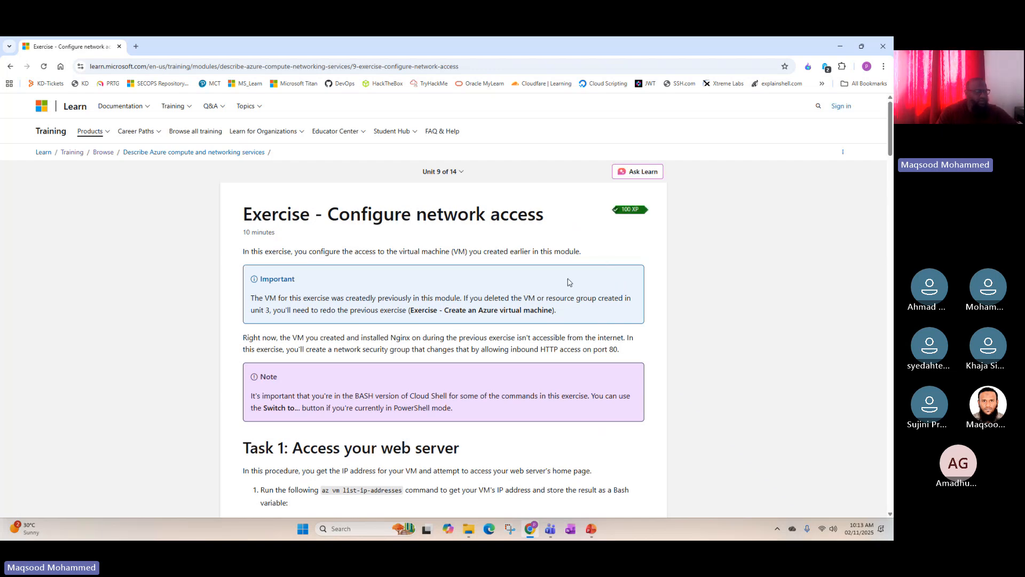
# - Open the module unit "Exercise - Create an Azure virtual machine" and bring its first tasks into view
pyautogui.click(444, 172)
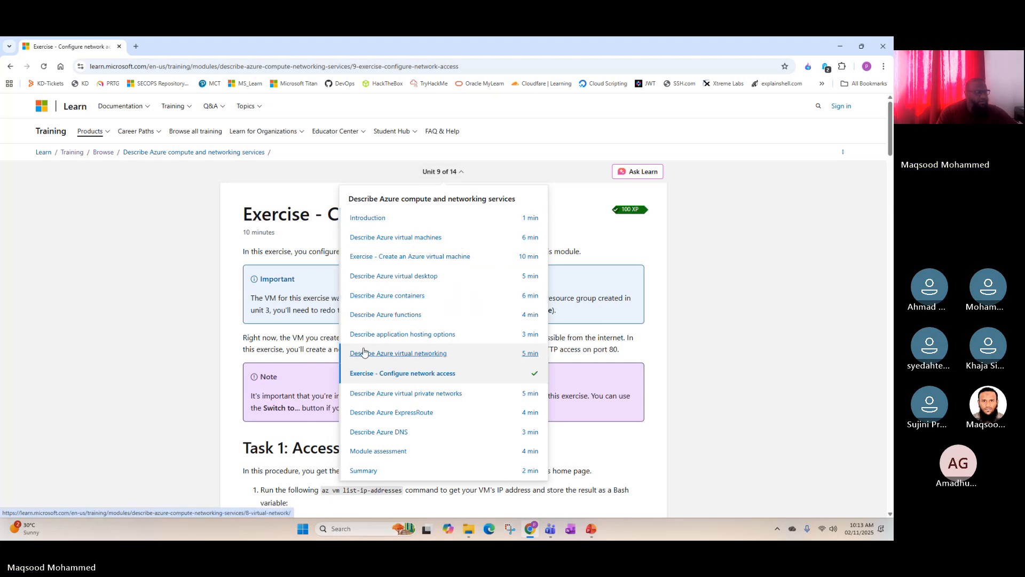
pyautogui.click(443, 257)
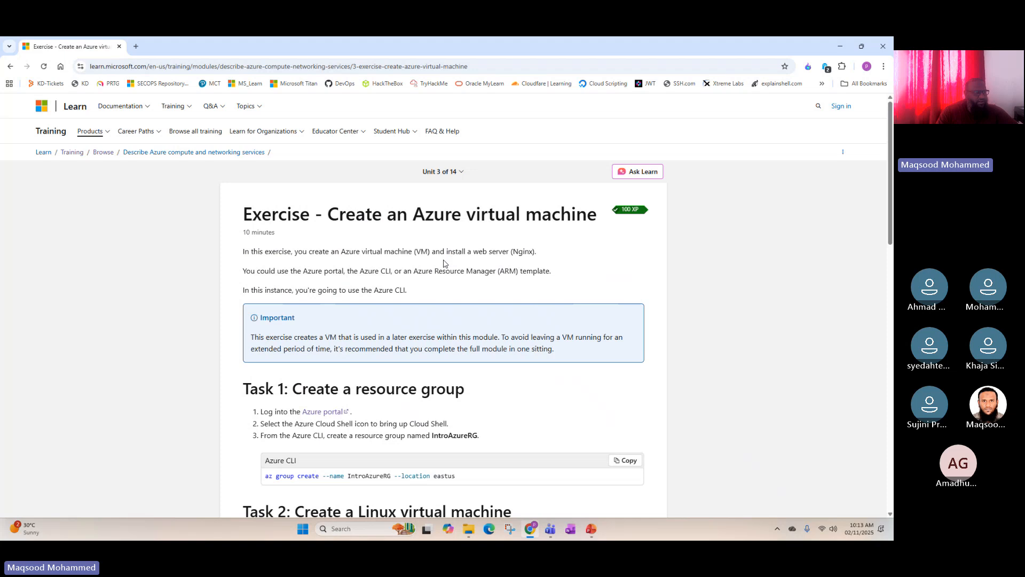
pyautogui.scroll(-1, 609, 273)
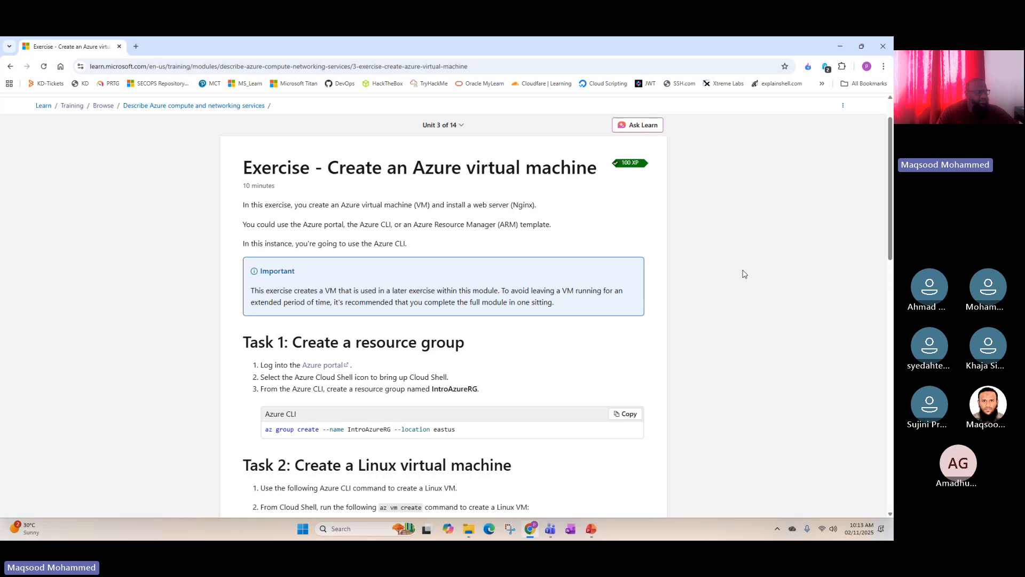
pyautogui.scroll(-1, 745, 274)
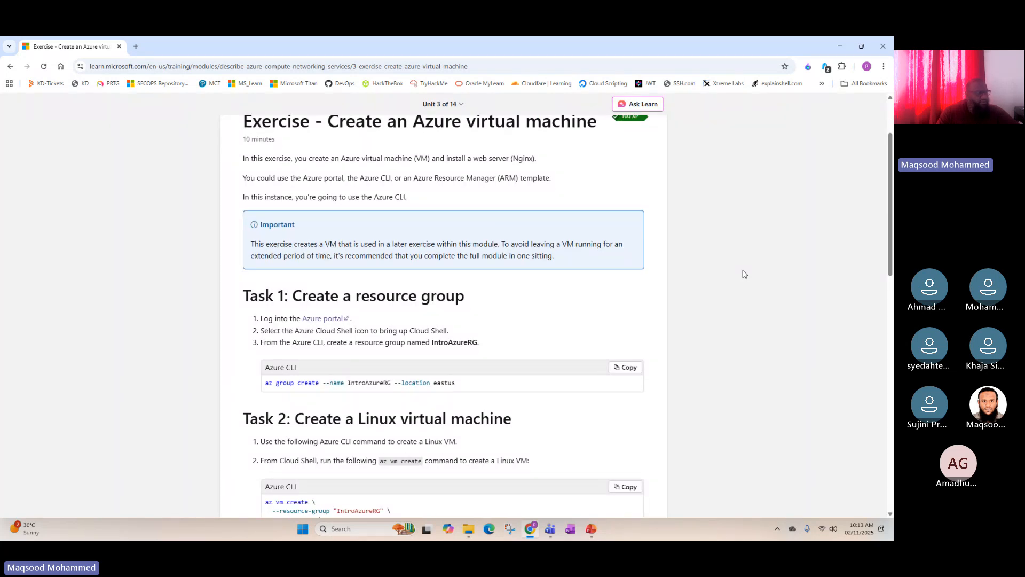
# - Highlight the Azure CLI label under Task 1 and the introductory sentence about creating a VM and installing Nginx
pyautogui.tripleClick(275, 370)
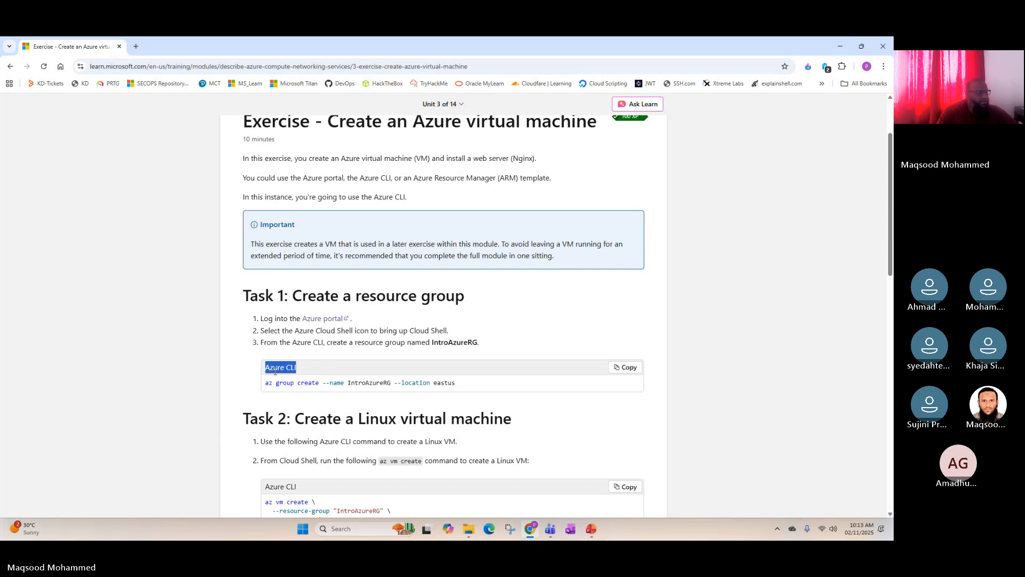
pyautogui.click(759, 328)
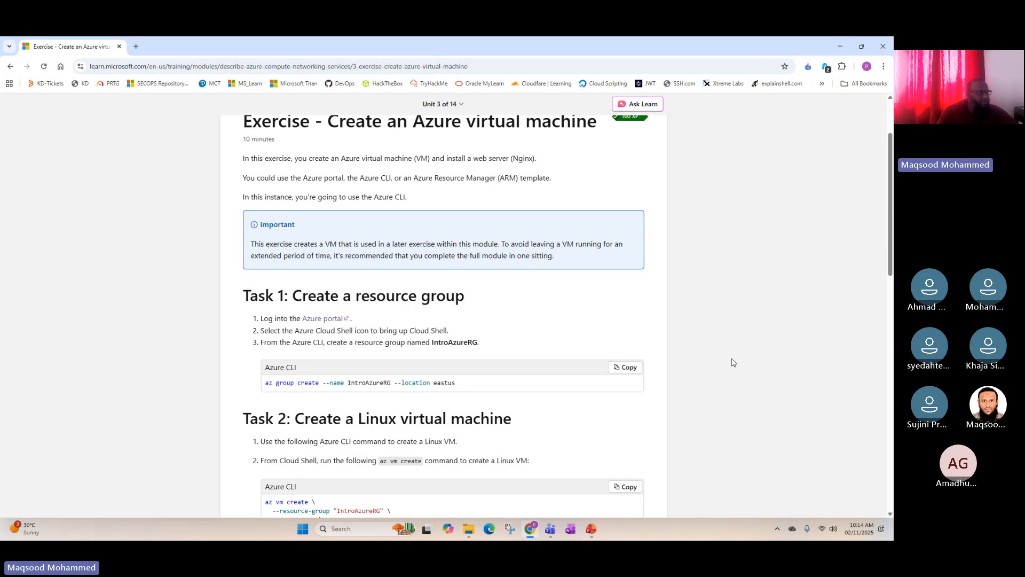
pyautogui.tripleClick(290, 372)
pyautogui.click(276, 367)
pyautogui.tripleClick(276, 367)
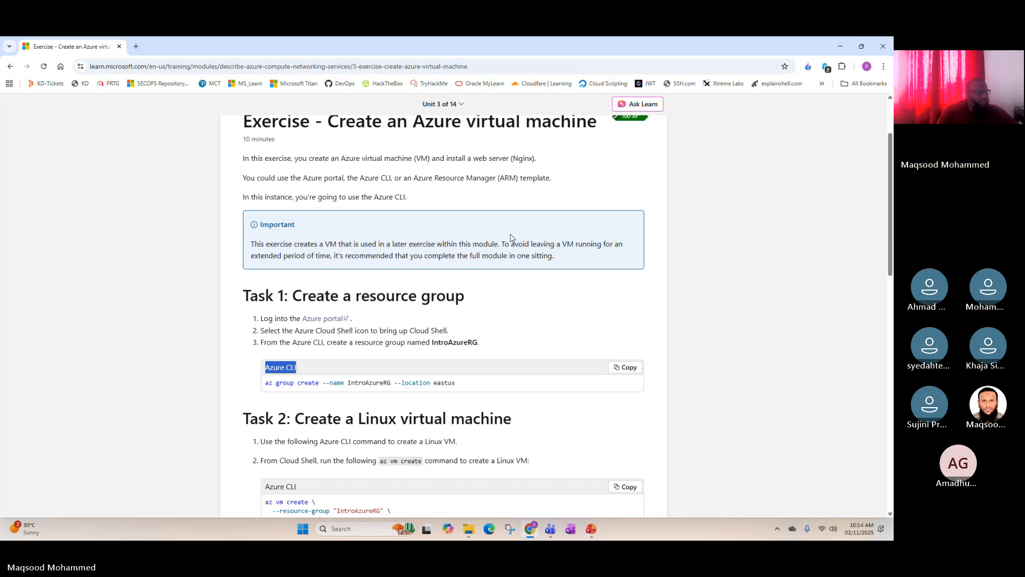
pyautogui.click(271, 157)
pyautogui.tripleClick(272, 157)
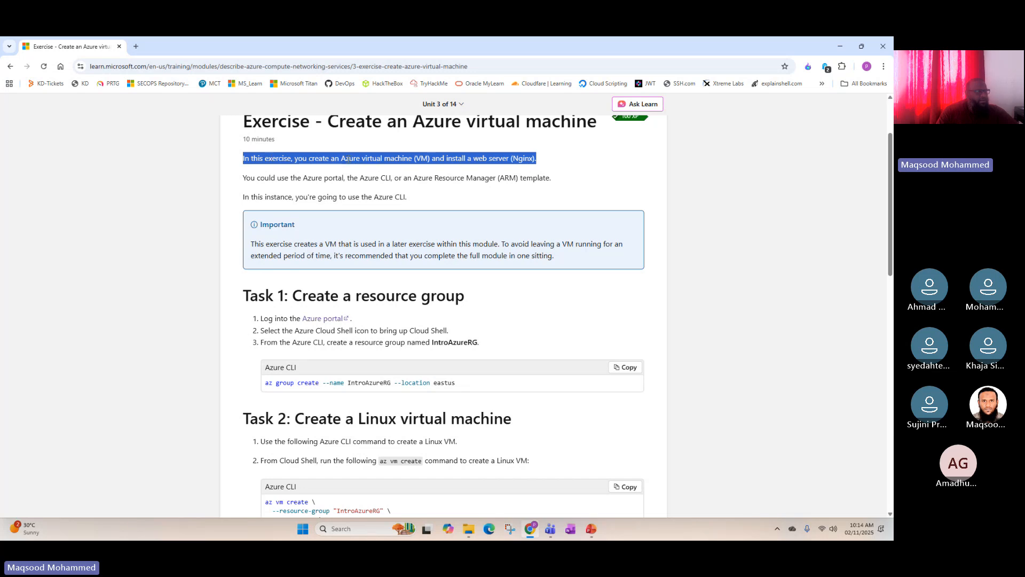
pyautogui.click(511, 162)
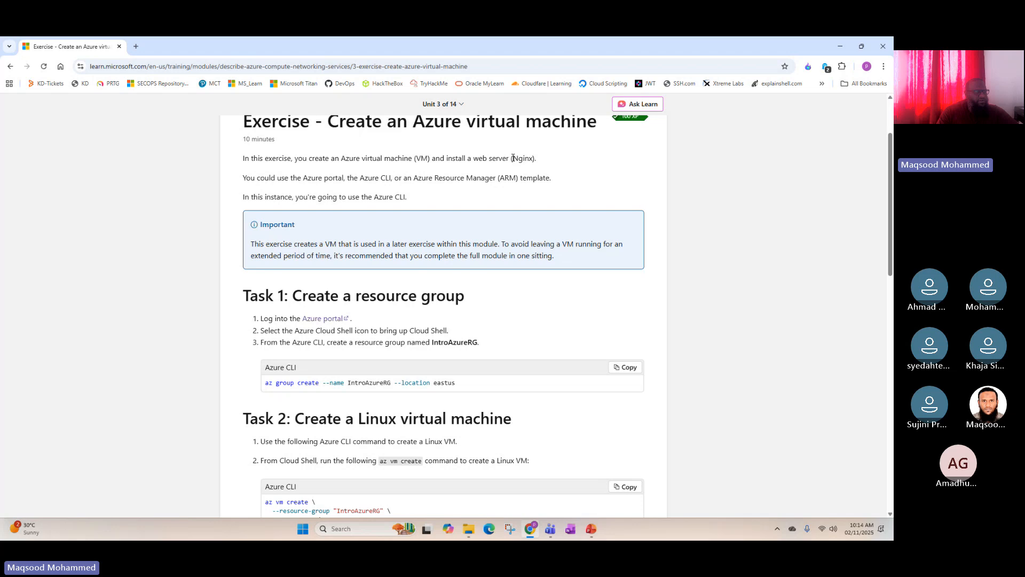
pyautogui.moveTo(512, 158); pyautogui.dragTo(533, 158)
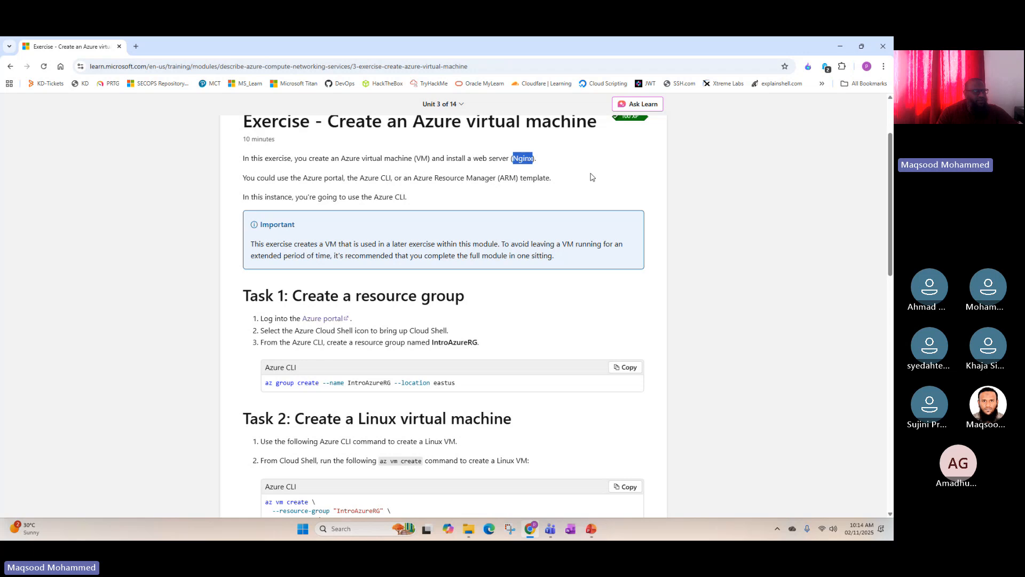
# - Review the deployment options, the Azure CLI choice, the Important note and the Task 1 heading by highlighting each
pyautogui.tripleClick(271, 177)
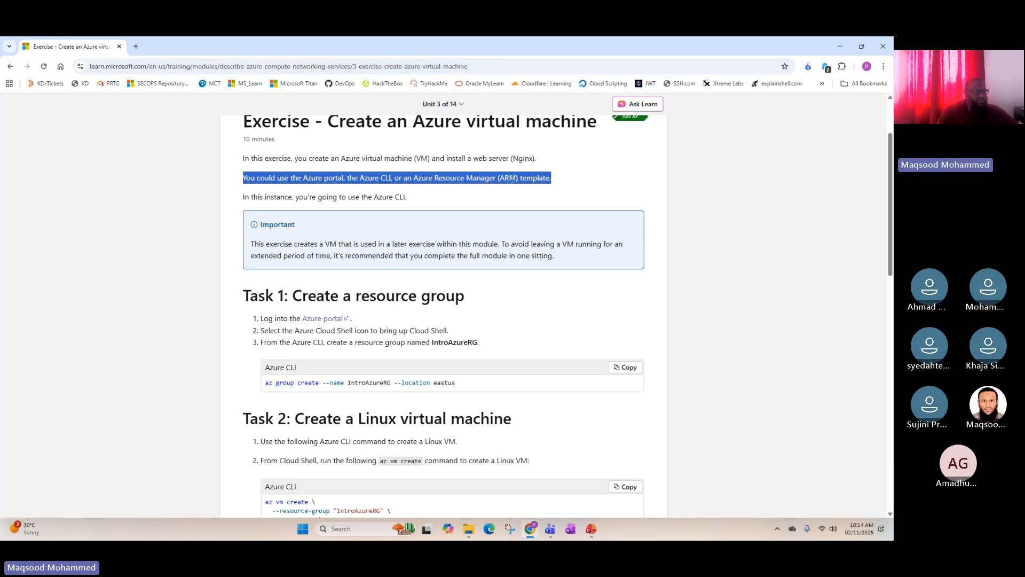
pyautogui.click(495, 181)
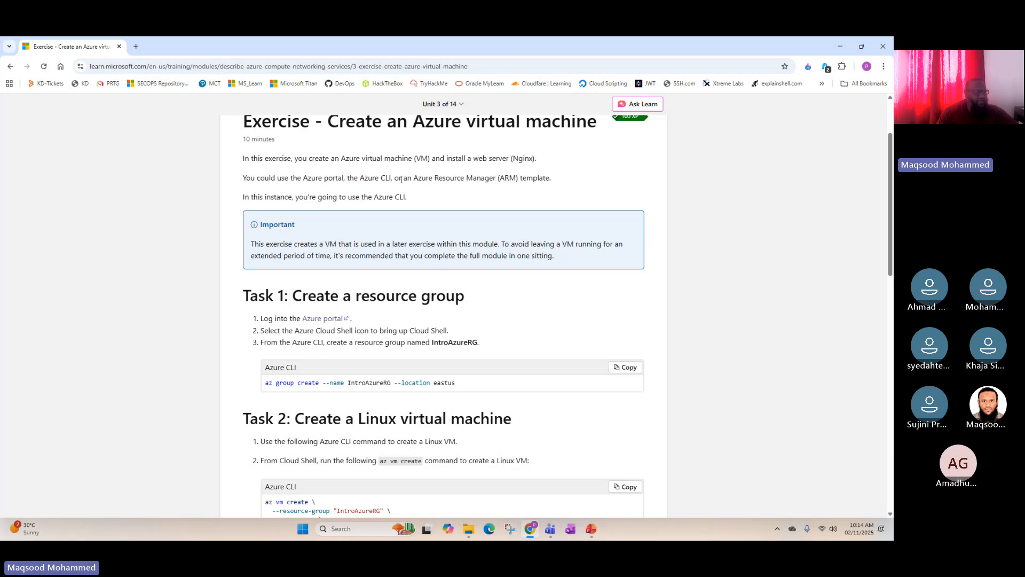
pyautogui.moveTo(414, 178); pyautogui.dragTo(552, 178)
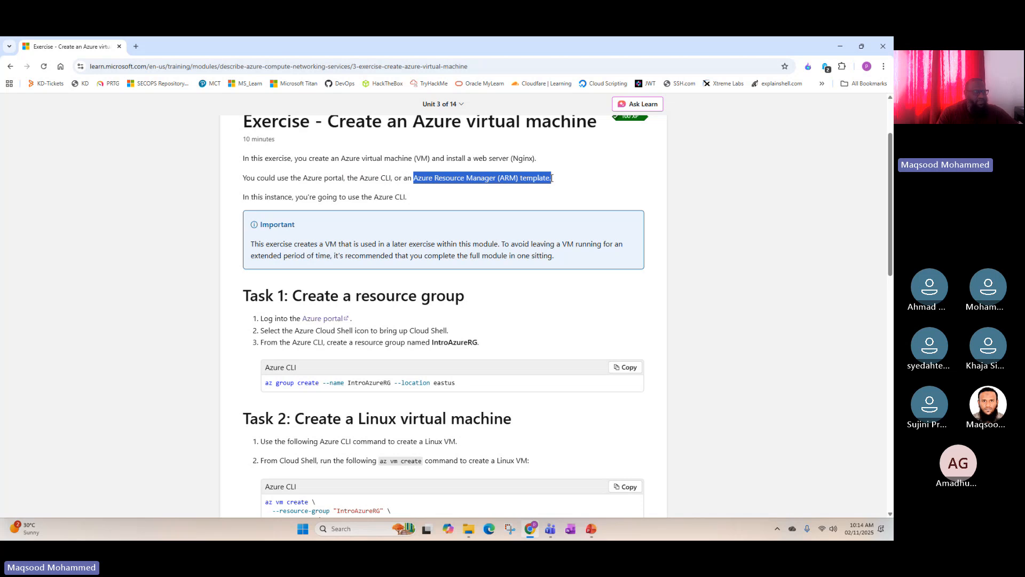
pyautogui.click(268, 200)
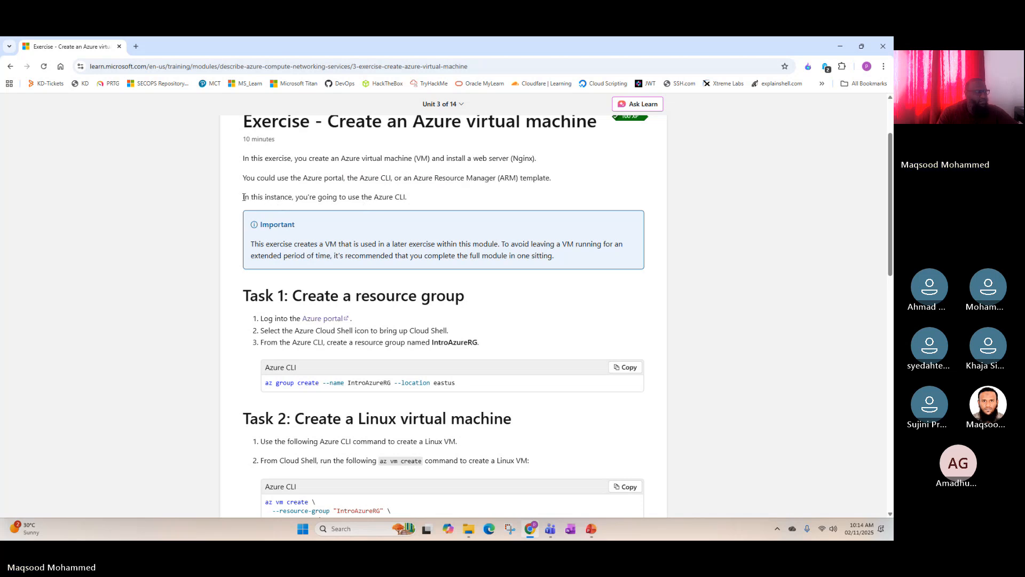
pyautogui.moveTo(243, 197); pyautogui.dragTo(431, 201)
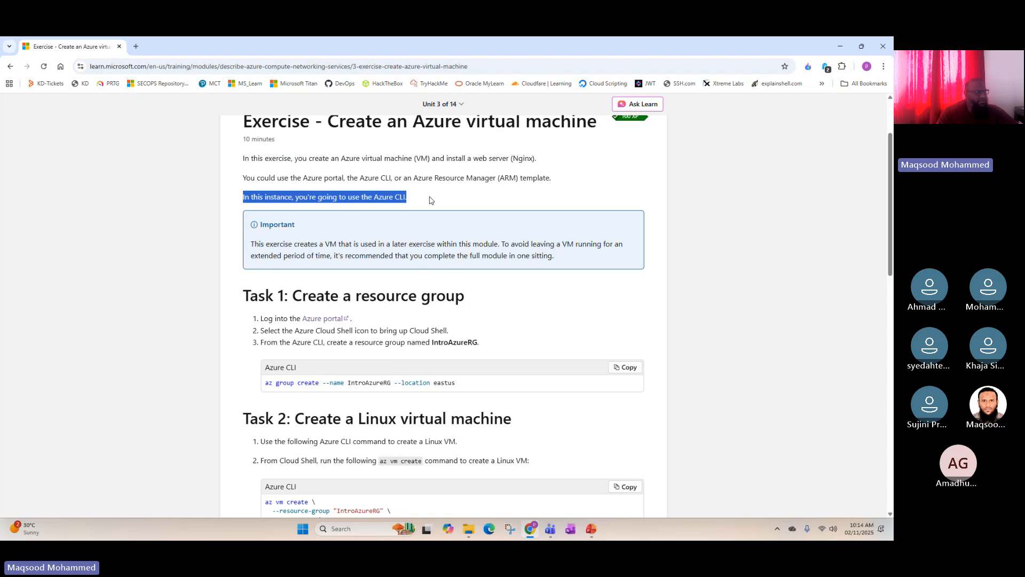
pyautogui.tripleClick(291, 247)
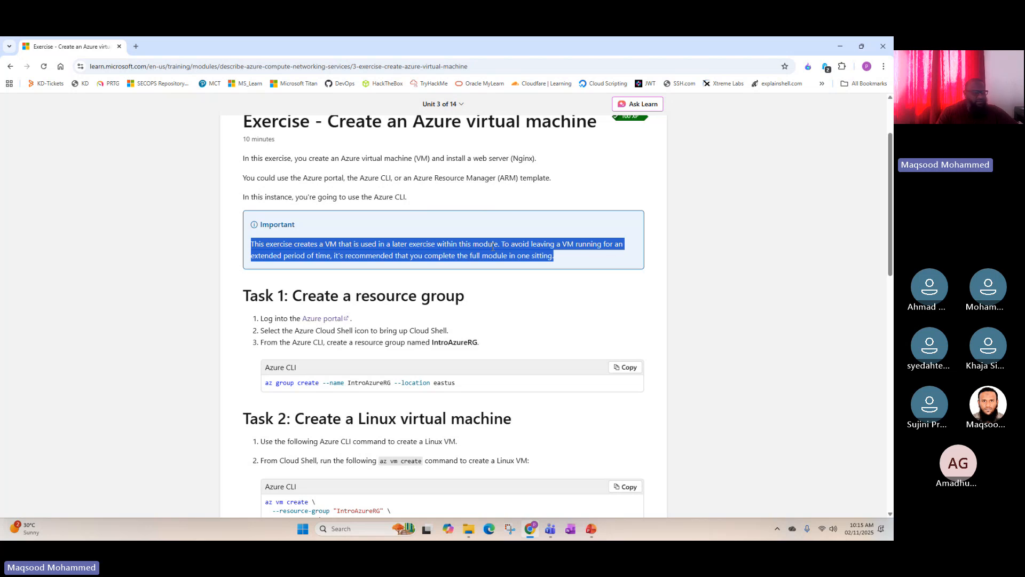
pyautogui.tripleClick(389, 296)
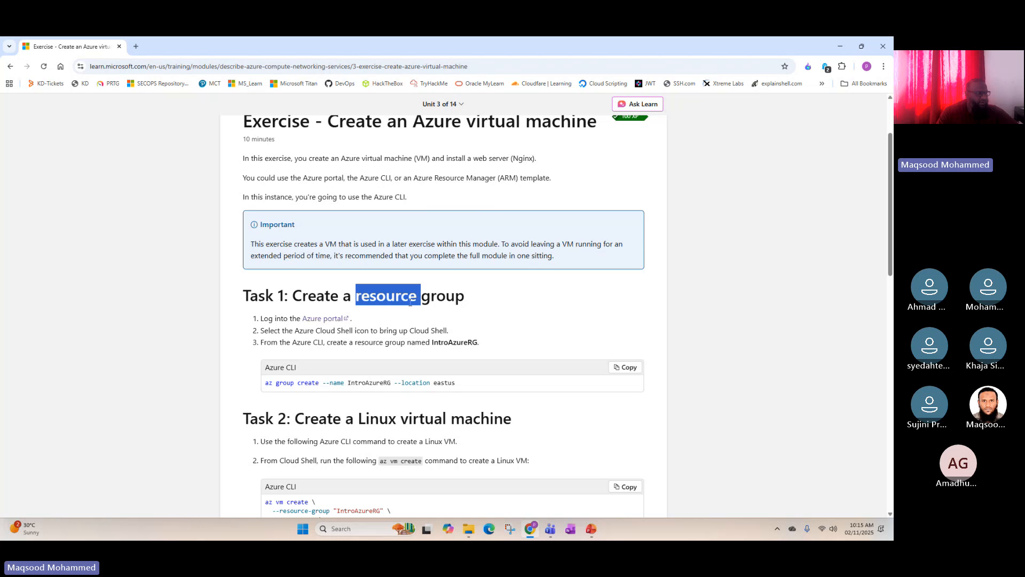
pyautogui.scroll(-3, 472, 298)
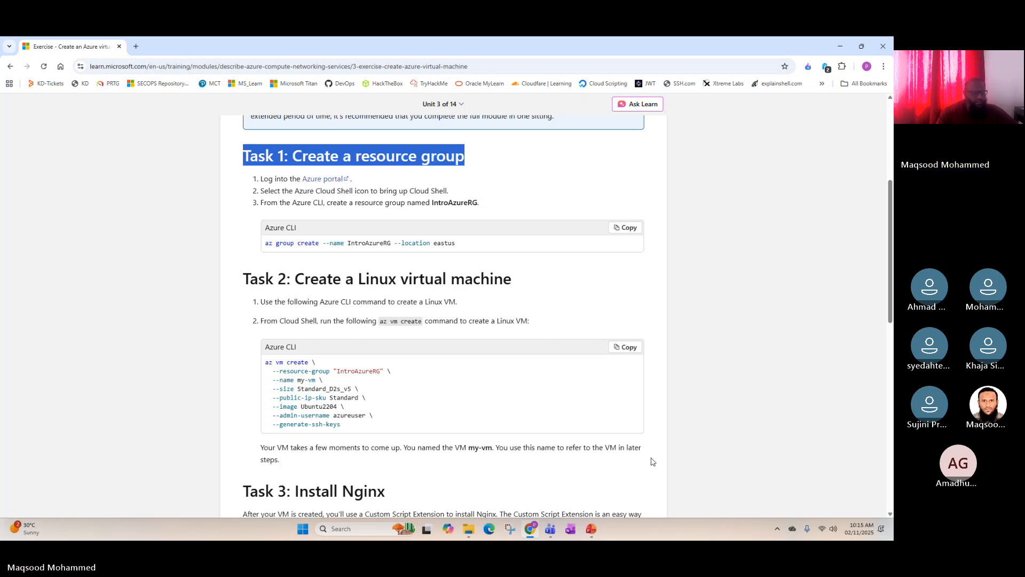
# - View the full list of PowerToys utilities and try the Find My Mouse spotlight
pyautogui.click(777, 528)
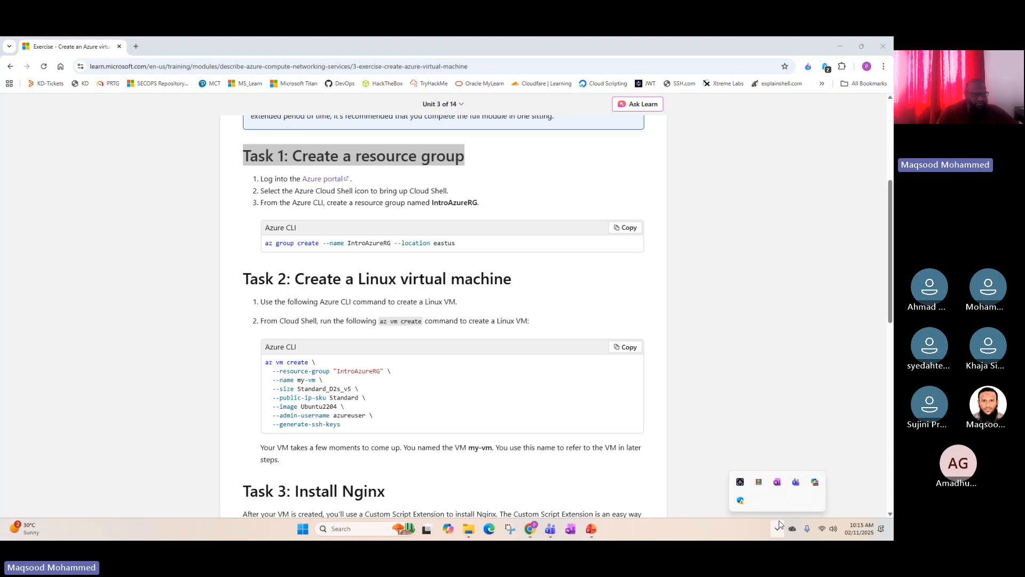
pyautogui.rightClick(760, 484)
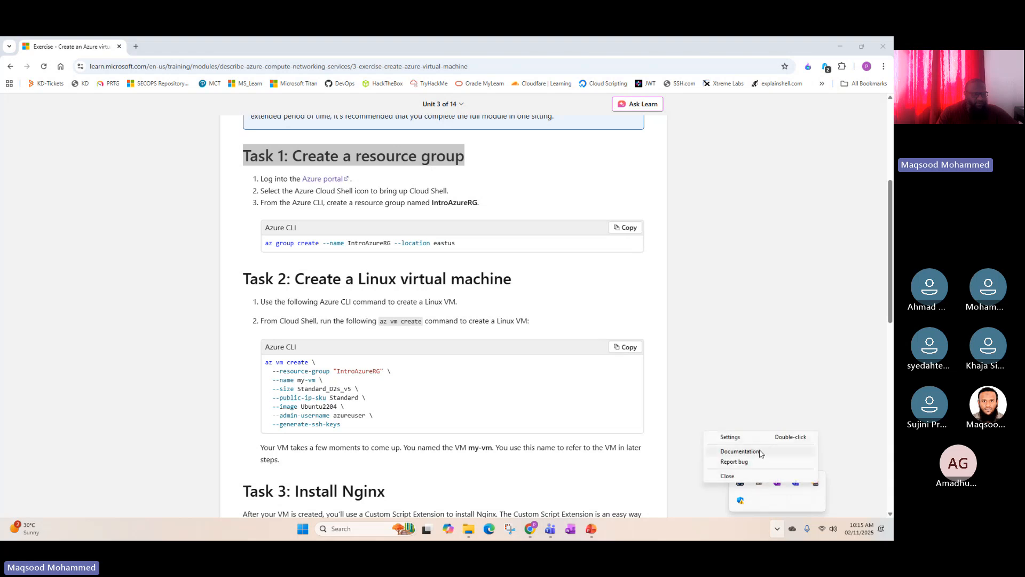
pyautogui.click(760, 485)
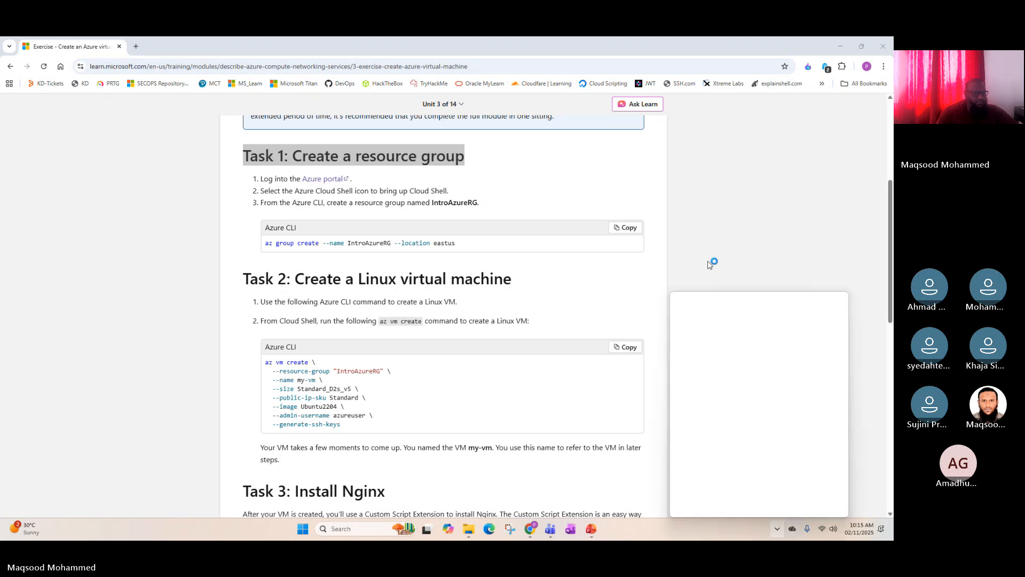
pyautogui.click(824, 317)
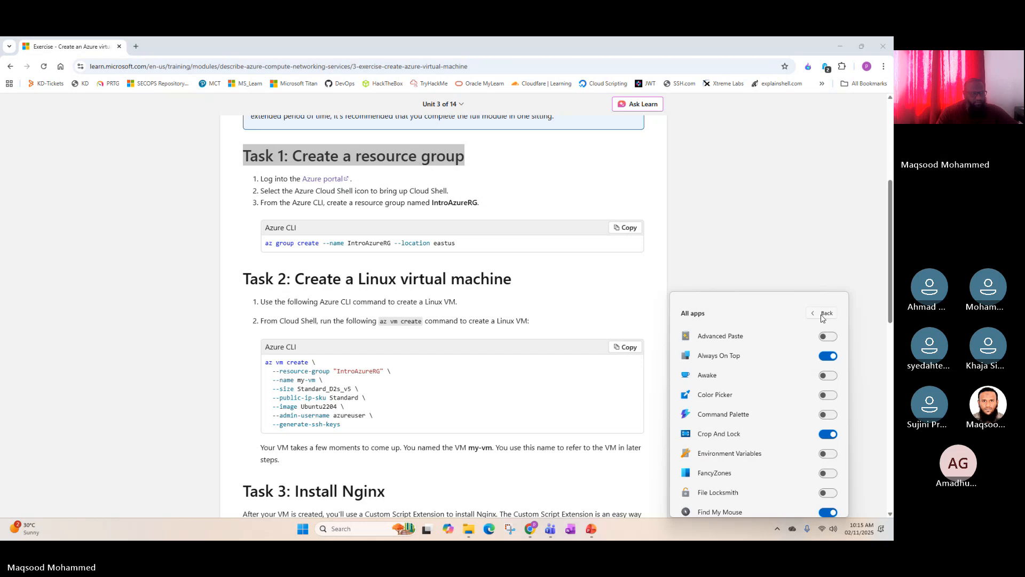
pyautogui.press('ctrl')
pyautogui.press('ctrl')
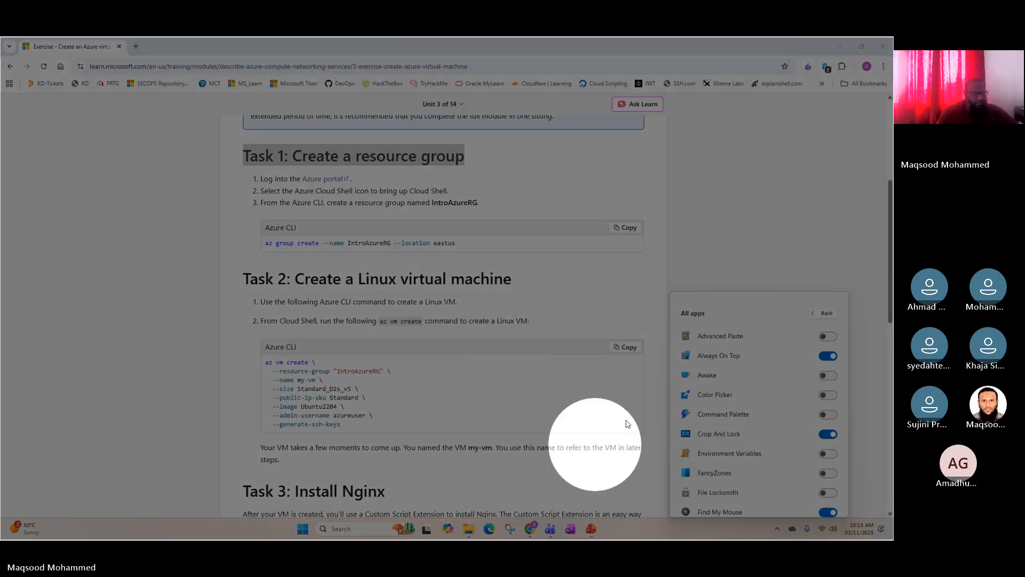
pyautogui.click(711, 302)
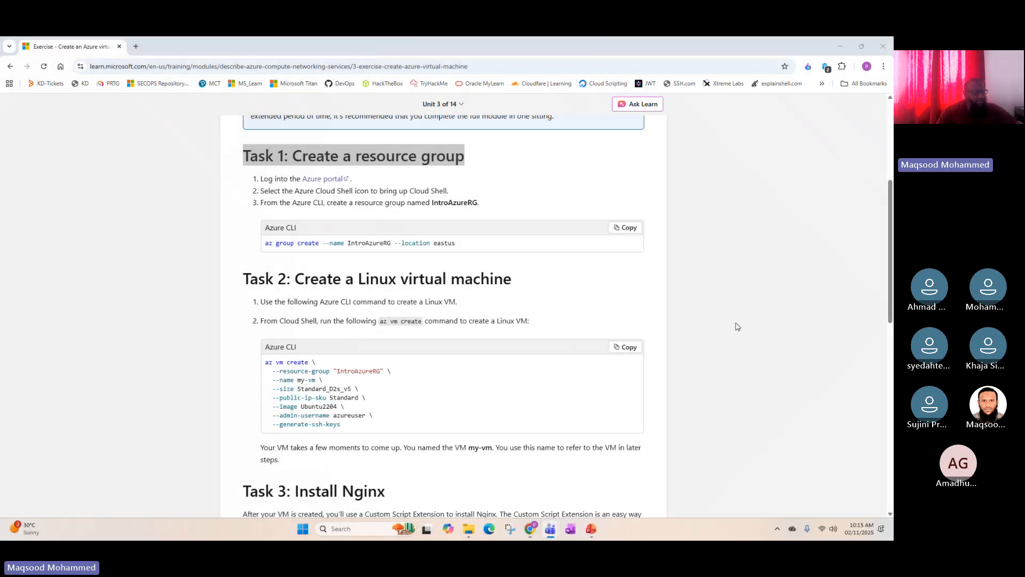
# - Read through the three Task 1 instructions for creating the IntroAzureRG resource group, highlighting each line
pyautogui.scroll(-1, 412, 287)
pyautogui.click(777, 529)
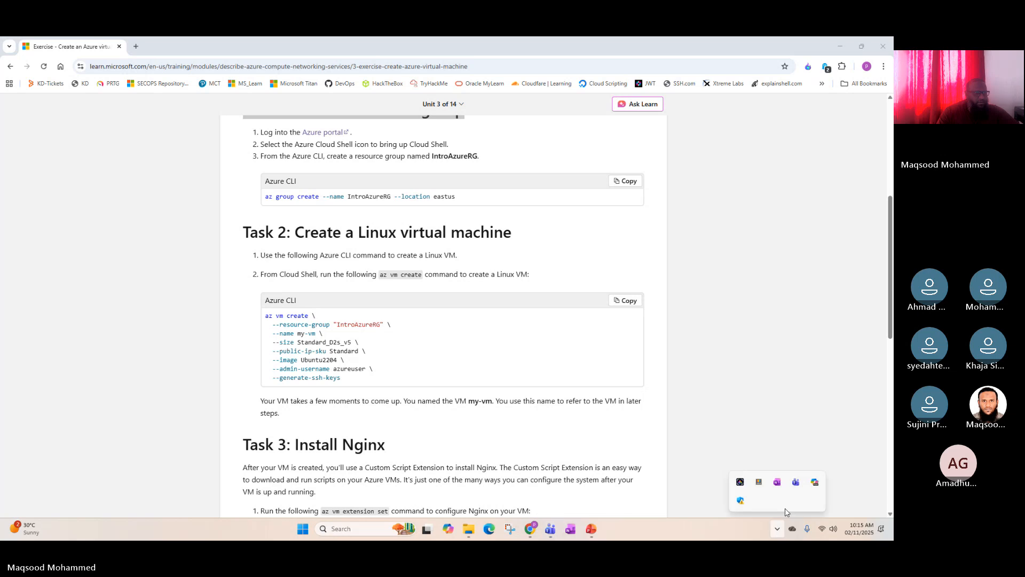
pyautogui.scroll(-2, 464, 376)
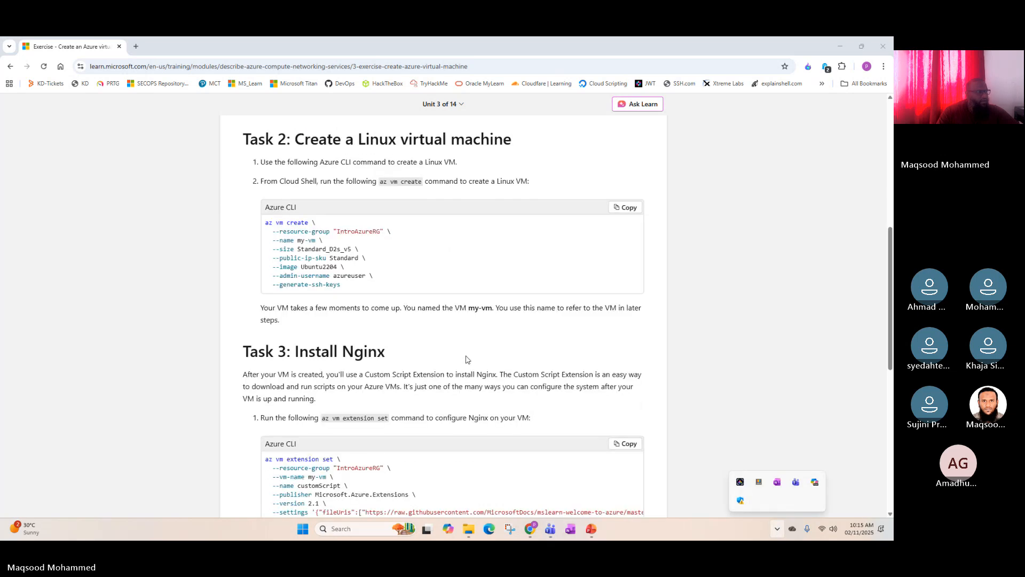
pyautogui.scroll(3, 407, 257)
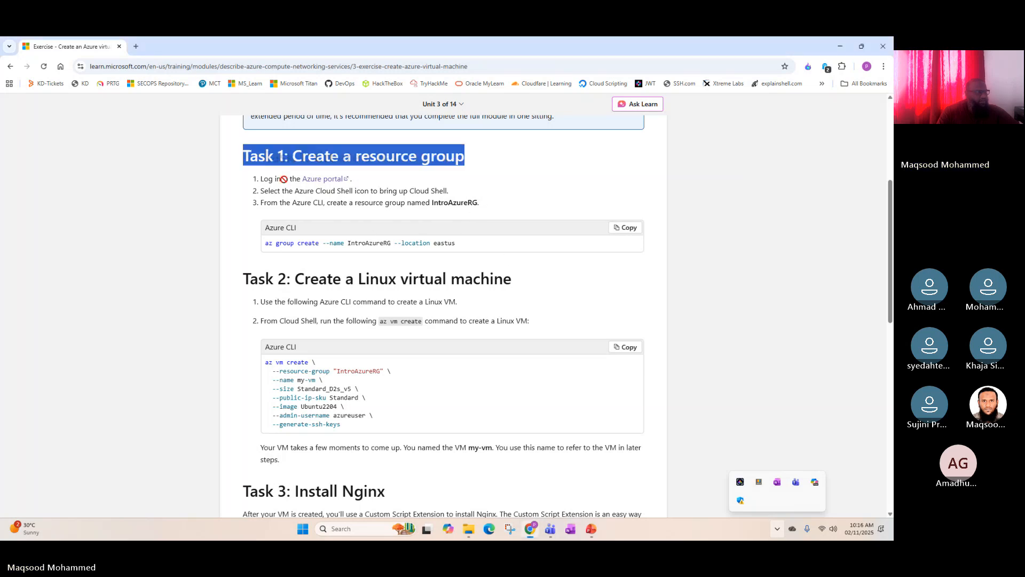
pyautogui.tripleClick(357, 184)
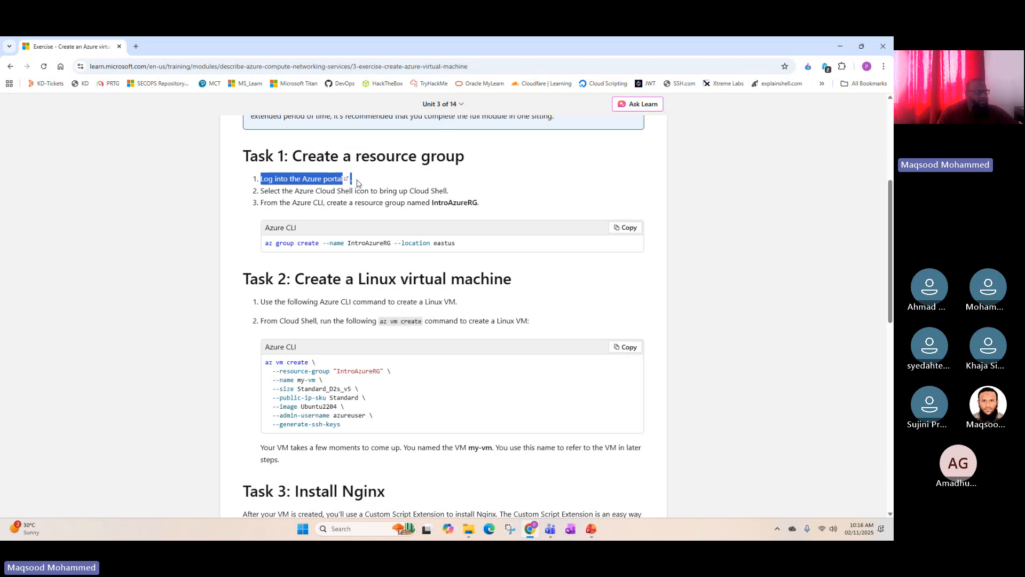
pyautogui.tripleClick(320, 192)
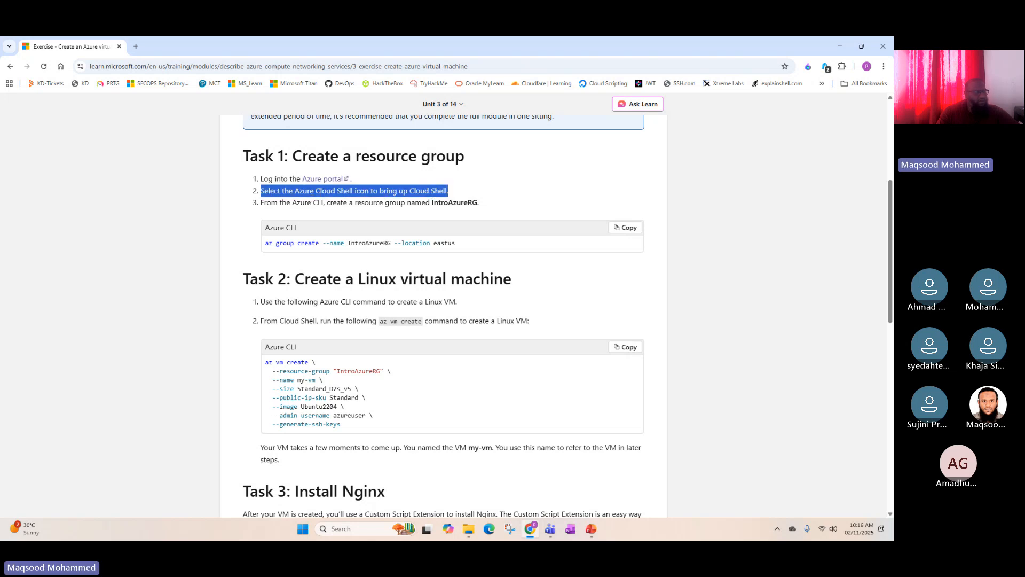
pyautogui.tripleClick(412, 203)
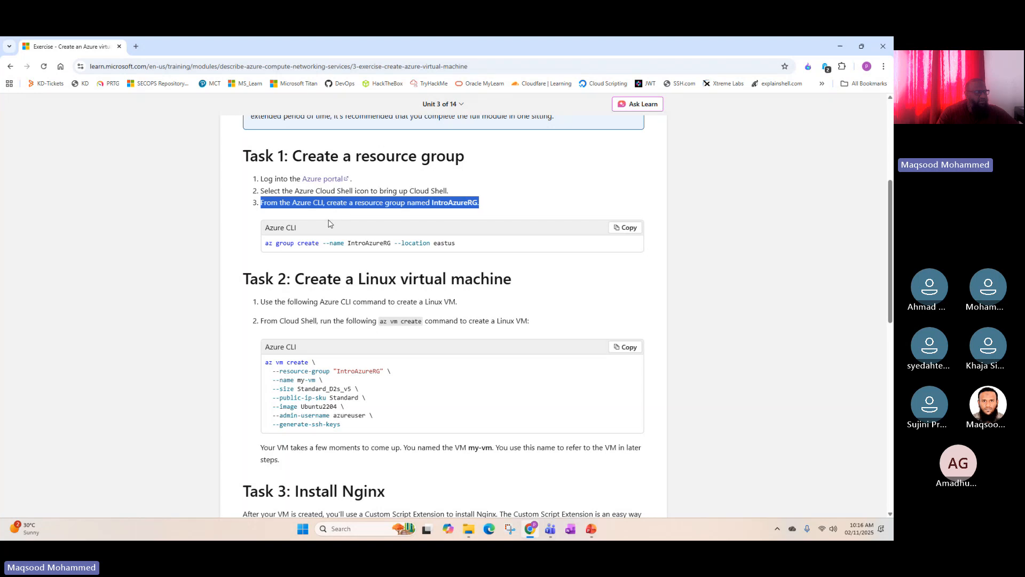
# - Review the Task 2 instructions for creating a Linux virtual machine, highlighting the heading, first instruction and az vm create command
pyautogui.scroll(-2, 339, 176)
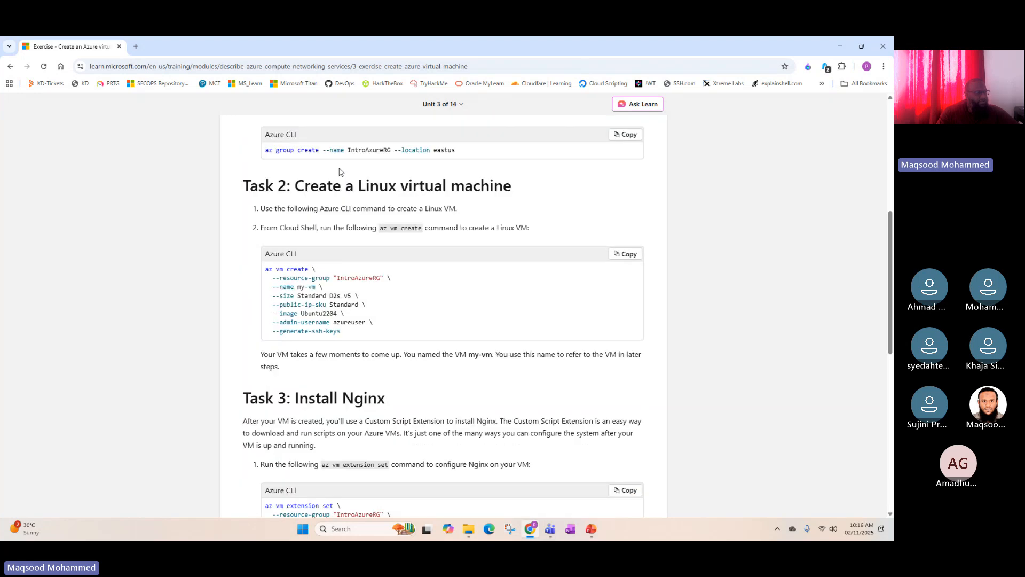
pyautogui.moveTo(295, 188); pyautogui.dragTo(512, 187)
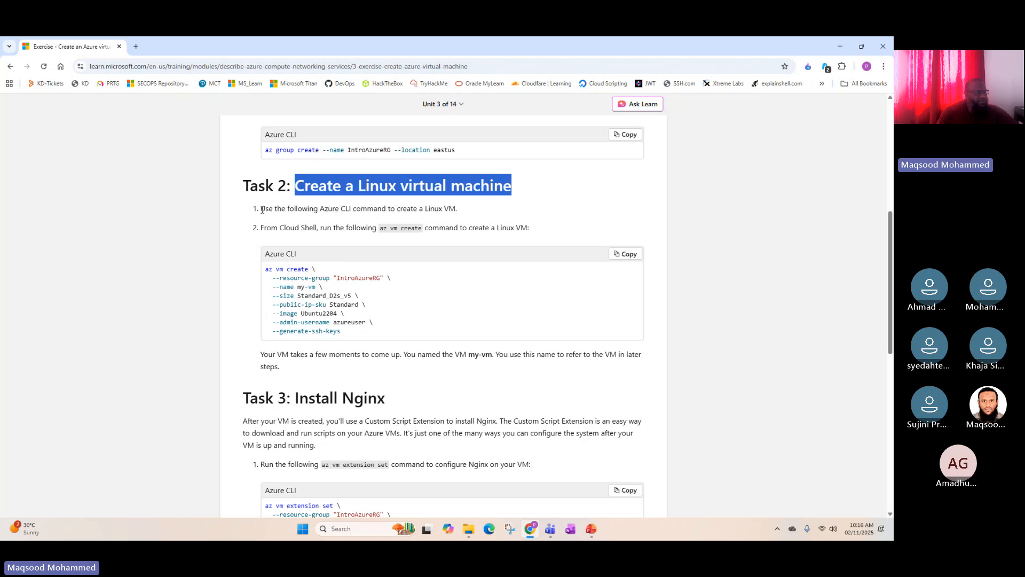
pyautogui.moveTo(260, 209); pyautogui.dragTo(451, 209)
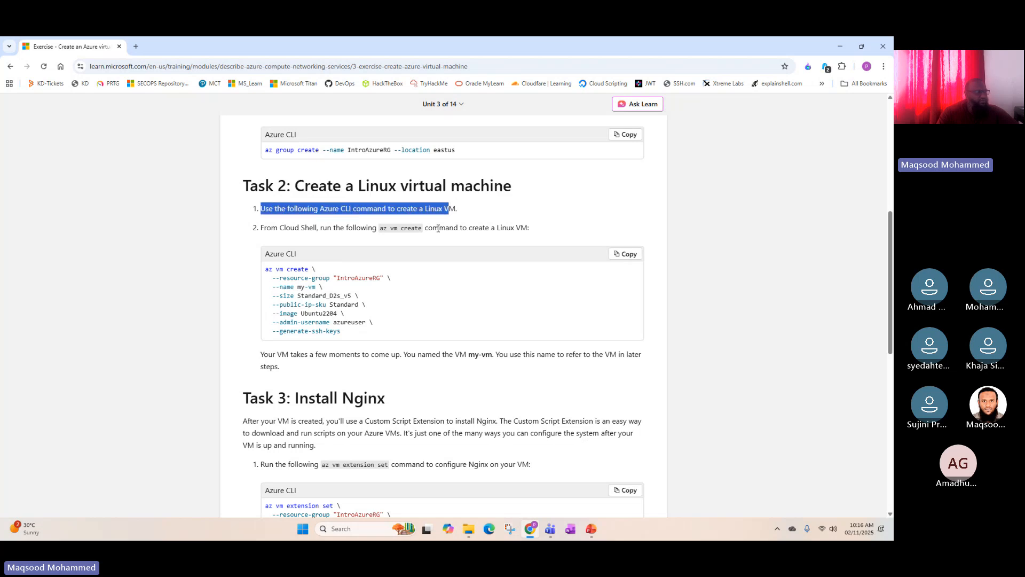
pyautogui.click(495, 228)
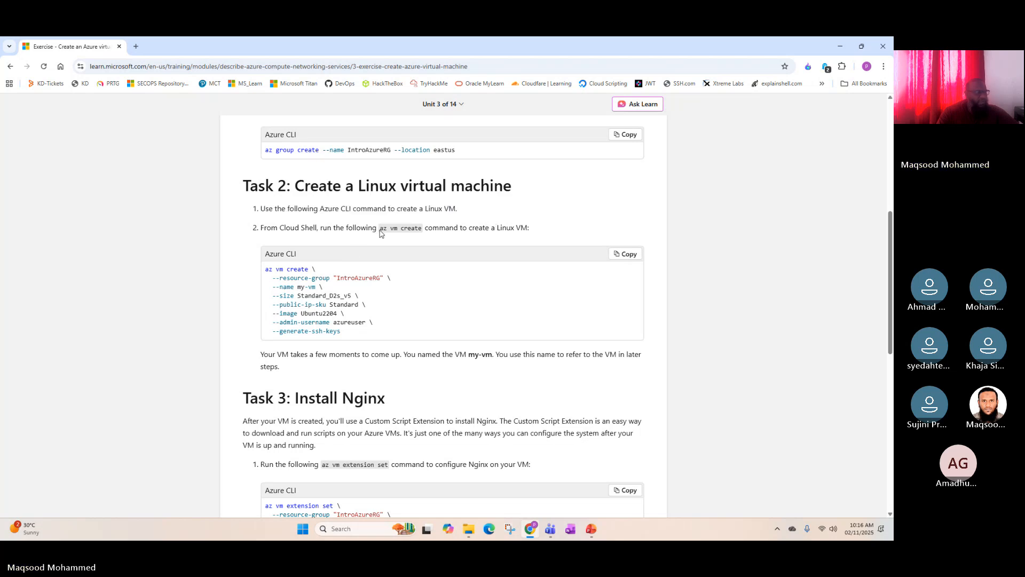
pyautogui.moveTo(379, 228); pyautogui.dragTo(426, 234)
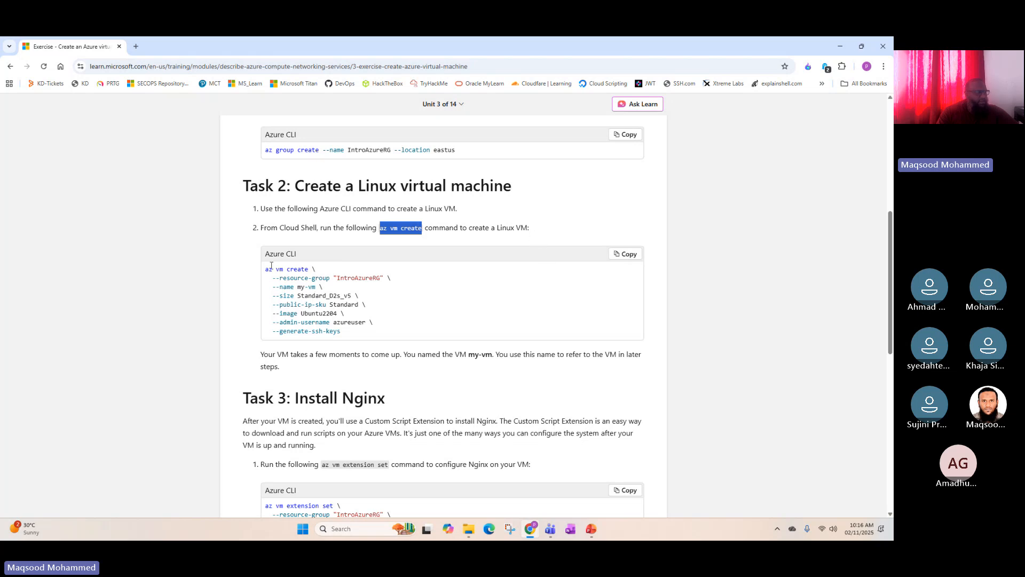
# - Highlight the full az vm create code block in Task 2 to introduce the command for creating the Linux VM
pyautogui.moveTo(265, 270); pyautogui.dragTo(413, 335)
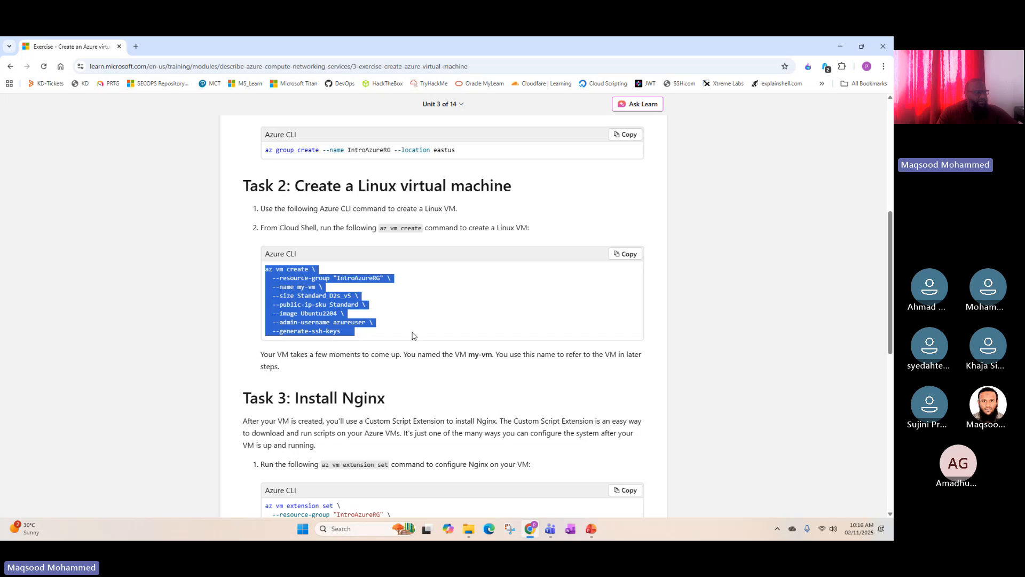
pyautogui.click(474, 325)
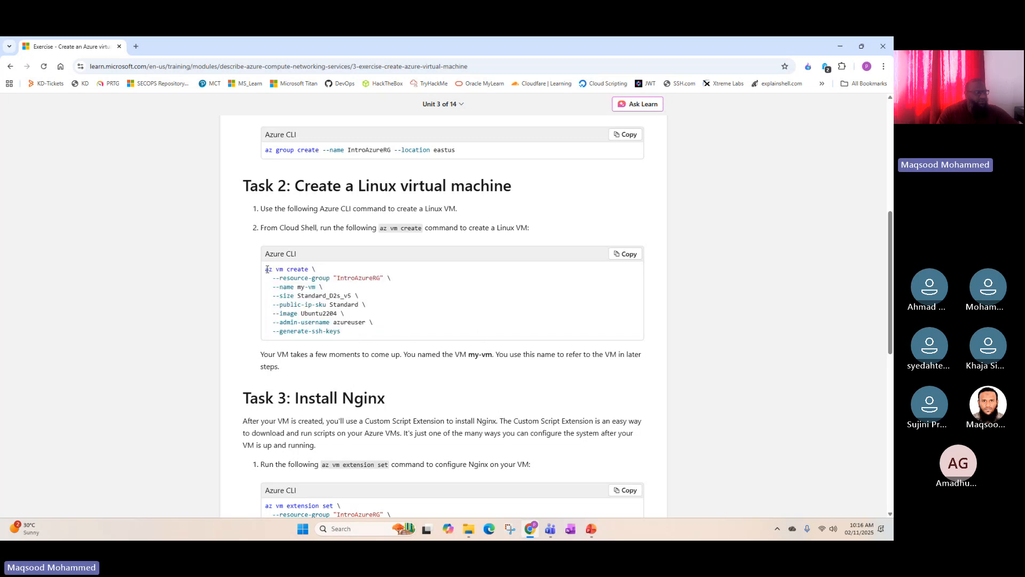
pyautogui.moveTo(265, 270); pyautogui.dragTo(361, 292)
pyautogui.click(365, 293)
# - Review the start of the VM creation command, highlighting az vm create, the --resource-group parameter and its IntroAzureRG value
pyautogui.moveTo(267, 269); pyautogui.dragTo(322, 274)
pyautogui.click(279, 278)
pyautogui.moveTo(273, 278); pyautogui.dragTo(330, 282)
pyautogui.click(361, 282)
pyautogui.moveTo(337, 278); pyautogui.dragTo(381, 278)
pyautogui.doubleClick(300, 269)
pyautogui.doubleClick(349, 276)
# - Highlight the VM name my-vm and the size Standard_D2s_v5 in the az vm create command
pyautogui.moveTo(298, 288); pyautogui.dragTo(316, 287)
pyautogui.moveTo(298, 296); pyautogui.dragTo(351, 295)
pyautogui.click(299, 292)
pyautogui.moveTo(297, 296); pyautogui.dragTo(352, 296)
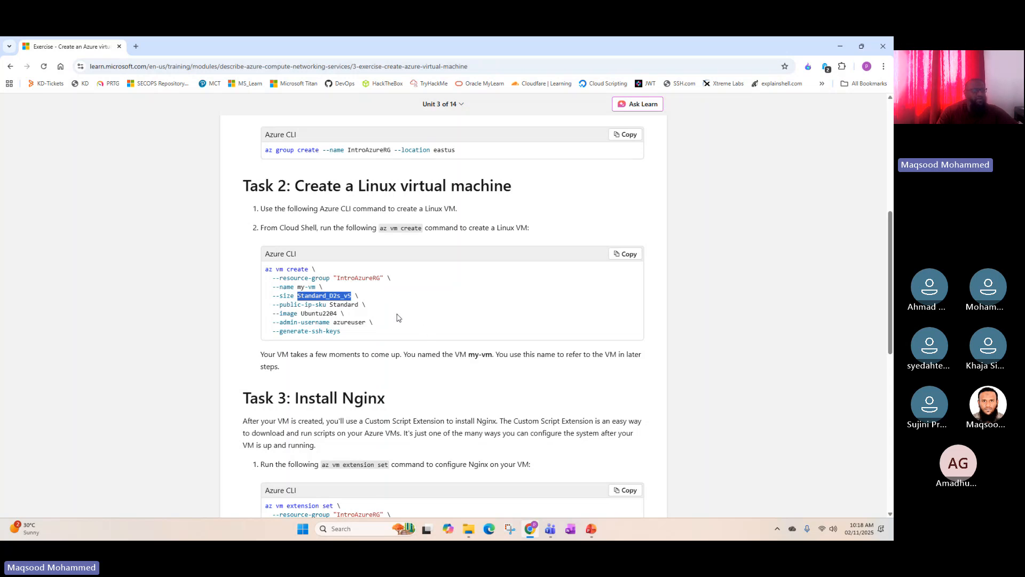
pyautogui.click(327, 297)
pyautogui.moveTo(297, 296); pyautogui.dragTo(353, 295)
# - Highlight the public IP SKU Standard and the image Ubuntu2204 in the az vm create command
pyautogui.moveTo(280, 305); pyautogui.dragTo(360, 304)
pyautogui.click(372, 312)
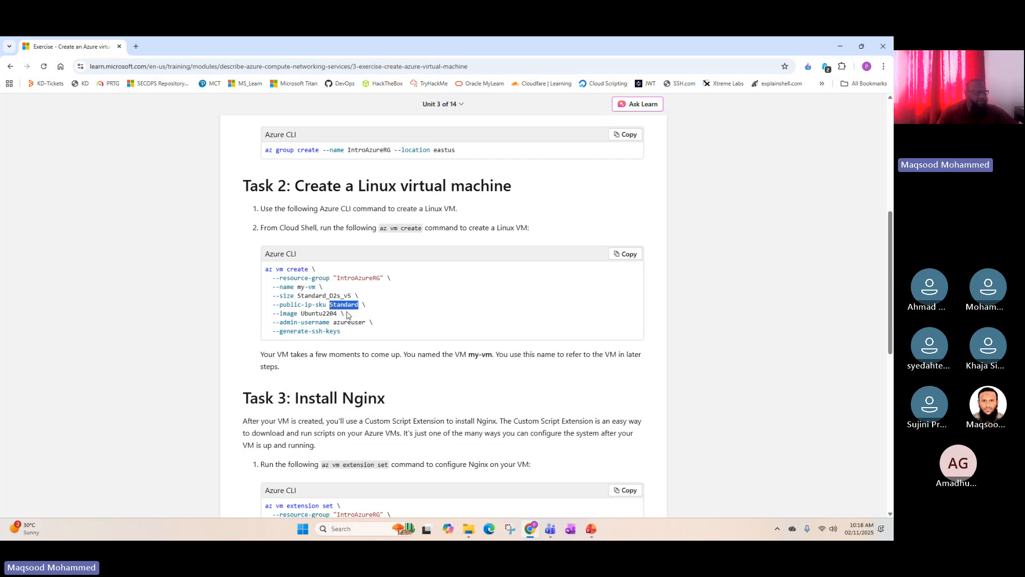
pyautogui.doubleClick(302, 313)
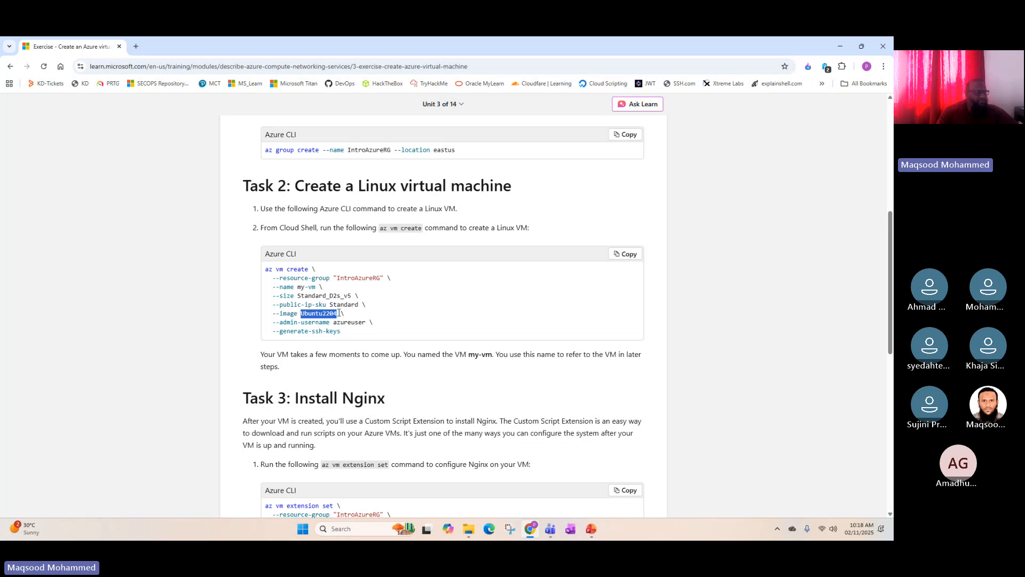
pyautogui.click(316, 313)
pyautogui.moveTo(302, 315); pyautogui.dragTo(337, 315)
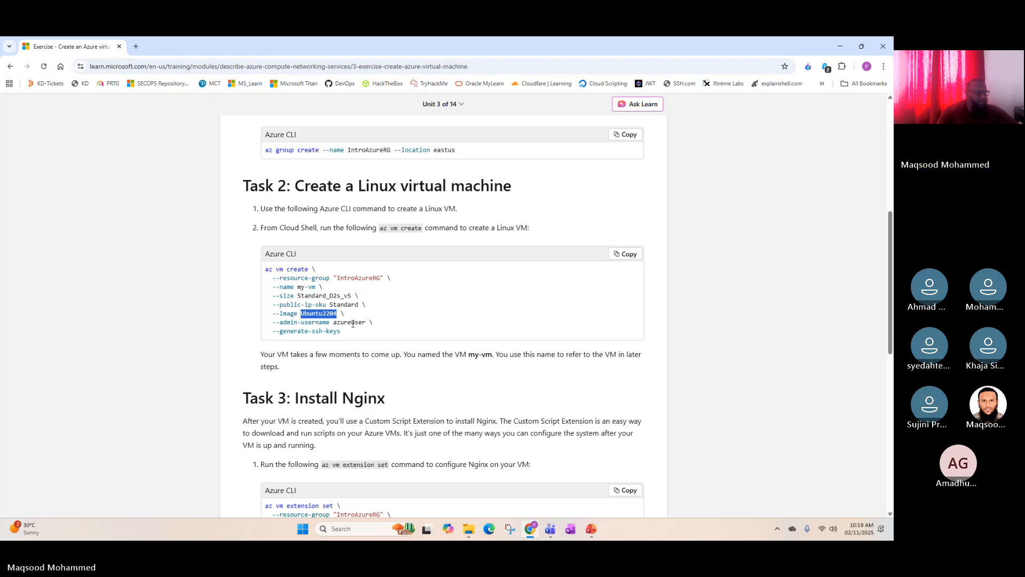
# - Highlight the --admin-username parameter and its azureuser value in the VM creation command
pyautogui.scroll(-2, 365, 331)
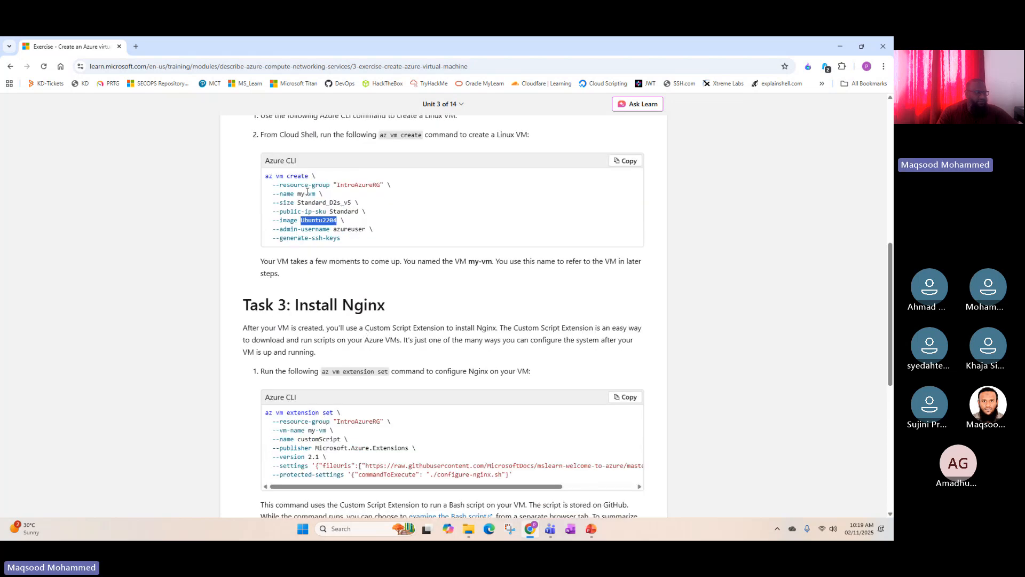
pyautogui.click(335, 232)
pyautogui.moveTo(335, 230); pyautogui.dragTo(345, 230)
pyautogui.click(291, 238)
pyautogui.moveTo(279, 227); pyautogui.dragTo(367, 231)
pyautogui.click(351, 231)
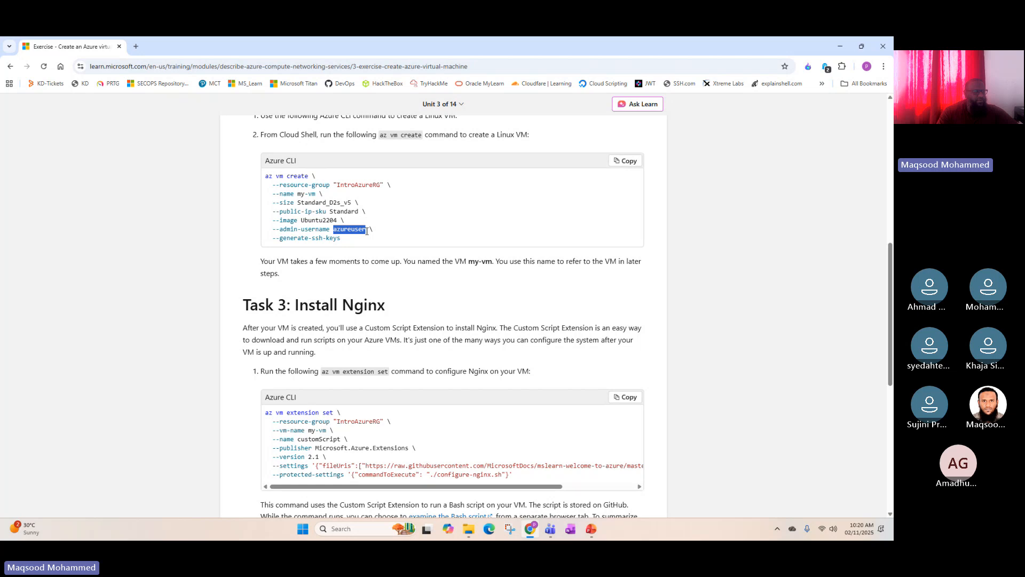
# - Highlight the generate-ssh-keys option and the note below the command about the VM taking a few moments to come up
pyautogui.moveTo(279, 238); pyautogui.dragTo(343, 240)
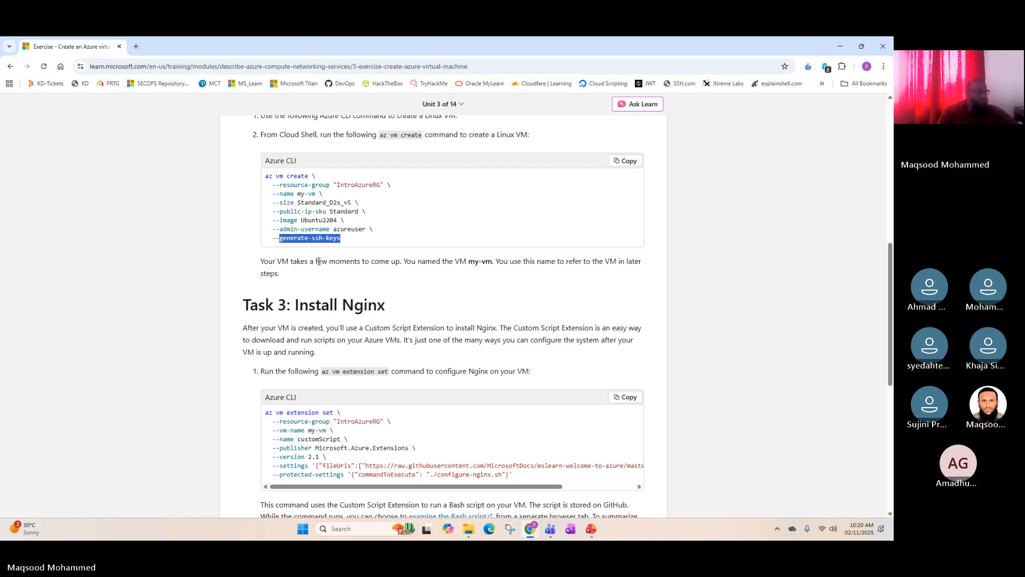
pyautogui.click(263, 262)
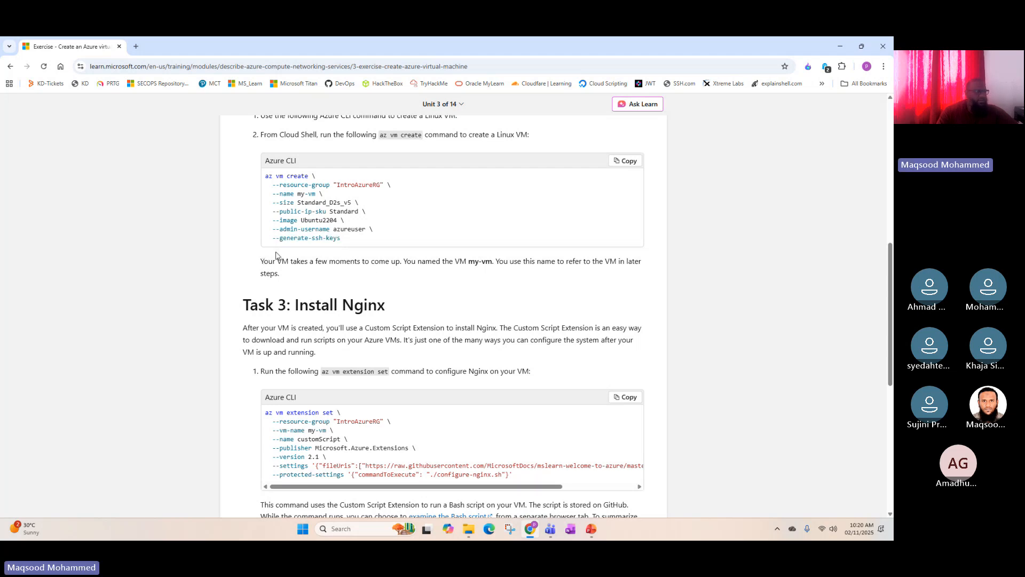
pyautogui.moveTo(341, 240); pyautogui.dragTo(280, 240)
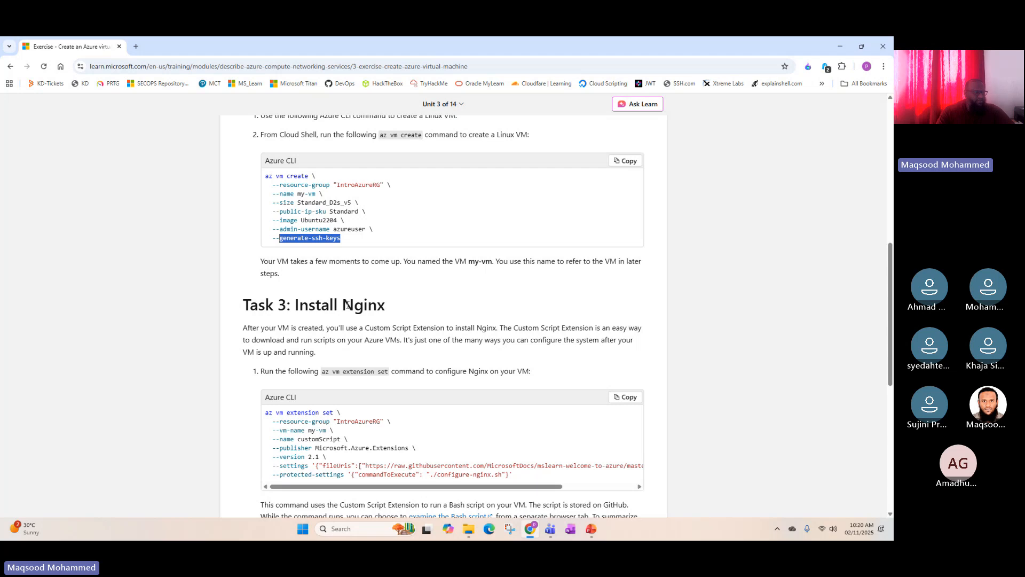
pyautogui.tripleClick(299, 262)
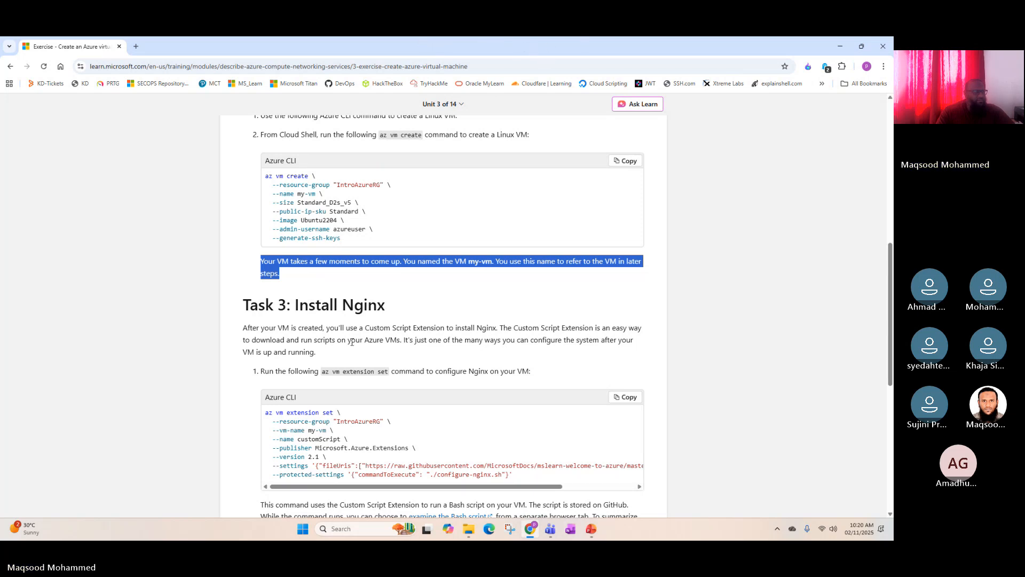
# - Move on to Task 3, highlighting Install Nginx in the heading and az vm extension set in its first instruction
pyautogui.scroll(-3, 380, 207)
pyautogui.scroll(2, 380, 207)
pyautogui.scroll(-2, 380, 207)
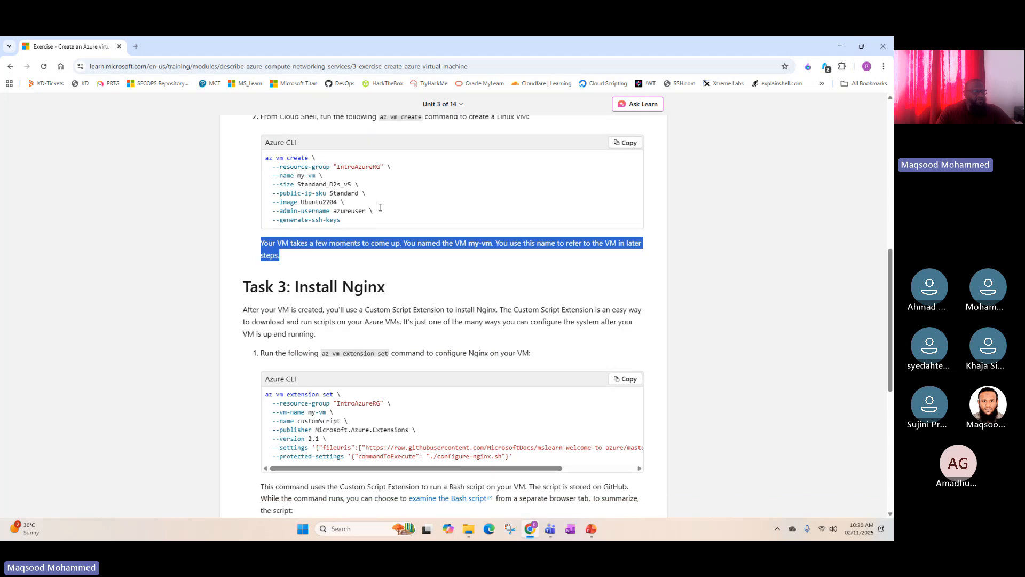
pyautogui.click(320, 227)
pyautogui.moveTo(295, 211); pyautogui.dragTo(386, 212)
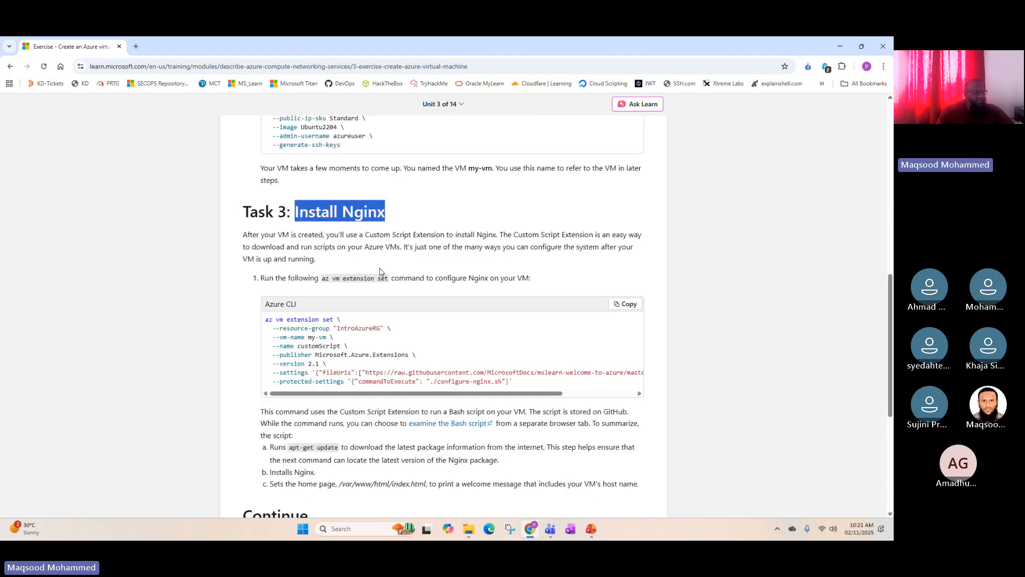
pyautogui.scroll(-2, 275, 292)
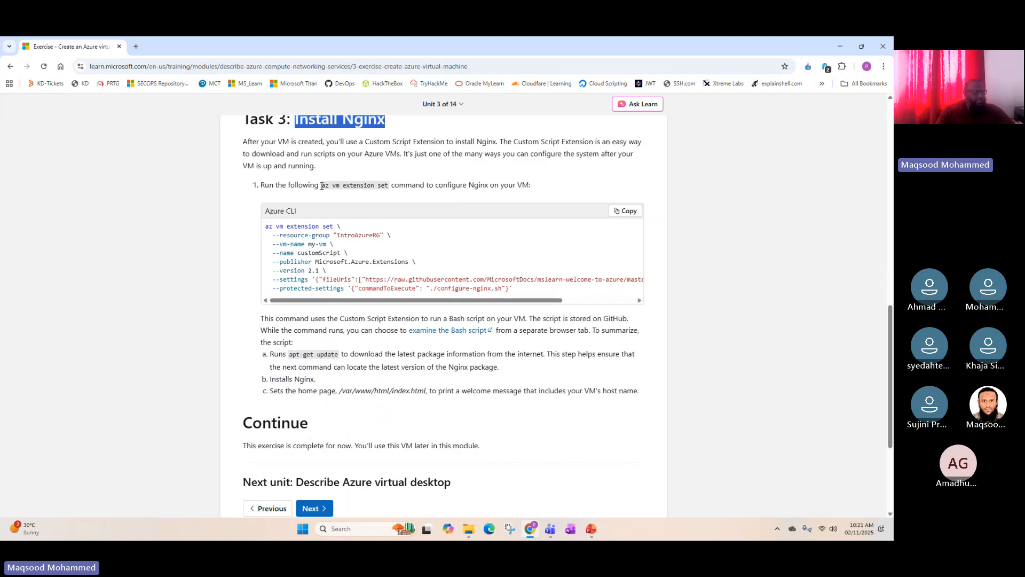
pyautogui.moveTo(322, 185); pyautogui.dragTo(389, 190)
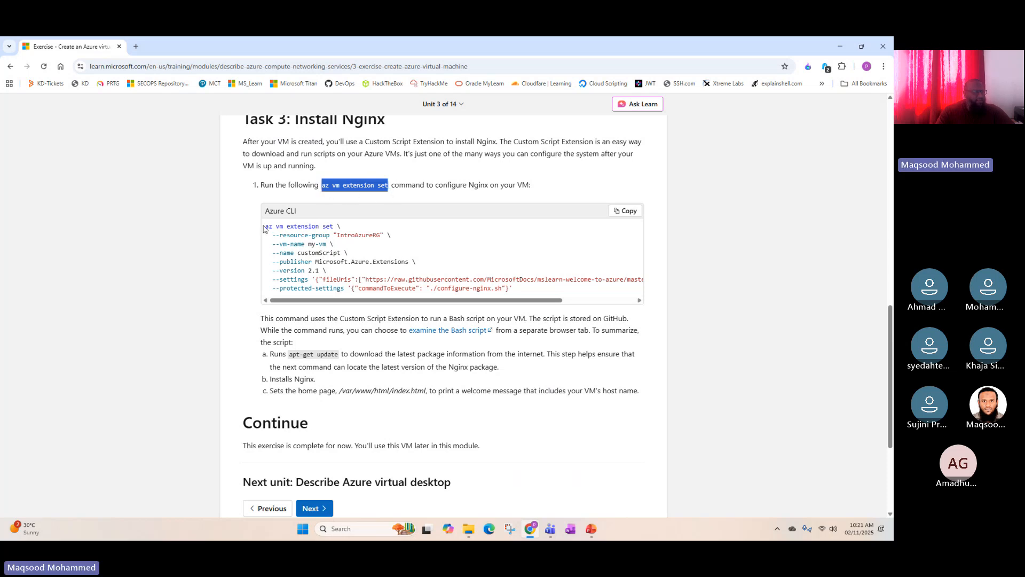
# - Highlight the first lines of the az vm extension set code block, including the IntroAzureRG resource group
pyautogui.moveTo(265, 226); pyautogui.dragTo(402, 239)
pyautogui.moveTo(312, 236); pyautogui.dragTo(390, 237)
pyautogui.click(372, 244)
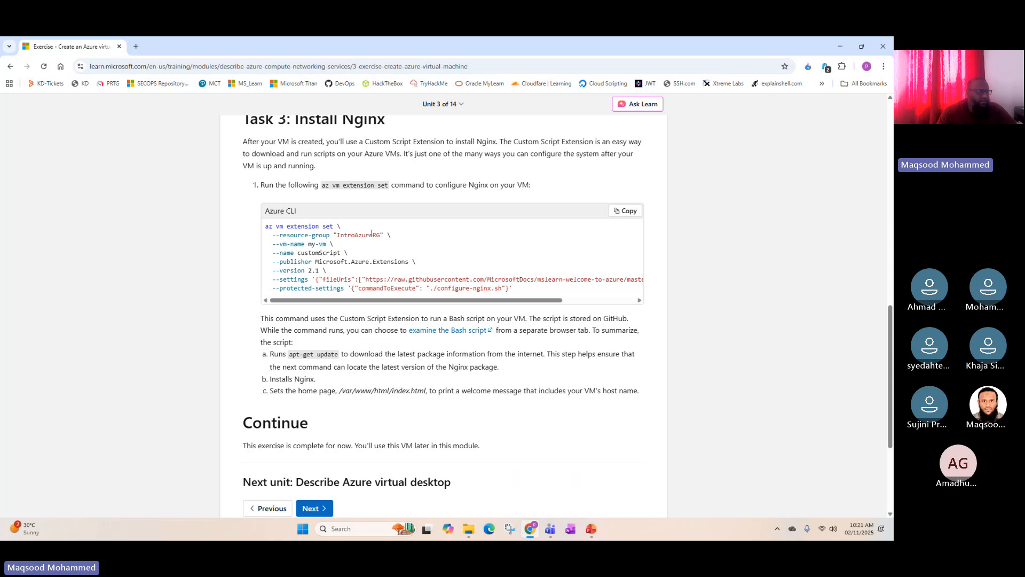
pyautogui.tripleClick(372, 235)
pyautogui.doubleClick(379, 236)
# - Highlight the extension command's values my-vm, customScript, Microsoft.Azure.Extensions and version 2.1
pyautogui.moveTo(306, 244); pyautogui.dragTo(330, 245)
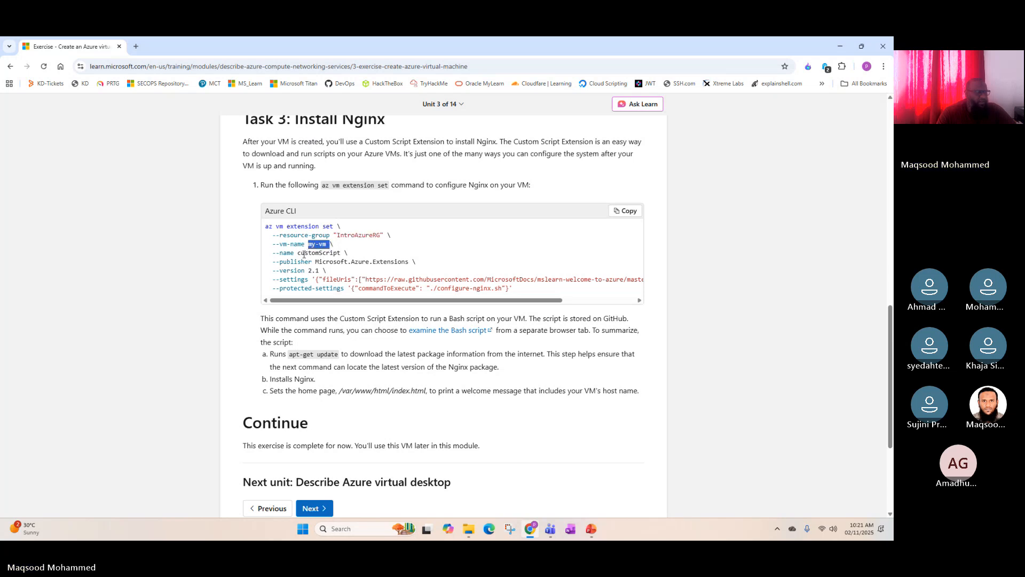
pyautogui.moveTo(297, 253); pyautogui.dragTo(338, 255)
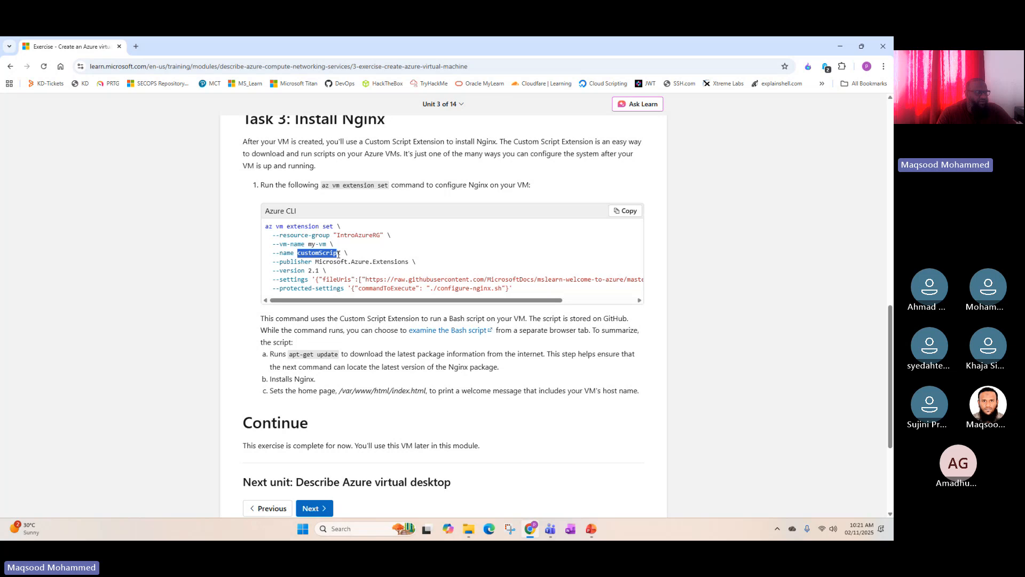
pyautogui.click(337, 255)
pyautogui.moveTo(315, 261); pyautogui.dragTo(410, 262)
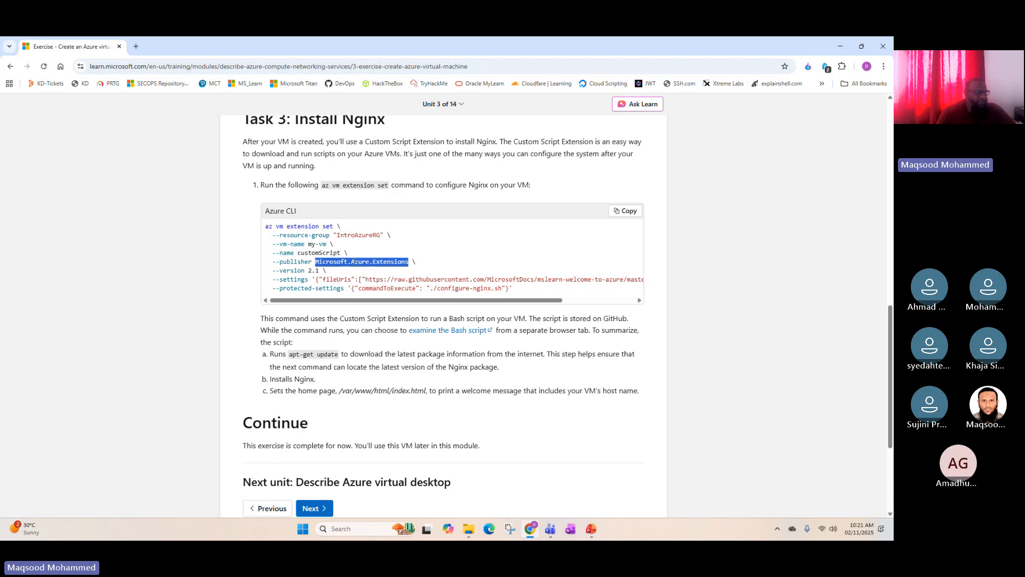
pyautogui.moveTo(305, 271); pyautogui.dragTo(320, 270)
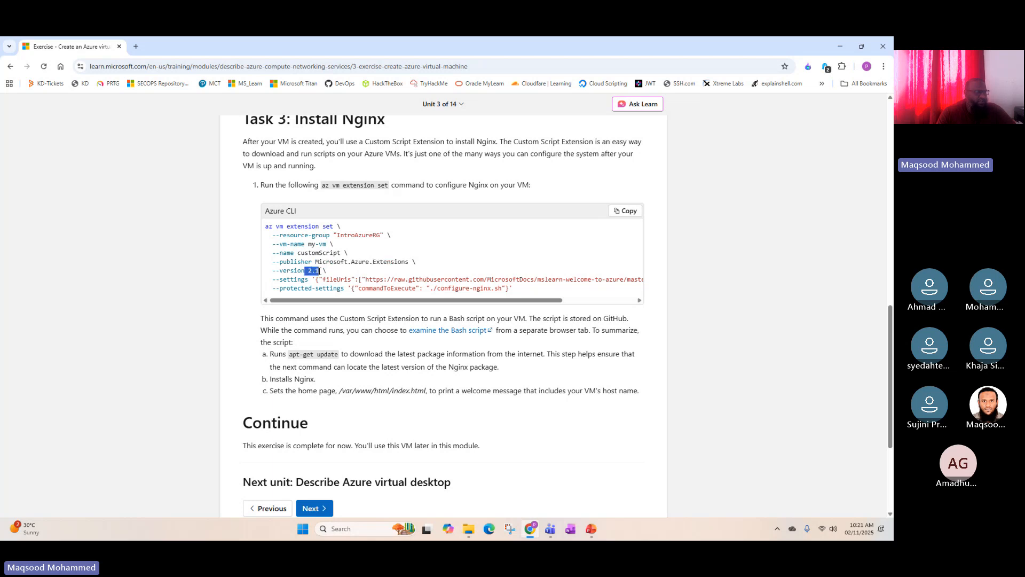
# - Highlight the --settings value with the GitHub file URI and the --protected-settings line that runs configure-nginx.sh
pyautogui.click(330, 288)
pyautogui.moveTo(318, 278); pyautogui.dragTo(516, 278)
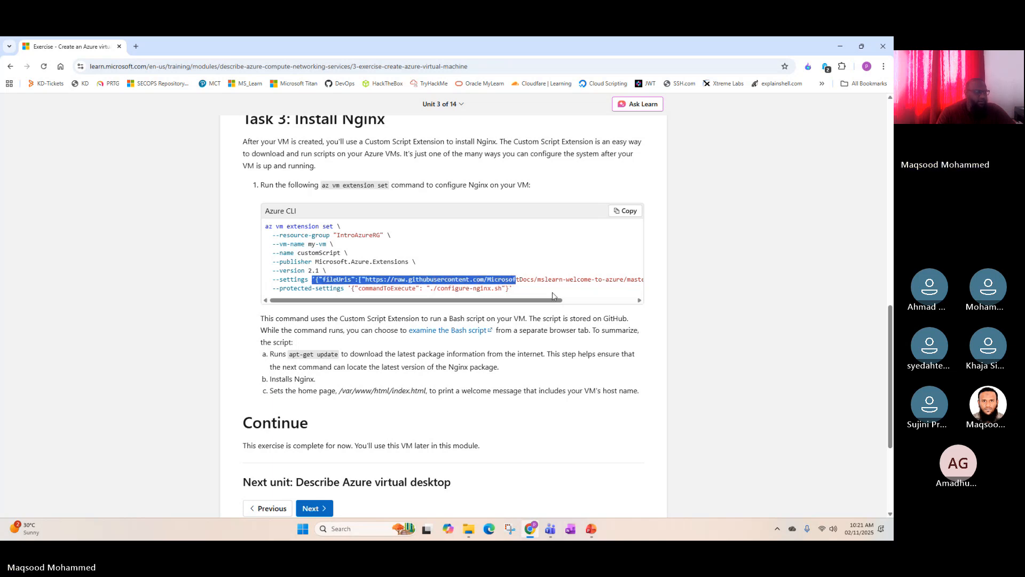
pyautogui.click(322, 56)
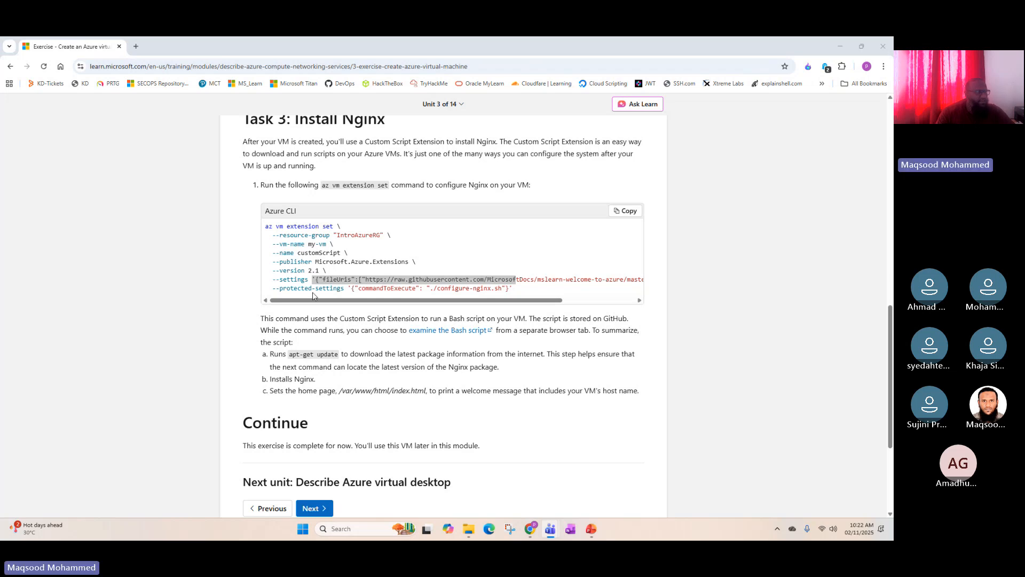
pyautogui.tripleClick(348, 291)
pyautogui.scroll(-1, 538, 316)
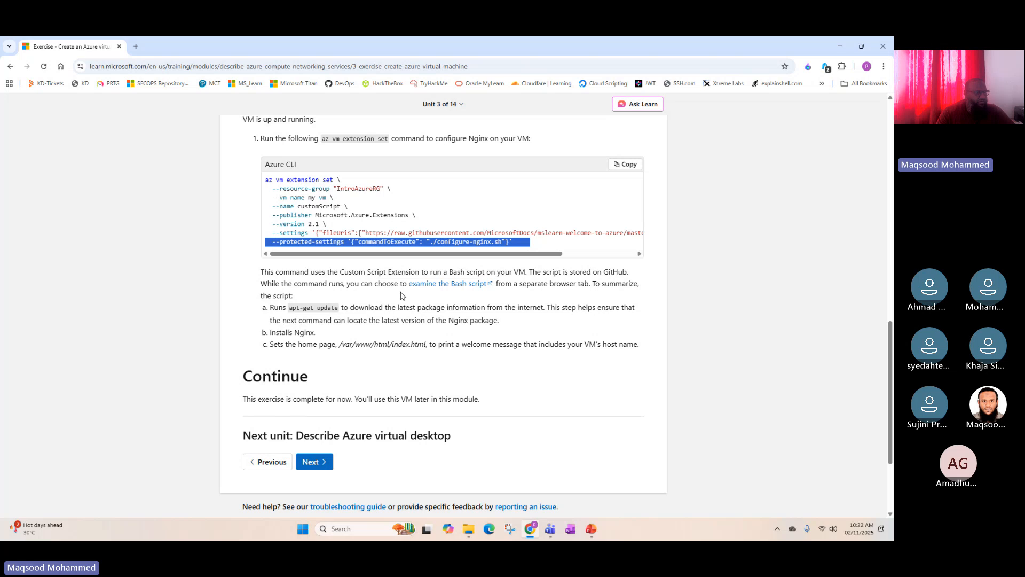
pyautogui.scroll(1, 455, 234)
pyautogui.scroll(-2, 455, 234)
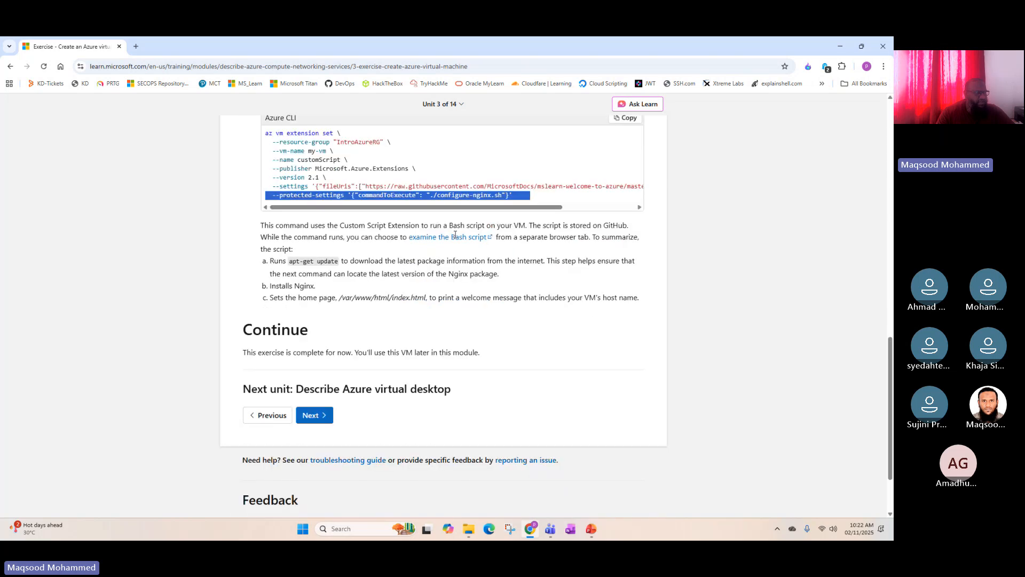
# - Read the paragraph explaining the extension command, highlighting the word Bash and the sentence about the script being stored on GitHub
pyautogui.click(262, 224)
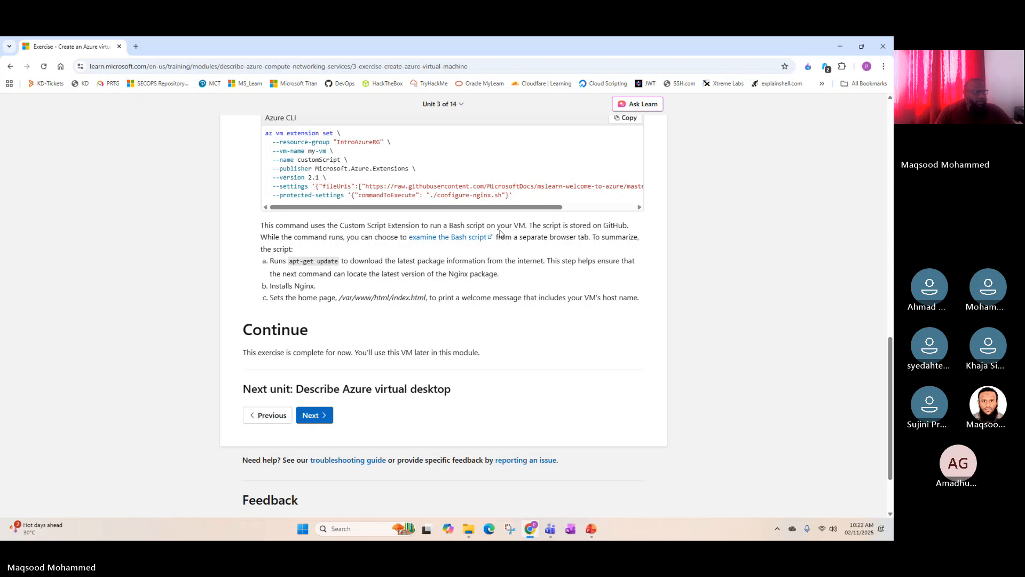
pyautogui.moveTo(262, 225); pyautogui.dragTo(299, 250)
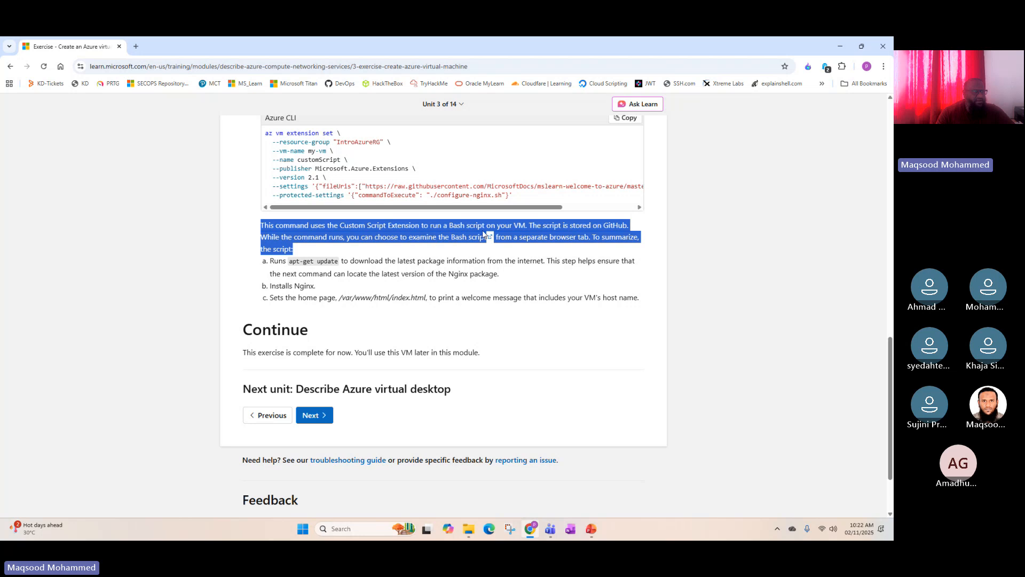
pyautogui.click(452, 227)
pyautogui.moveTo(450, 225); pyautogui.dragTo(465, 225)
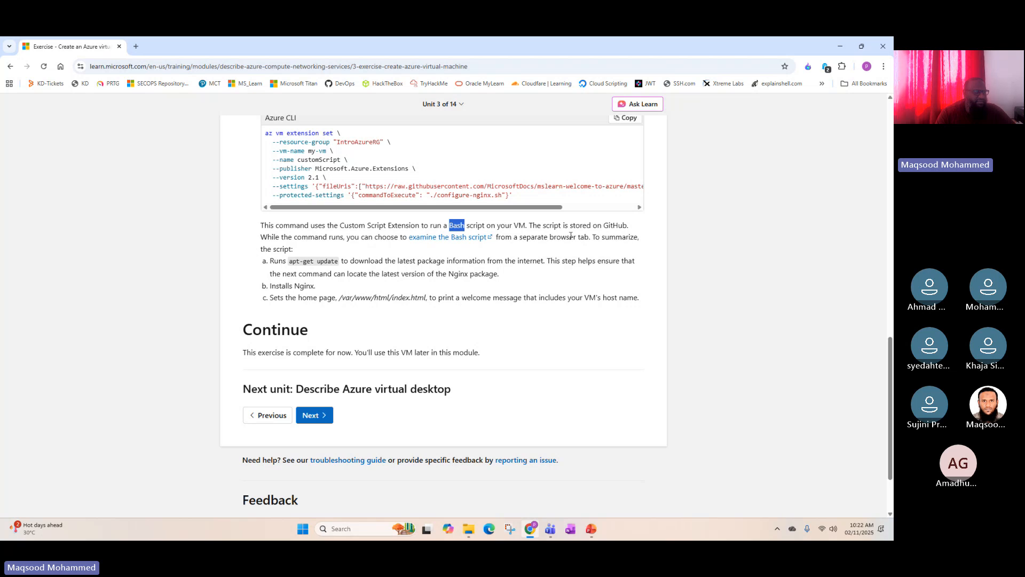
pyautogui.moveTo(530, 224); pyautogui.dragTo(392, 236)
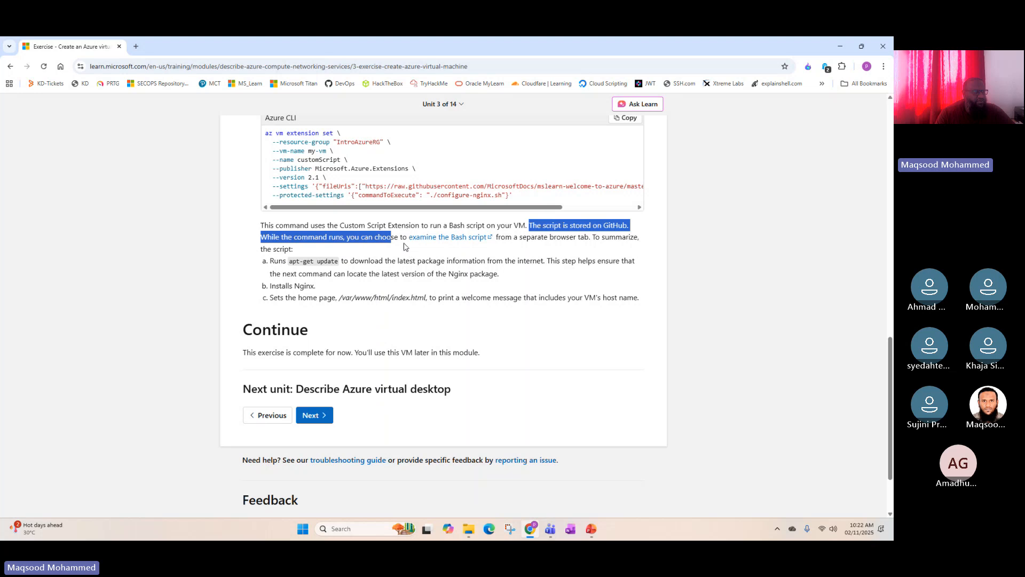
pyautogui.click(405, 247)
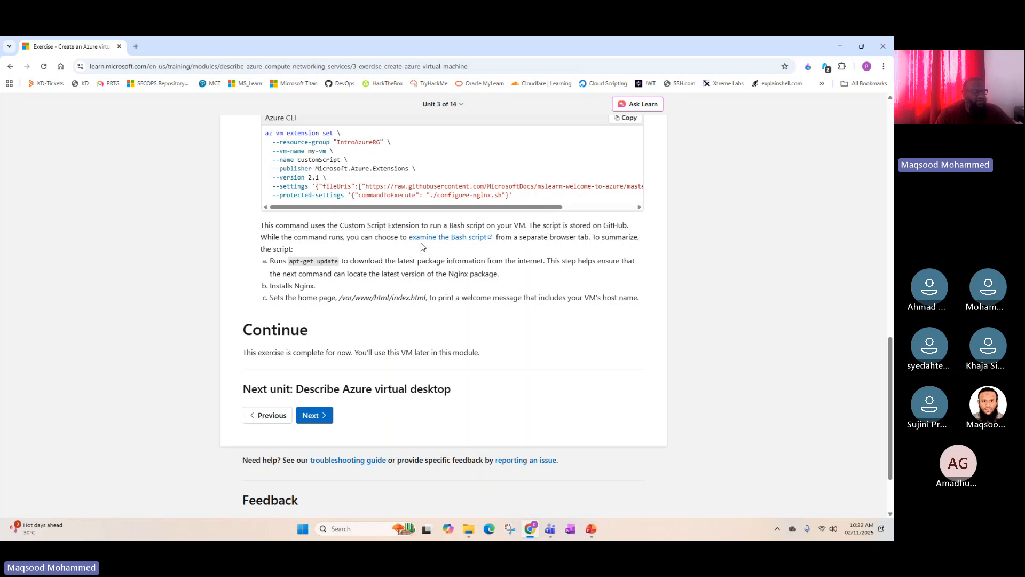
# - Open the "examine the Bash script" link in a new browser tab and switch to it
pyautogui.rightClick(465, 244)
pyautogui.click(486, 250)
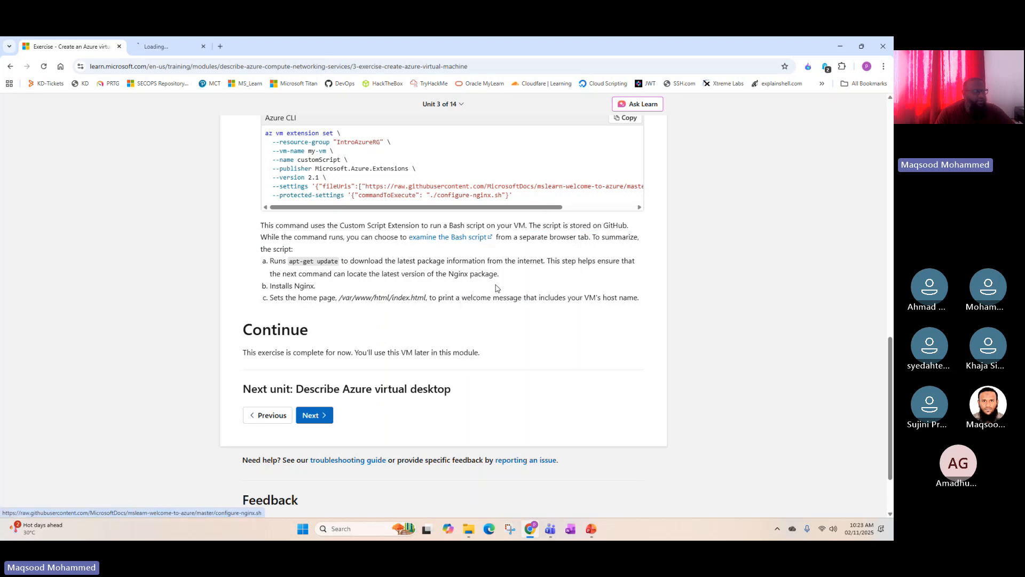
pyautogui.click(184, 49)
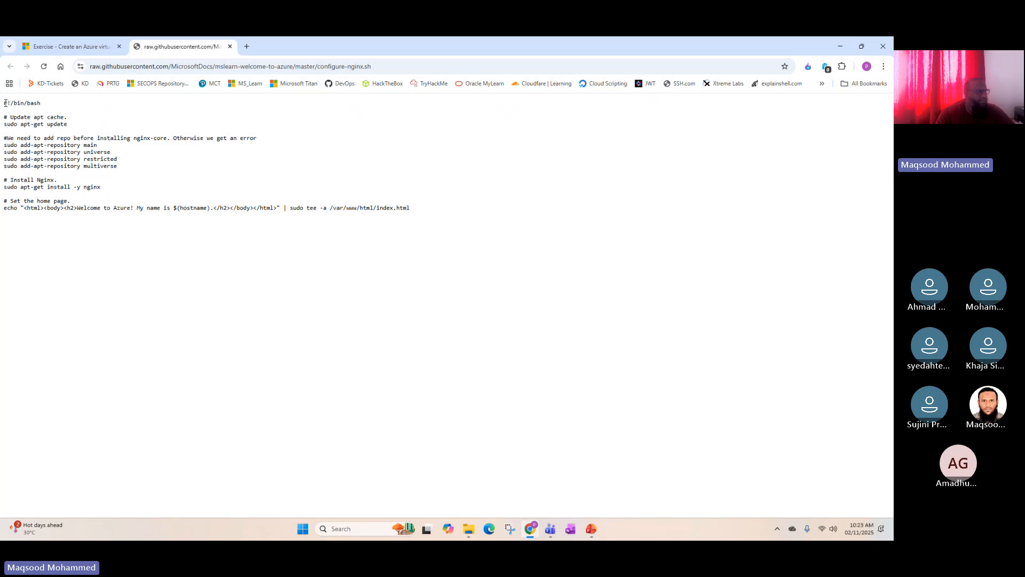
# - Review the configure-nginx.sh script, highlighting the #!/bin/bash line, sudo apt-get update and the four add-apt-repository commands
pyautogui.moveTo(6, 102); pyautogui.dragTo(44, 103)
pyautogui.click(31, 121)
pyautogui.moveTo(5, 124); pyautogui.dragTo(77, 131)
pyautogui.tripleClick(25, 123)
pyautogui.moveTo(5, 145); pyautogui.dragTo(130, 167)
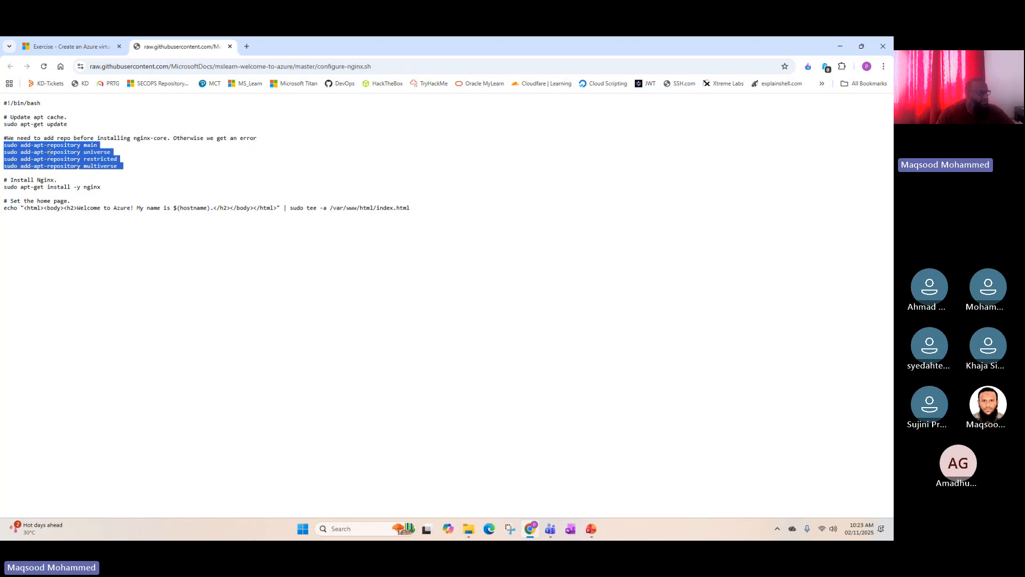
pyautogui.click(43, 138)
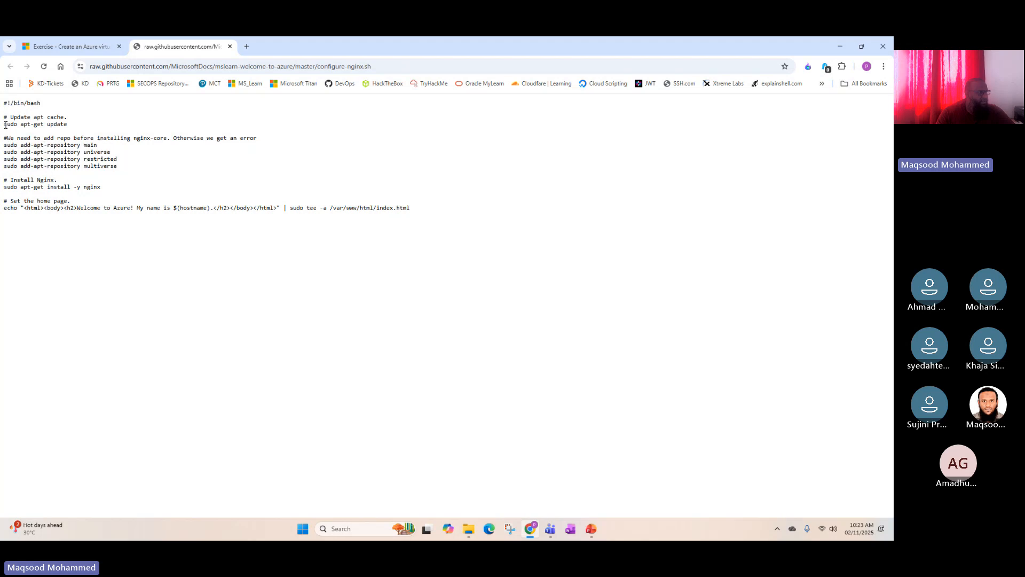
# - Highlight the script's block of update and repository commands together, plus the sudo apt-get install -y nginx line
pyautogui.moveTo(6, 125); pyautogui.dragTo(115, 167)
pyautogui.click(13, 189)
pyautogui.moveTo(4, 188); pyautogui.dragTo(108, 191)
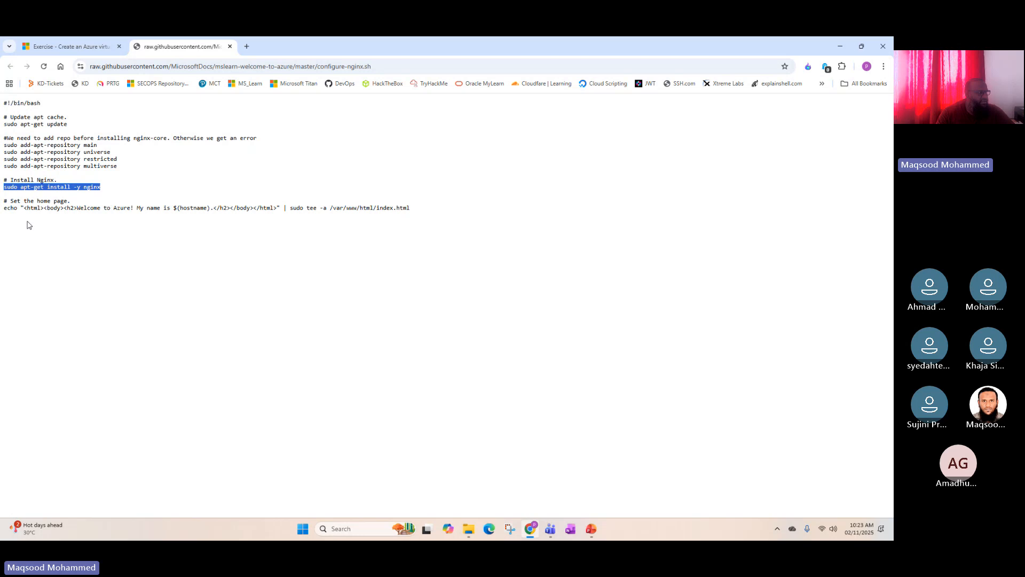
# - Highlight the script's echo command that sets the home page, then close the script tab and return to the exercise
pyautogui.moveTo(3, 208); pyautogui.dragTo(410, 207)
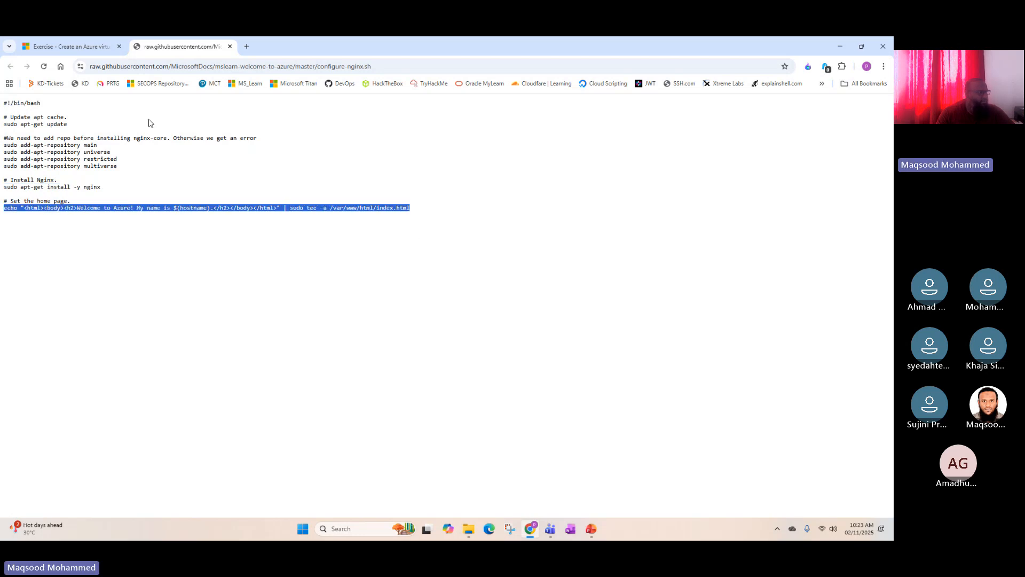
pyautogui.click(229, 47)
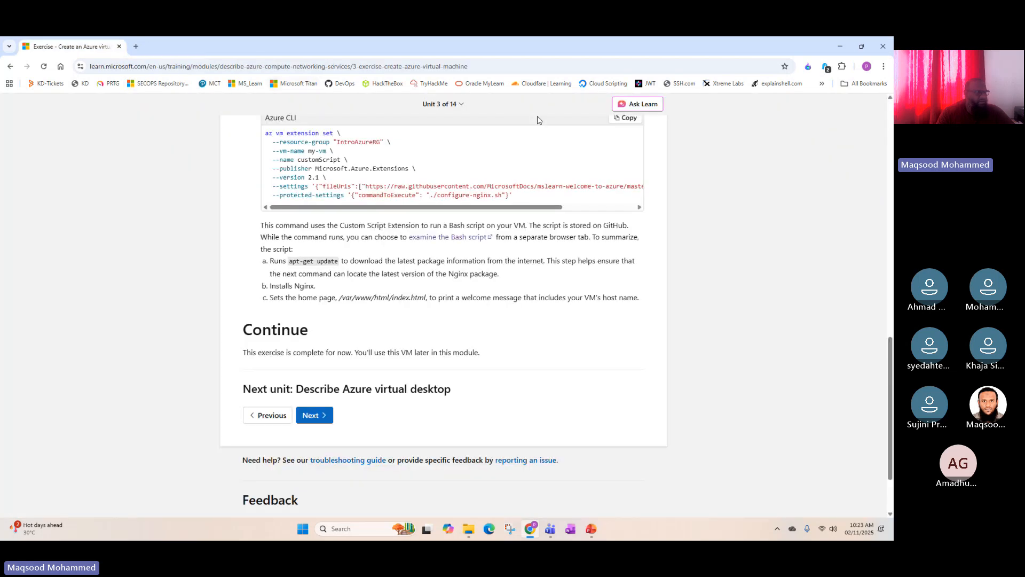
pyautogui.scroll(15, 441, 300)
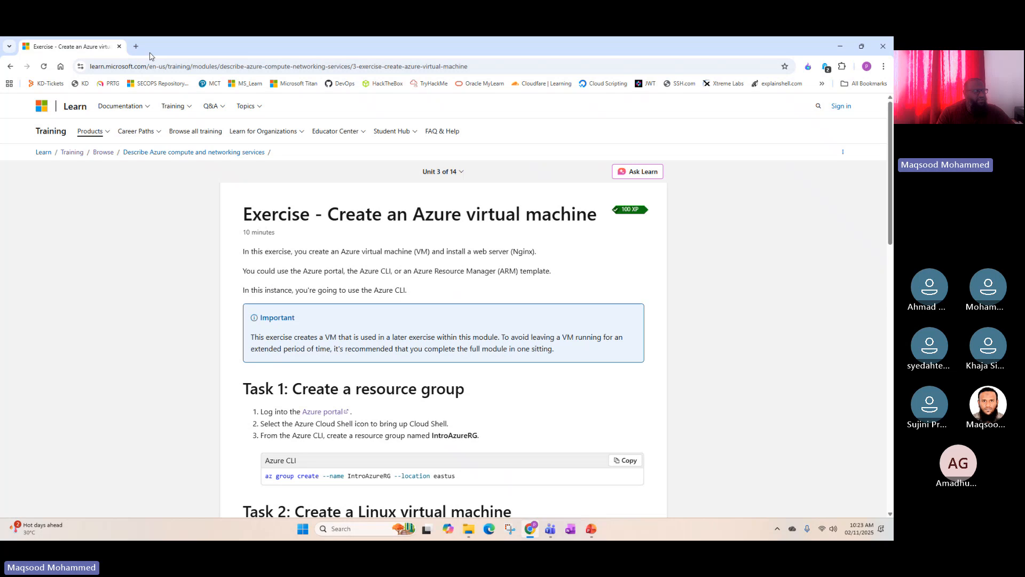
pyautogui.click(136, 46)
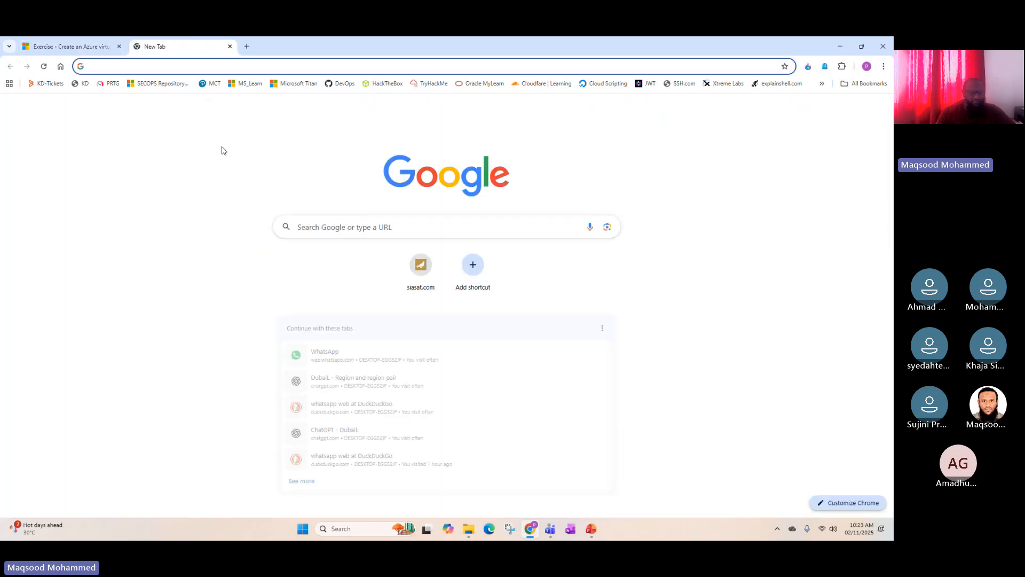
pyautogui.write('azure')
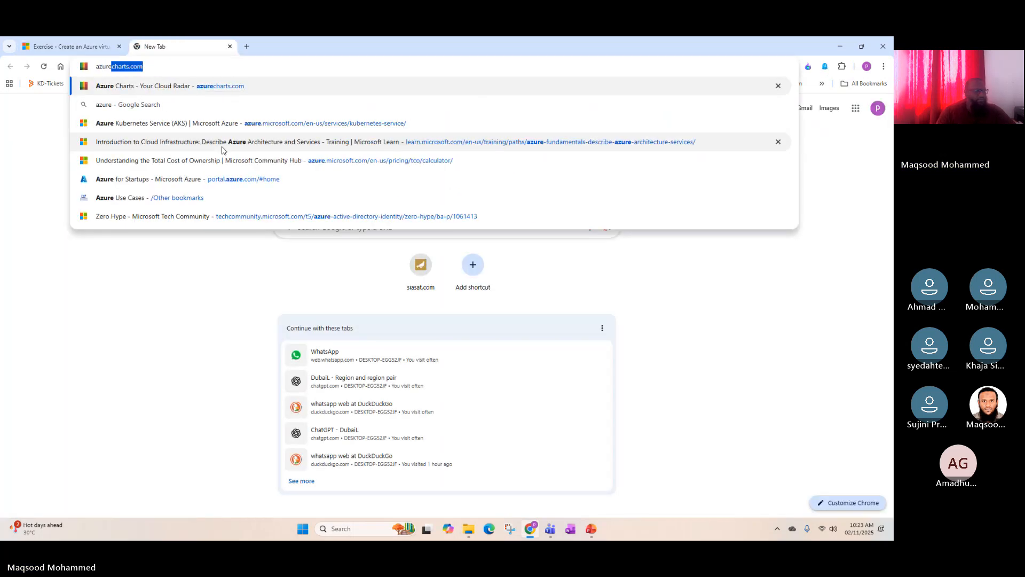
pyautogui.tripleClick(216, 62)
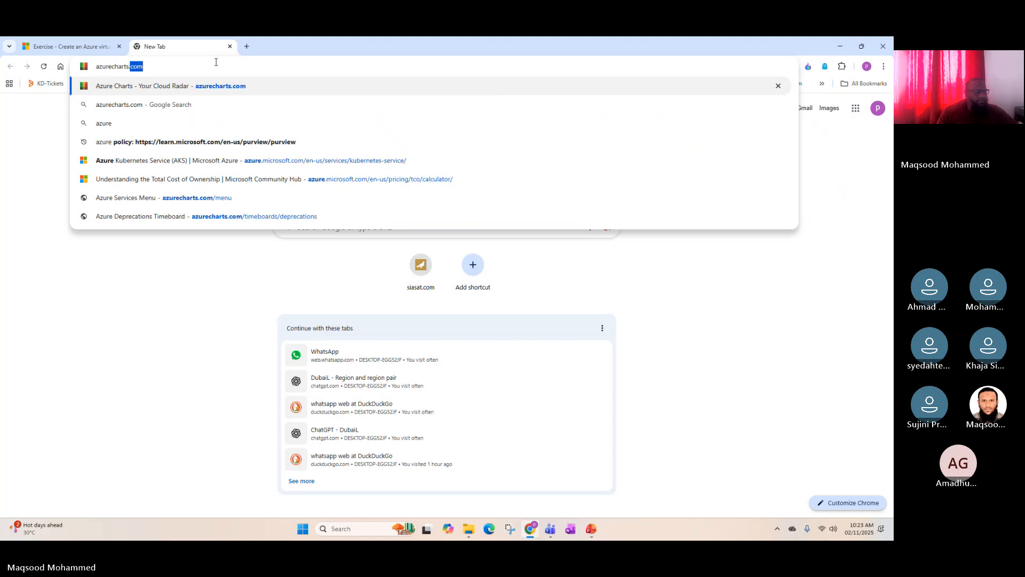
pyautogui.write('zur')
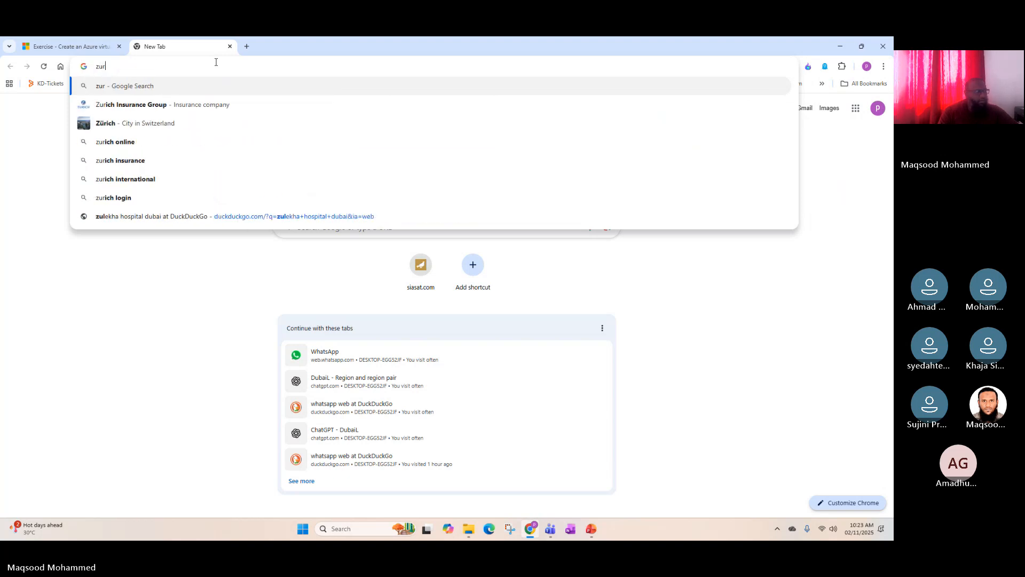
pyautogui.press('BackSpace')
pyautogui.press('BackSpace')
pyautogui.press('BackSpace')
# - Search the web for azureportal, open the portal.azure.com result and sign in with the personal Microsoft account
pyautogui.write('azurep')
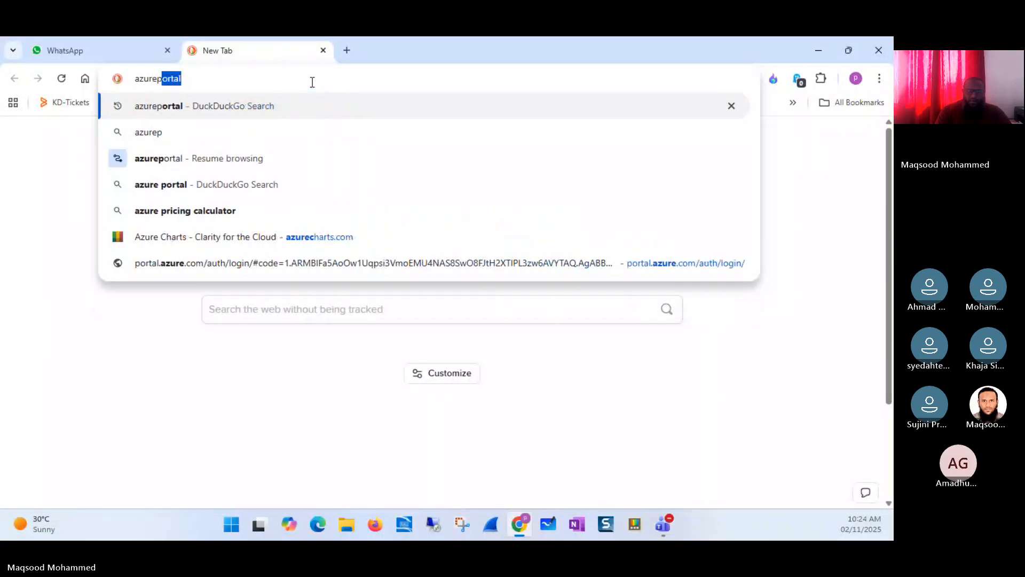
pyautogui.press('Return')
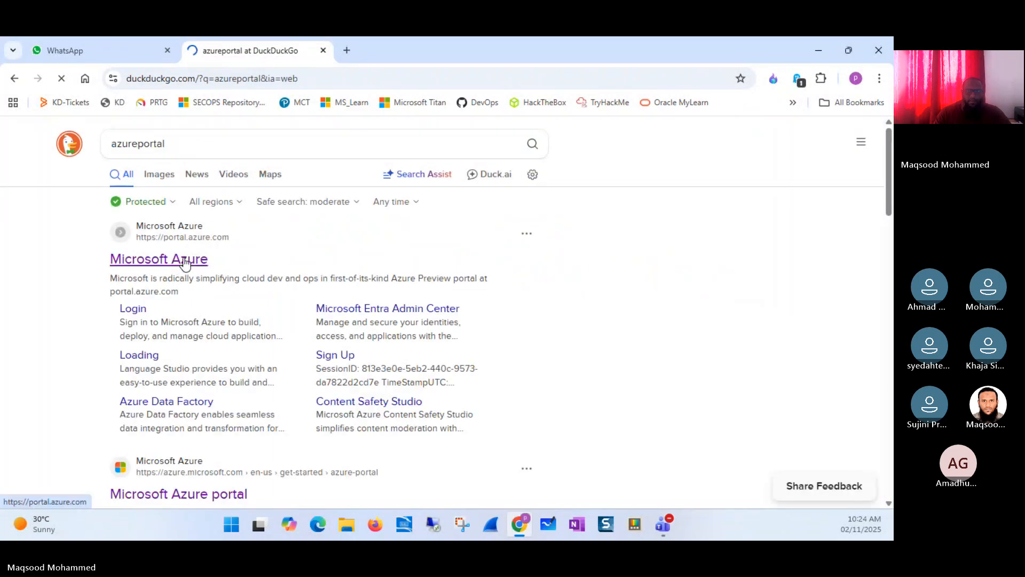
pyautogui.click(185, 262)
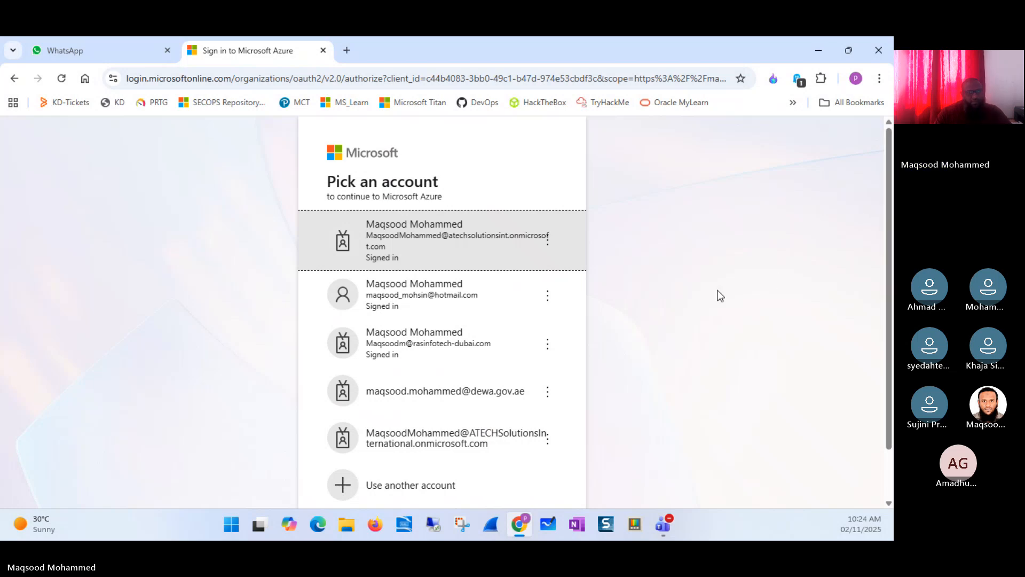
pyautogui.click(457, 314)
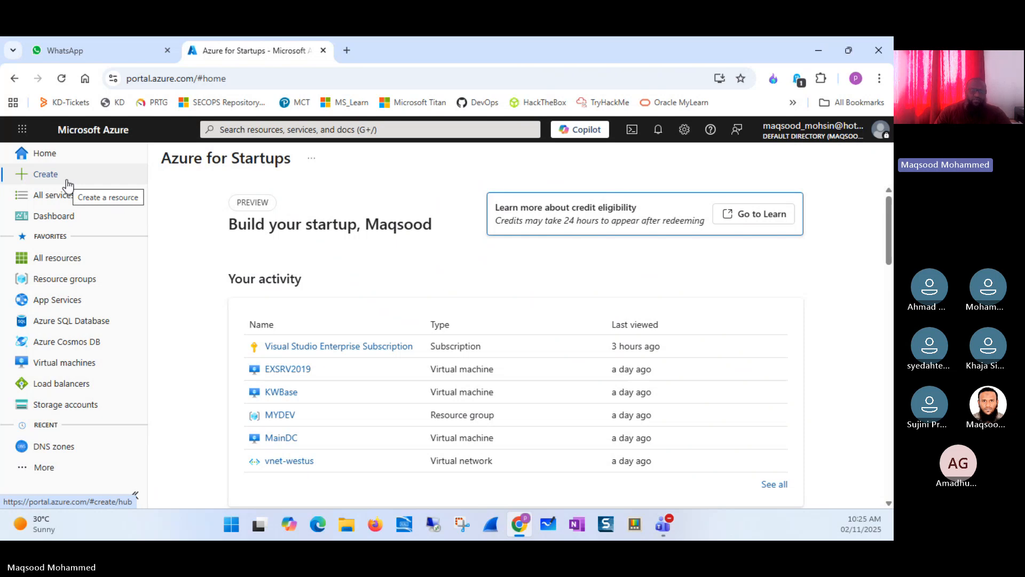
# - Search the web for "az-900 microsoft learn" in a new browser tab
pyautogui.click(673, 49)
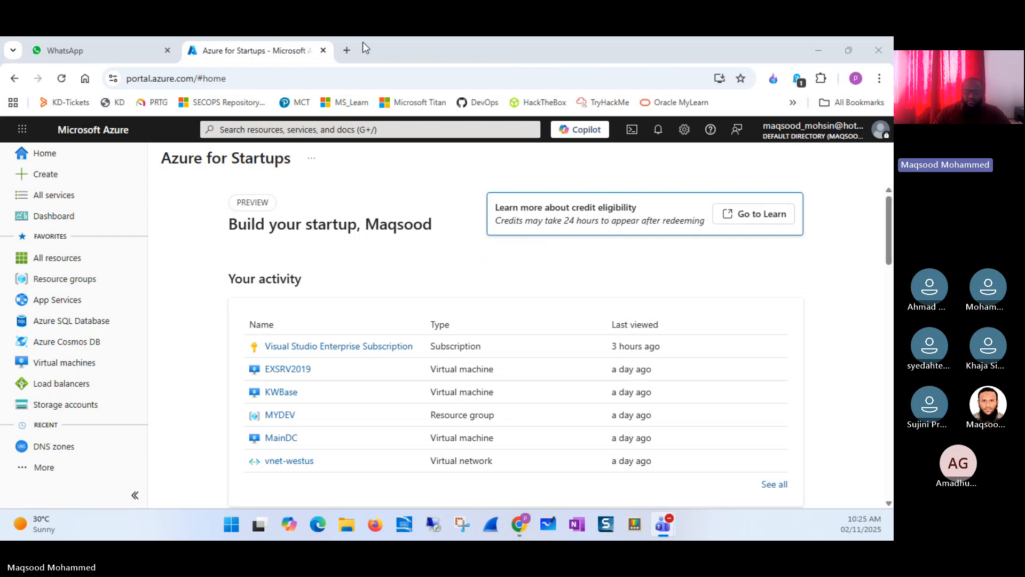
pyautogui.click(346, 50)
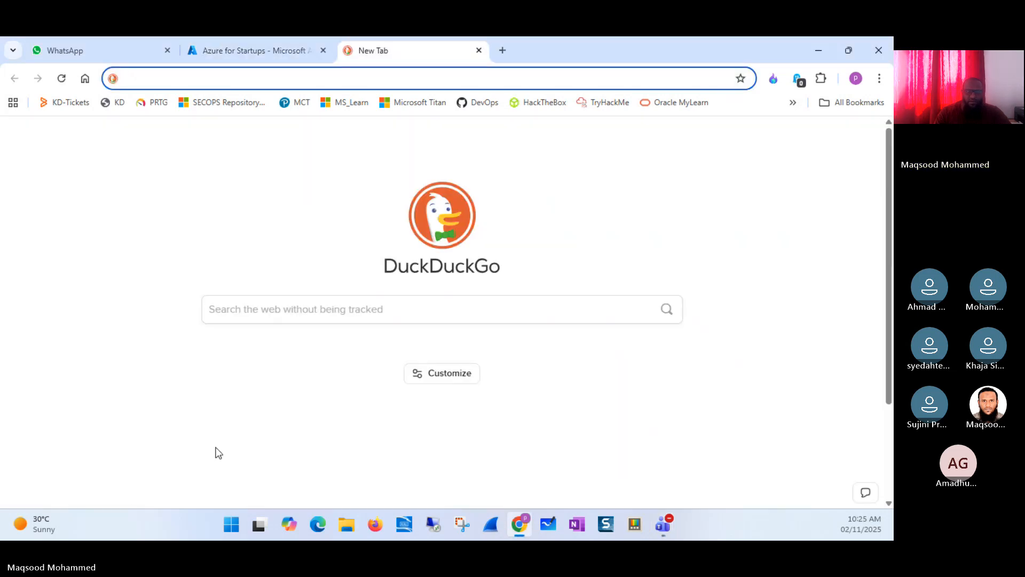
pyautogui.click(277, 302)
pyautogui.write('az')
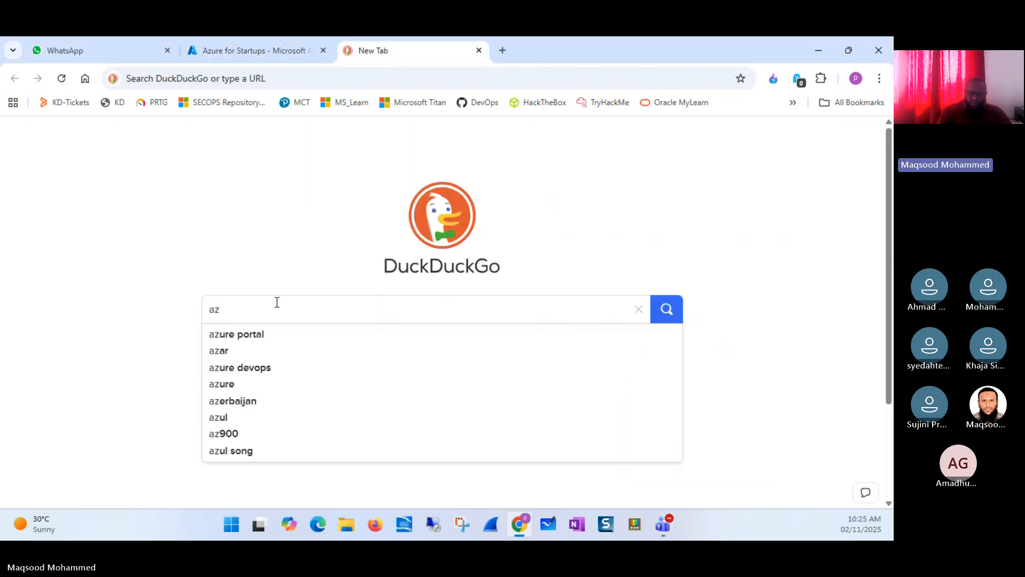
pyautogui.write('-900 ')
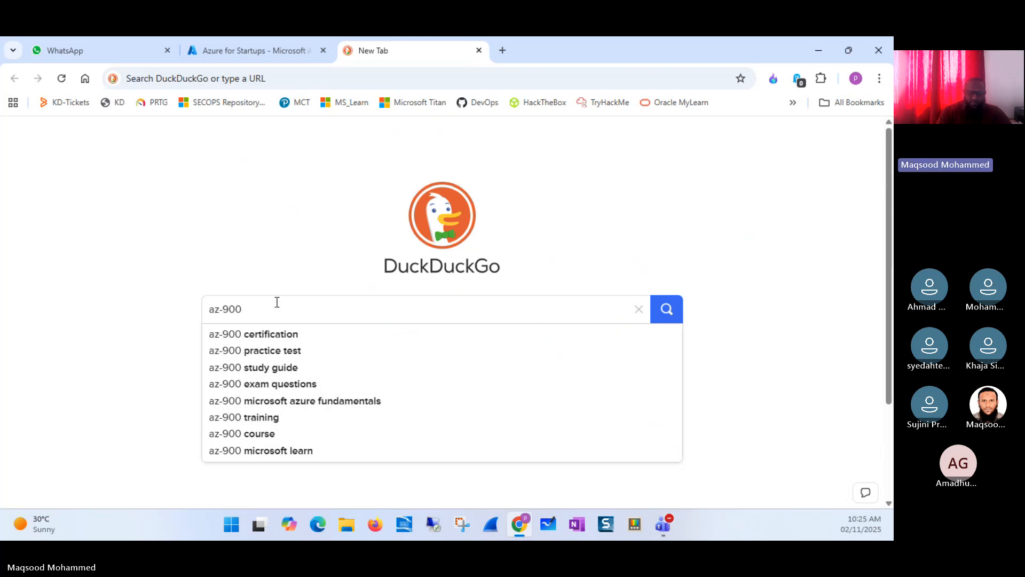
pyautogui.write('m')
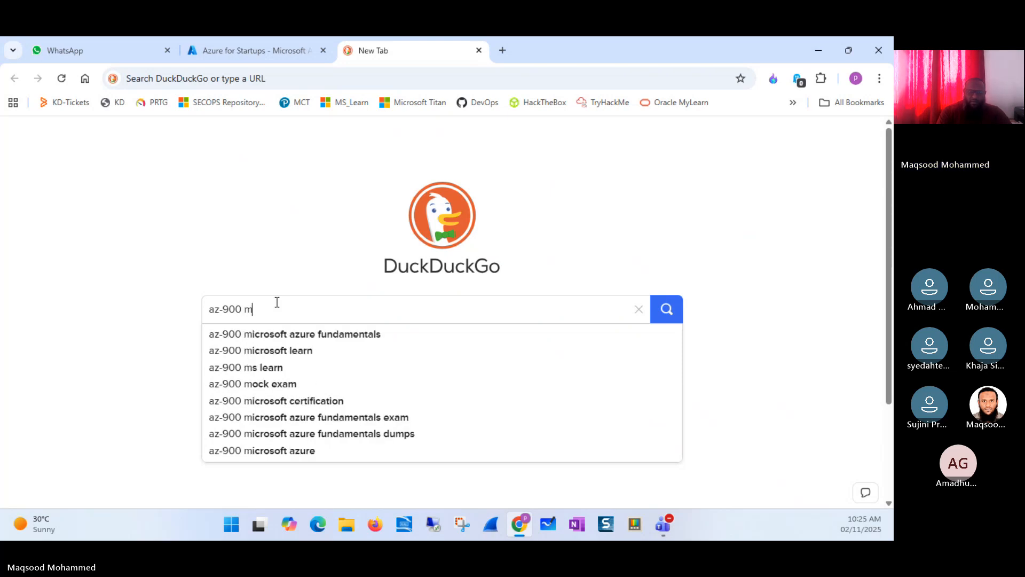
pyautogui.write('icrosoft lea')
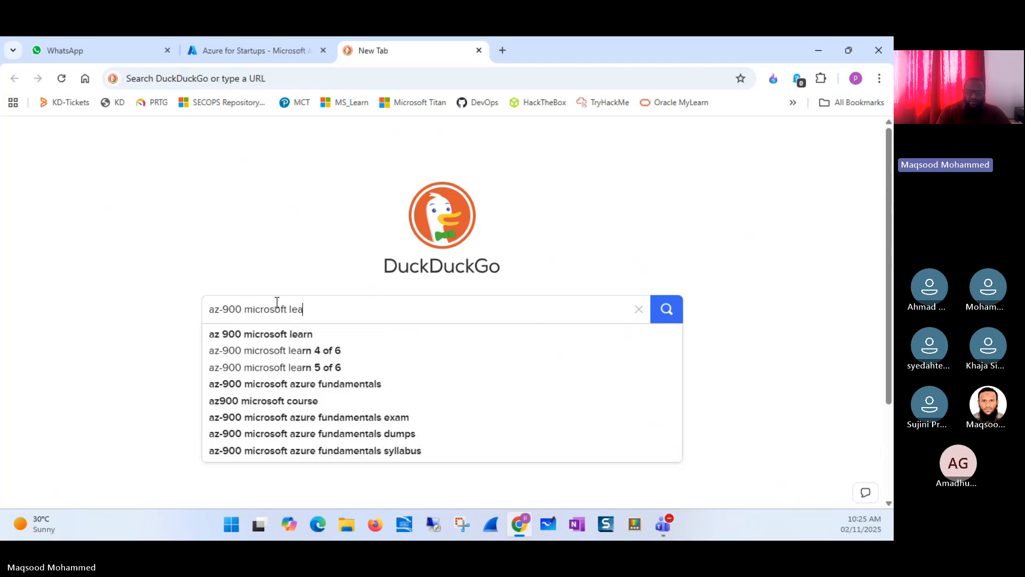
pyautogui.write('rn')
pyautogui.press('Return')
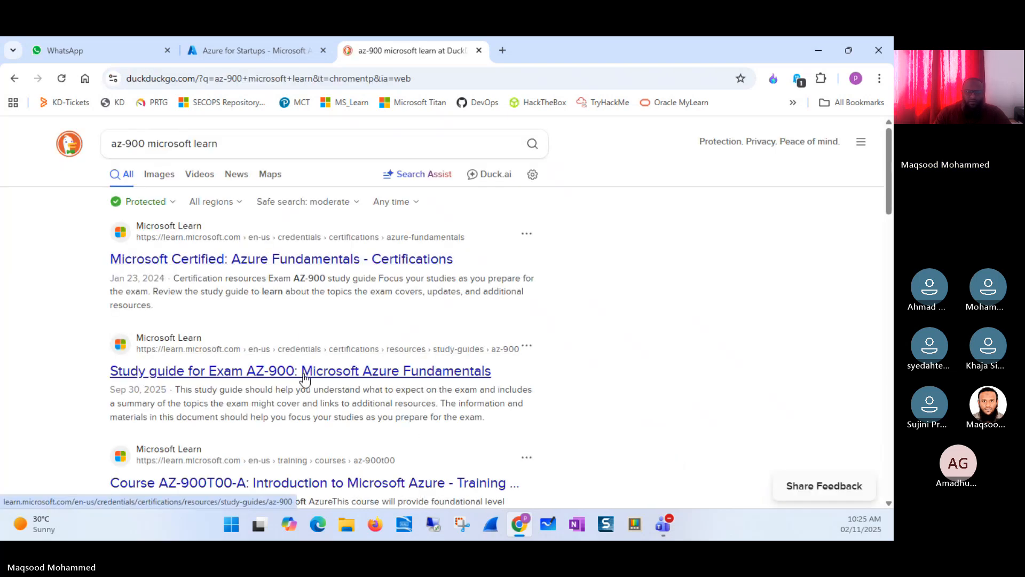
# - Open the Course AZ-900T00-A search result and go to its learning path "Describe Azure architecture and services"
pyautogui.click(291, 484)
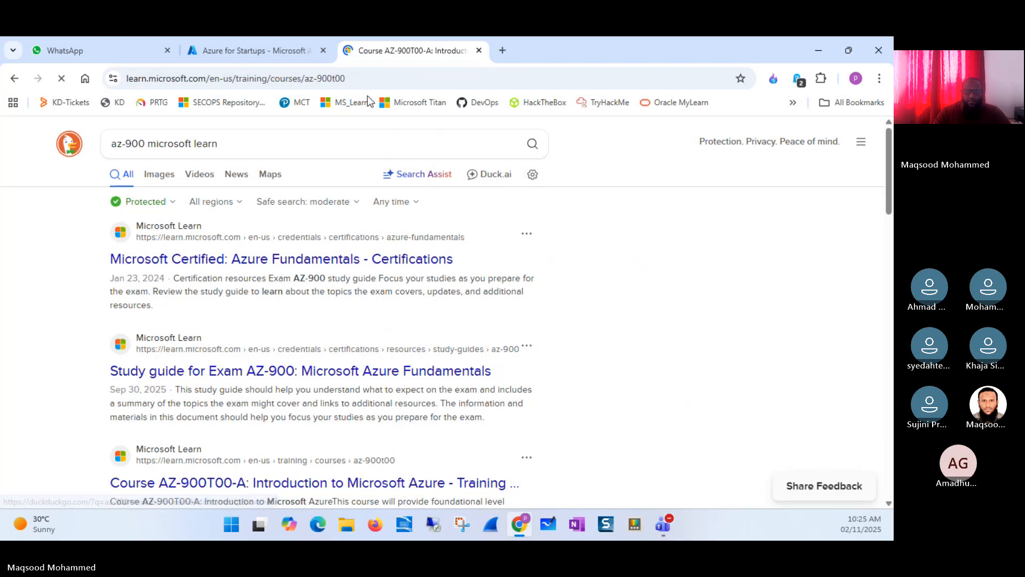
pyautogui.scroll(-15, 875, 374)
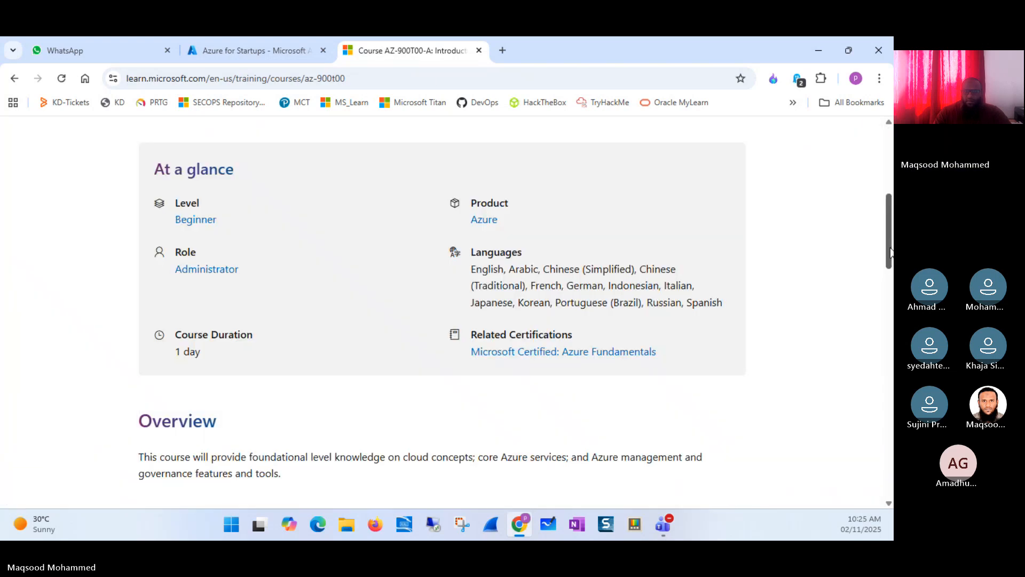
pyautogui.scroll(4, 883, 350)
pyautogui.scroll(-4, 883, 350)
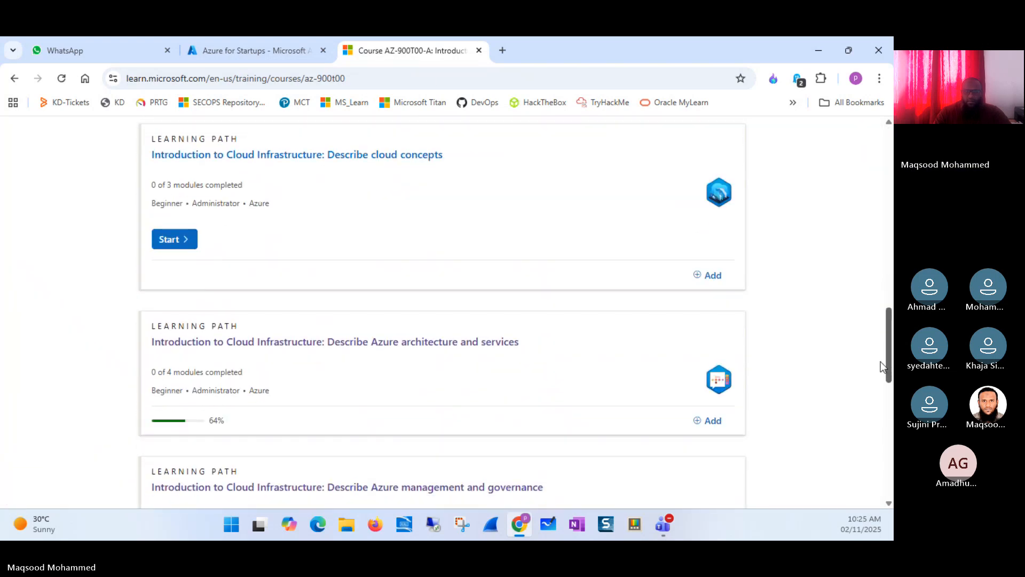
pyautogui.scroll(-2, 880, 398)
pyautogui.scroll(3, 883, 379)
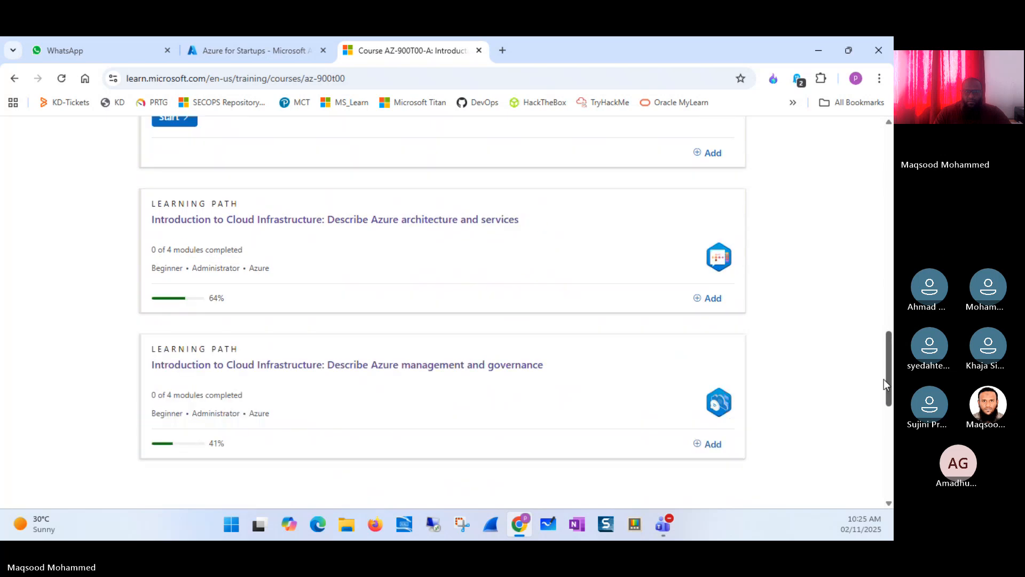
pyautogui.click(510, 278)
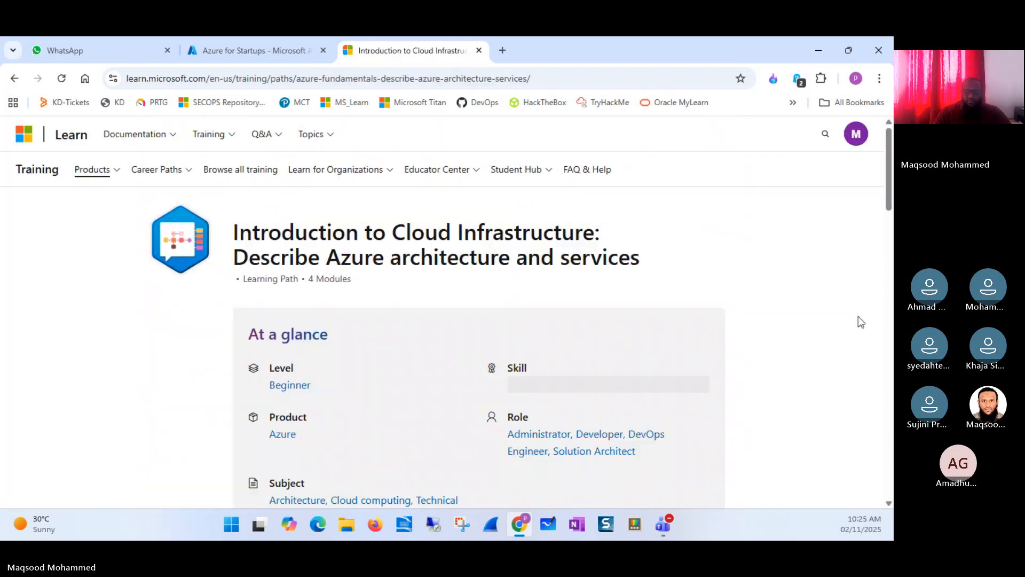
# - Expand the overview of the "Describe Azure compute and networking services" module and open "Exercise - Create an Azure virtual machine"
pyautogui.scroll(-1, 886, 197)
pyautogui.moveTo(885, 197); pyautogui.dragTo(873, 459)
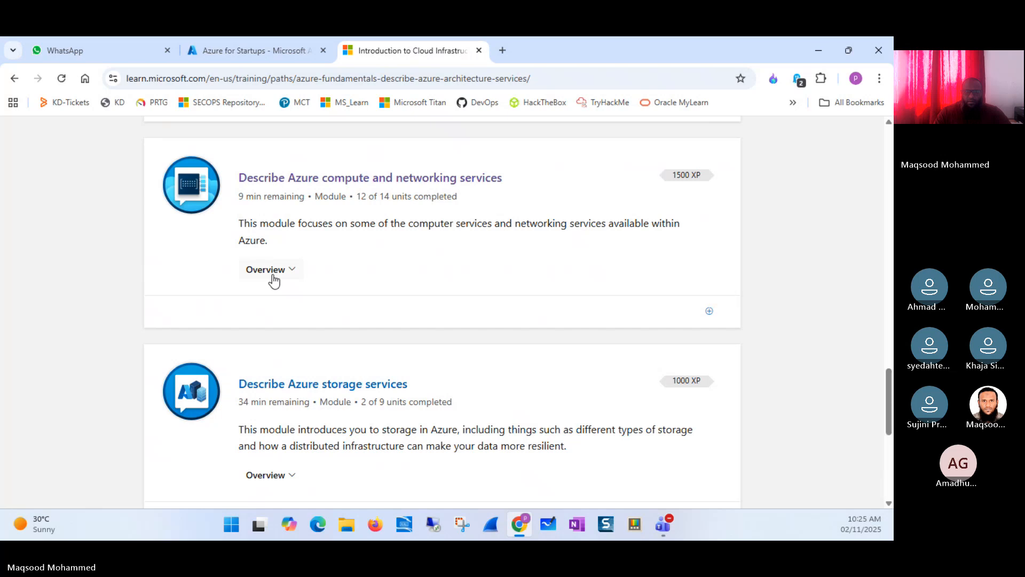
pyautogui.click(297, 273)
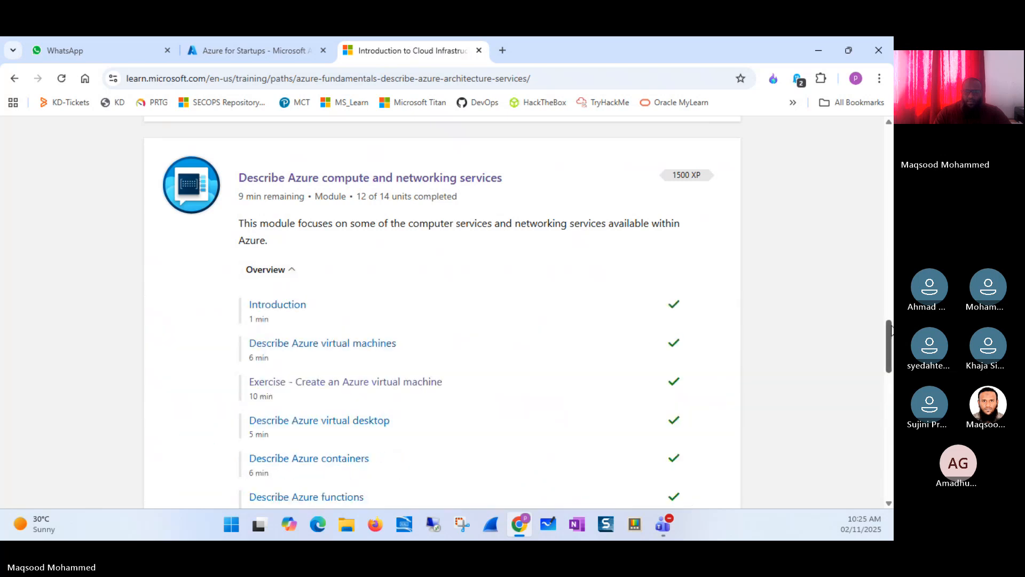
pyautogui.moveTo(889, 332); pyautogui.dragTo(889, 355)
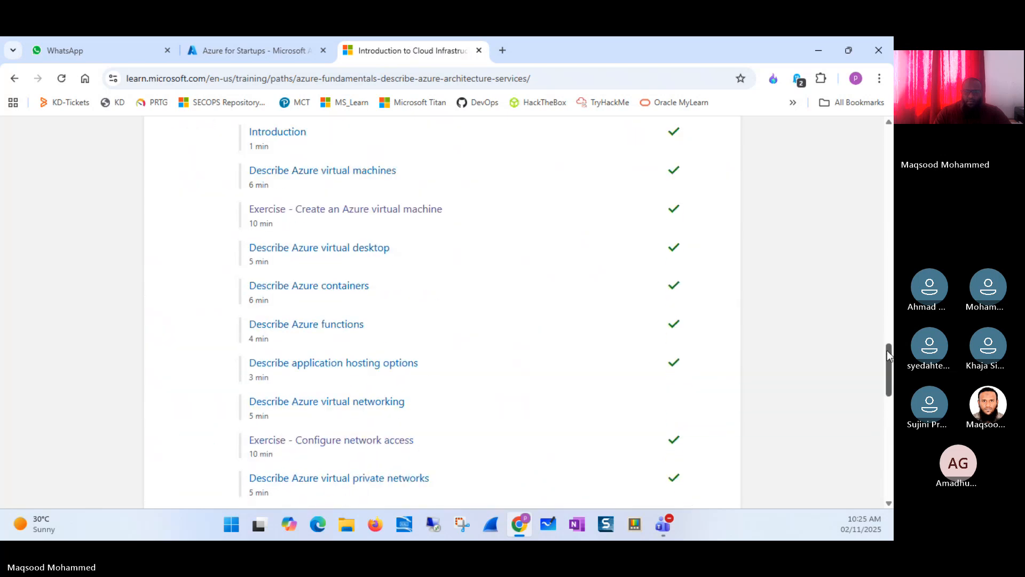
pyautogui.click(397, 213)
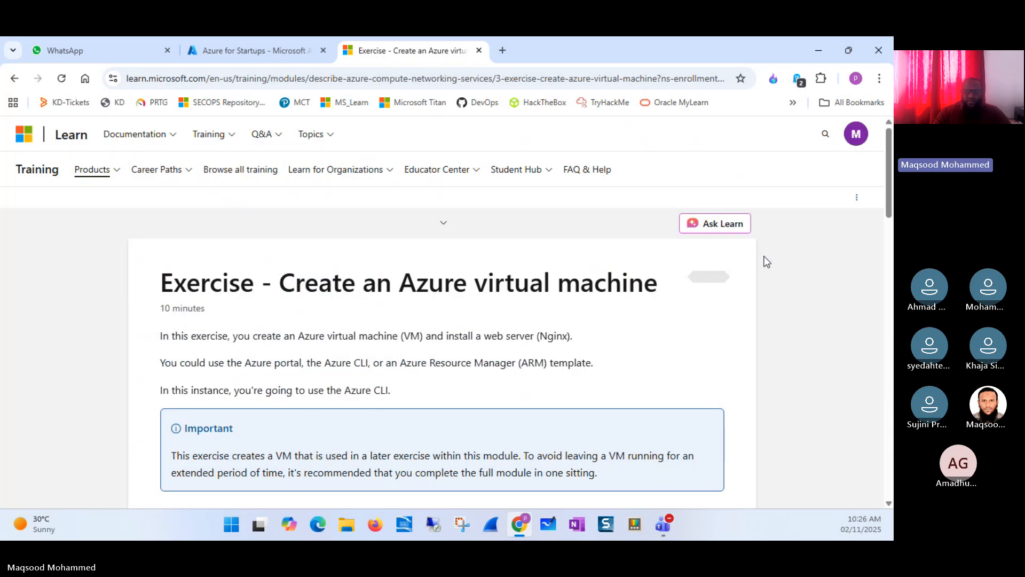
# - Read Task 1: Create a resource group, highlighting the instructions to log into the Azure portal and bring up Cloud Shell
pyautogui.press('ctrl')
pyautogui.press('ctrl')
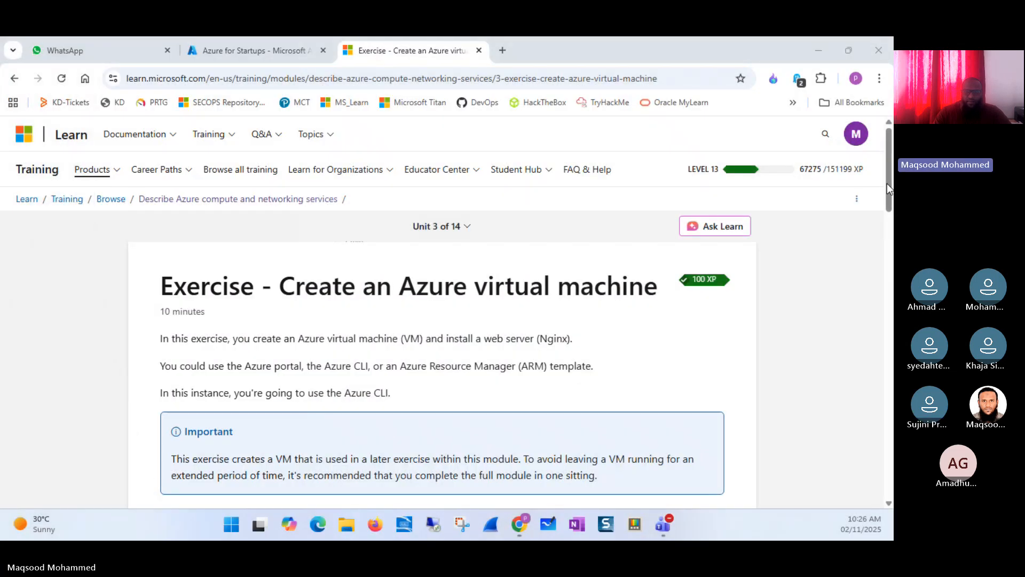
pyautogui.moveTo(886, 183); pyautogui.dragTo(889, 263)
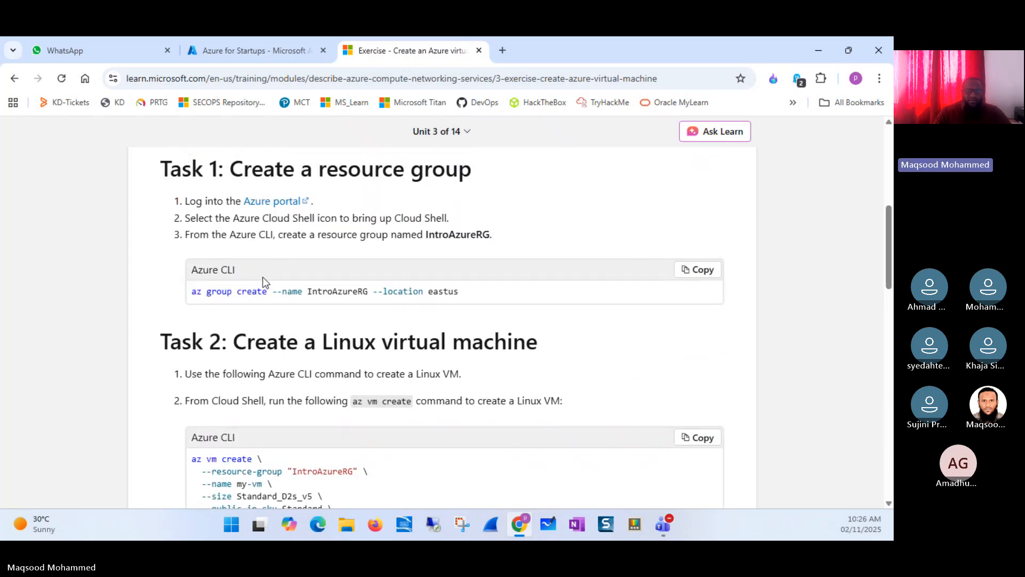
pyautogui.tripleClick(197, 202)
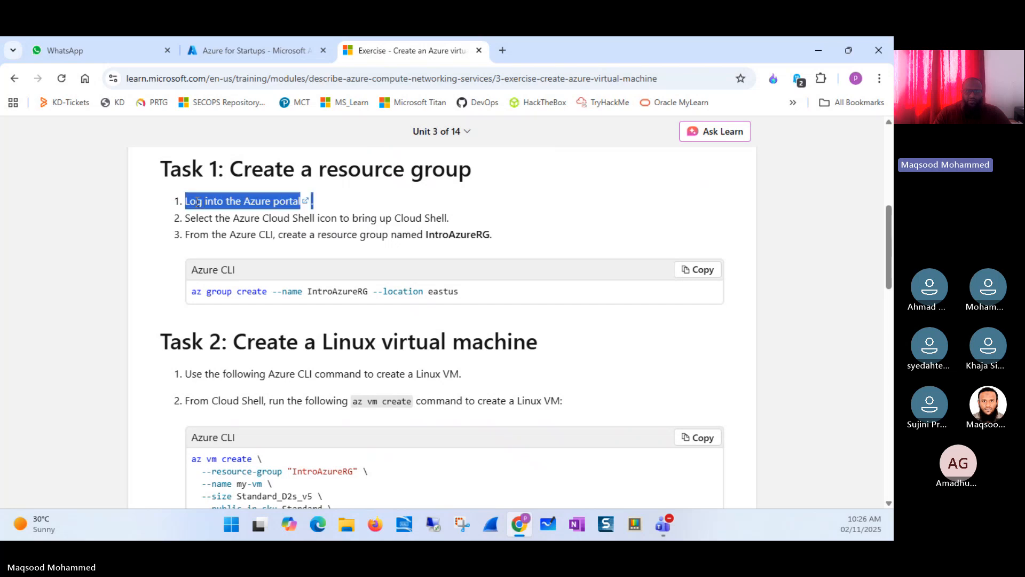
pyautogui.tripleClick(227, 216)
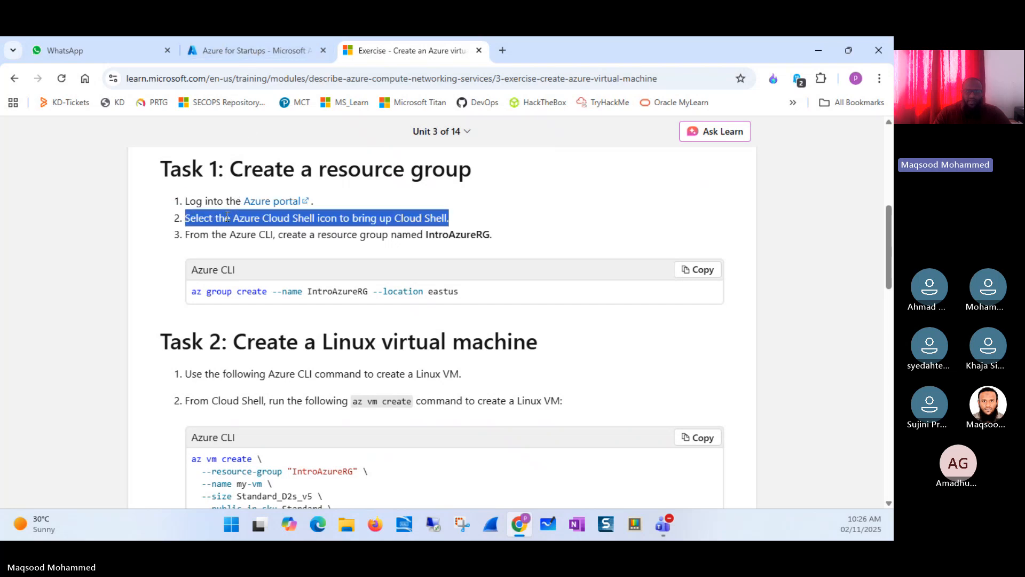
# - Switch to the Azure portal tab, open Cloud Shell and close it again
pyautogui.click(287, 49)
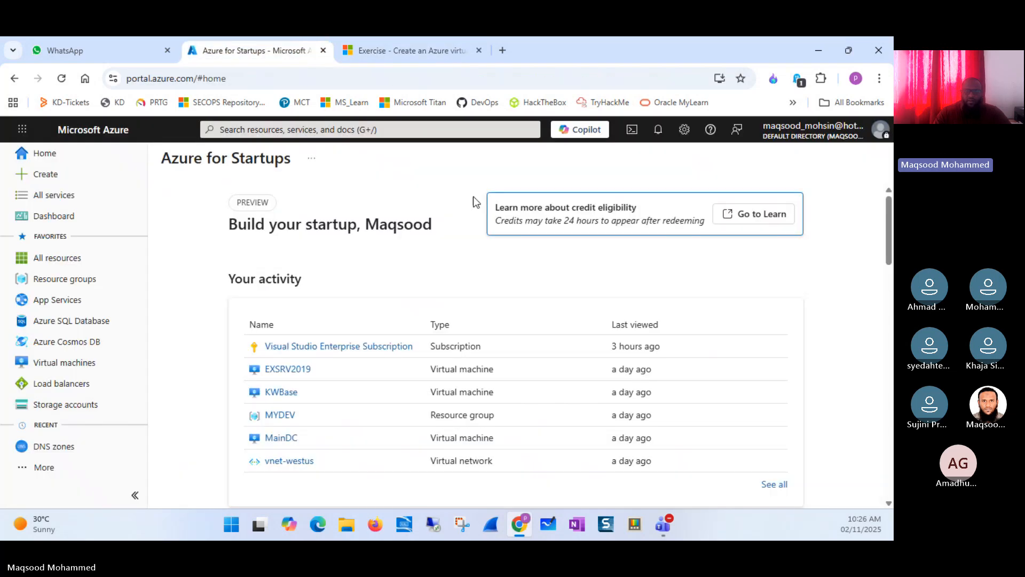
pyautogui.click(636, 134)
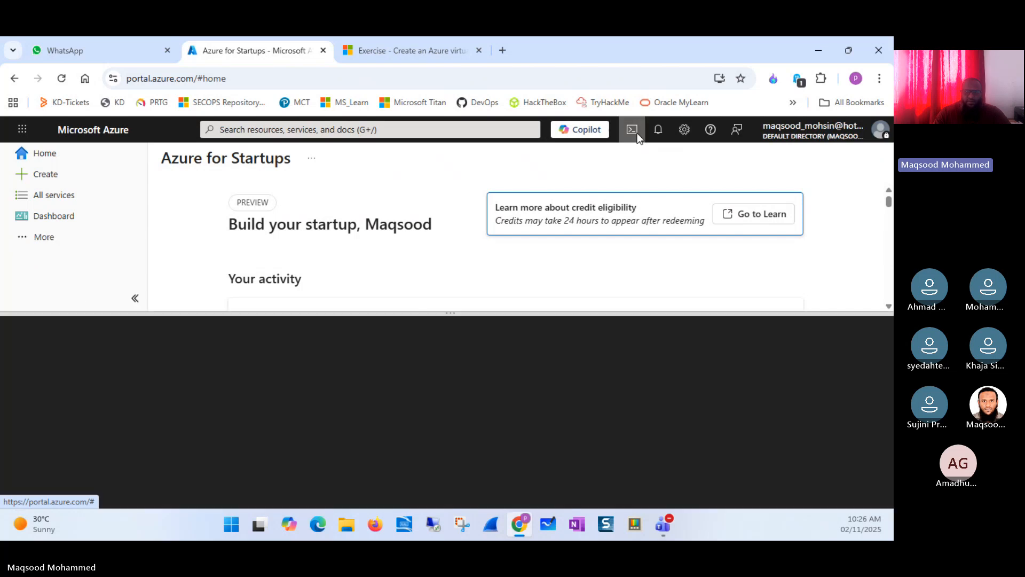
pyautogui.click(632, 131)
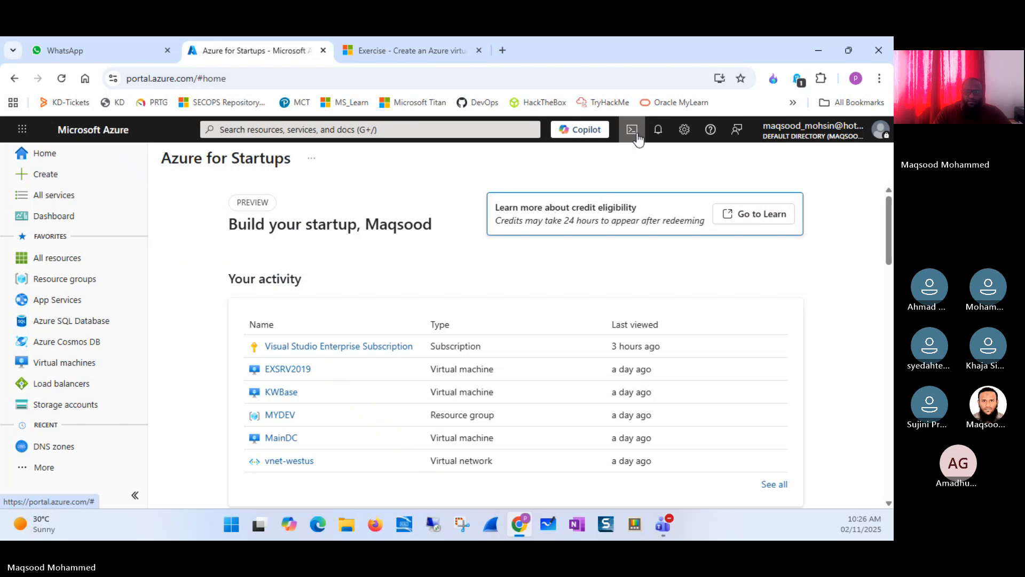
pyautogui.press('ctrl')
pyautogui.press('ctrl')
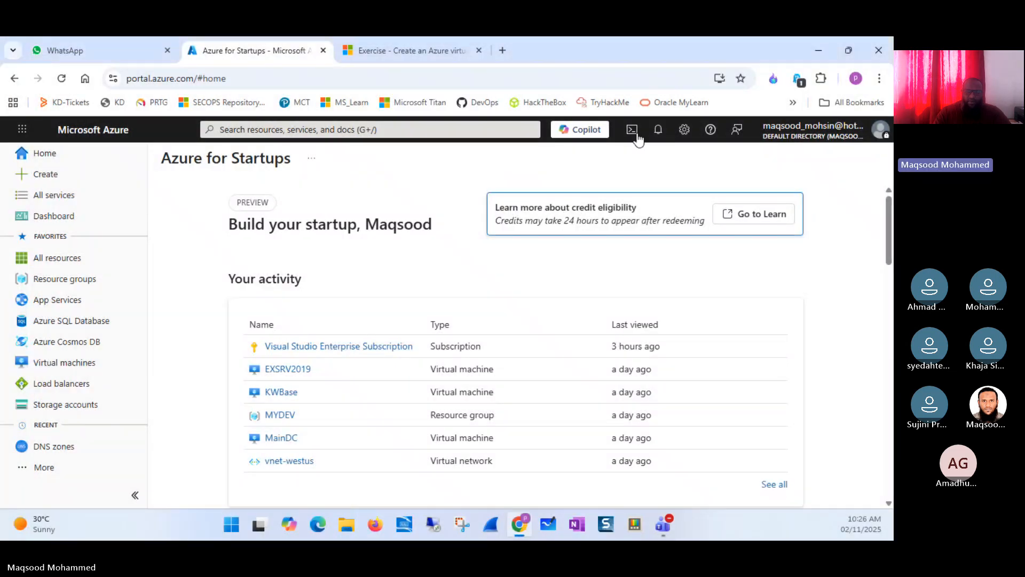
# - Open Cloud Shell with a PowerShell session, cancel the switch to Bash and enlarge the terminal pane slightly
pyautogui.click(635, 133)
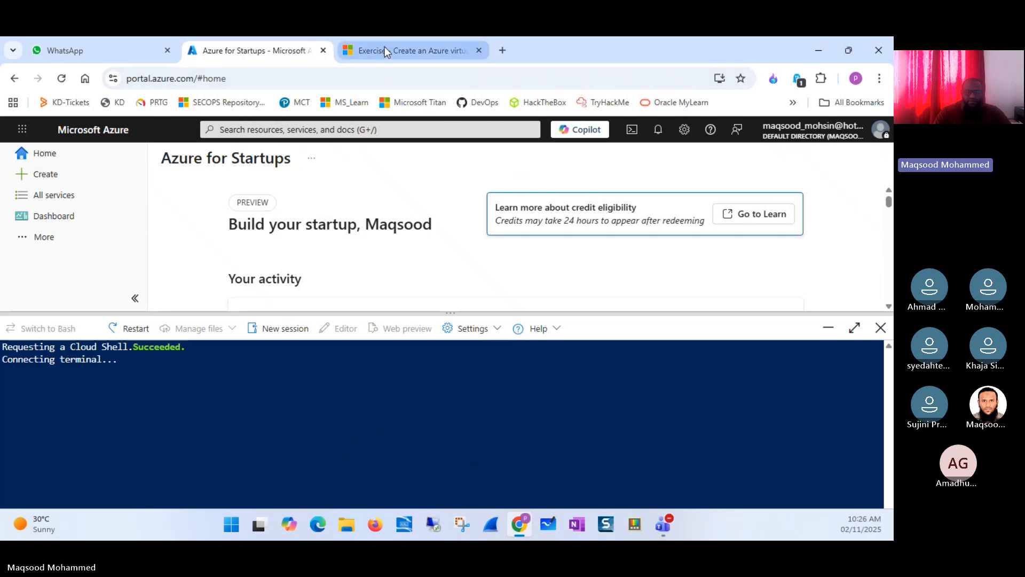
pyautogui.moveTo(384, 48)
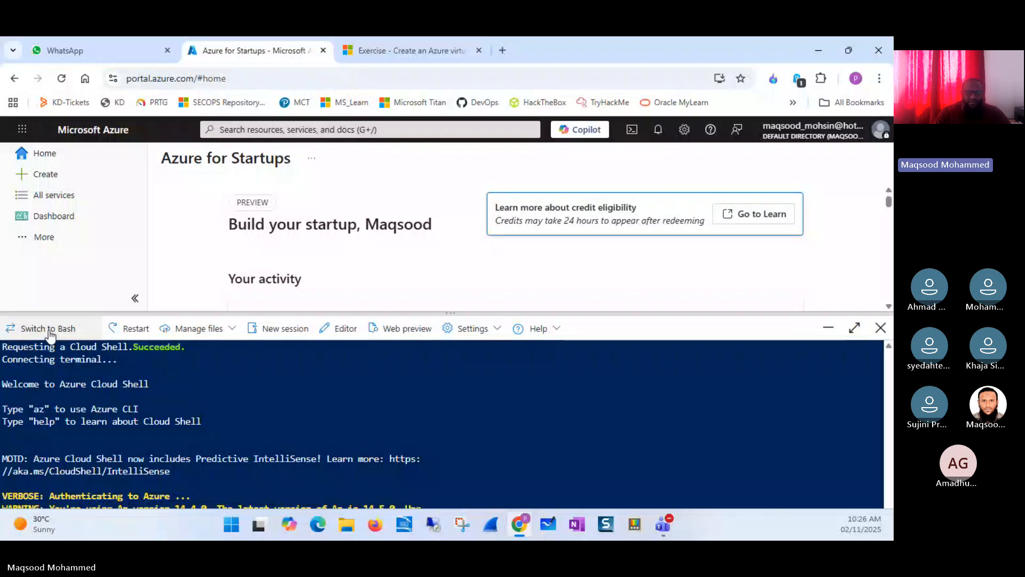
pyautogui.click(49, 331)
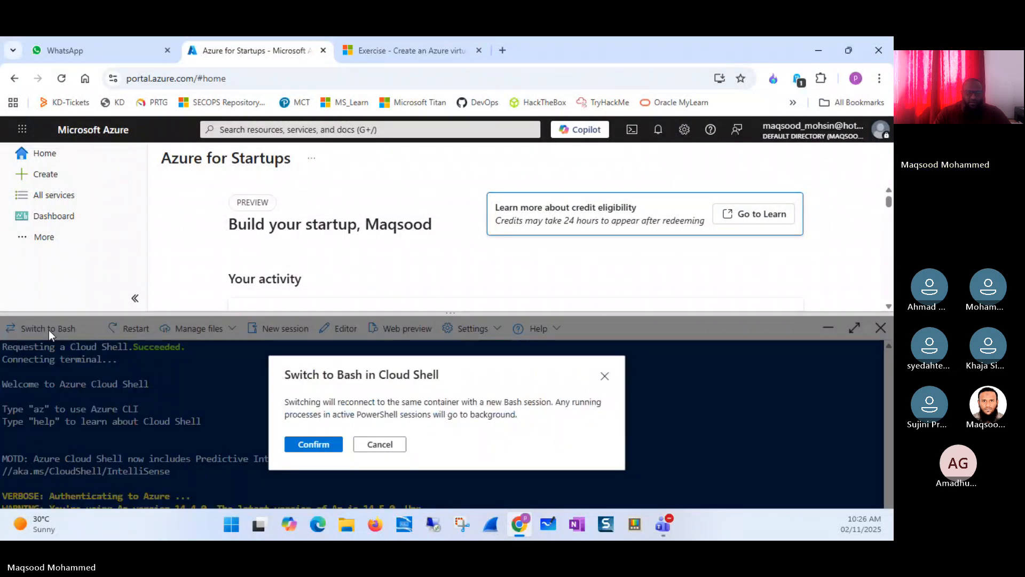
pyautogui.click(380, 445)
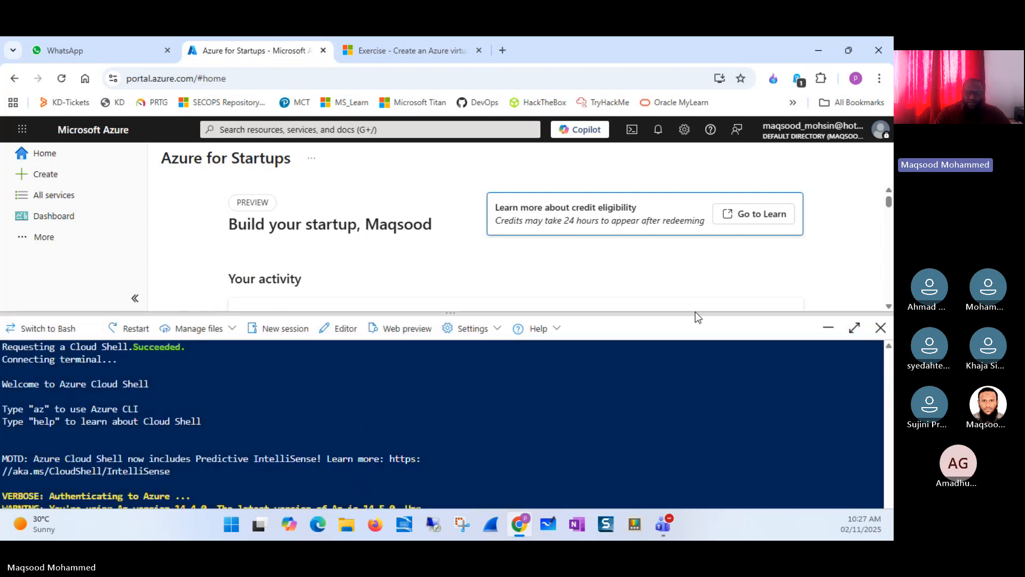
pyautogui.moveTo(695, 313); pyautogui.dragTo(703, 298)
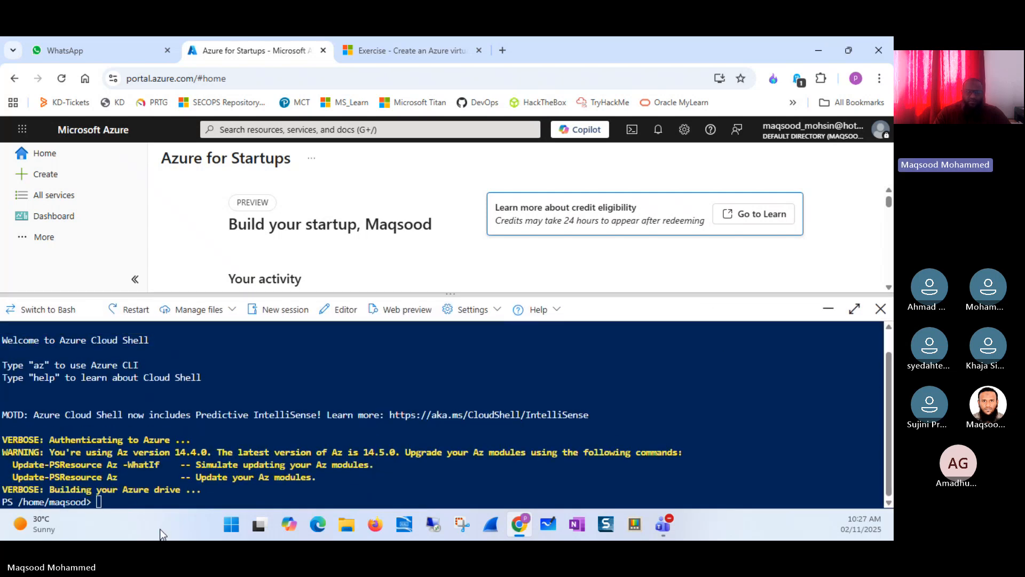
pyautogui.moveTo(14, 502); pyautogui.dragTo(3, 506)
pyautogui.click(12, 502)
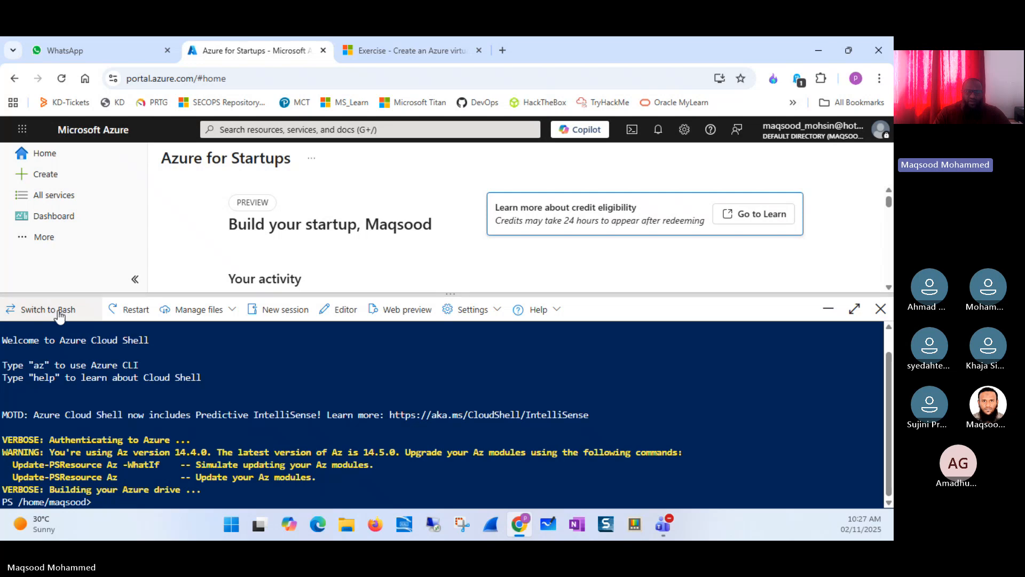
# - Return to the exercise page and read Task 1's instructions on bringing up Cloud Shell and creating resource group IntroAzureRG
pyautogui.click(382, 47)
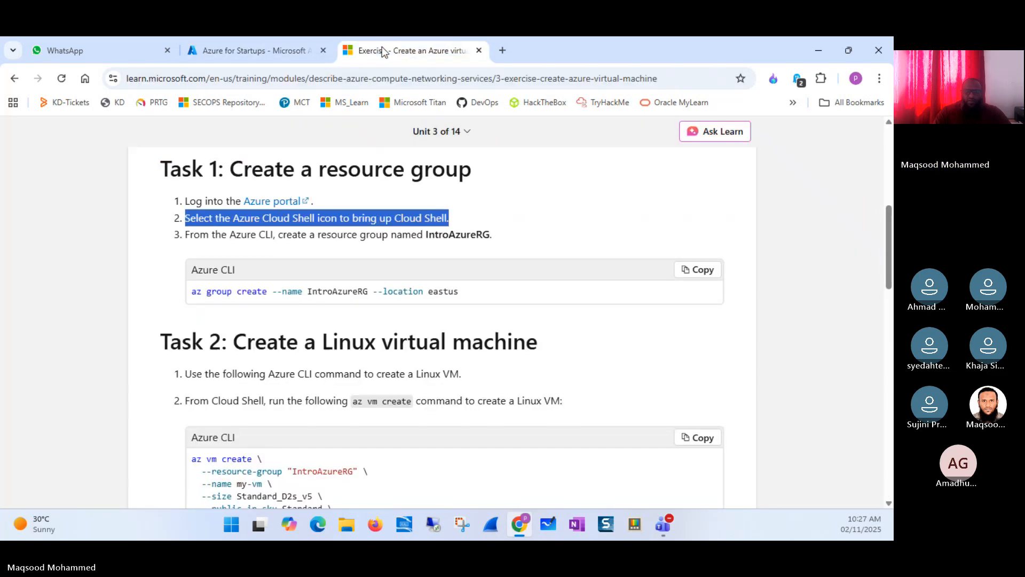
pyautogui.click(421, 224)
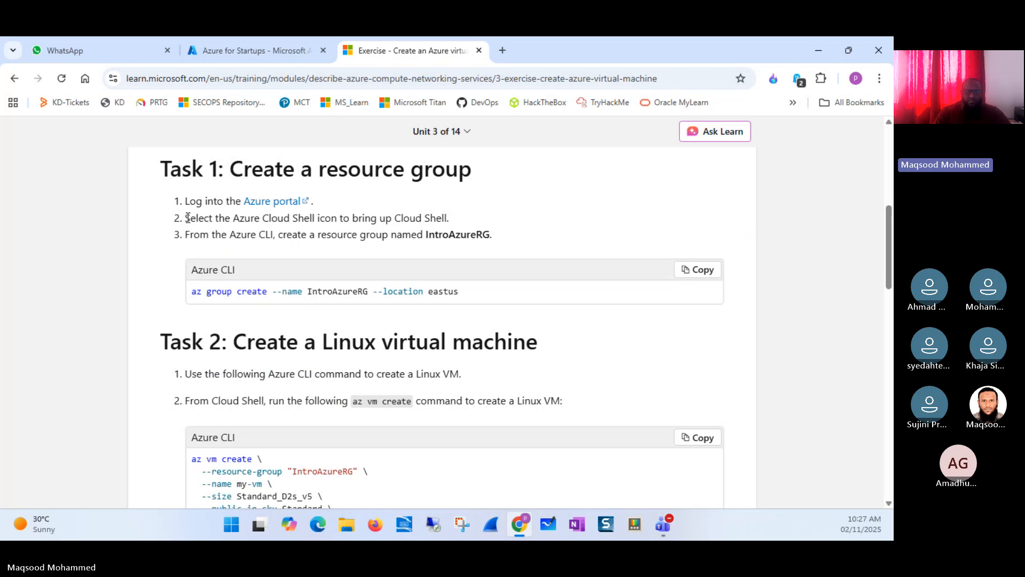
pyautogui.moveTo(187, 218); pyautogui.dragTo(447, 211)
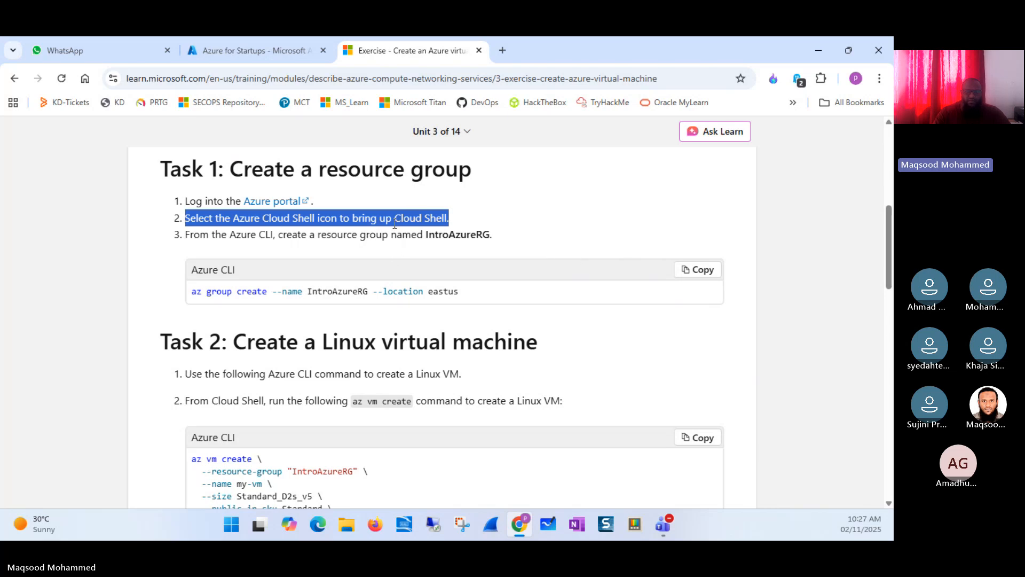
pyautogui.tripleClick(225, 235)
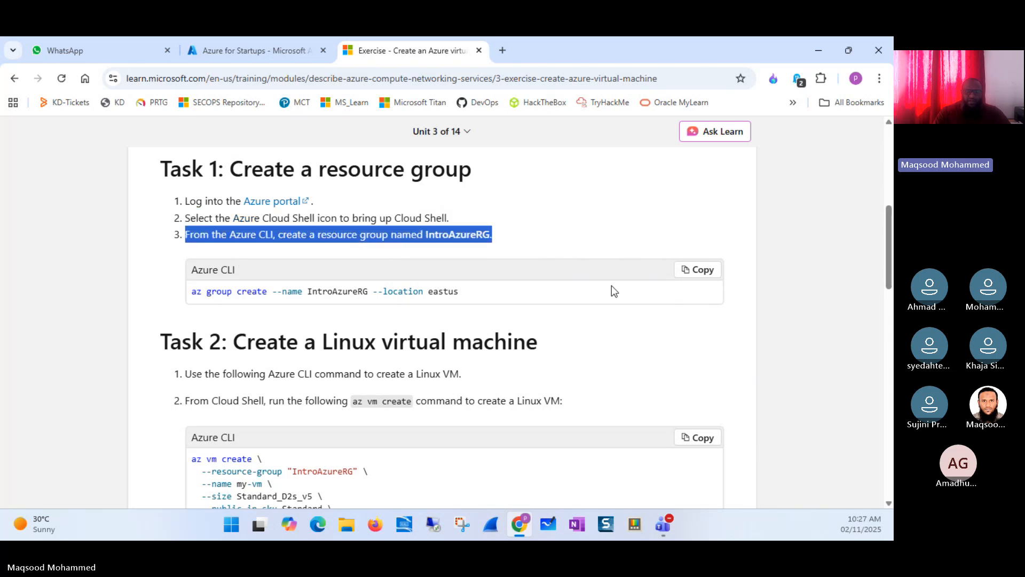
pyautogui.click(700, 270)
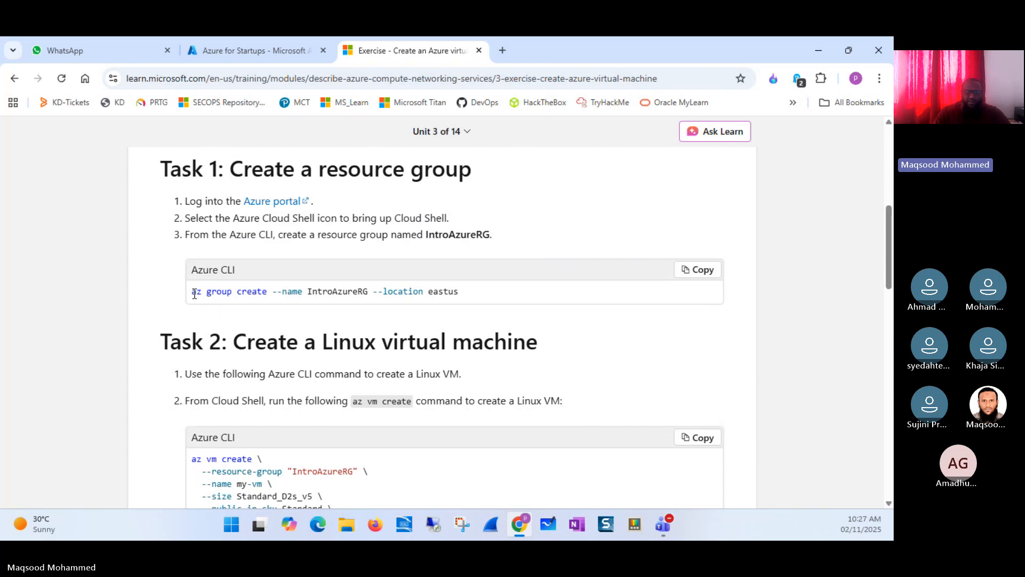
# - Examine the parts of the az group create command, highlighting the name parameter, IntroAzureRG and the eastus location
pyautogui.moveTo(194, 293); pyautogui.dragTo(203, 294)
pyautogui.click(208, 293)
pyautogui.moveTo(208, 292); pyautogui.dragTo(288, 293)
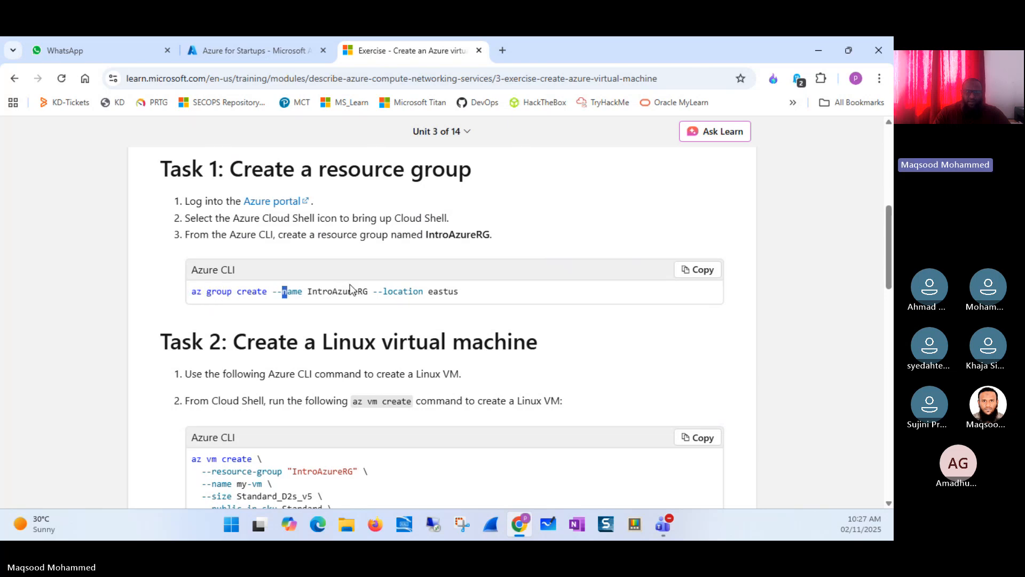
pyautogui.click(306, 292)
pyautogui.doubleClick(309, 293)
pyautogui.click(449, 292)
pyautogui.doubleClick(449, 292)
pyautogui.doubleClick(335, 292)
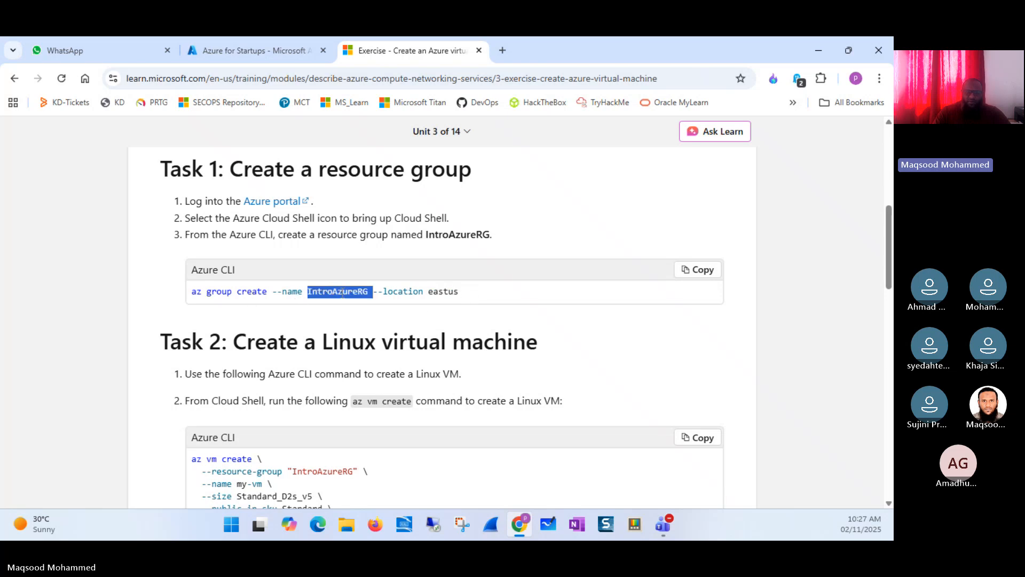
pyautogui.doubleClick(437, 293)
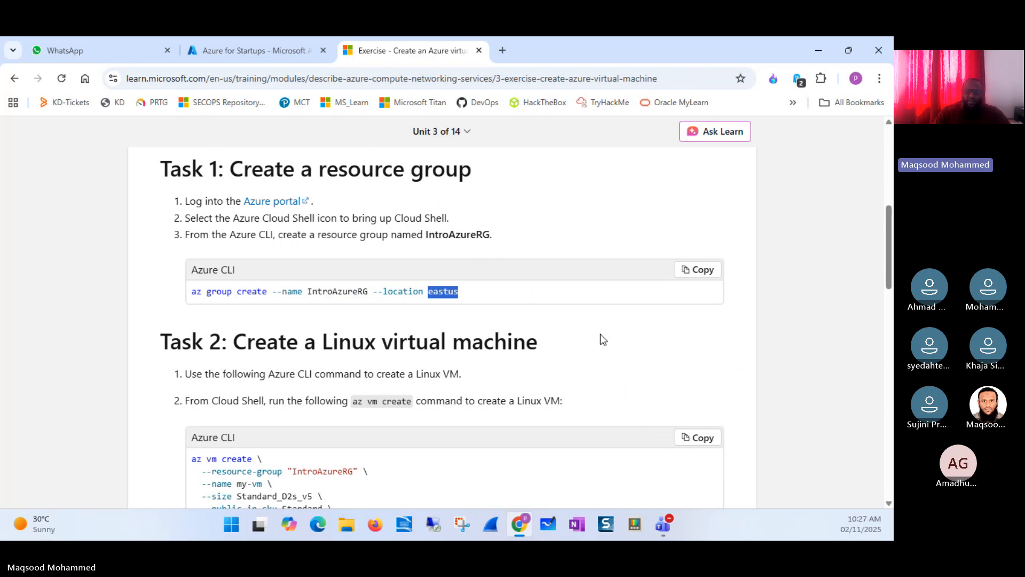
# - Copy the command "az group create --name IntroAzureRG --location eastus" from the exercise and run it in the portal's Cloud Shell
pyautogui.click(701, 270)
pyautogui.click(249, 62)
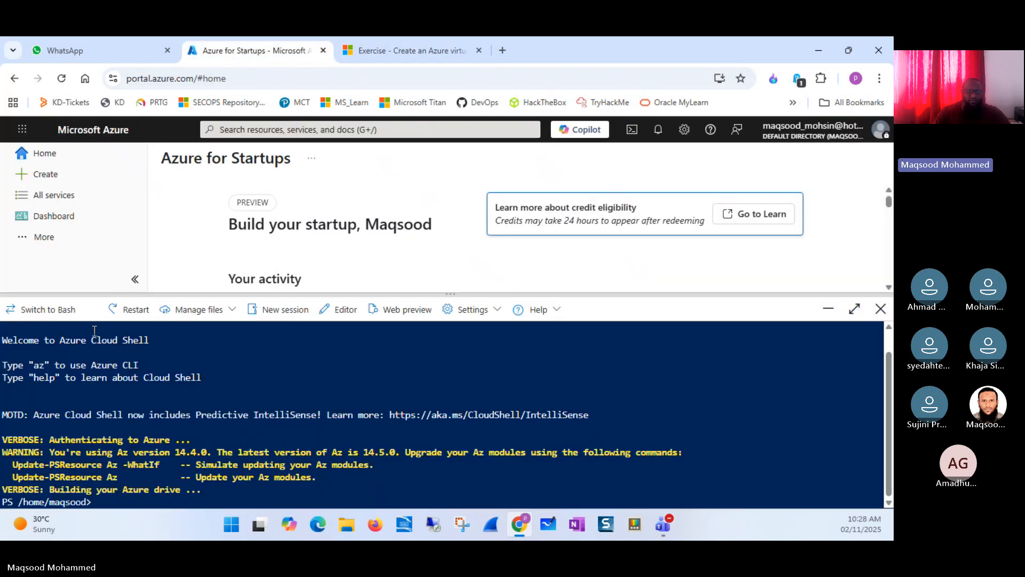
pyautogui.rightClick(327, 489)
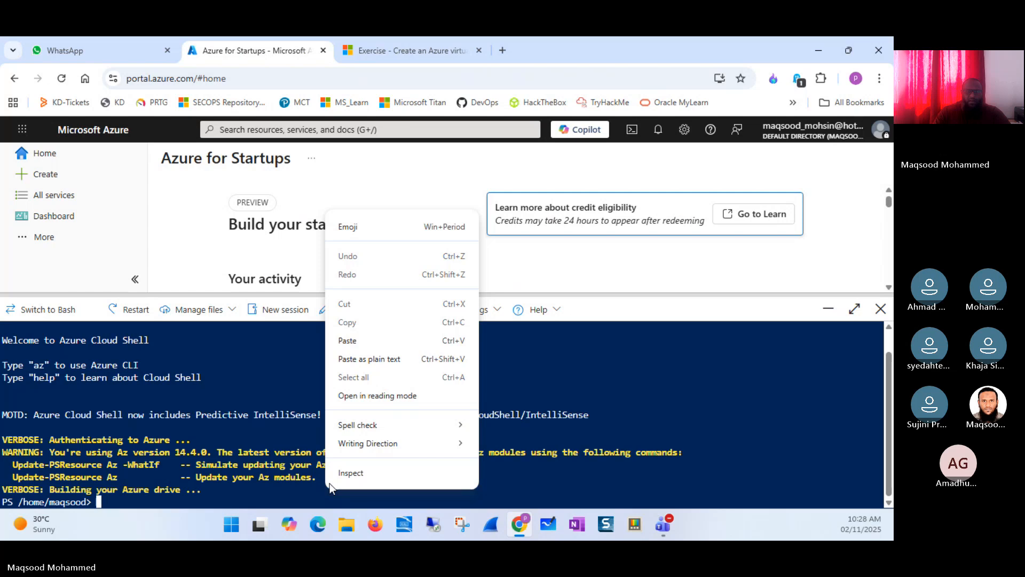
pyautogui.click(359, 345)
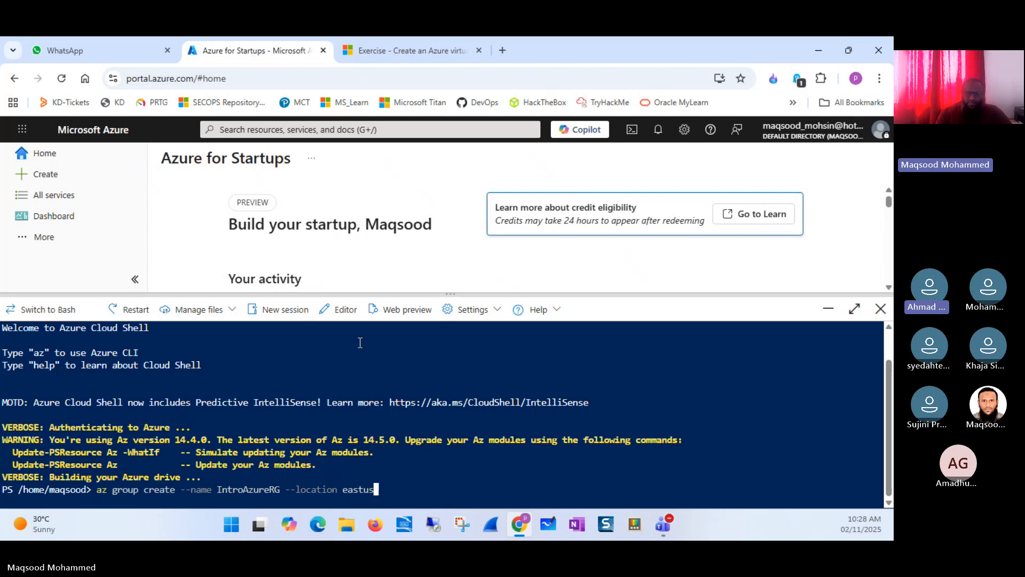
pyautogui.press('Return')
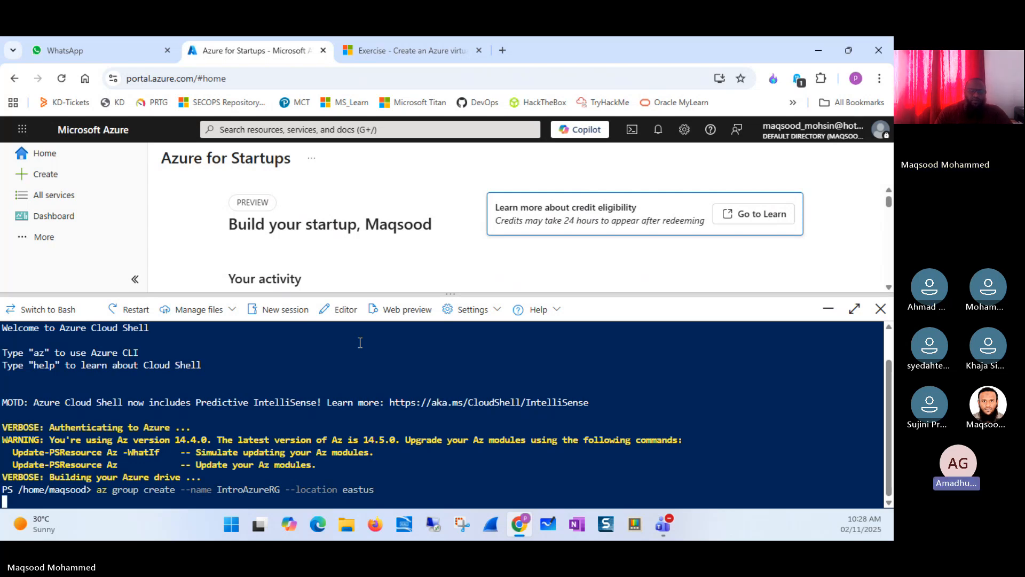
pyautogui.click(435, 407)
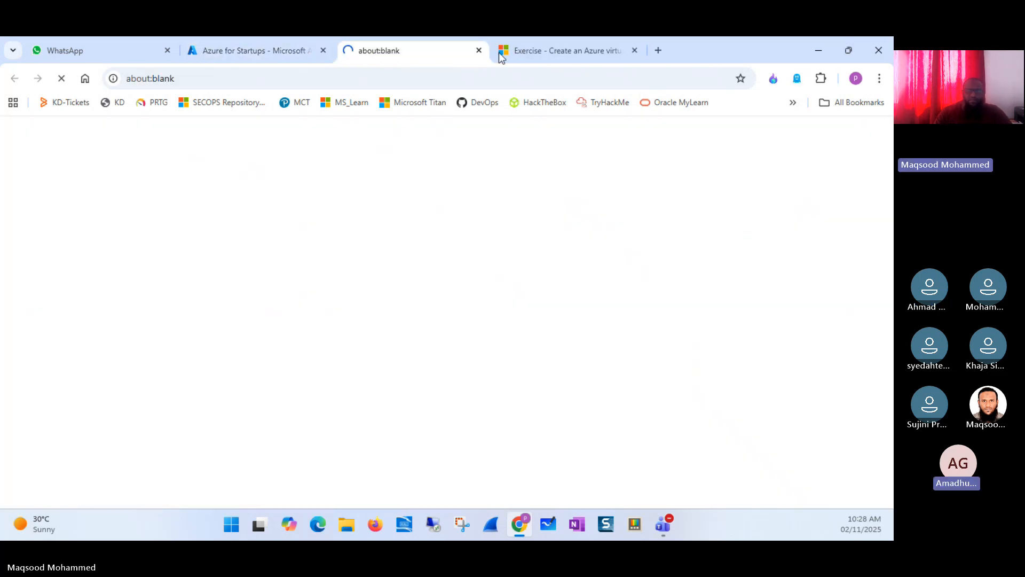
pyautogui.click(480, 50)
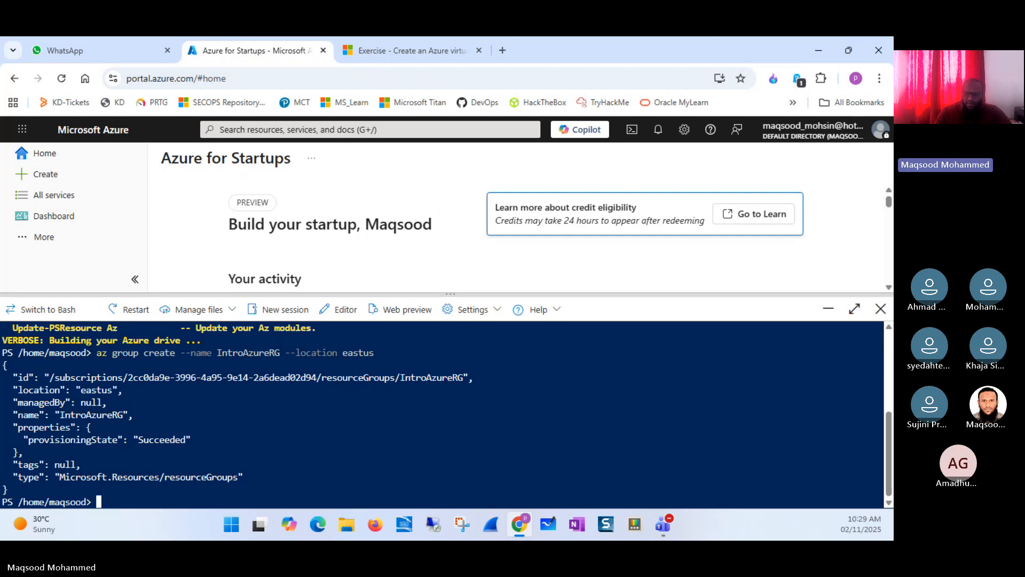
pyautogui.hotkey('alt', 'Tab')
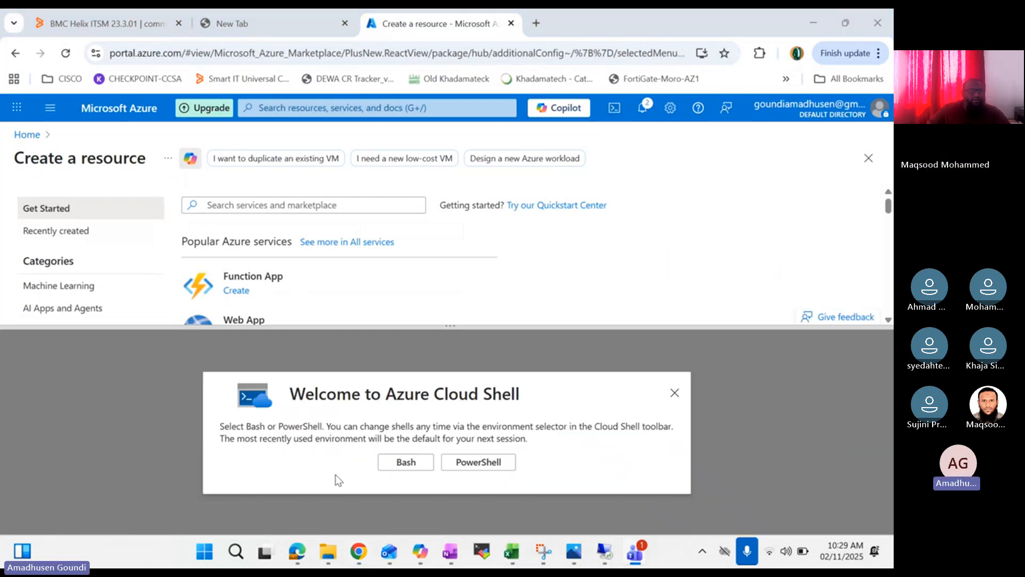
pyautogui.click(462, 467)
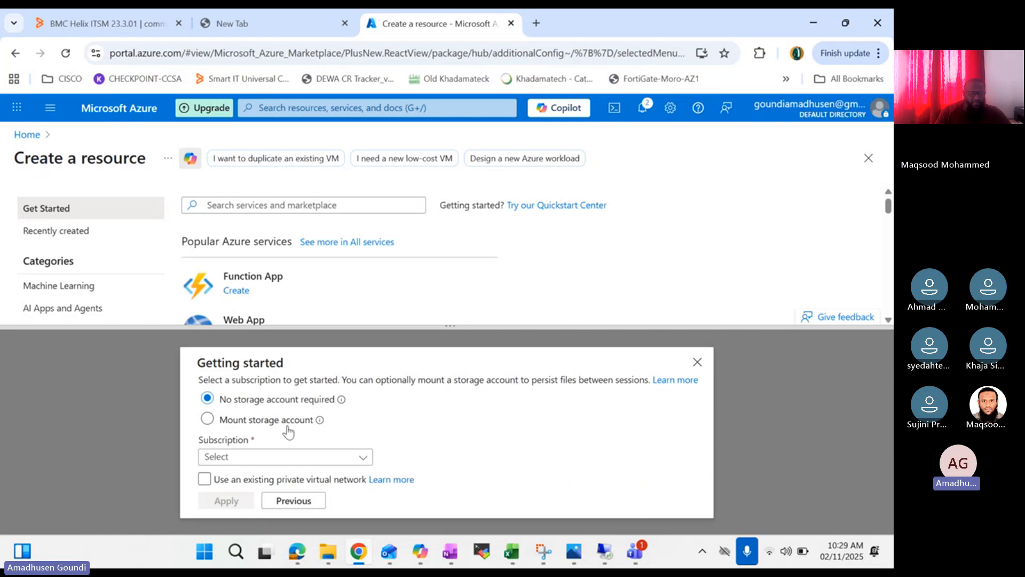
pyautogui.click(257, 458)
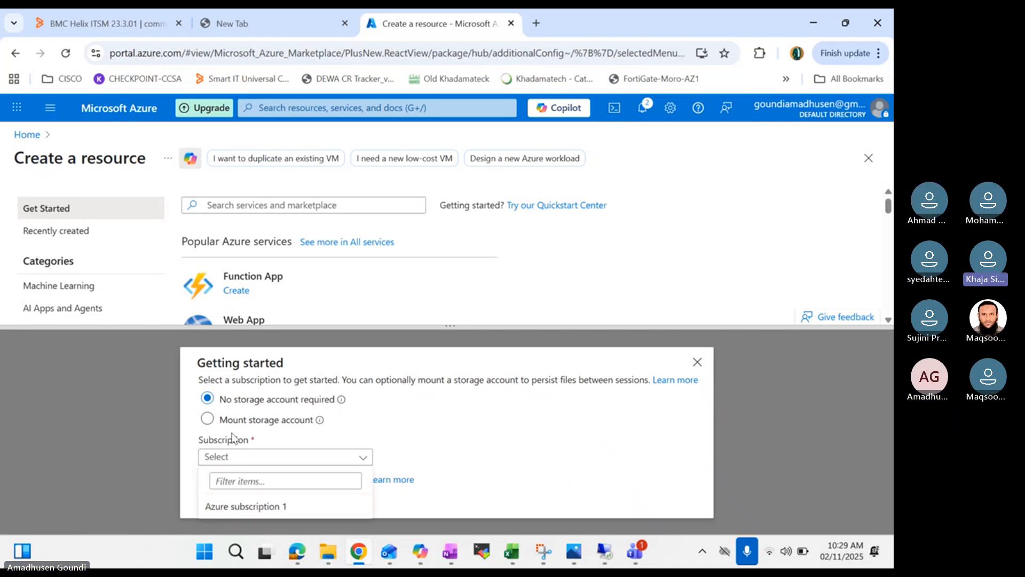
pyautogui.click(256, 410)
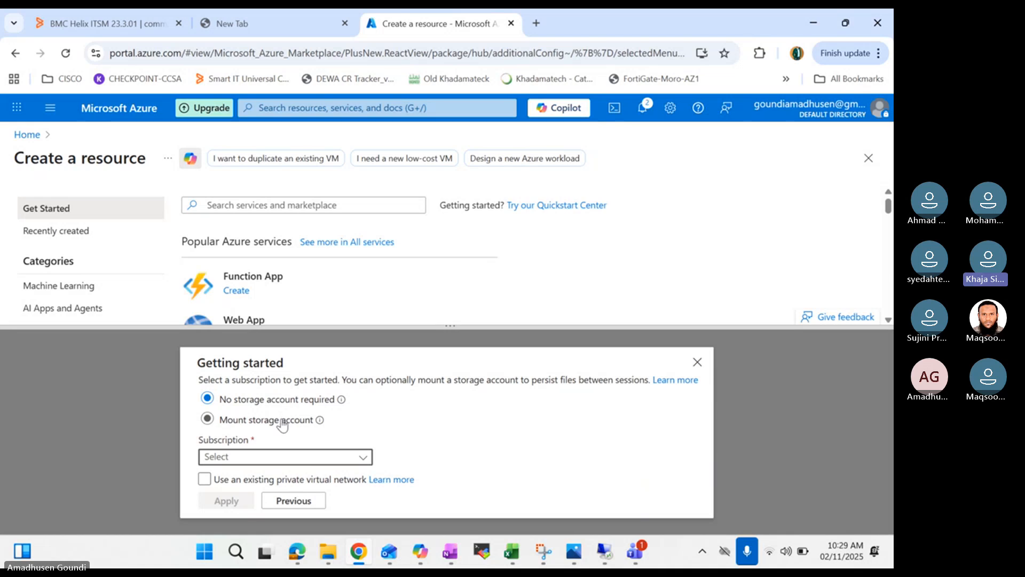
pyautogui.click(262, 420)
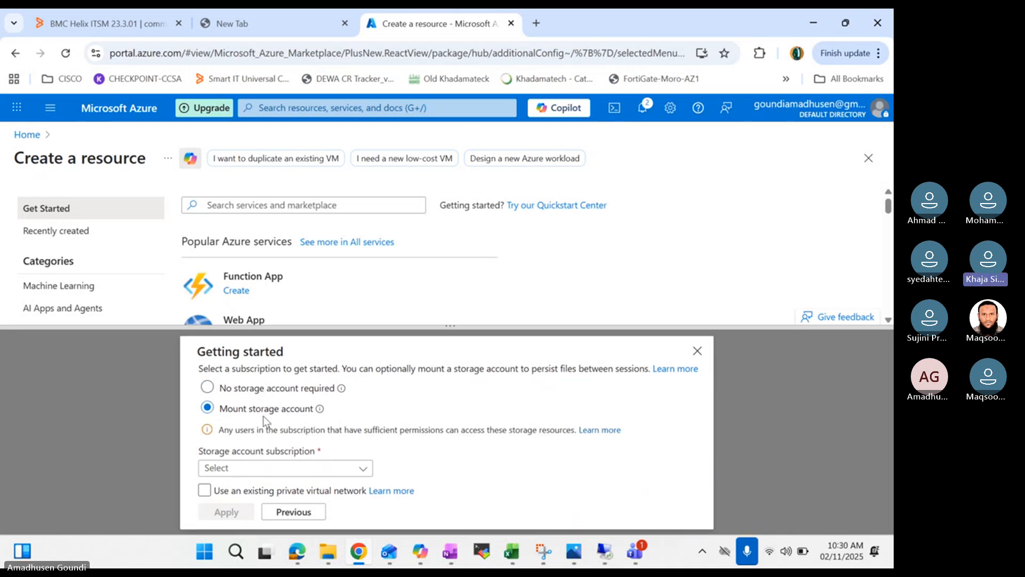
pyautogui.click(263, 389)
pyautogui.click(253, 458)
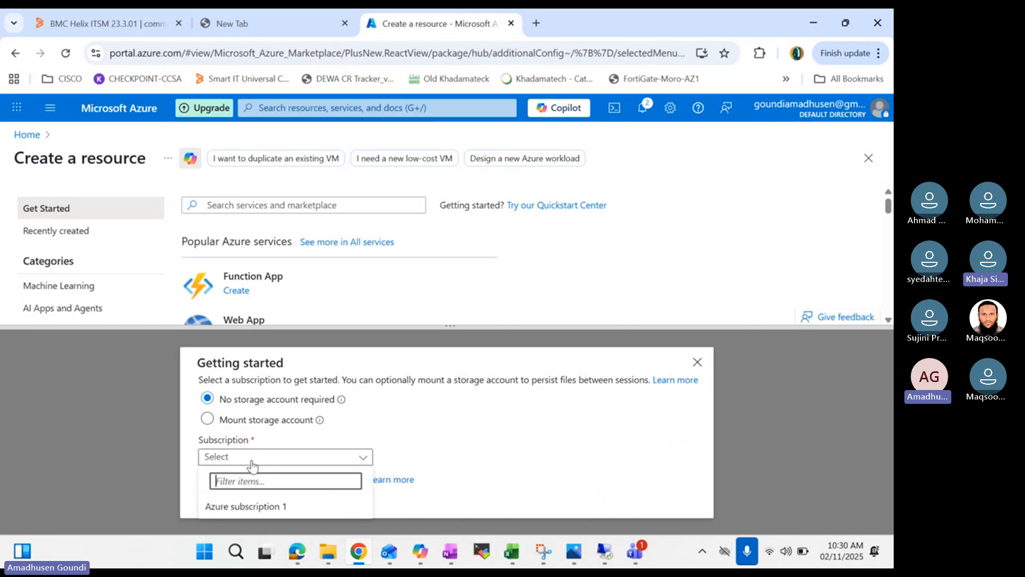
pyautogui.click(251, 504)
pyautogui.click(299, 473)
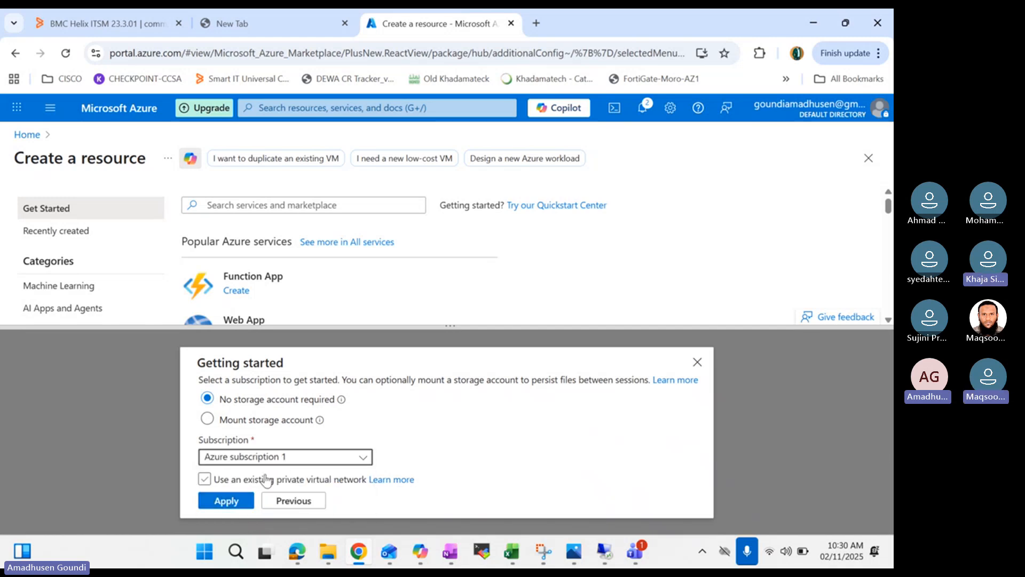
pyautogui.click(207, 480)
pyautogui.click(205, 480)
pyautogui.click(223, 499)
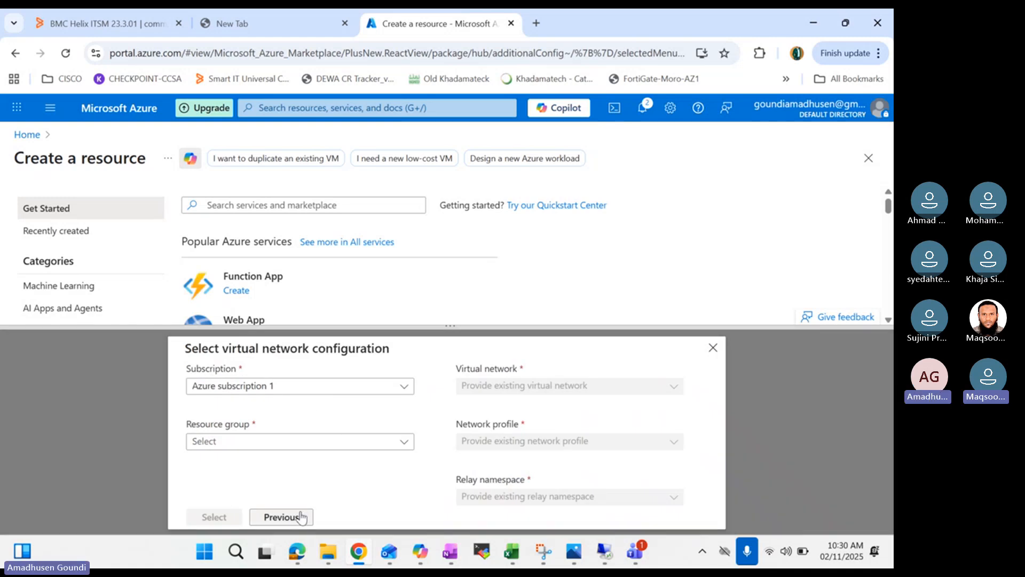
pyautogui.click(714, 348)
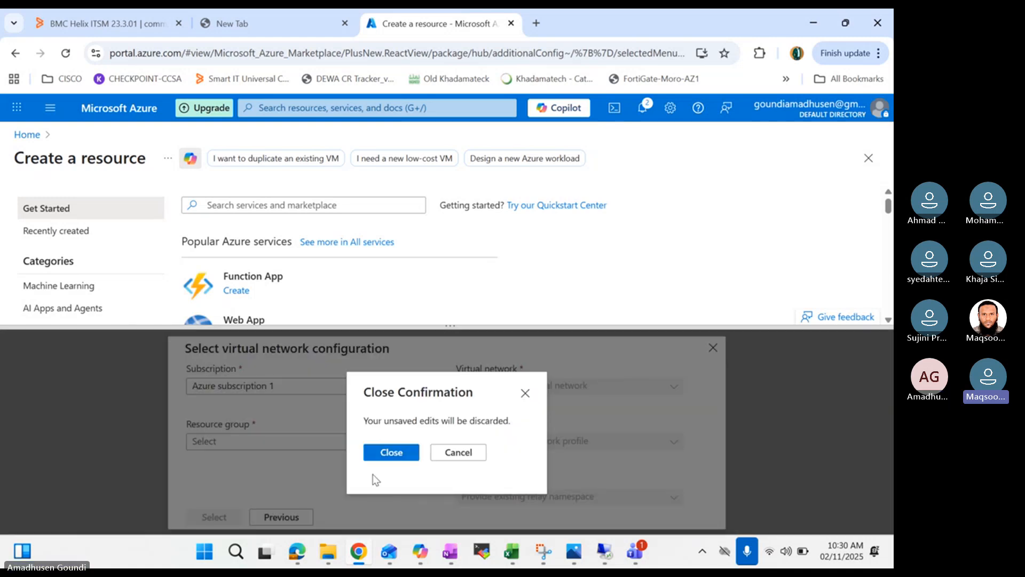
pyautogui.click(392, 452)
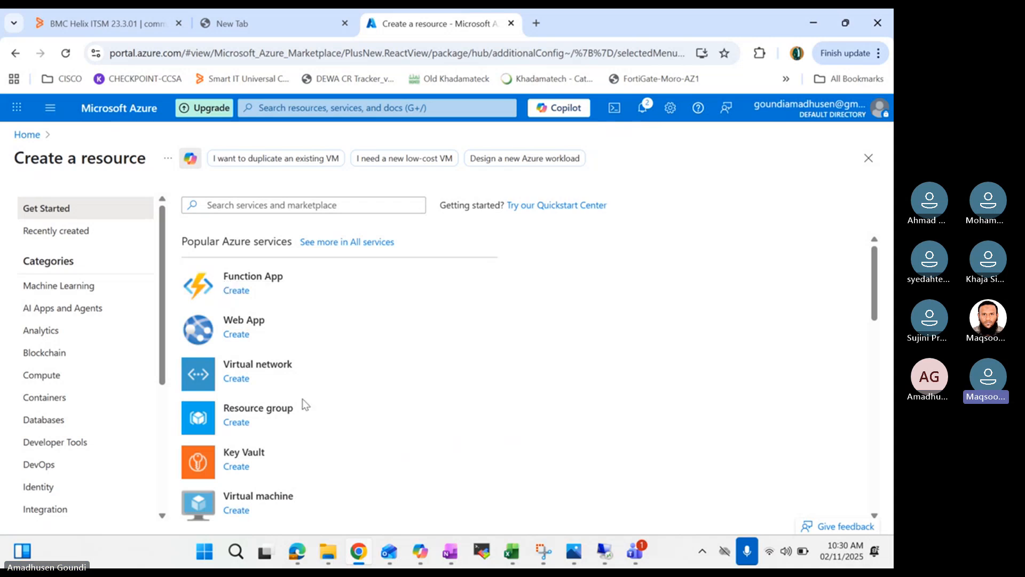
# - Open the resource group creation form and start a PowerShell Cloud Shell with no storage account, using Azure subscription 1
pyautogui.click(236, 423)
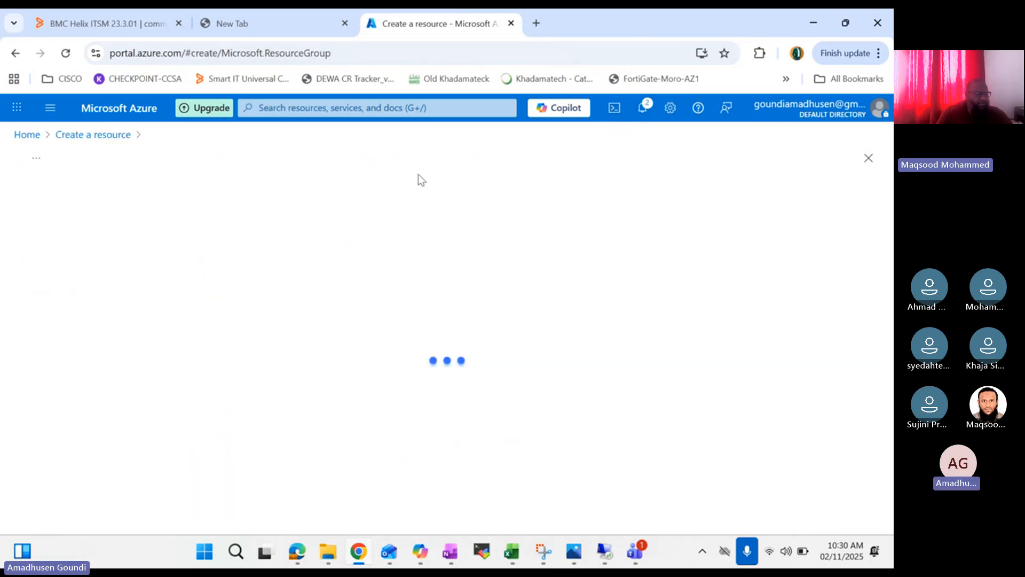
pyautogui.click(614, 109)
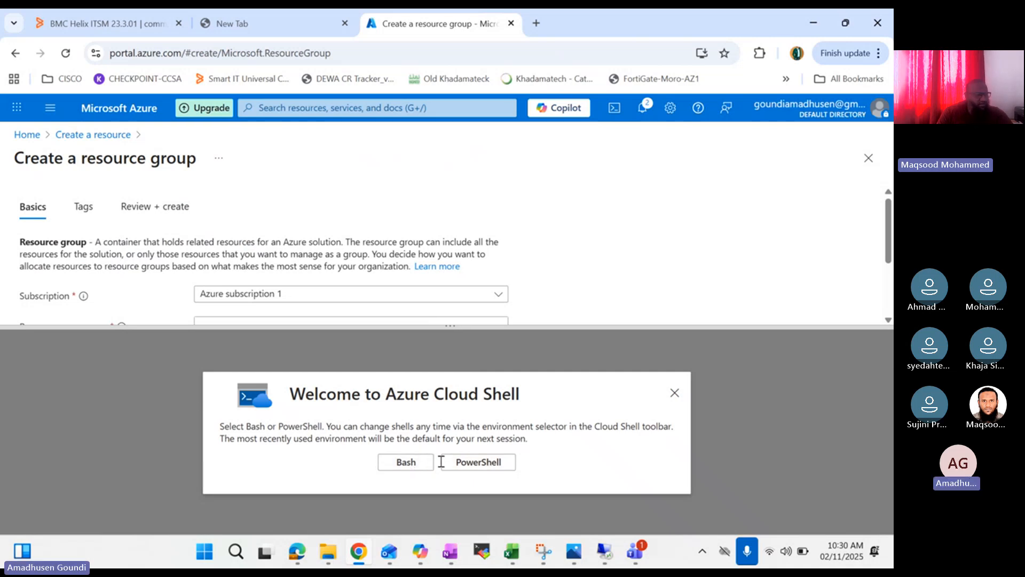
pyautogui.click(467, 464)
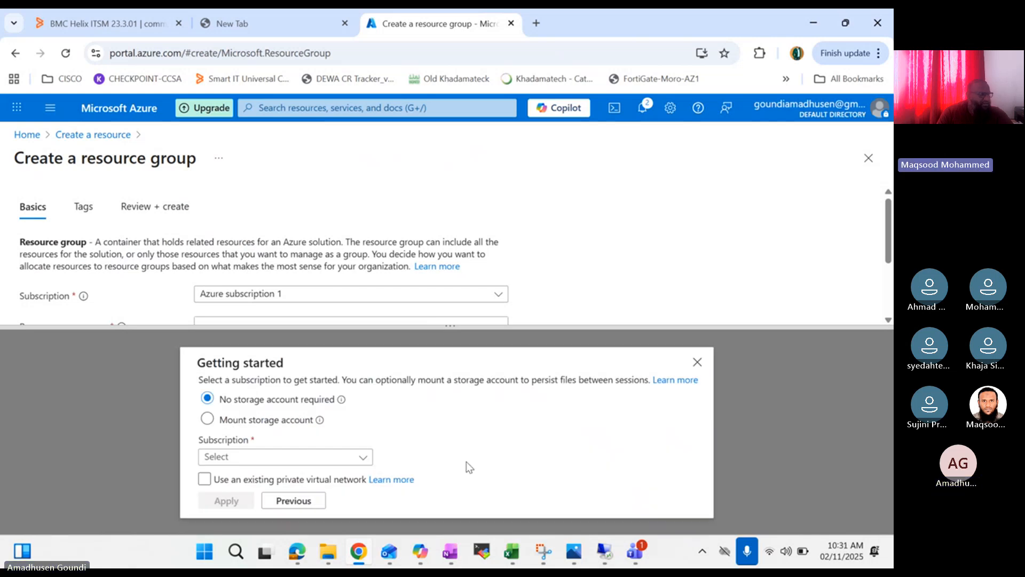
pyautogui.click(336, 457)
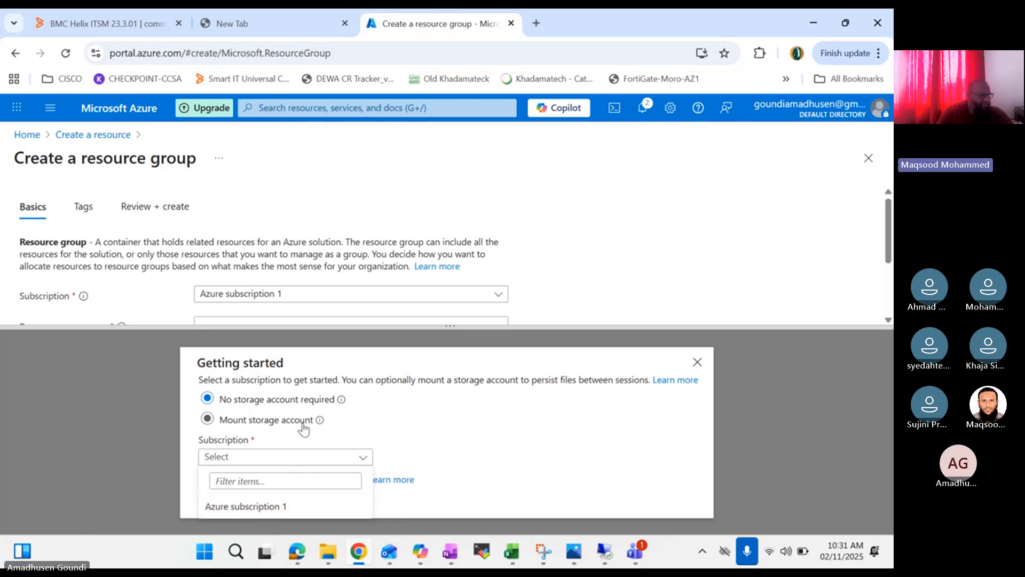
pyautogui.click(261, 513)
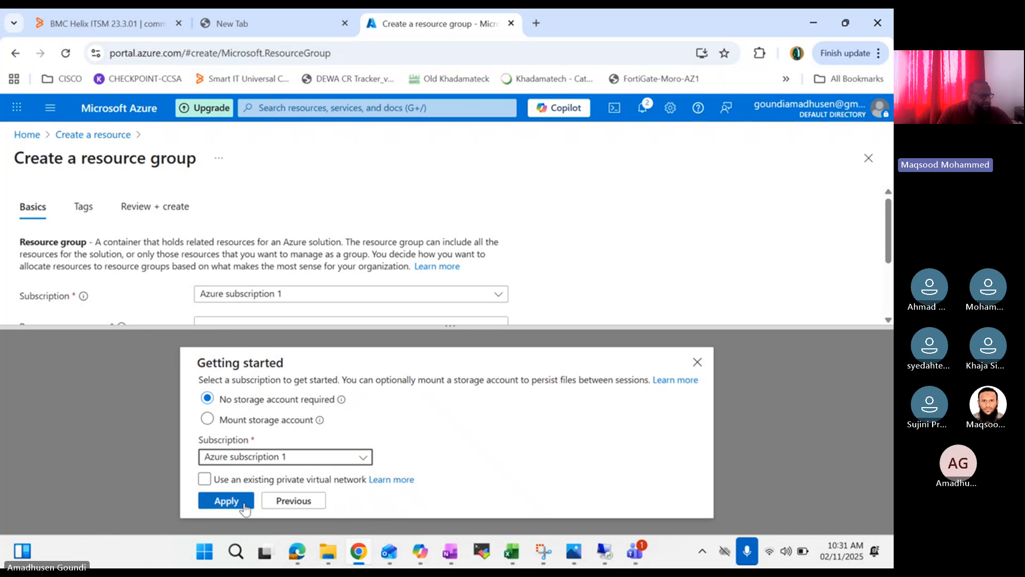
pyautogui.click(226, 501)
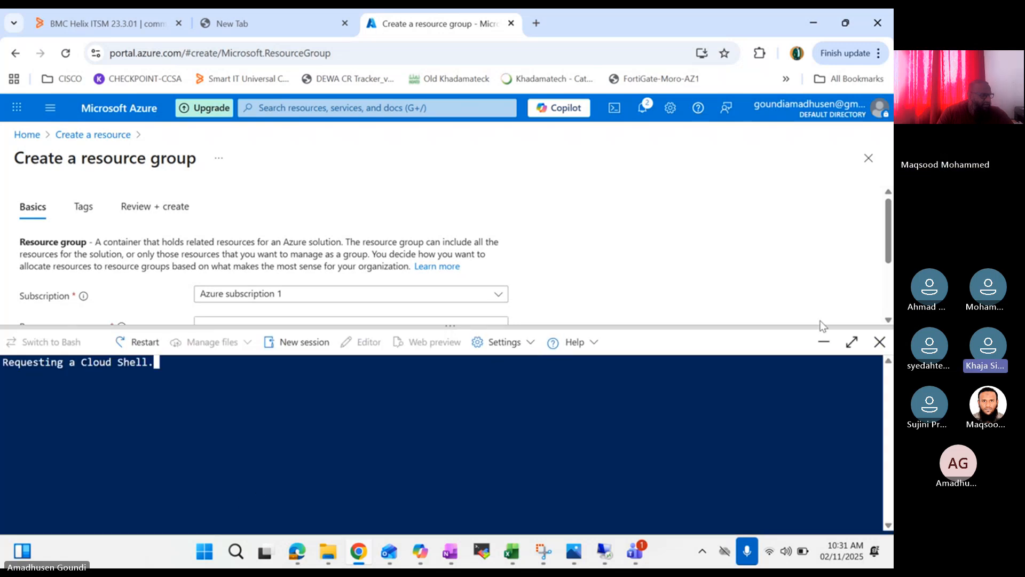
# - Maximize the Cloud Shell terminal and reduce the browser zoom so more text fits
pyautogui.click(852, 342)
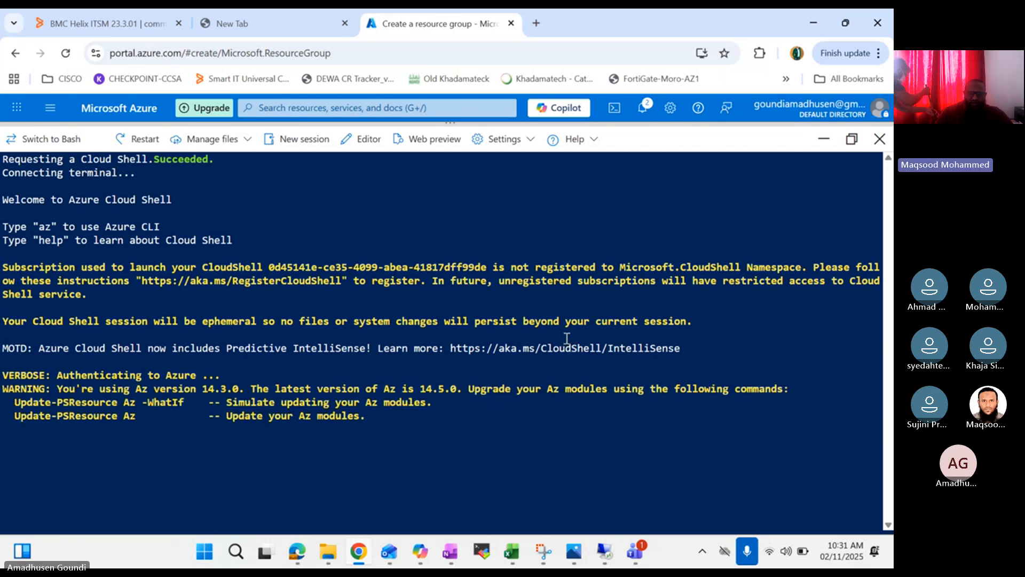
pyautogui.hotkey('ctrl', '-')
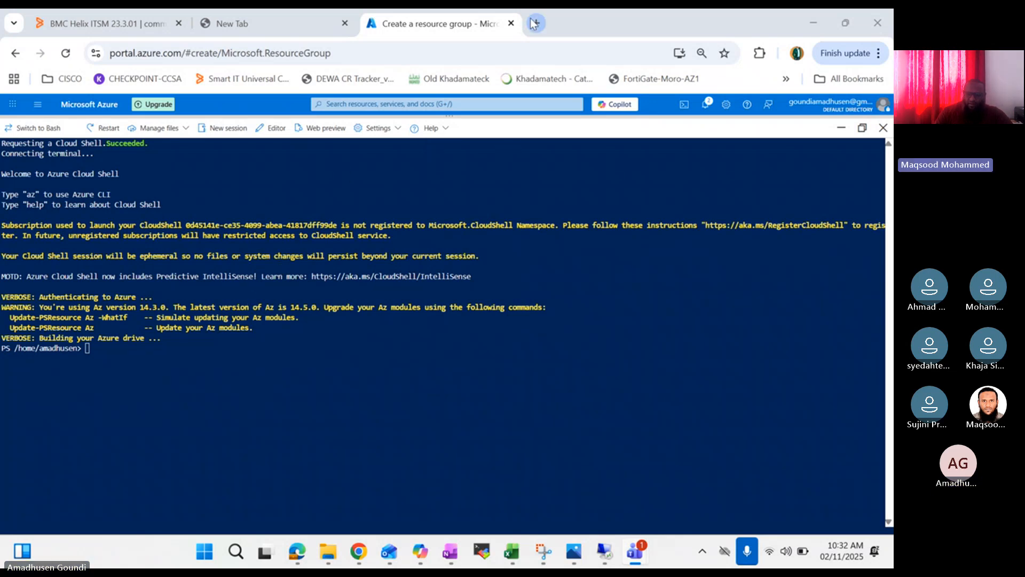
pyautogui.doubleClick(624, 21)
pyautogui.press('super+Left')
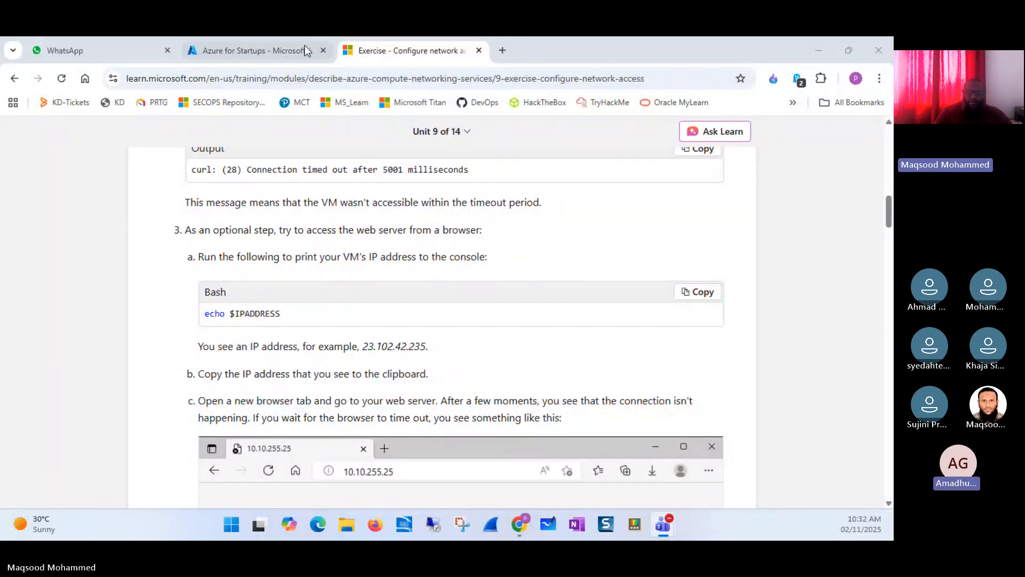
# - Return to the portal with the executed az group create command and examine its output: id, location, name and provisioning state
pyautogui.click(275, 52)
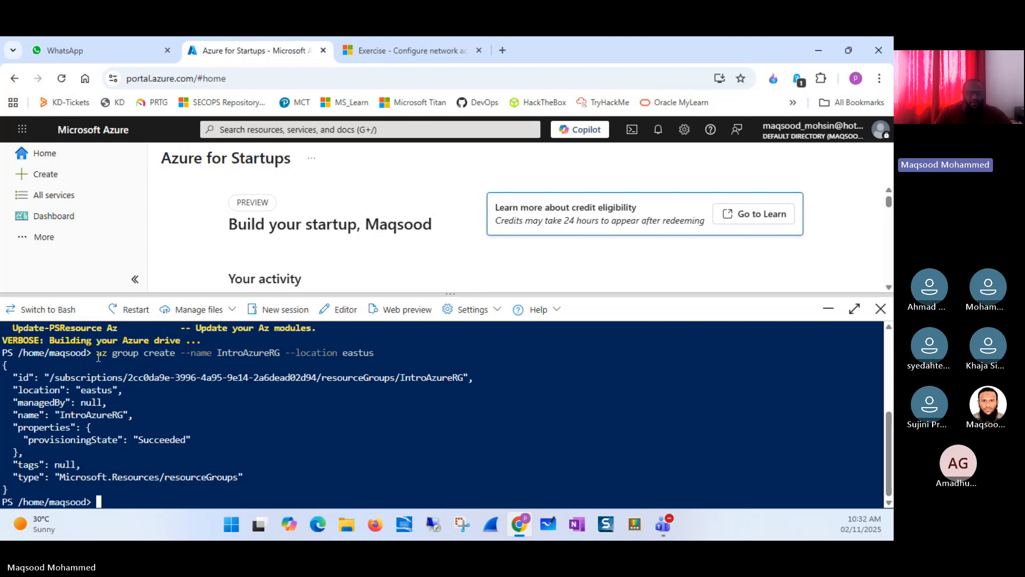
pyautogui.moveTo(98, 357); pyautogui.dragTo(387, 351)
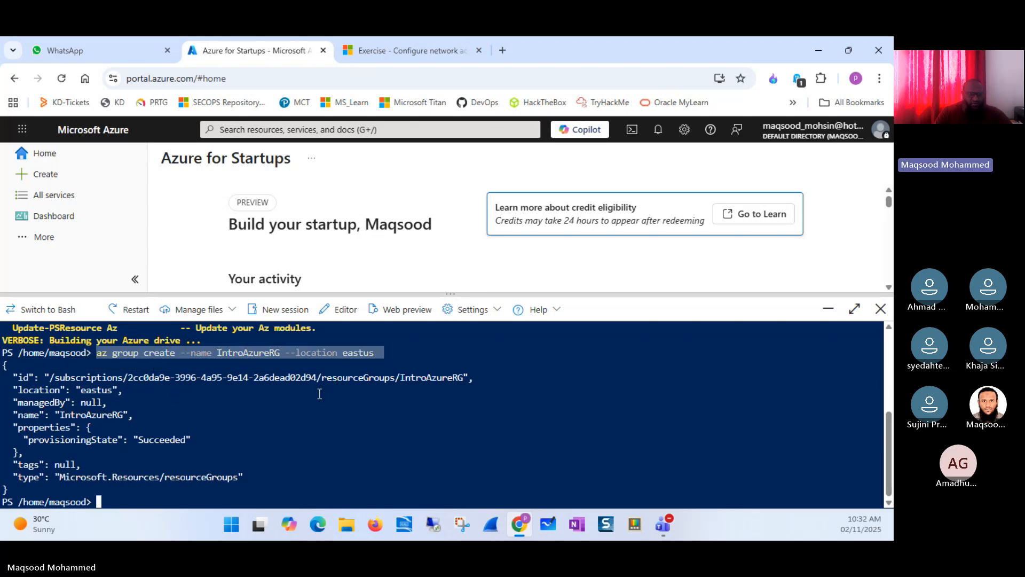
pyautogui.moveTo(18, 376); pyautogui.dragTo(465, 377)
pyautogui.click(12, 380)
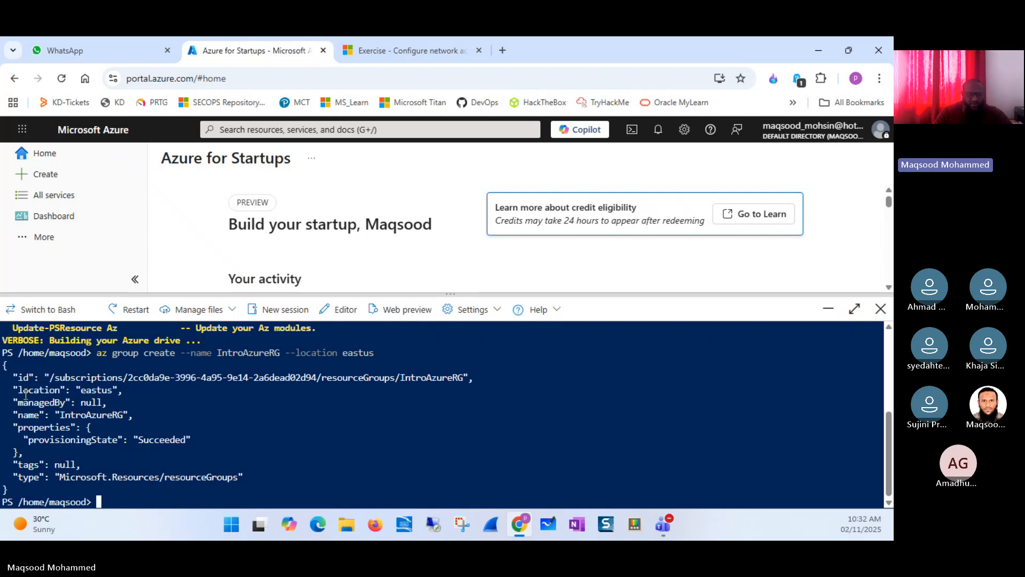
pyautogui.moveTo(18, 389); pyautogui.dragTo(113, 390)
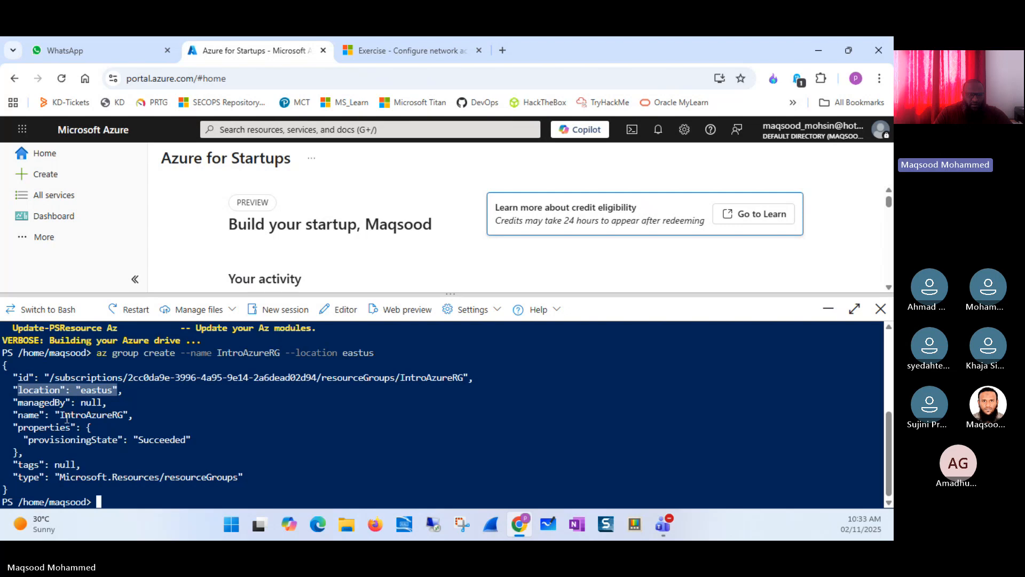
pyautogui.moveTo(60, 414); pyautogui.dragTo(123, 411)
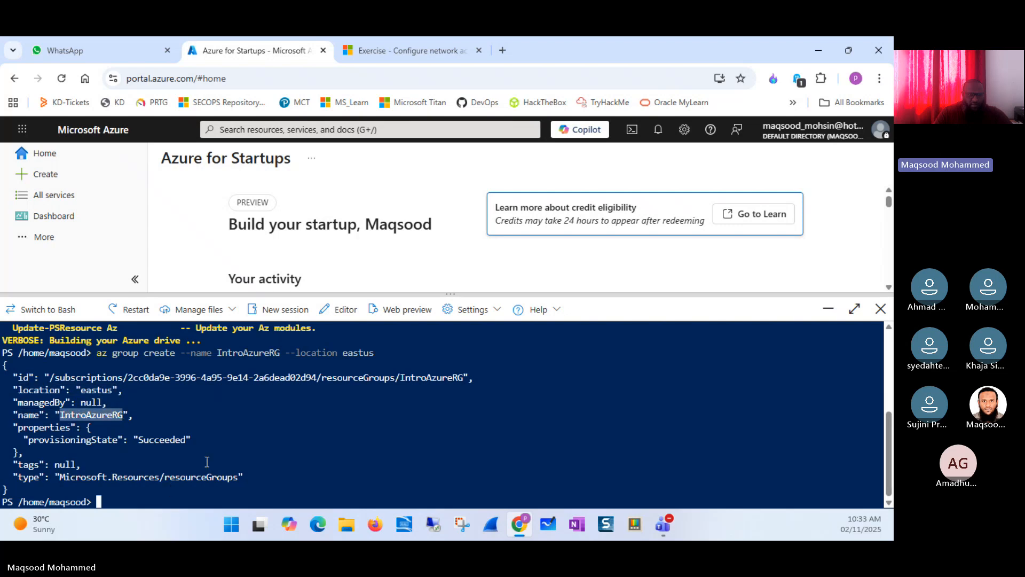
pyautogui.doubleClick(149, 440)
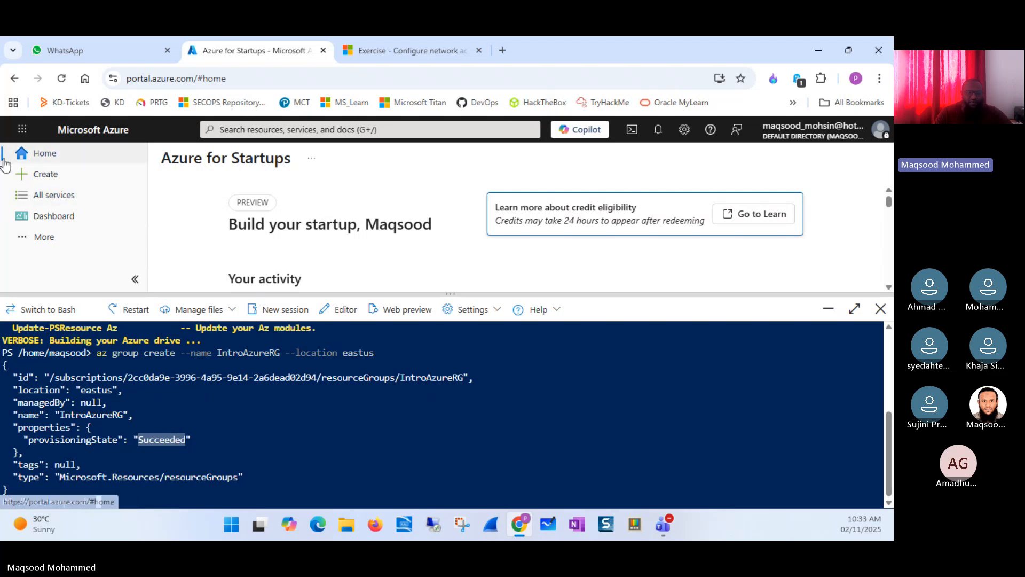
pyautogui.click(230, 129)
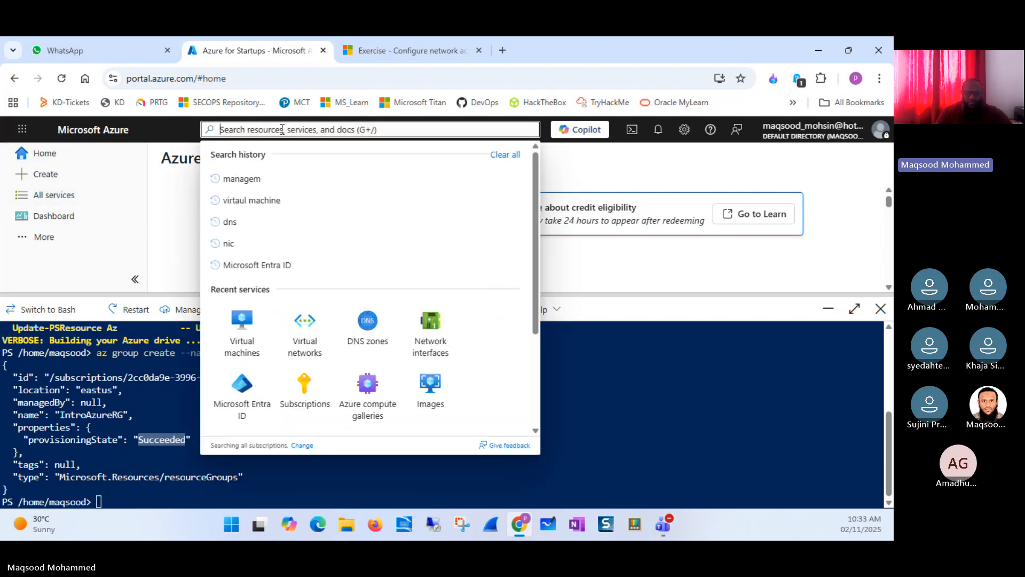
pyautogui.write('res')
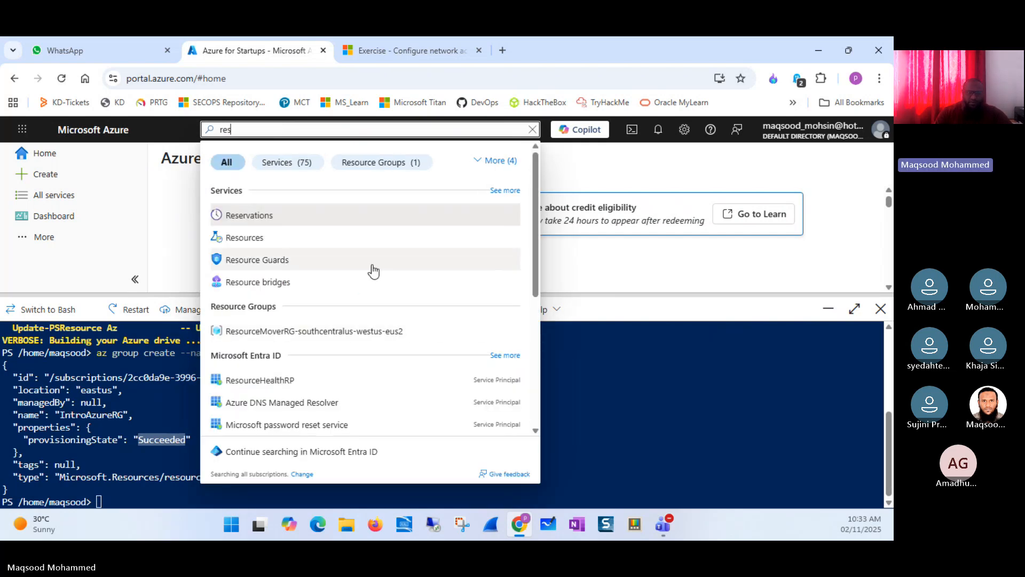
pyautogui.write('ource')
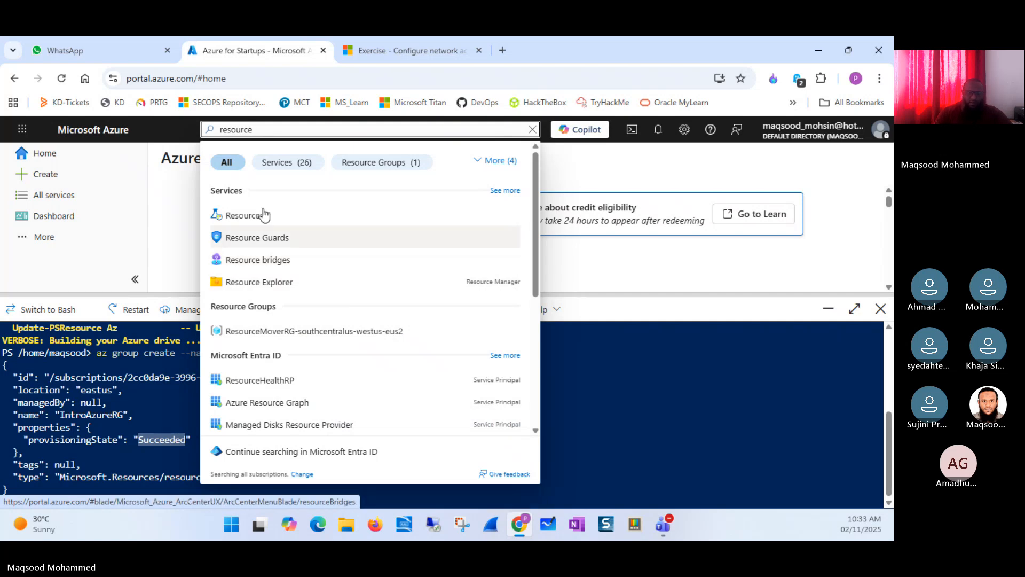
# - Open the portal's resource groups list and check the IntroAzureRG entry and its location
pyautogui.click(53, 238)
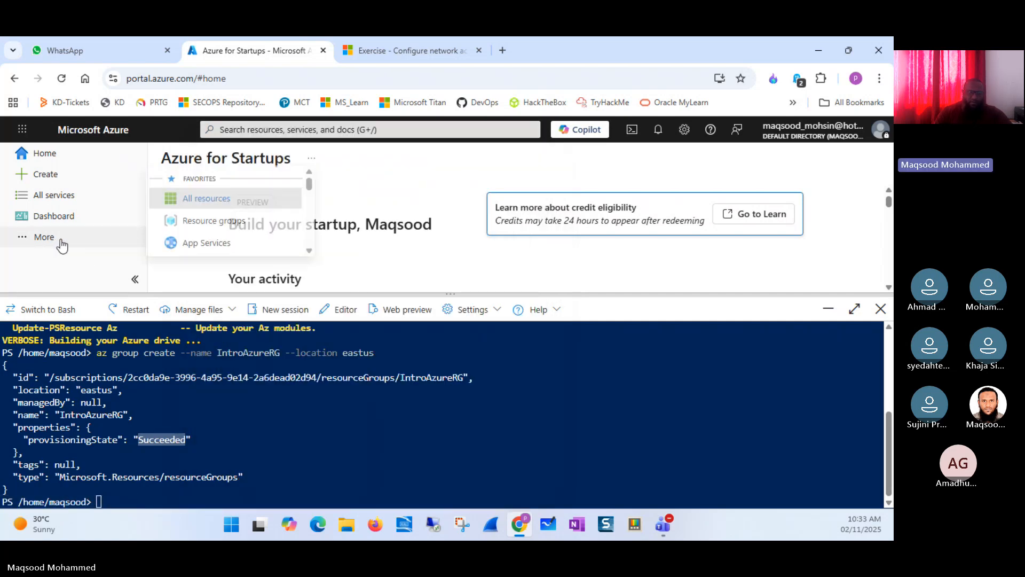
pyautogui.click(234, 226)
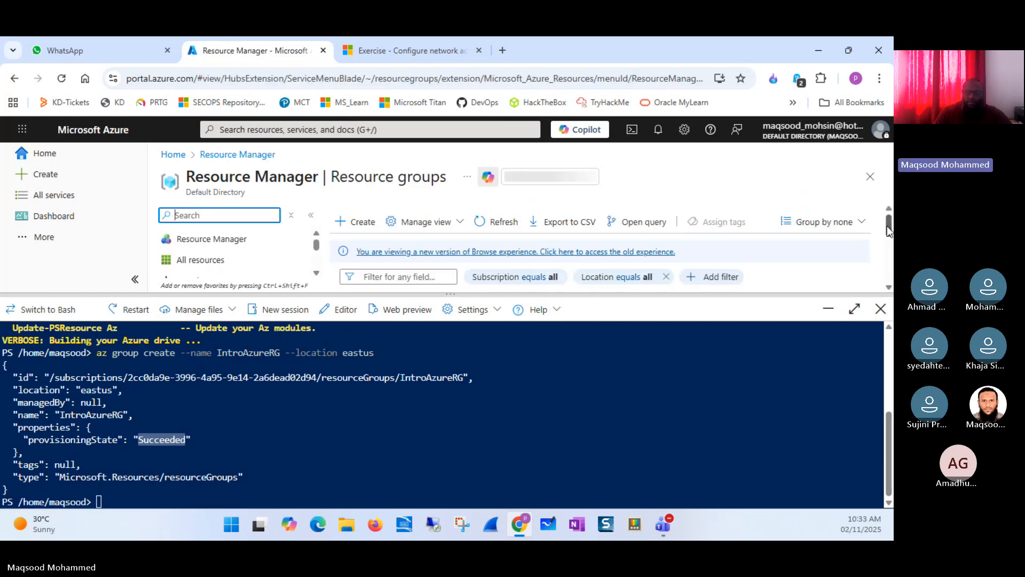
pyautogui.moveTo(891, 226); pyautogui.dragTo(892, 257)
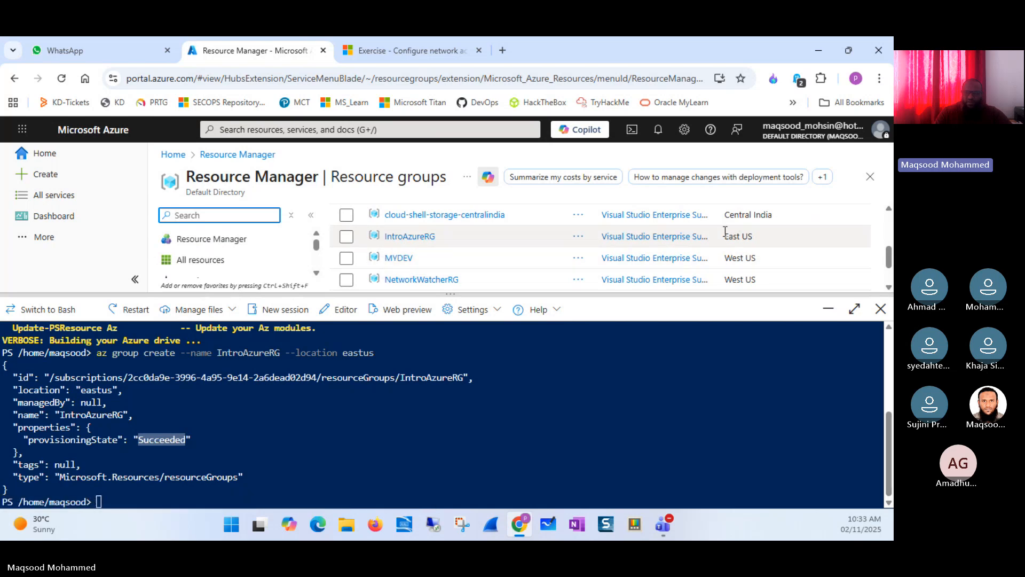
pyautogui.moveTo(724, 236); pyautogui.dragTo(755, 240)
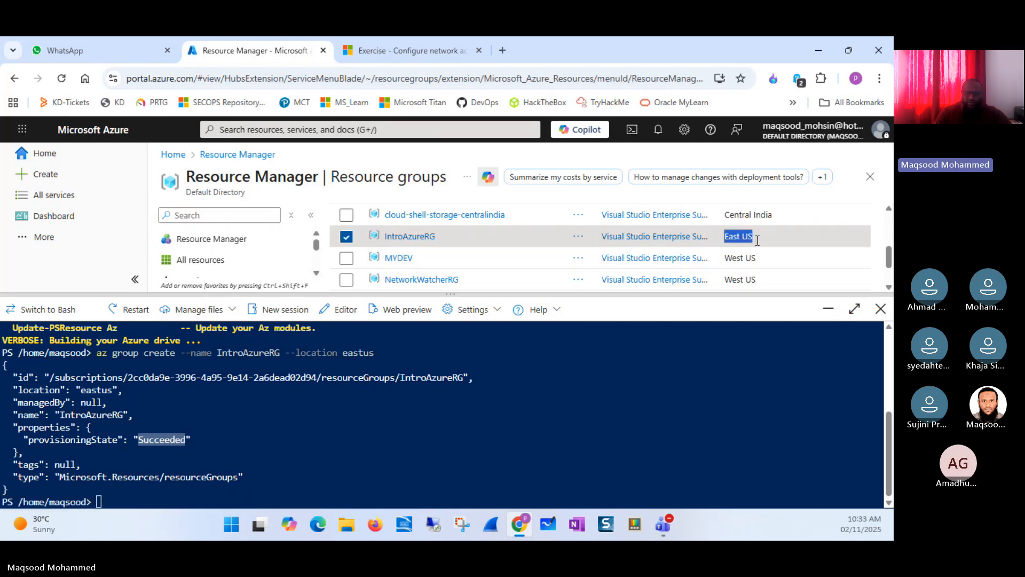
pyautogui.click(361, 452)
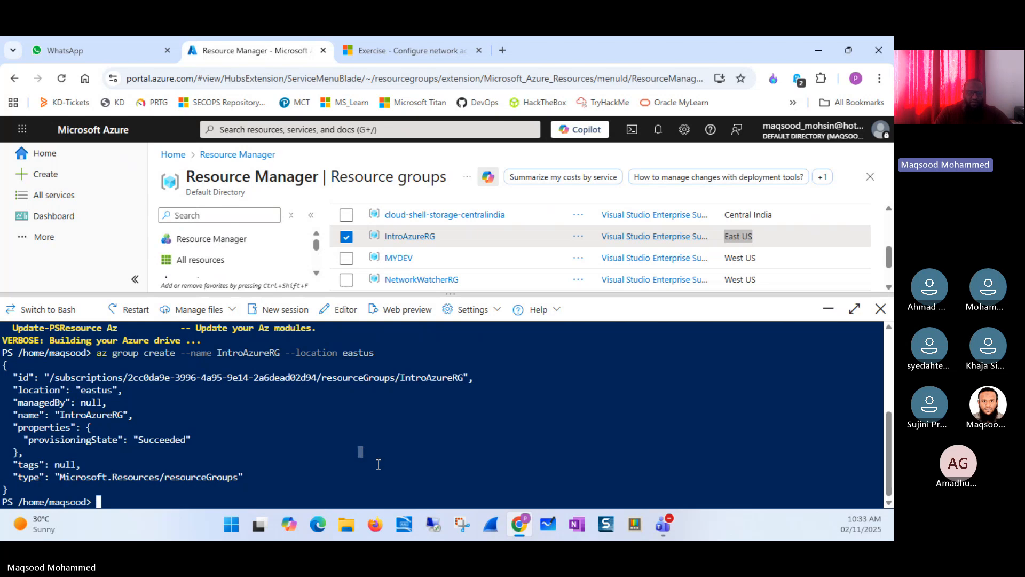
# - Open the unit "Exercise - Create an Azure virtual machine" on Microsoft Learn and find its az vm create command
pyautogui.click(396, 53)
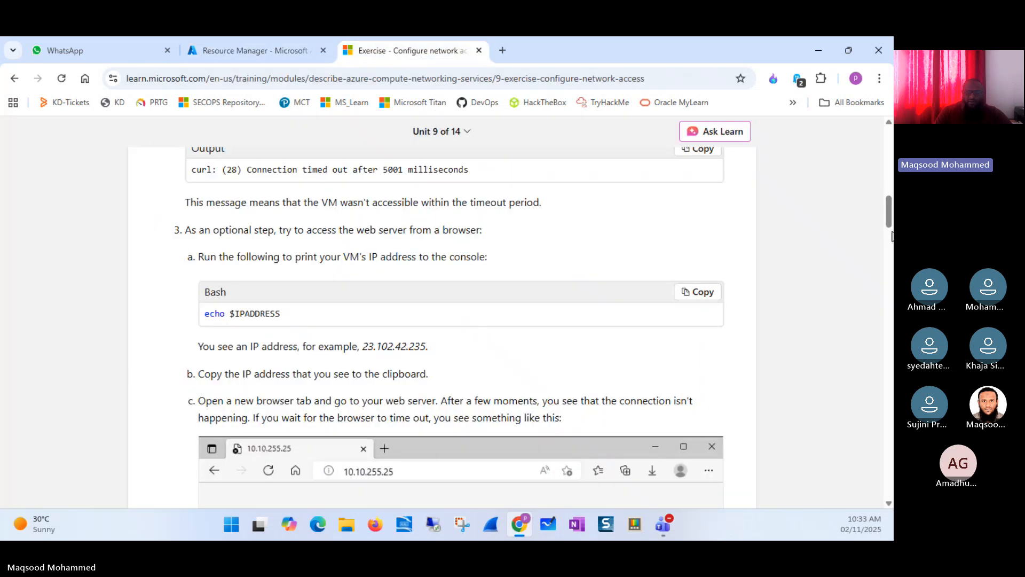
pyautogui.moveTo(889, 211); pyautogui.dragTo(890, 151)
pyautogui.click(467, 132)
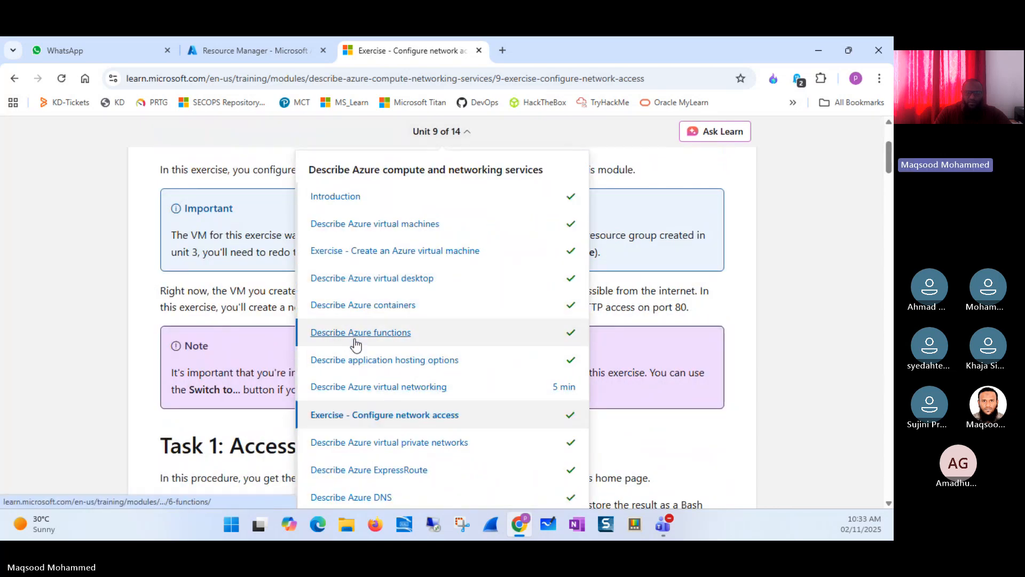
pyautogui.click(357, 254)
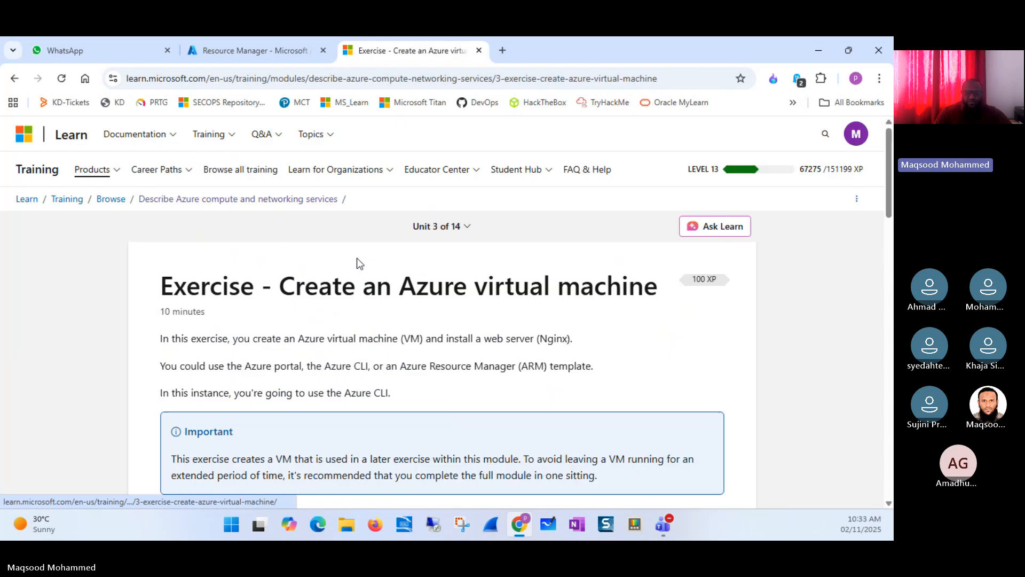
pyautogui.moveTo(890, 191); pyautogui.dragTo(891, 310)
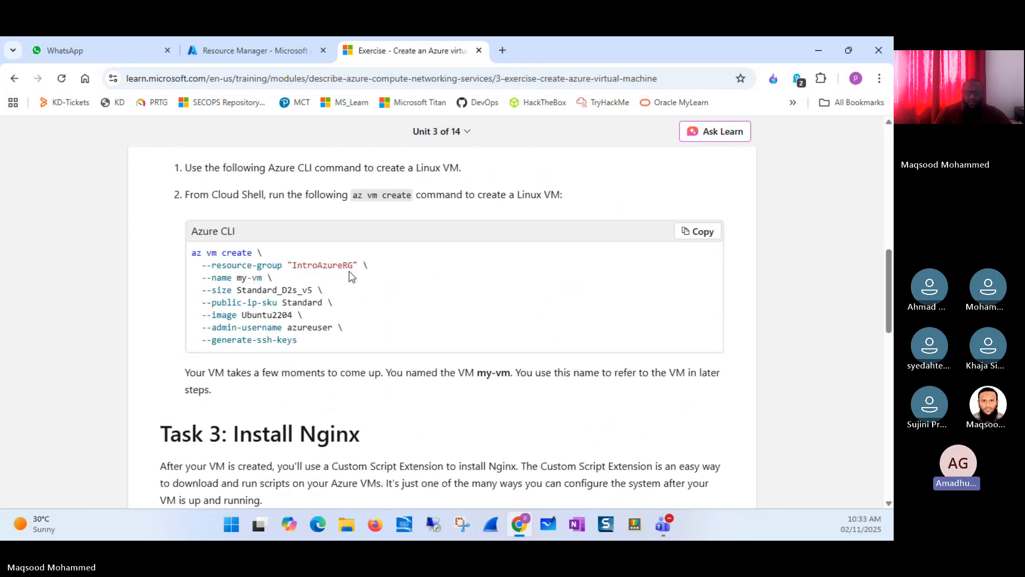
# - Copy the exercise page's URL and send it to the Azure Bootcamp group in WhatsApp
pyautogui.click(523, 77)
pyautogui.rightClick(523, 79)
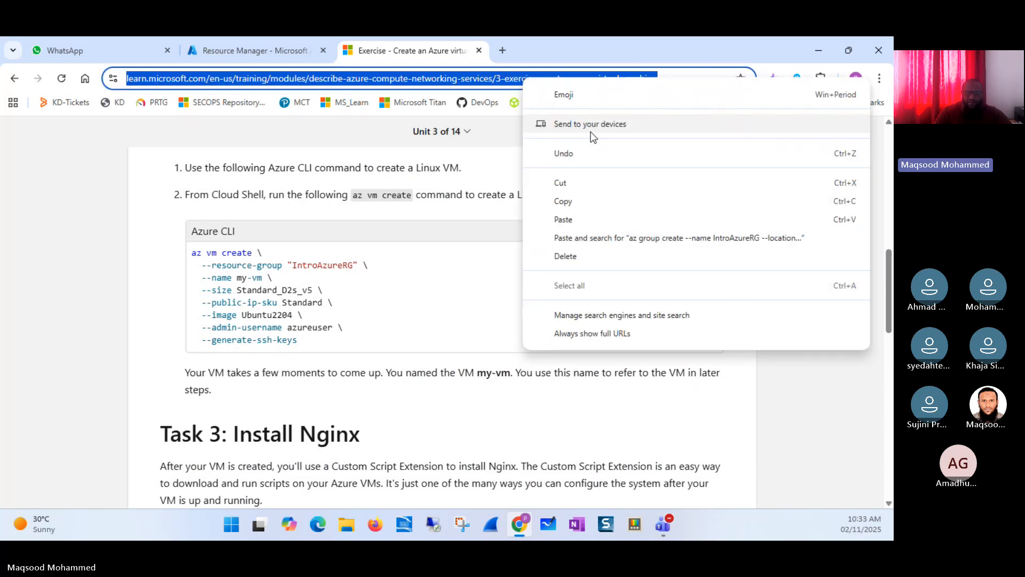
pyautogui.click(572, 201)
pyautogui.click(118, 55)
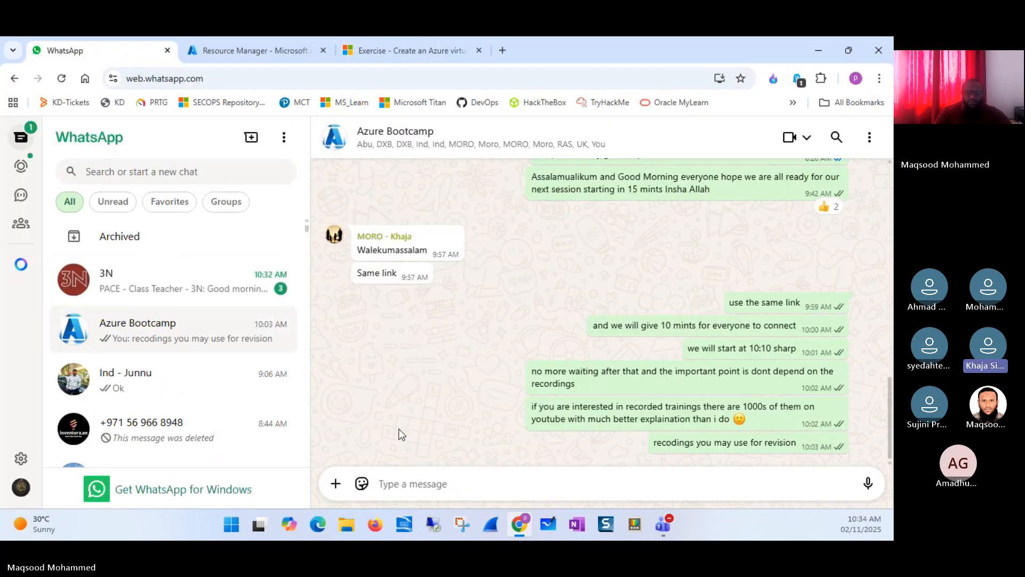
pyautogui.click(427, 482)
pyautogui.hotkey('ctrl', 'v')
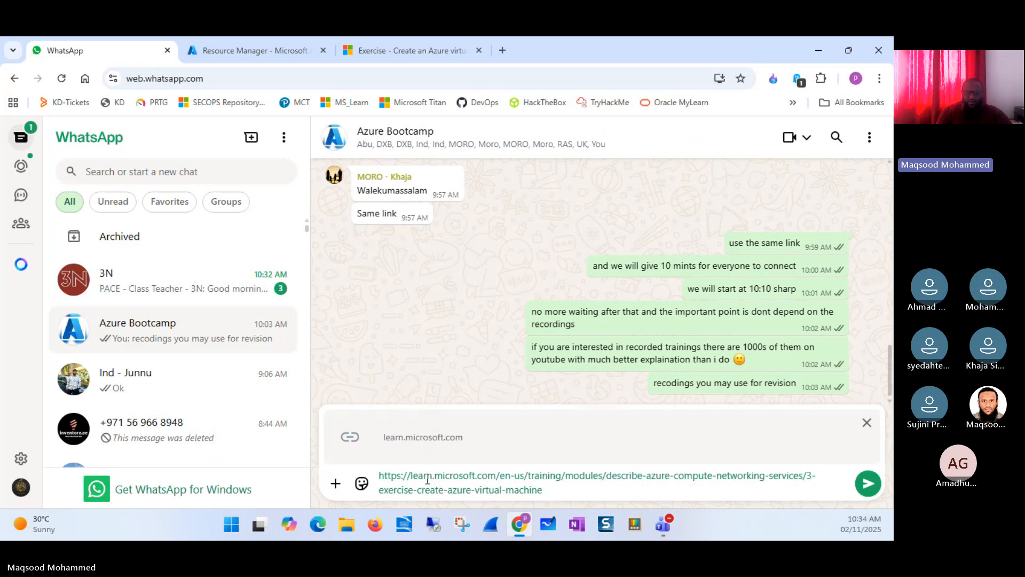
pyautogui.press('Return')
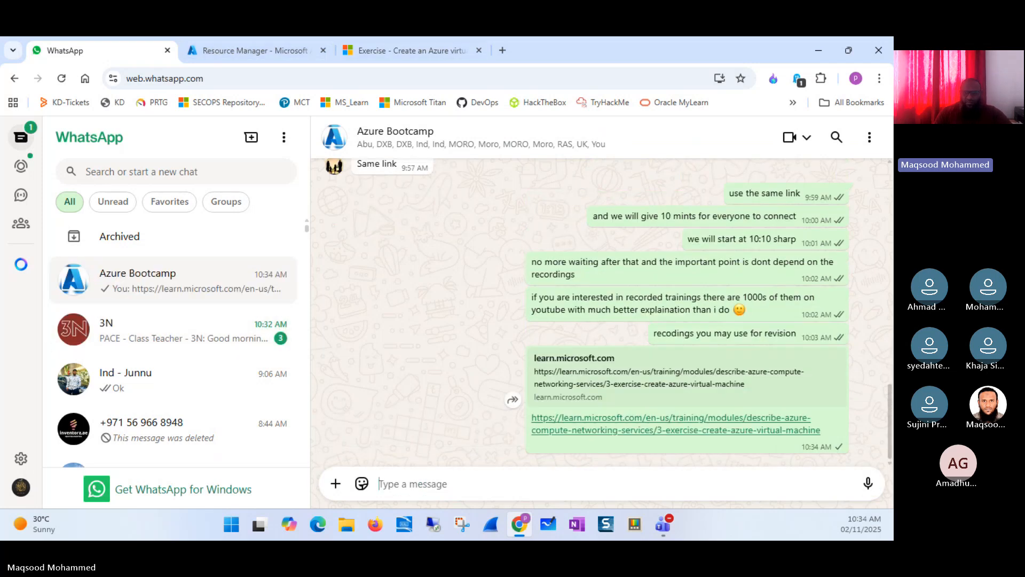
pyautogui.hotkey('alt', 'Tab')
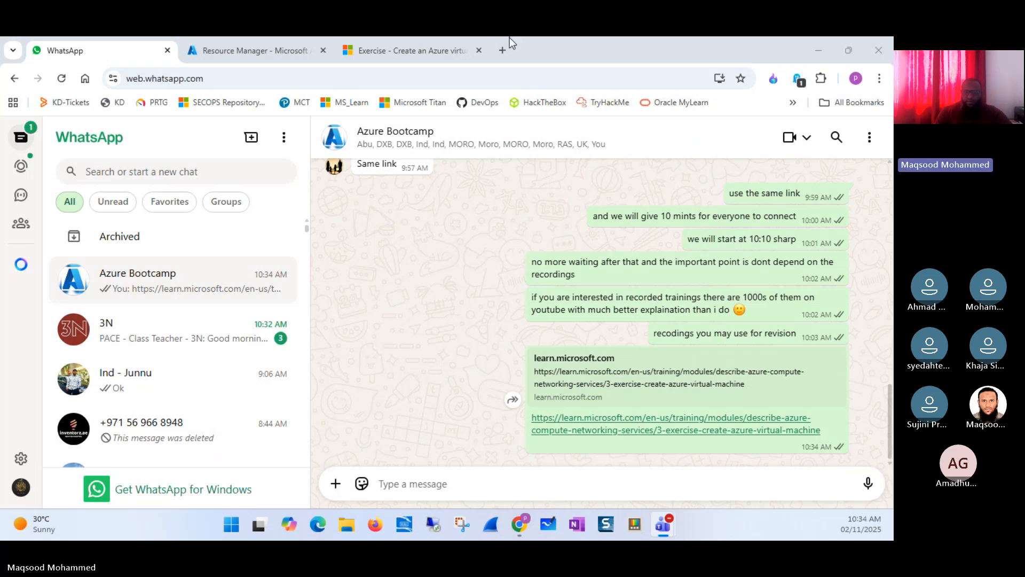
# - Copy the exercise's az vm create command for my-vm (IntroAzureRG, Standard_D2s_v5, Ubuntu2204, azureuser, generated SSH keys) and run it in the portal's Cloud Shell
pyautogui.click(440, 49)
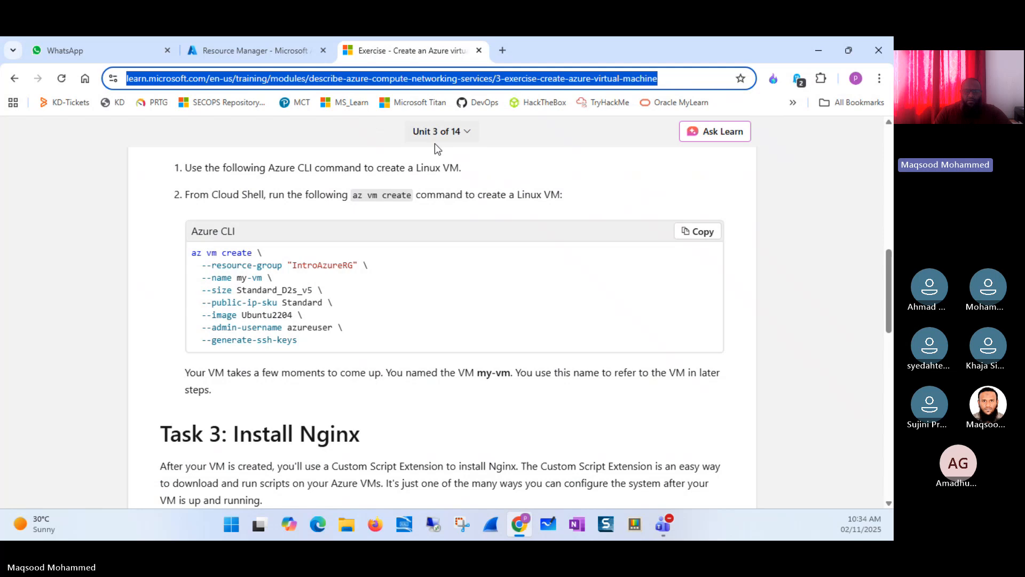
pyautogui.moveTo(891, 258); pyautogui.dragTo(890, 266)
pyautogui.click(699, 191)
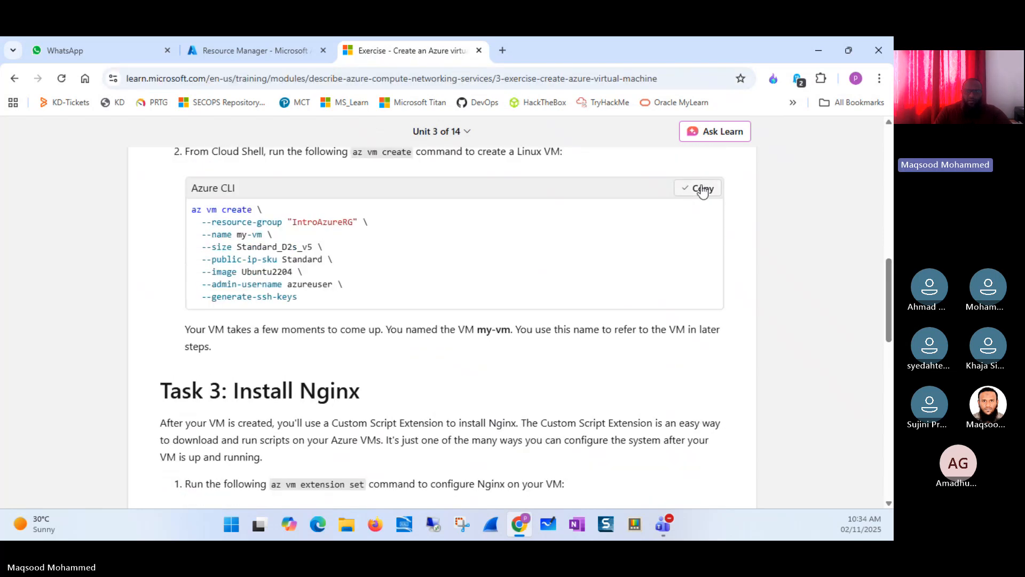
pyautogui.click(214, 51)
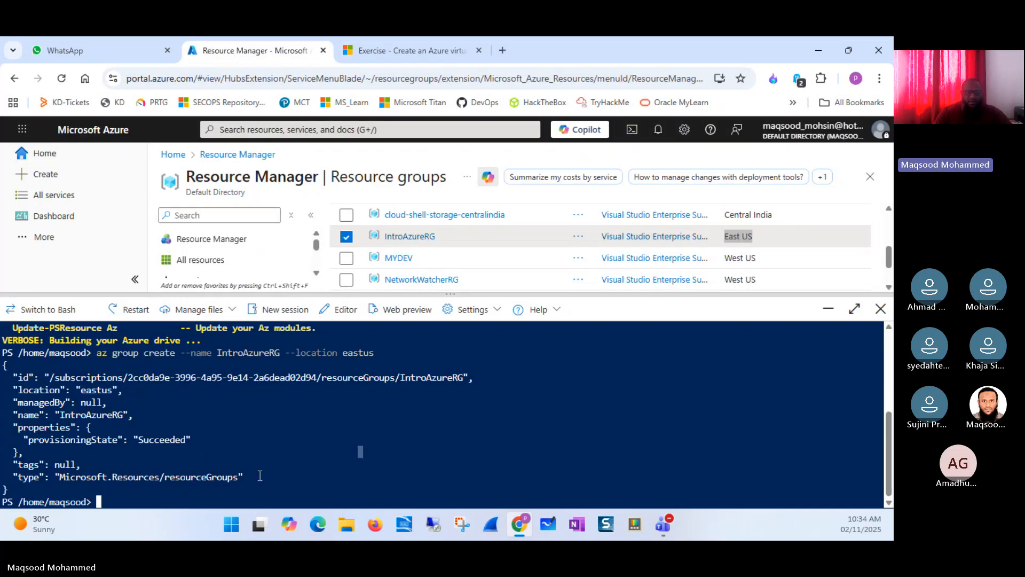
pyautogui.rightClick(260, 475)
pyautogui.click(310, 324)
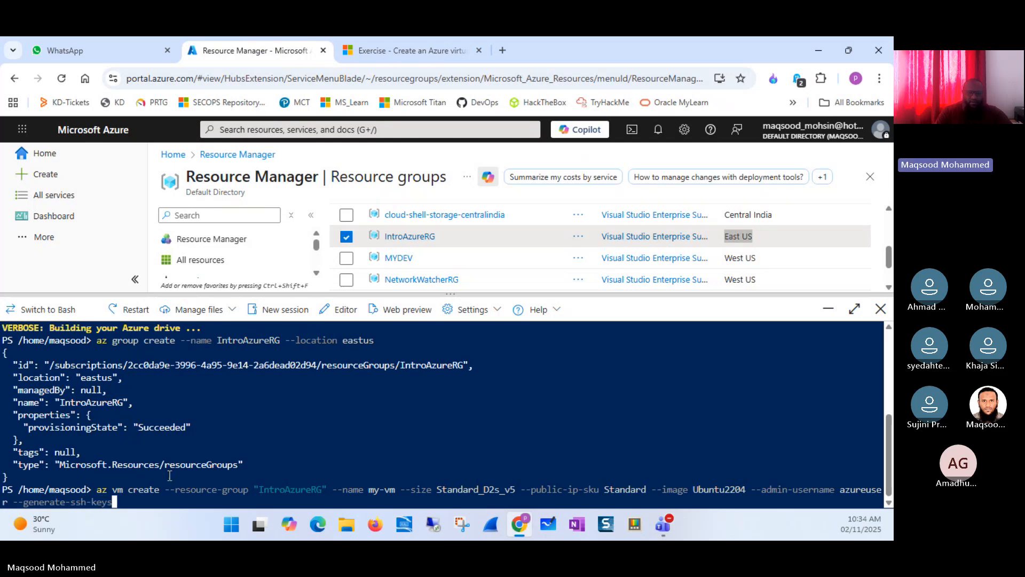
pyautogui.press('Return')
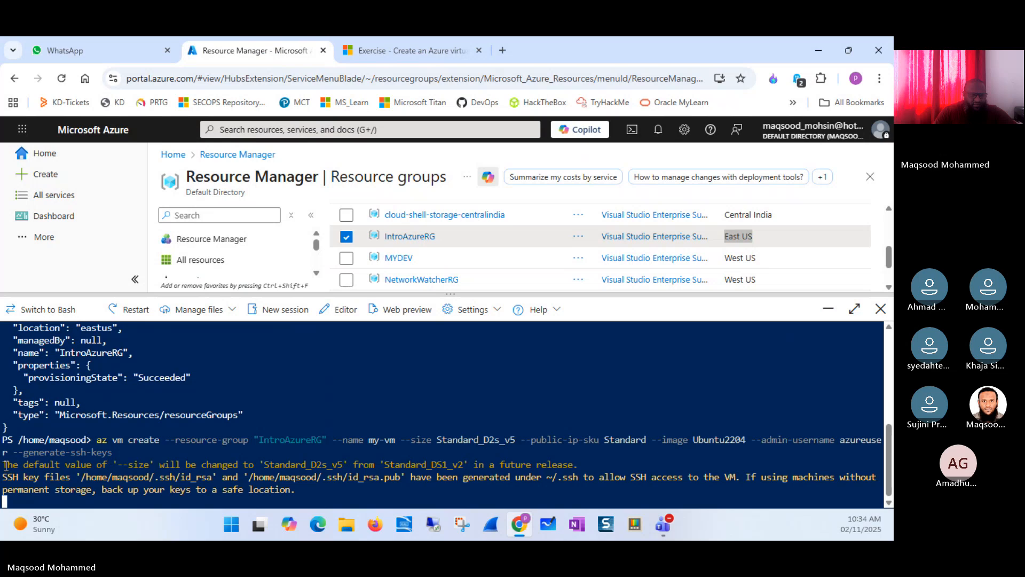
# - Examine the az vm create messages about the default size and the path of the generated id_rsa SSH key file
pyautogui.moveTo(9, 467); pyautogui.dragTo(589, 468)
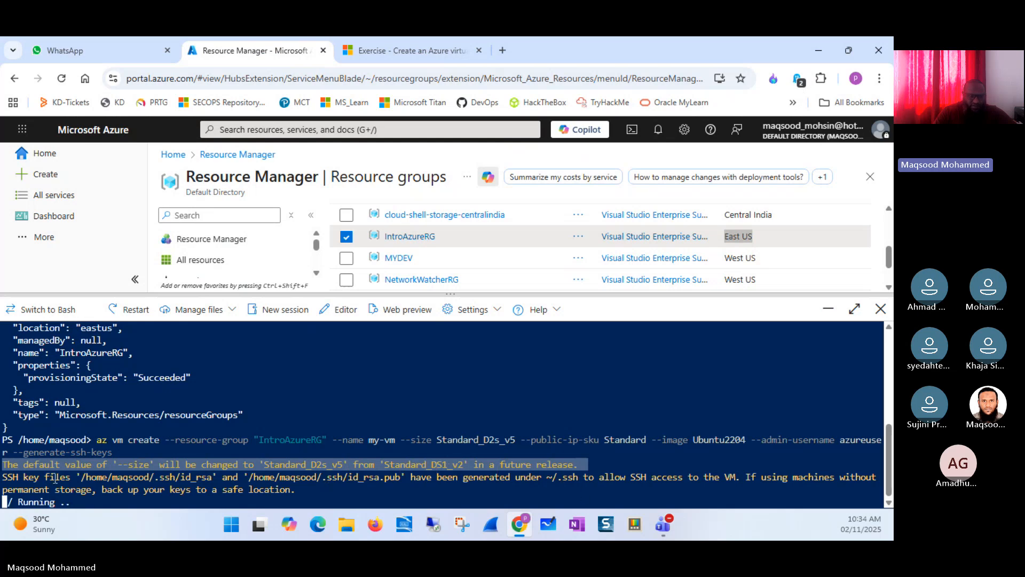
pyautogui.tripleClick(54, 478)
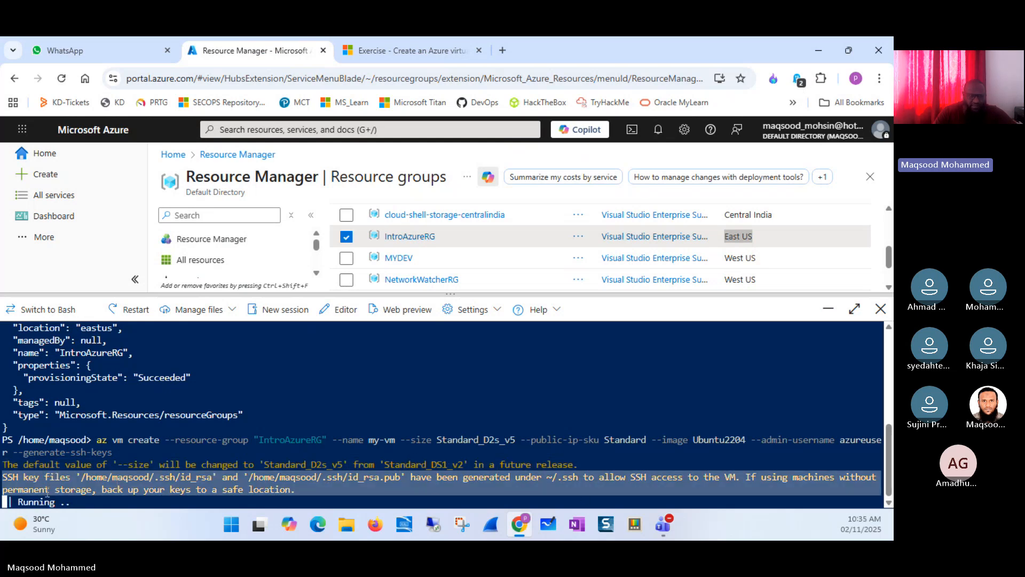
pyautogui.click(90, 472)
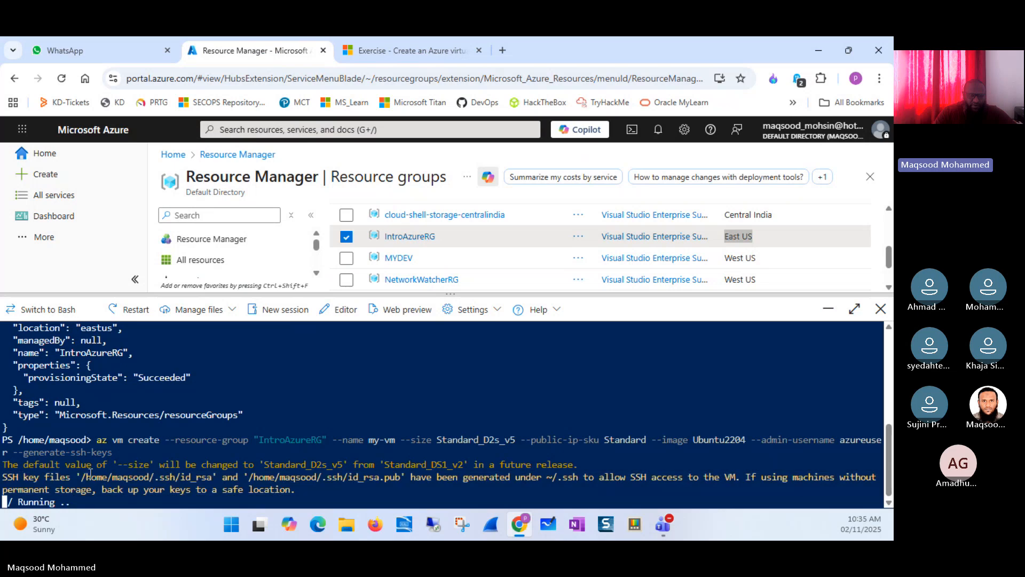
pyautogui.moveTo(83, 477); pyautogui.dragTo(211, 477)
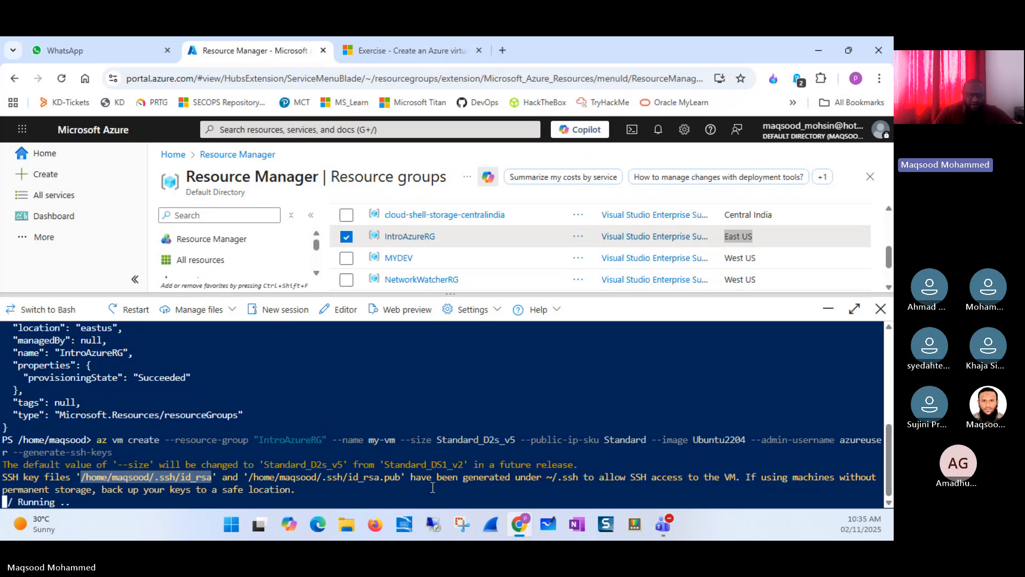
pyautogui.click(94, 479)
pyautogui.doubleClick(129, 480)
pyautogui.click(166, 481)
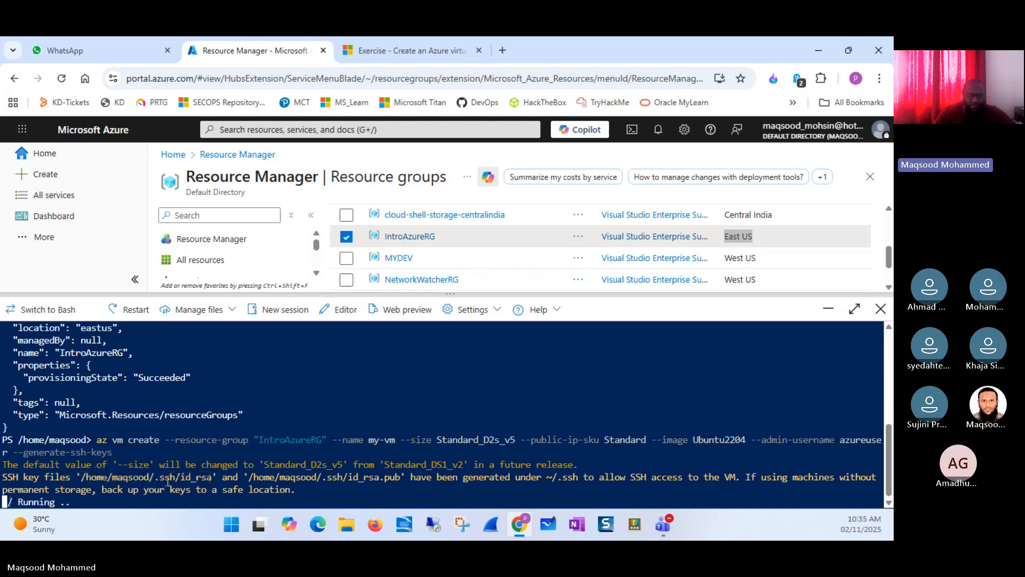
pyautogui.moveTo(154, 479); pyautogui.dragTo(214, 479)
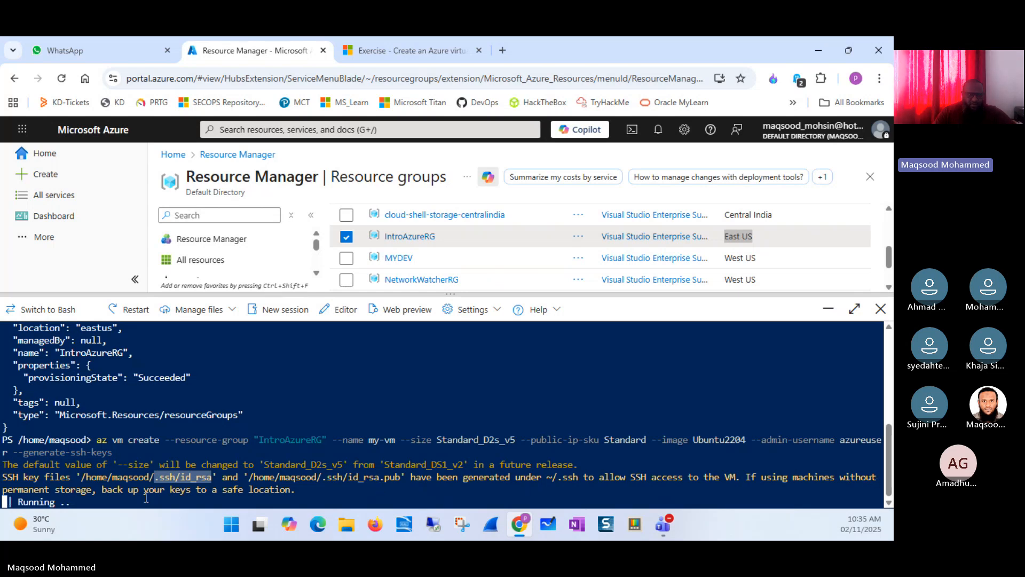
# - Read the SSH key backup advice in Cloud Shell and check the location in the finished az vm create output
pyautogui.moveTo(100, 489); pyautogui.dragTo(293, 490)
pyautogui.click(83, 466)
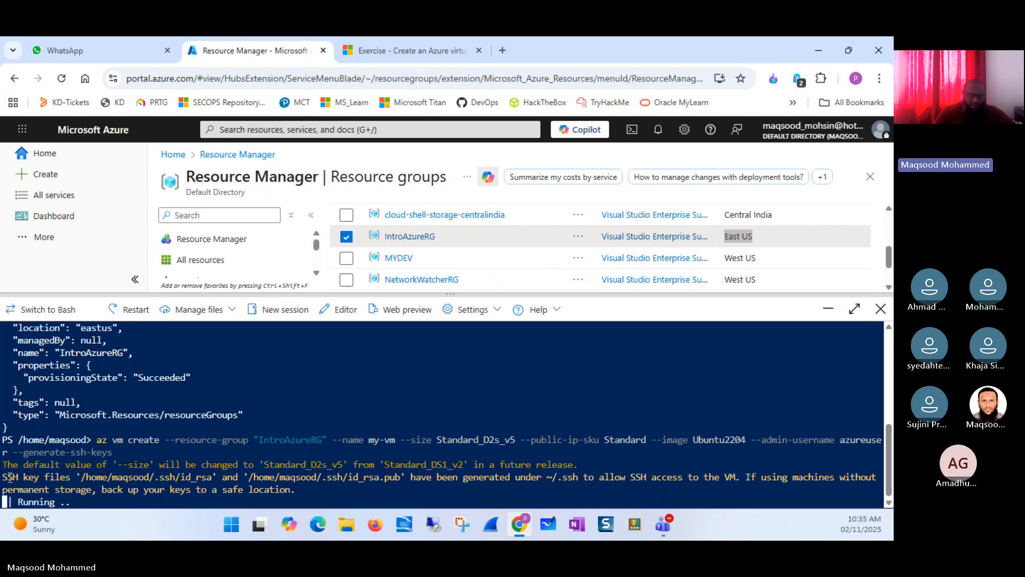
pyautogui.moveTo(5, 476); pyautogui.dragTo(314, 489)
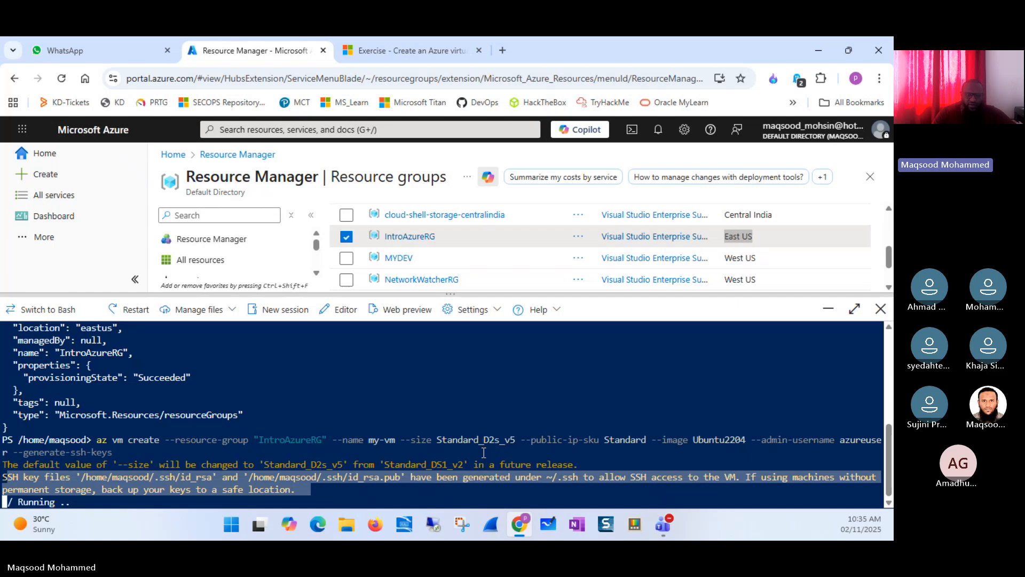
pyautogui.click(139, 481)
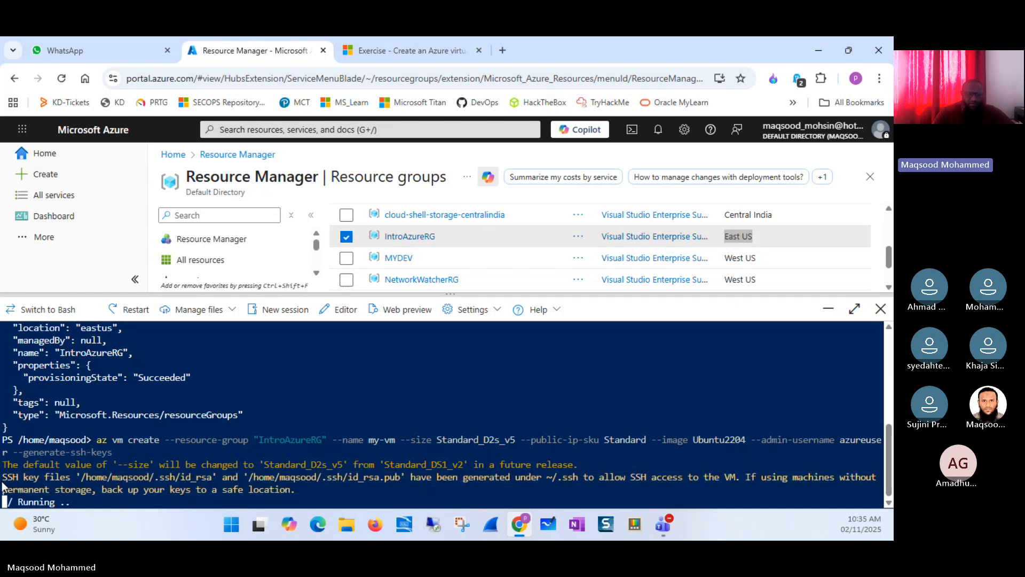
pyautogui.moveTo(5, 475); pyautogui.dragTo(305, 487)
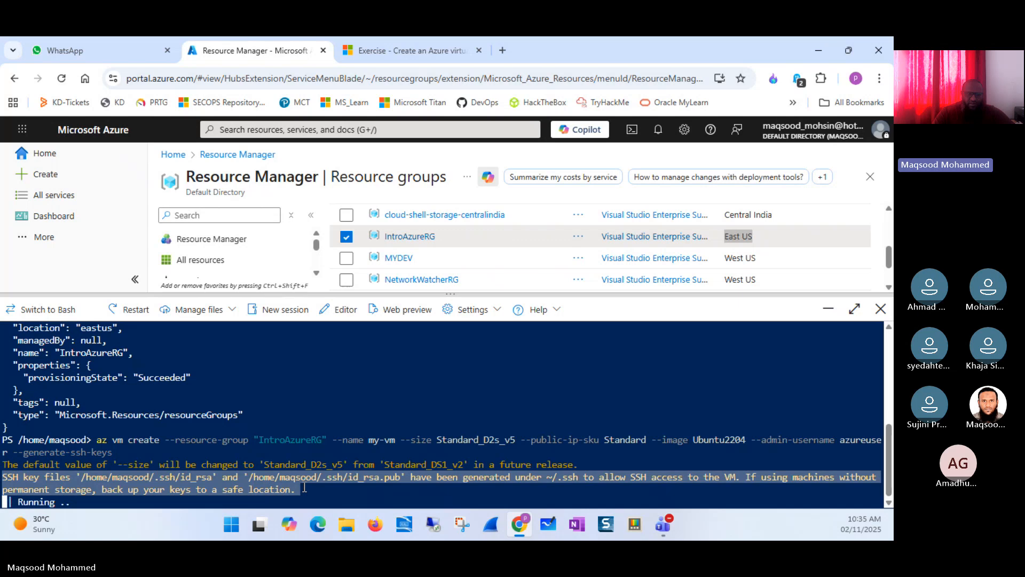
pyautogui.click(409, 393)
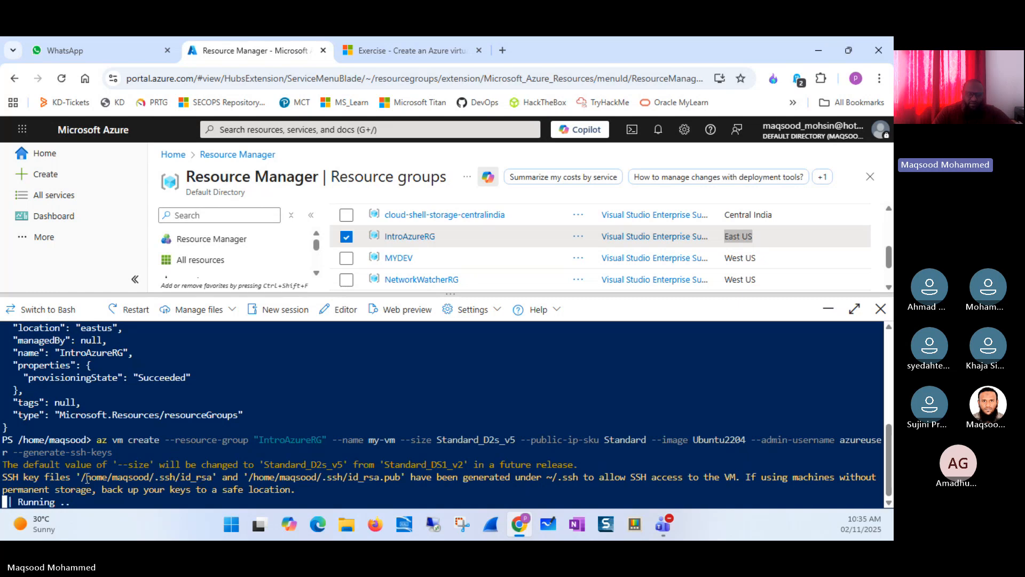
pyautogui.moveTo(8, 478); pyautogui.dragTo(304, 489)
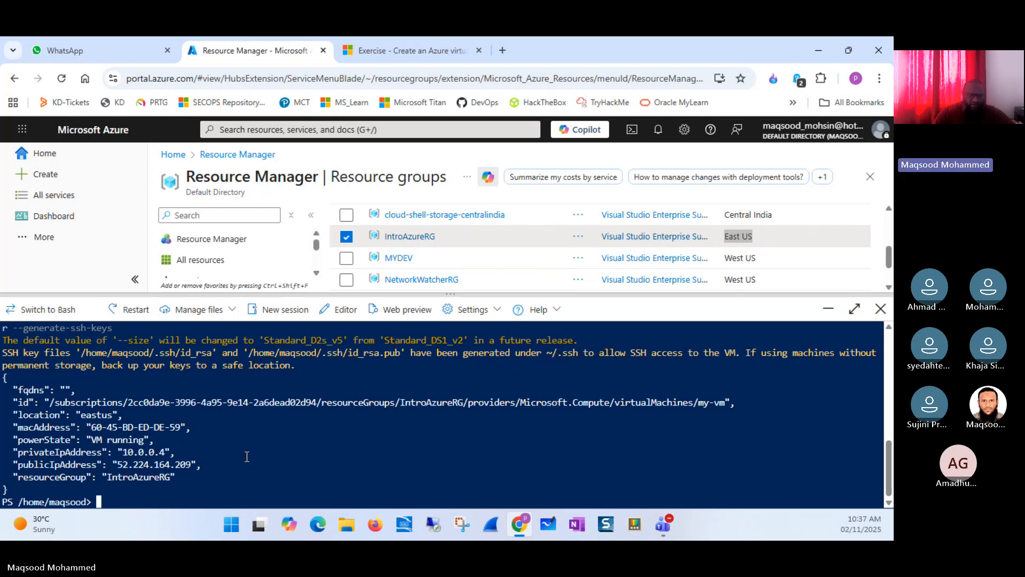
pyautogui.doubleClick(96, 415)
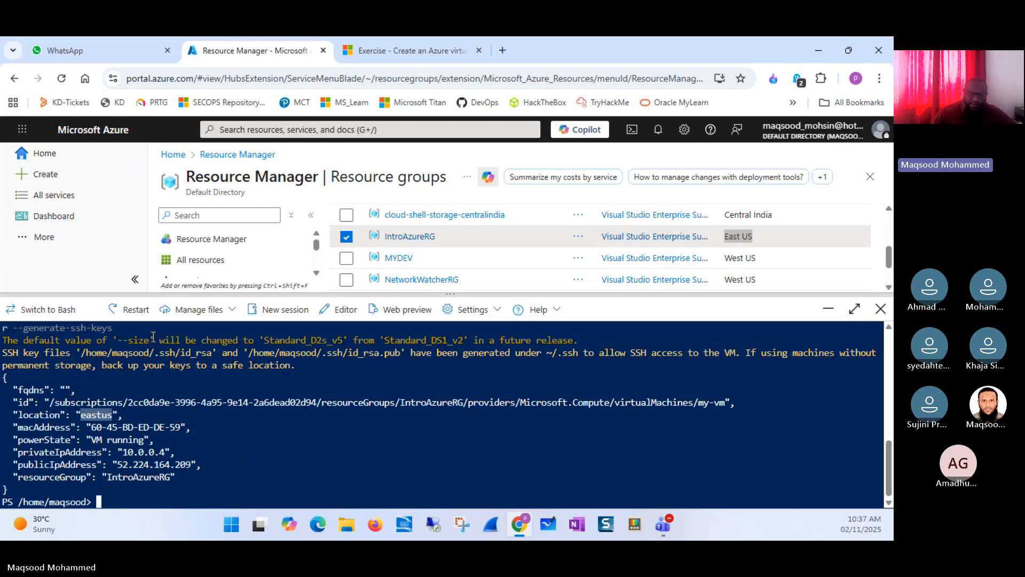
pyautogui.click(356, 421)
# - Minimize Cloud Shell, open the IntroAzureRG resource group and widen the Name column of its resource list
pyautogui.click(828, 309)
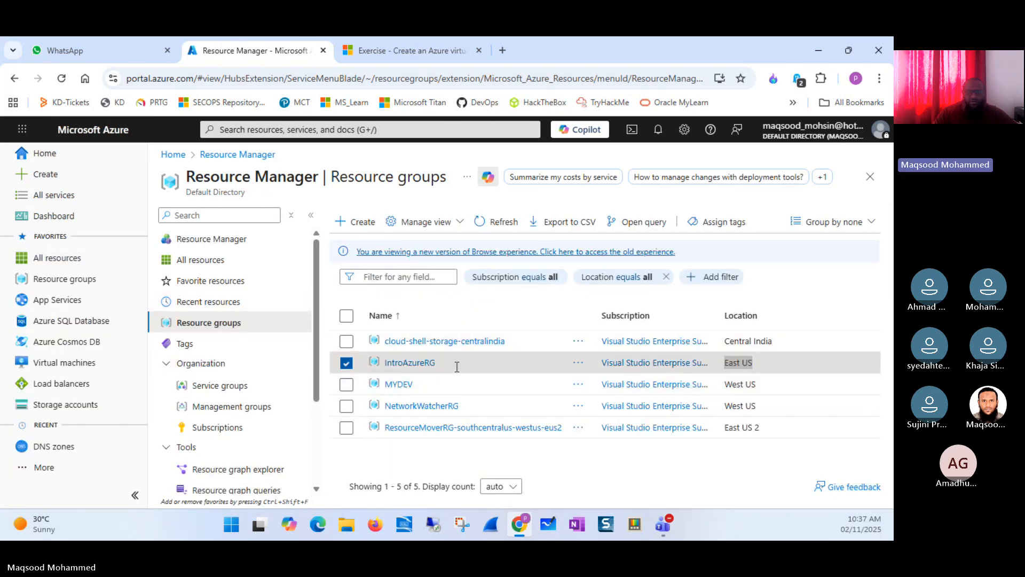
pyautogui.click(418, 362)
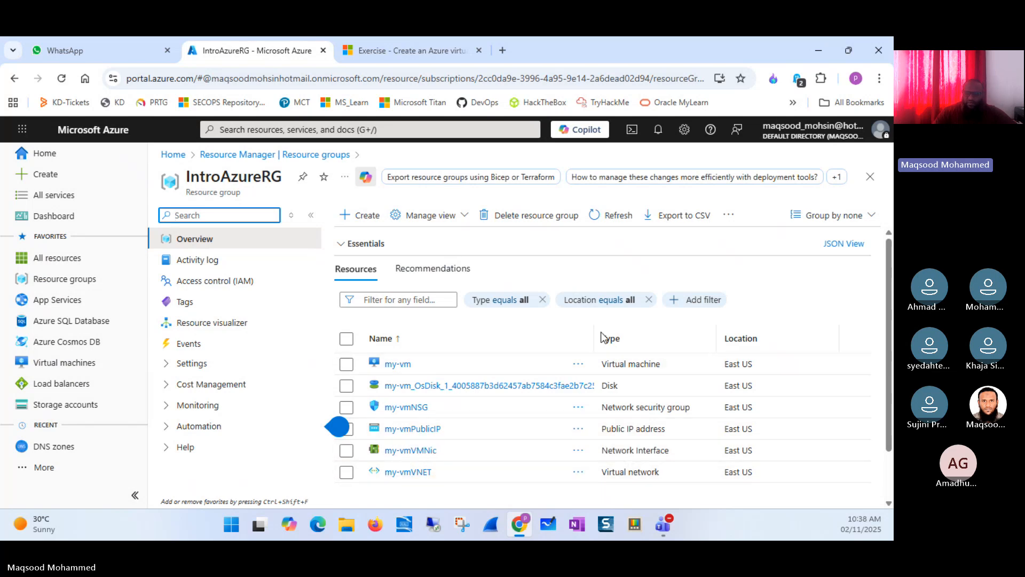
pyautogui.moveTo(595, 338); pyautogui.dragTo(634, 338)
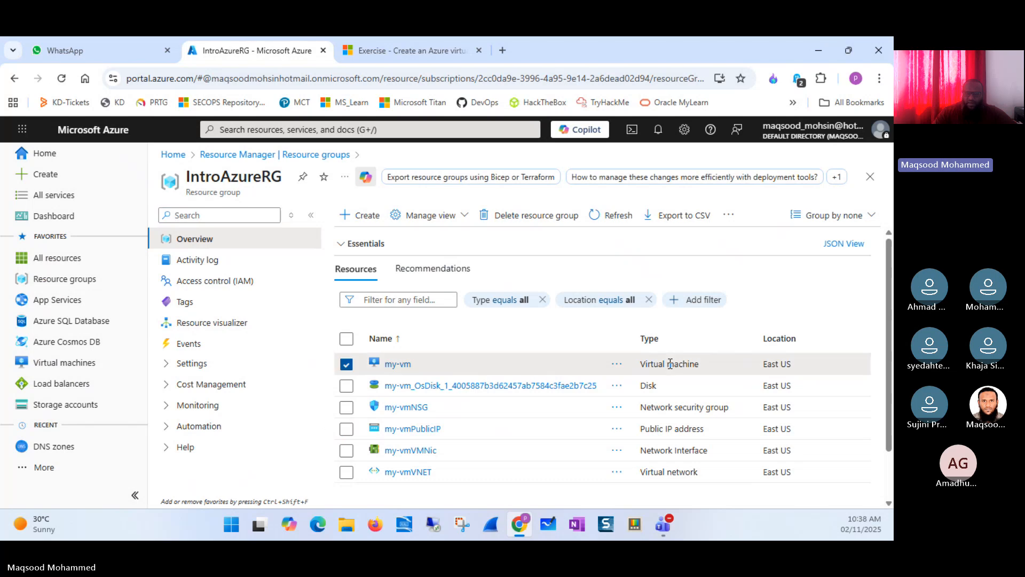
# - Examine the type of each resource in IntroAzureRG, from the my-vm virtual machine down to the my-vmVNET virtual network
pyautogui.tripleClick(671, 364)
pyautogui.doubleClick(652, 389)
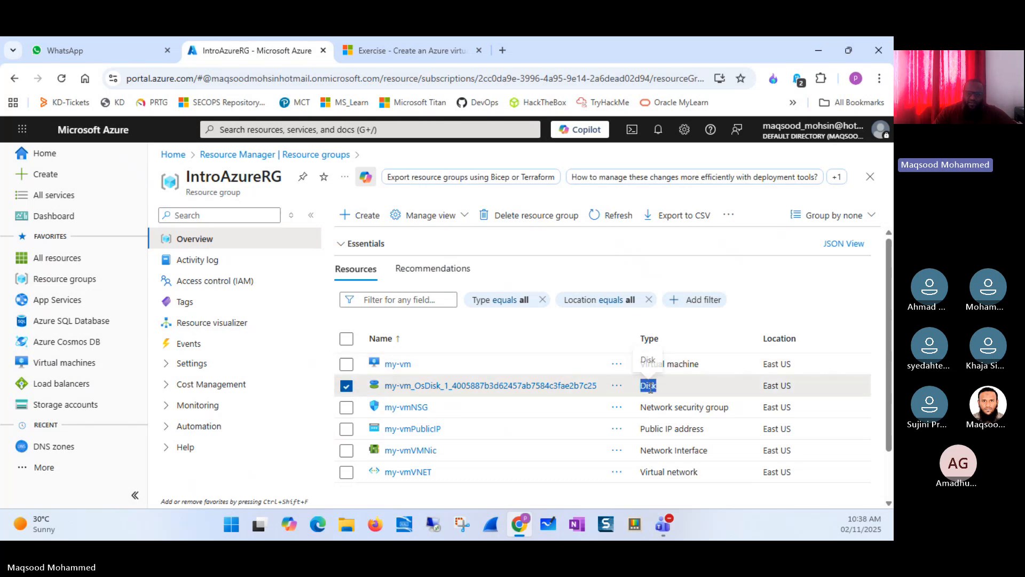
pyautogui.tripleClick(710, 408)
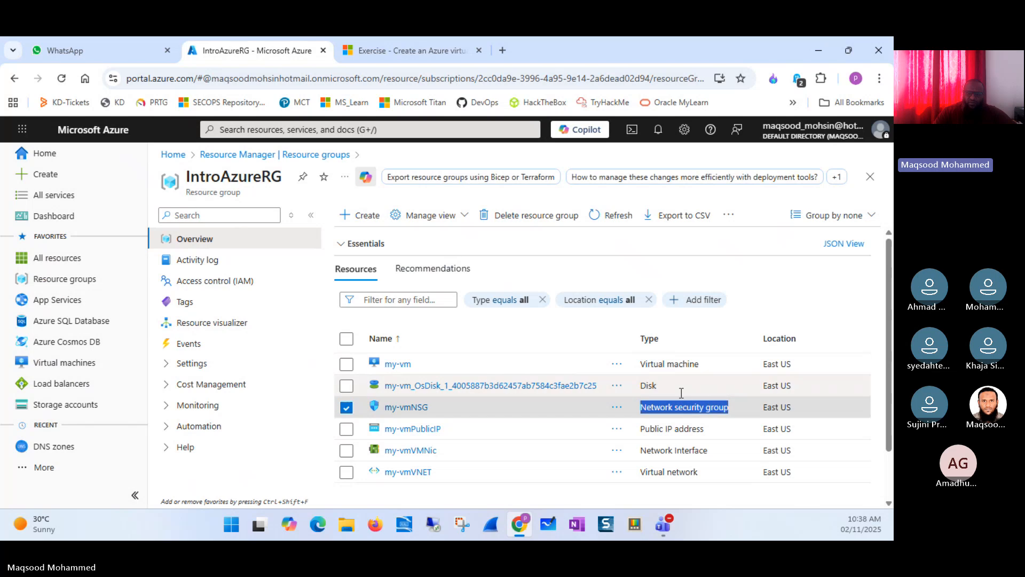
pyautogui.click(656, 388)
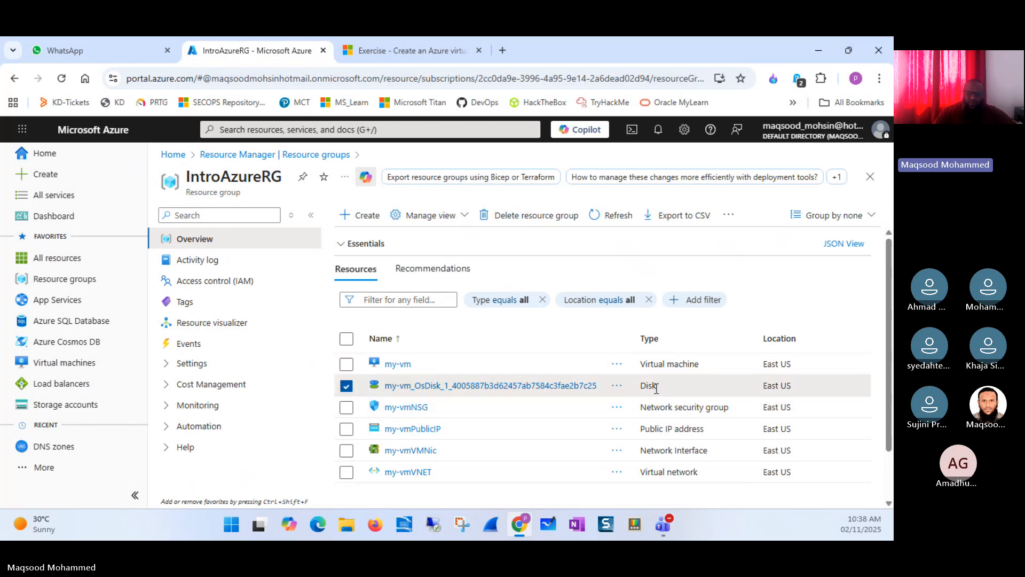
pyautogui.click(716, 411)
pyautogui.tripleClick(716, 411)
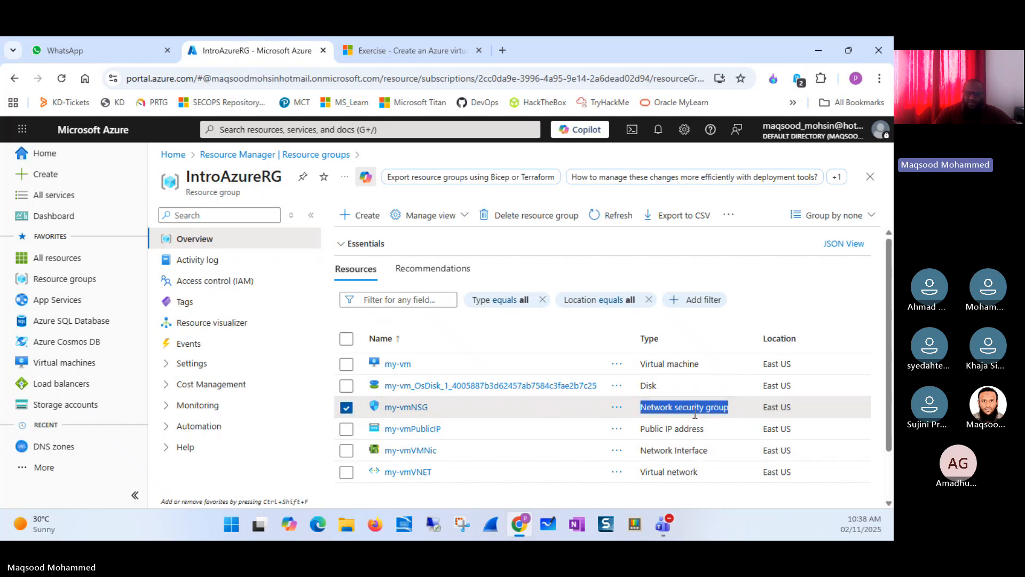
pyautogui.tripleClick(667, 430)
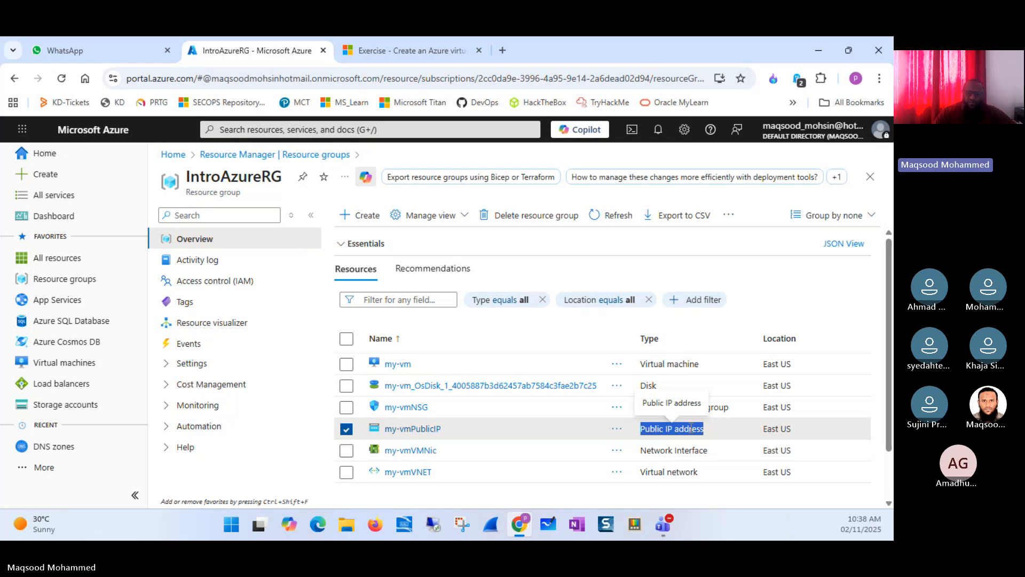
pyautogui.doubleClick(694, 451)
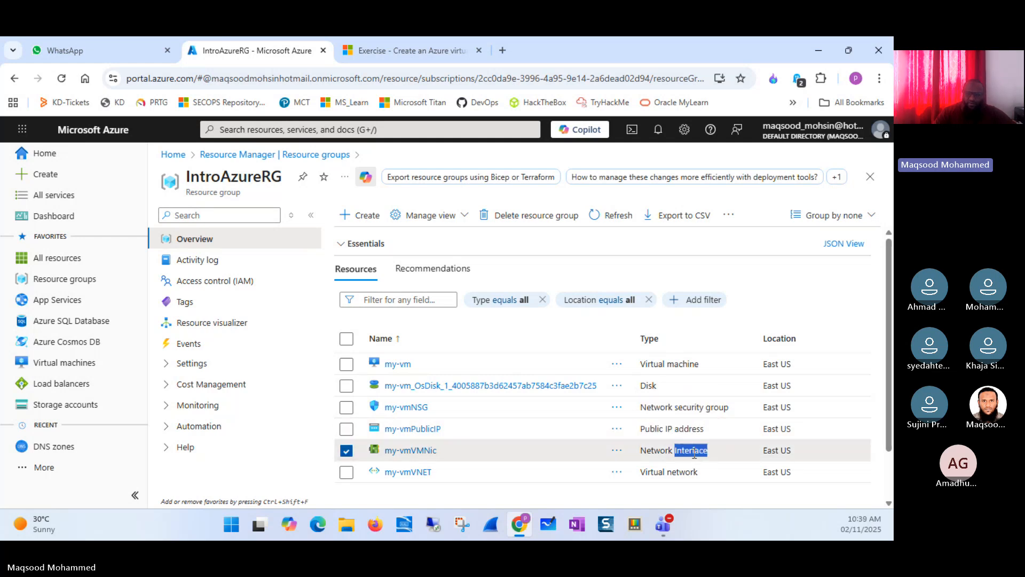
pyautogui.tripleClick(666, 451)
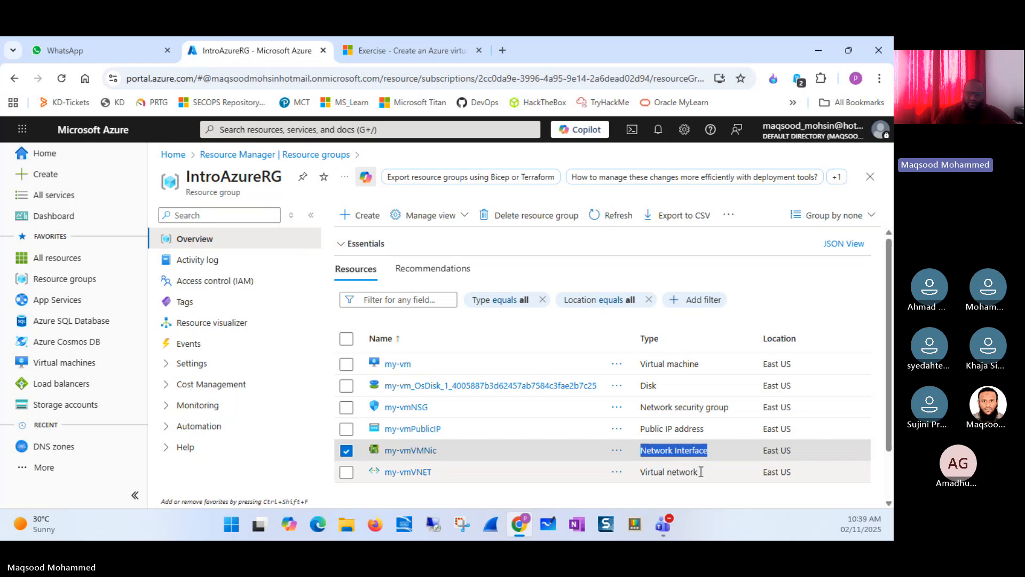
pyautogui.tripleClick(697, 472)
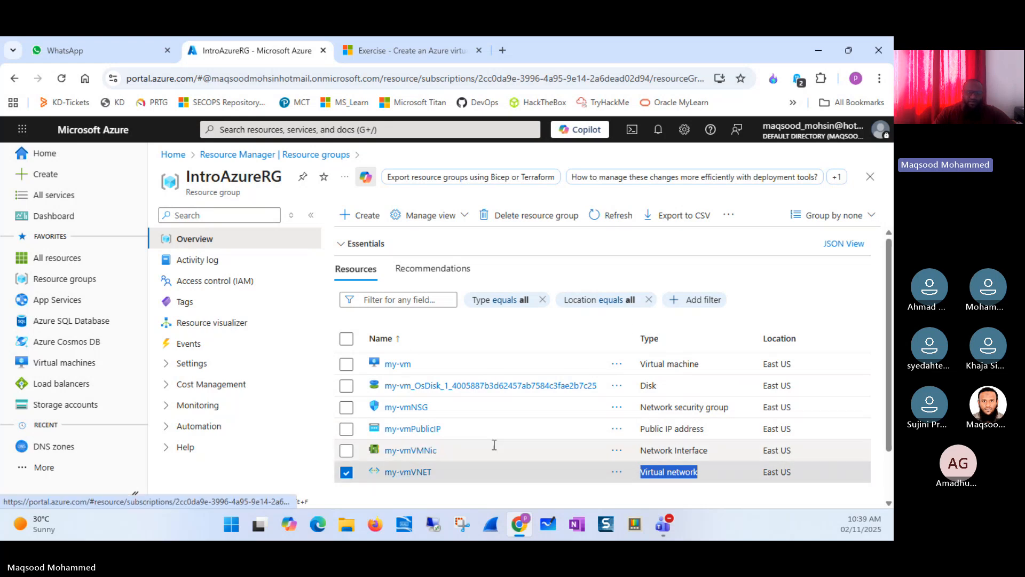
# - Copy the exercise's az vm extension set command (customScript, version 2.1, configure-nginx.sh) for my-vm and run it in the portal's Cloud Shell
pyautogui.click(403, 47)
pyautogui.moveTo(890, 300); pyautogui.dragTo(891, 351)
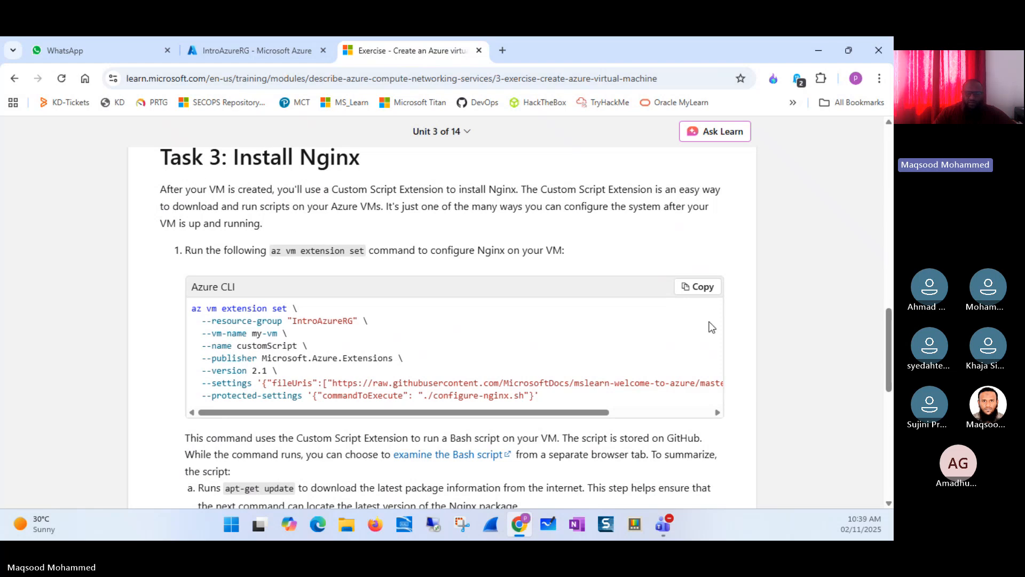
pyautogui.click(698, 286)
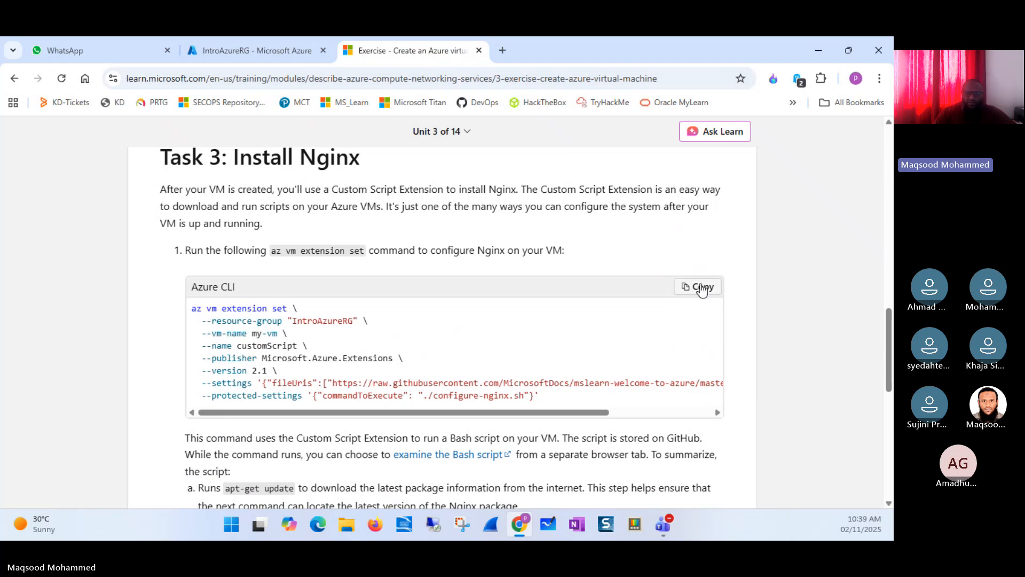
pyautogui.click(274, 52)
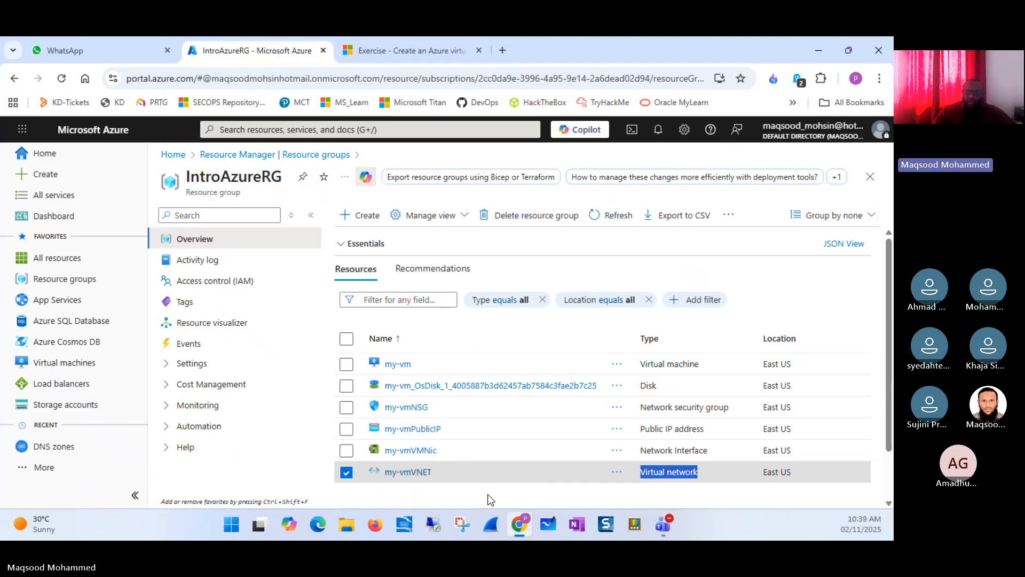
pyautogui.click(632, 130)
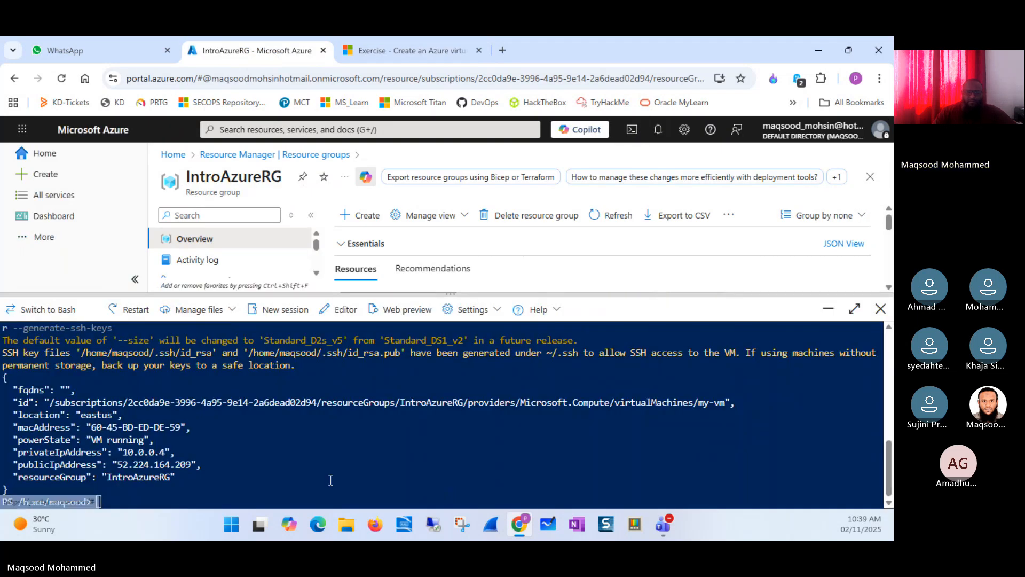
pyautogui.rightClick(254, 472)
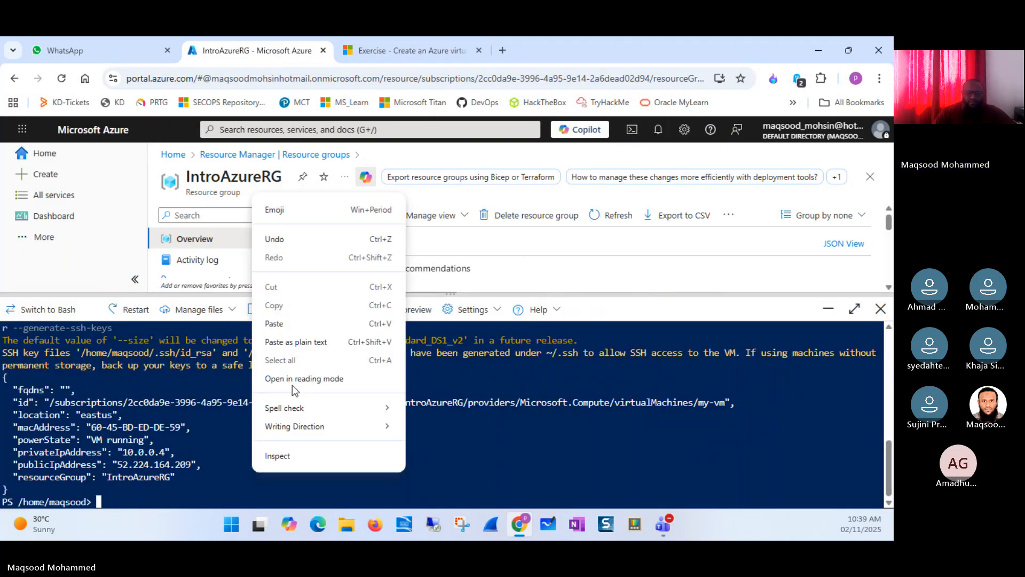
pyautogui.click(285, 324)
pyautogui.press('Return')
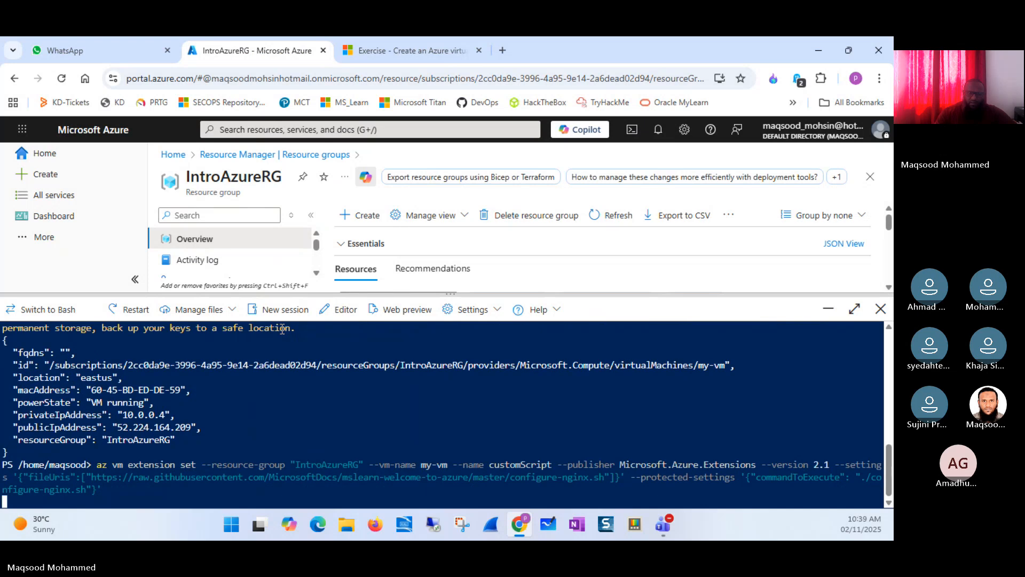
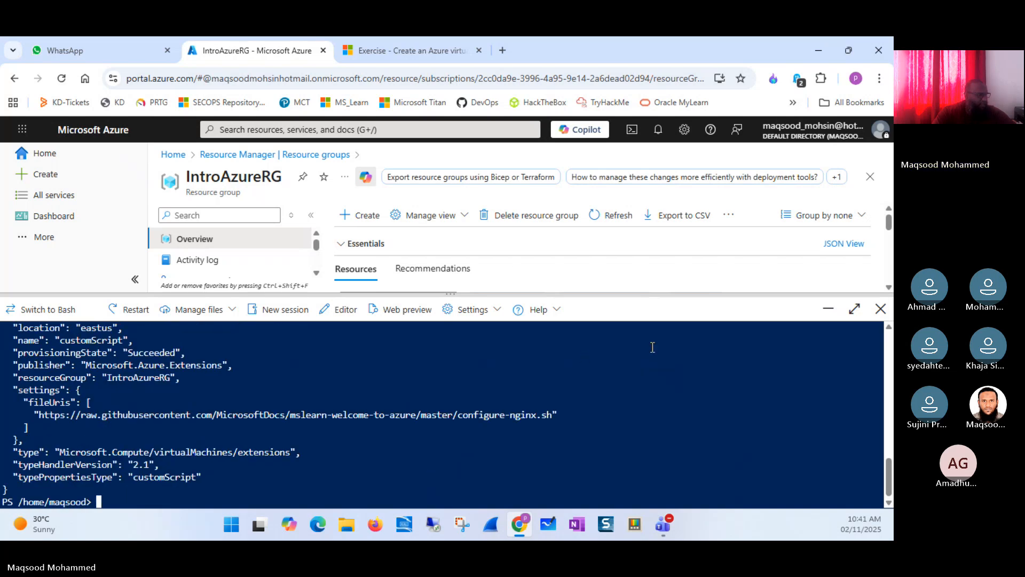
# - Review the configure-nginx.sh script linked in the Cloud Shell output and the exercise's summary of what it does, including the home page path
pyautogui.click(405, 414)
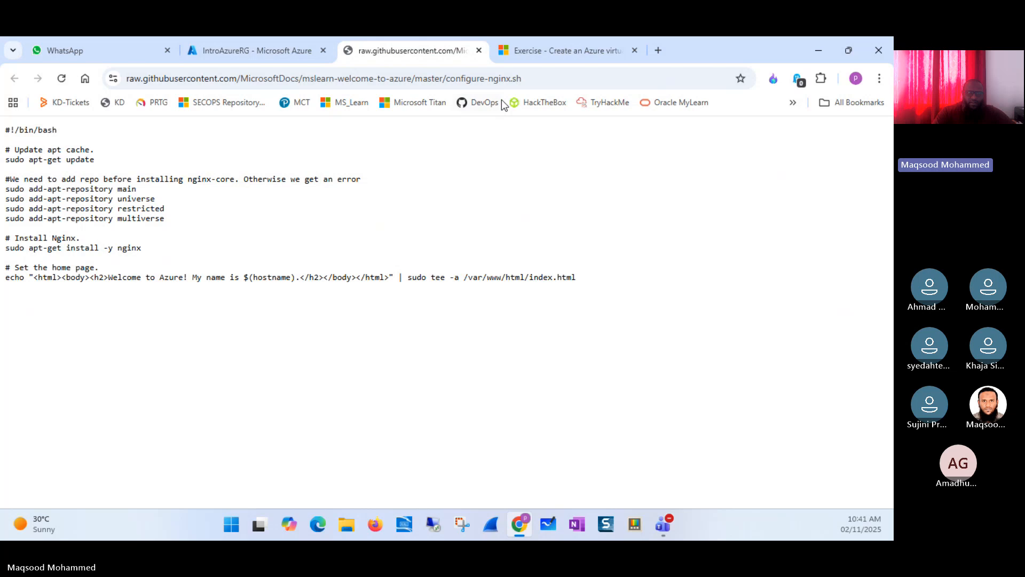
pyautogui.click(479, 51)
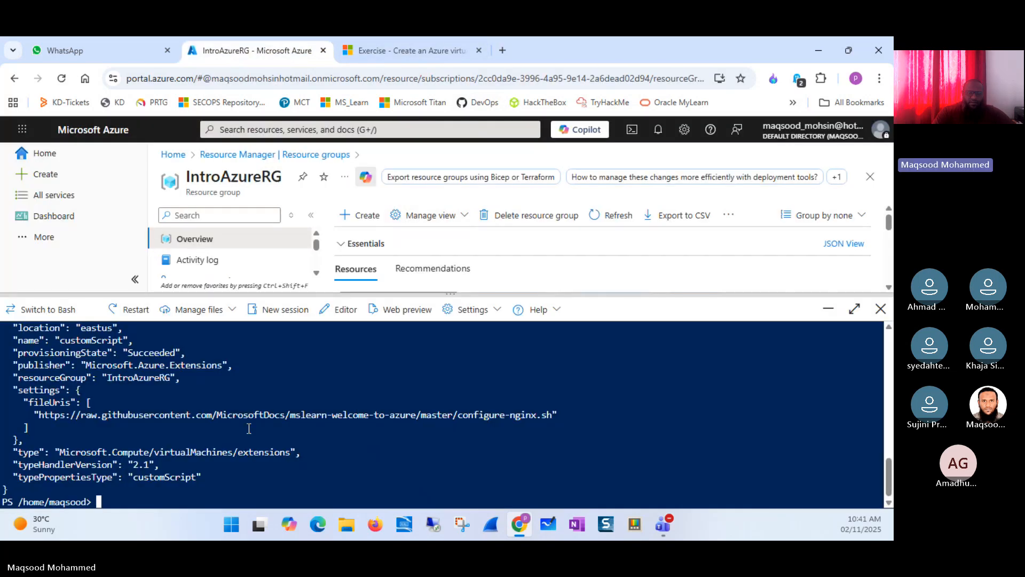
pyautogui.click(416, 51)
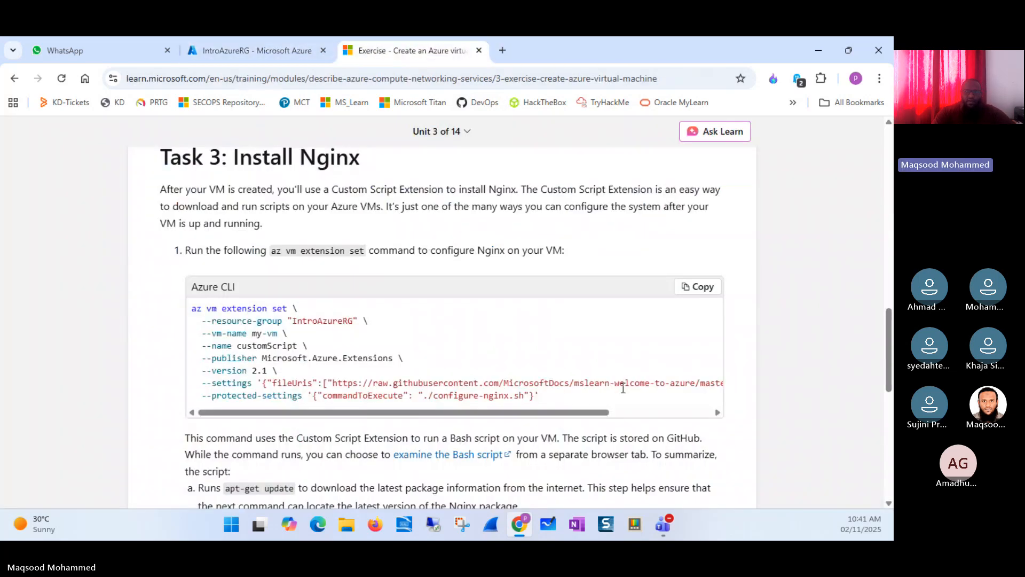
pyautogui.scroll(-5, 878, 373)
pyautogui.scroll(-1, 884, 395)
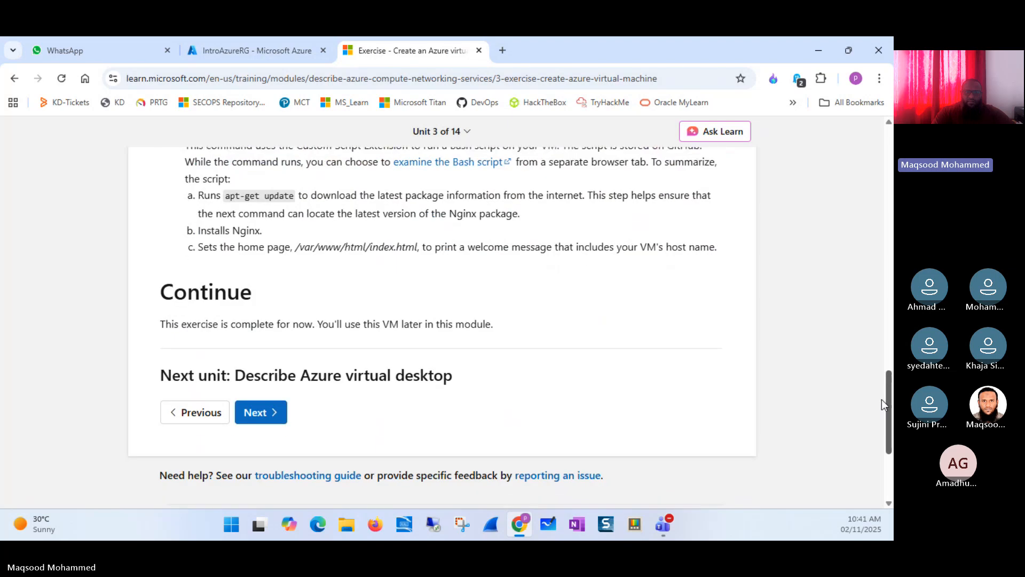
pyautogui.scroll(2, 883, 395)
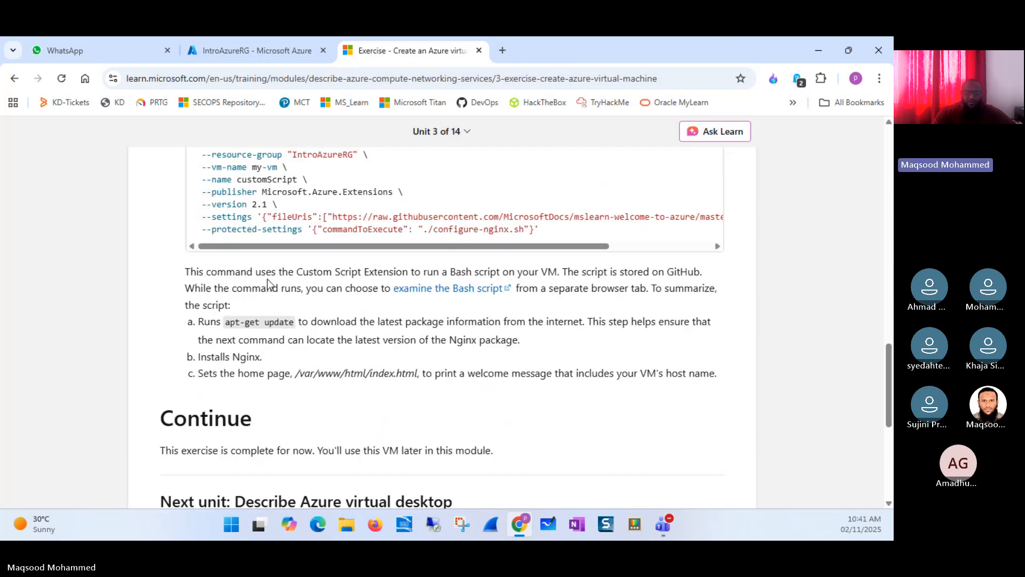
pyautogui.tripleClick(267, 279)
pyautogui.click(477, 359)
pyautogui.moveTo(295, 373); pyautogui.dragTo(421, 374)
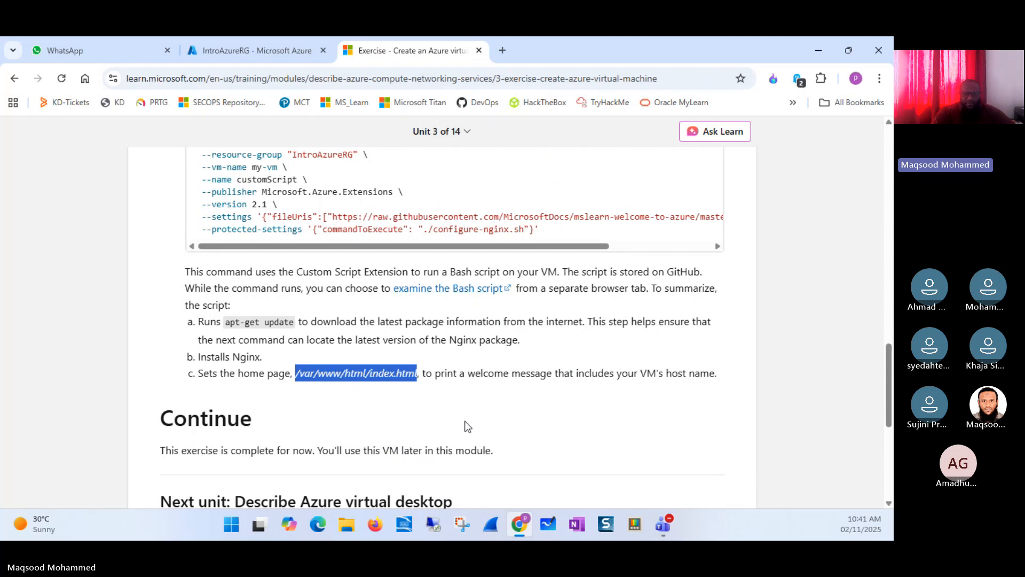
pyautogui.click(817, 409)
# - Open the module's unit 9, Exercise - Configure network access, from the unit list on Microsoft Learn
pyautogui.moveTo(886, 399); pyautogui.dragTo(886, 171)
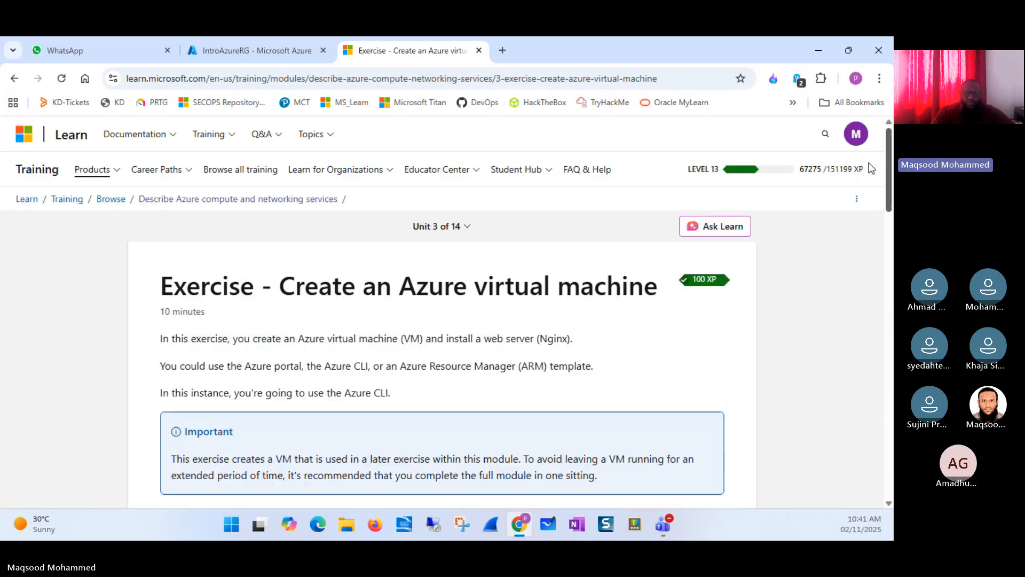
pyautogui.click(459, 229)
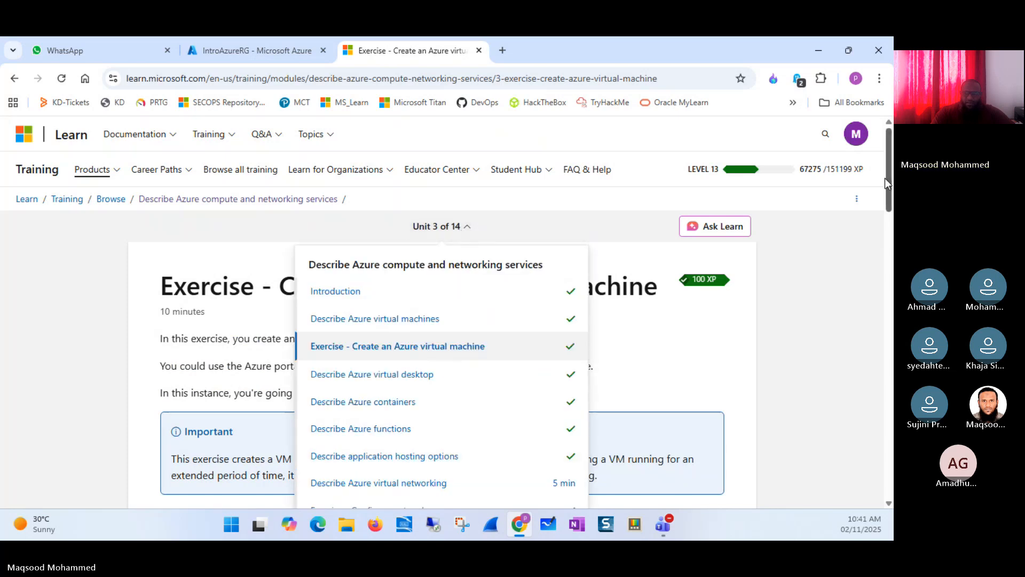
pyautogui.moveTo(886, 182); pyautogui.dragTo(886, 205)
pyautogui.click(882, 202)
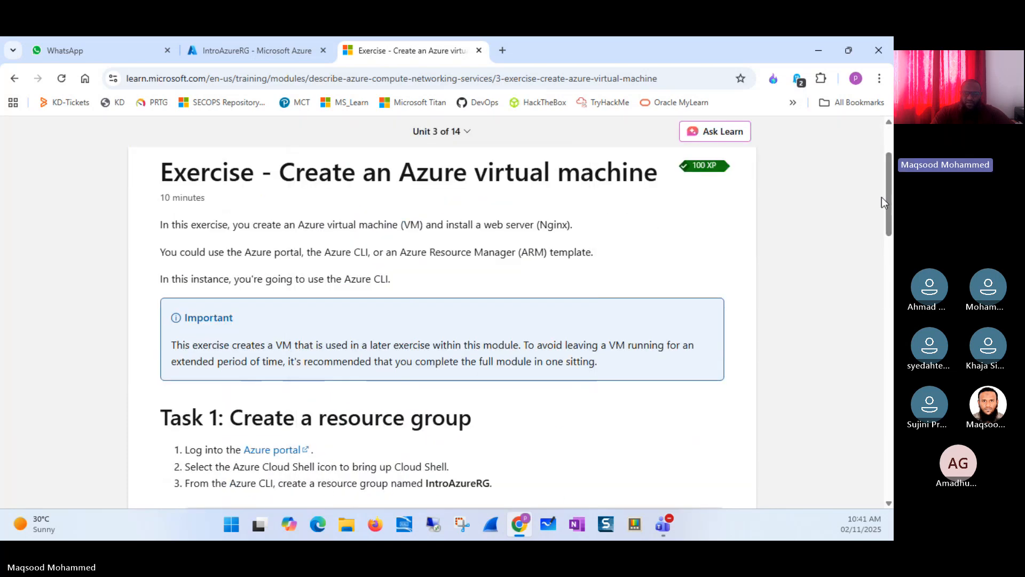
pyautogui.moveTo(882, 198); pyautogui.dragTo(885, 396)
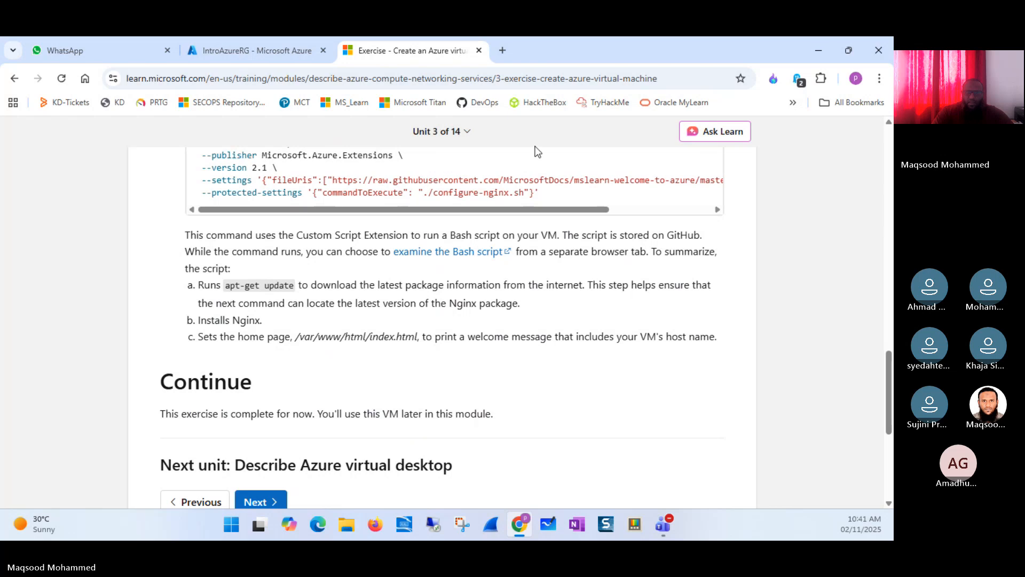
pyautogui.click(454, 131)
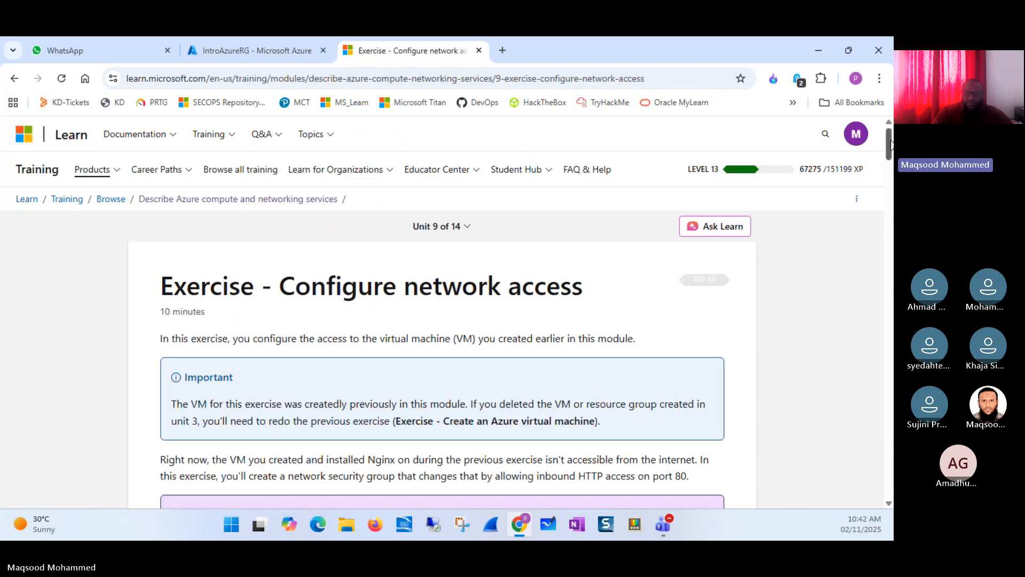
# - Read the network access exercise's introduction, the note on using the Bash version of Cloud Shell and the start of Task 1
pyautogui.moveTo(889, 144)
pyautogui.mouseDown()
pyautogui.moveTo(890, 163)
pyautogui.moveTo(891, 152)
pyautogui.mouseUp()
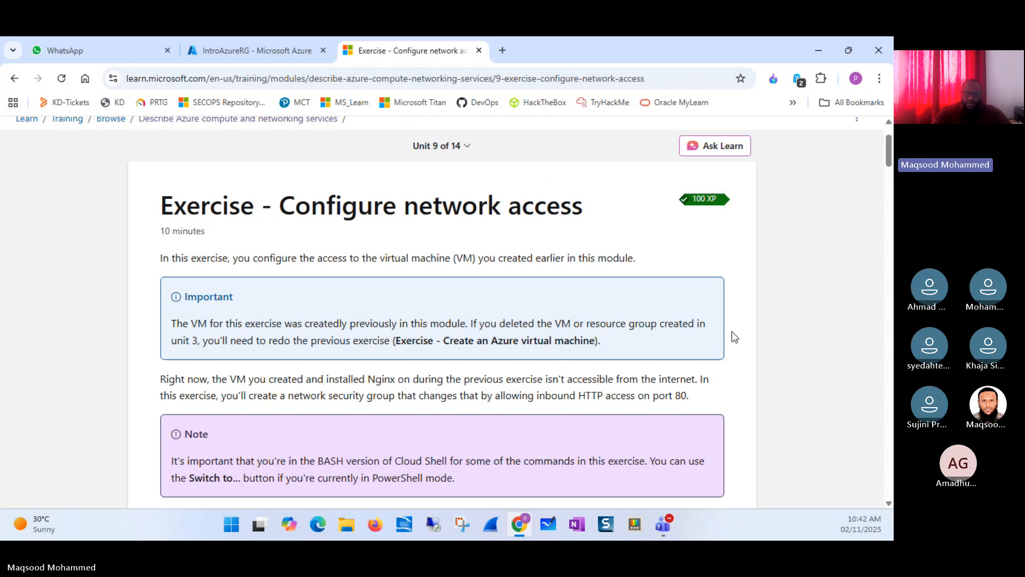
pyautogui.scroll(-3, 196, 280)
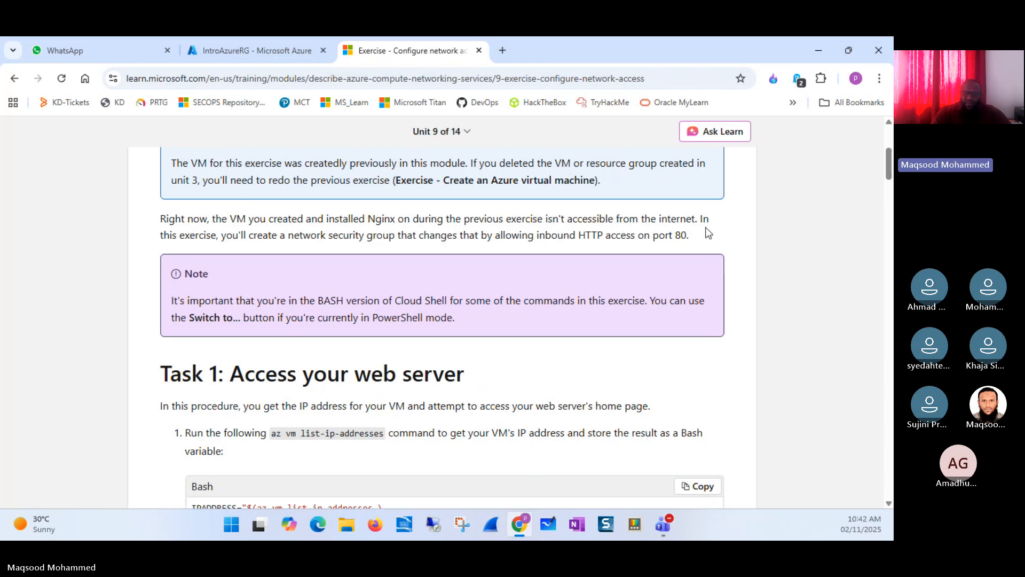
pyautogui.moveTo(702, 219); pyautogui.dragTo(710, 236)
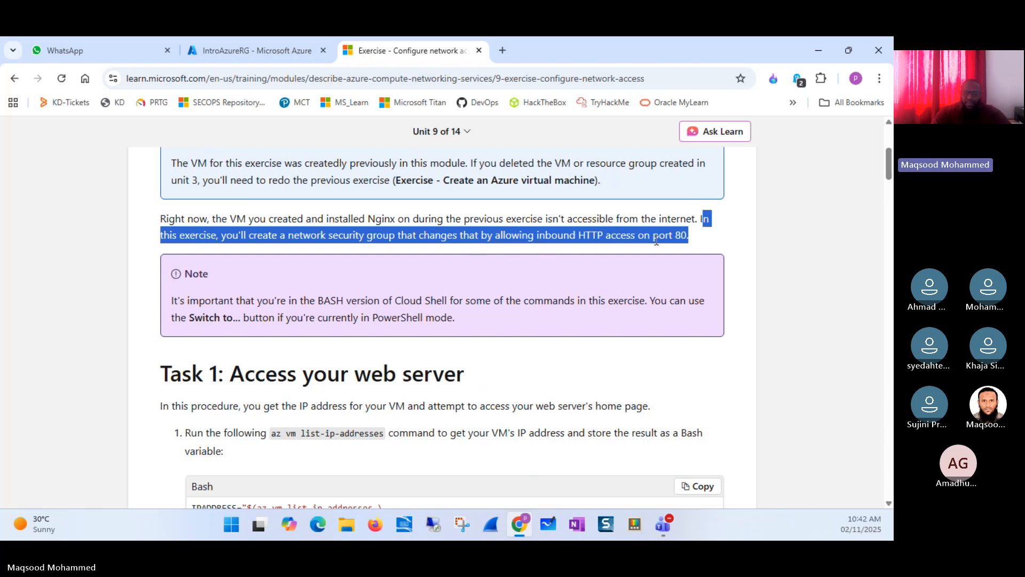
pyautogui.tripleClick(213, 303)
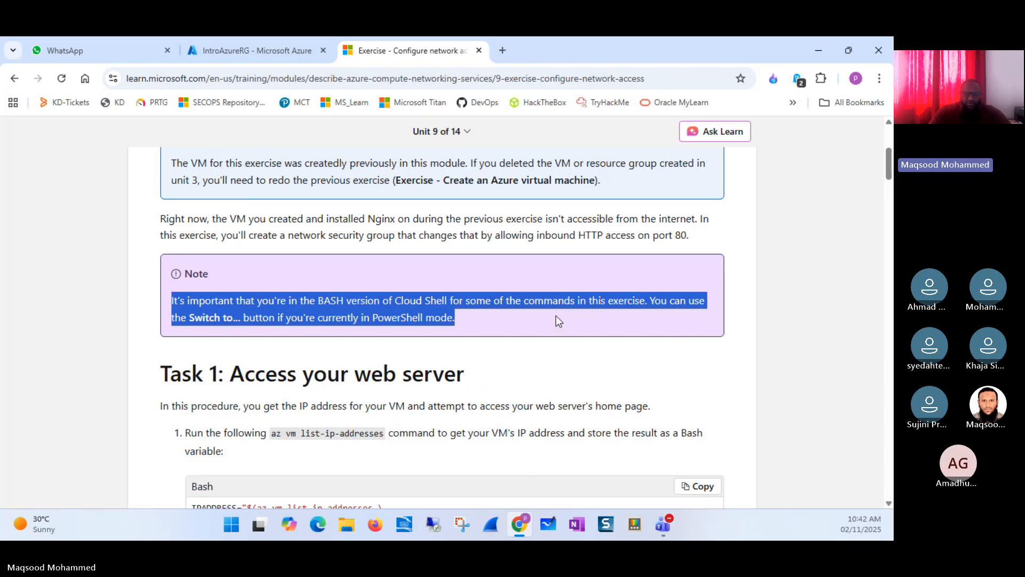
pyautogui.click(657, 321)
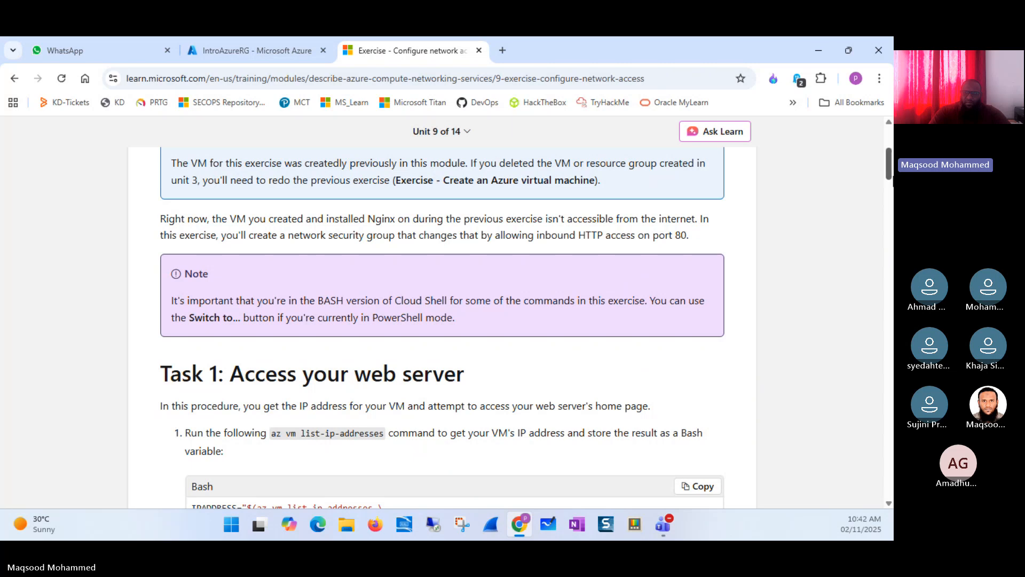
pyautogui.moveTo(890, 167); pyautogui.dragTo(889, 171)
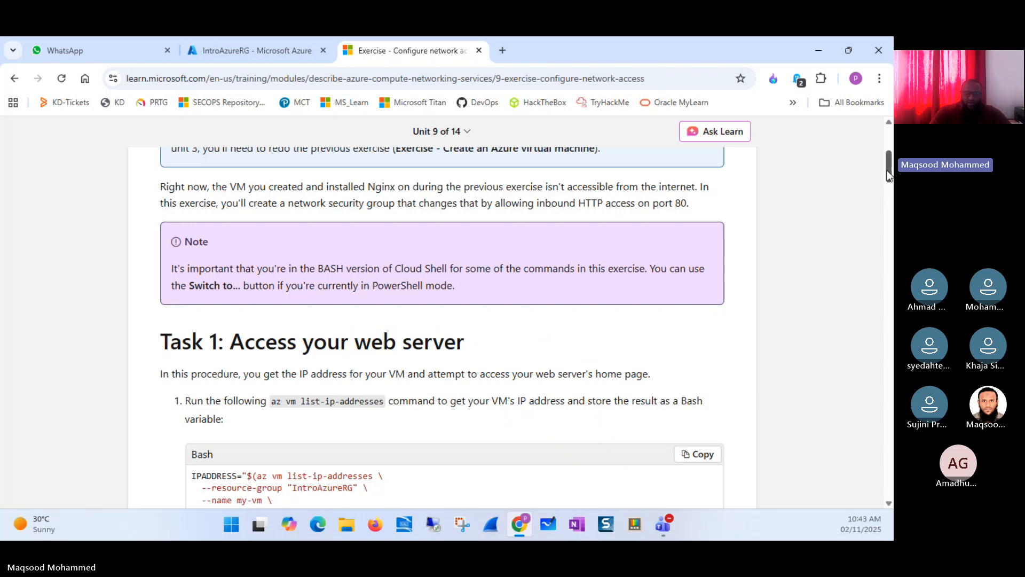
pyautogui.moveTo(889, 171); pyautogui.dragTo(889, 195)
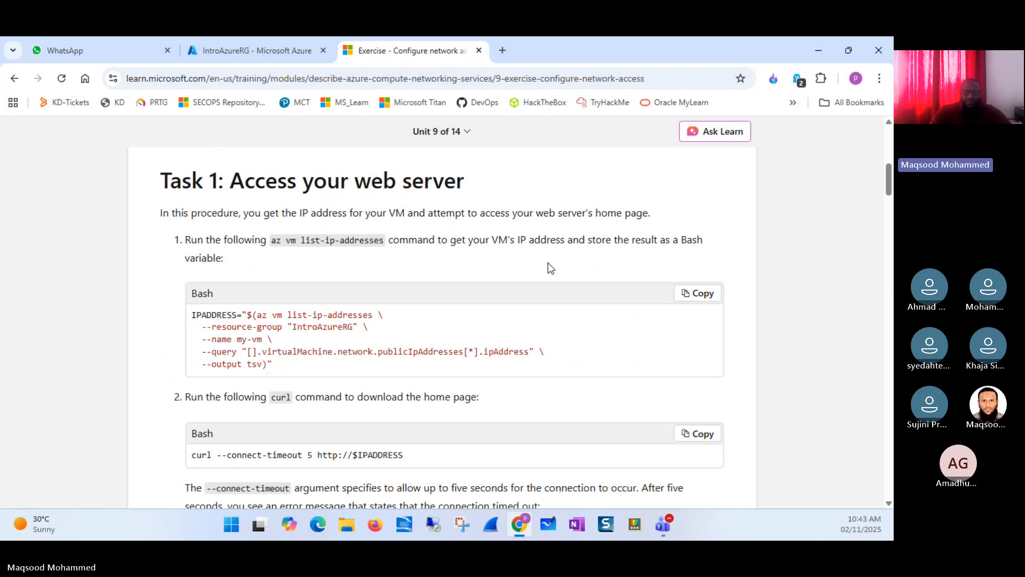
pyautogui.tripleClick(549, 210)
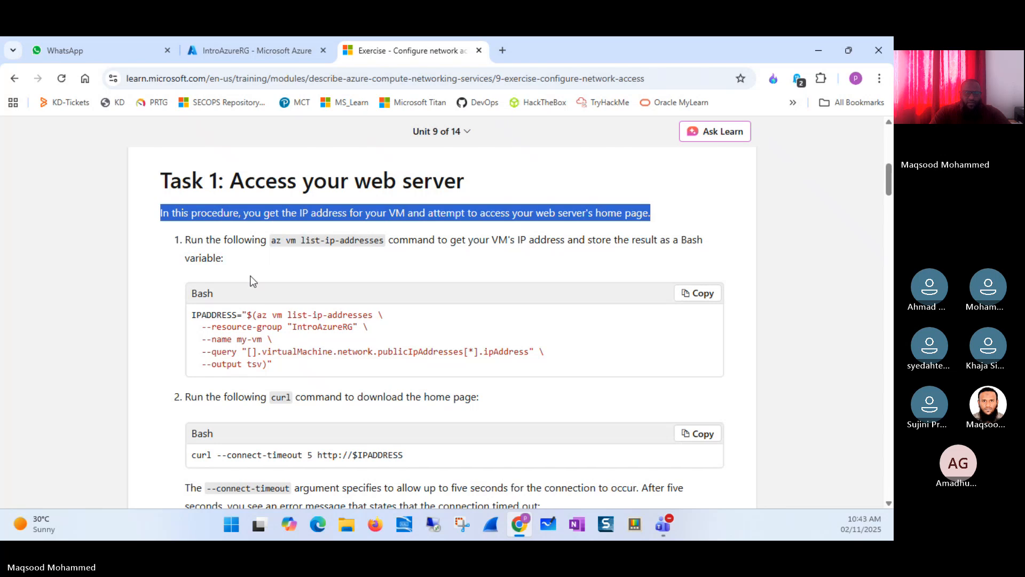
# - Minimize Cloud Shell in the Azure portal and look over the resource list of IntroAzureRG
pyautogui.click(279, 50)
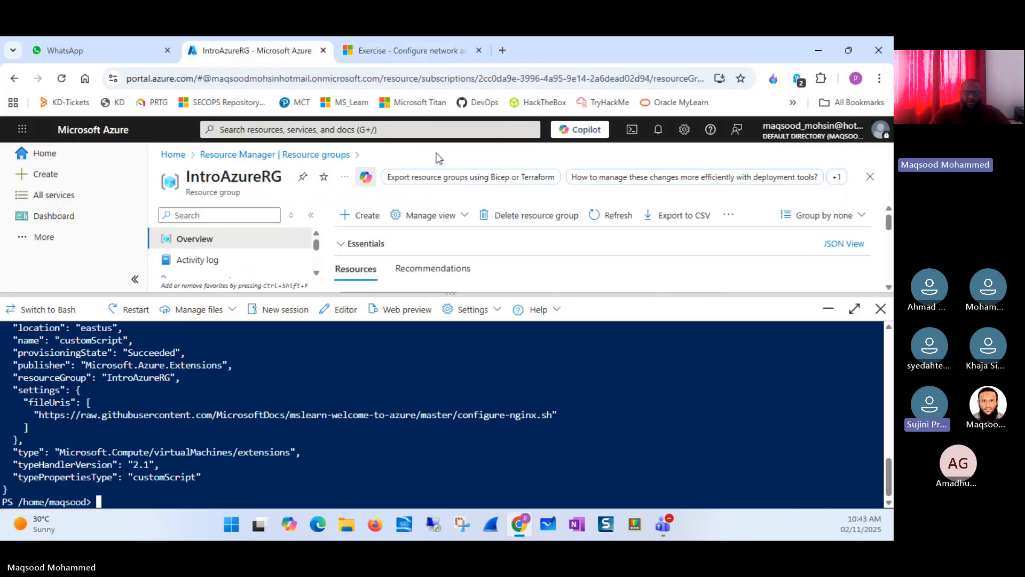
pyautogui.click(828, 309)
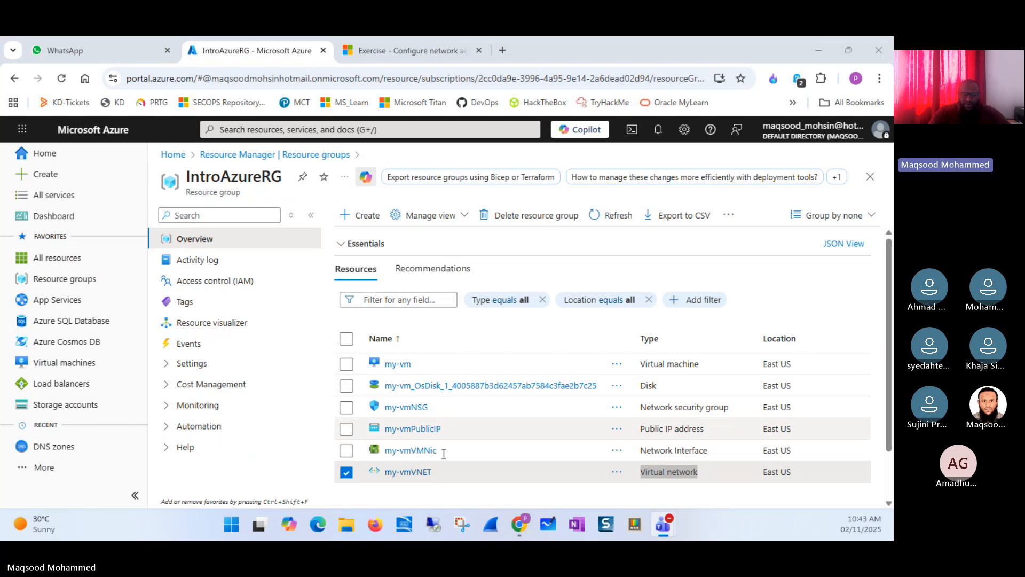
pyautogui.click(386, 53)
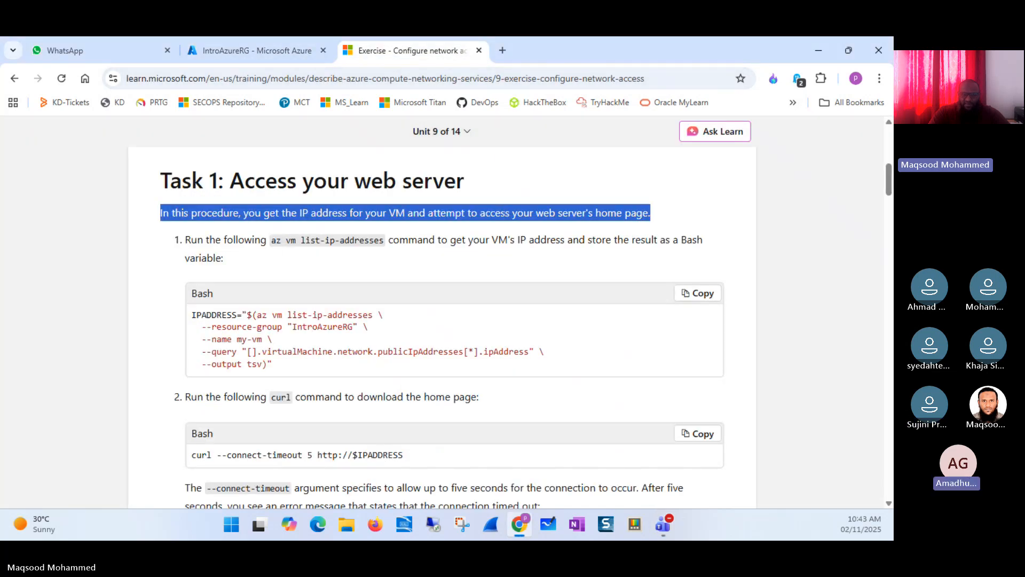
# - Check the position of the Configure network access exercise in the module's unit list and reread its introduction
pyautogui.click(453, 131)
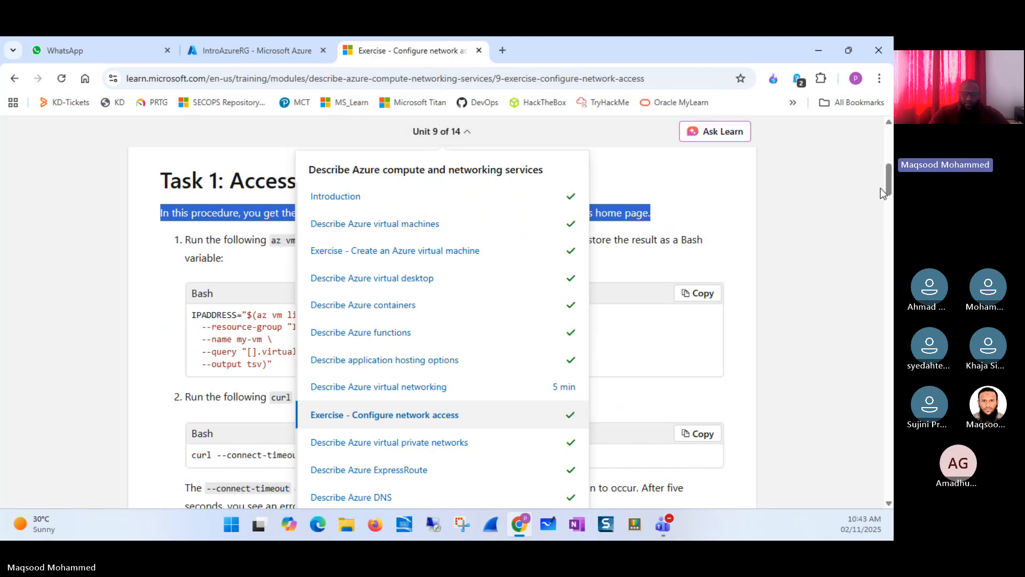
pyautogui.moveTo(886, 192); pyautogui.dragTo(888, 158)
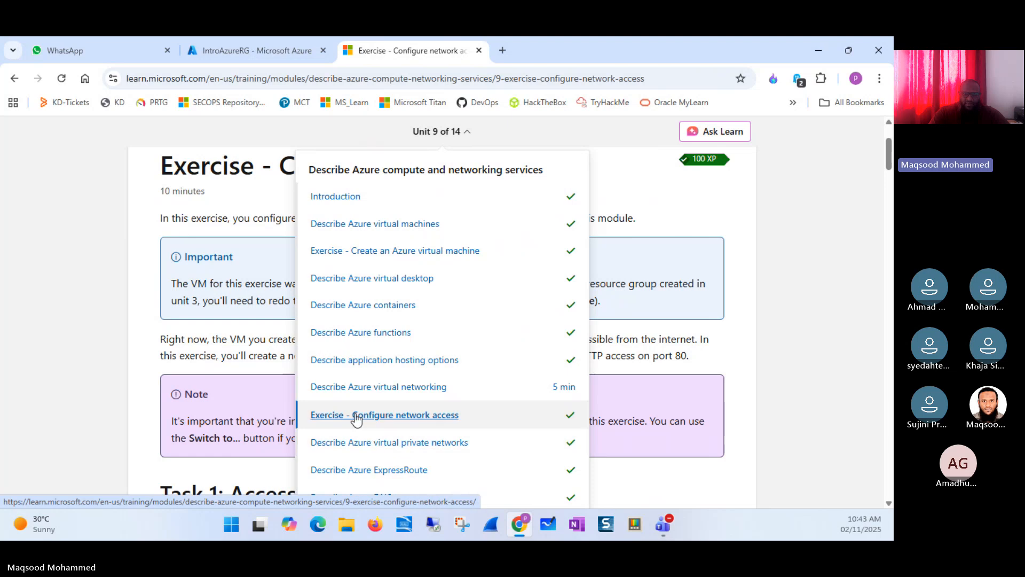
pyautogui.click(836, 367)
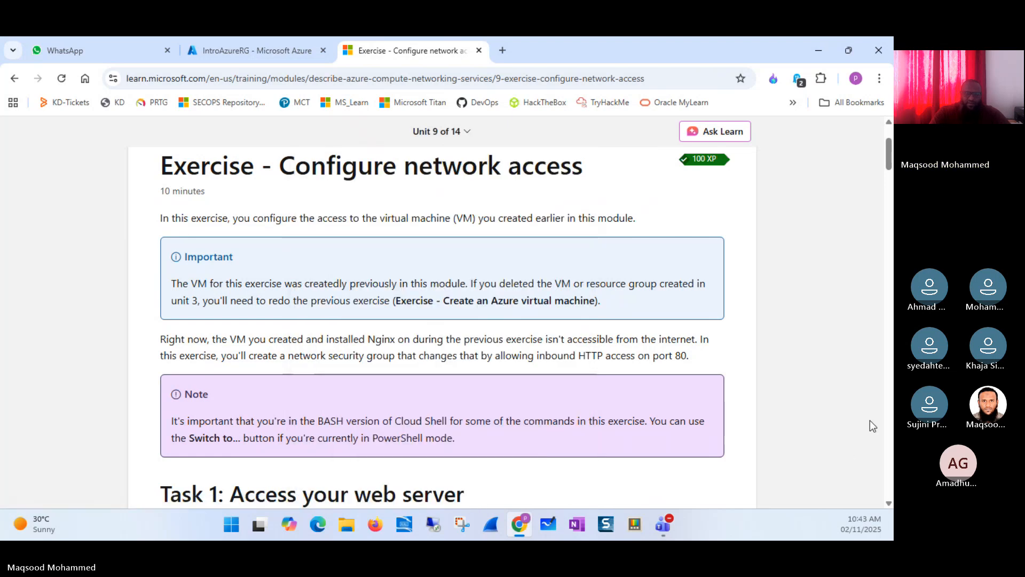
pyautogui.scroll(-1, 886, 162)
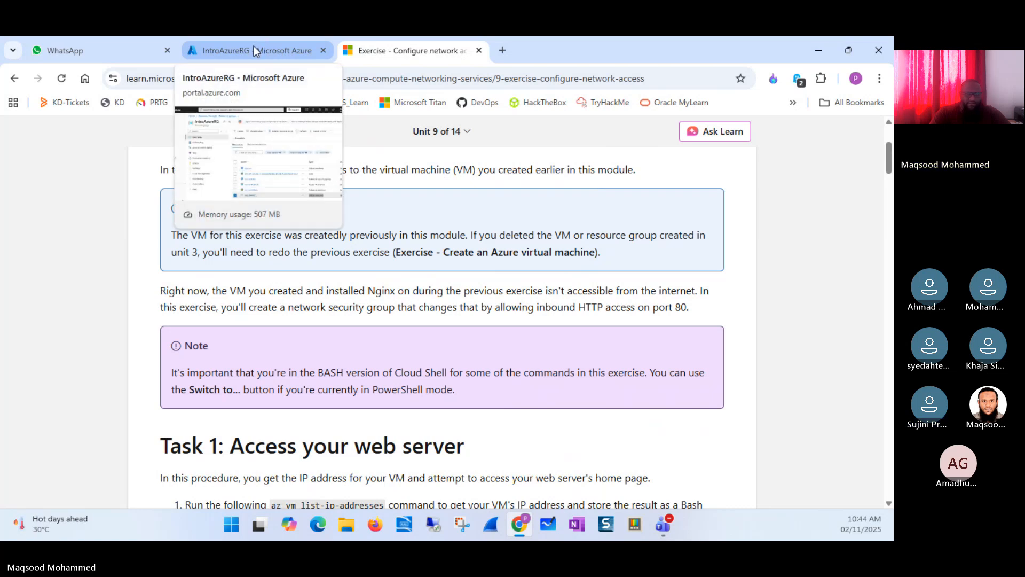
# - Open the my-vm overview from the portal's virtual machines list and check its primary NIC public IP
pyautogui.click(255, 46)
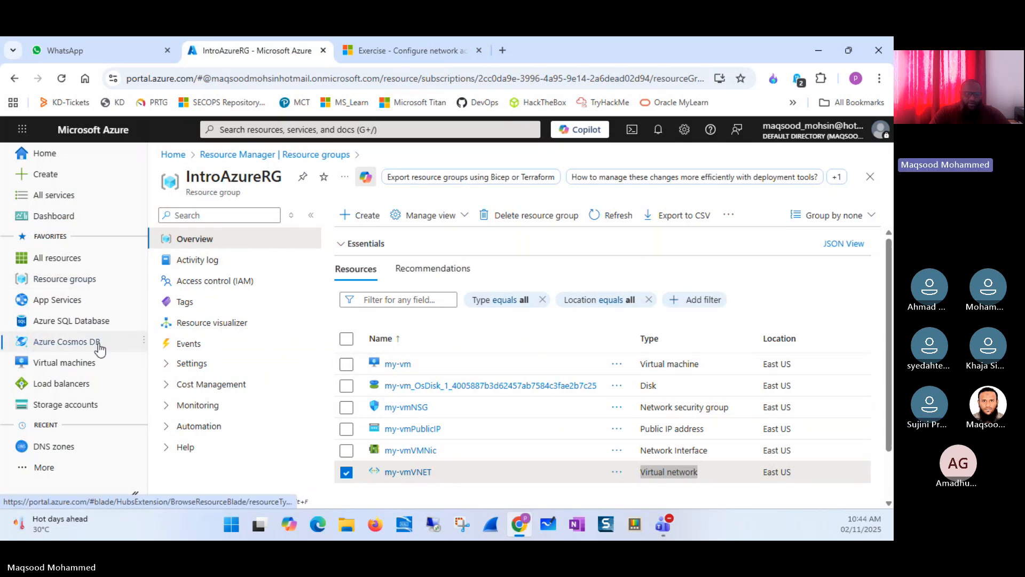
pyautogui.click(73, 365)
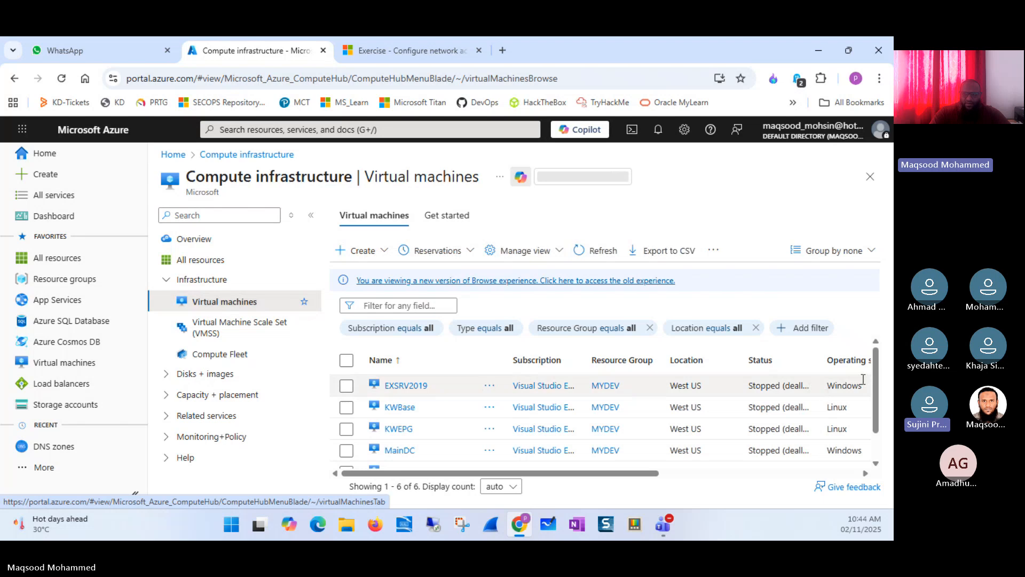
pyautogui.moveTo(873, 374); pyautogui.dragTo(876, 415)
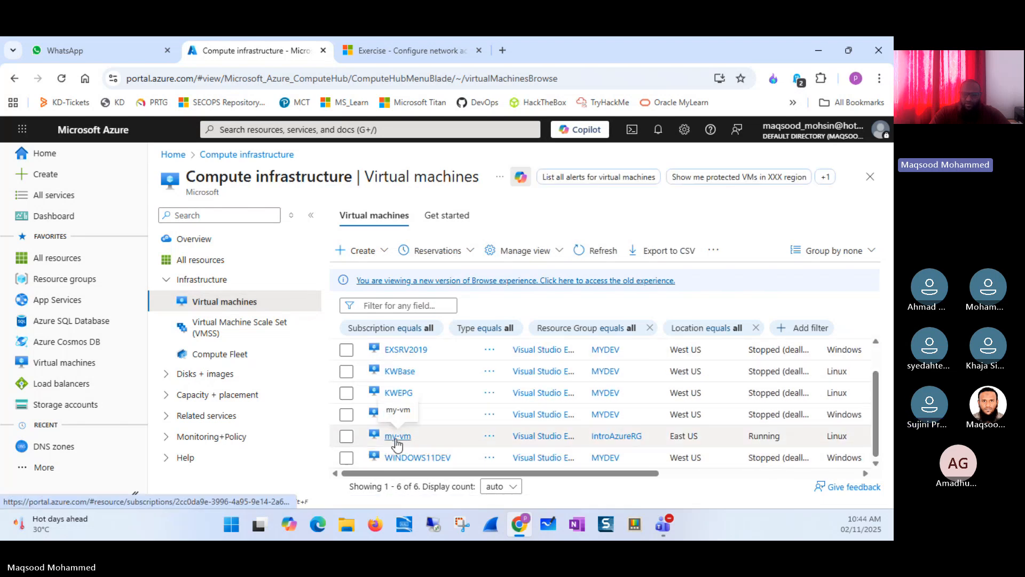
pyautogui.click(397, 436)
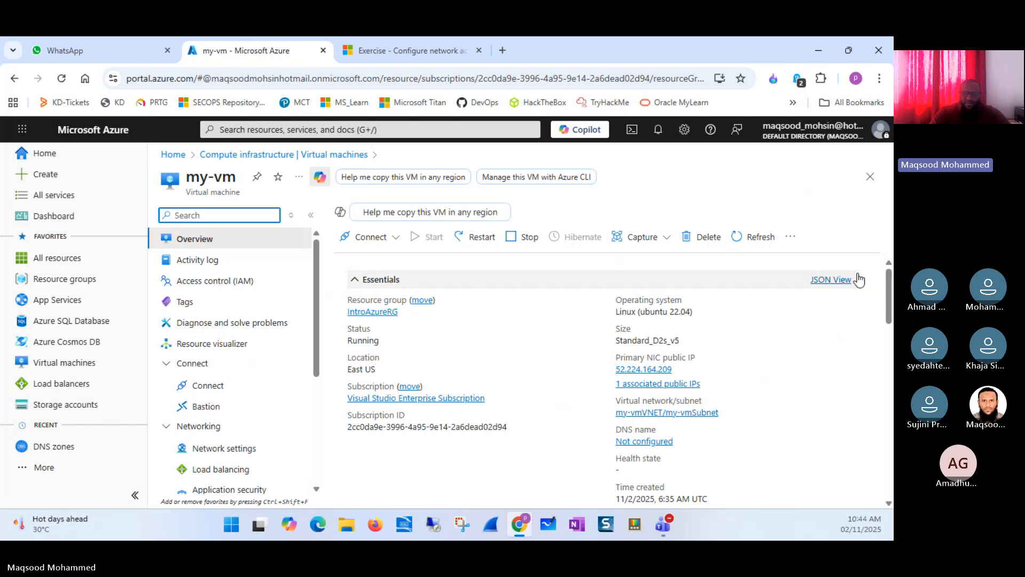
pyautogui.moveTo(616, 358); pyautogui.dragTo(696, 360)
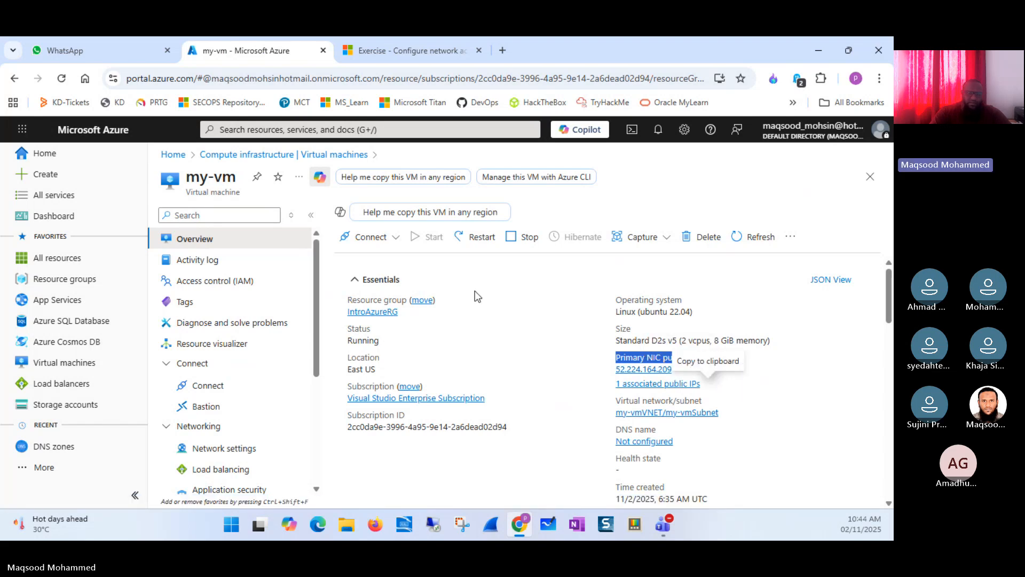
pyautogui.click(883, 295)
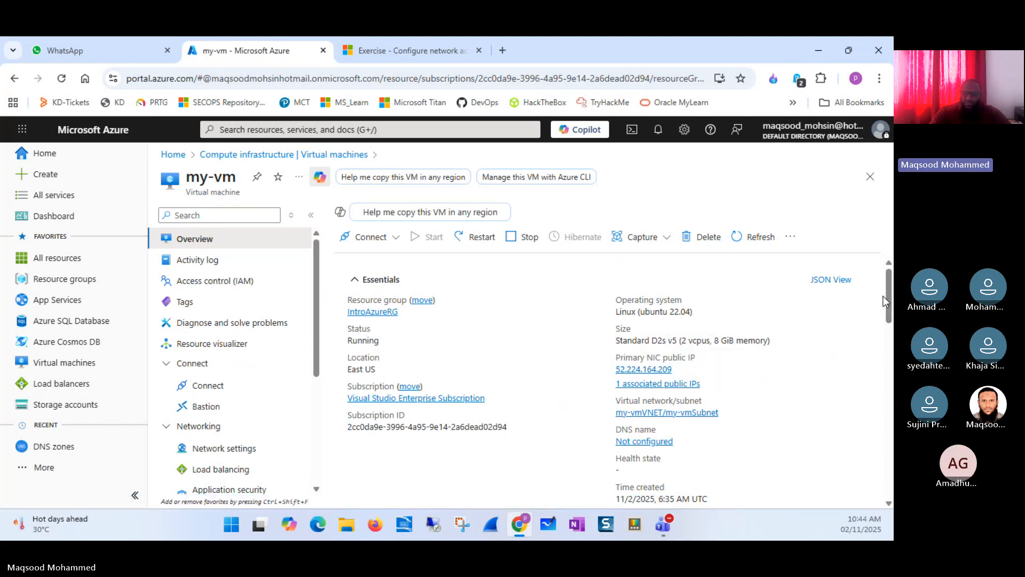
pyautogui.moveTo(888, 304)
pyautogui.mouseDown()
pyautogui.moveTo(889, 339)
pyautogui.moveTo(882, 298)
pyautogui.mouseUp()
# - Copy the Task 1 az vm list-ip-addresses command from the exercise and try to run it in the PowerShell Cloud Shell
pyautogui.click(411, 41)
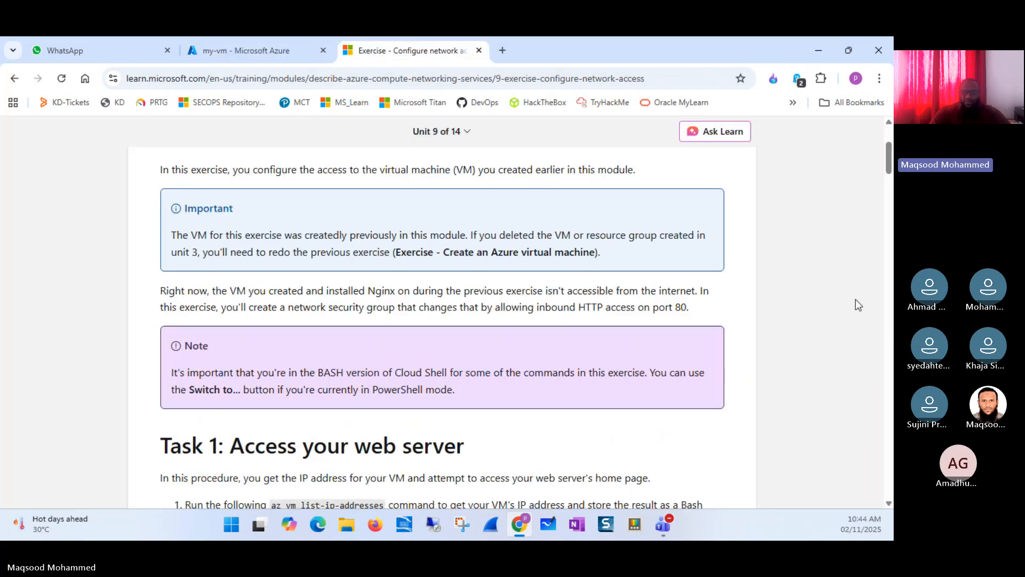
pyautogui.moveTo(890, 153); pyautogui.dragTo(893, 184)
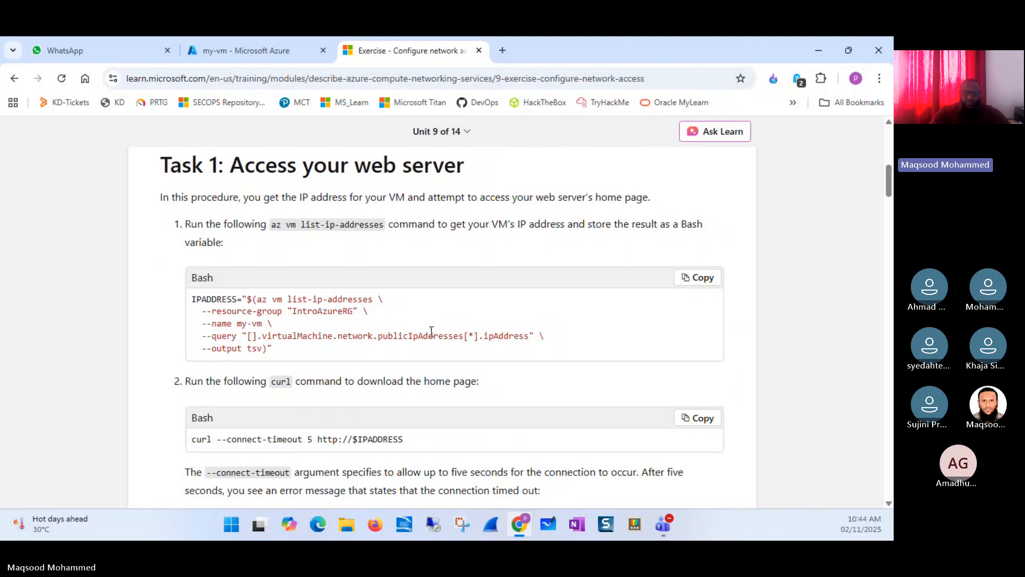
pyautogui.click(700, 282)
pyautogui.click(293, 46)
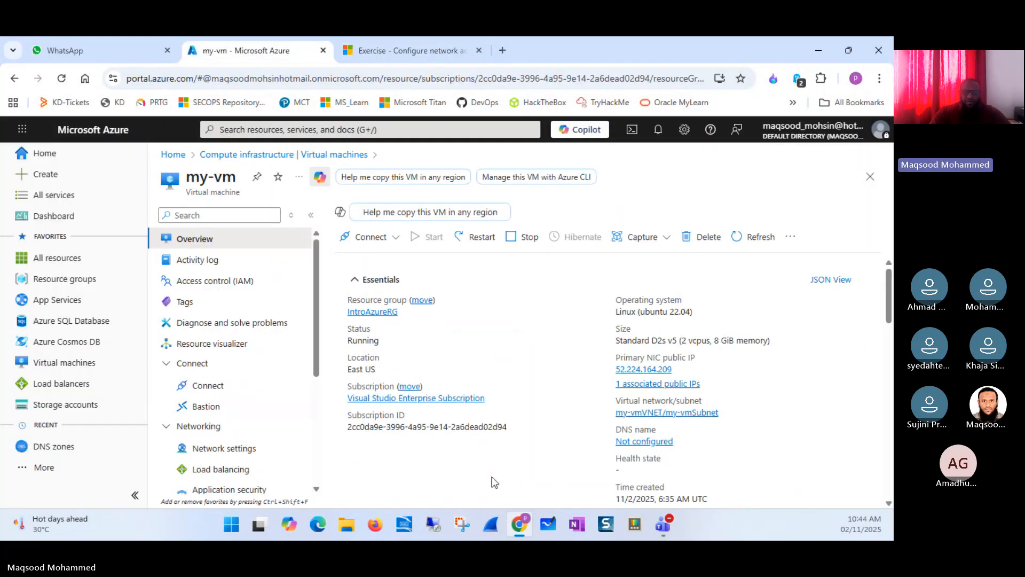
pyautogui.click(632, 129)
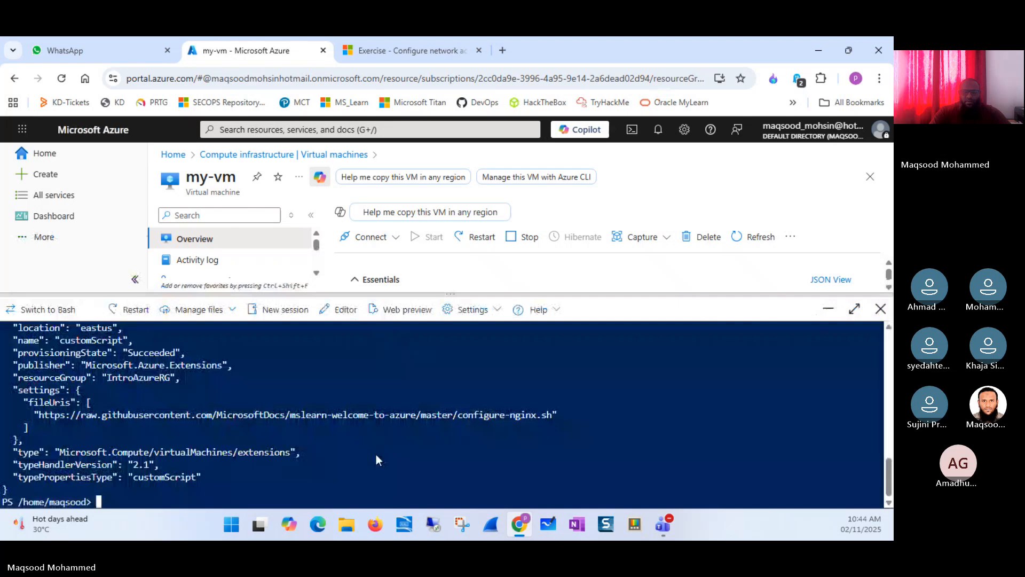
pyautogui.rightClick(376, 453)
pyautogui.click(428, 305)
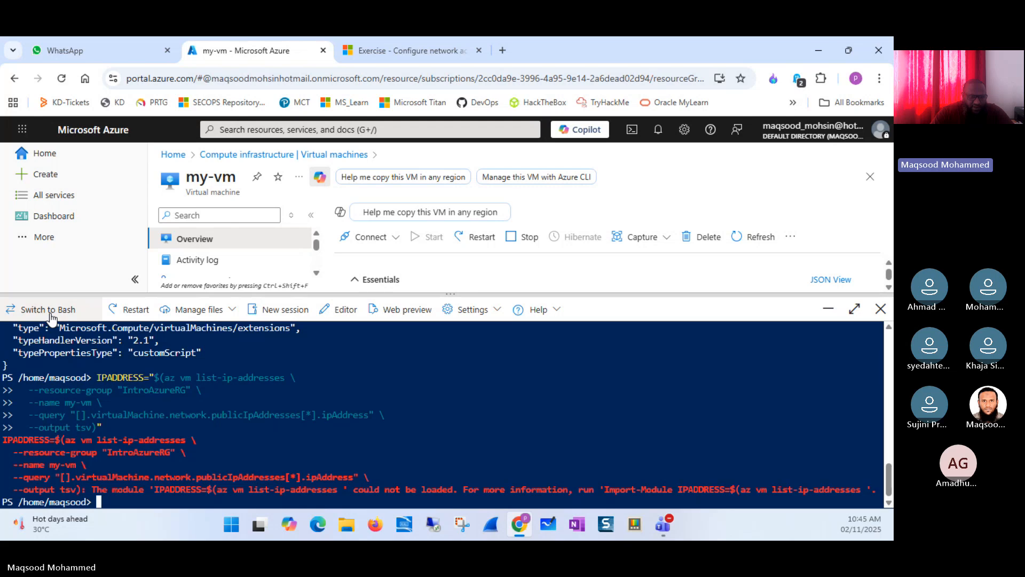
# - Check which shell the exercise's az vm list-ip-addresses code block is meant for and switch Cloud Shell to Bash
pyautogui.click(440, 50)
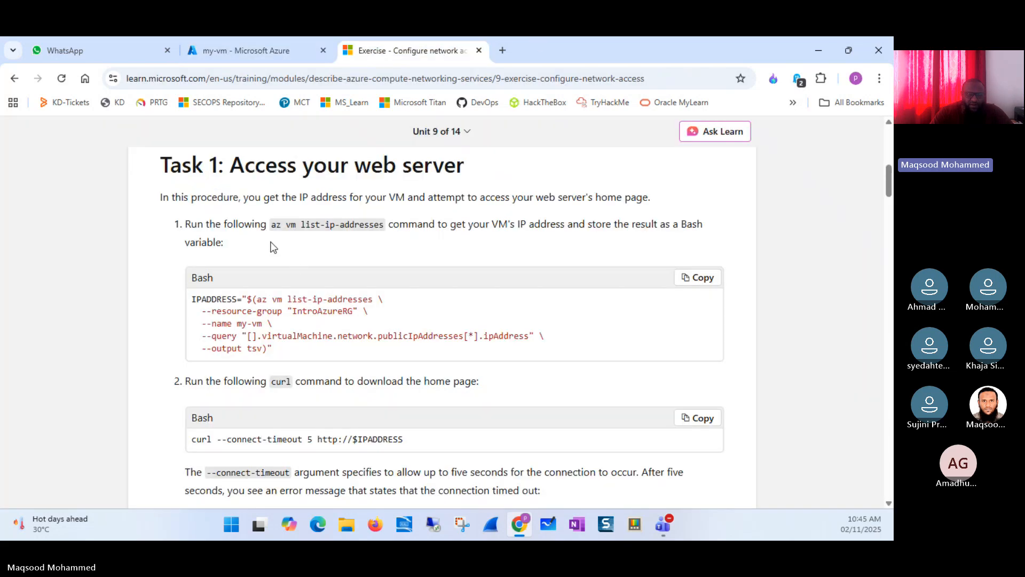
pyautogui.doubleClick(201, 278)
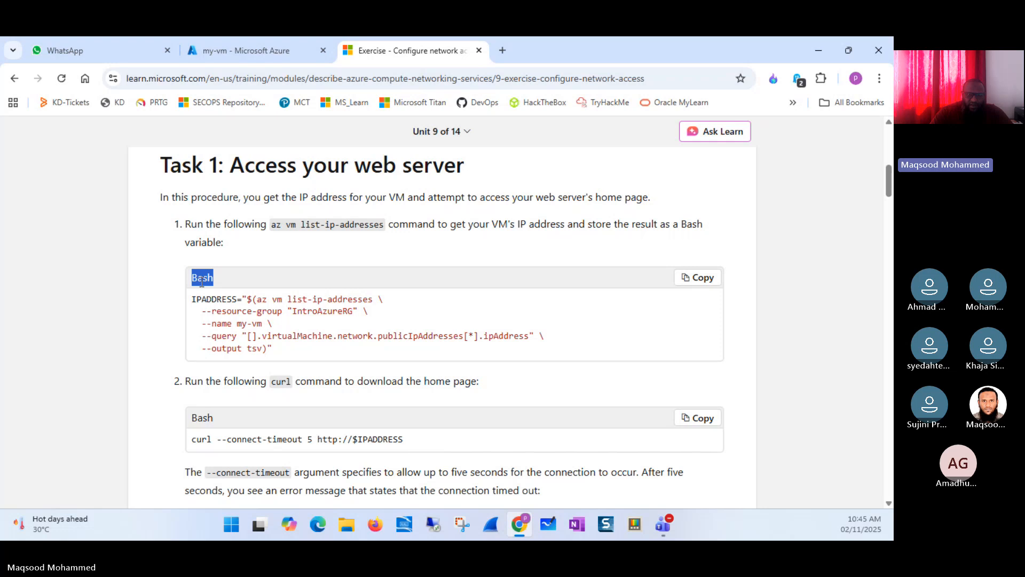
pyautogui.click(203, 281)
pyautogui.doubleClick(205, 280)
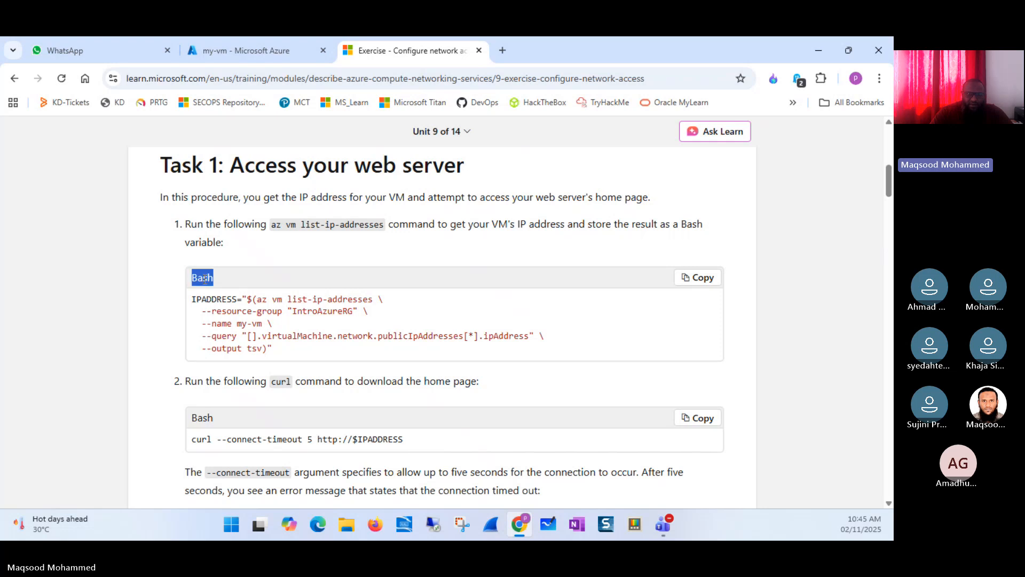
pyautogui.click(274, 45)
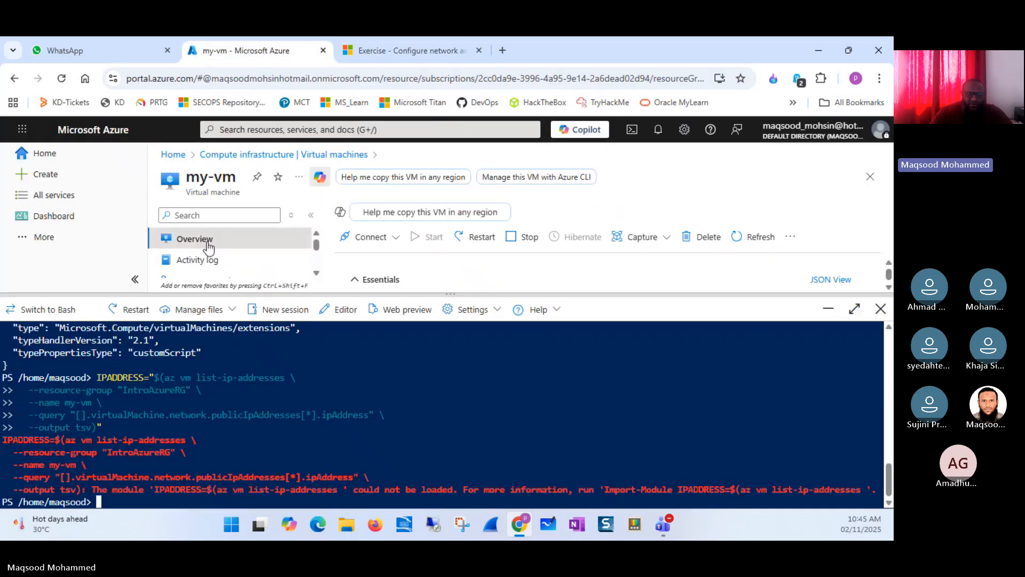
pyautogui.click(51, 310)
pyautogui.click(313, 435)
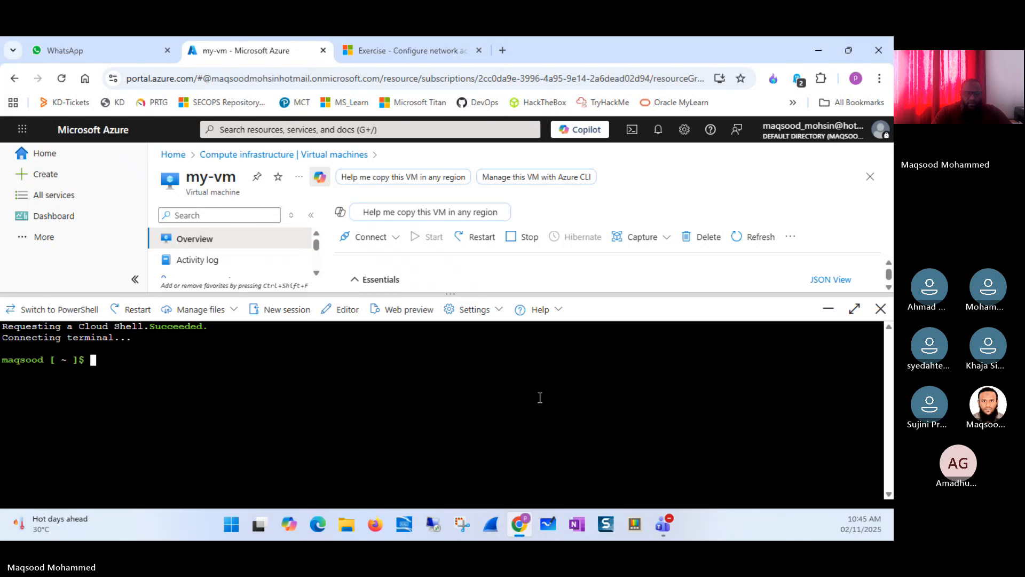
# - Run the copied az vm list-ip-addresses command in Bash to store my-vm's public IP address in the IPADDRESS variable
pyautogui.moveTo(88, 359); pyautogui.dragTo(35, 360)
pyautogui.click(85, 359)
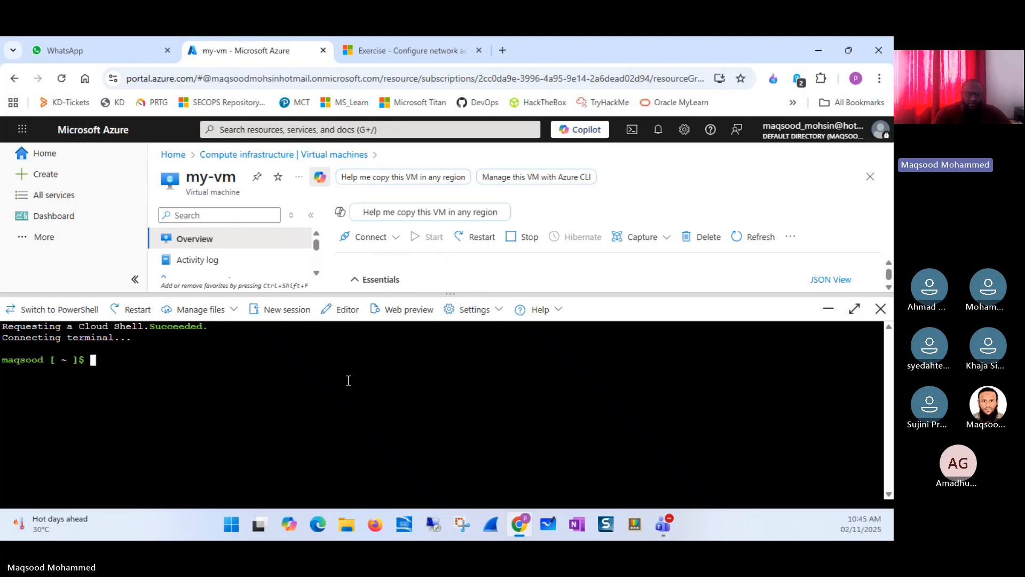
pyautogui.rightClick(263, 366)
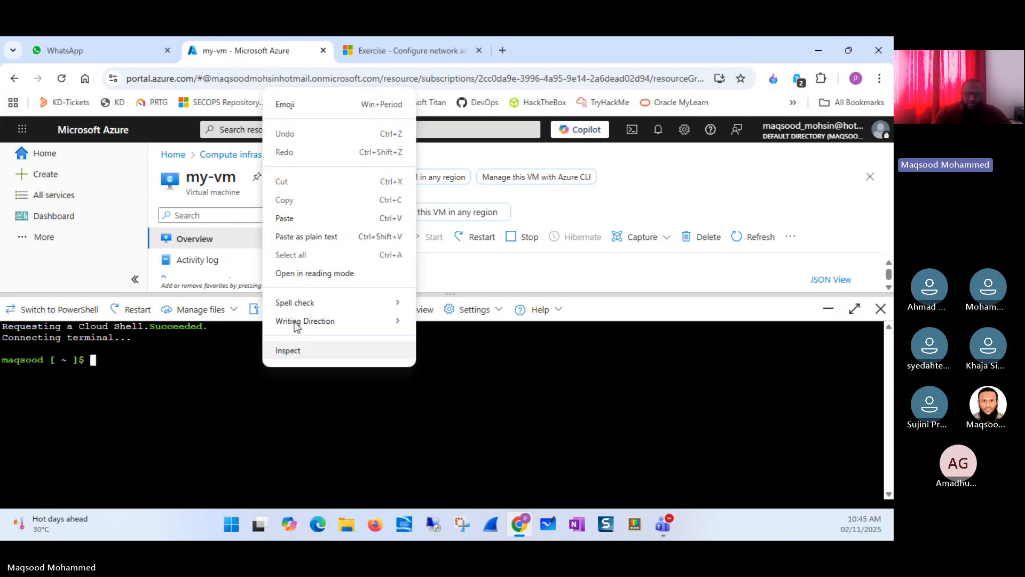
pyautogui.click(288, 218)
pyautogui.press('Return')
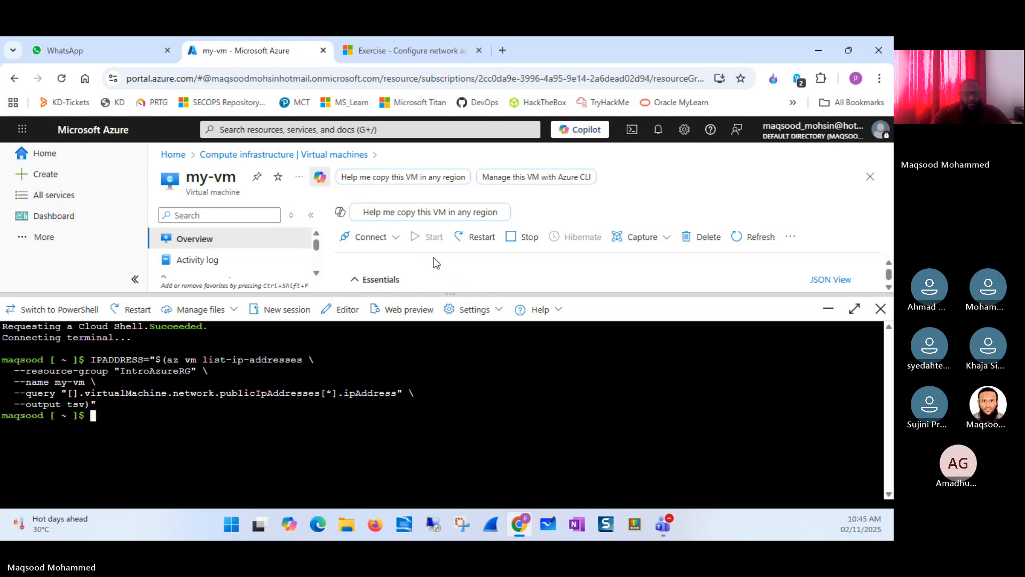
# - Examine the parts of the Task 1 IPADDRESS command: the variable, az vm list-ip-addresses, resource group, VM name, query and output format
pyautogui.click(427, 46)
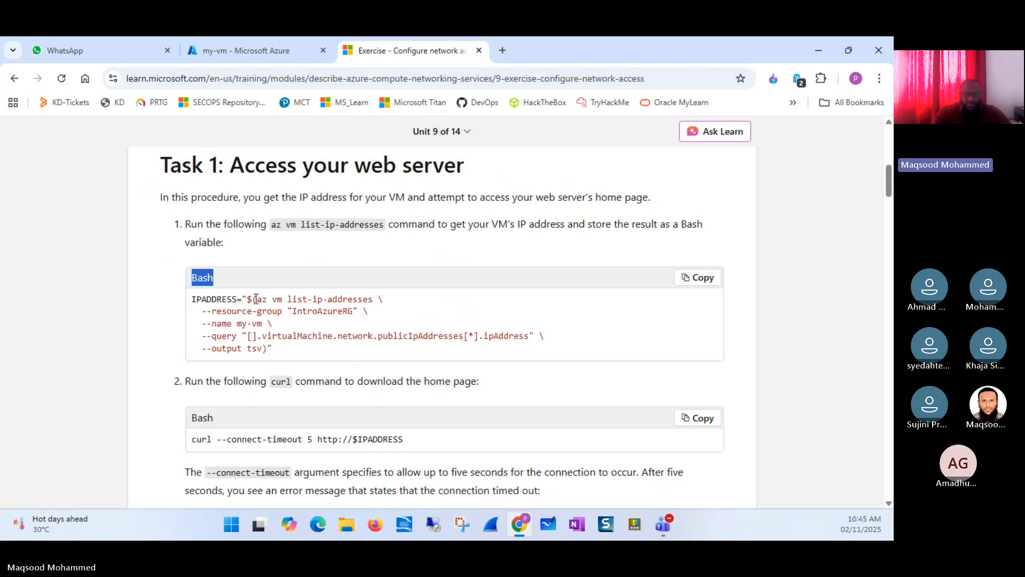
pyautogui.moveTo(257, 299); pyautogui.dragTo(340, 297)
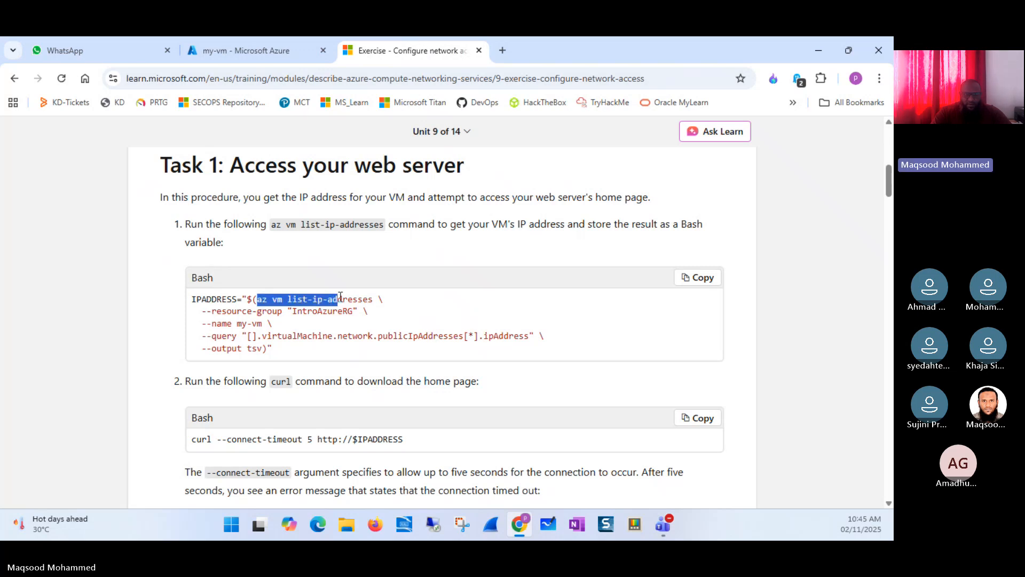
pyautogui.click(330, 302)
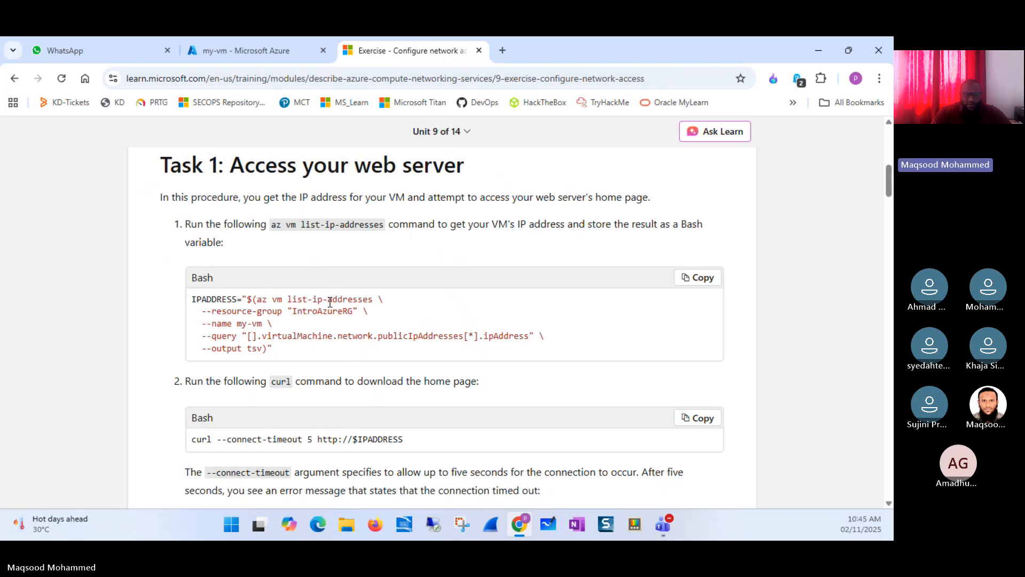
pyautogui.moveTo(258, 299)
pyautogui.mouseDown()
pyautogui.moveTo(300, 299)
pyautogui.moveTo(268, 299)
pyautogui.mouseUp()
pyautogui.moveTo(190, 300); pyautogui.dragTo(243, 301)
pyautogui.click(244, 302)
pyautogui.moveTo(258, 300); pyautogui.dragTo(370, 300)
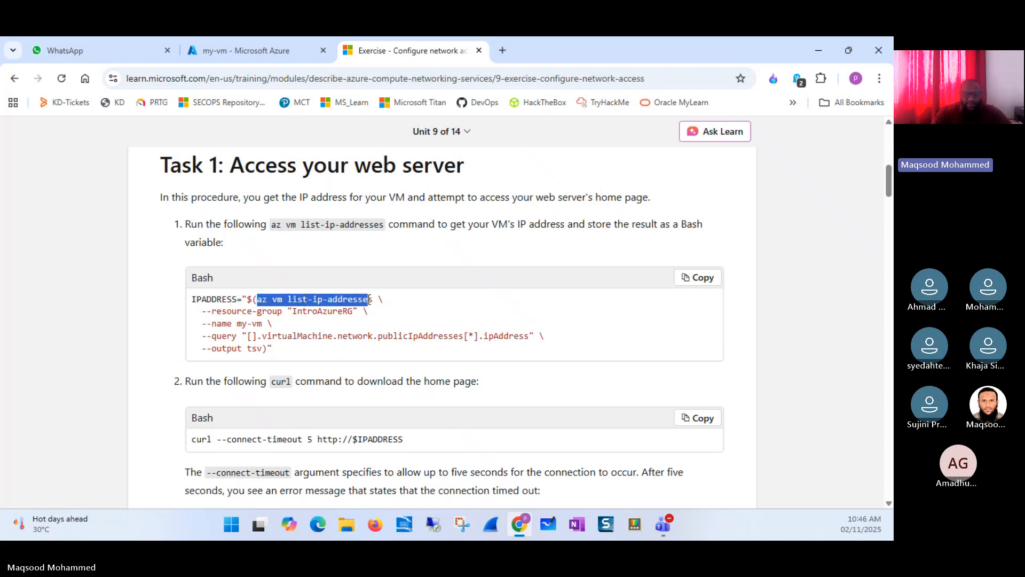
pyautogui.moveTo(212, 312); pyautogui.dragTo(356, 311)
pyautogui.click(308, 312)
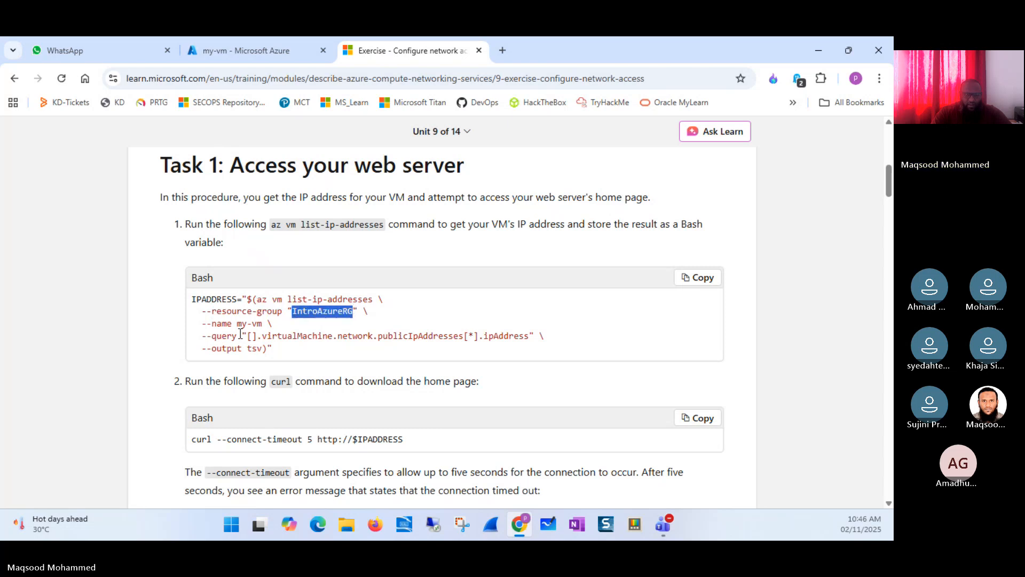
pyautogui.moveTo(237, 323); pyautogui.dragTo(259, 324)
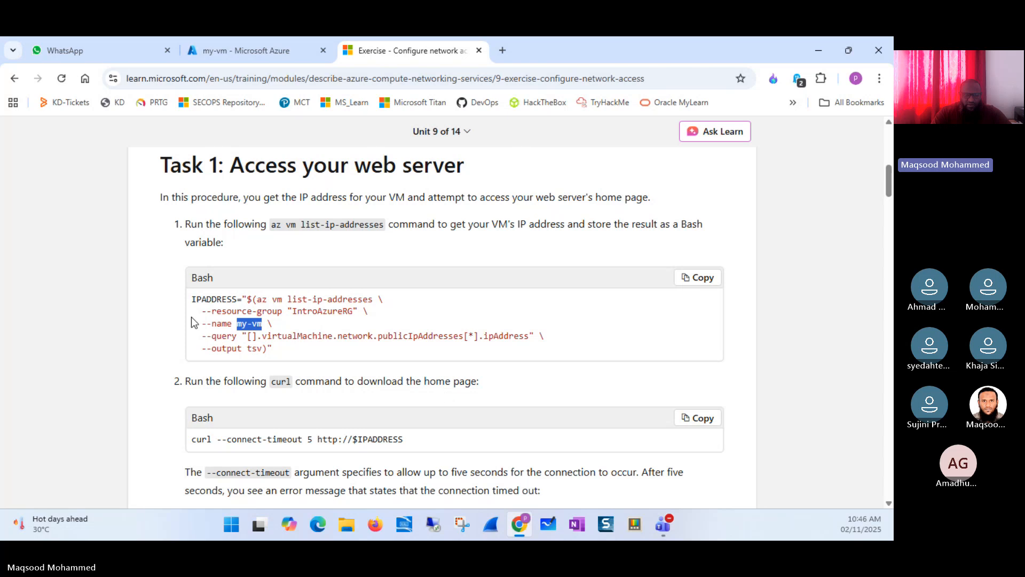
pyautogui.moveTo(264, 339); pyautogui.dragTo(380, 352)
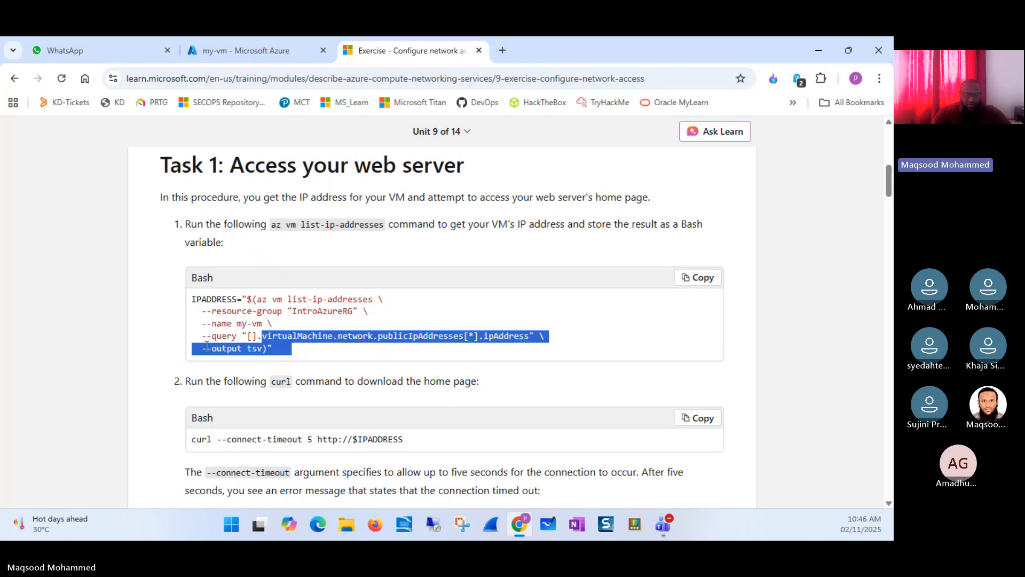
pyautogui.click(347, 354)
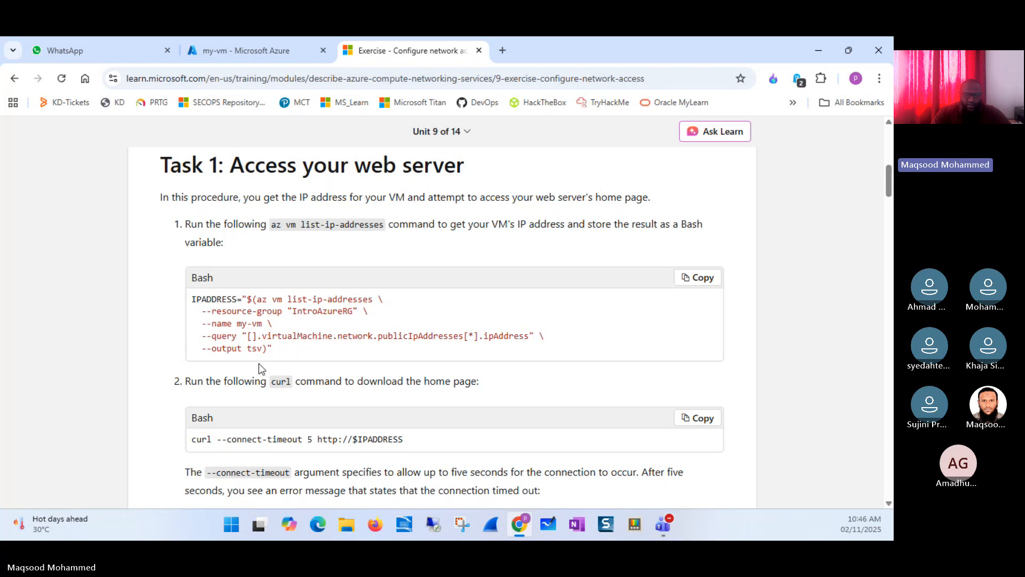
pyautogui.doubleClick(231, 352)
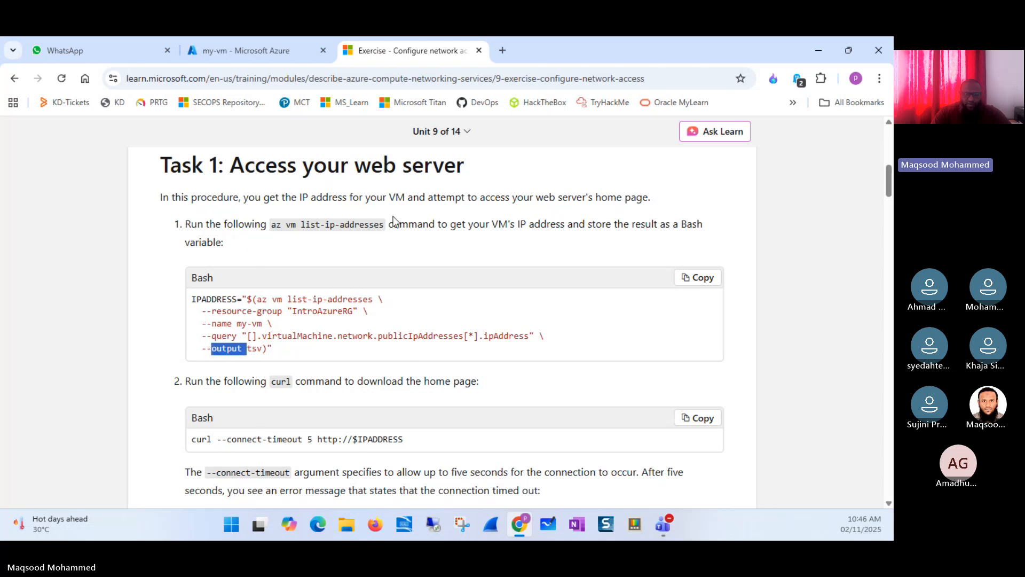
pyautogui.click(441, 354)
pyautogui.scroll(-1, 889, 190)
pyautogui.moveTo(889, 189); pyautogui.dragTo(890, 197)
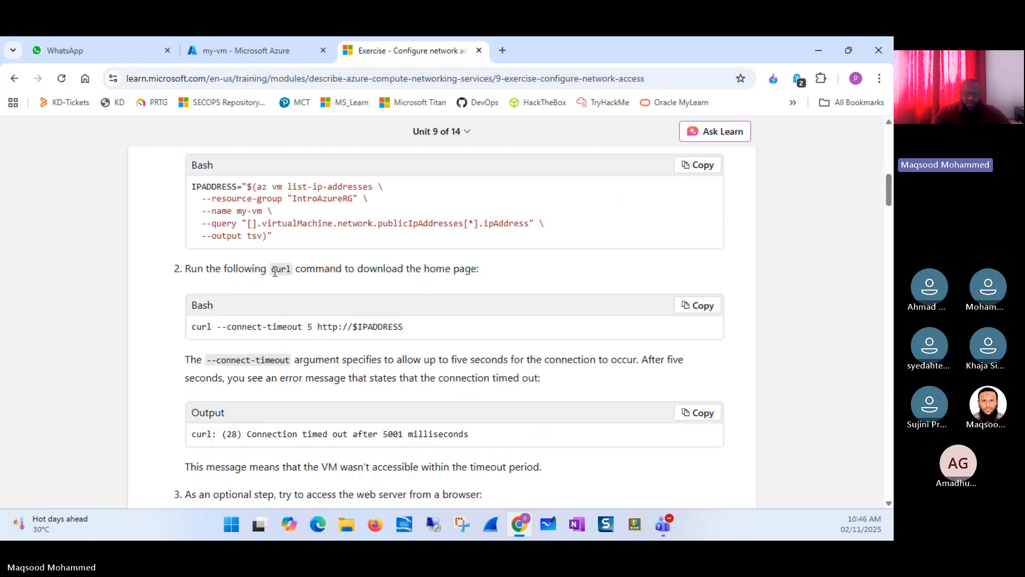
pyautogui.tripleClick(358, 264)
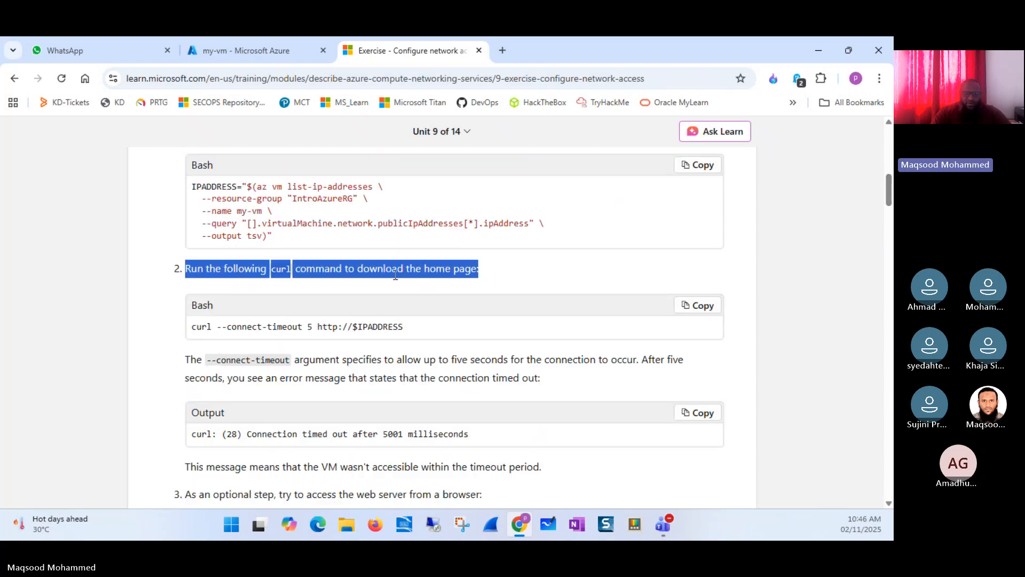
pyautogui.click(641, 289)
pyautogui.click(700, 306)
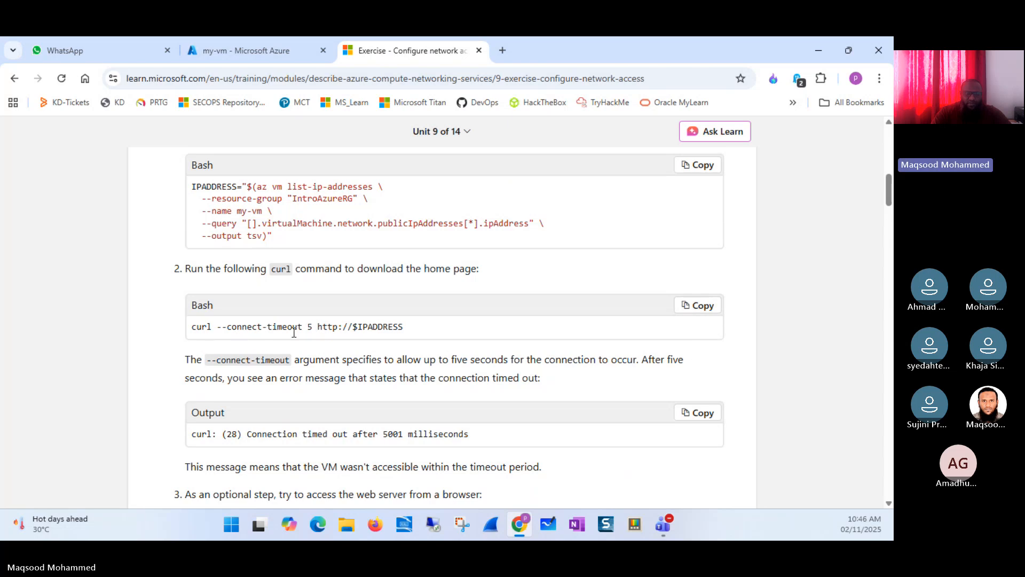
pyautogui.click(261, 43)
pyautogui.rightClick(476, 402)
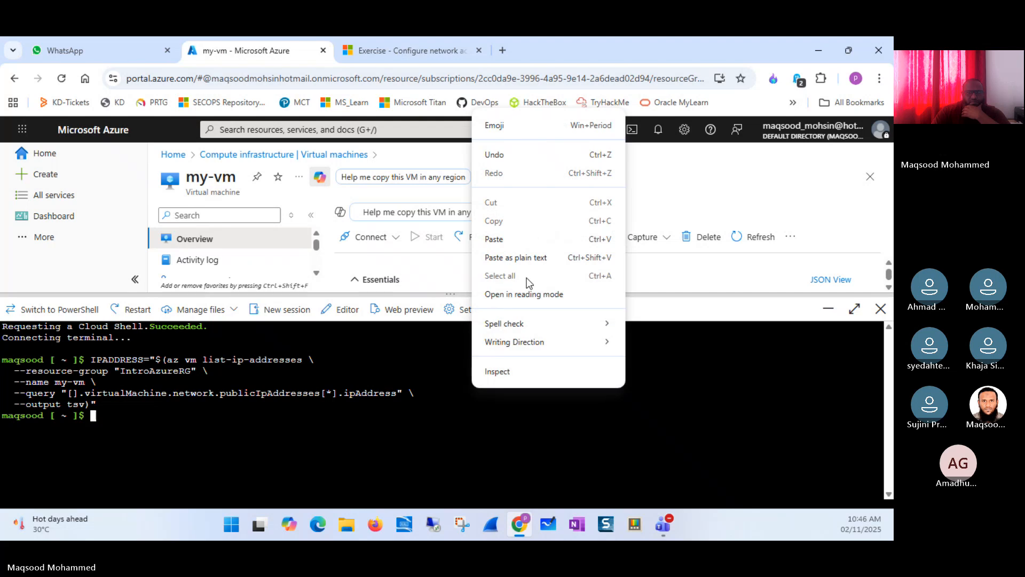
pyautogui.click(508, 238)
pyautogui.press('Return')
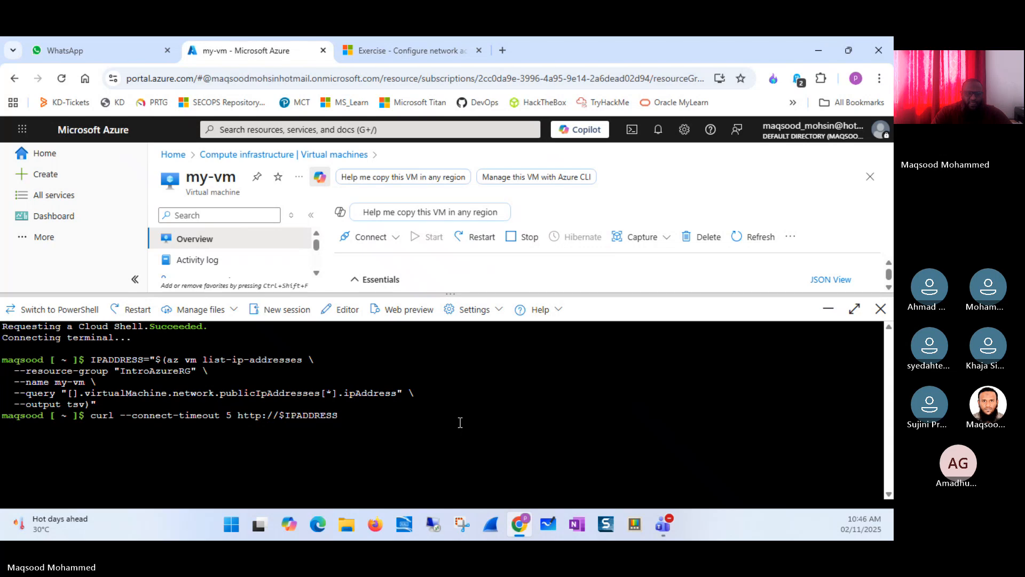
pyautogui.click(402, 425)
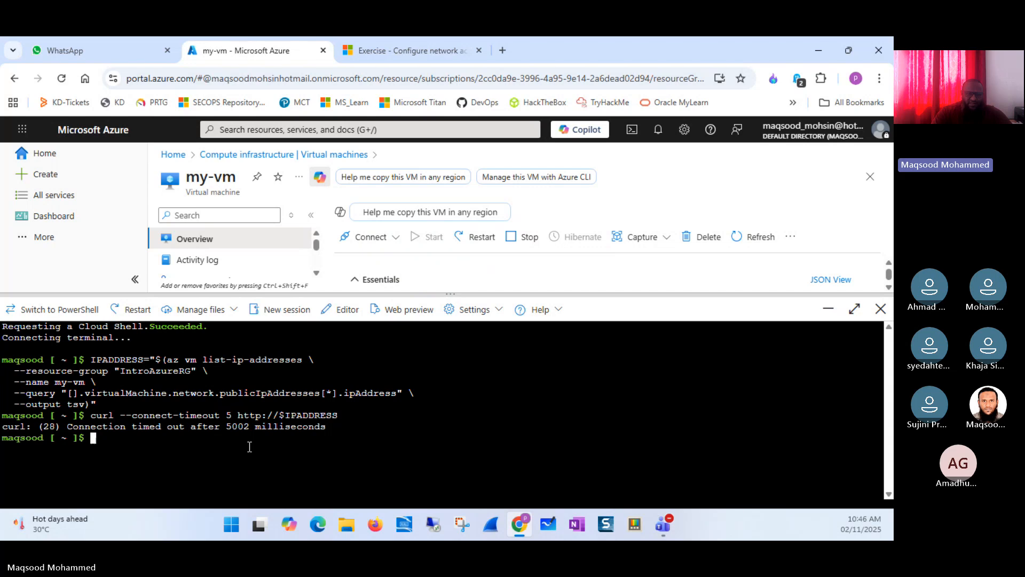
# - Open a blank browser tab, then return to the exercise and compare the curl command's $IPADDRESS with the variable's definition in step 1
pyautogui.click(507, 49)
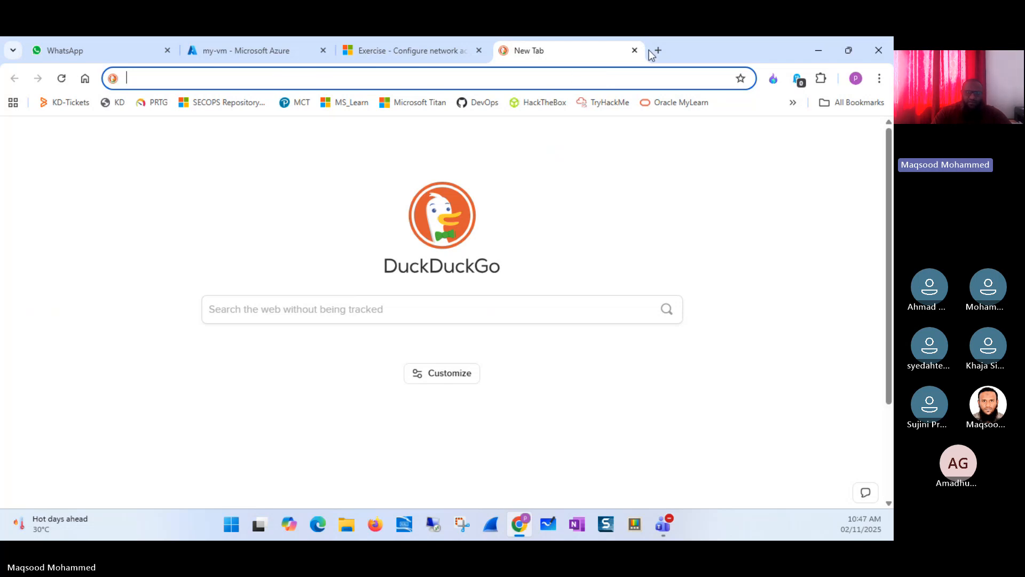
pyautogui.click(258, 52)
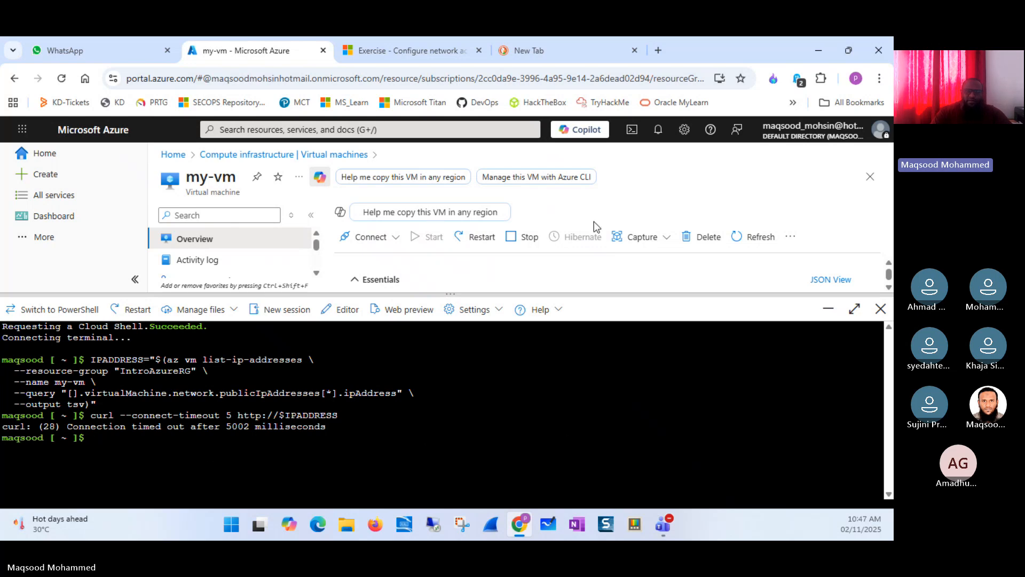
pyautogui.click(434, 56)
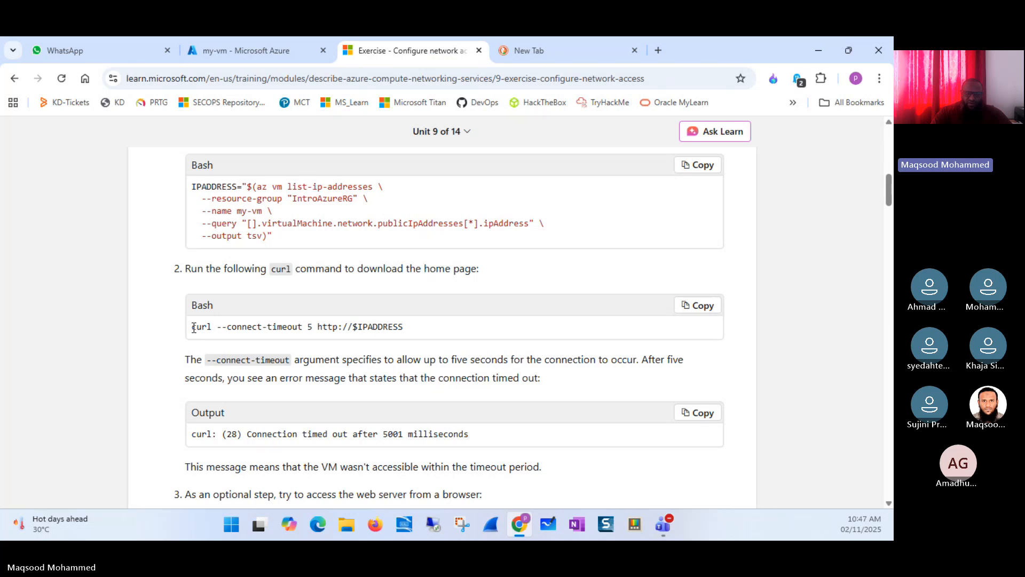
pyautogui.moveTo(193, 328); pyautogui.dragTo(325, 327)
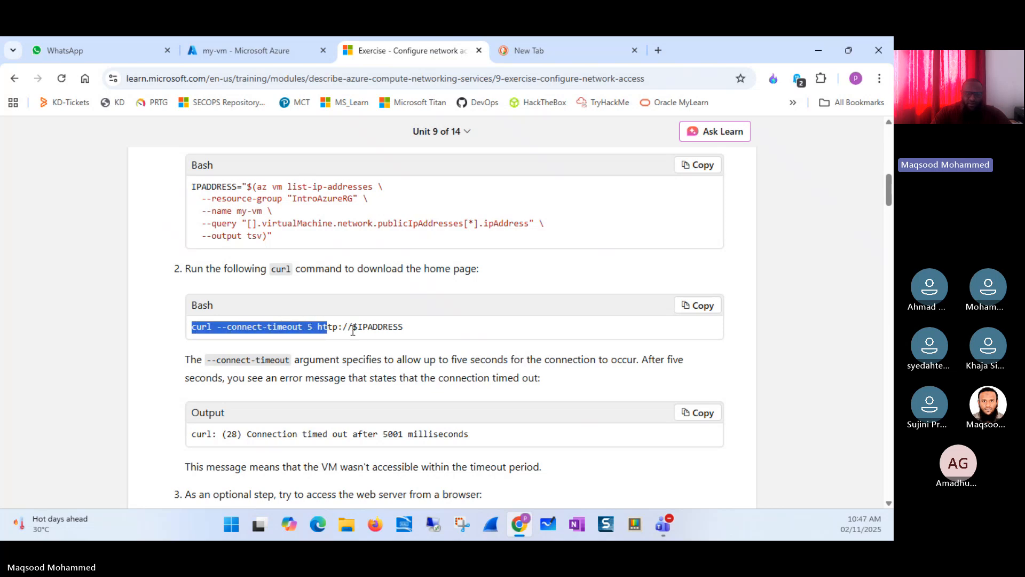
pyautogui.click(382, 332)
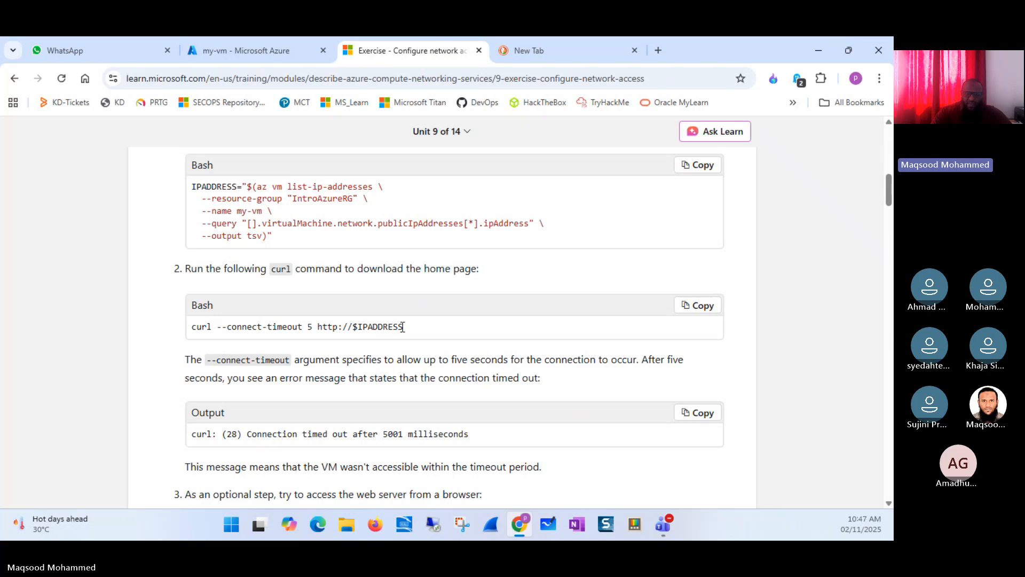
pyautogui.moveTo(403, 327); pyautogui.dragTo(359, 327)
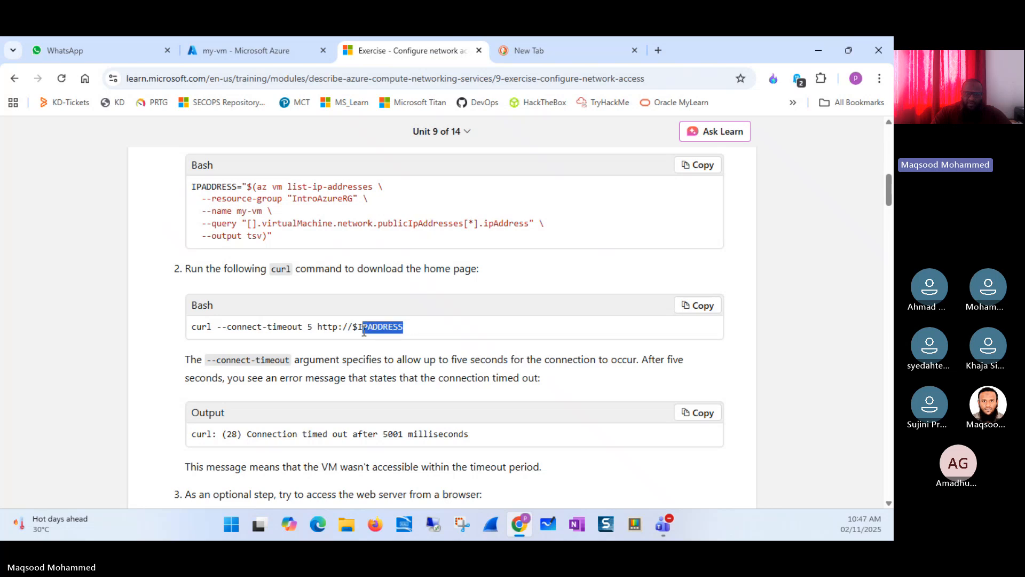
pyautogui.click(194, 188)
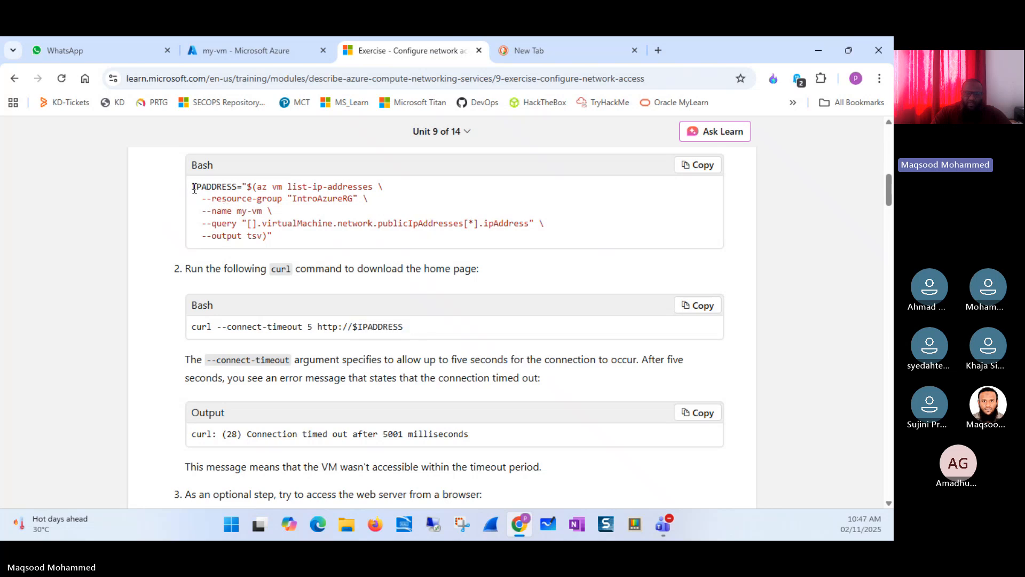
# - Compare $IPADDRESS in the exercise's curl command with the curl command and its output in Cloud Shell, returning to the exercise
pyautogui.doubleClick(376, 326)
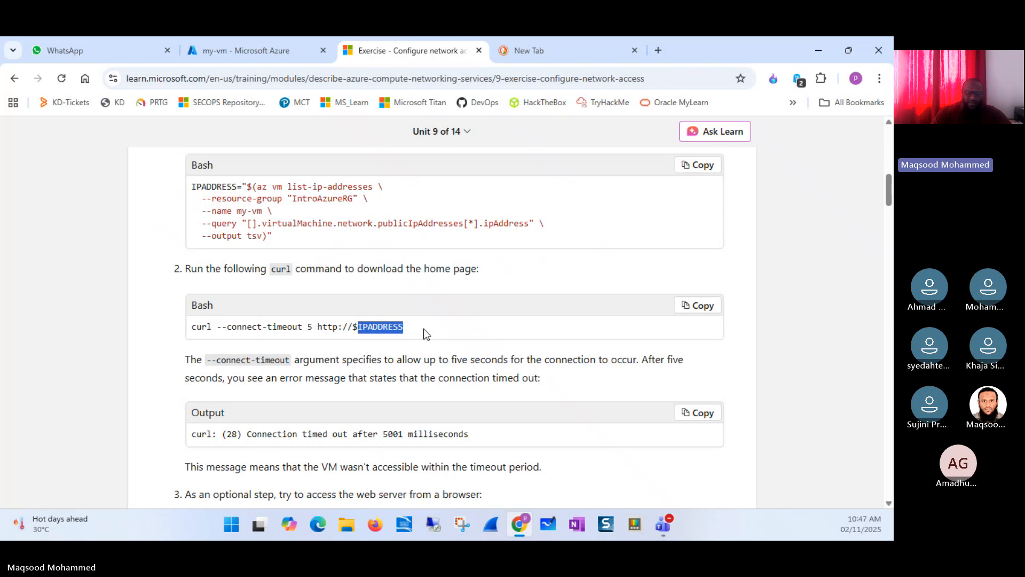
pyautogui.click(267, 53)
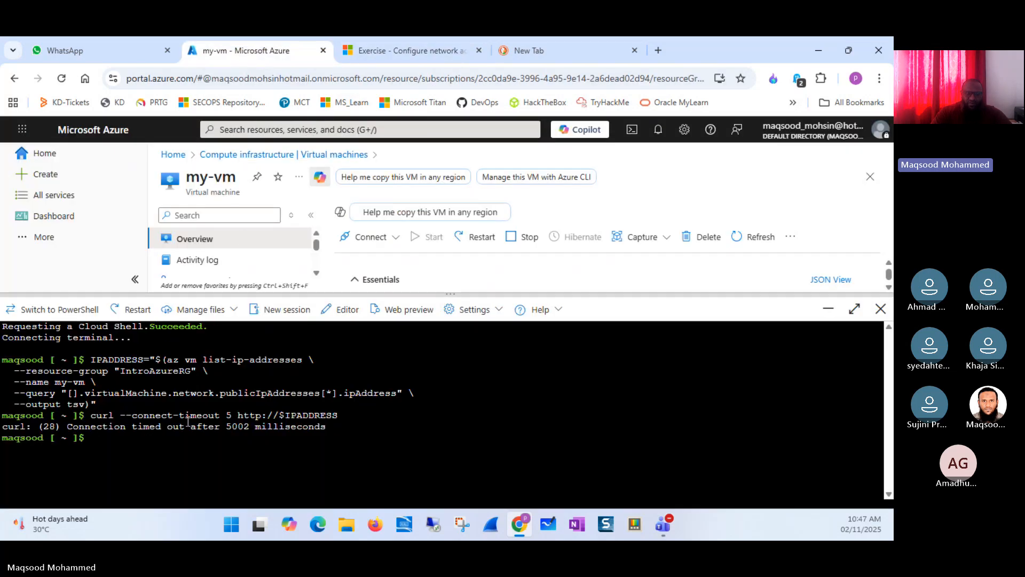
pyautogui.moveTo(333, 427); pyautogui.dragTo(2, 415)
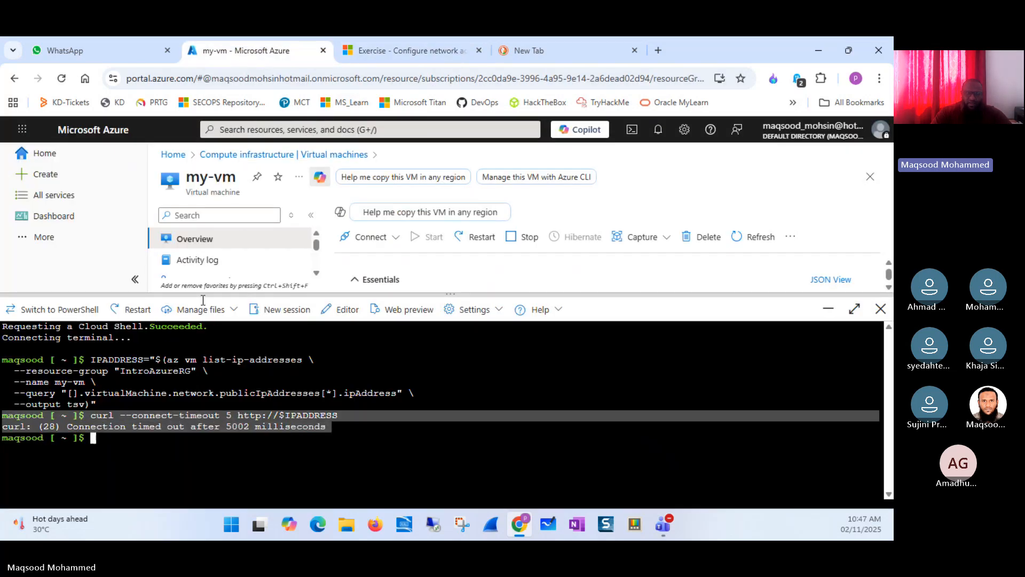
pyautogui.click(440, 49)
pyautogui.click(592, 332)
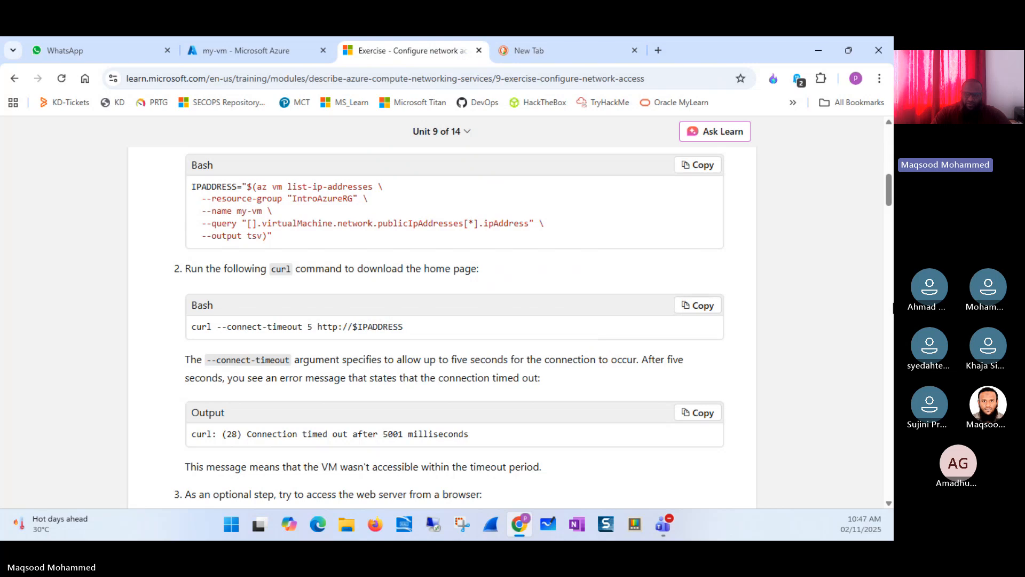
# - Read the --connect-timeout explanation and expected output in Task 1 step 2, and compare it with the curl output in Cloud Shell
pyautogui.moveTo(889, 190); pyautogui.dragTo(889, 197)
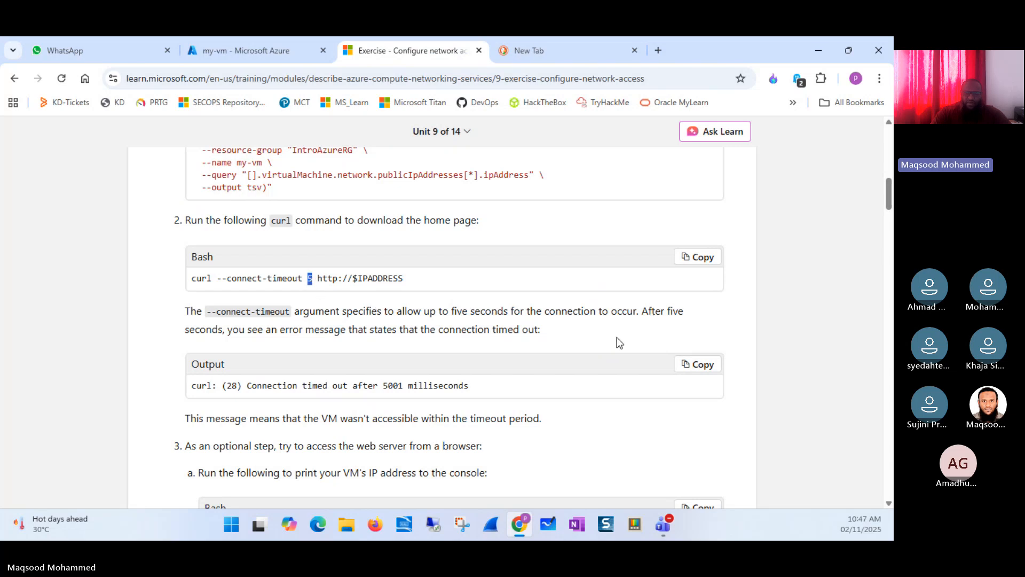
pyautogui.moveTo(642, 309); pyautogui.dragTo(671, 329)
pyautogui.click(363, 412)
pyautogui.moveTo(198, 387); pyautogui.dragTo(463, 389)
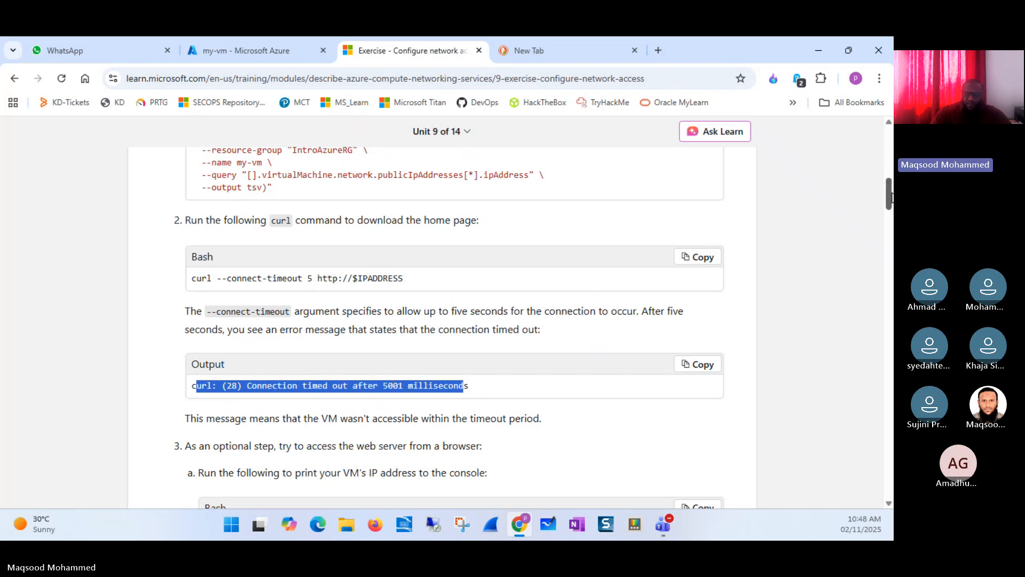
pyautogui.scroll(-3, 889, 197)
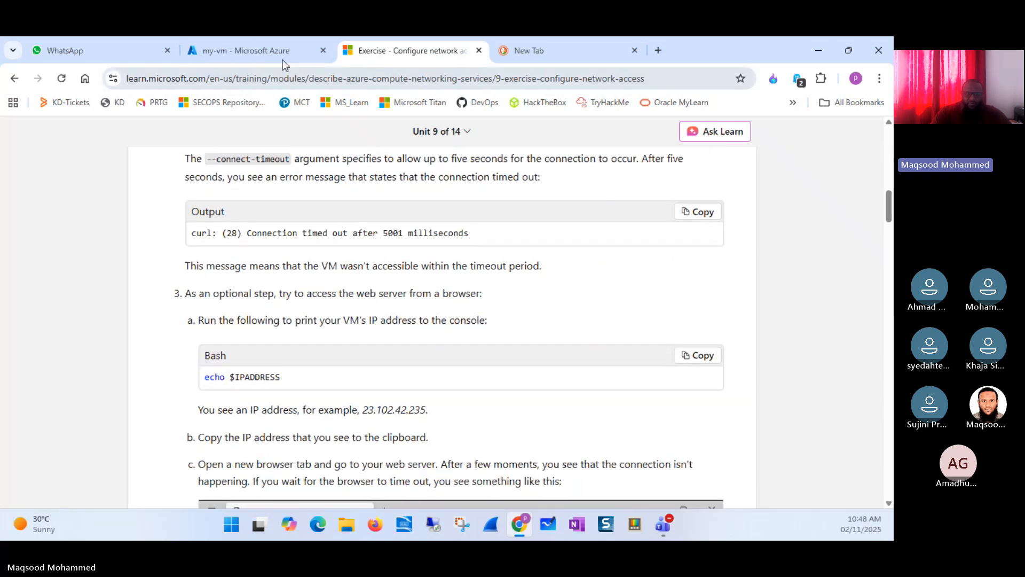
pyautogui.click(256, 51)
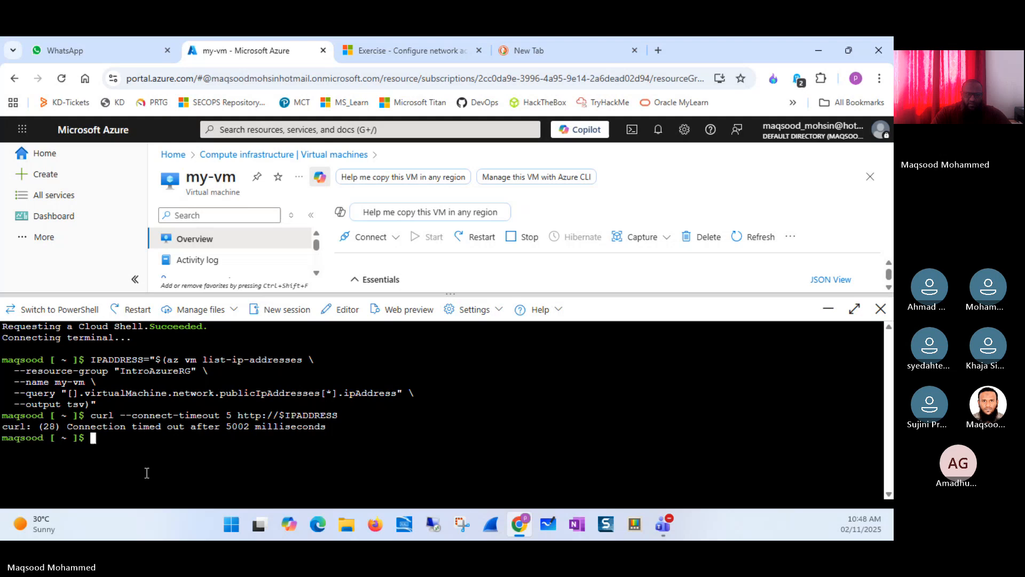
pyautogui.tripleClick(112, 426)
pyautogui.click(429, 49)
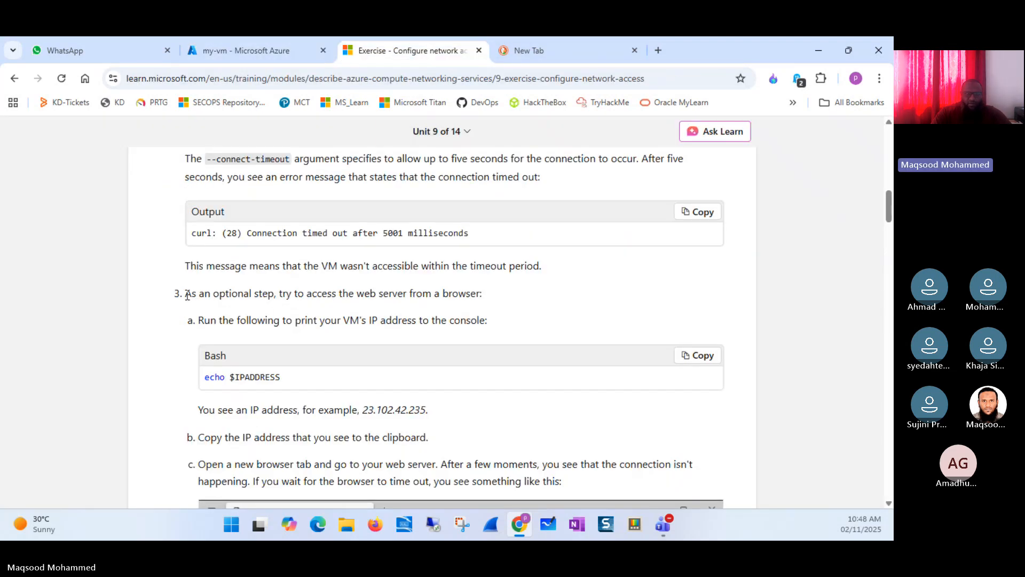
# - Copy the echo $IPADDRESS command from Task 1 step 3a and run it in the Bash Cloud Shell
pyautogui.moveTo(187, 295); pyautogui.dragTo(482, 299)
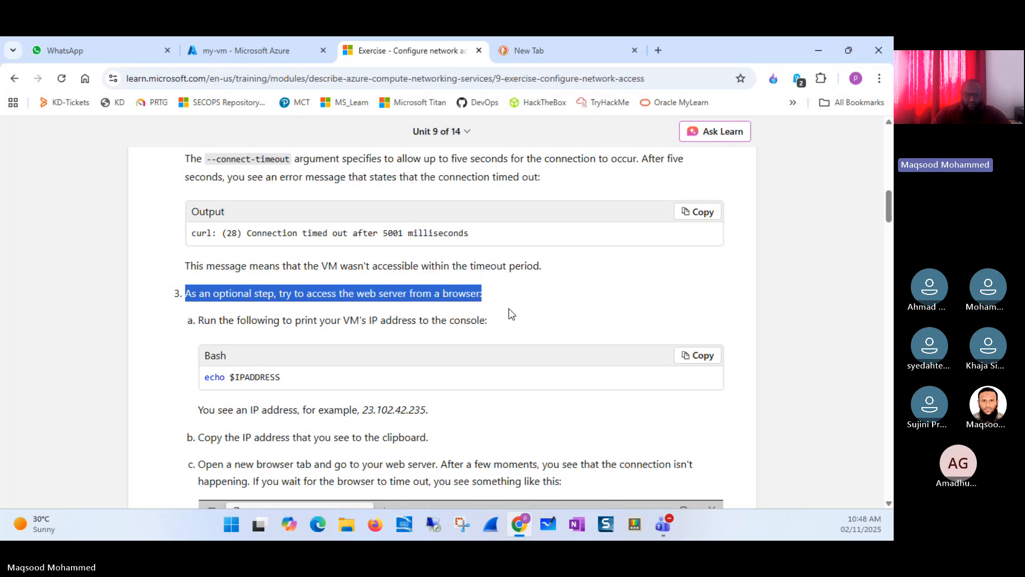
pyautogui.tripleClick(307, 320)
pyautogui.click(702, 356)
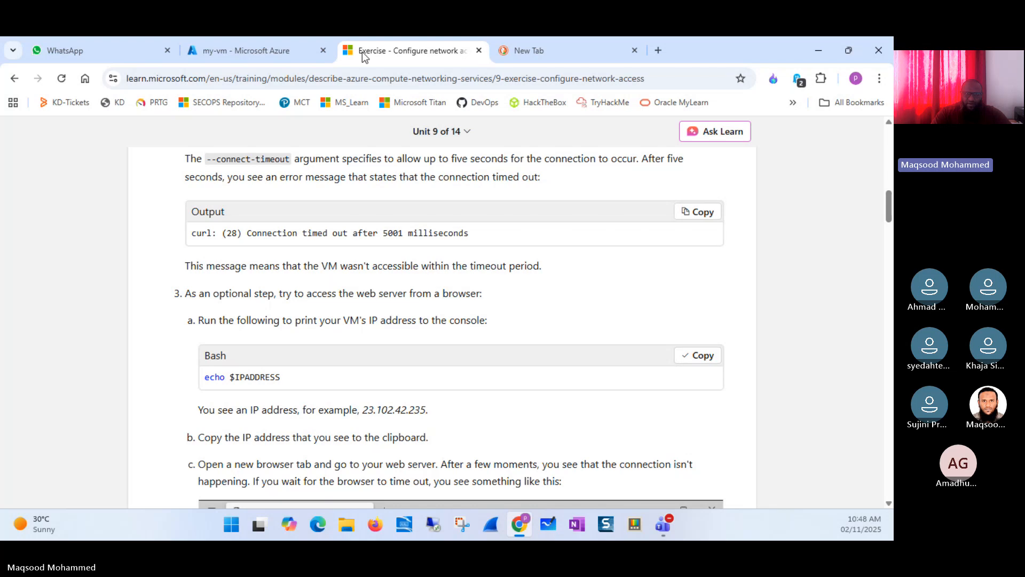
pyautogui.click(275, 53)
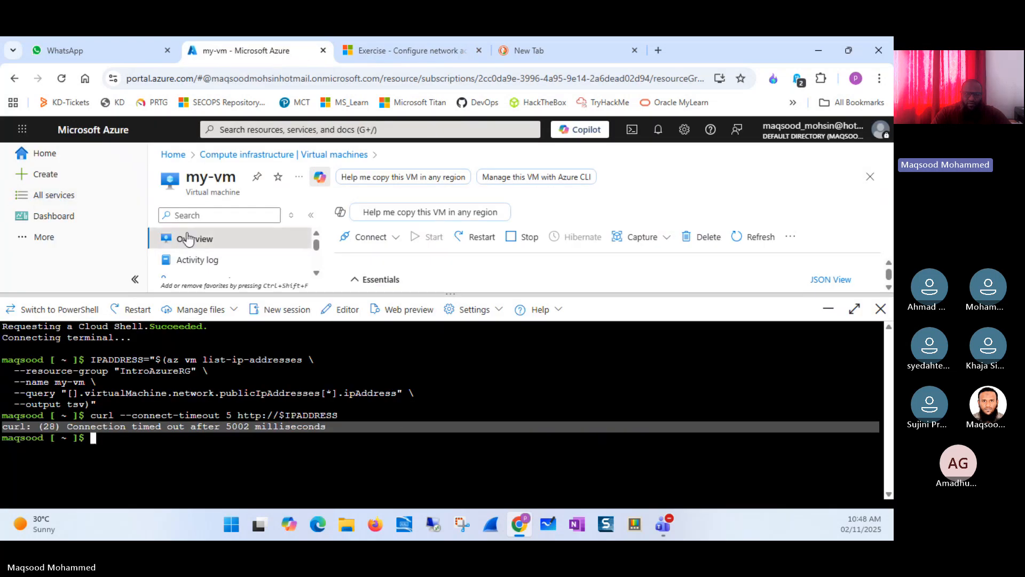
pyautogui.click(319, 469)
pyautogui.rightClick(322, 452)
pyautogui.click(350, 304)
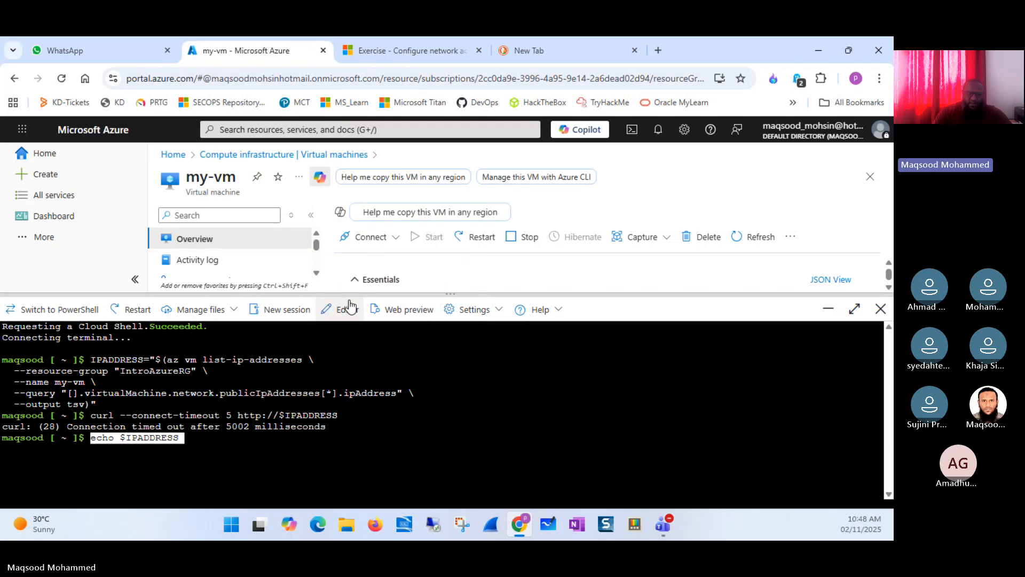
pyautogui.press('Return')
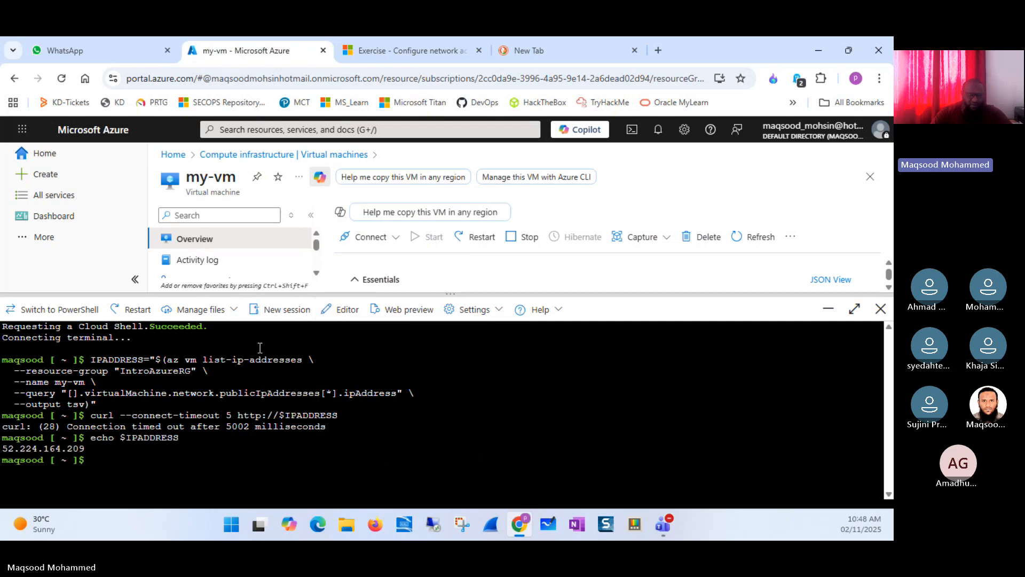
# - Shrink the Cloud Shell pane to compare the printed IP address with my-vm's primary NIC public IP, then enlarge the pane again
pyautogui.moveTo(85, 451); pyautogui.dragTo(1, 450)
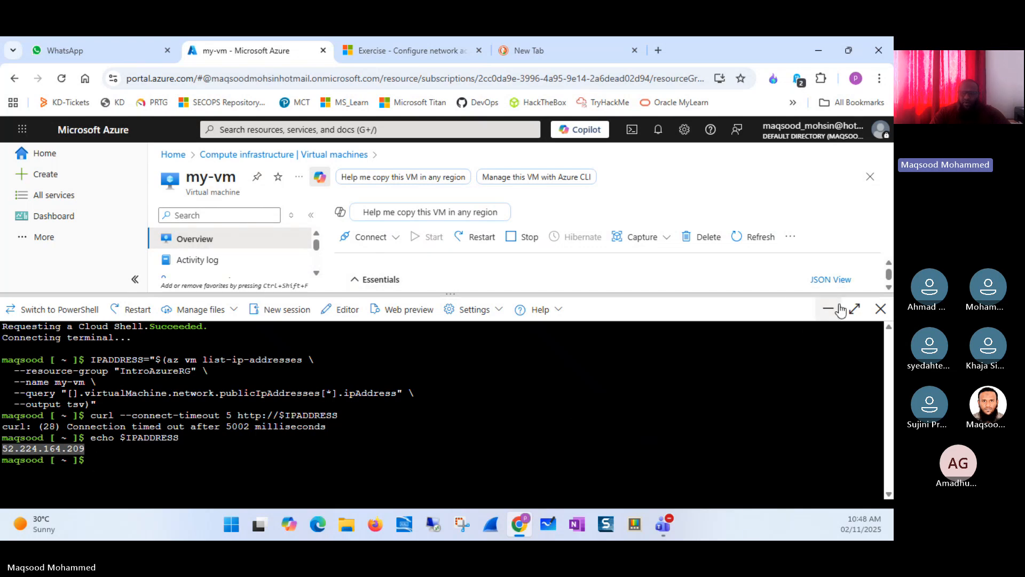
pyautogui.moveTo(796, 299); pyautogui.dragTo(780, 405)
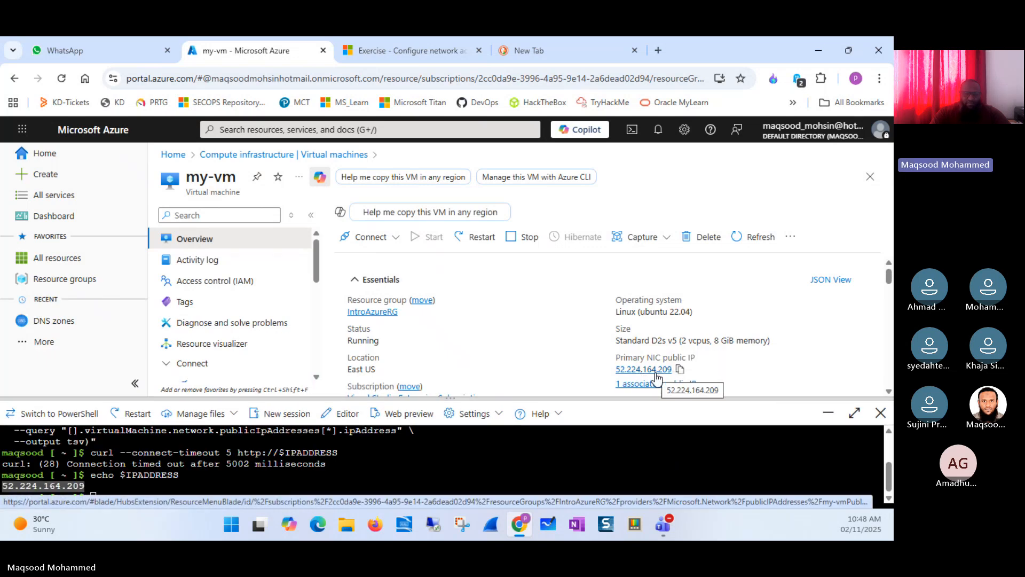
pyautogui.moveTo(503, 396); pyautogui.dragTo(531, 261)
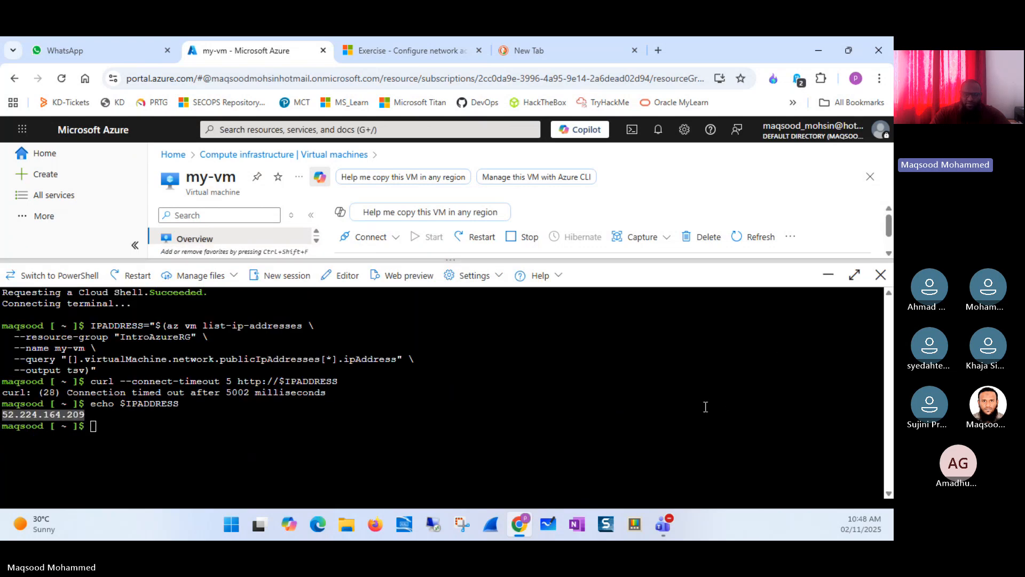
pyautogui.click(229, 403)
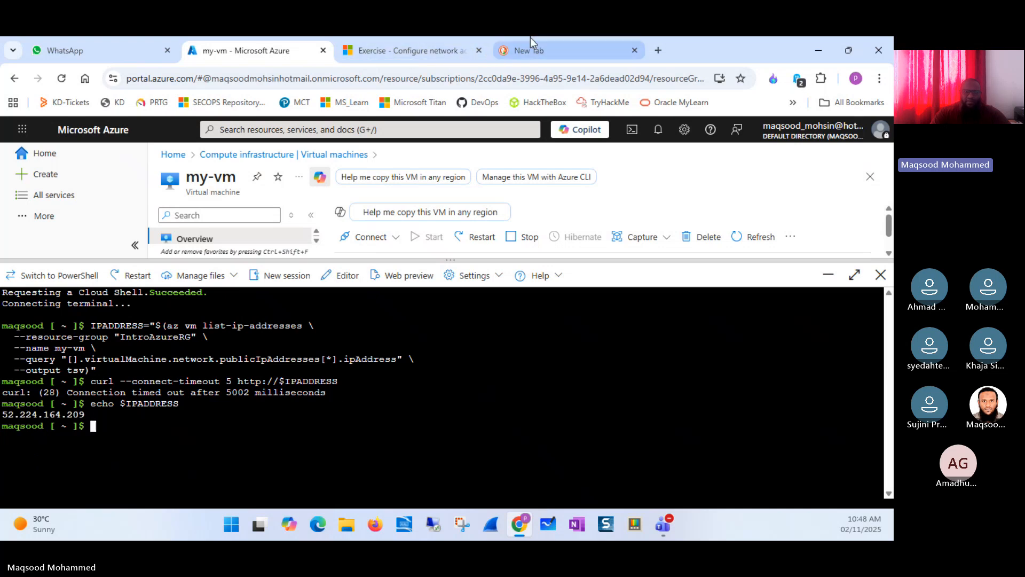
# - Following Task 1 steps 3b and 3c, copy the IP address printed in Cloud Shell and open 52.224.164.209 in the blank browser tab
pyautogui.click(425, 52)
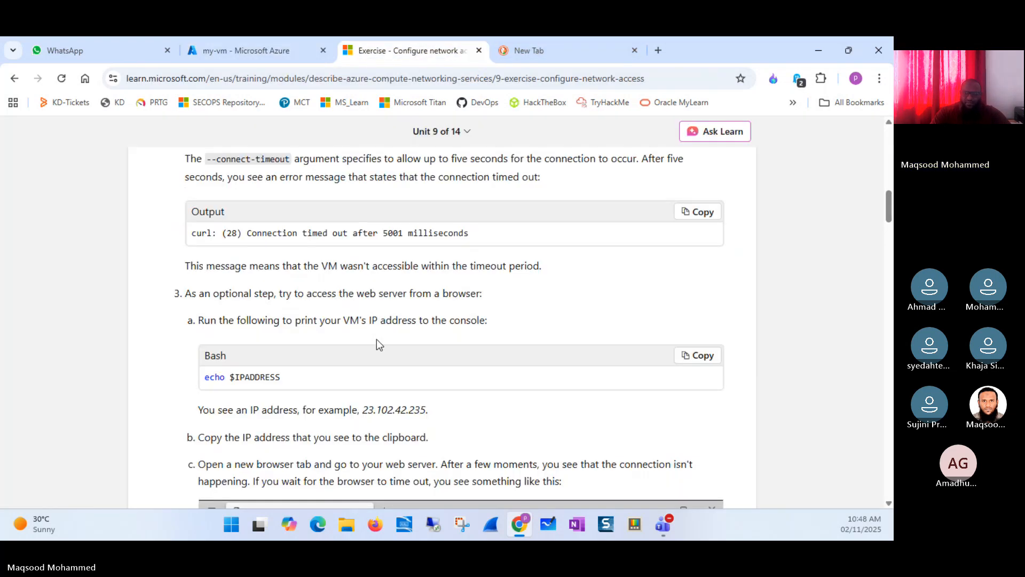
pyautogui.scroll(-3, 376, 339)
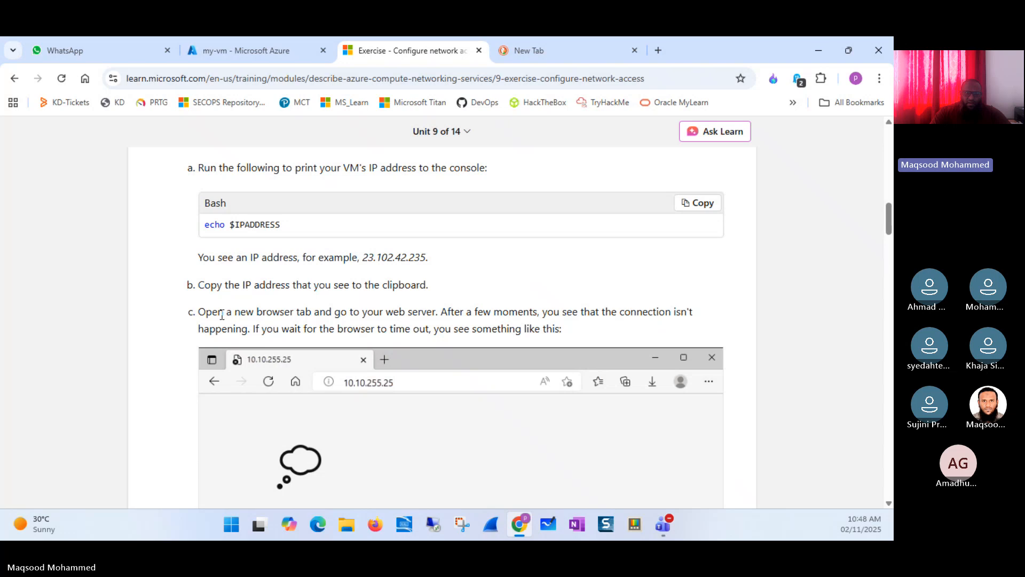
pyautogui.click(261, 59)
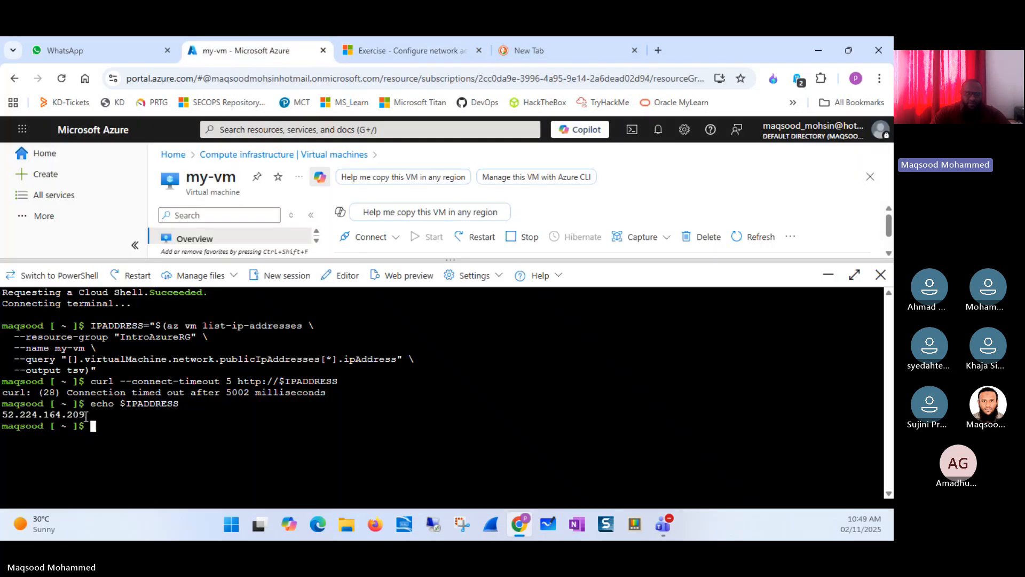
pyautogui.moveTo(85, 415); pyautogui.dragTo(2, 414)
pyautogui.rightClick(11, 415)
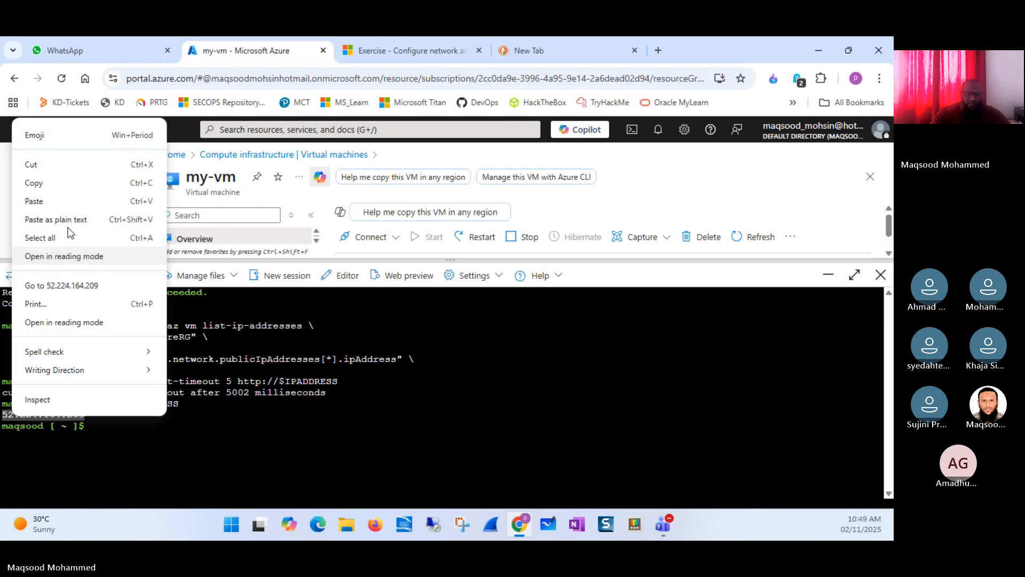
pyautogui.click(34, 182)
pyautogui.click(528, 48)
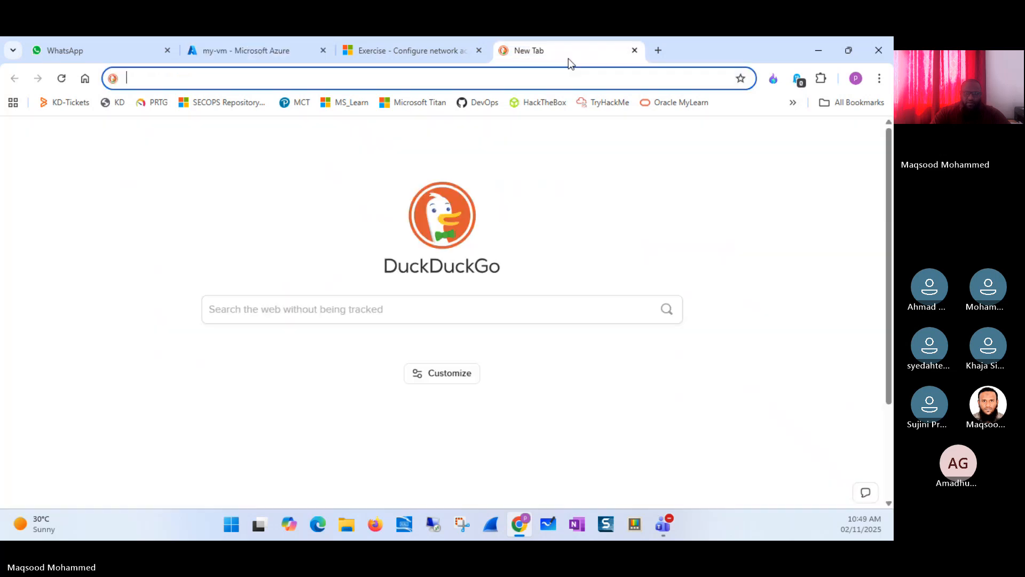
pyautogui.rightClick(520, 79)
pyautogui.click(559, 194)
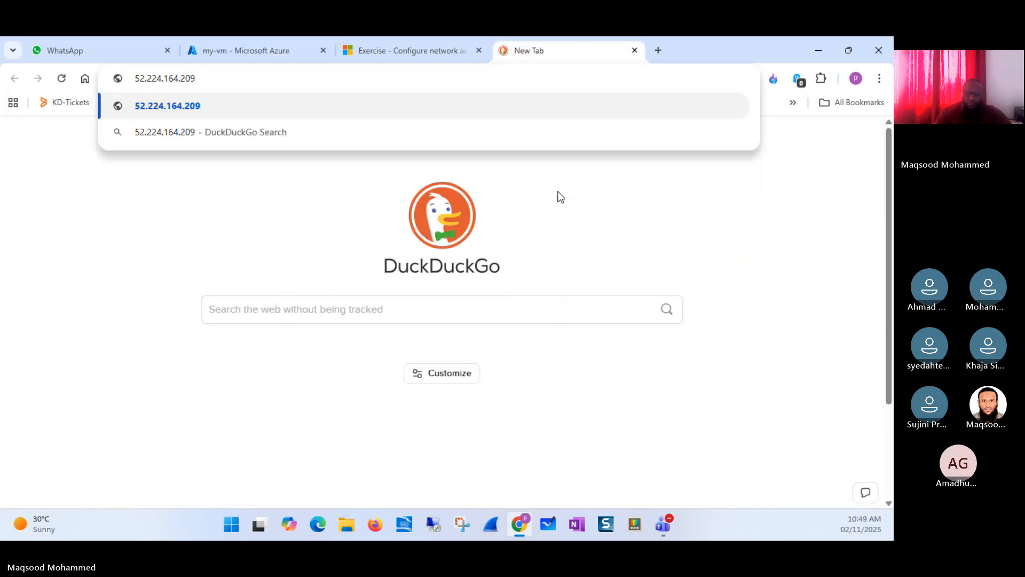
pyautogui.press('Return')
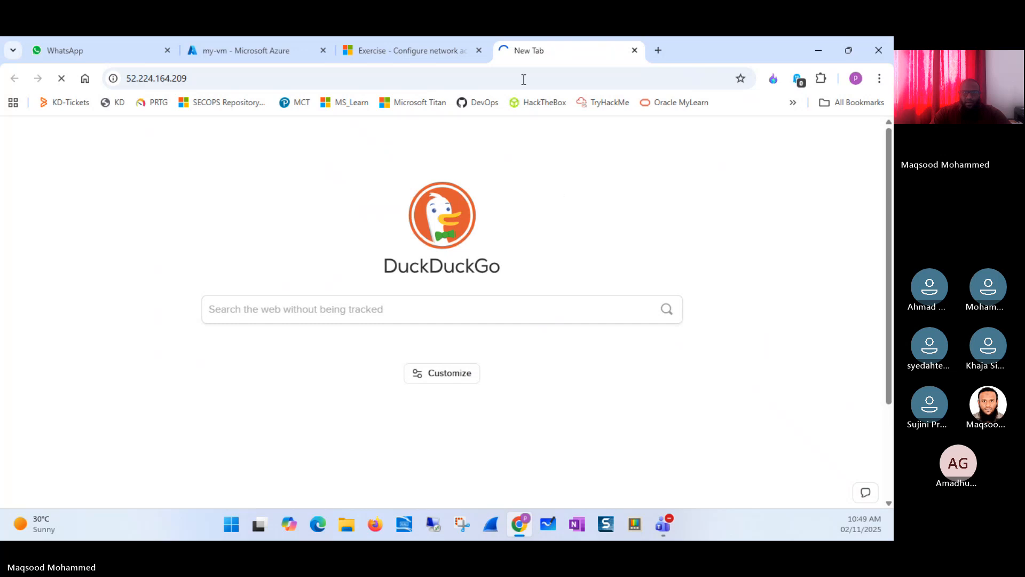
# - Return to the exercise and read the introduction of Task 2 about listing the current network security group rules
pyautogui.click(289, 51)
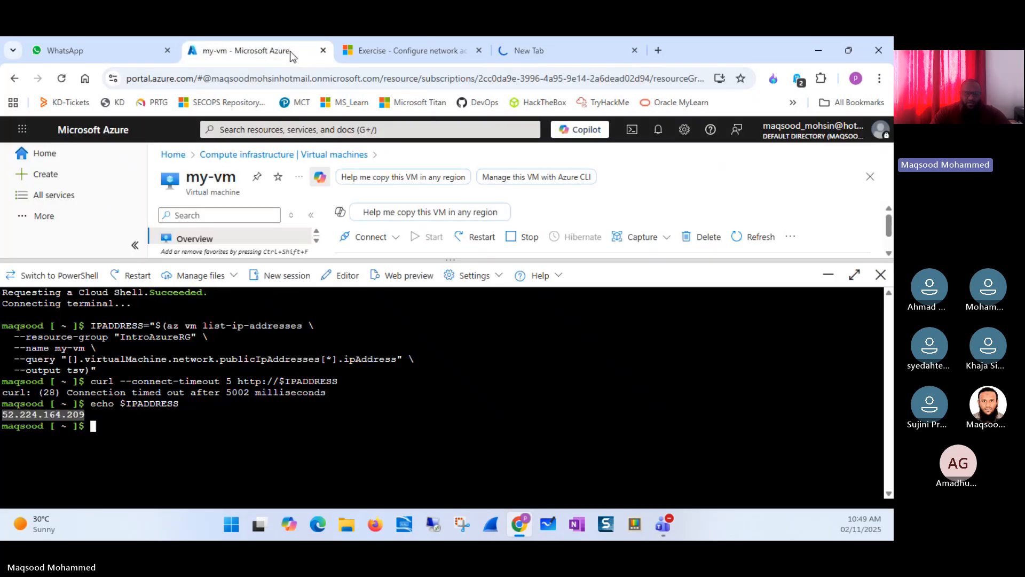
pyautogui.click(401, 48)
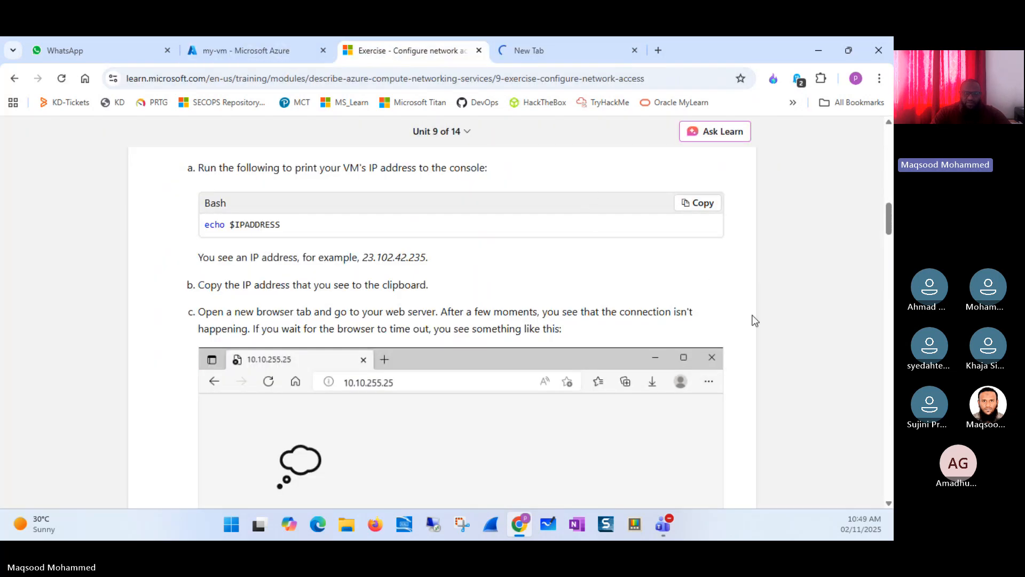
pyautogui.moveTo(889, 213); pyautogui.dragTo(886, 260)
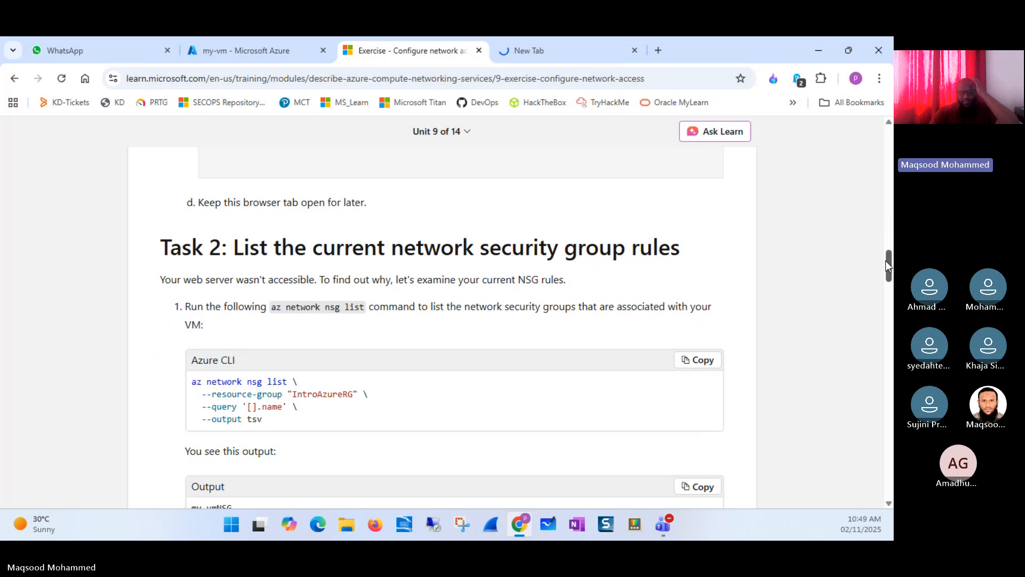
pyautogui.tripleClick(303, 281)
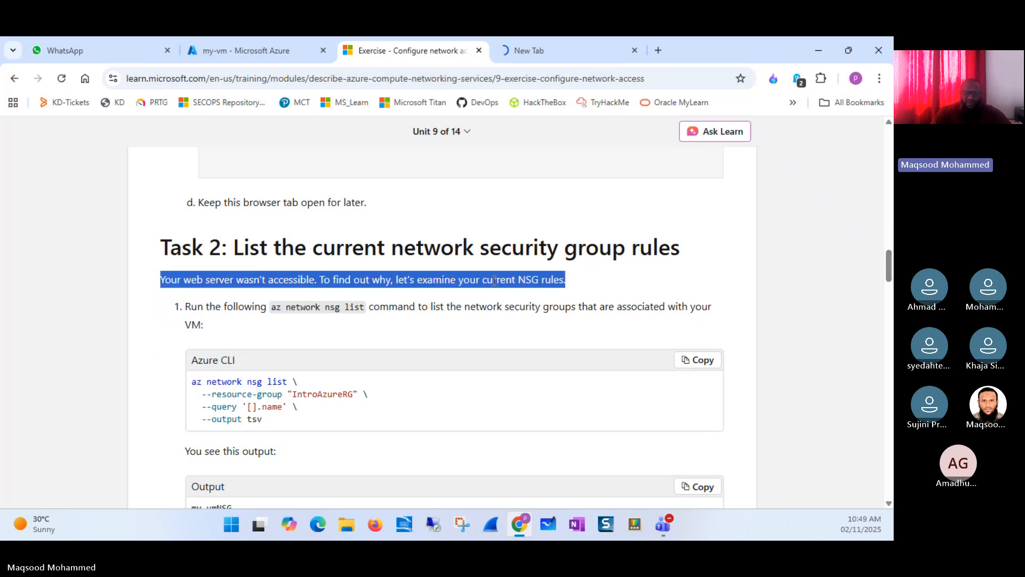
pyautogui.click(542, 283)
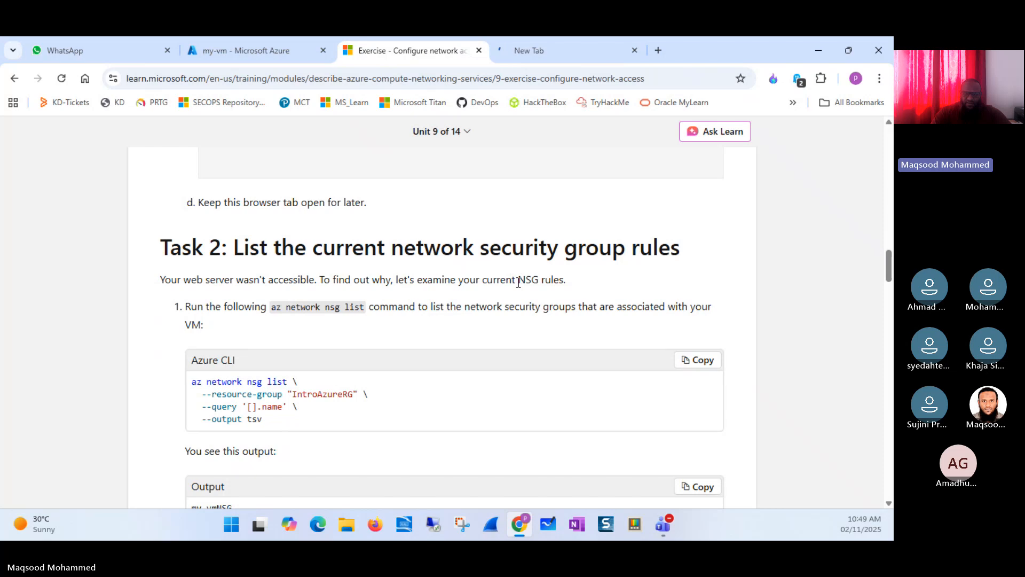
# - Read the Task 2 introduction on network security group rules and the az network nsg list instruction
pyautogui.moveTo(517, 280); pyautogui.dragTo(540, 281)
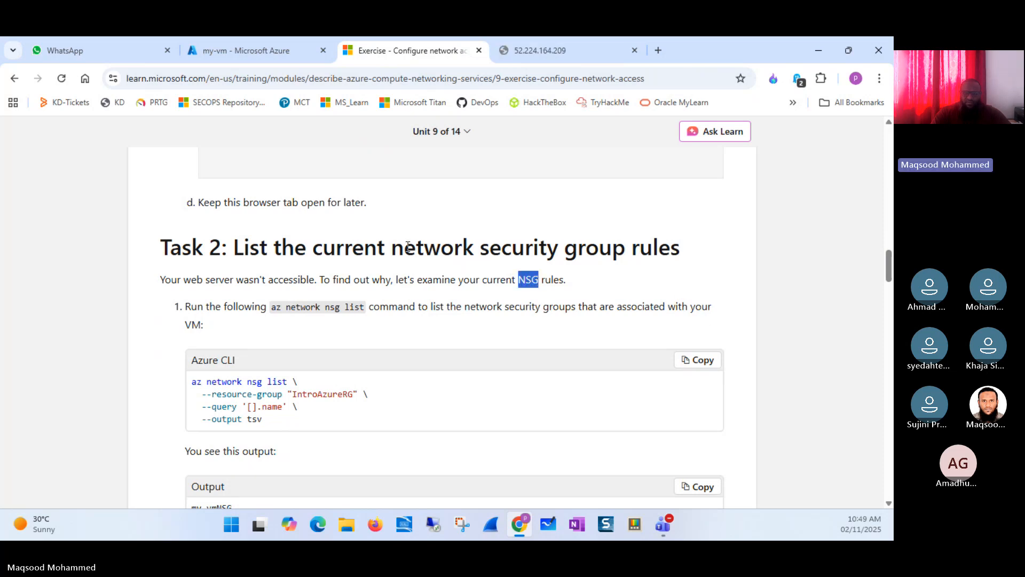
pyautogui.moveTo(395, 249); pyautogui.dragTo(623, 249)
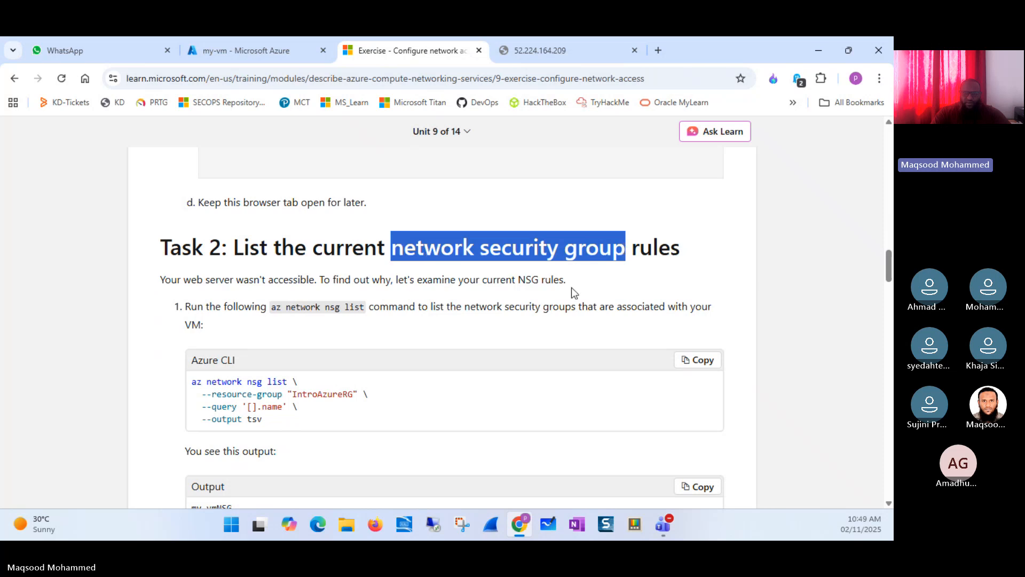
pyautogui.click(367, 329)
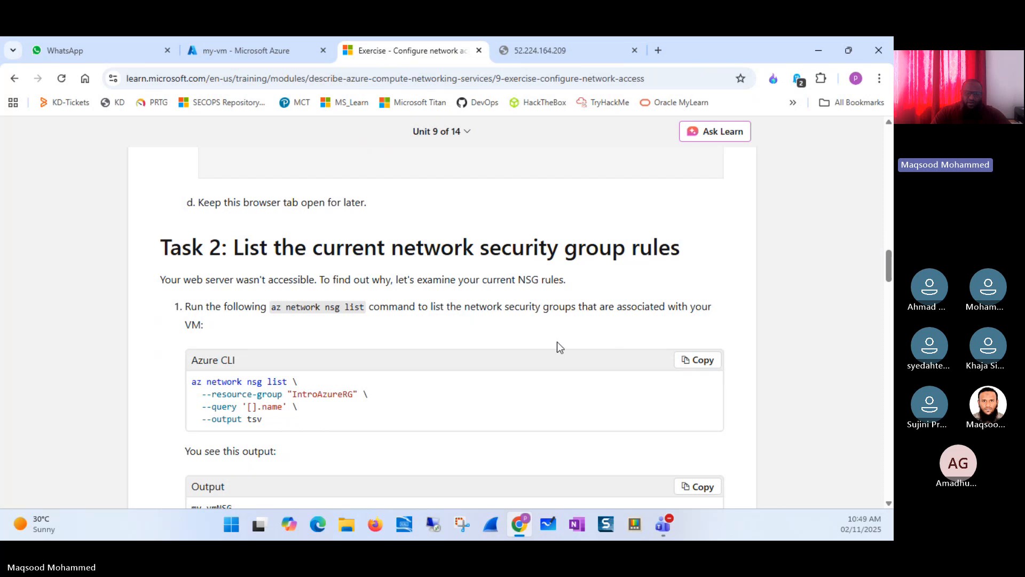
pyautogui.moveTo(888, 264); pyautogui.dragTo(888, 267)
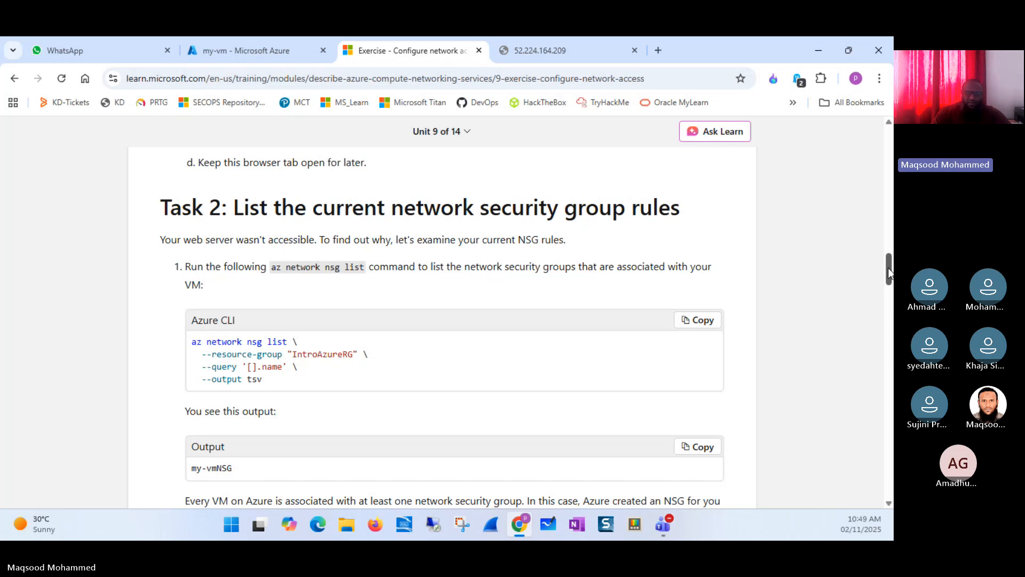
pyautogui.moveTo(888, 267); pyautogui.dragTo(888, 271)
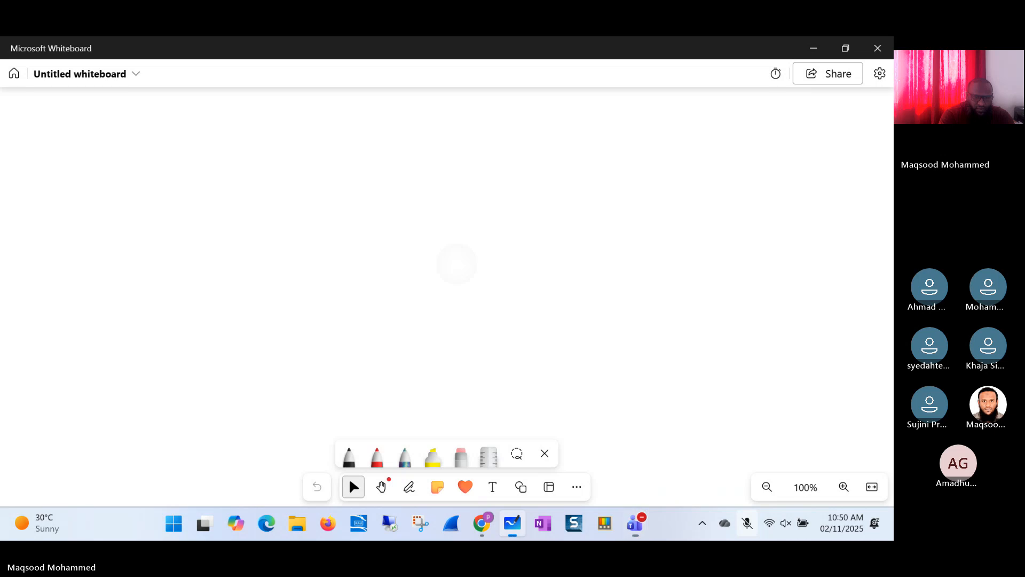
# - In Microsoft Whiteboard, test the black pen on the canvas and set its thickness to 4
pyautogui.moveTo(318, 190)
pyautogui.mouseDown()
pyautogui.moveTo(322, 164)
pyautogui.moveTo(328, 186)
pyautogui.mouseUp()
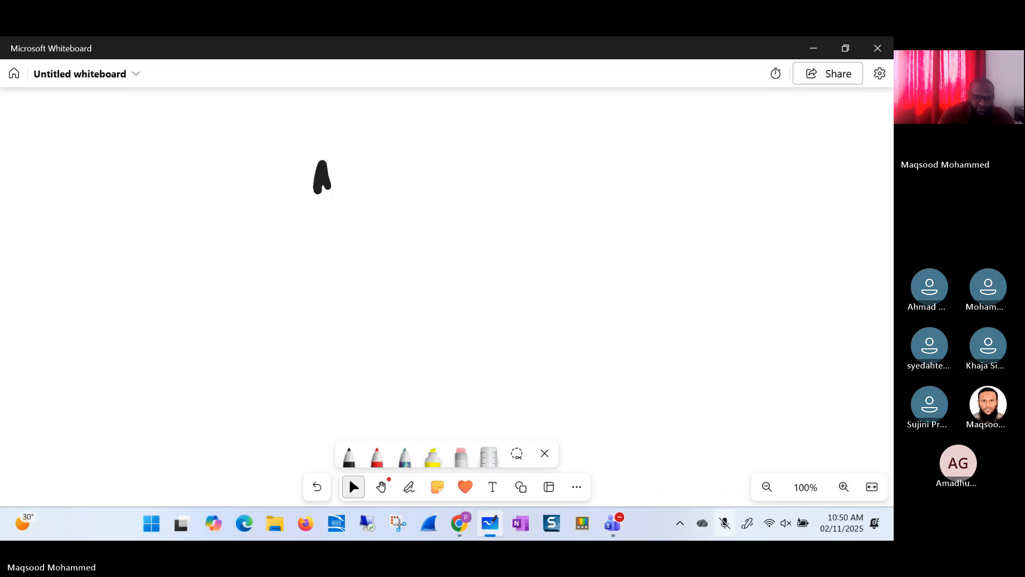
pyautogui.click(349, 455)
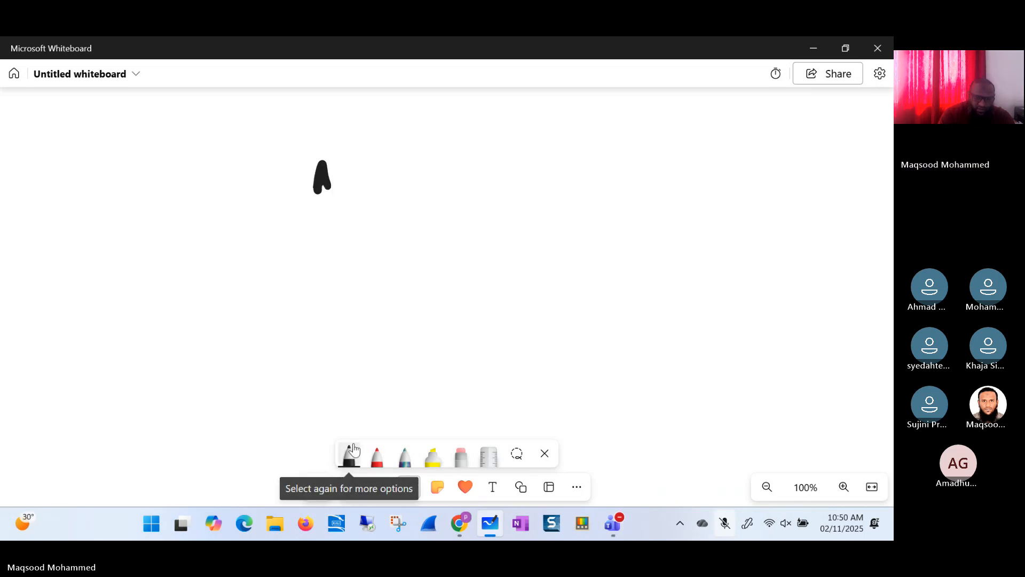
pyautogui.click(349, 455)
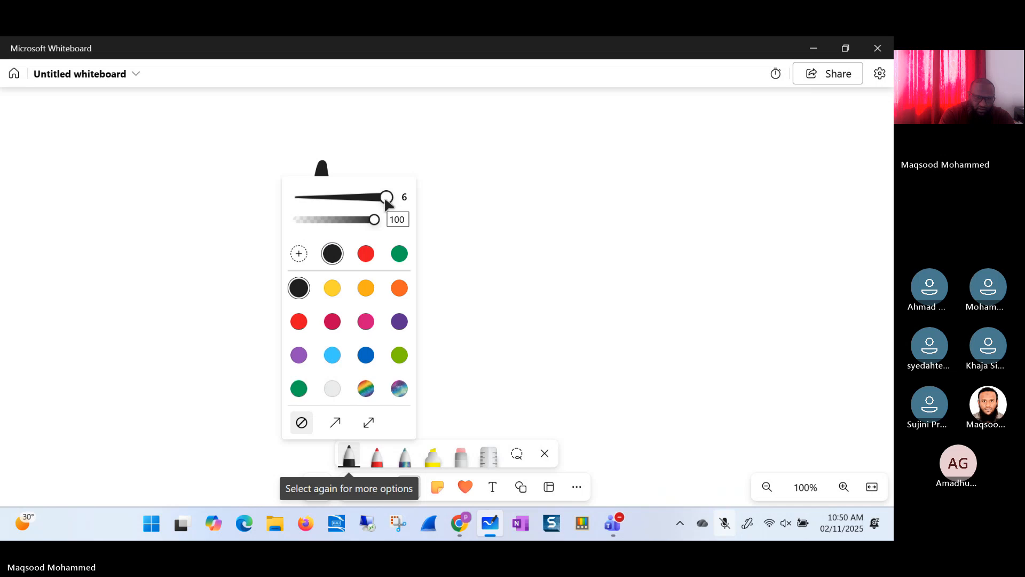
pyautogui.moveTo(385, 198); pyautogui.dragTo(358, 196)
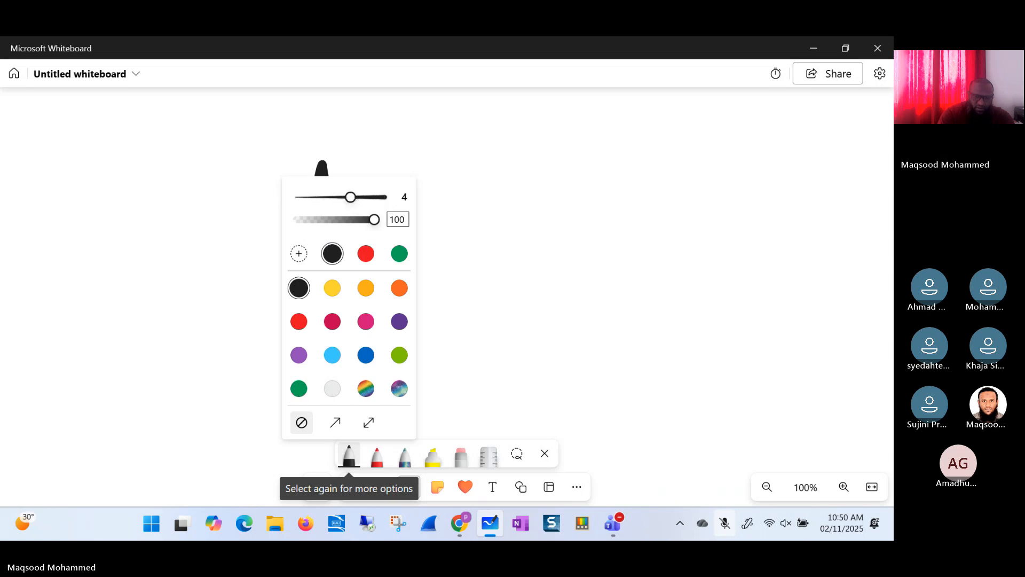
pyautogui.click(501, 339)
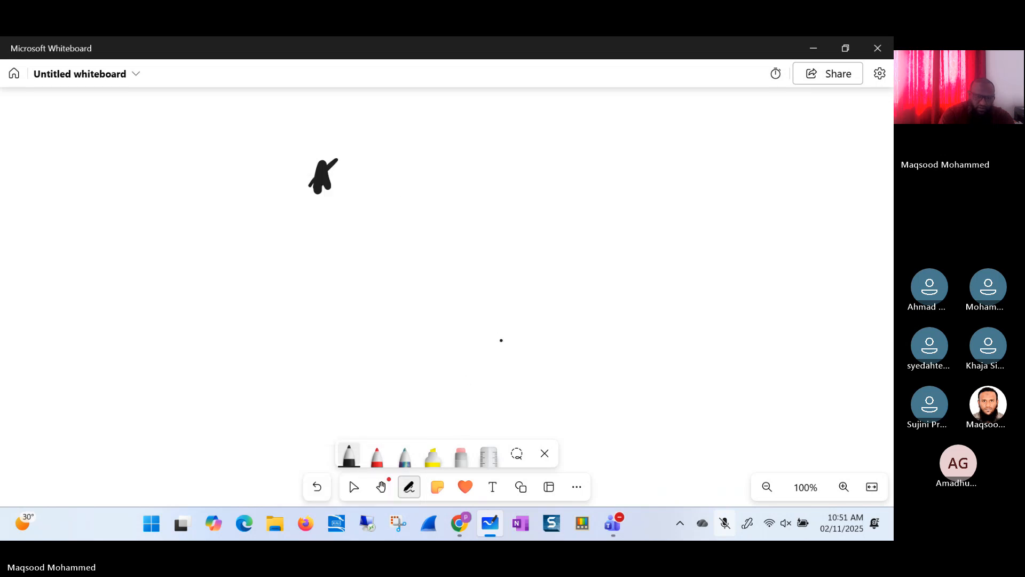
# - Erase the test scribble and the stray dot from the whiteboard
pyautogui.click(461, 455)
pyautogui.moveTo(327, 172); pyautogui.dragTo(321, 181)
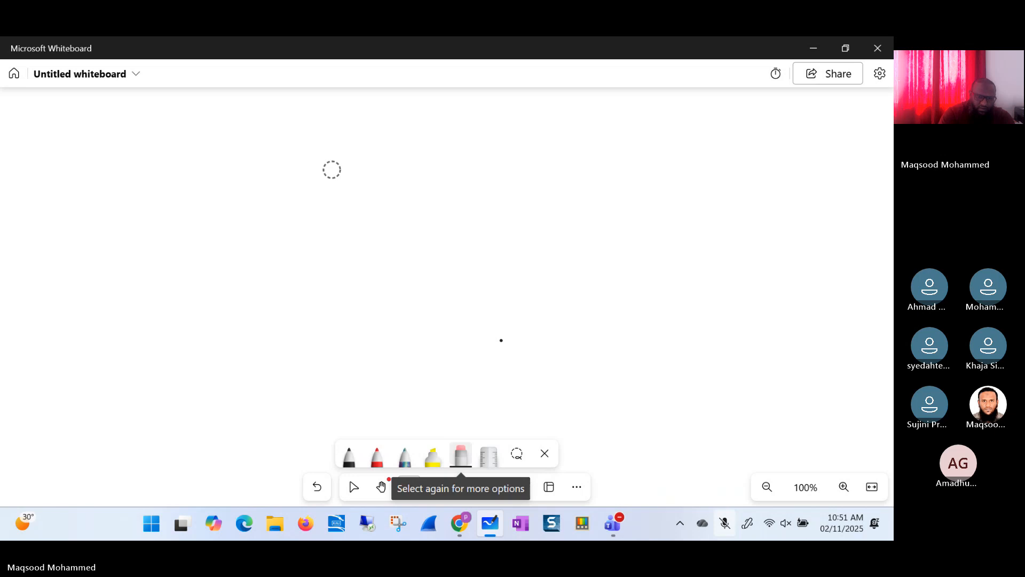
pyautogui.click(502, 340)
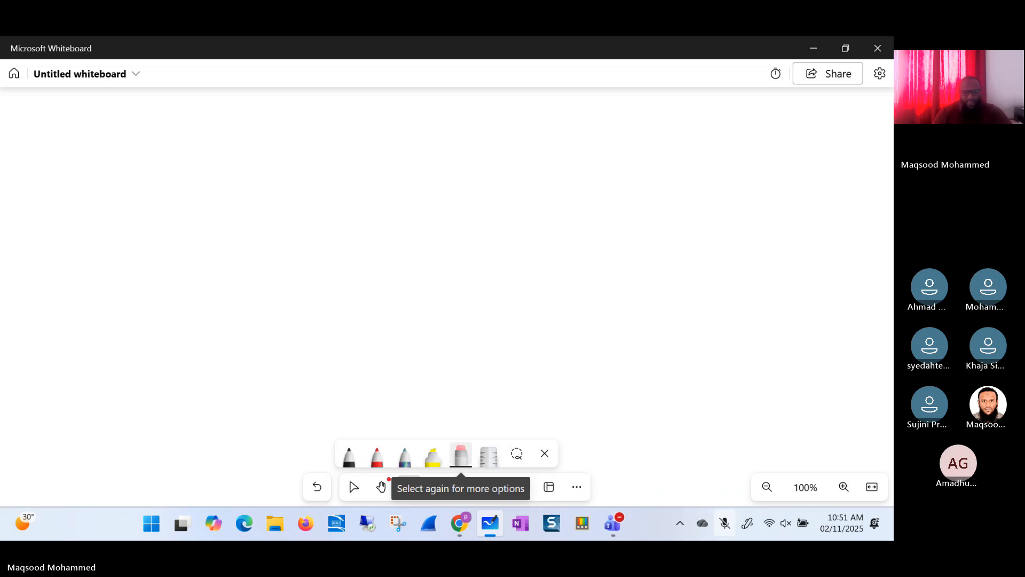
# - Handwrite the heading "Azure Portal" near the upper middle of the canvas with the black pen
pyautogui.click(349, 455)
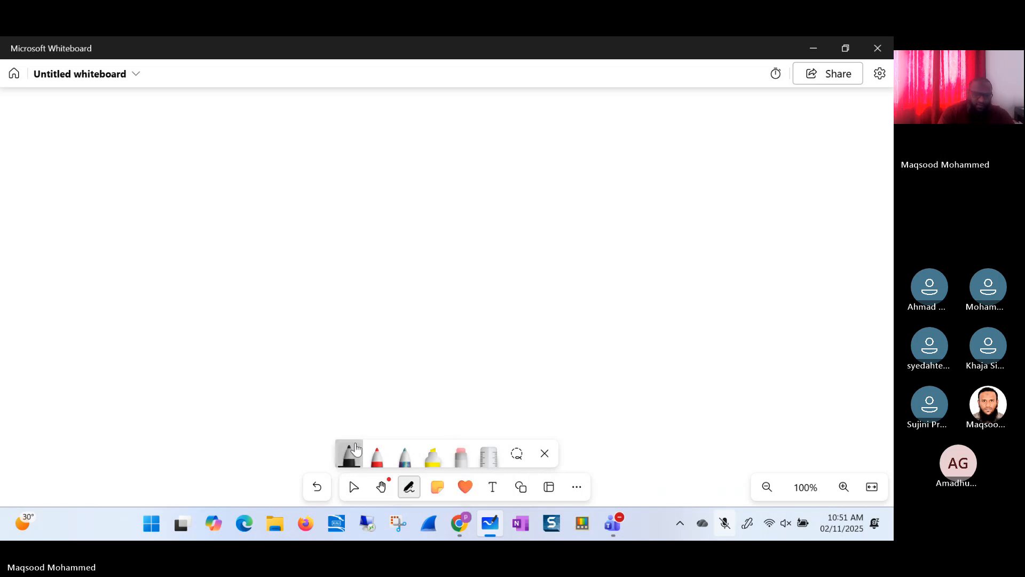
pyautogui.moveTo(354, 147)
pyautogui.mouseDown()
pyautogui.moveTo(363, 169)
pyautogui.moveTo(365, 154)
pyautogui.moveTo(456, 157)
pyautogui.mouseUp()
pyautogui.click(427, 160)
pyautogui.moveTo(451, 143); pyautogui.dragTo(481, 156)
pyautogui.moveTo(494, 124); pyautogui.dragTo(495, 155)
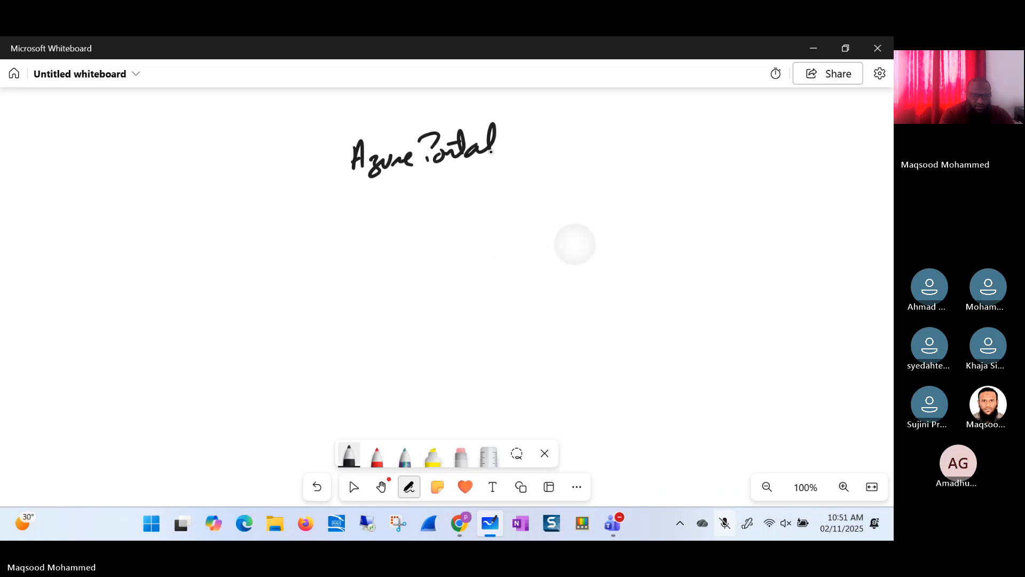
pyautogui.moveTo(420, 143)
pyautogui.mouseDown()
pyautogui.moveTo(427, 169)
pyautogui.moveTo(414, 194)
pyautogui.mouseUp()
# - Draw a large box labelled RG under the heading, with a nested box labelled VNET inside it
pyautogui.moveTo(281, 222)
pyautogui.mouseDown()
pyautogui.moveTo(280, 372)
pyautogui.moveTo(354, 200)
pyautogui.moveTo(536, 203)
pyautogui.moveTo(539, 363)
pyautogui.moveTo(281, 365)
pyautogui.mouseUp()
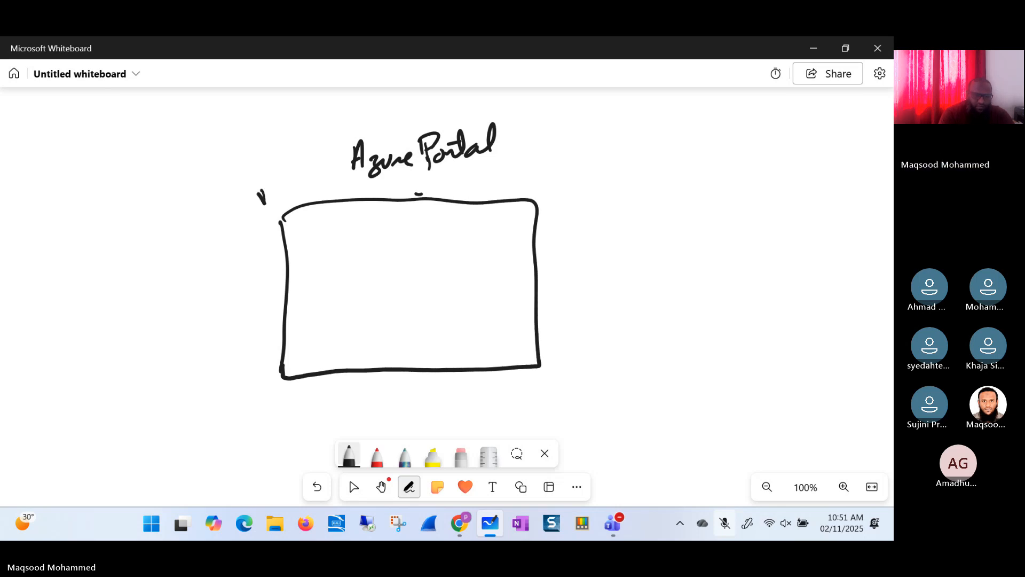
pyautogui.moveTo(278, 195)
pyautogui.mouseDown()
pyautogui.moveTo(280, 182)
pyautogui.moveTo(290, 190)
pyautogui.mouseUp()
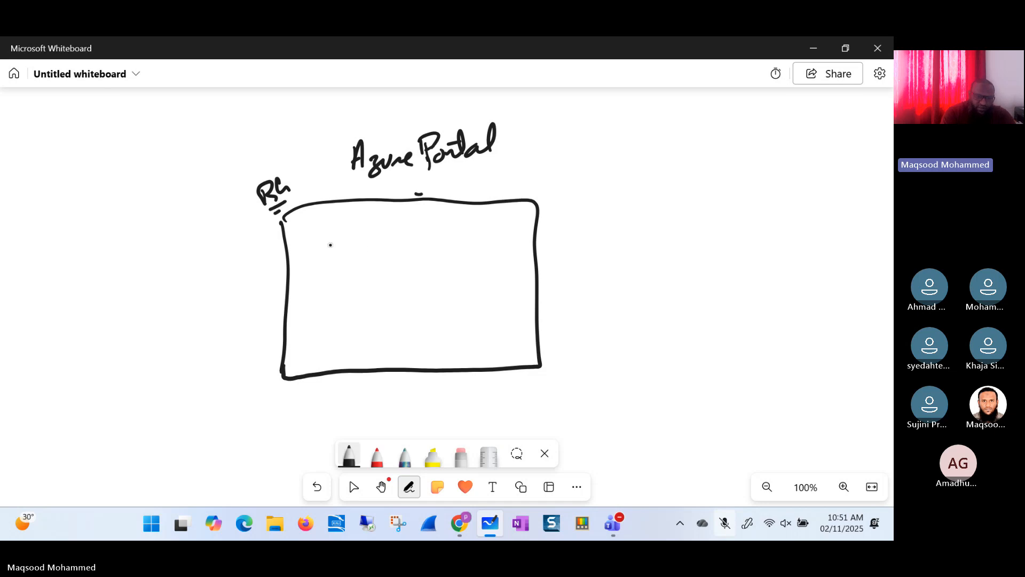
pyautogui.moveTo(319, 245); pyautogui.dragTo(318, 355)
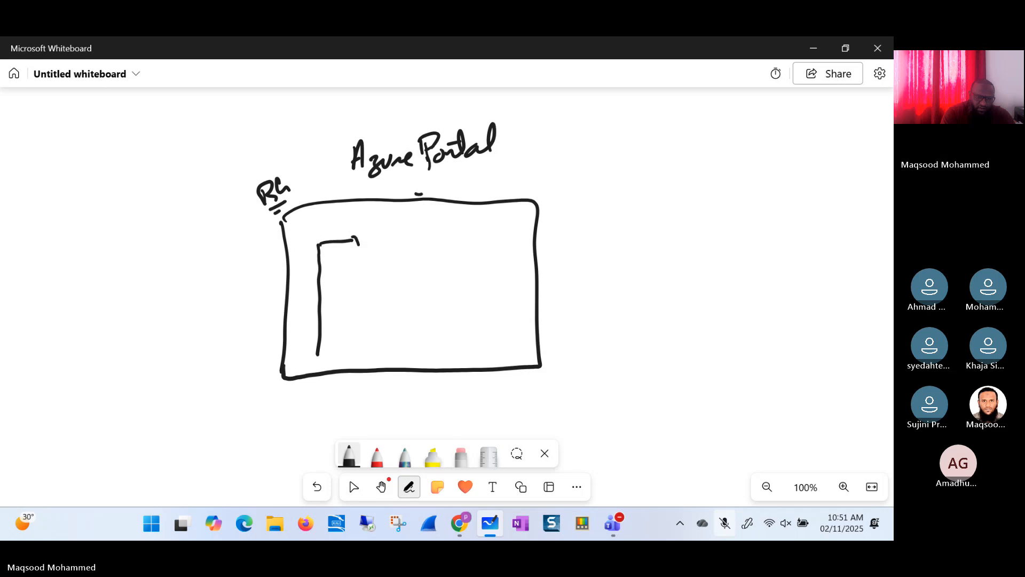
pyautogui.moveTo(354, 235)
pyautogui.mouseDown()
pyautogui.moveTo(508, 227)
pyautogui.moveTo(516, 298)
pyautogui.moveTo(460, 346)
pyautogui.moveTo(317, 356)
pyautogui.mouseUp()
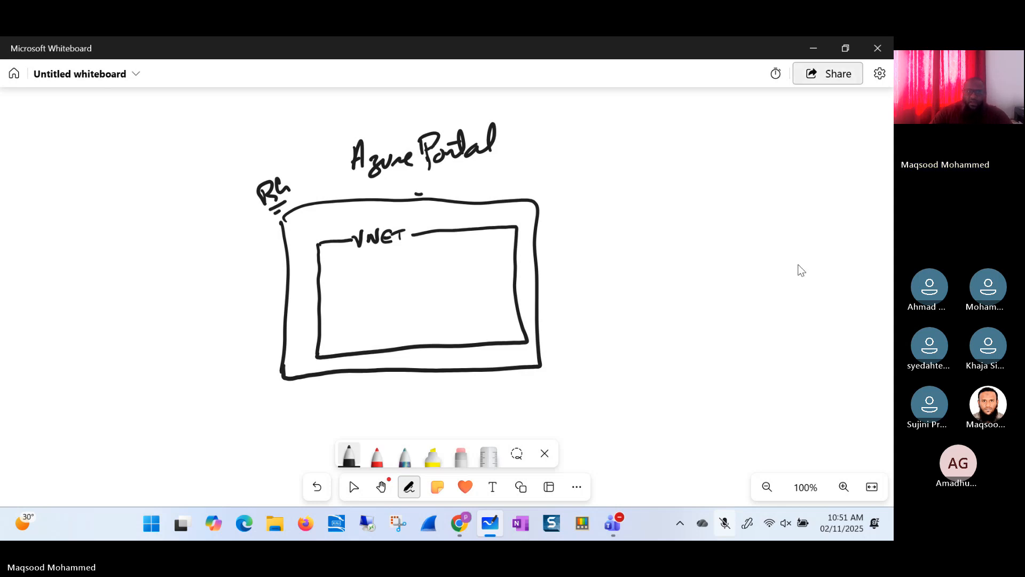
# - Switch to the Azure portal browser window, maximize it and reduce the height of the Cloud Shell pane
pyautogui.hotkey('alt', 'Tab')
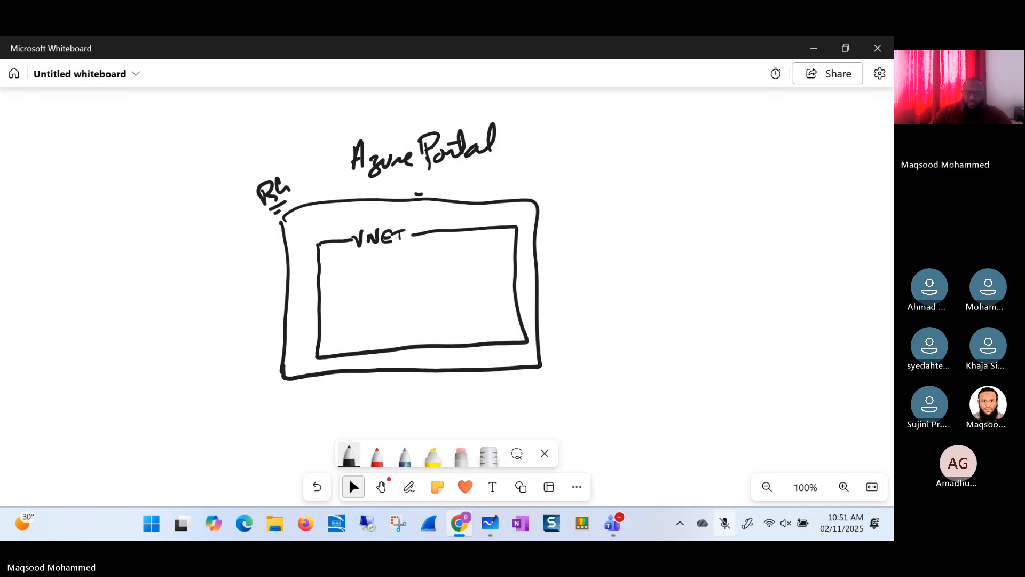
pyautogui.moveTo(394, 41); pyautogui.dragTo(325, 181)
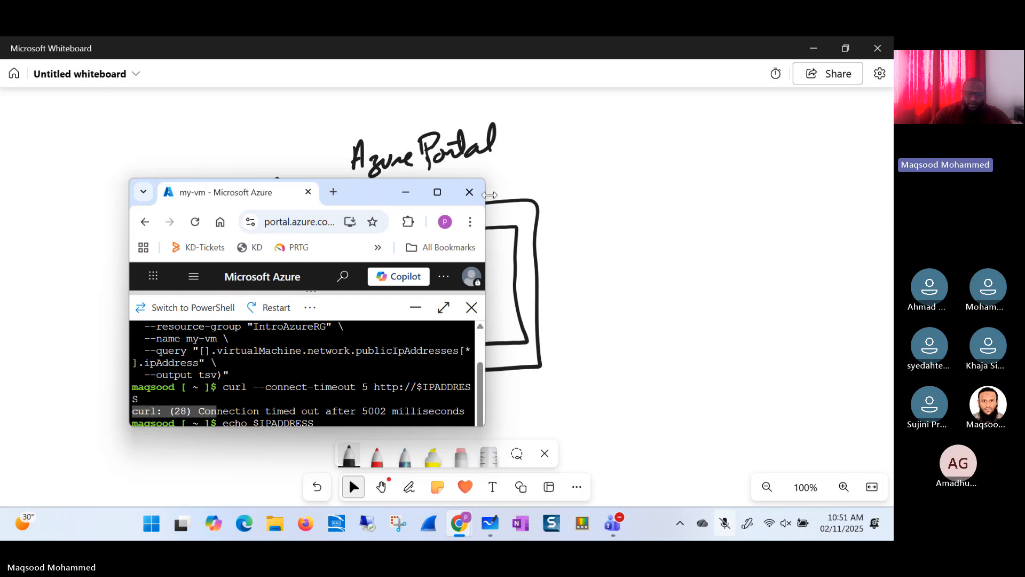
pyautogui.click(435, 192)
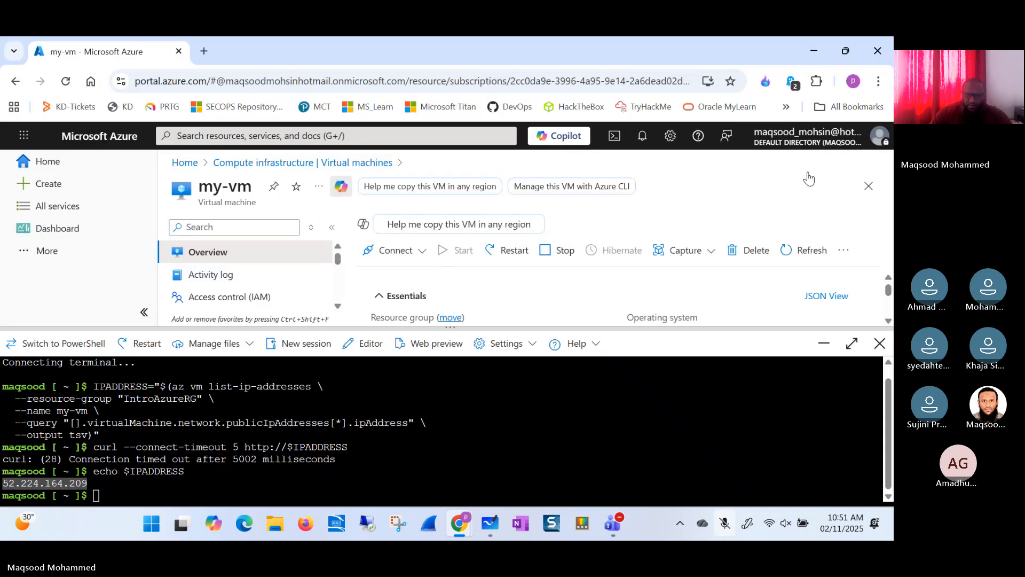
pyautogui.moveTo(353, 328); pyautogui.dragTo(361, 417)
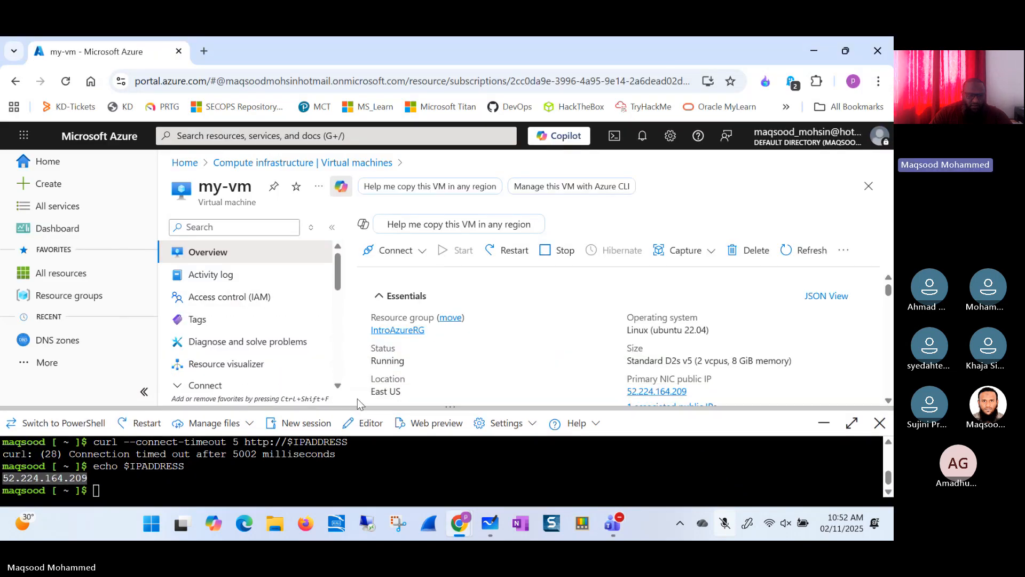
# - Open the IntroAzureRG resource group and, from its resources, the my-vmVNET virtual network
pyautogui.click(68, 295)
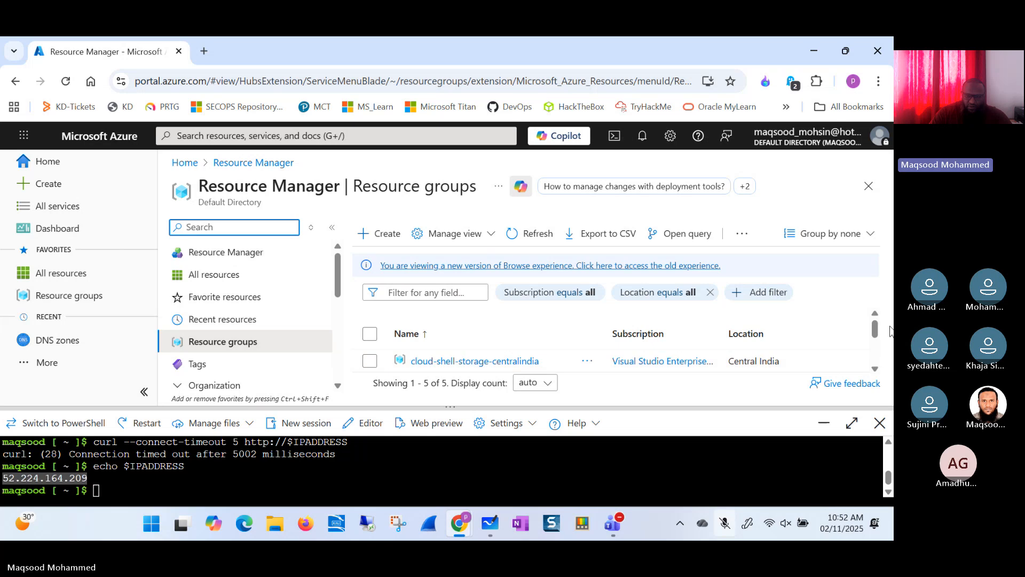
pyautogui.scroll(-2, 875, 332)
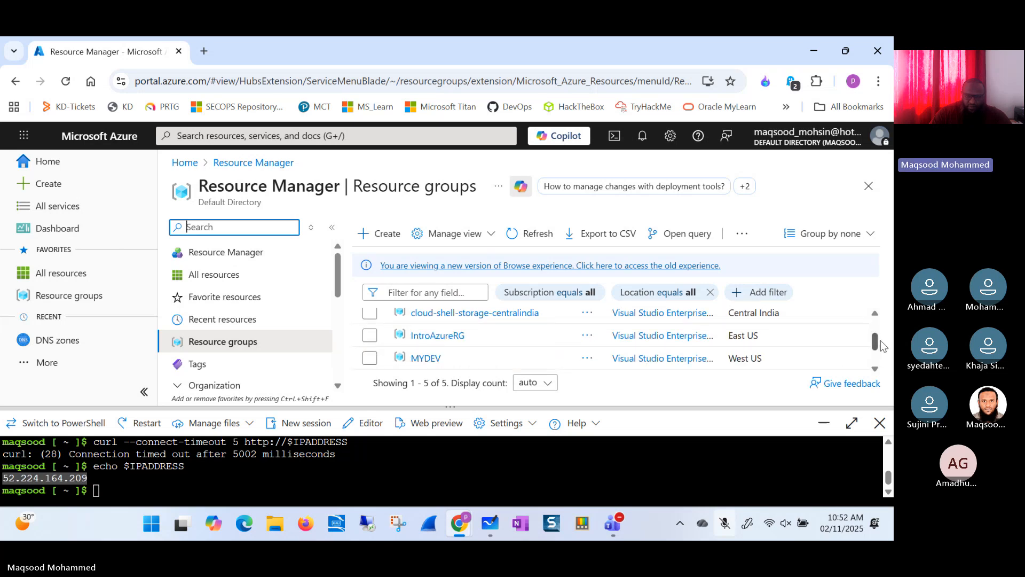
pyautogui.click(453, 335)
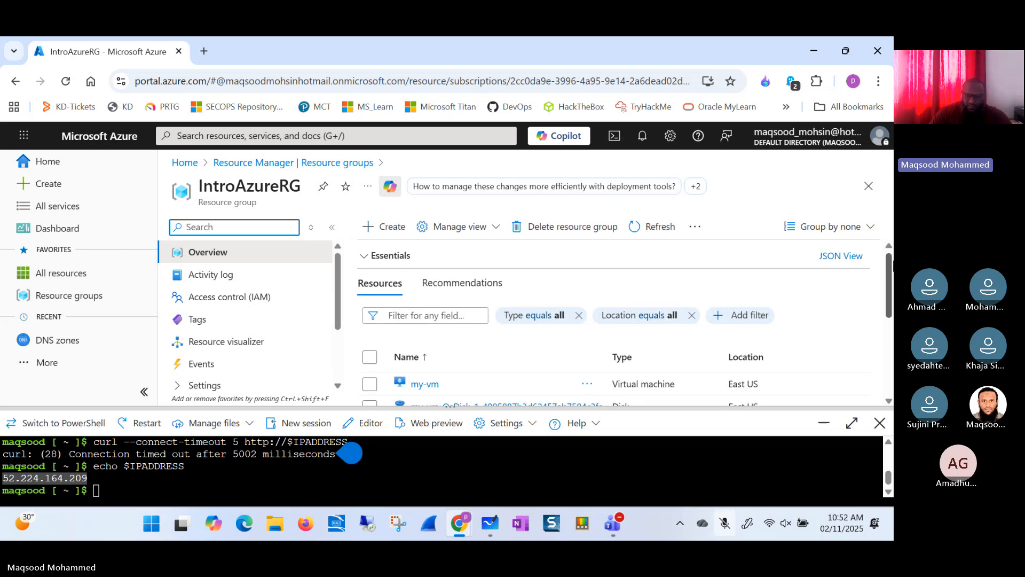
pyautogui.scroll(-3, 887, 299)
pyautogui.scroll(-1, 889, 303)
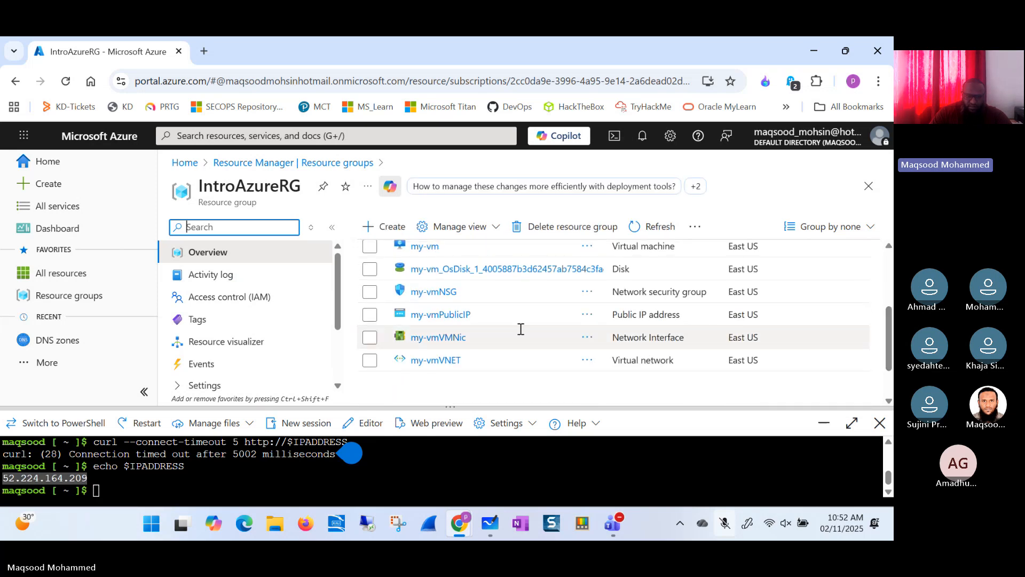
pyautogui.click(438, 361)
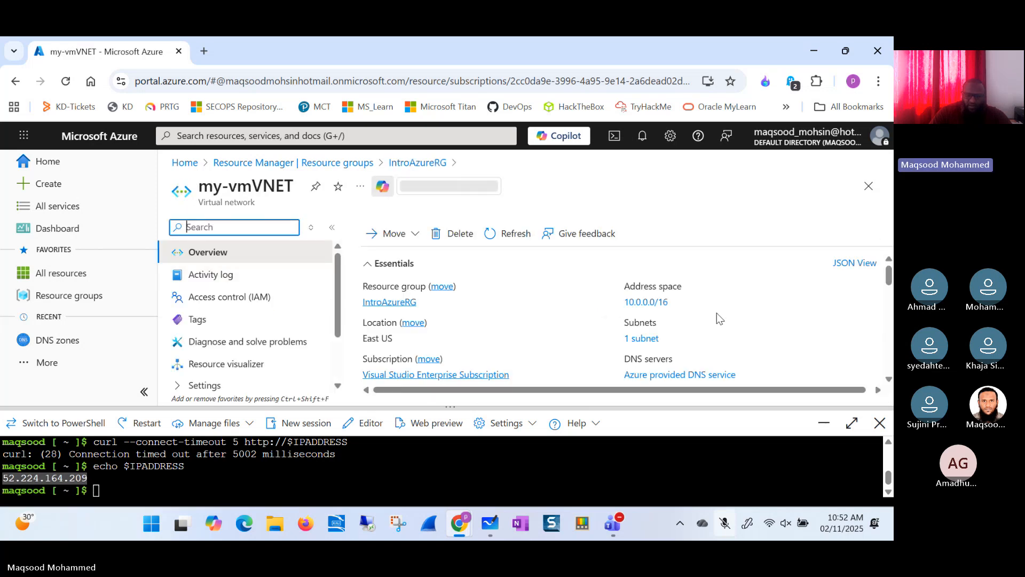
# - Copy the virtual network's address space 10.0.0.0/16 and switch back to Microsoft Whiteboard
pyautogui.moveTo(676, 303); pyautogui.dragTo(625, 304)
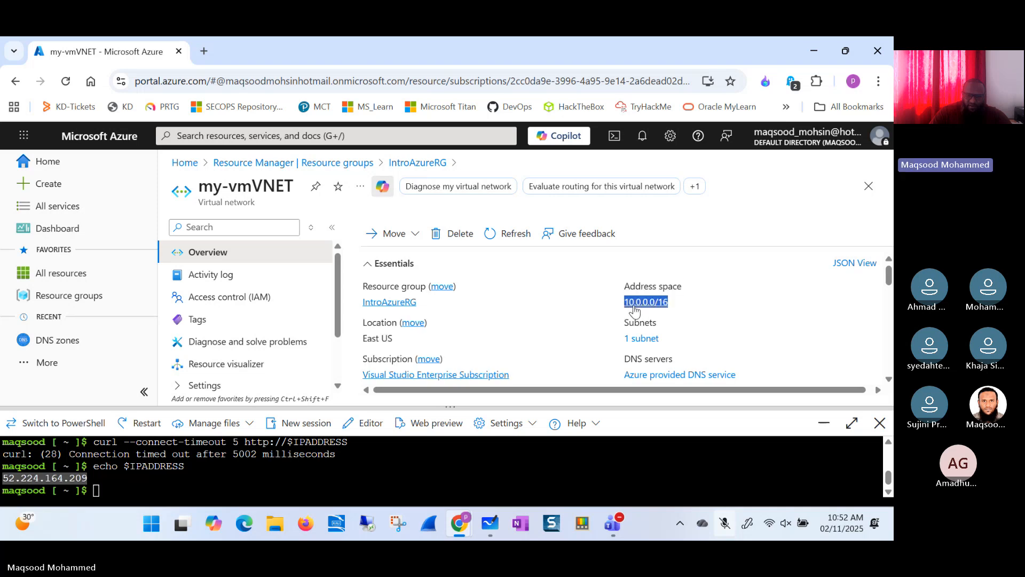
pyautogui.rightClick(633, 309)
pyautogui.click(662, 322)
pyautogui.click(490, 525)
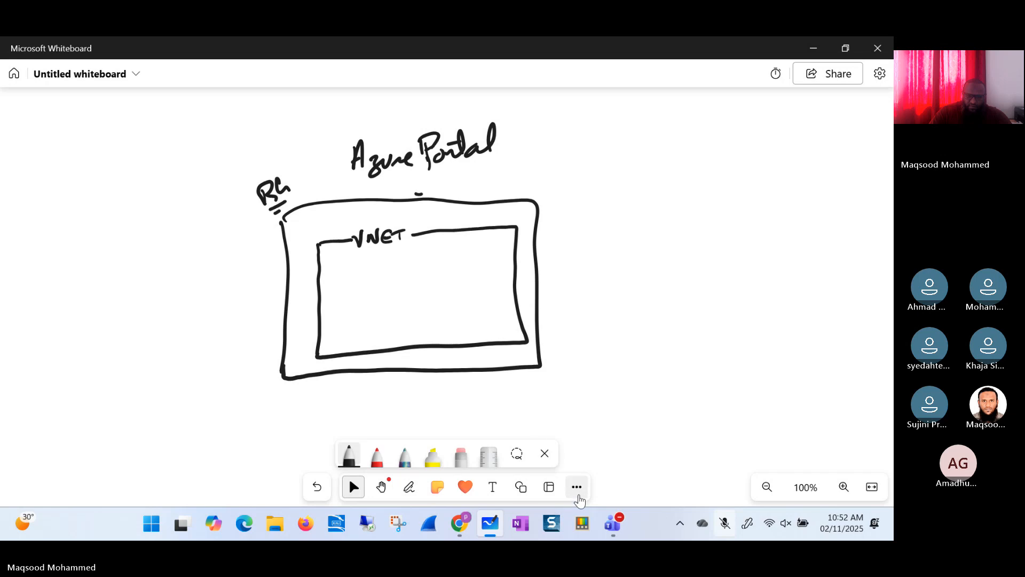
pyautogui.click(577, 486)
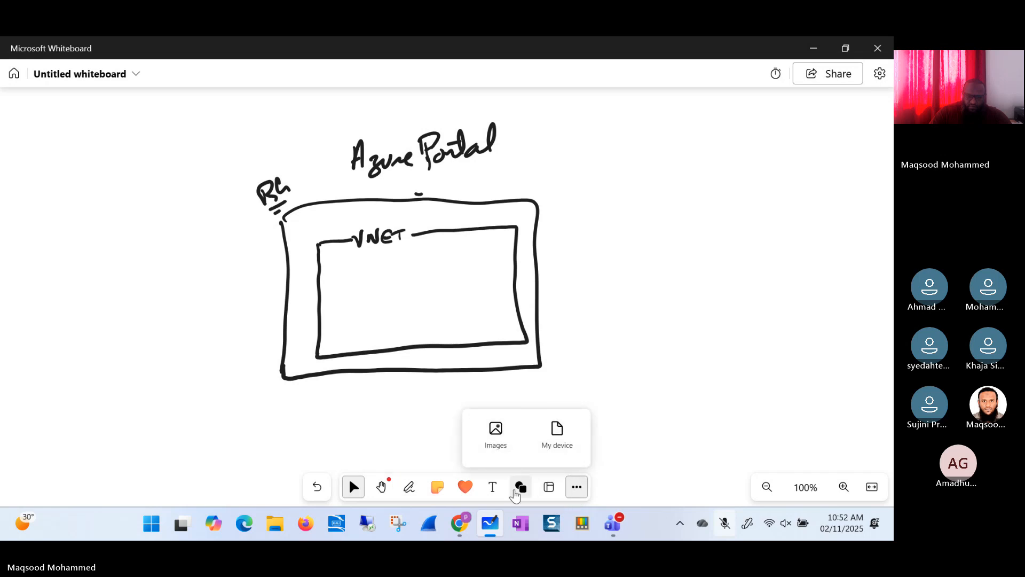
pyautogui.click(492, 486)
pyautogui.click(494, 488)
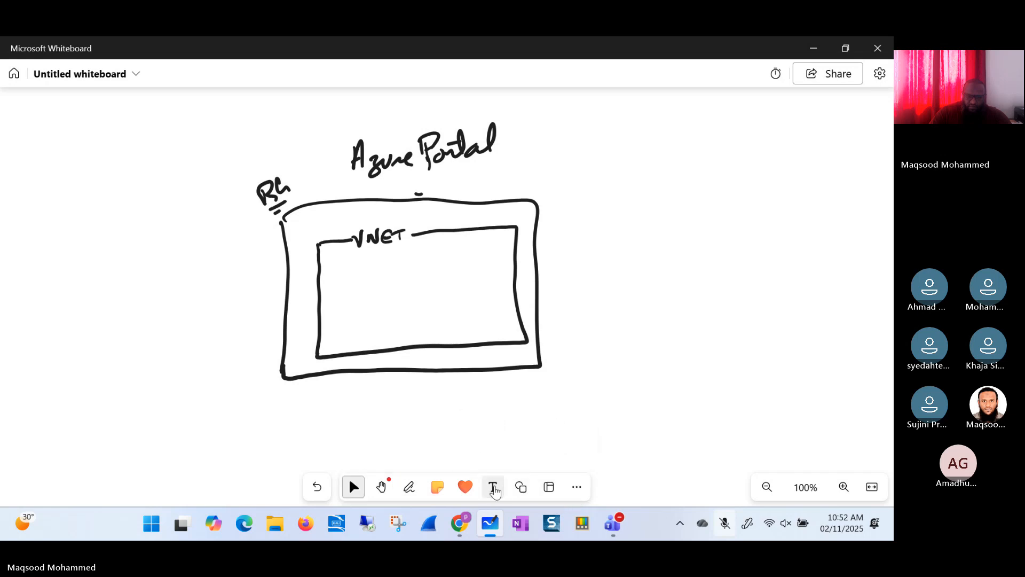
pyautogui.click(494, 488)
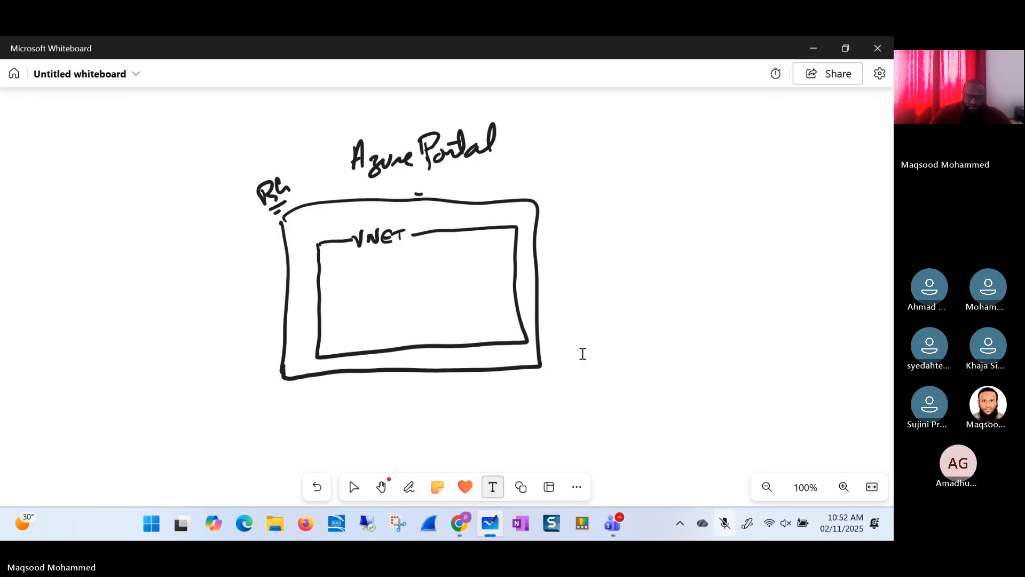
pyautogui.click(464, 231)
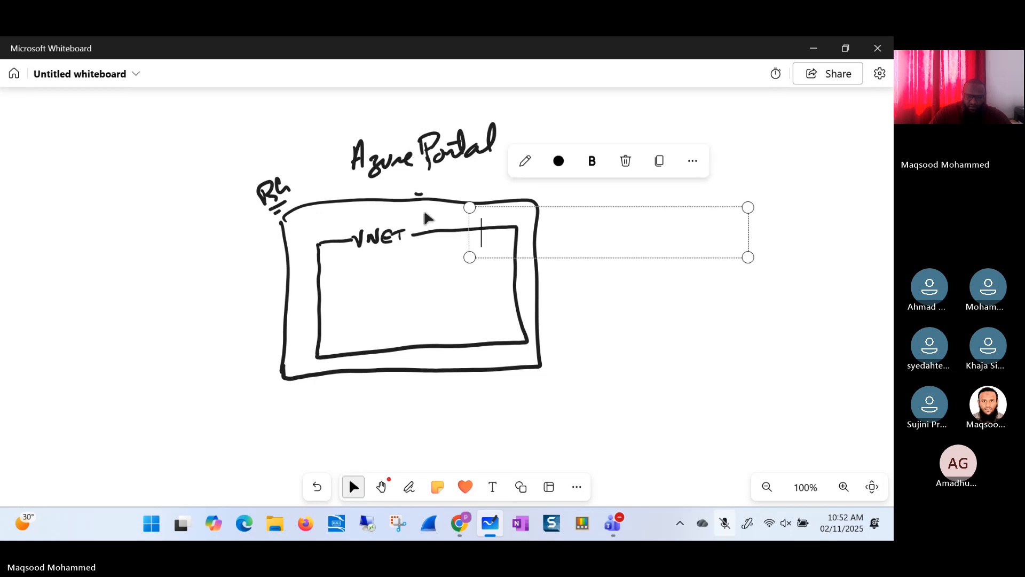
pyautogui.click(425, 230)
pyautogui.moveTo(424, 230); pyautogui.dragTo(473, 253)
# - Add the copied address space 10.0.0.0/16 as text beside the RG box and shrink it to small lettering
pyautogui.click(492, 487)
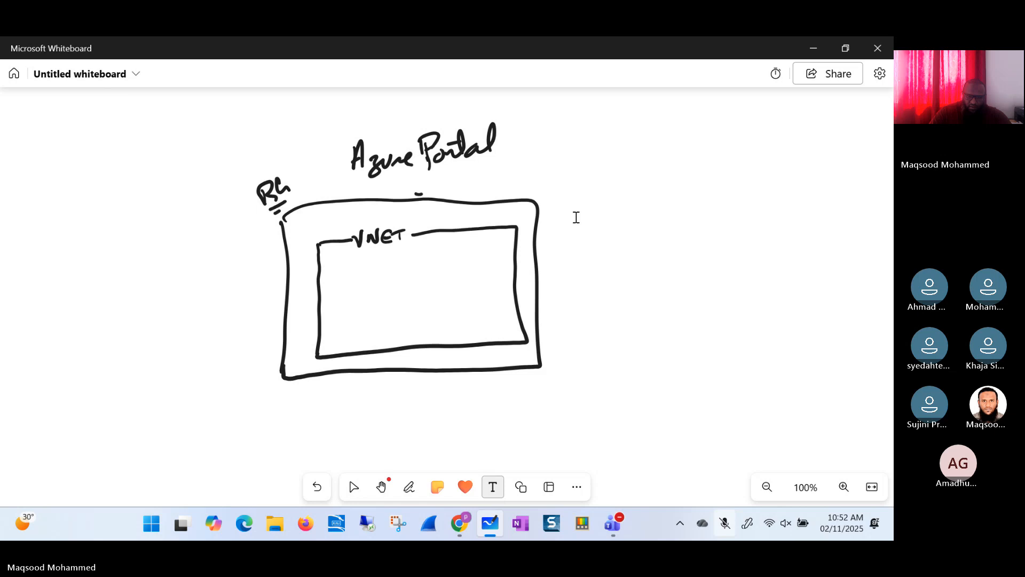
pyautogui.click(589, 232)
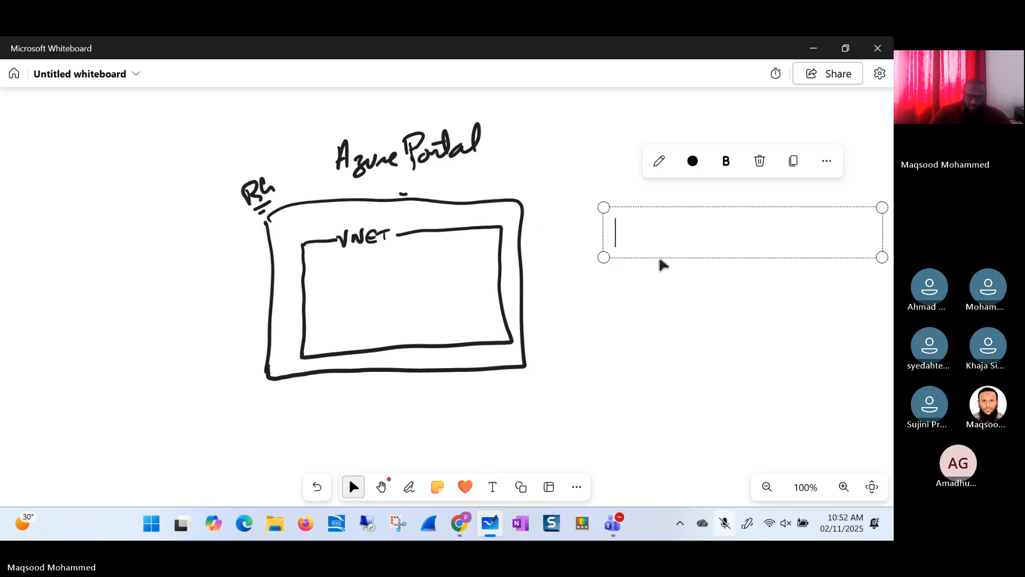
pyautogui.hotkey('ctrl', 'v')
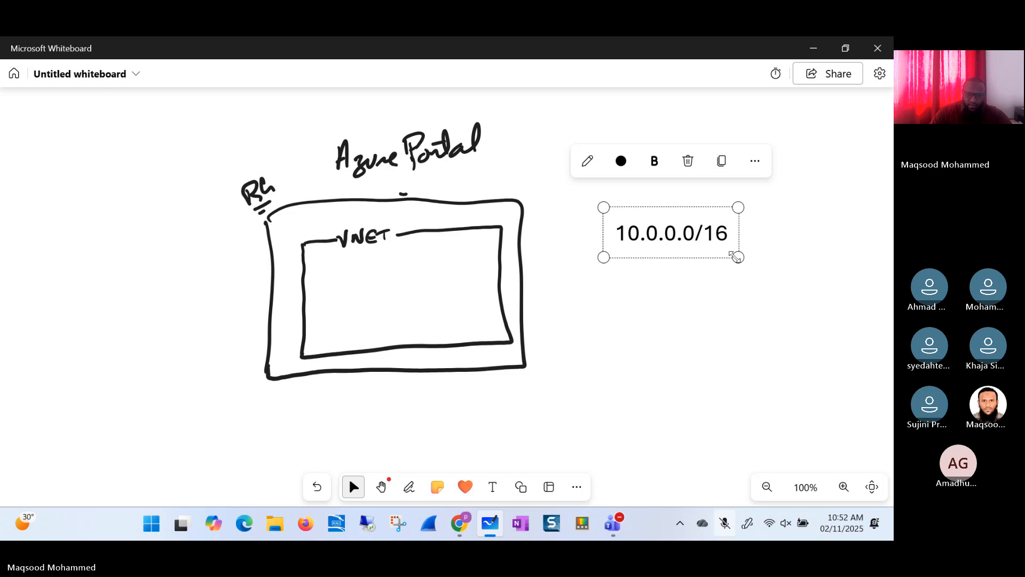
pyautogui.moveTo(738, 257); pyautogui.dragTo(643, 220)
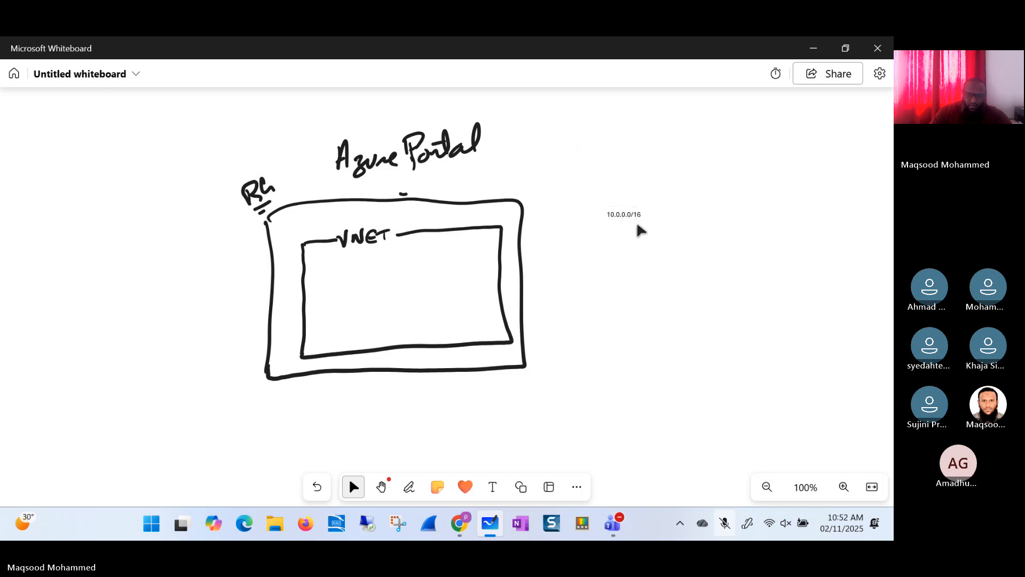
pyautogui.click(628, 212)
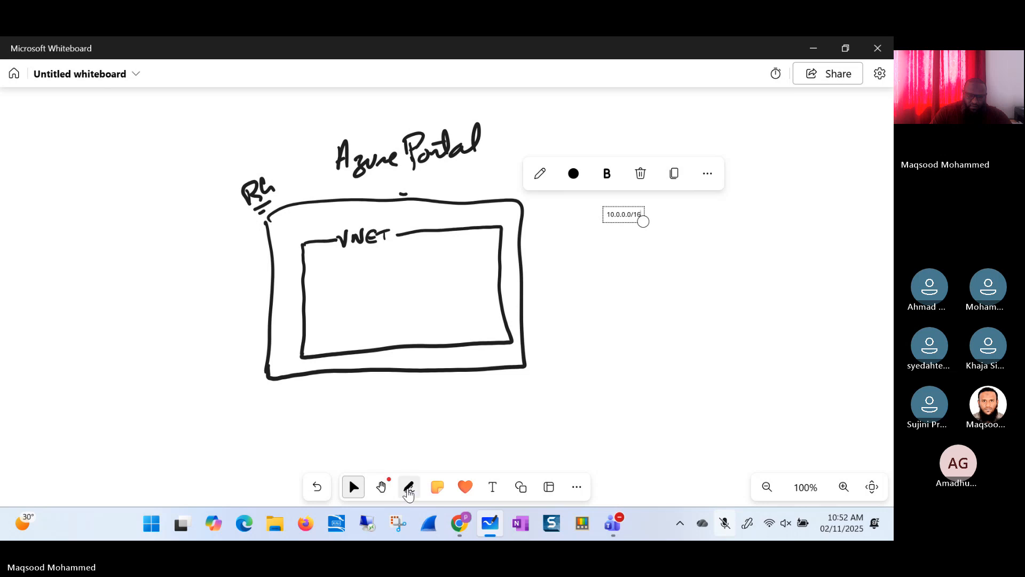
pyautogui.click(408, 487)
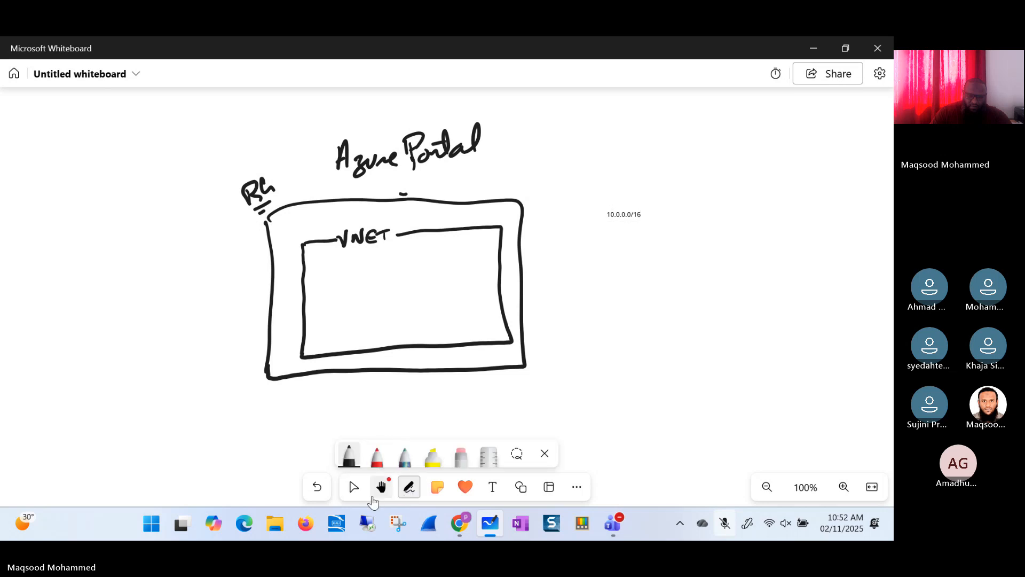
pyautogui.click(381, 487)
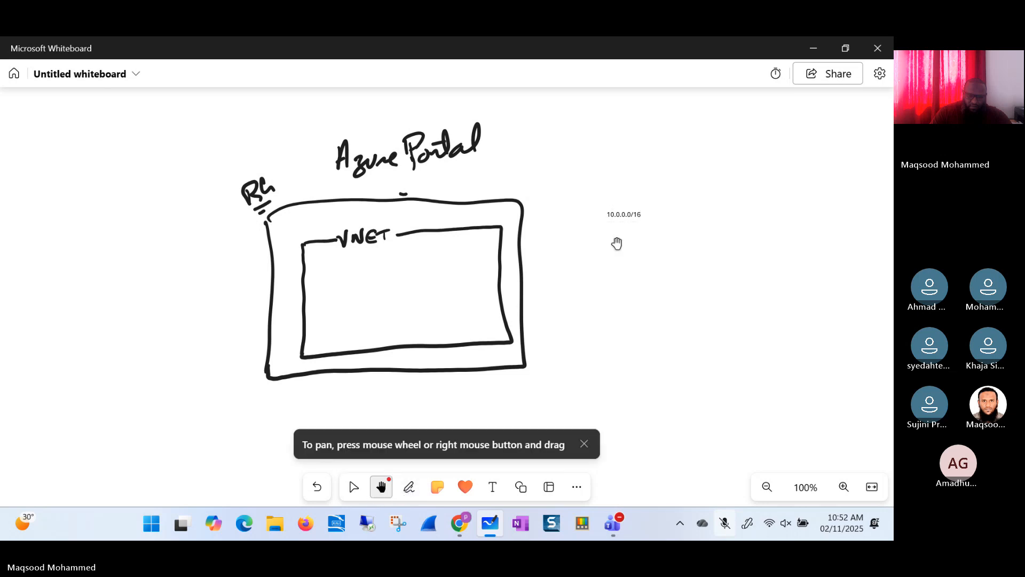
pyautogui.click(354, 487)
pyautogui.click(631, 212)
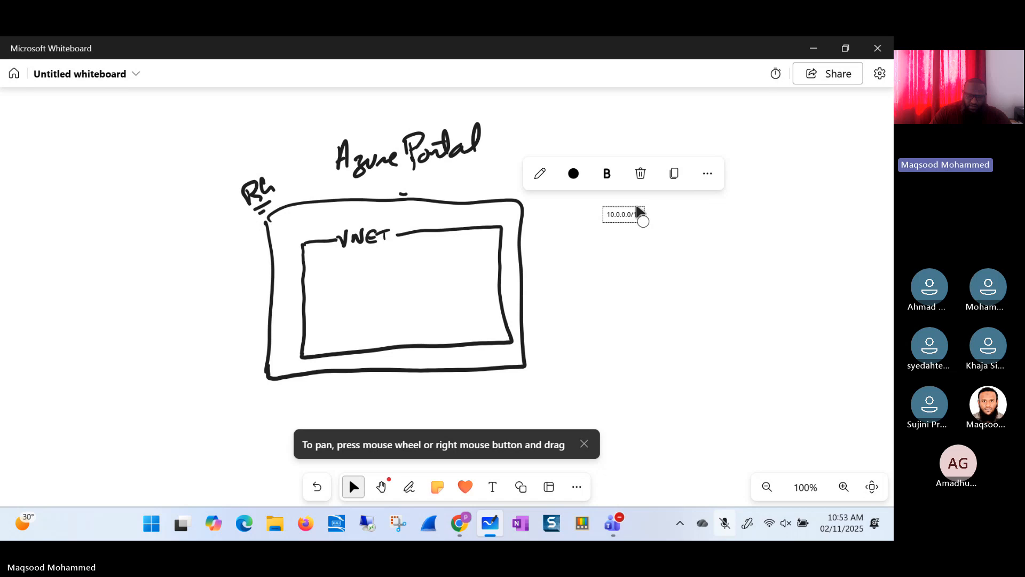
pyautogui.click(492, 487)
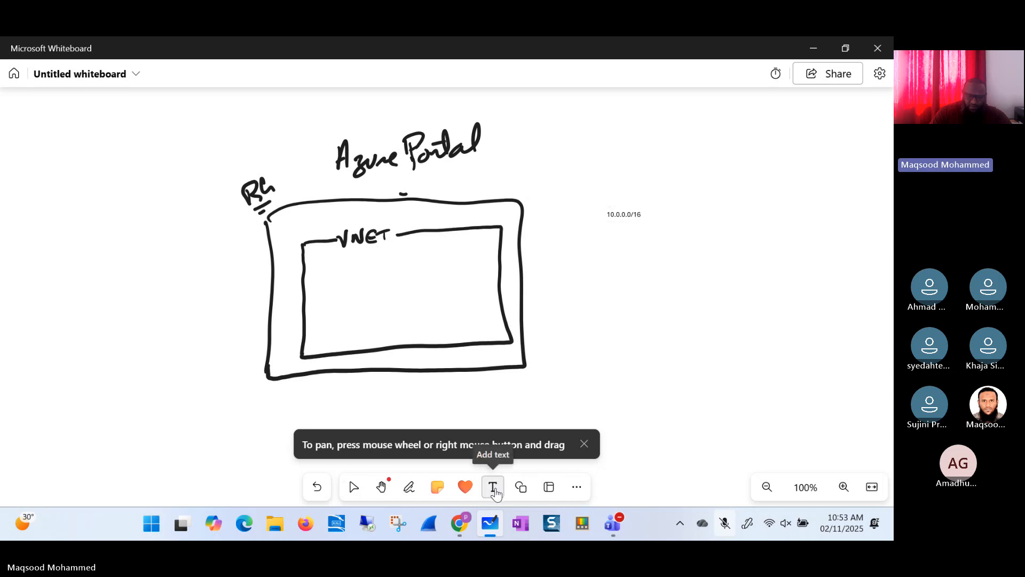
pyautogui.click(622, 208)
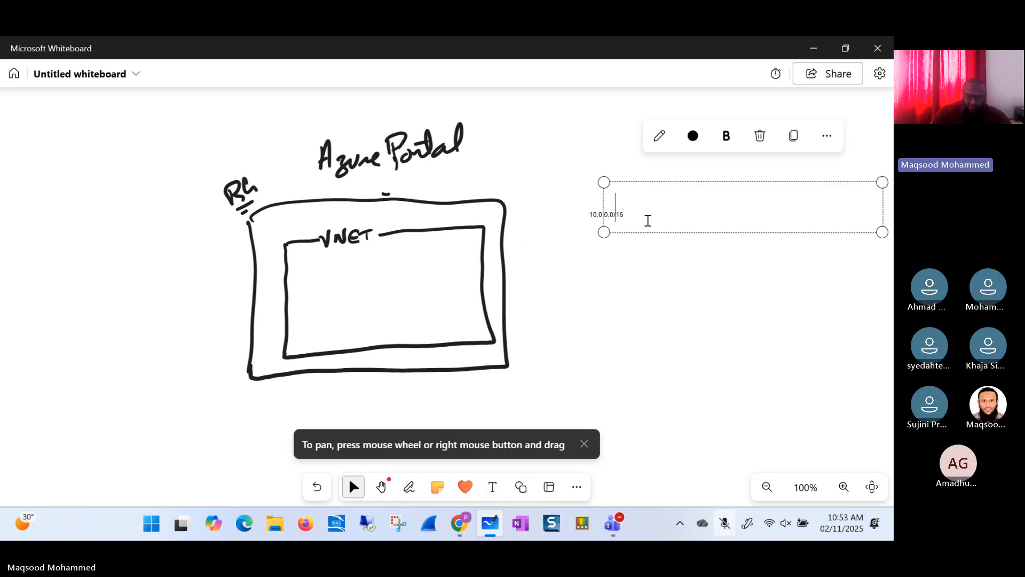
pyautogui.click(636, 276)
pyautogui.click(591, 215)
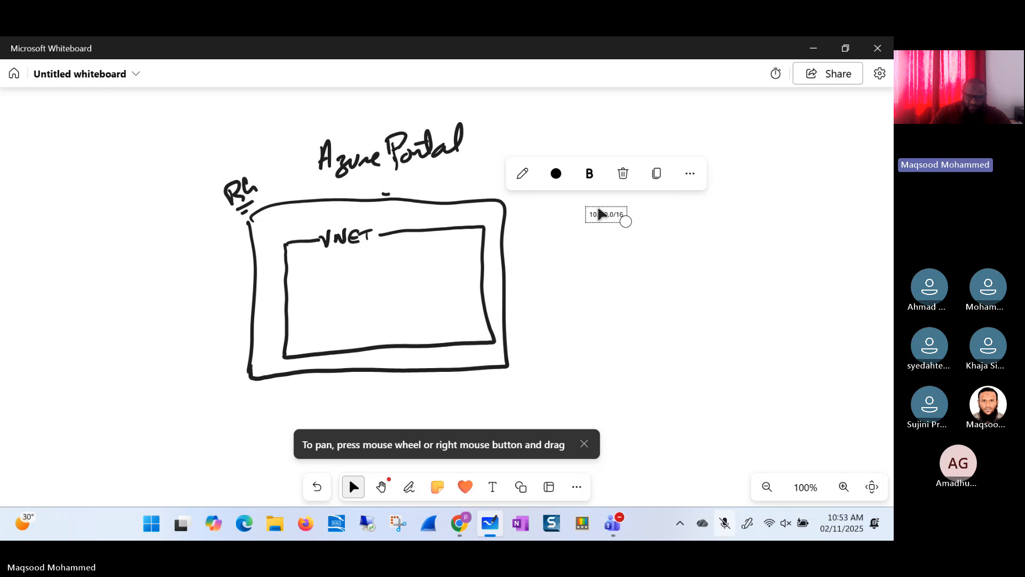
pyautogui.click(599, 213)
pyautogui.click(690, 174)
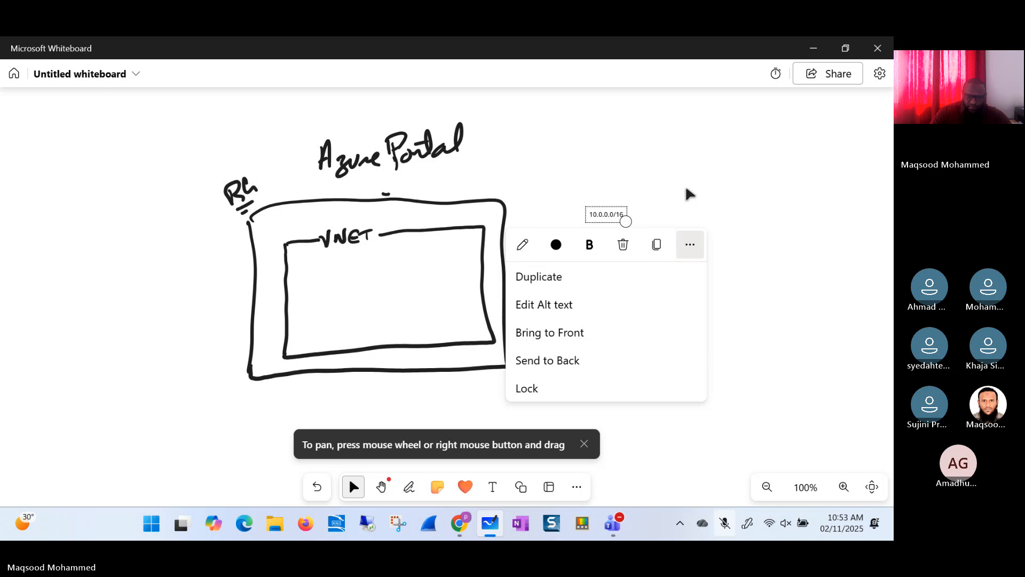
pyautogui.click(744, 271)
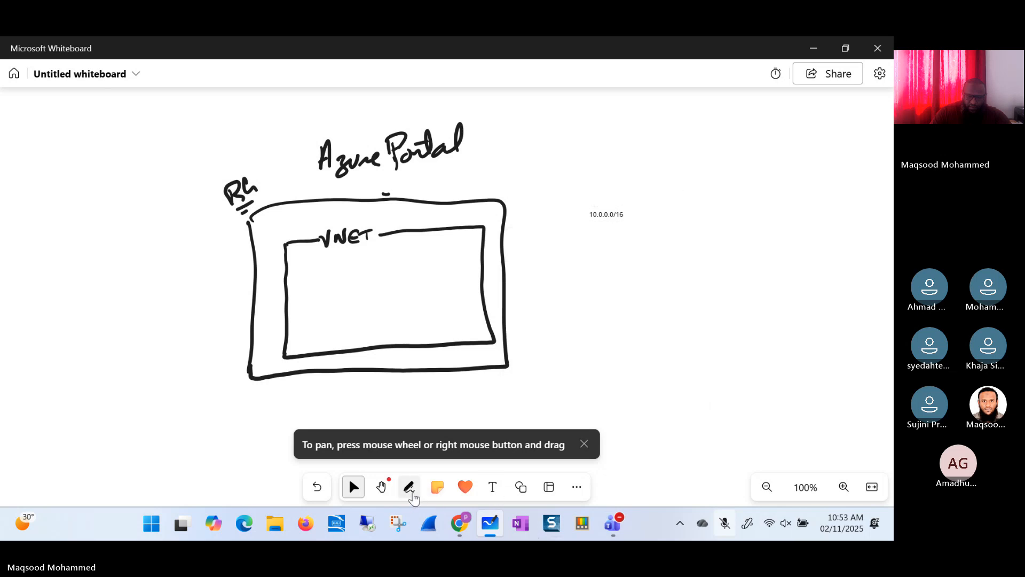
# - Underline the 10.0.0.0/16 text with the black pen
pyautogui.click(410, 493)
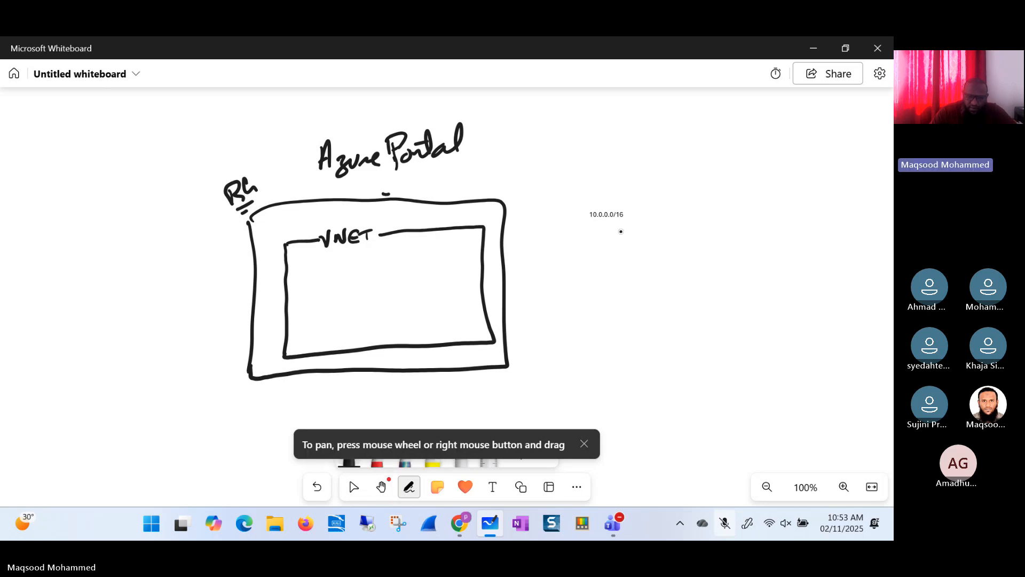
pyautogui.moveTo(591, 220); pyautogui.dragTo(623, 221)
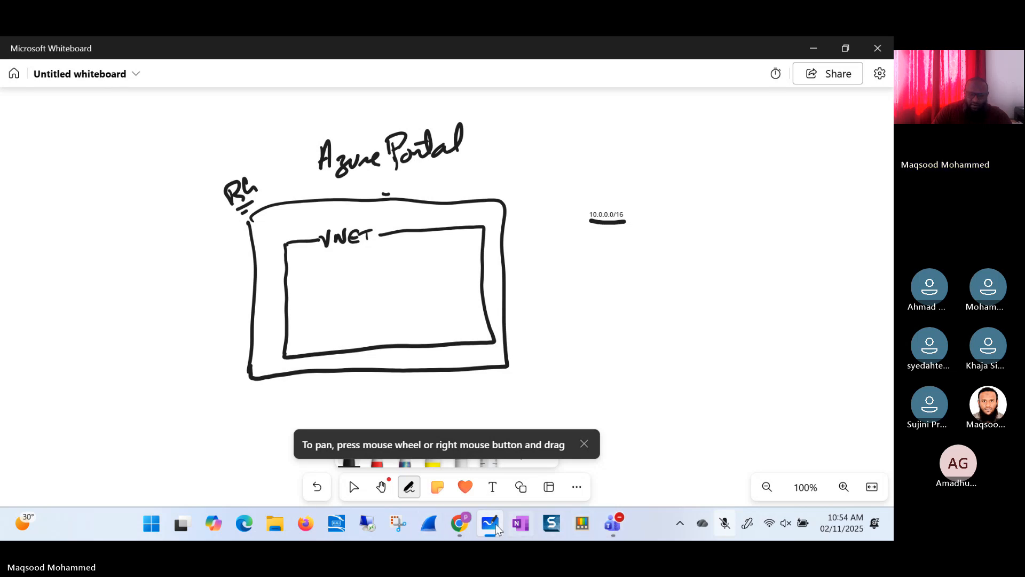
# - Switch to the Azure portal and open the subnet list of the my-vmVNET virtual network
pyautogui.moveTo(468, 523)
pyautogui.click(498, 436)
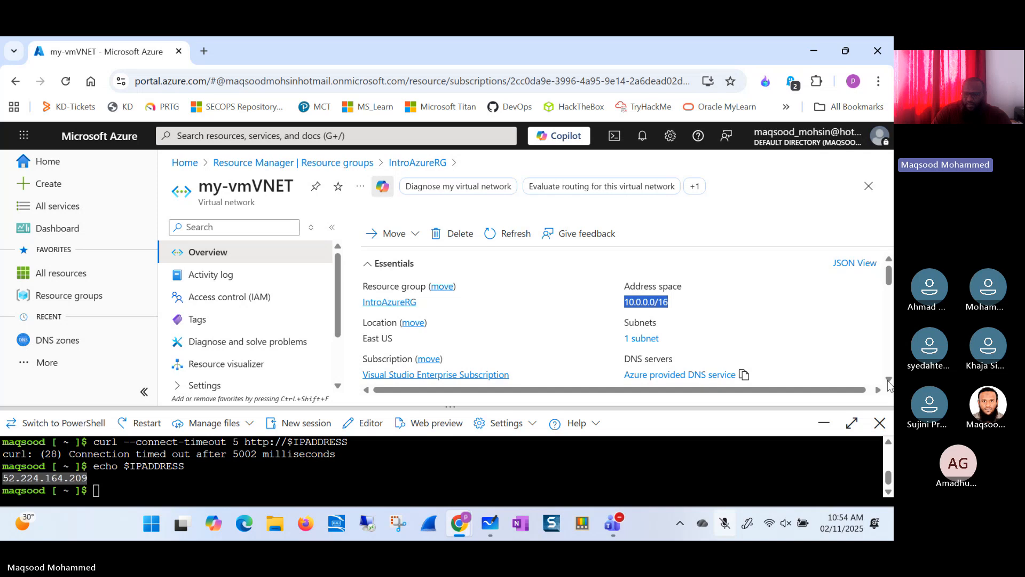
pyautogui.scroll(-1, 542, 283)
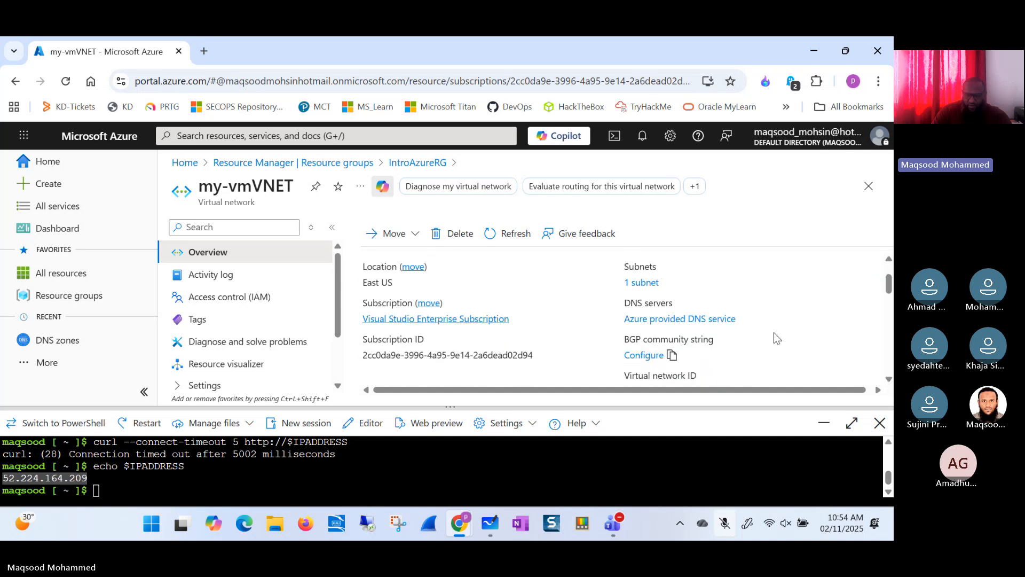
pyautogui.click(642, 283)
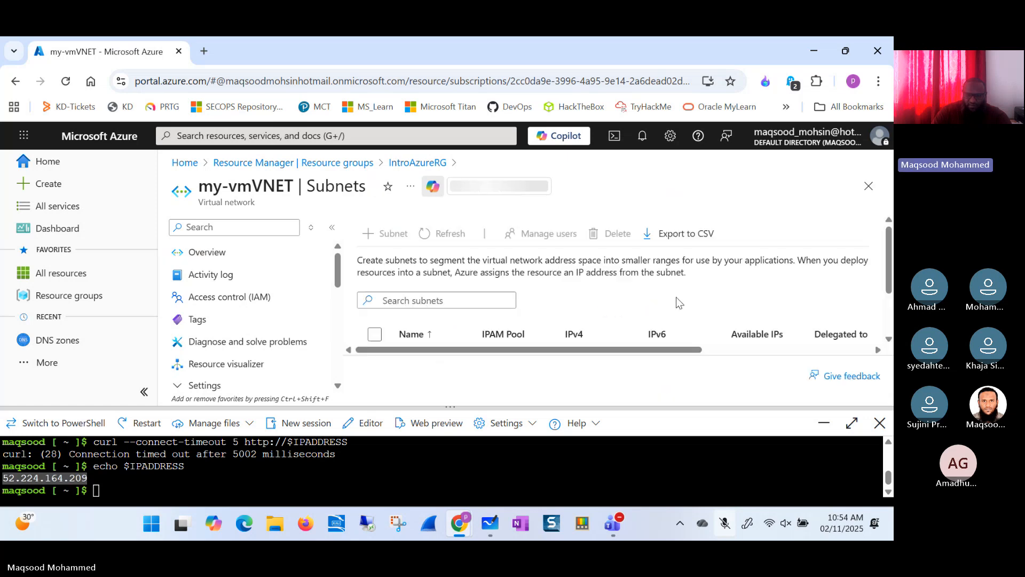
pyautogui.scroll(-1, 890, 270)
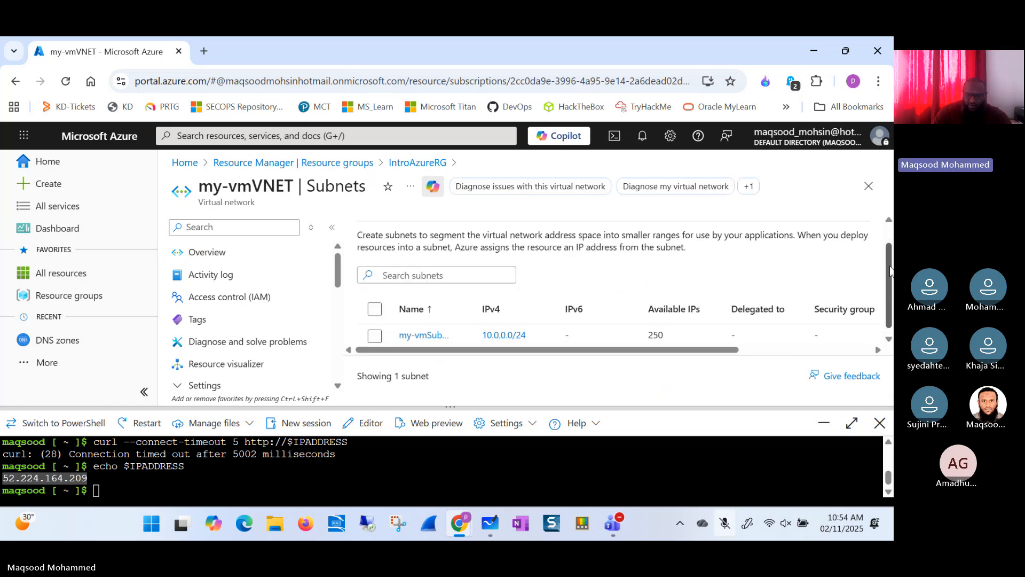
pyautogui.moveTo(890, 267); pyautogui.dragTo(891, 292)
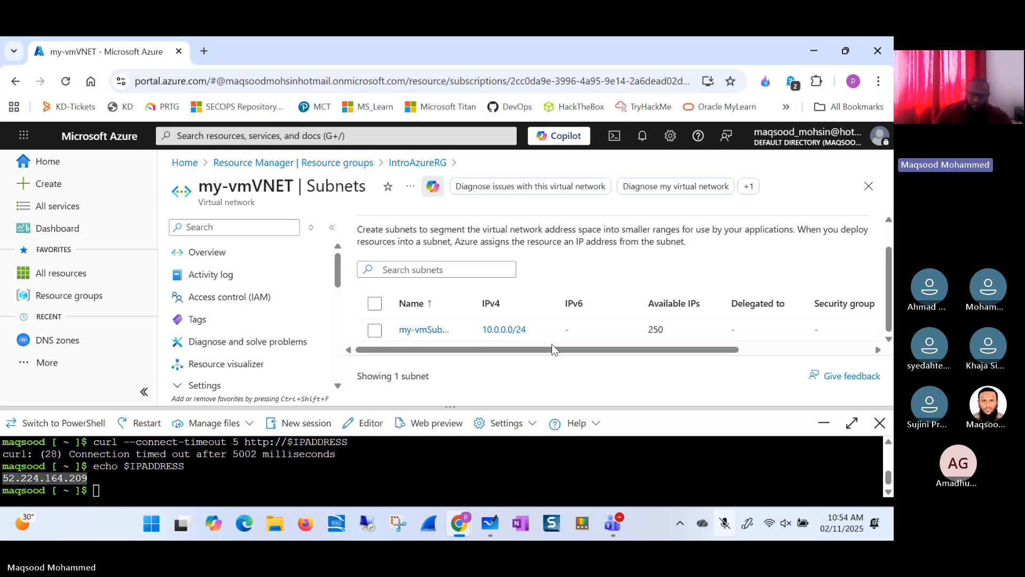
# - Switch back to Microsoft Whiteboard and set the black pen's thickness to 3
pyautogui.click(494, 525)
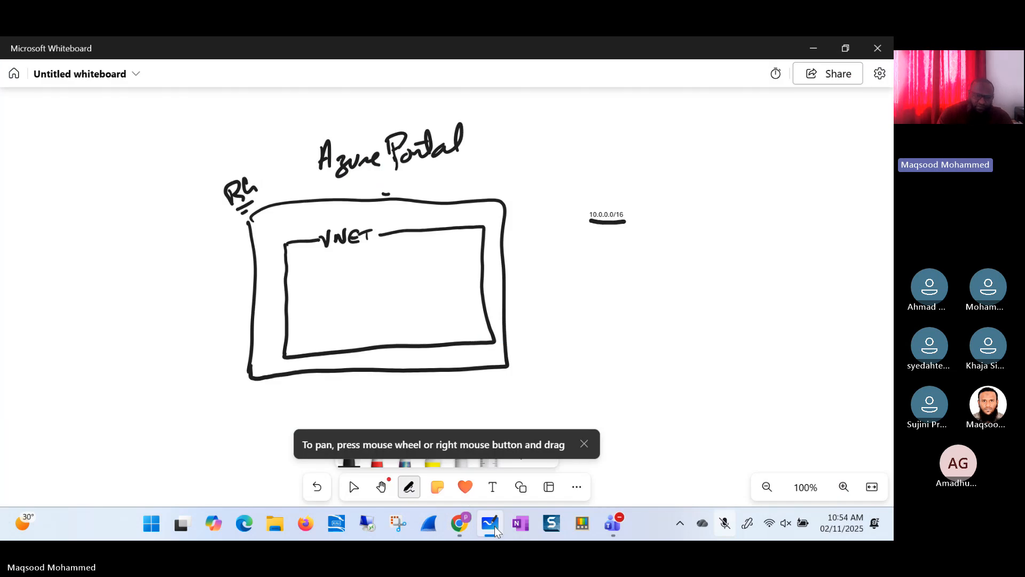
pyautogui.click(408, 488)
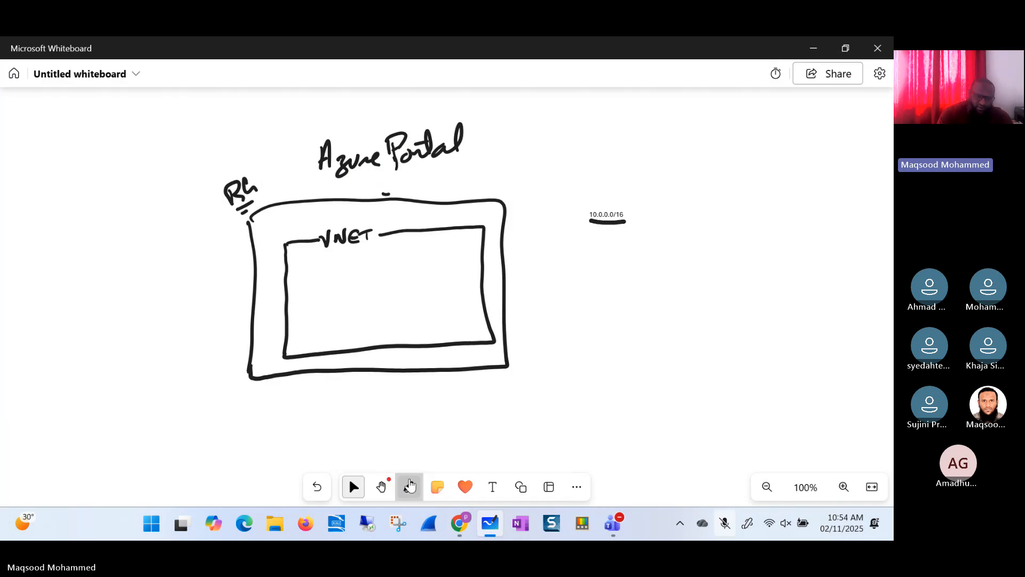
pyautogui.click(408, 489)
pyautogui.click(408, 488)
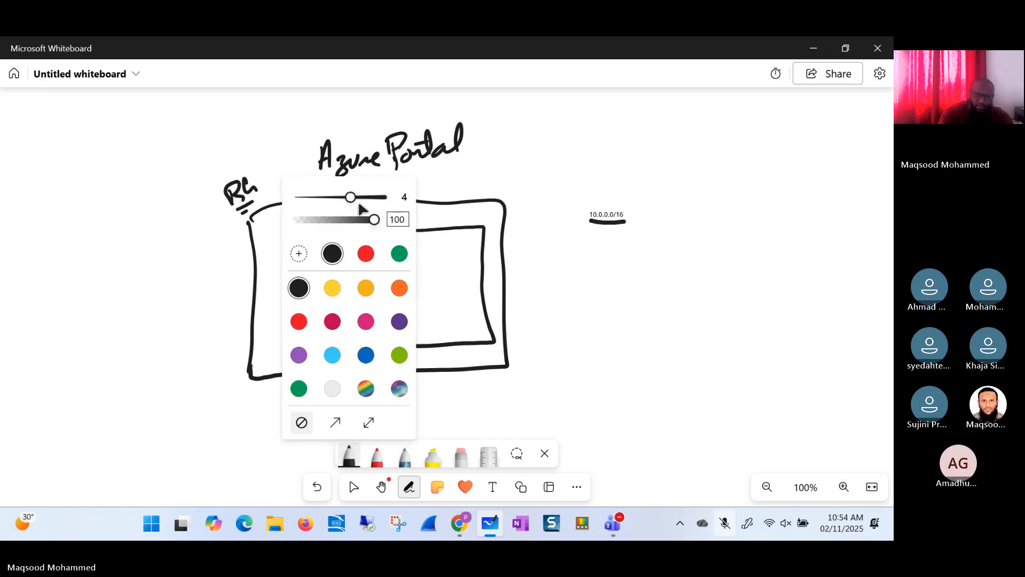
pyautogui.moveTo(350, 198); pyautogui.dragTo(331, 198)
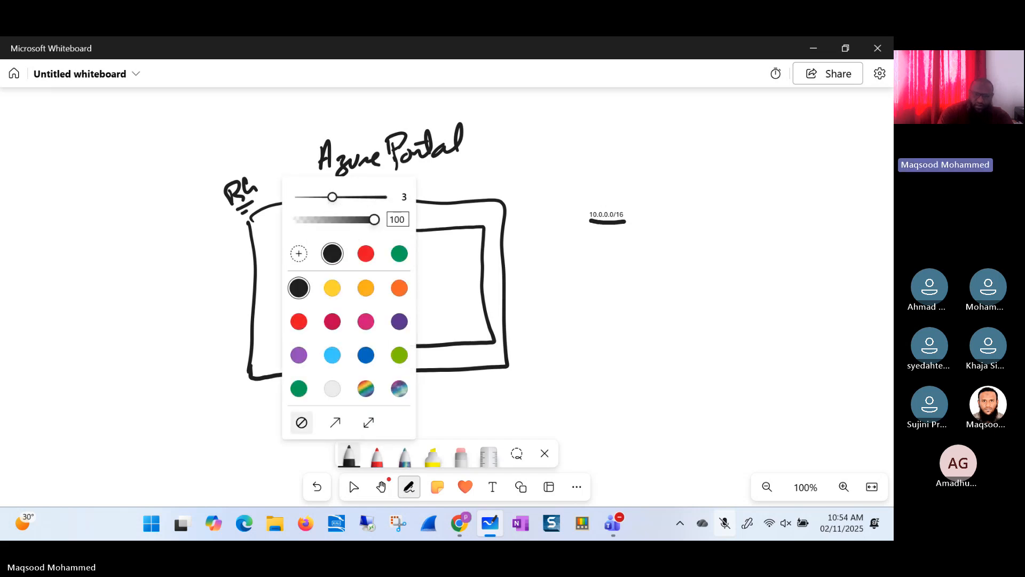
pyautogui.click(617, 250)
# - Draw an arrow branching from the underlined 10.0.0.0/16 and handwrite 10.0.0.0/24 beside it
pyautogui.moveTo(594, 231); pyautogui.dragTo(608, 244)
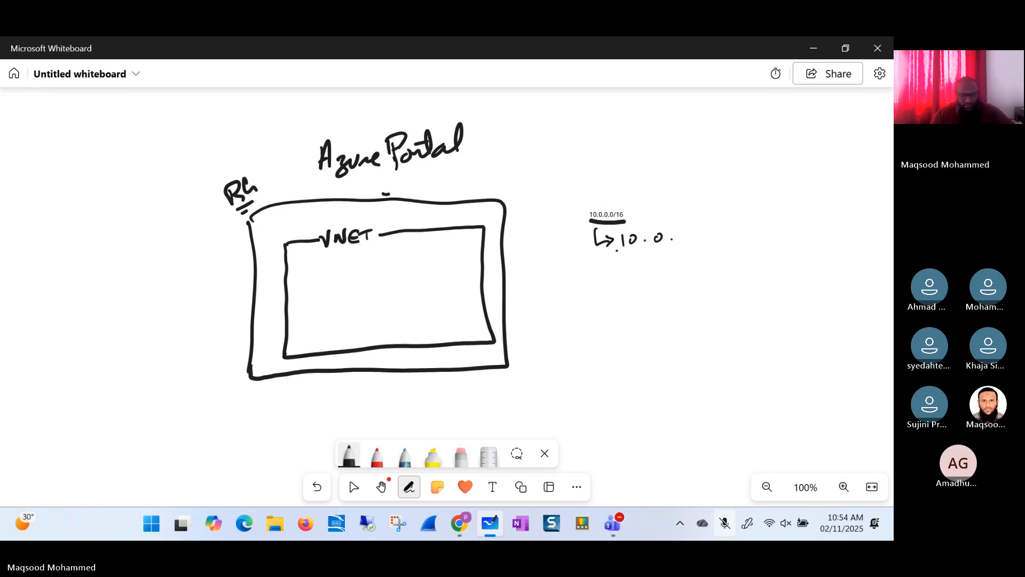
pyautogui.hotkey('alt', 'Tab')
pyautogui.hotkey('alt', 'Tab')
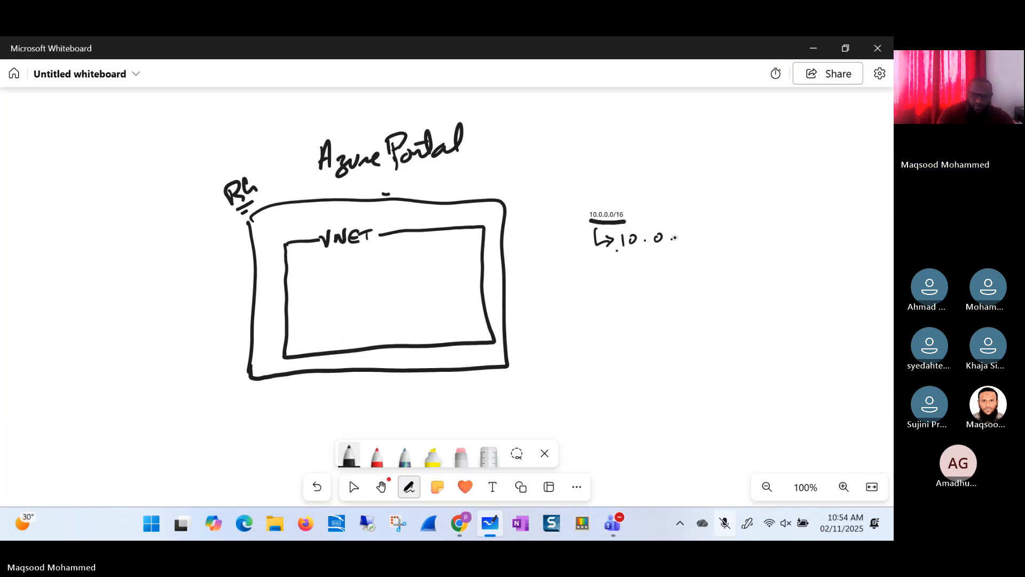
pyautogui.moveTo(685, 230); pyautogui.dragTo(681, 240)
pyautogui.moveTo(707, 229)
pyautogui.mouseDown()
pyautogui.moveTo(703, 245)
pyautogui.moveTo(730, 239)
pyautogui.mouseUp()
pyautogui.moveTo(738, 227); pyautogui.dragTo(746, 235)
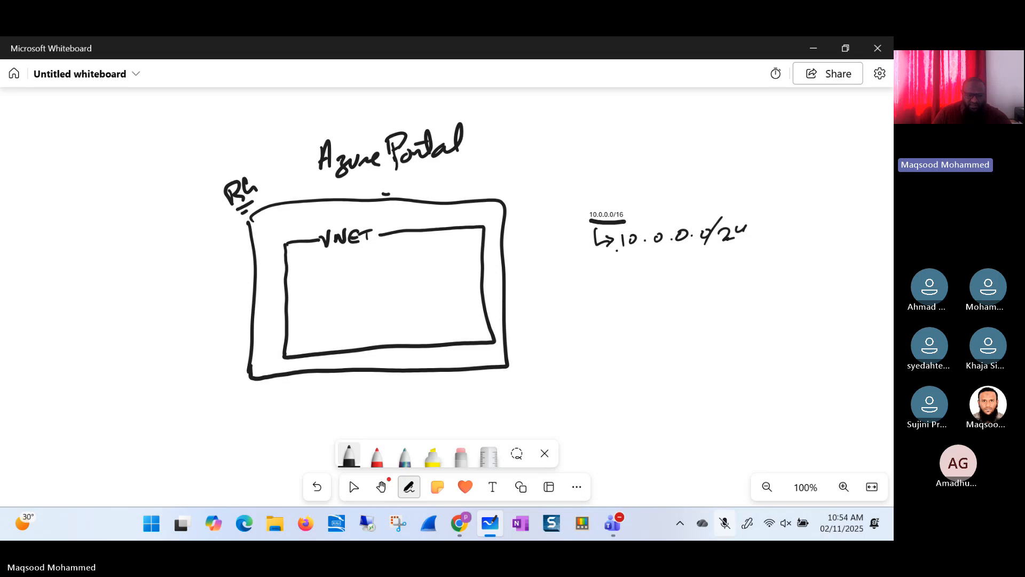
# - Look up the subnet's available IPs in the Azure portal and handwrite an underlined 250 beneath 10.0.0.0/24 in Microsoft Whiteboard
pyautogui.hotkey('alt', 'Tab')
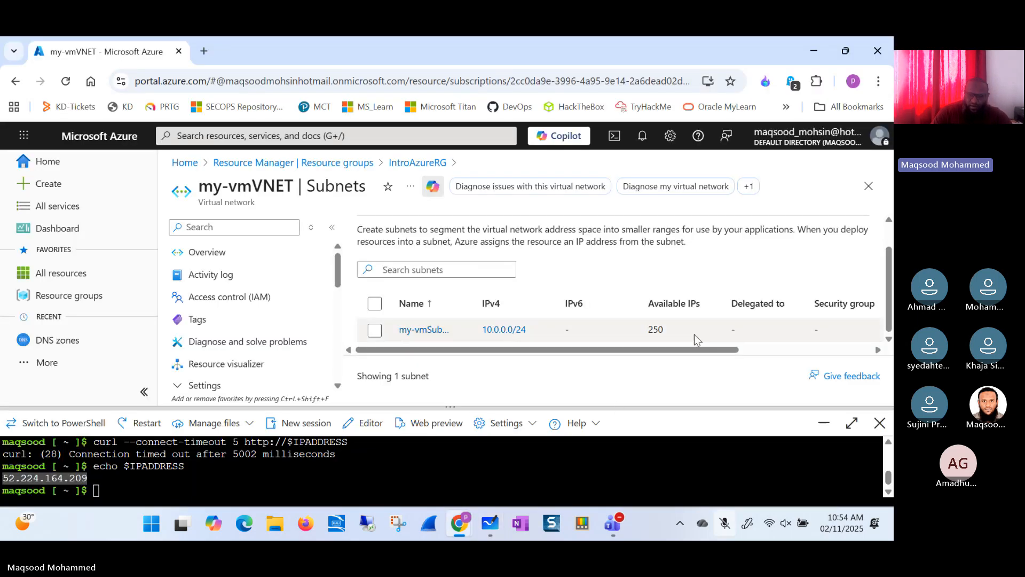
pyautogui.doubleClick(674, 334)
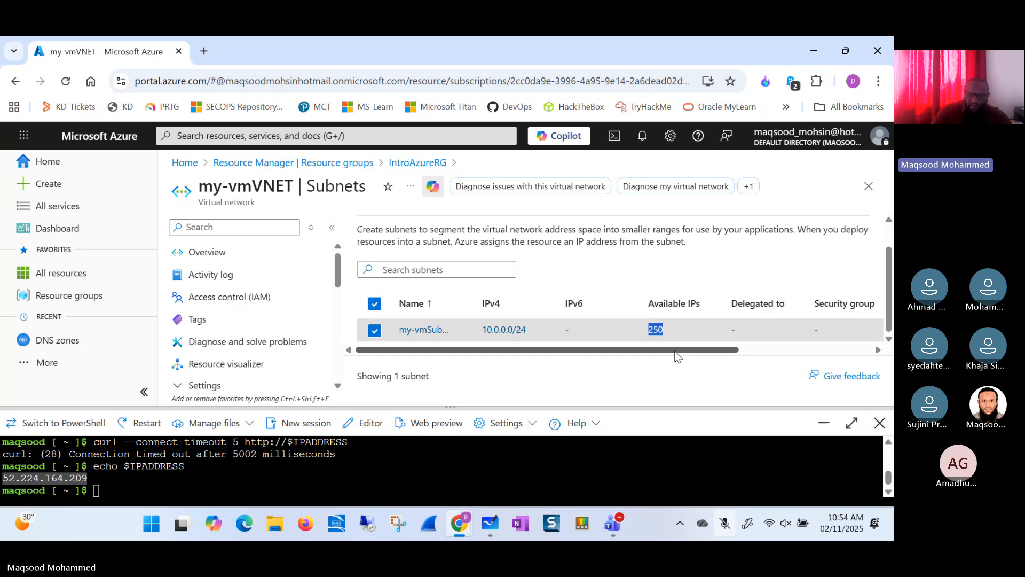
pyautogui.moveTo(681, 350); pyautogui.dragTo(572, 388)
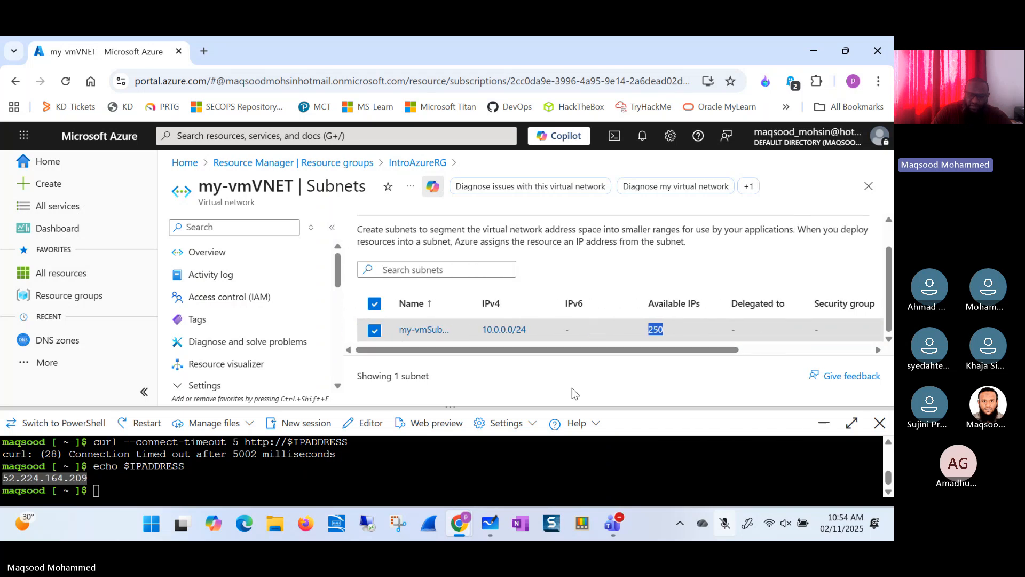
pyautogui.click(491, 525)
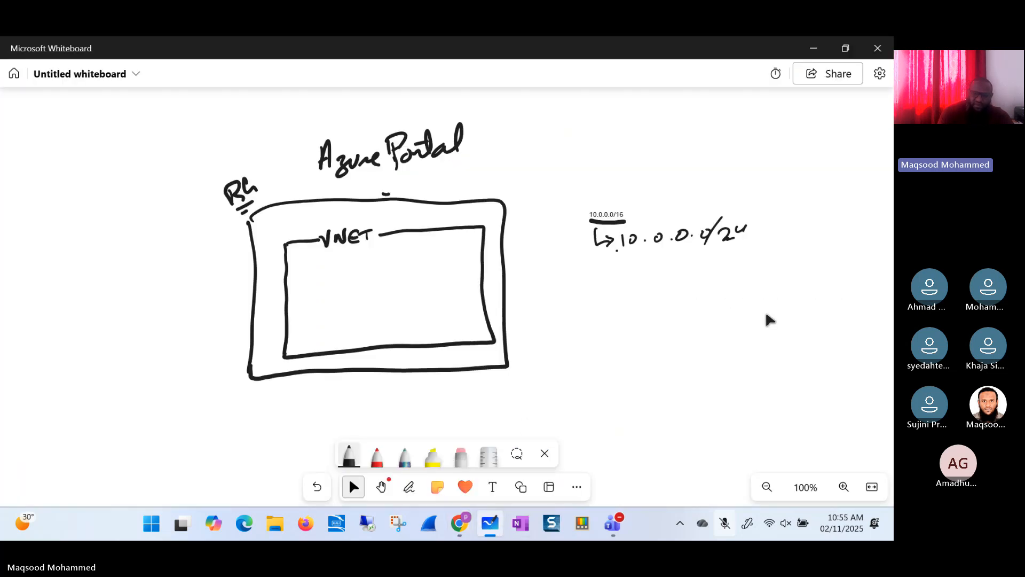
pyautogui.moveTo(633, 257)
pyautogui.mouseDown()
pyautogui.moveTo(647, 269)
pyautogui.moveTo(667, 255)
pyautogui.mouseUp()
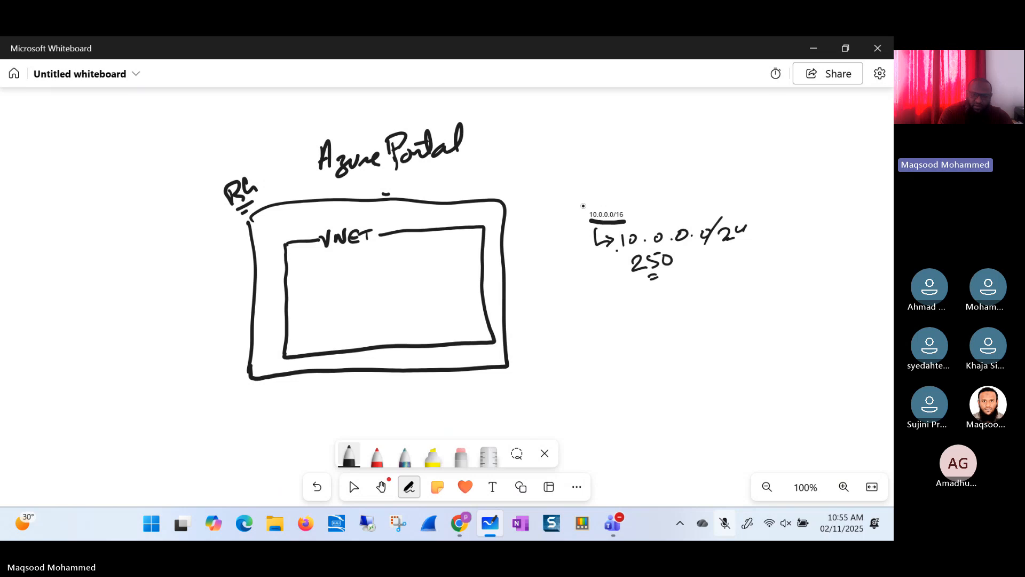
# - Label 10.0.0.0/16 as VNET with a box around the address, and write (Subnet) after 10.0.0.0/24
pyautogui.moveTo(539, 222); pyautogui.dragTo(573, 217)
pyautogui.moveTo(568, 213)
pyautogui.mouseDown()
pyautogui.moveTo(581, 201)
pyautogui.moveTo(586, 209)
pyautogui.mouseUp()
pyautogui.moveTo(577, 205); pyautogui.dragTo(587, 197)
pyautogui.moveTo(554, 239)
pyautogui.mouseDown()
pyautogui.moveTo(594, 212)
pyautogui.moveTo(599, 226)
pyautogui.moveTo(619, 200)
pyautogui.mouseUp()
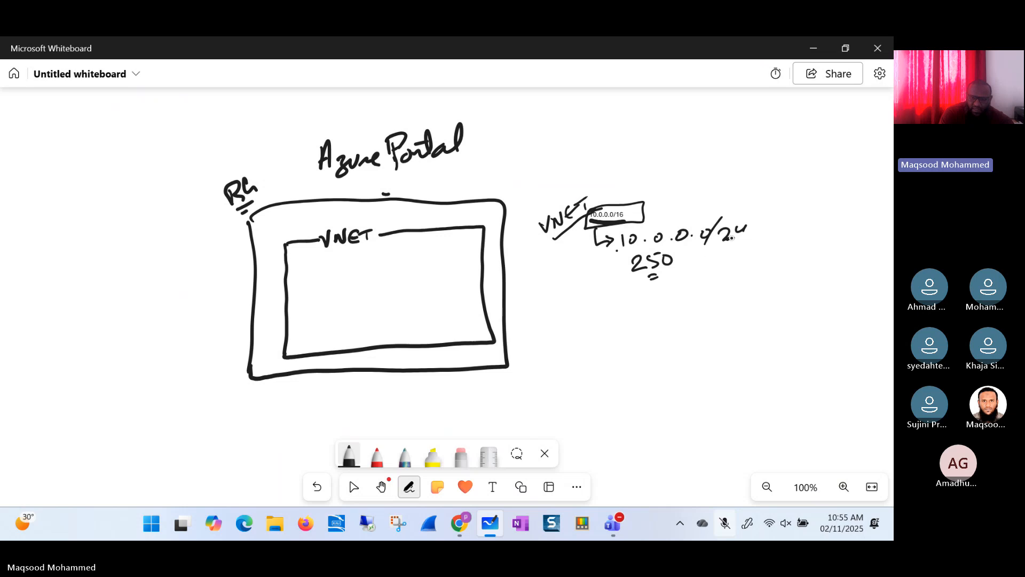
pyautogui.moveTo(763, 210)
pyautogui.mouseDown()
pyautogui.moveTo(755, 236)
pyautogui.moveTo(830, 219)
pyautogui.moveTo(822, 227)
pyautogui.moveTo(827, 212)
pyautogui.mouseUp()
pyautogui.moveTo(833, 202); pyautogui.dragTo(836, 234)
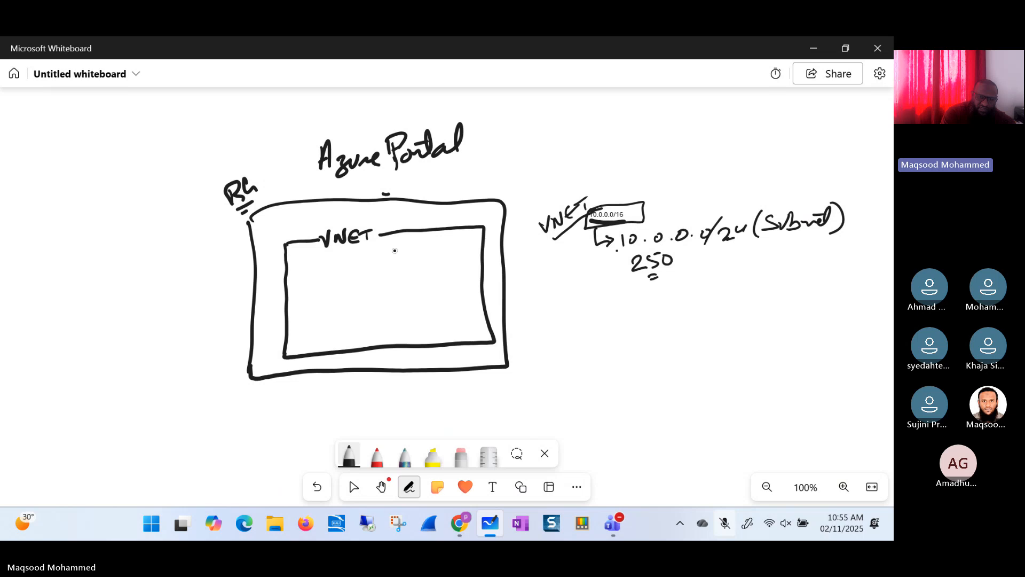
# - Draw a tall rectangle inside the right half of the VNET box
pyautogui.moveTo(384, 251); pyautogui.dragTo(387, 332)
pyautogui.moveTo(382, 255)
pyautogui.mouseDown()
pyautogui.moveTo(442, 246)
pyautogui.moveTo(453, 328)
pyautogui.moveTo(387, 336)
pyautogui.mouseUp()
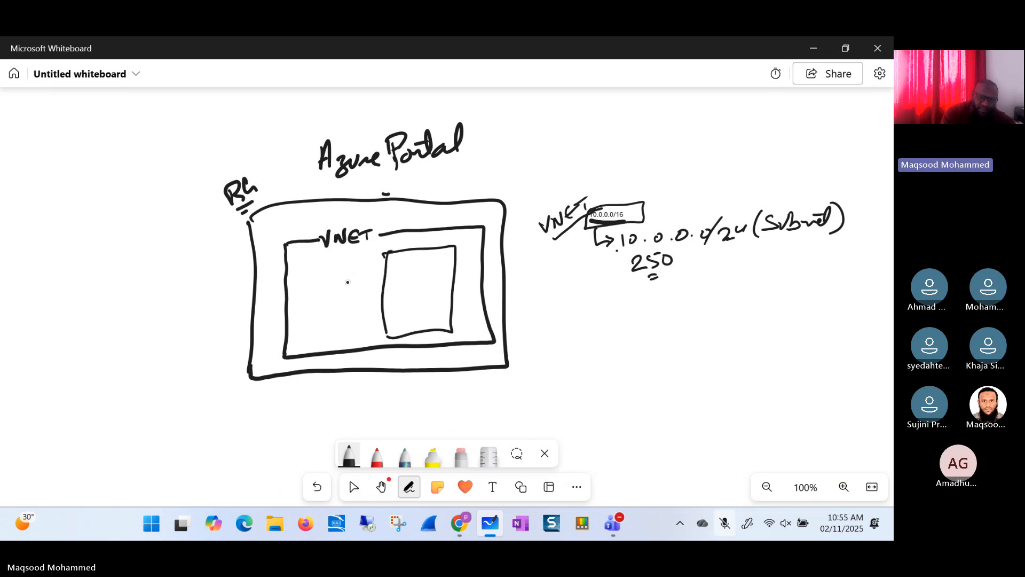
# - Label the tall inner rectangle Sub Default with Sub underlined, and add a red check mark above the 24 of 10.0.0.0/24
pyautogui.moveTo(351, 279)
pyautogui.mouseDown()
pyautogui.moveTo(348, 292)
pyautogui.moveTo(370, 284)
pyautogui.moveTo(342, 323)
pyautogui.moveTo(366, 297)
pyautogui.moveTo(360, 322)
pyautogui.mouseUp()
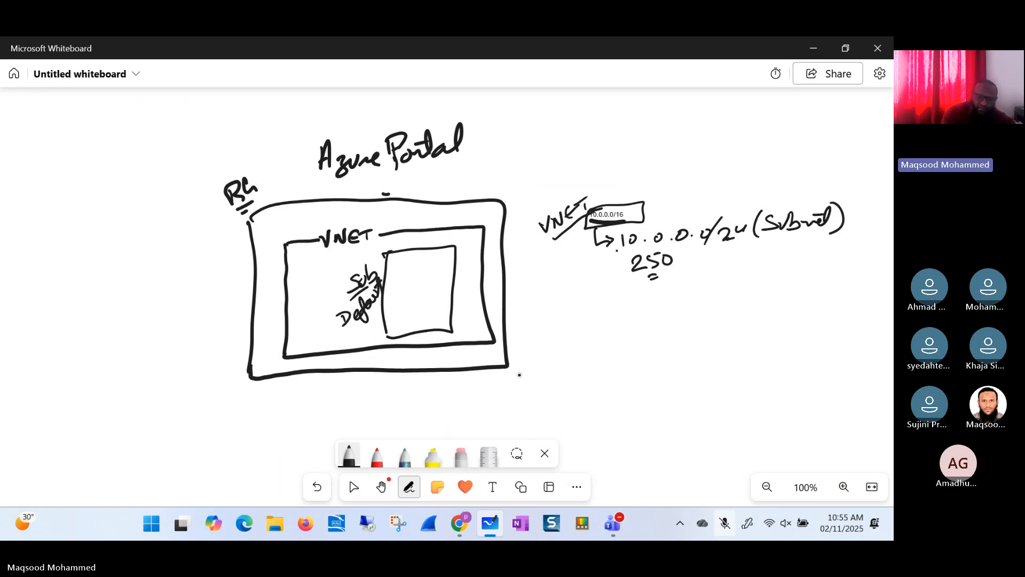
pyautogui.click(377, 455)
pyautogui.moveTo(733, 212); pyautogui.dragTo(742, 210)
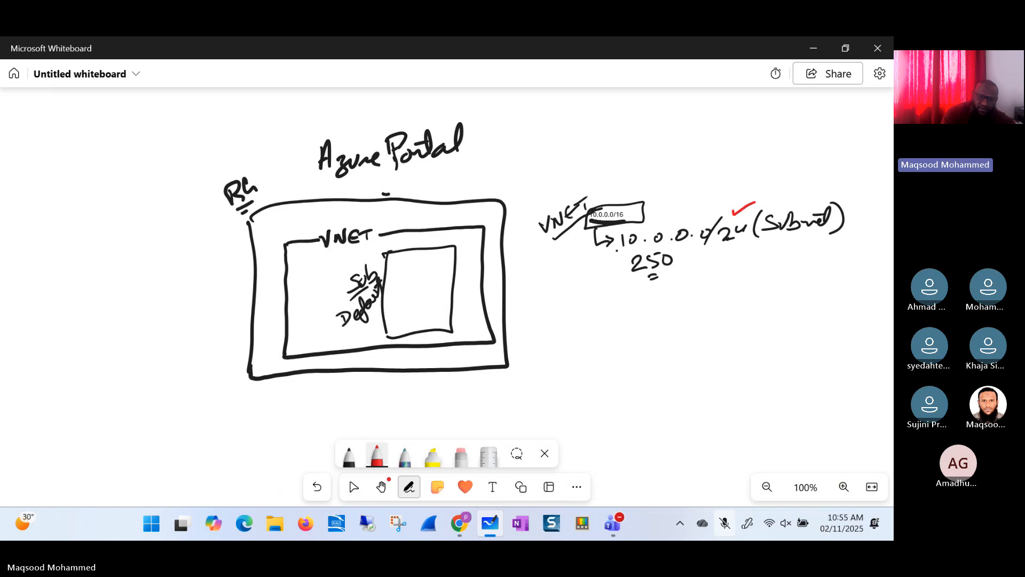
pyautogui.click(377, 455)
# - Draw a small black square with a double underline near the top of the subnet rectangle to represent the VM
pyautogui.click(349, 455)
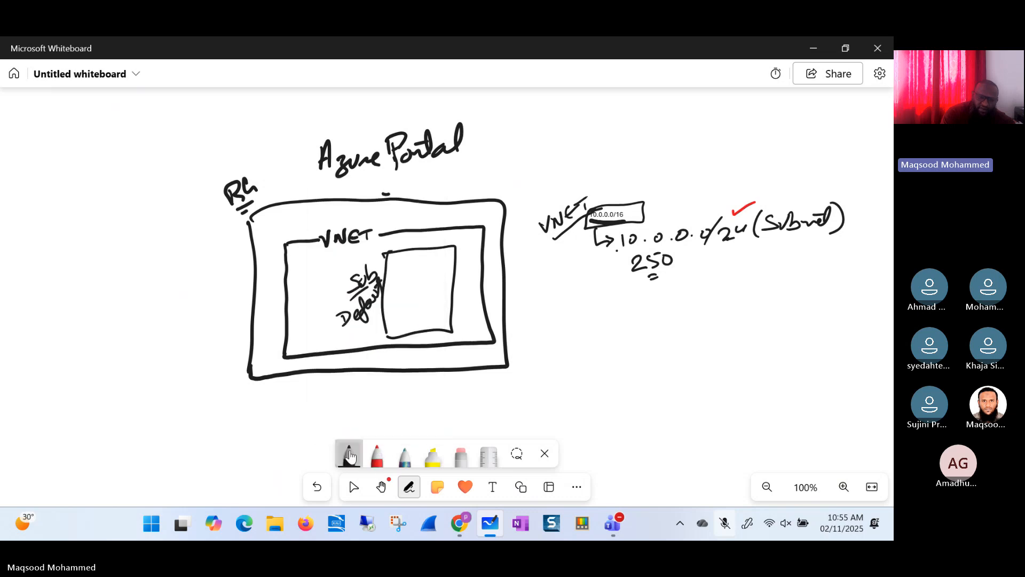
pyautogui.moveTo(419, 263)
pyautogui.mouseDown()
pyautogui.moveTo(418, 282)
pyautogui.moveTo(439, 272)
pyautogui.moveTo(419, 282)
pyautogui.moveTo(427, 289)
pyautogui.mouseUp()
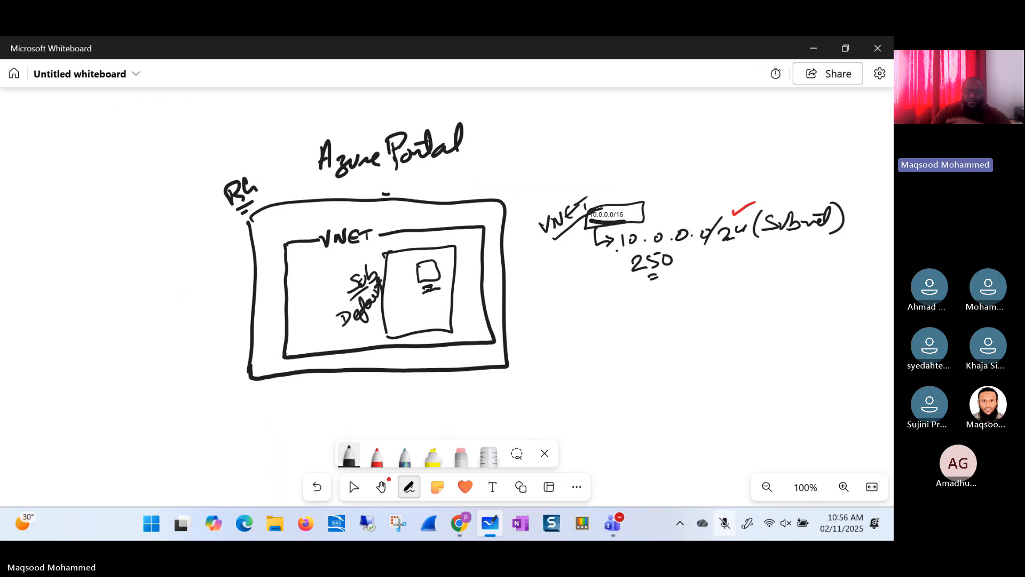
pyautogui.click(354, 487)
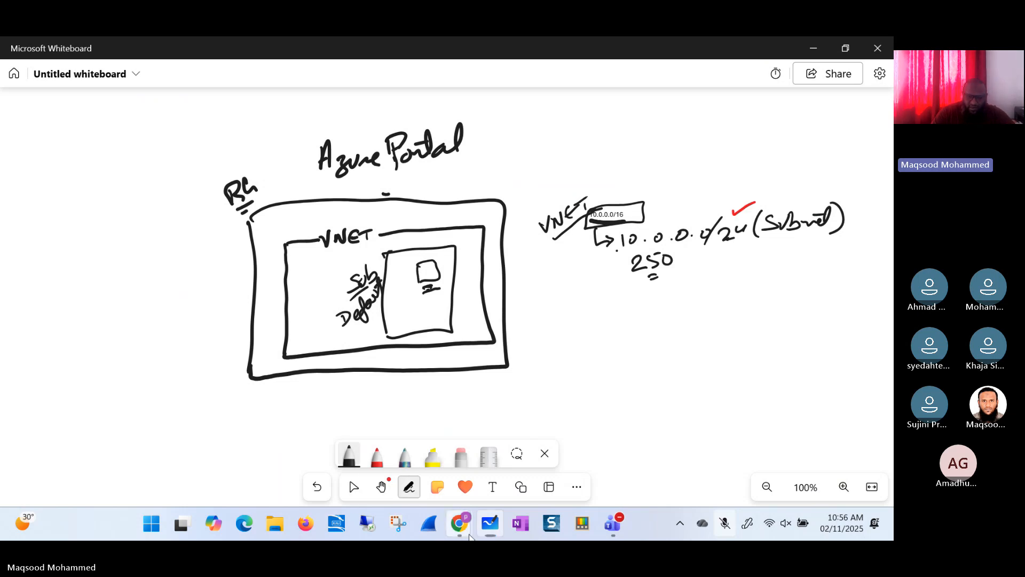
# - Switch to the Azure portal and look through the service menu of the my-vmVNET virtual network
pyautogui.moveTo(458, 523)
pyautogui.click(531, 427)
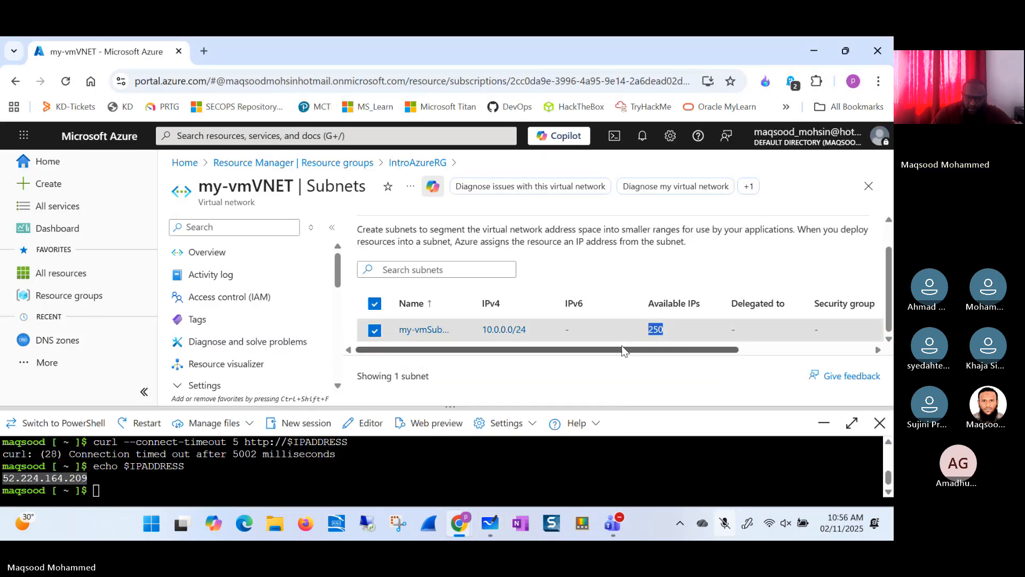
pyautogui.moveTo(594, 351)
pyautogui.mouseDown()
pyautogui.moveTo(766, 354)
pyautogui.moveTo(592, 352)
pyautogui.mouseUp()
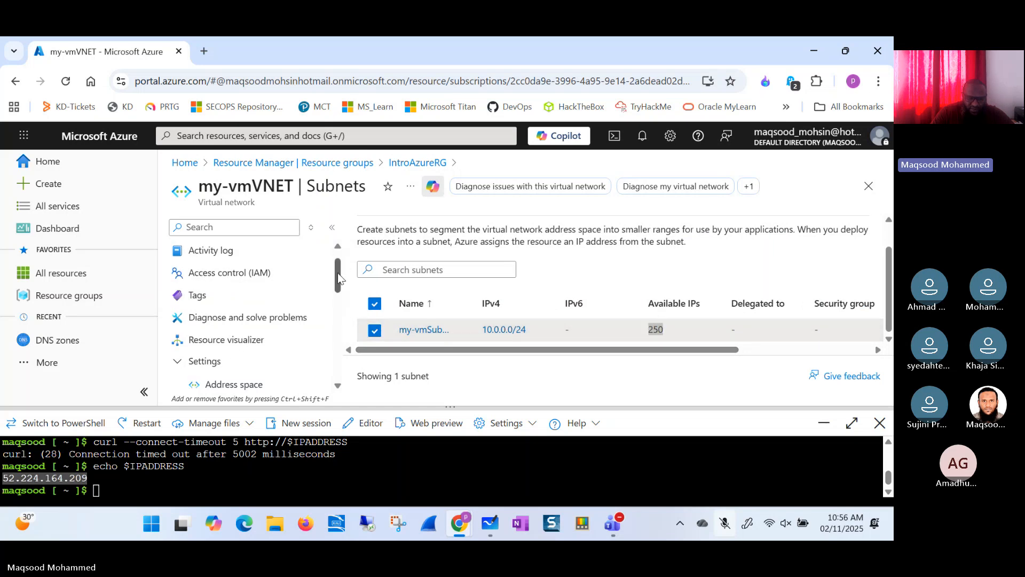
pyautogui.scroll(-3, 195, 321)
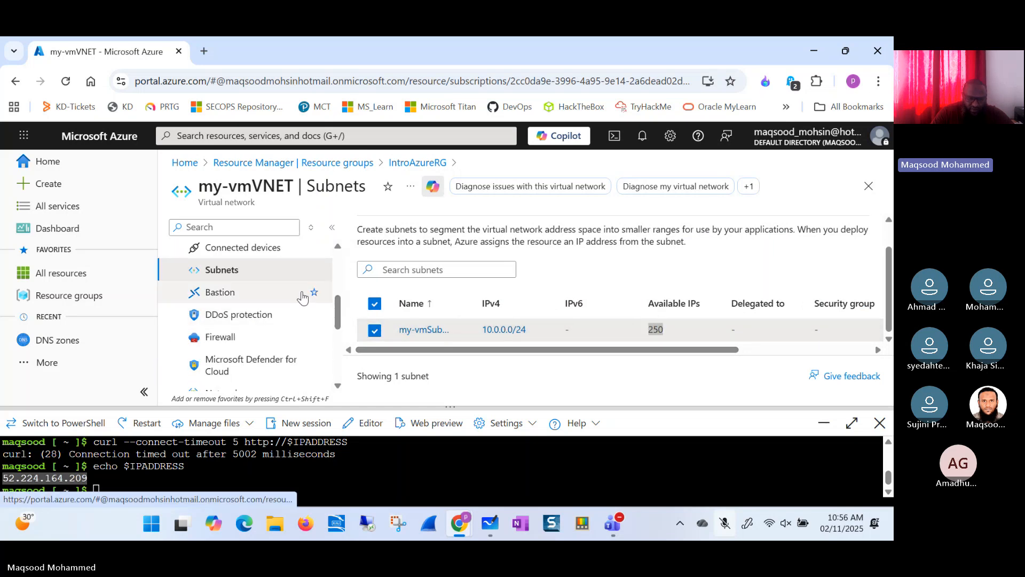
pyautogui.moveTo(338, 313); pyautogui.dragTo(331, 346)
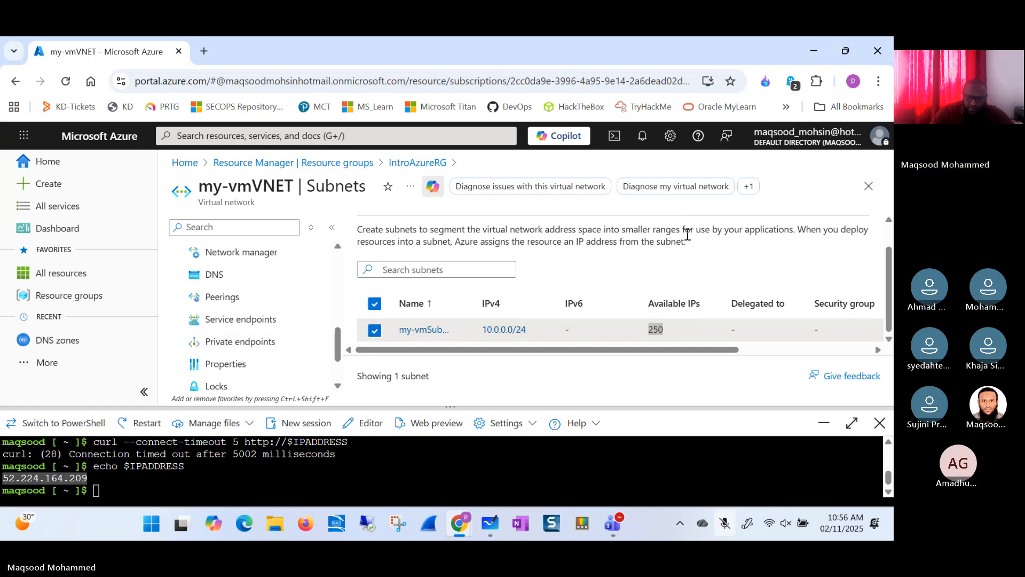
pyautogui.scroll(-3, 329, 368)
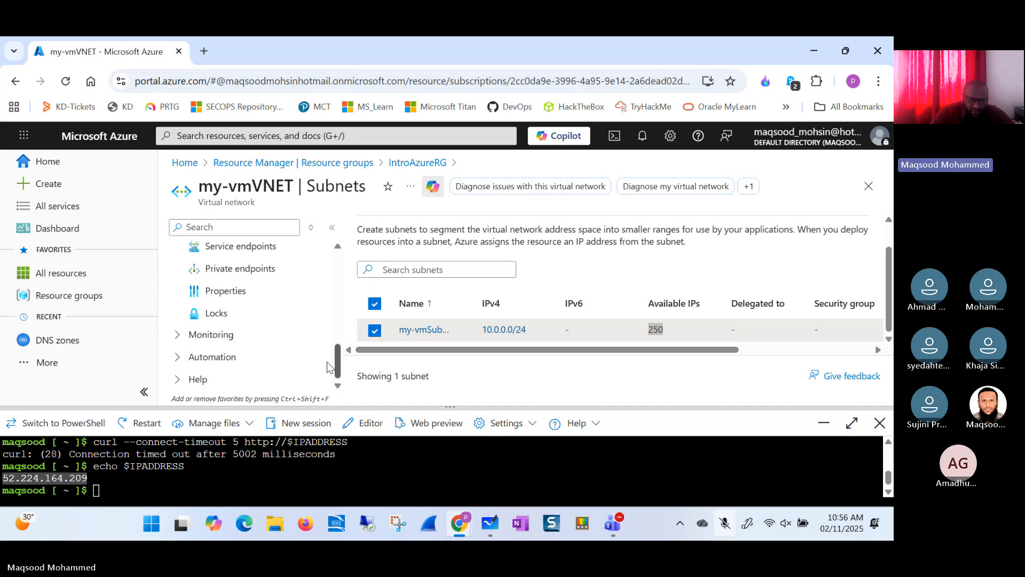
pyautogui.scroll(3, 328, 367)
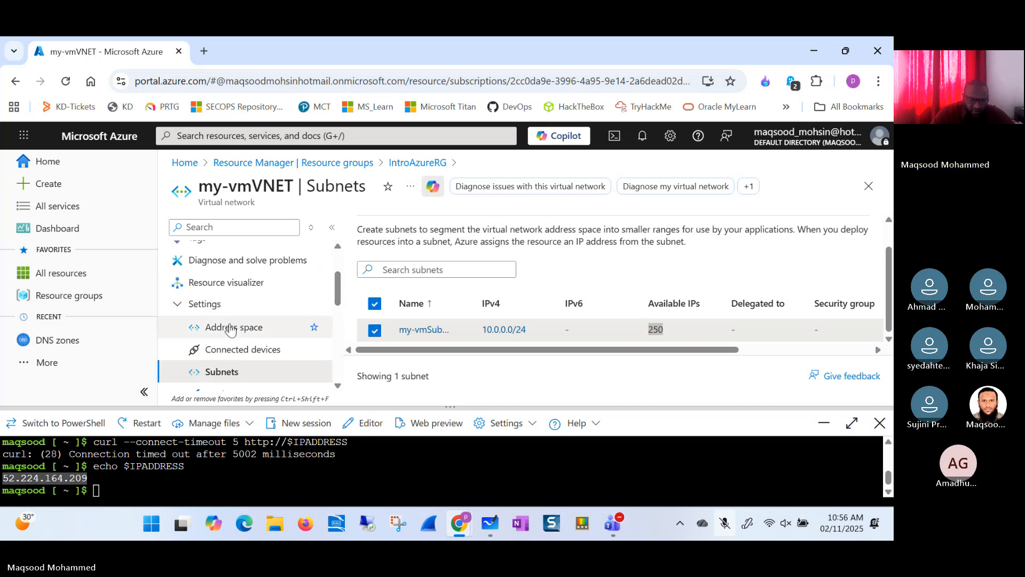
# - Go back to the resource groups list and open the IntroAzureRG resource group
pyautogui.click(231, 162)
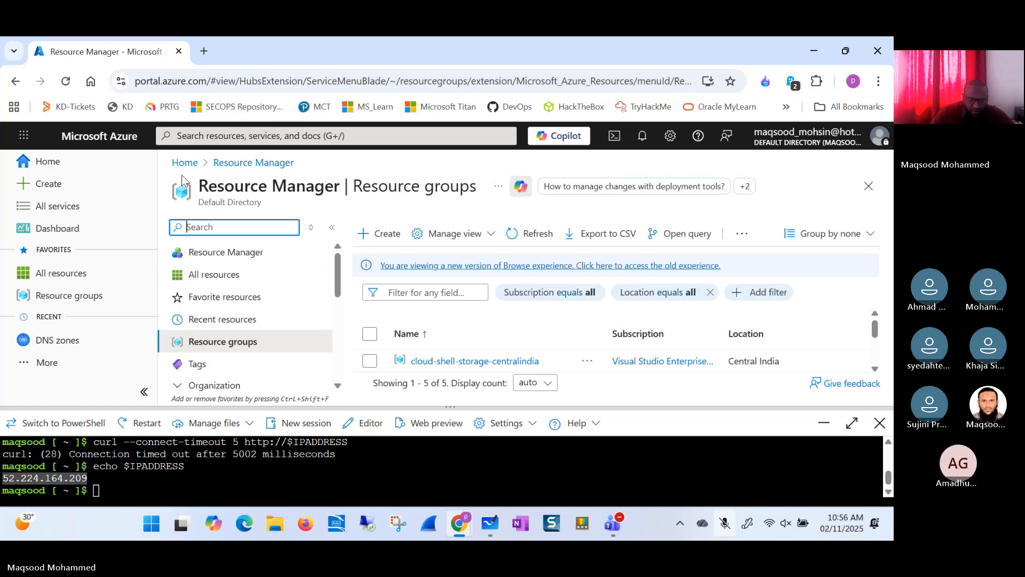
pyautogui.click(222, 341)
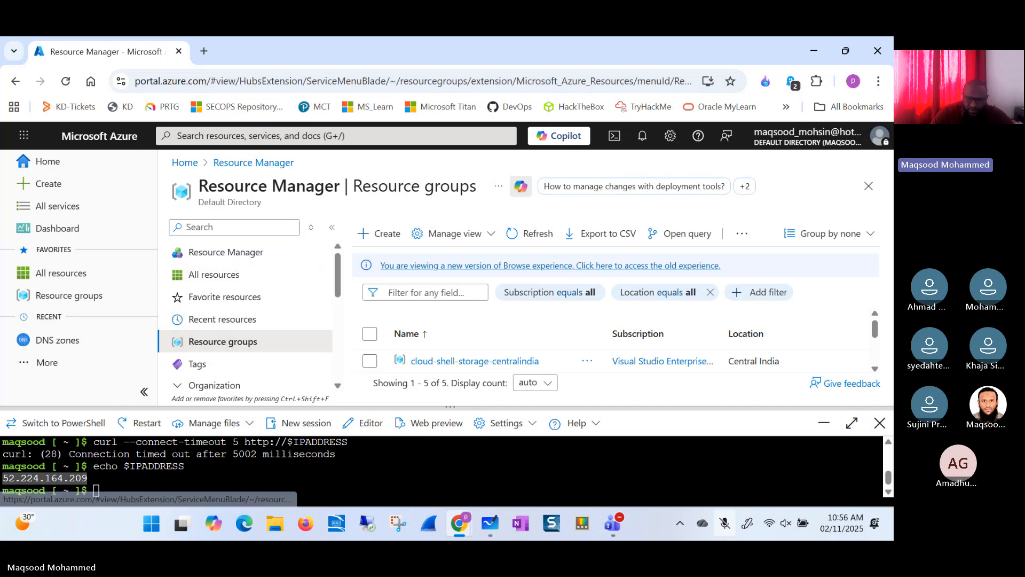
pyautogui.scroll(-2, 876, 342)
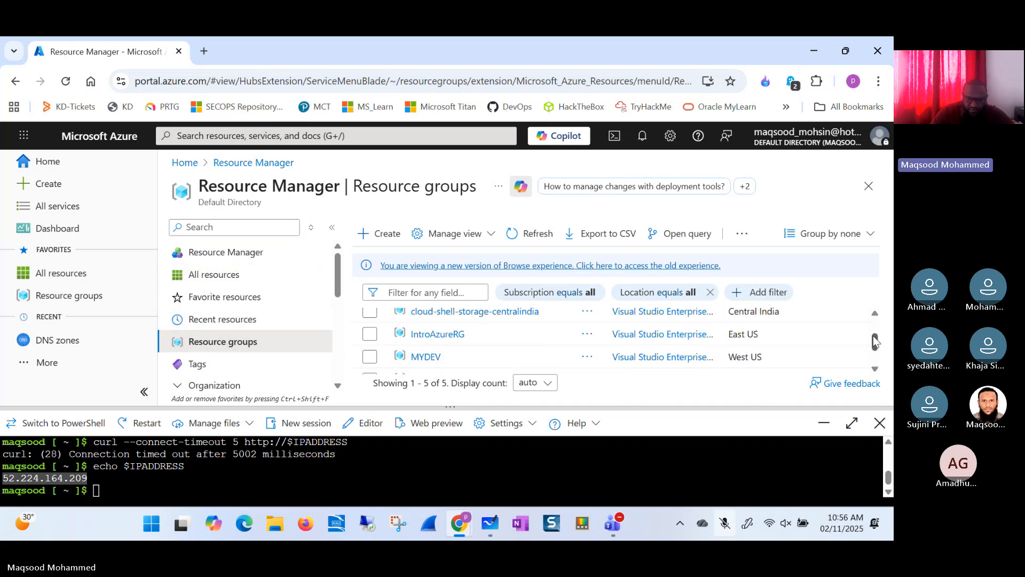
pyautogui.scroll(-2, 875, 342)
pyautogui.scroll(2, 876, 342)
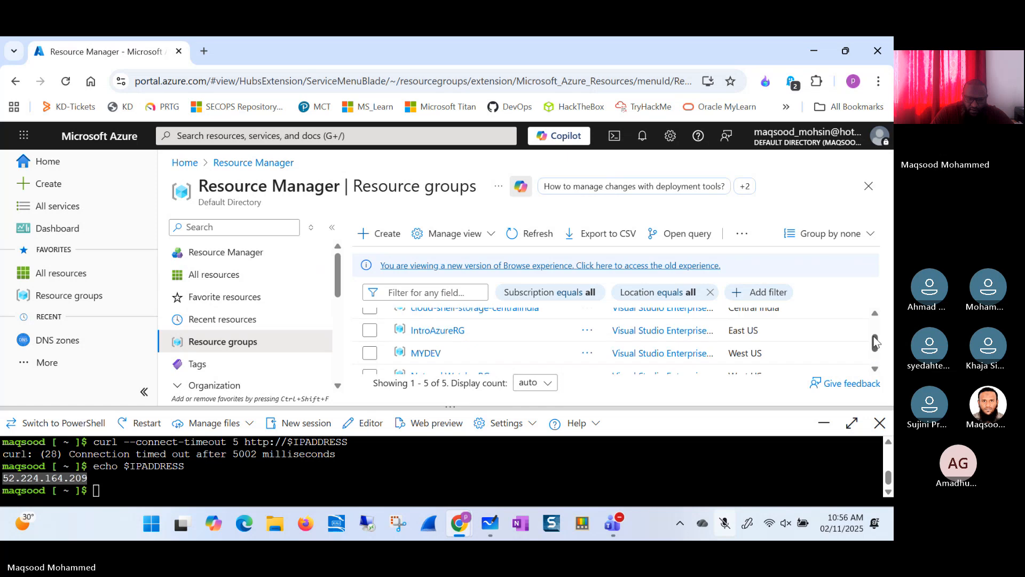
pyautogui.scroll(1, 875, 342)
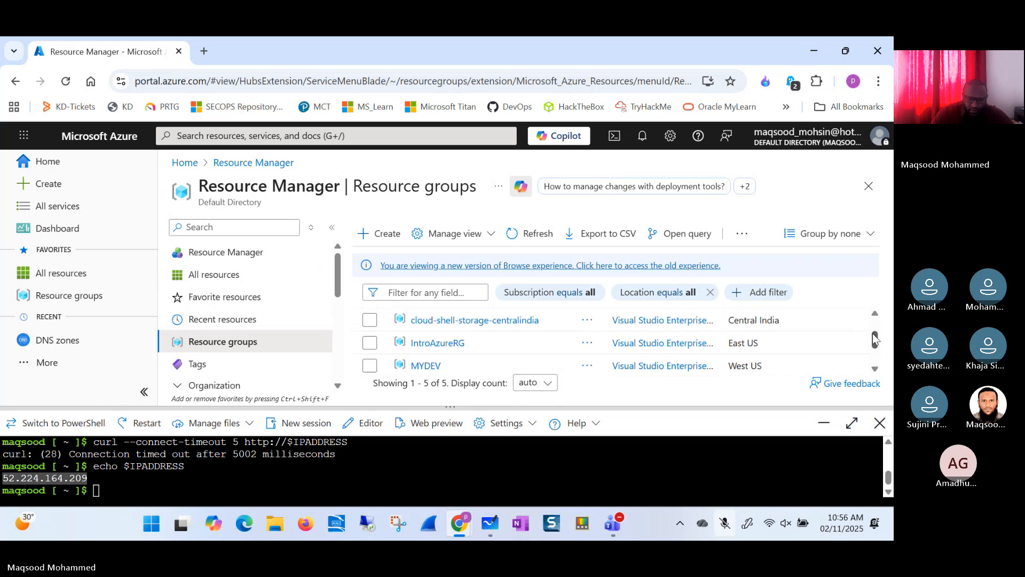
pyautogui.click(442, 344)
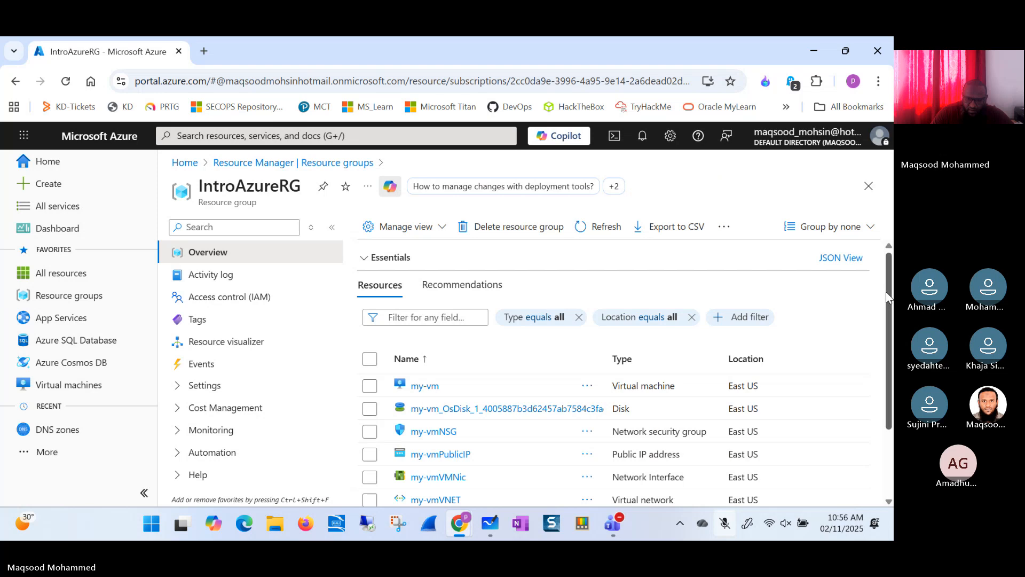
# - Open the my-vm virtual machine and highlight its private IP address in the networking properties
pyautogui.moveTo(885, 291); pyautogui.dragTo(879, 344)
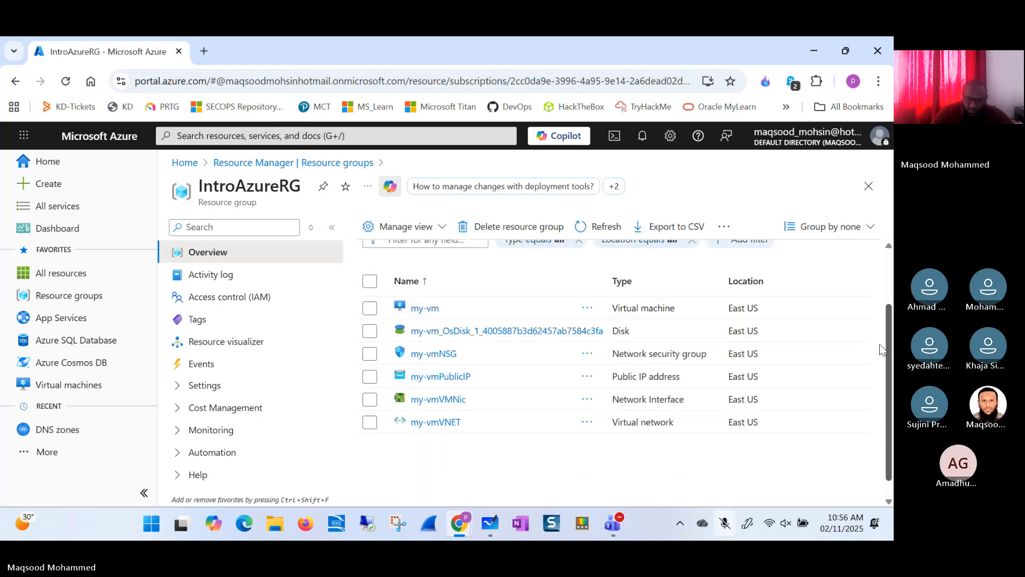
pyautogui.click(420, 308)
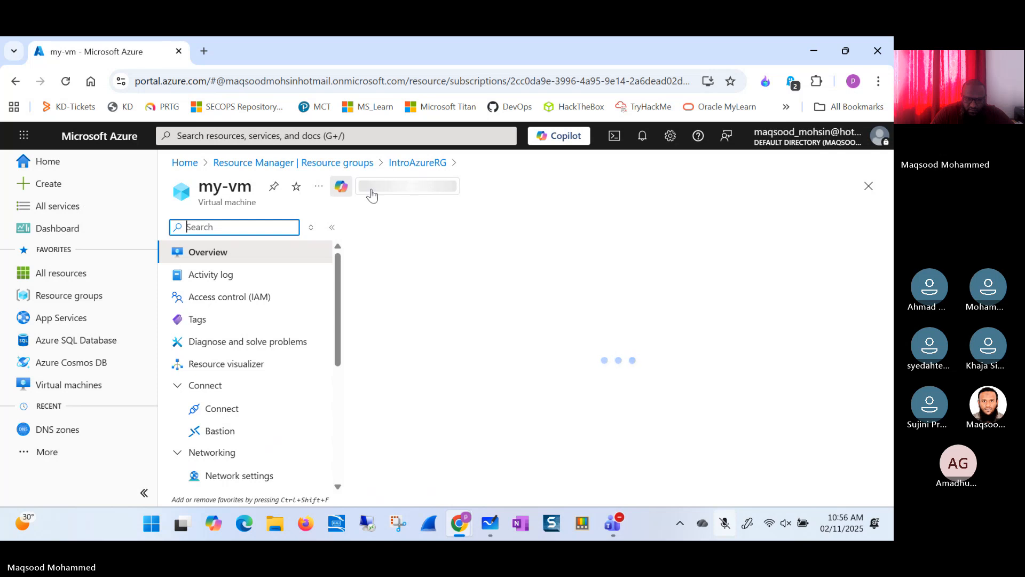
pyautogui.click(175, 386)
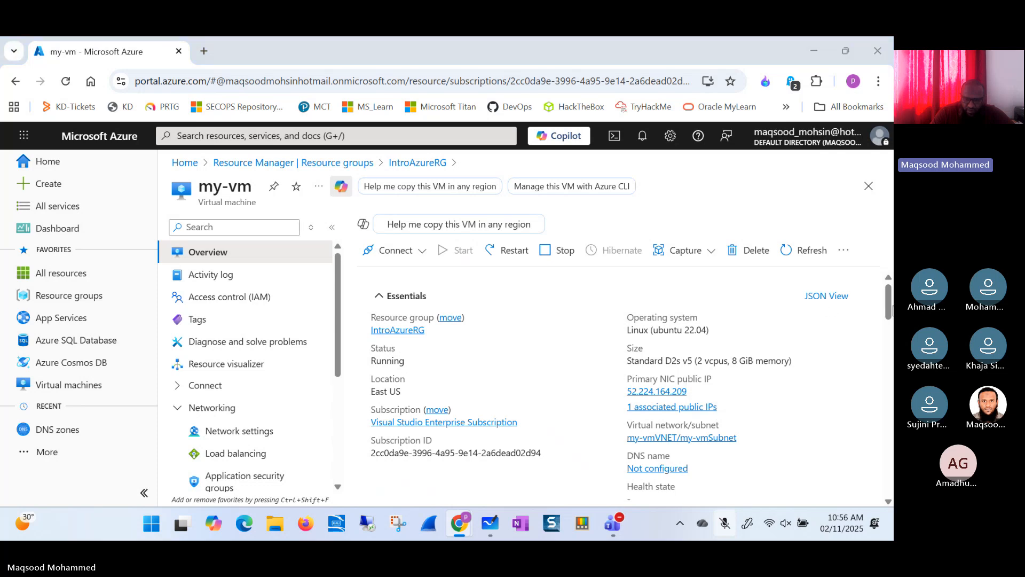
pyautogui.moveTo(886, 304); pyautogui.dragTo(884, 355)
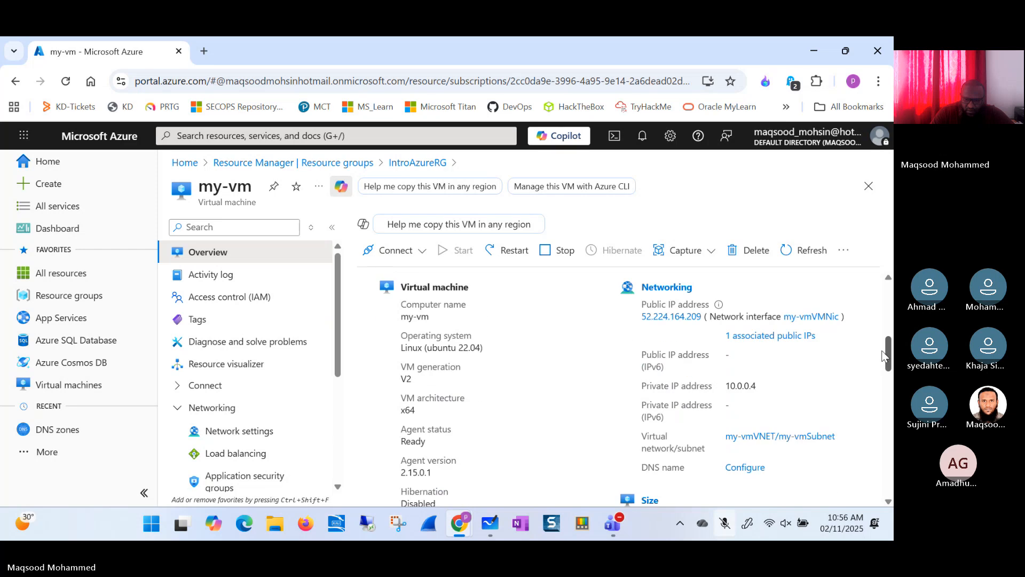
pyautogui.moveTo(725, 385); pyautogui.dragTo(757, 388)
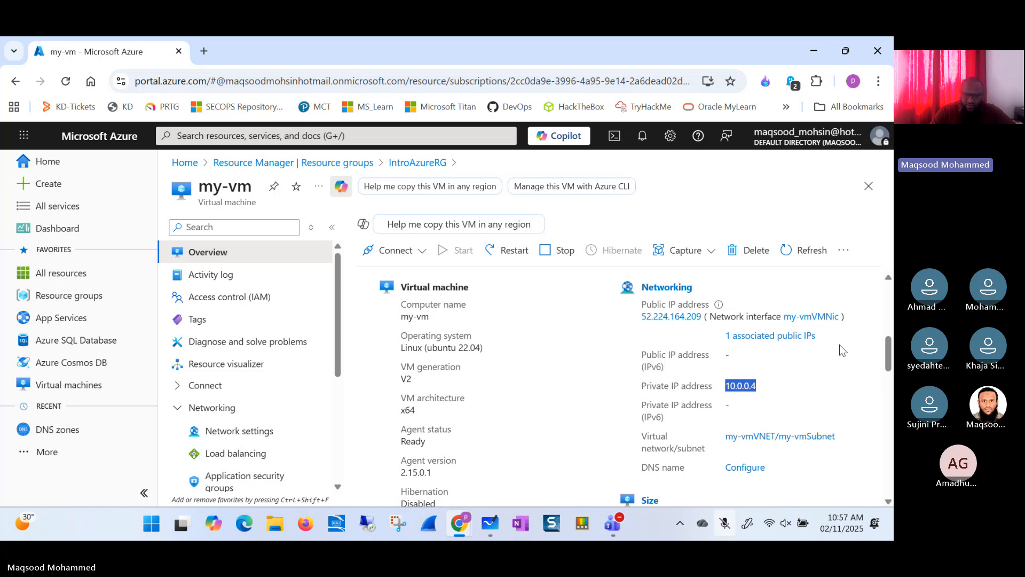
# - In Microsoft Whiteboard, handwrite 10.0.0.4 beneath the small square and add a second underlined square labelled 10.0.0.5 at the subnet's lower edge
pyautogui.hotkey('alt', 'Tab')
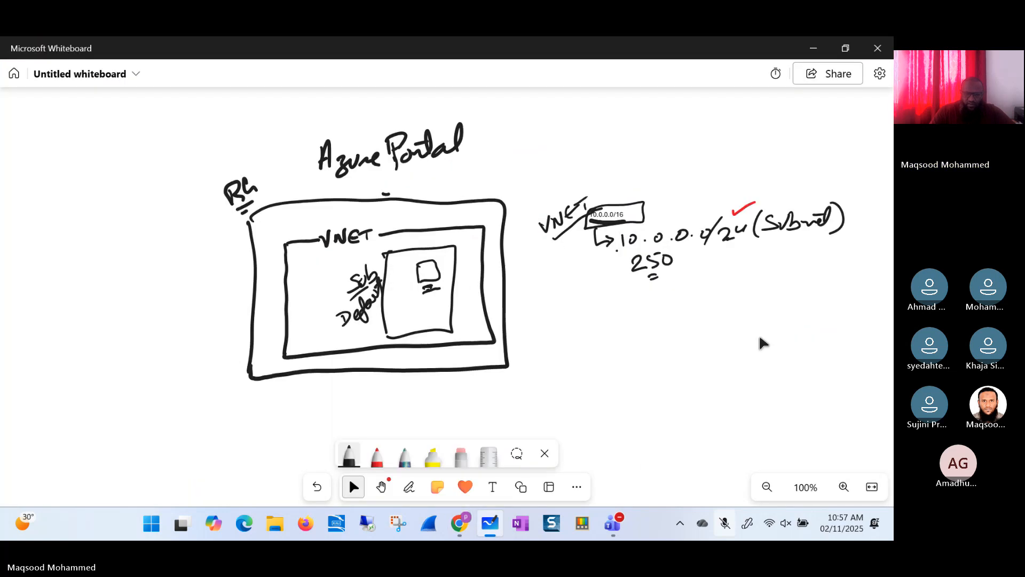
pyautogui.moveTo(412, 303)
pyautogui.mouseDown()
pyautogui.moveTo(463, 292)
pyautogui.moveTo(446, 308)
pyautogui.mouseUp()
pyautogui.click(429, 305)
pyautogui.click(443, 298)
pyautogui.click(457, 292)
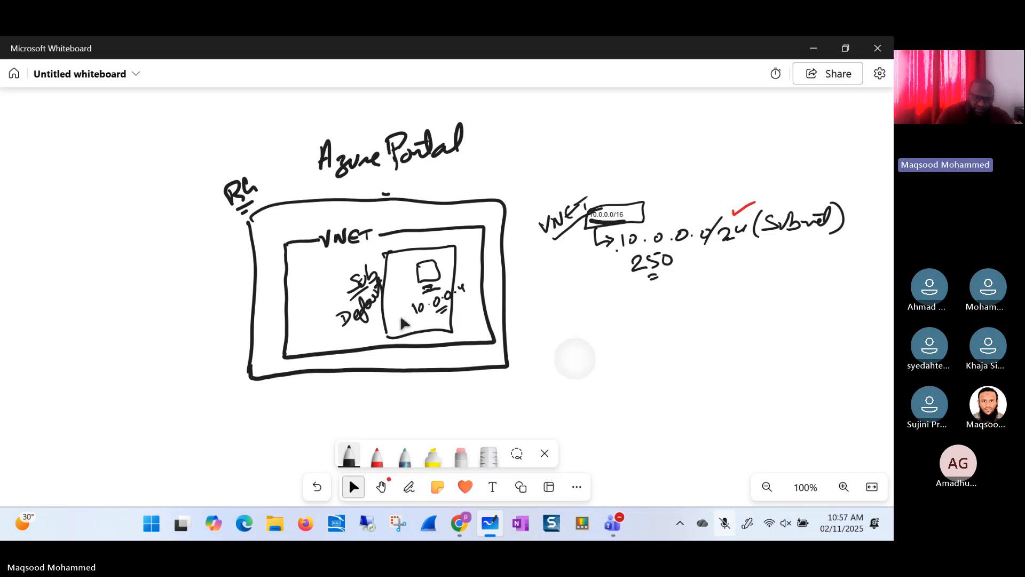
pyautogui.moveTo(390, 312)
pyautogui.mouseDown()
pyautogui.moveTo(394, 327)
pyautogui.moveTo(404, 315)
pyautogui.moveTo(406, 324)
pyautogui.mouseUp()
pyautogui.moveTo(393, 328)
pyautogui.mouseDown()
pyautogui.moveTo(447, 339)
pyautogui.moveTo(466, 319)
pyautogui.mouseUp()
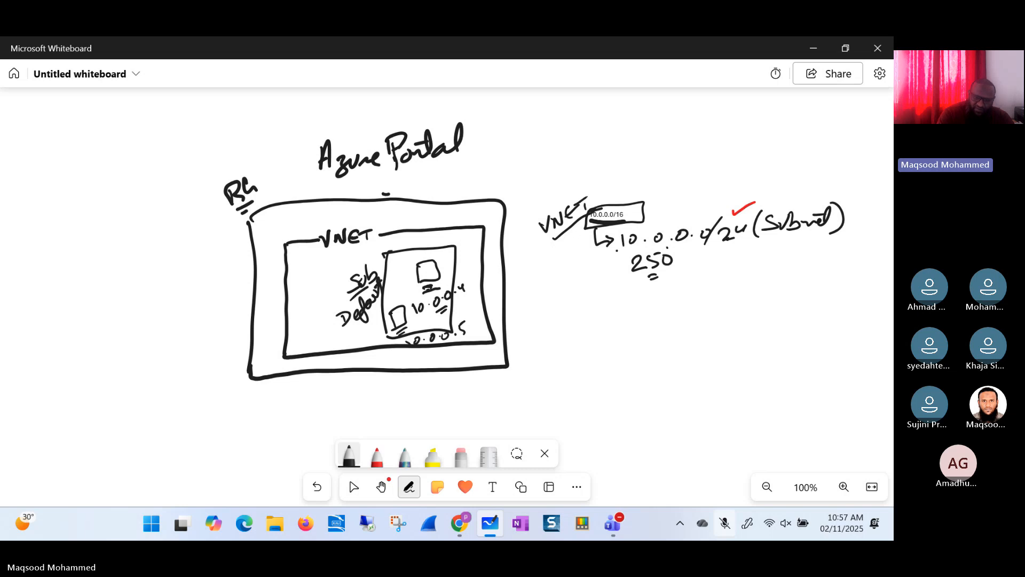
# - Underline the last part of 10.0.0.0/24 and handwrite Private IP above it with a double underline under Private
pyautogui.moveTo(667, 246); pyautogui.dragTo(696, 243)
pyautogui.moveTo(662, 202)
pyautogui.mouseDown()
pyautogui.moveTo(665, 215)
pyautogui.moveTo(691, 205)
pyautogui.moveTo(718, 176)
pyautogui.moveTo(710, 184)
pyautogui.moveTo(750, 184)
pyautogui.mouseUp()
pyautogui.moveTo(758, 168)
pyautogui.mouseDown()
pyautogui.moveTo(757, 182)
pyautogui.moveTo(771, 161)
pyautogui.moveTo(761, 172)
pyautogui.mouseUp()
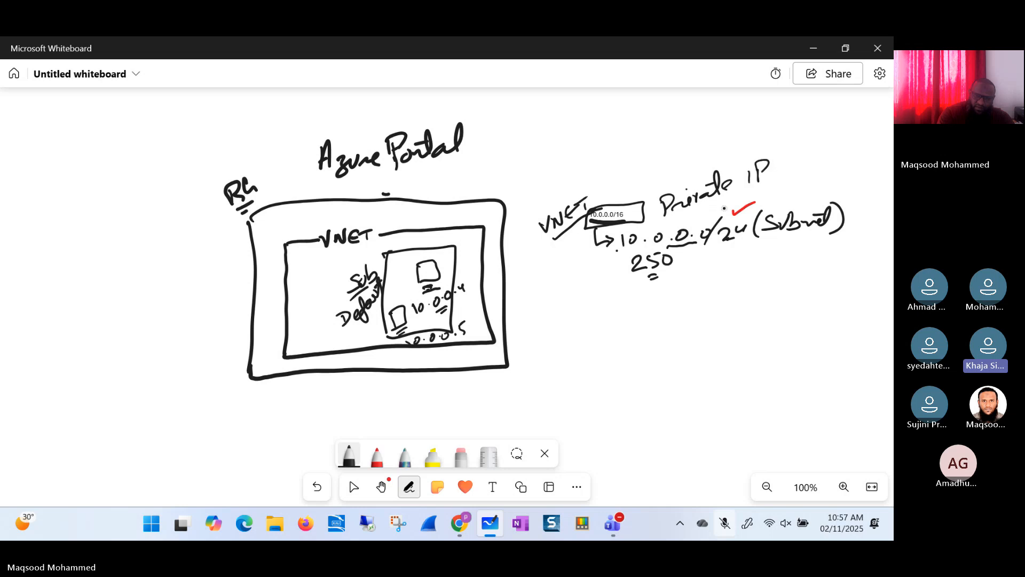
pyautogui.moveTo(703, 209); pyautogui.dragTo(726, 202)
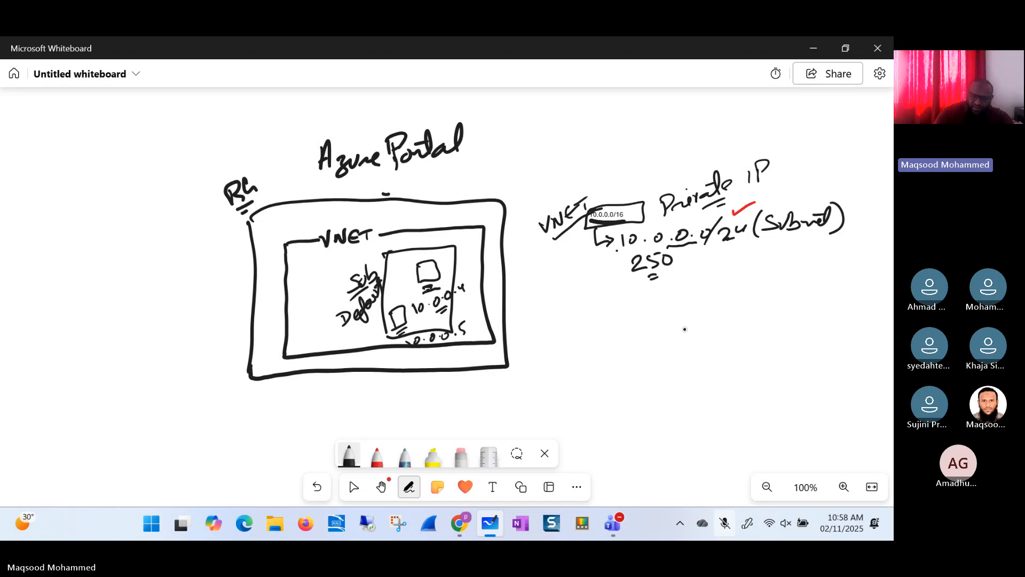
# - Handwrite 10.0.0.0/16 in the empty area below the 250 note and underline it
pyautogui.moveTo(681, 331)
pyautogui.mouseDown()
pyautogui.moveTo(678, 346)
pyautogui.moveTo(691, 332)
pyautogui.moveTo(737, 342)
pyautogui.moveTo(742, 331)
pyautogui.moveTo(767, 329)
pyautogui.moveTo(773, 350)
pyautogui.moveTo(805, 337)
pyautogui.mouseUp()
pyautogui.click(704, 341)
pyautogui.click(730, 339)
pyautogui.click(755, 335)
pyautogui.moveTo(683, 359); pyautogui.dragTo(787, 346)
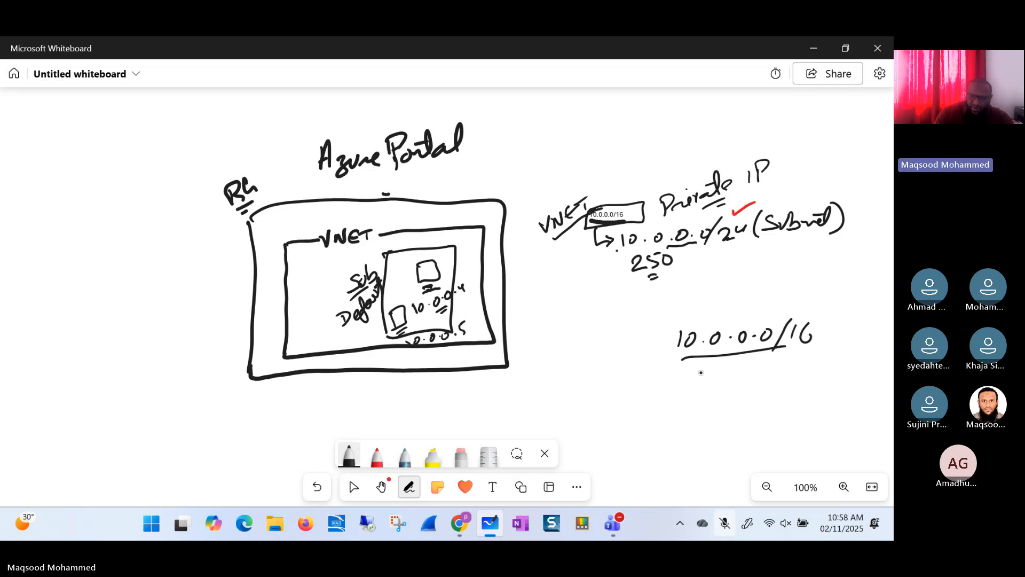
# - Write Subnets and Host IPs beneath the handwritten 10.0.0.0/16, each led by an arrow
pyautogui.moveTo(685, 369)
pyautogui.mouseDown()
pyautogui.moveTo(692, 391)
pyautogui.moveTo(730, 375)
pyautogui.moveTo(735, 384)
pyautogui.moveTo(791, 373)
pyautogui.mouseUp()
pyautogui.moveTo(683, 394); pyautogui.dragTo(704, 415)
pyautogui.moveTo(697, 403)
pyautogui.mouseDown()
pyautogui.moveTo(701, 422)
pyautogui.moveTo(720, 415)
pyautogui.mouseUp()
pyautogui.moveTo(718, 408); pyautogui.dragTo(735, 404)
pyautogui.moveTo(733, 395)
pyautogui.mouseDown()
pyautogui.moveTo(732, 412)
pyautogui.moveTo(737, 405)
pyautogui.mouseUp()
pyautogui.moveTo(751, 399)
pyautogui.mouseDown()
pyautogui.moveTo(744, 410)
pyautogui.moveTo(755, 410)
pyautogui.mouseUp()
pyautogui.moveTo(745, 397); pyautogui.dragTo(795, 406)
pyautogui.moveTo(795, 388); pyautogui.dragTo(810, 405)
pyautogui.moveTo(808, 384); pyautogui.dragTo(803, 398)
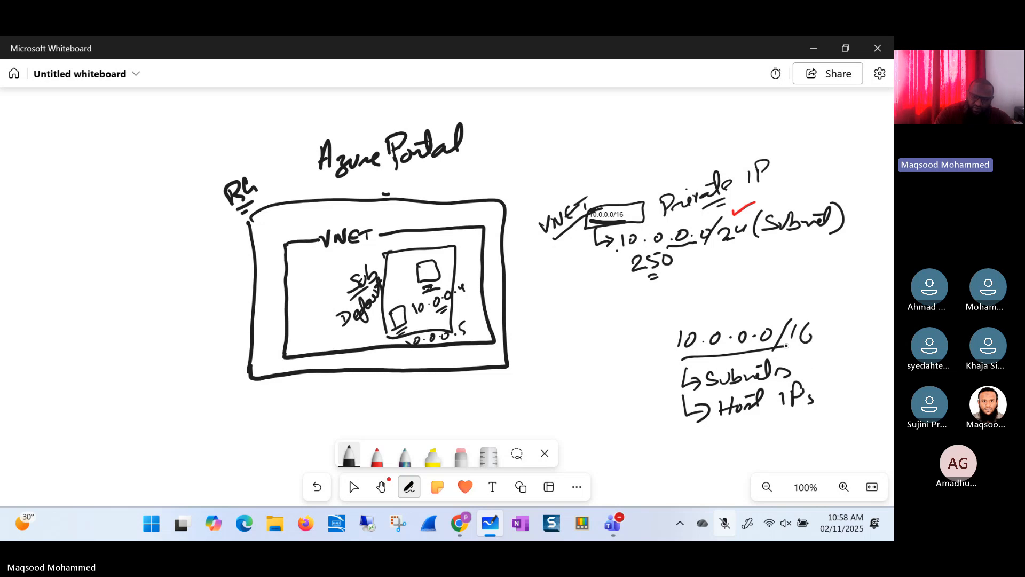
# - Extend the underline beneath /16 and draw a box around the handwritten 10.0.0.0/16
pyautogui.moveTo(786, 346); pyautogui.dragTo(817, 343)
pyautogui.moveTo(676, 338)
pyautogui.mouseDown()
pyautogui.moveTo(677, 321)
pyautogui.moveTo(825, 306)
pyautogui.moveTo(826, 342)
pyautogui.mouseUp()
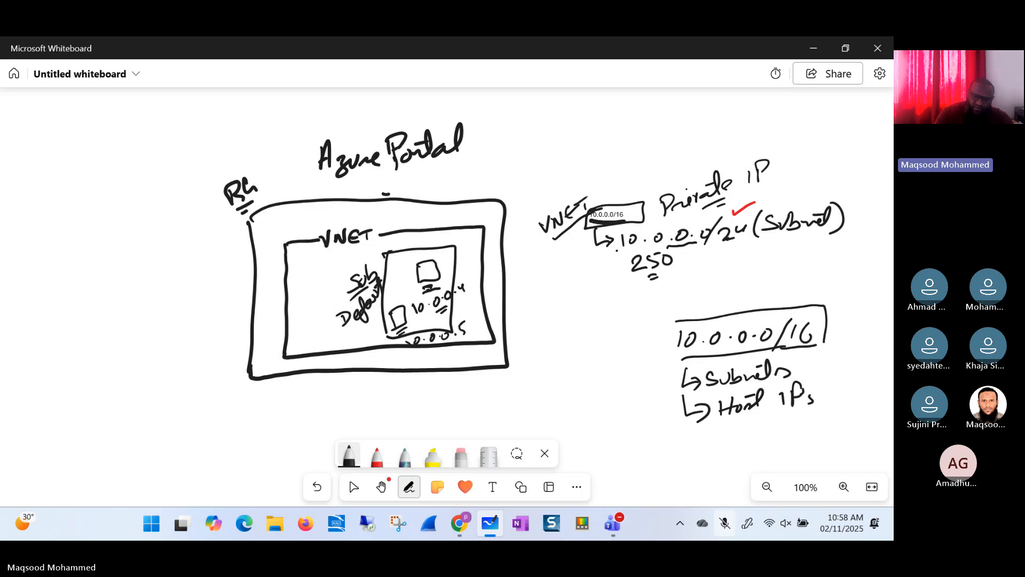
pyautogui.moveTo(690, 321)
pyautogui.mouseDown()
pyautogui.moveTo(678, 319)
pyautogui.moveTo(662, 356)
pyautogui.moveTo(825, 346)
pyautogui.mouseUp()
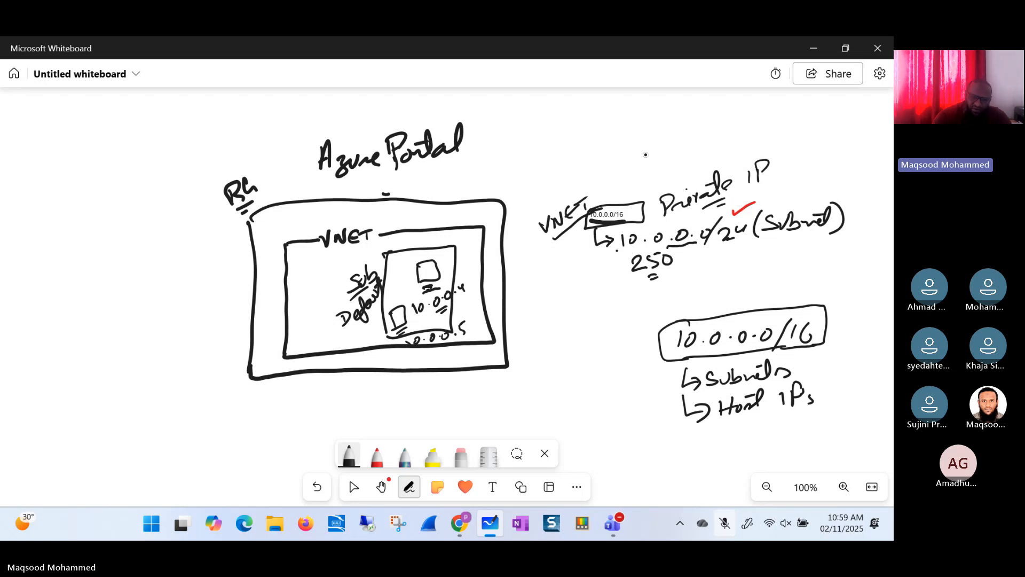
# - Handwrite Public IP above Private IP and double underline the word Public
pyautogui.moveTo(641, 152)
pyautogui.mouseDown()
pyautogui.moveTo(656, 151)
pyautogui.moveTo(668, 169)
pyautogui.moveTo(722, 142)
pyautogui.mouseUp()
pyautogui.moveTo(728, 118)
pyautogui.mouseDown()
pyautogui.moveTo(729, 137)
pyautogui.moveTo(733, 128)
pyautogui.mouseUp()
pyautogui.moveTo(670, 170); pyautogui.dragTo(690, 164)
pyautogui.moveTo(674, 174); pyautogui.dragTo(694, 168)
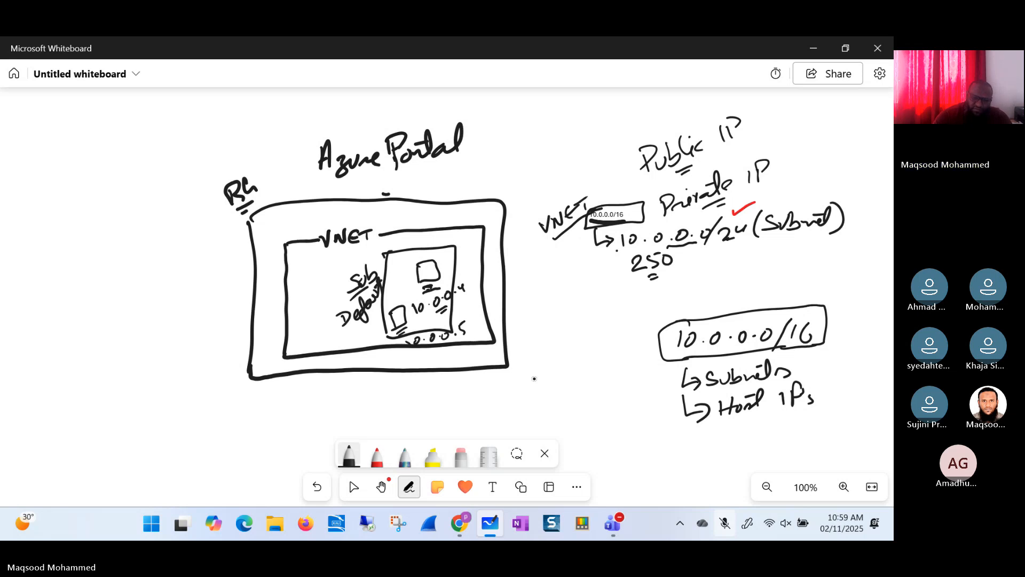
pyautogui.moveTo(646, 306); pyautogui.dragTo(824, 249)
pyautogui.click(697, 289)
pyautogui.moveTo(735, 292); pyautogui.dragTo(769, 283)
pyautogui.moveTo(740, 288); pyautogui.dragTo(772, 276)
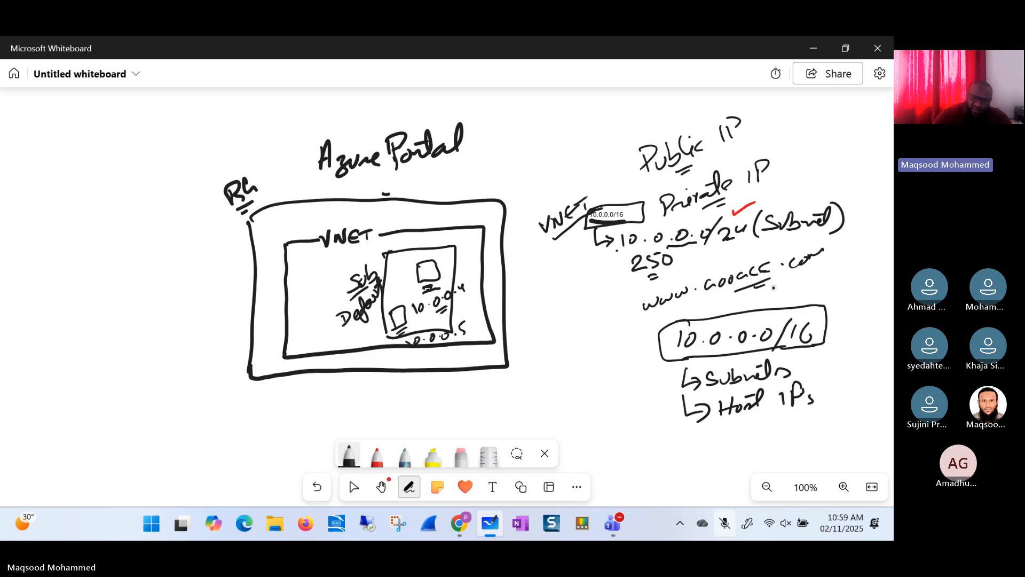
pyautogui.moveTo(770, 281)
pyautogui.mouseDown()
pyautogui.moveTo(807, 281)
pyautogui.moveTo(836, 258)
pyautogui.moveTo(853, 261)
pyautogui.moveTo(792, 293)
pyautogui.moveTo(807, 296)
pyautogui.mouseUp()
pyautogui.moveTo(817, 287); pyautogui.dragTo(817, 293)
pyautogui.moveTo(822, 286); pyautogui.dragTo(830, 284)
pyautogui.moveTo(839, 291); pyautogui.dragTo(845, 285)
pyautogui.moveTo(850, 283)
pyautogui.mouseDown()
pyautogui.moveTo(866, 269)
pyautogui.moveTo(871, 276)
pyautogui.mouseUp()
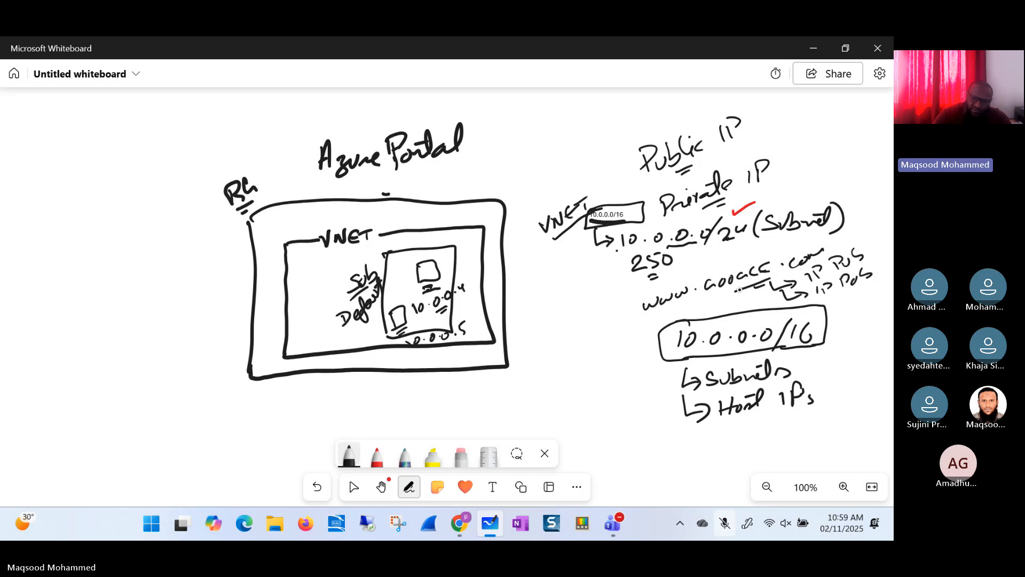
pyautogui.moveTo(686, 283); pyautogui.dragTo(754, 262)
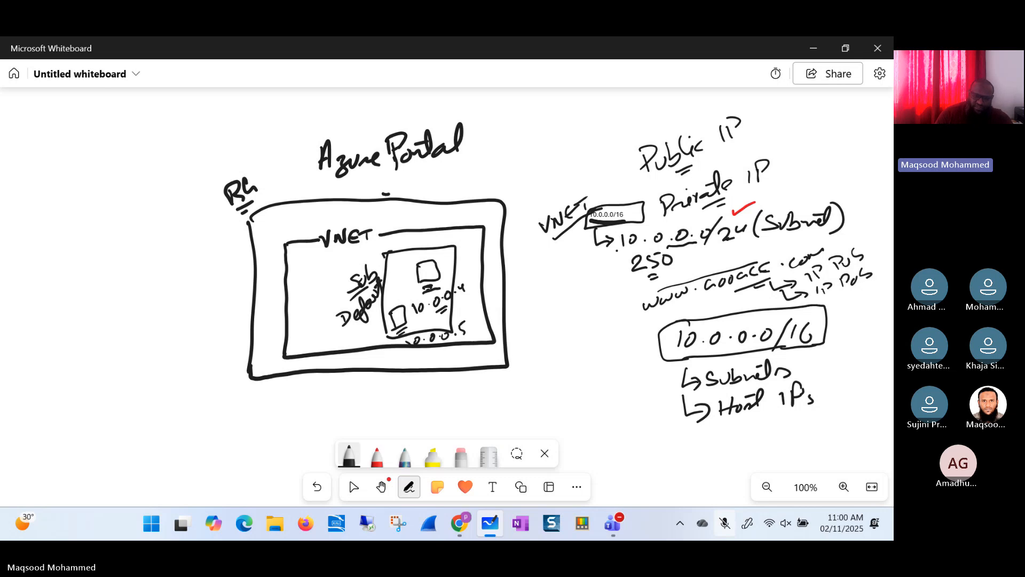
pyautogui.click(461, 454)
pyautogui.click(461, 455)
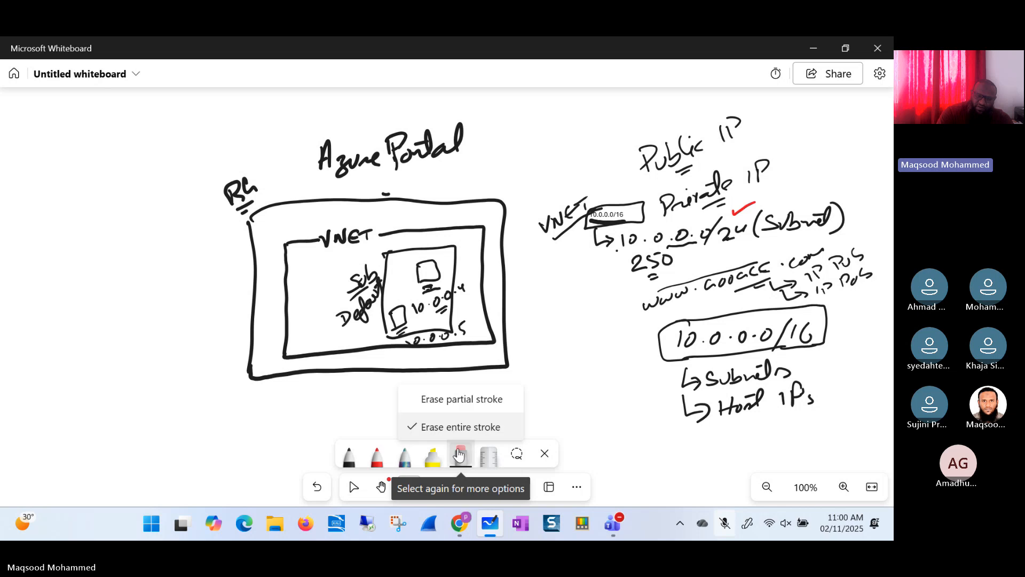
pyautogui.click(607, 362)
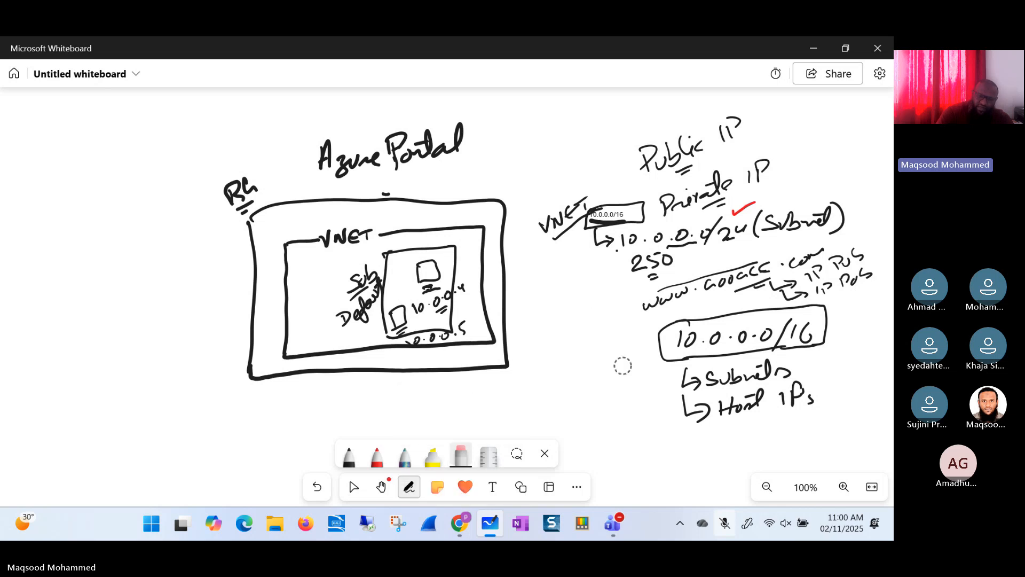
pyautogui.moveTo(620, 361)
pyautogui.mouseDown()
pyautogui.moveTo(684, 362)
pyautogui.moveTo(691, 330)
pyautogui.moveTo(779, 275)
pyautogui.moveTo(655, 298)
pyautogui.moveTo(760, 270)
pyautogui.moveTo(799, 285)
pyautogui.moveTo(859, 279)
pyautogui.moveTo(747, 376)
pyautogui.moveTo(831, 395)
pyautogui.mouseUp()
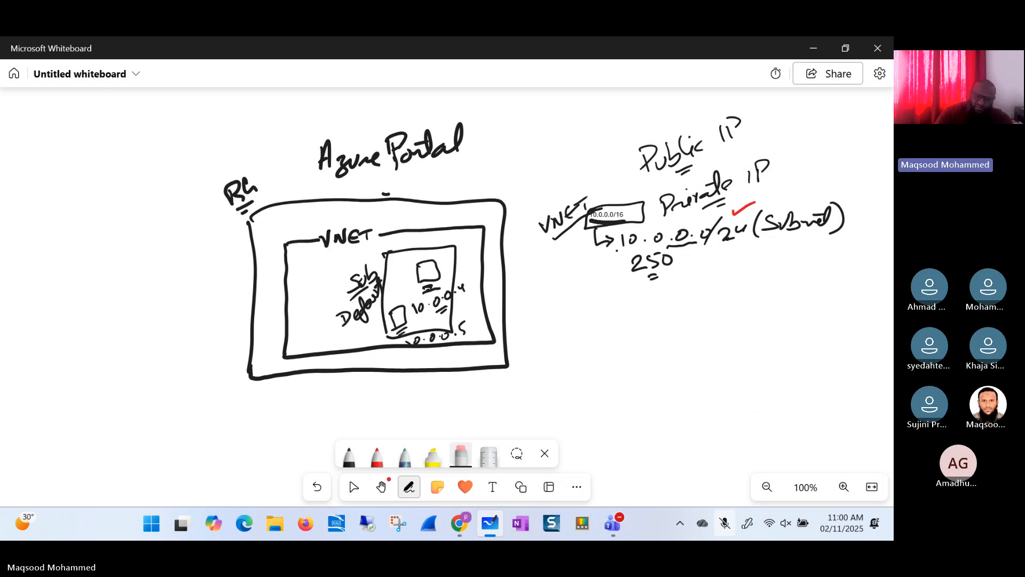
# - Double underline Subnet in black, then draw a cloud outline around the resource group diagram and label it Azure Cloud
pyautogui.click(347, 464)
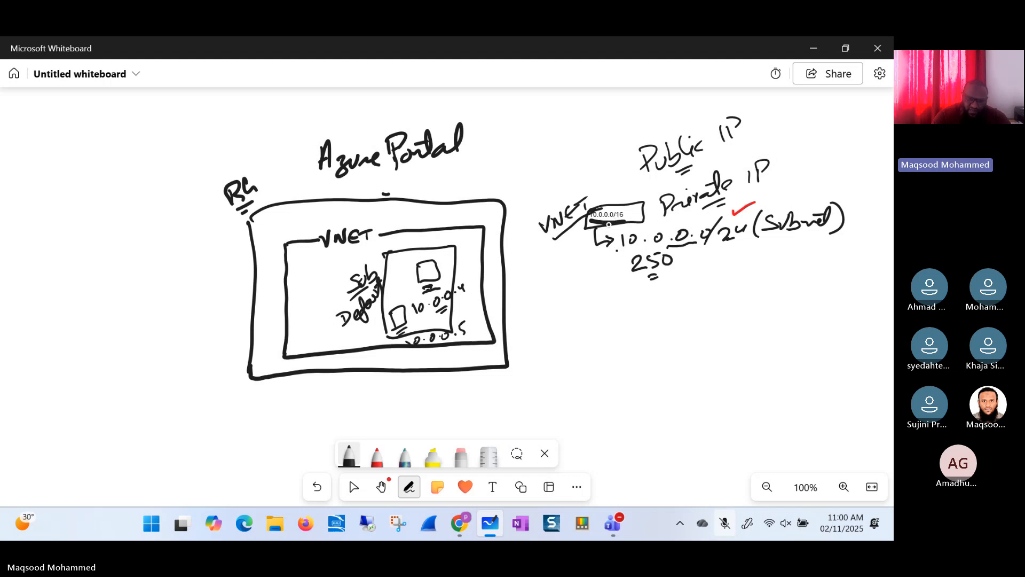
pyautogui.moveTo(783, 243); pyautogui.dragTo(800, 241)
pyautogui.moveTo(194, 209)
pyautogui.mouseDown()
pyautogui.moveTo(170, 226)
pyautogui.moveTo(149, 296)
pyautogui.moveTo(308, 411)
pyautogui.moveTo(553, 368)
pyautogui.moveTo(513, 141)
pyautogui.moveTo(213, 202)
pyautogui.mouseUp()
pyautogui.moveTo(496, 400)
pyautogui.mouseDown()
pyautogui.moveTo(494, 423)
pyautogui.moveTo(504, 395)
pyautogui.moveTo(524, 406)
pyautogui.moveTo(587, 368)
pyautogui.moveTo(600, 332)
pyautogui.moveTo(597, 364)
pyautogui.mouseUp()
pyautogui.moveTo(561, 391)
pyautogui.mouseDown()
pyautogui.moveTo(580, 378)
pyautogui.moveTo(560, 389)
pyautogui.mouseUp()
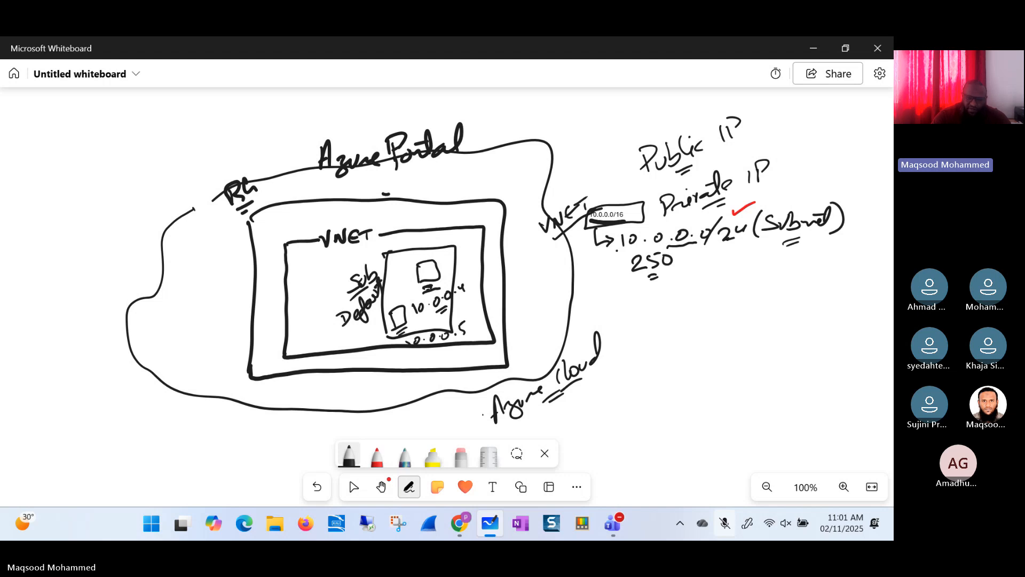
# - Sketch a laptop outside the cloud outline and handwrite an underlined USER label above it
pyautogui.moveTo(787, 349); pyautogui.dragTo(787, 375)
pyautogui.moveTo(787, 347)
pyautogui.mouseDown()
pyautogui.moveTo(817, 367)
pyautogui.moveTo(800, 370)
pyautogui.mouseUp()
pyautogui.moveTo(792, 372)
pyautogui.mouseDown()
pyautogui.moveTo(776, 384)
pyautogui.moveTo(812, 384)
pyautogui.moveTo(772, 388)
pyautogui.moveTo(808, 376)
pyautogui.moveTo(783, 385)
pyautogui.mouseUp()
pyautogui.moveTo(820, 345); pyautogui.dragTo(816, 373)
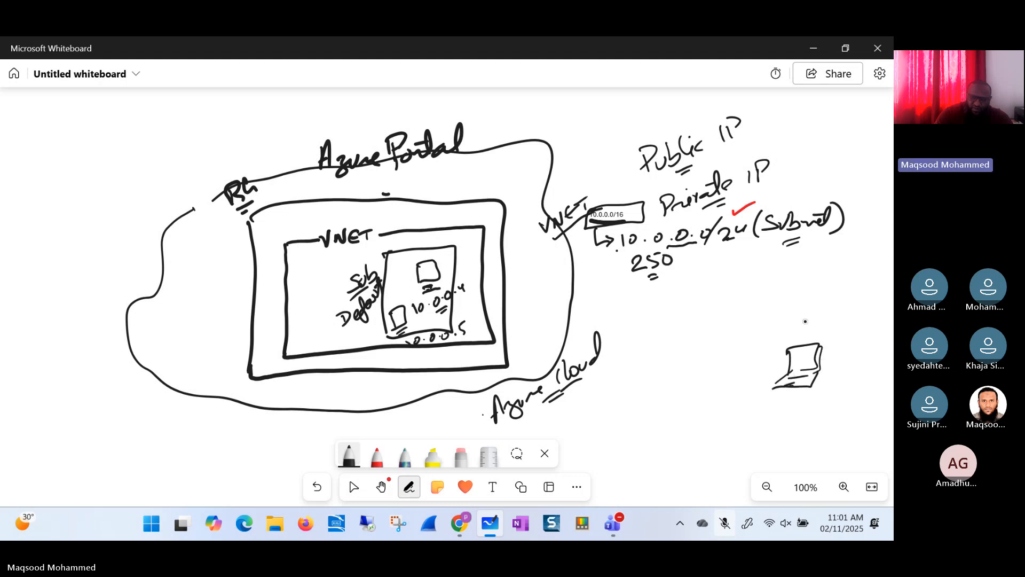
pyautogui.moveTo(783, 321)
pyautogui.mouseDown()
pyautogui.moveTo(810, 334)
pyautogui.moveTo(839, 323)
pyautogui.mouseUp()
pyautogui.moveTo(804, 336); pyautogui.dragTo(816, 335)
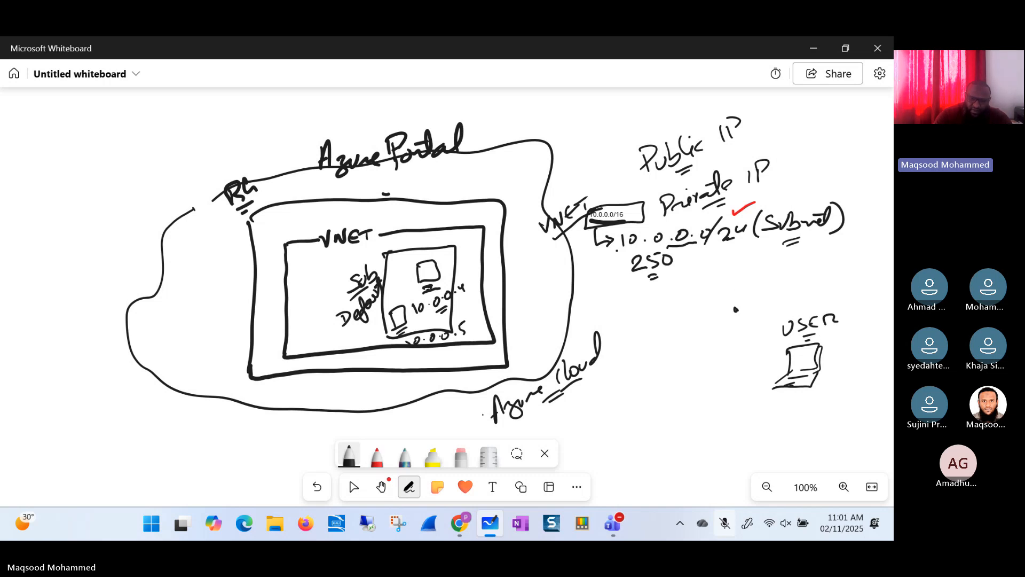
pyautogui.moveTo(736, 309); pyautogui.dragTo(856, 274)
pyautogui.click(777, 295)
pyautogui.click(821, 290)
pyautogui.moveTo(783, 304); pyautogui.dragTo(798, 302)
pyautogui.moveTo(784, 308); pyautogui.dragTo(799, 306)
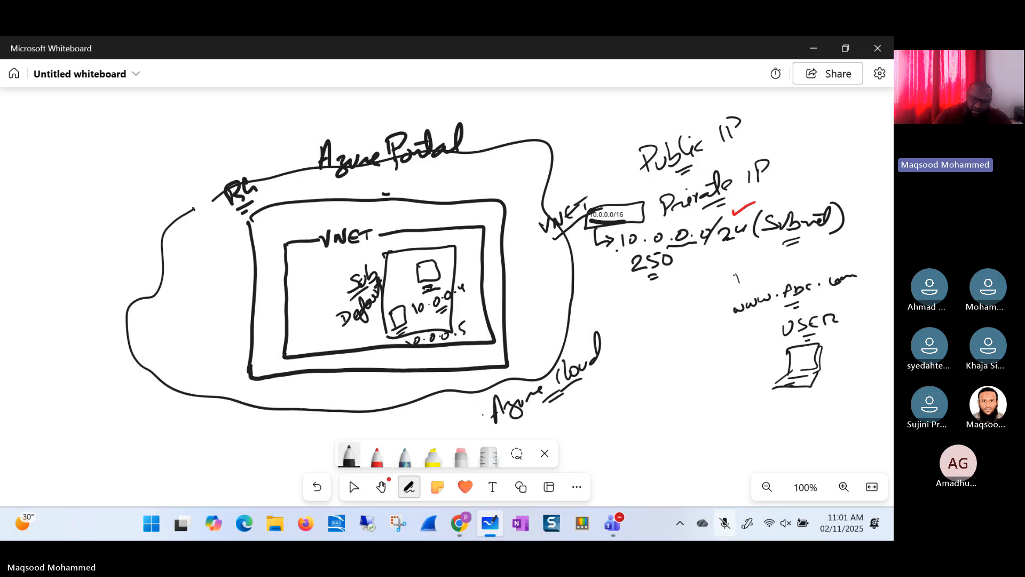
pyautogui.moveTo(736, 273); pyautogui.dragTo(739, 288)
pyautogui.moveTo(737, 272)
pyautogui.mouseDown()
pyautogui.moveTo(741, 287)
pyautogui.moveTo(769, 263)
pyautogui.mouseUp()
pyautogui.moveTo(781, 261); pyautogui.dragTo(741, 288)
pyautogui.moveTo(743, 315); pyautogui.dragTo(737, 337)
pyautogui.moveTo(729, 326); pyautogui.dragTo(748, 330)
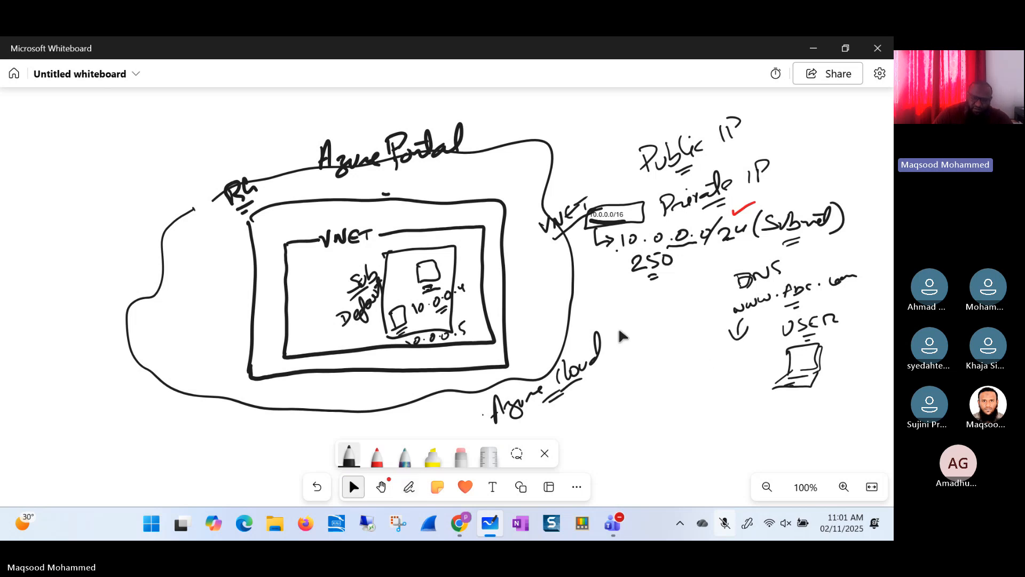
# - Copy my-vm's public IP address 52.224.164.209 from the Azure portal and paste it onto the whiteboard
pyautogui.moveTo(460, 523)
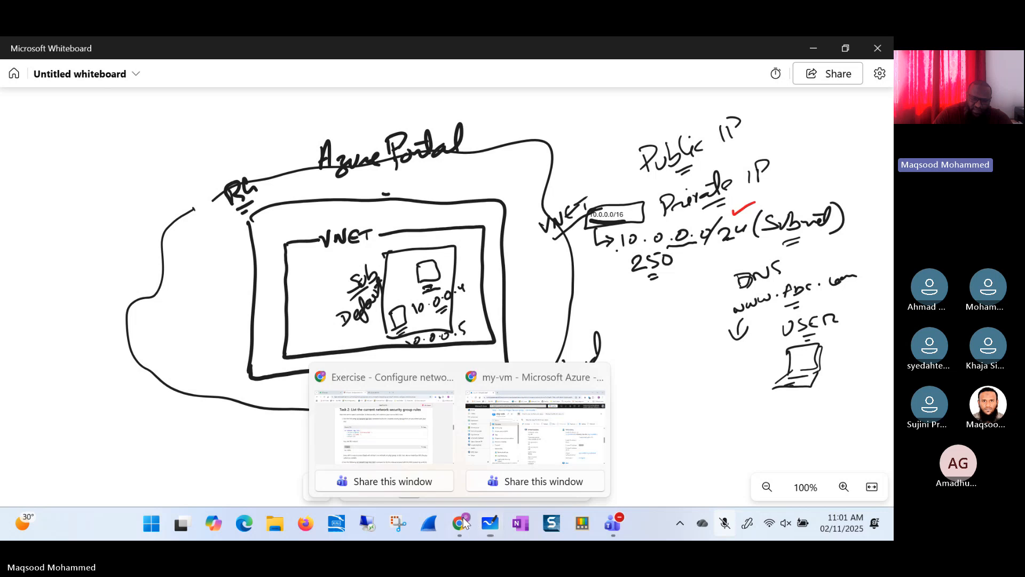
pyautogui.click(410, 438)
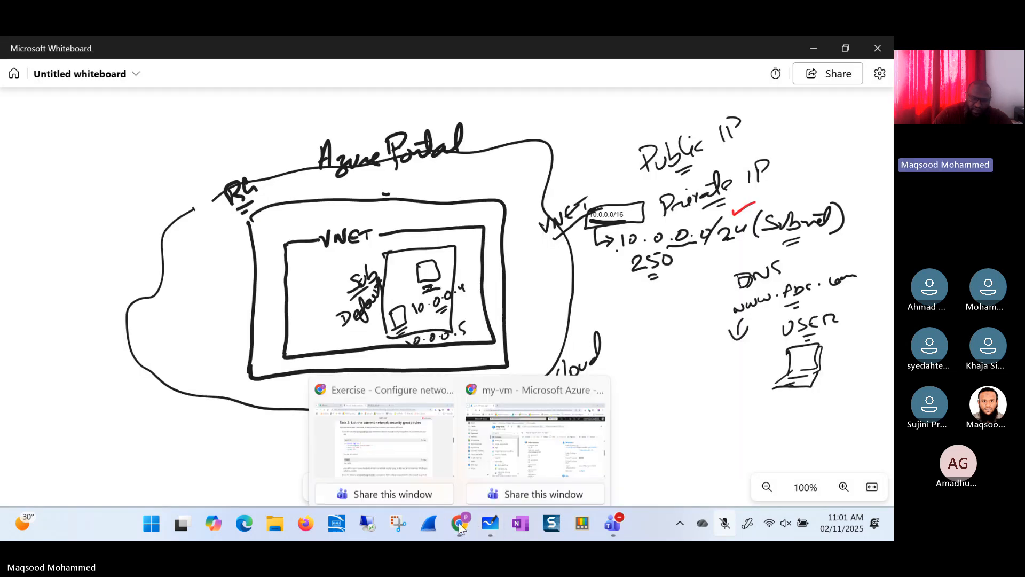
pyautogui.click(546, 437)
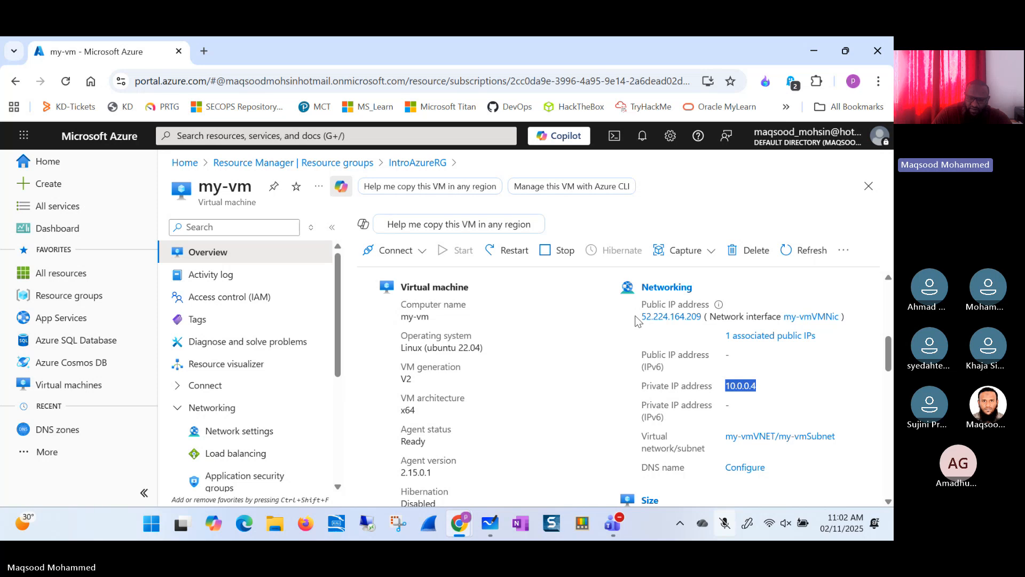
pyautogui.moveTo(642, 318)
pyautogui.mouseDown()
pyautogui.moveTo(670, 316)
pyautogui.moveTo(644, 317)
pyautogui.mouseUp()
pyautogui.rightClick(675, 317)
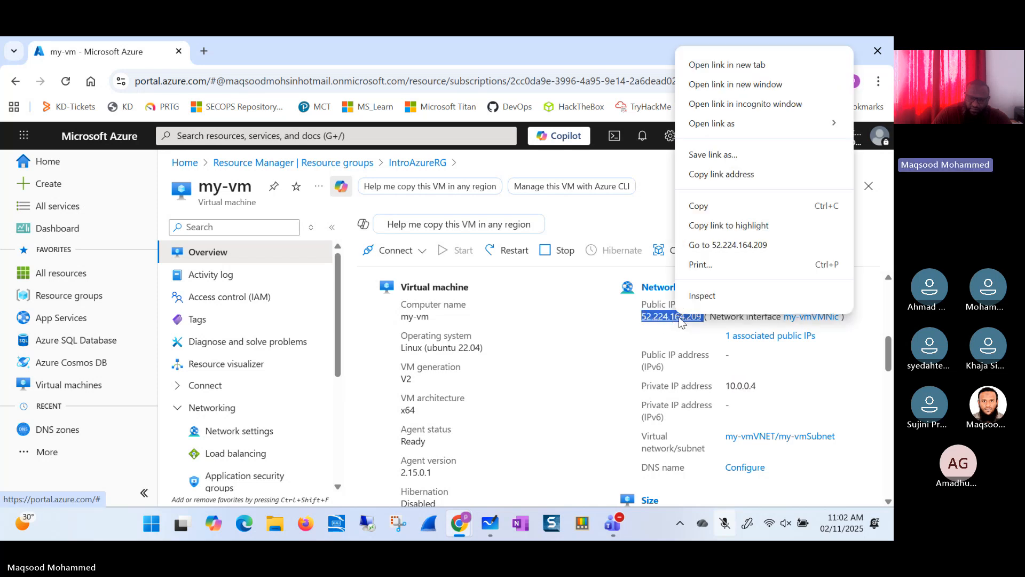
pyautogui.click(703, 203)
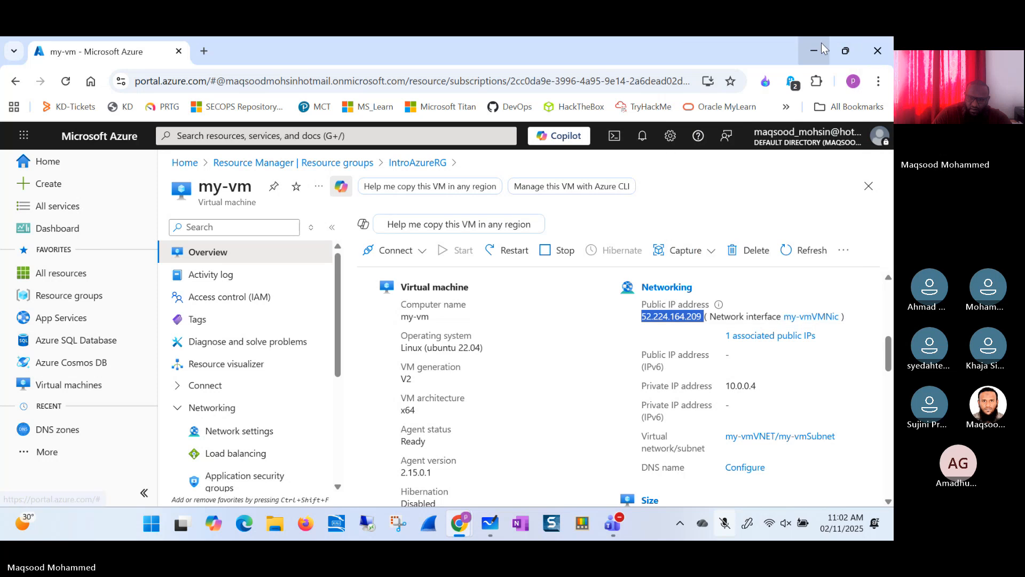
pyautogui.click(822, 44)
pyautogui.rightClick(722, 347)
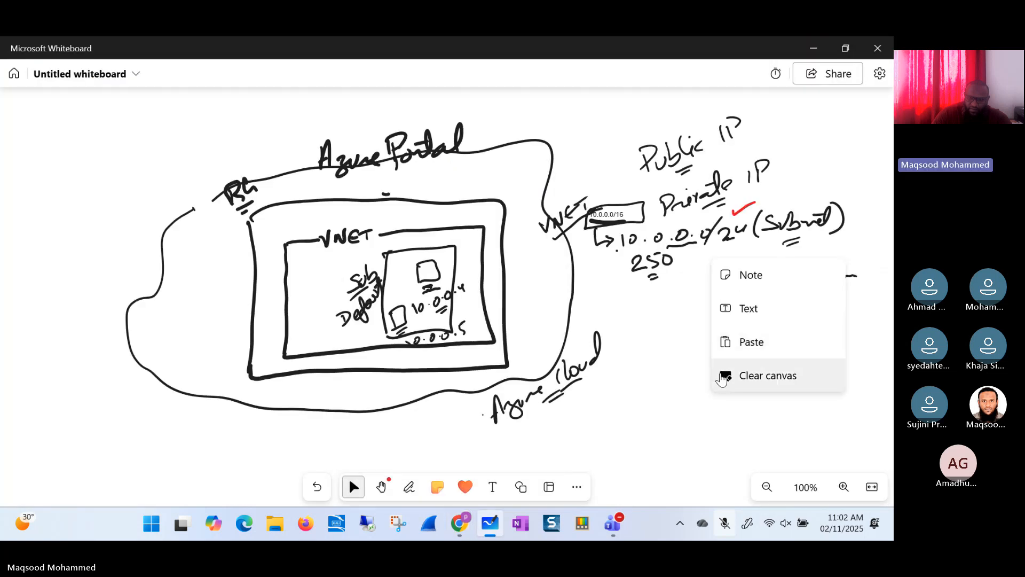
pyautogui.click(745, 342)
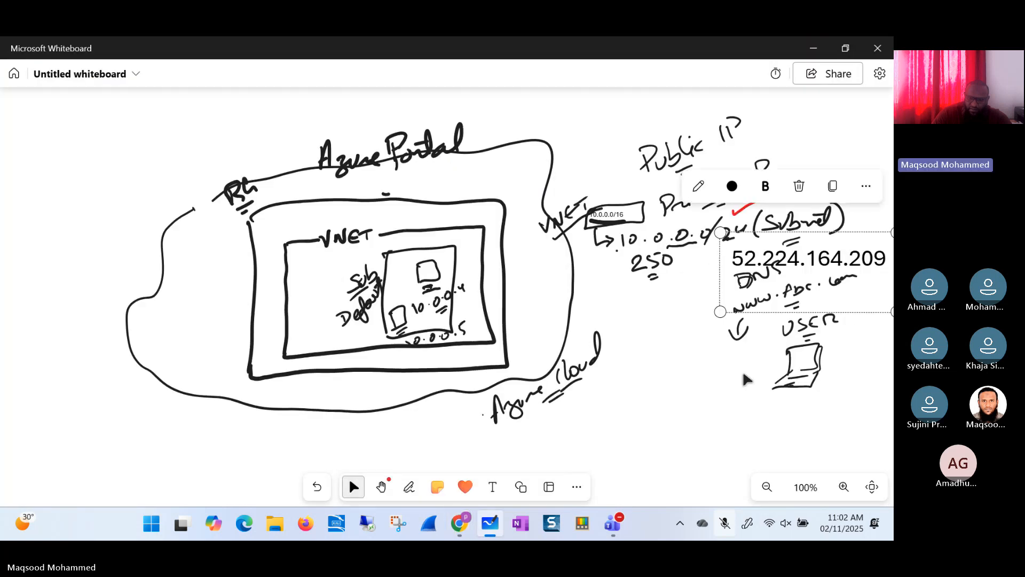
# - Shrink the pasted 52.224.164.209 together with the handwritten (Subnet) and move both beside the laptop, under the DNS arrow
pyautogui.keyDown('ctrl'); pyautogui.click(757, 239); pyautogui.keyUp('ctrl')
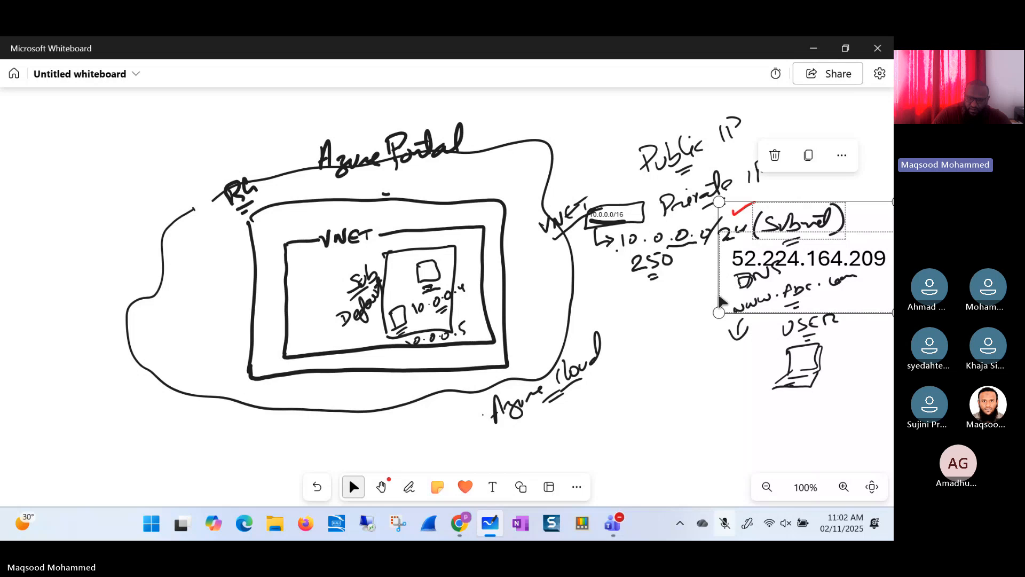
pyautogui.moveTo(718, 313)
pyautogui.mouseDown()
pyautogui.moveTo(731, 288)
pyautogui.moveTo(662, 315)
pyautogui.moveTo(788, 269)
pyautogui.mouseUp()
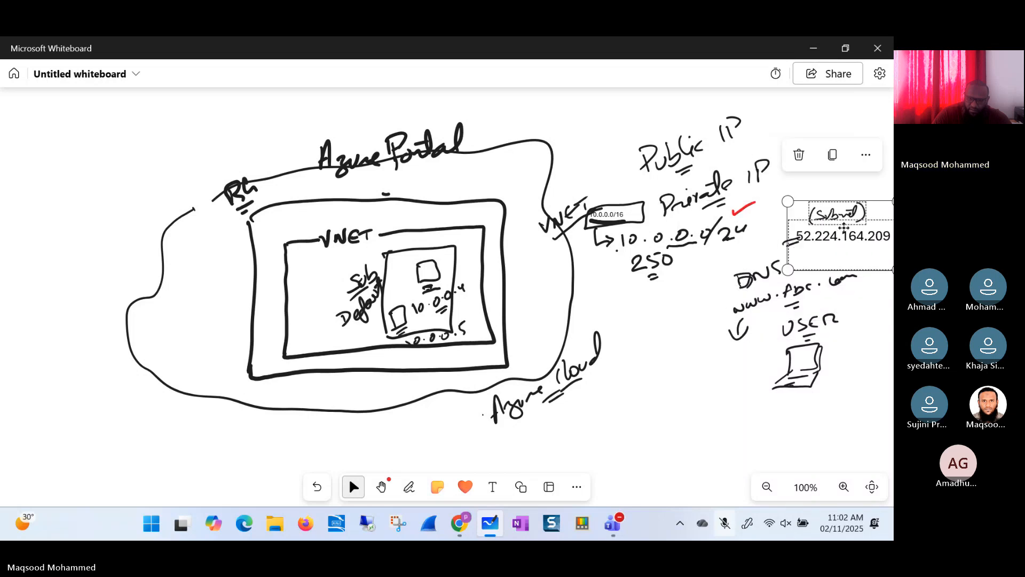
pyautogui.moveTo(868, 246)
pyautogui.mouseDown()
pyautogui.moveTo(713, 347)
pyautogui.moveTo(744, 357)
pyautogui.mouseUp()
pyautogui.click(724, 321)
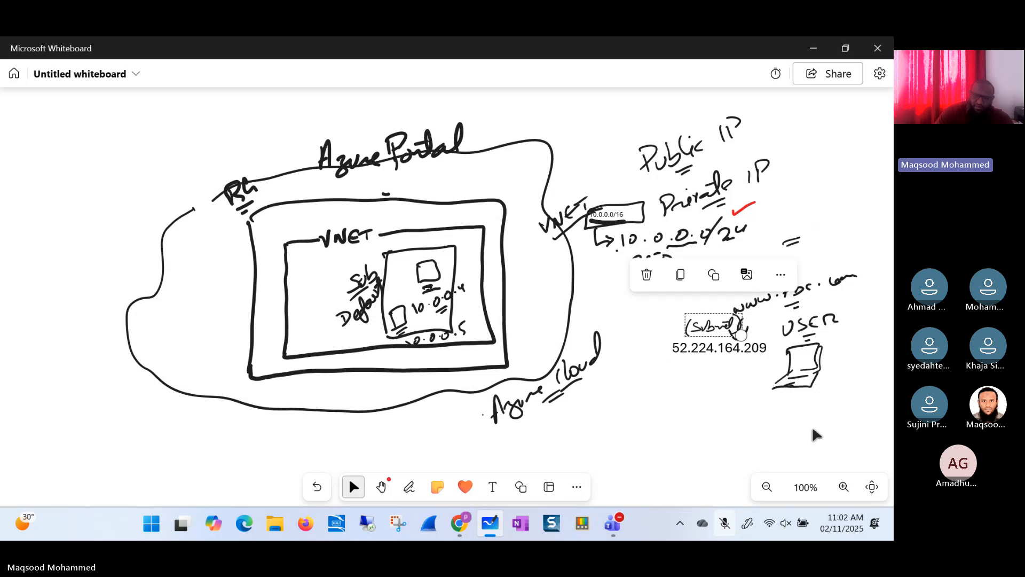
# - Draw a double underline beneath 52.224.164.209
pyautogui.click(408, 486)
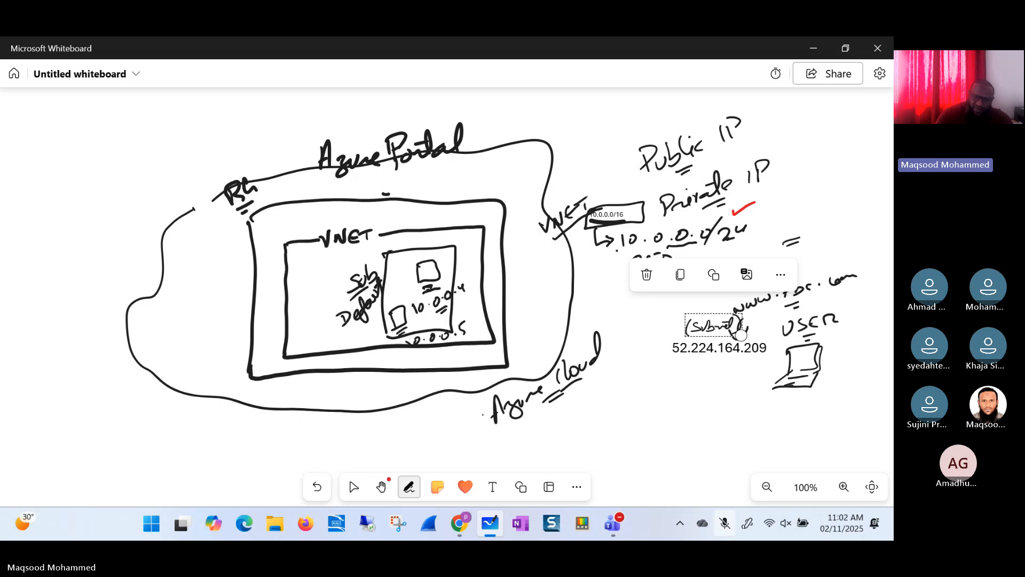
pyautogui.moveTo(703, 358); pyautogui.dragTo(714, 357)
pyautogui.moveTo(706, 365); pyautogui.dragTo(715, 364)
pyautogui.click(354, 486)
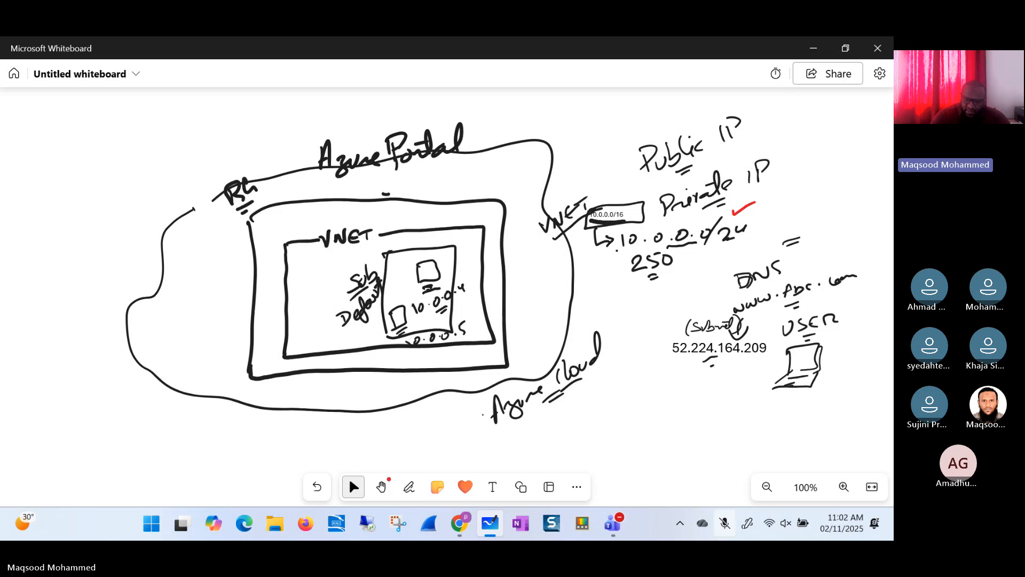
pyautogui.click(409, 486)
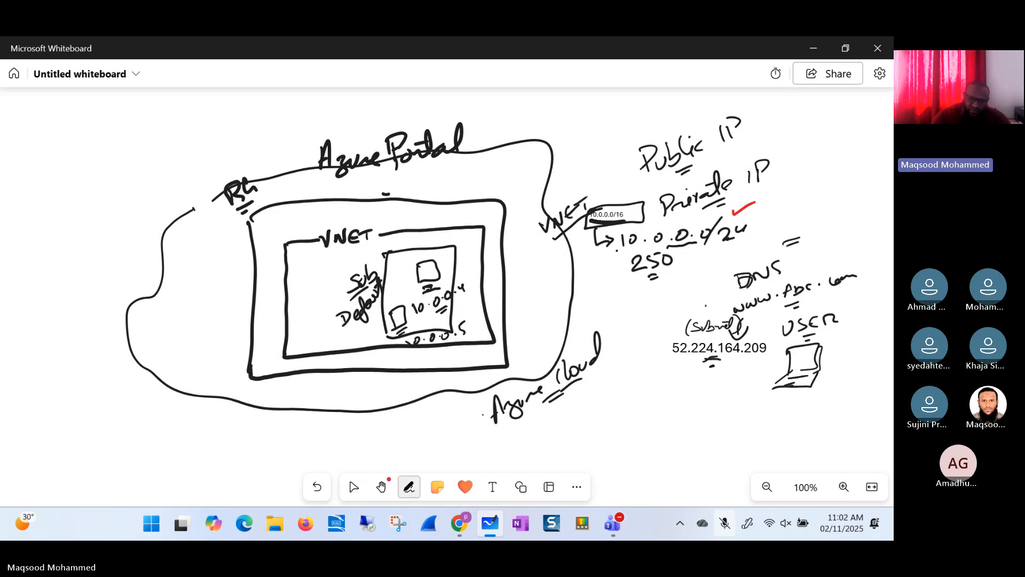
pyautogui.moveTo(705, 306)
pyautogui.mouseDown()
pyautogui.moveTo(575, 300)
pyautogui.moveTo(578, 315)
pyautogui.mouseUp()
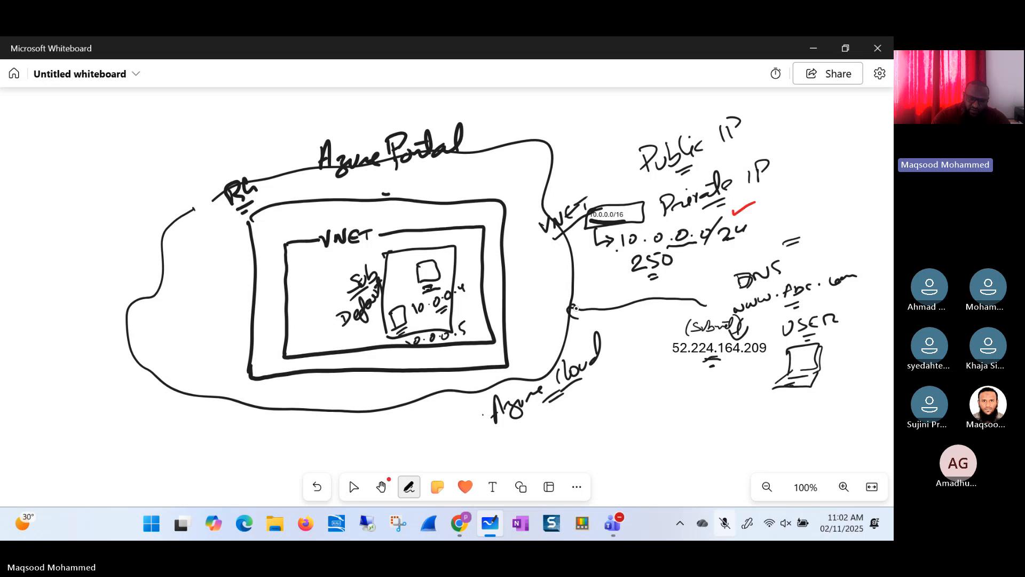
pyautogui.click(350, 483)
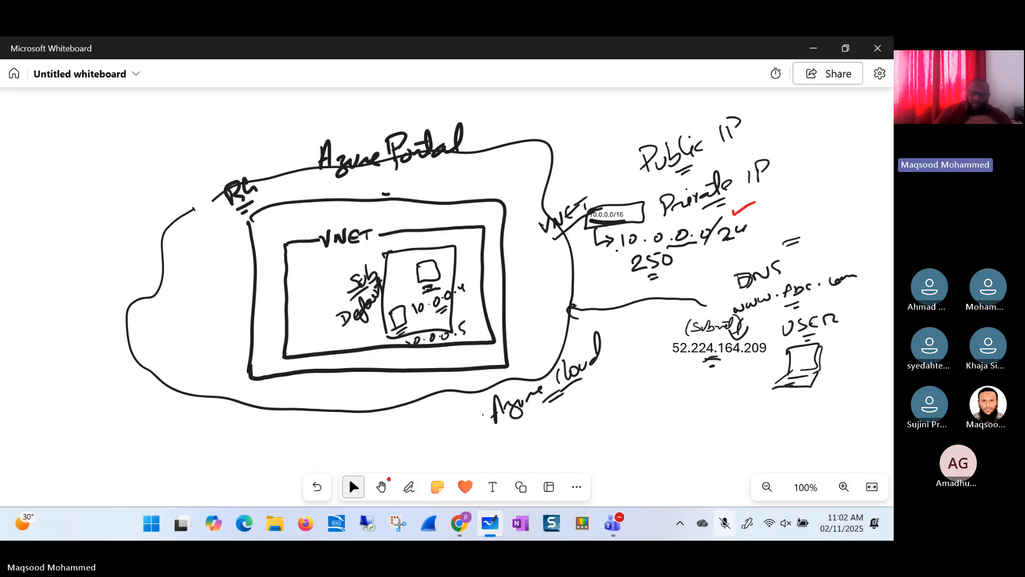
pyautogui.click(409, 486)
pyautogui.moveTo(585, 298); pyautogui.dragTo(569, 308)
pyautogui.moveTo(570, 310); pyautogui.dragTo(583, 321)
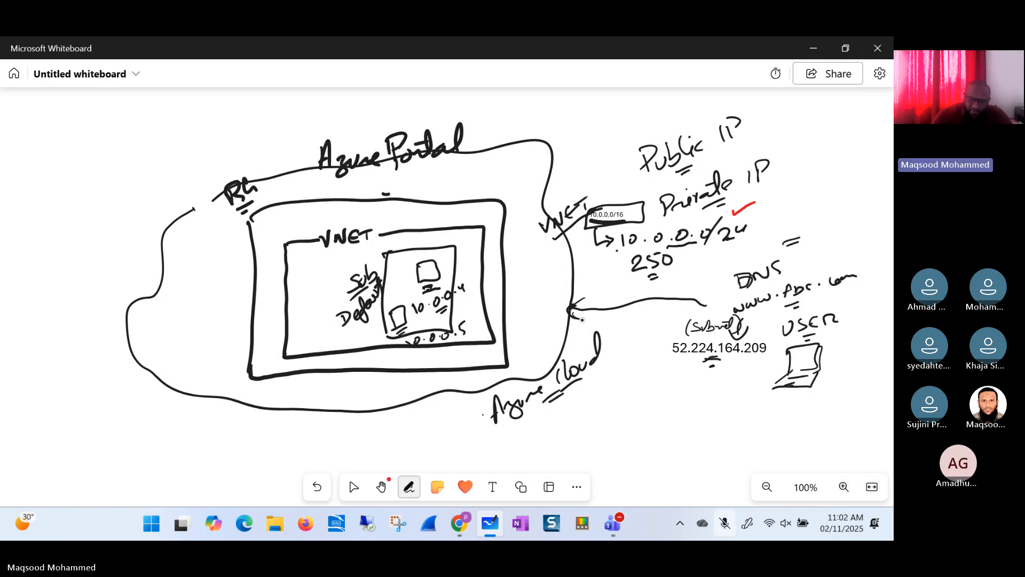
pyautogui.click(354, 487)
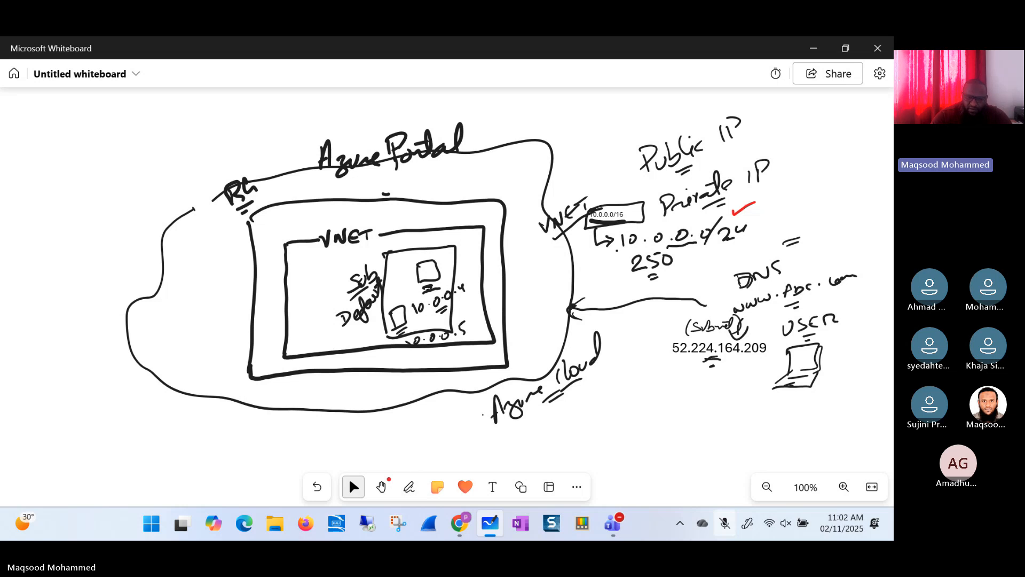
pyautogui.click(409, 486)
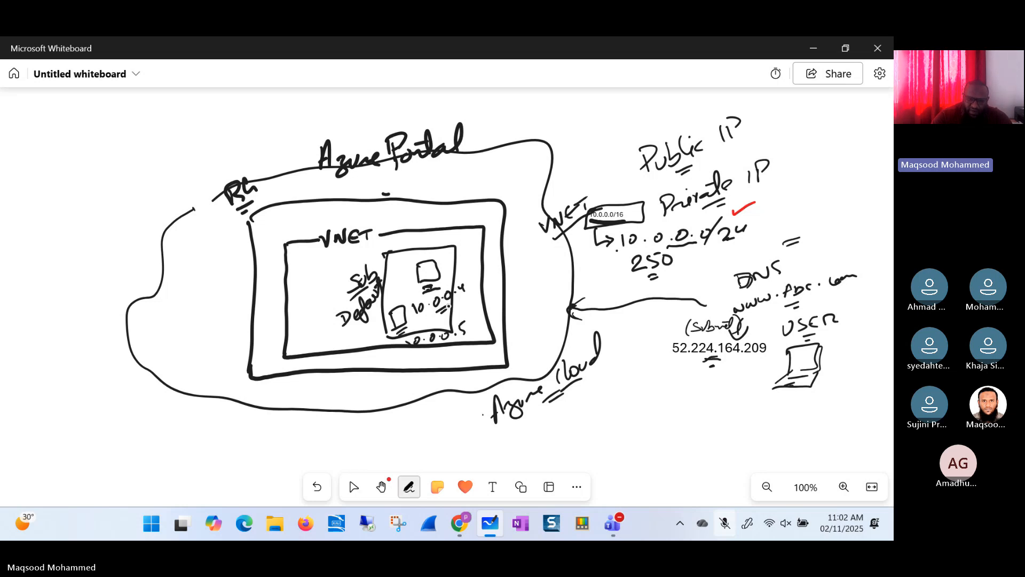
pyautogui.click(348, 476)
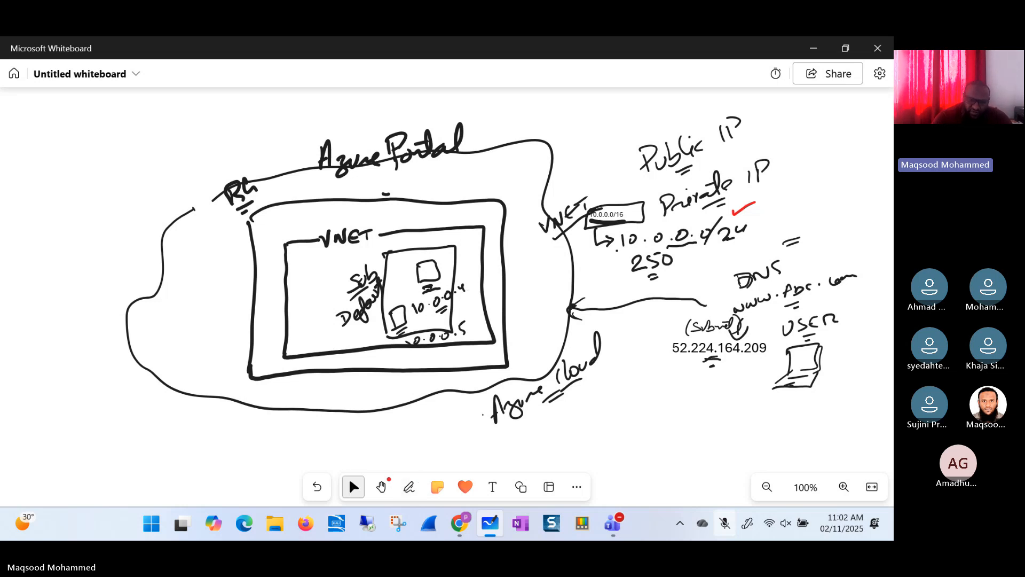
pyautogui.click(409, 487)
pyautogui.click(348, 477)
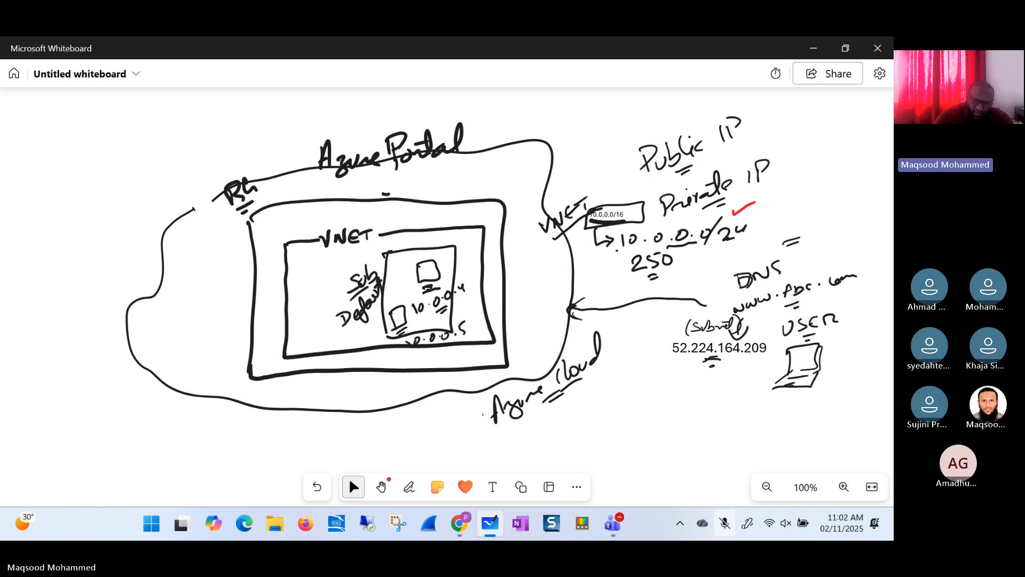
# - Handwrite Public IP inside the cloud edge where the arrow arrives and double underline the word Public
pyautogui.click(409, 486)
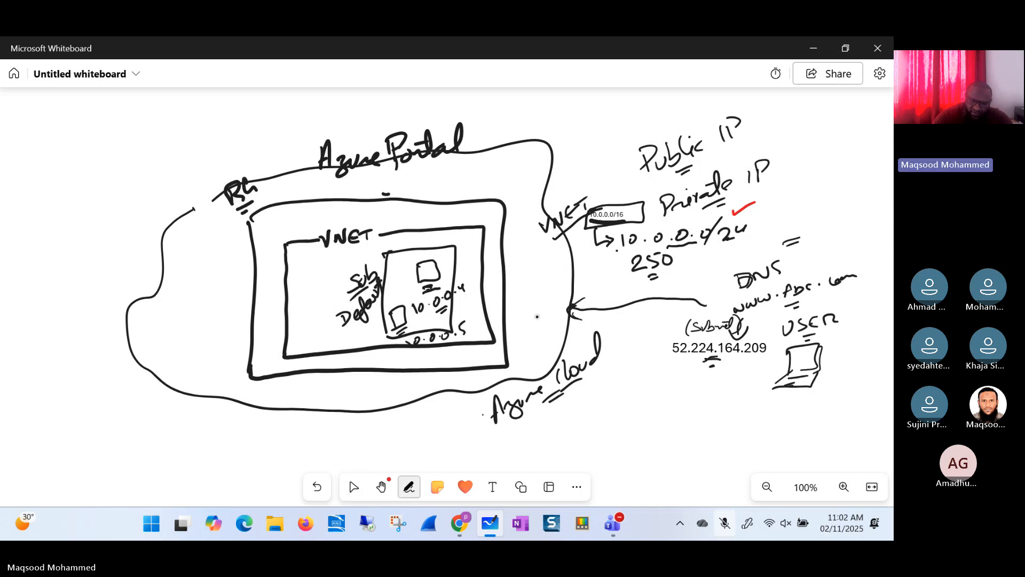
pyautogui.moveTo(508, 323)
pyautogui.mouseDown()
pyautogui.moveTo(513, 312)
pyautogui.moveTo(517, 323)
pyautogui.moveTo(547, 307)
pyautogui.moveTo(567, 282)
pyautogui.mouseUp()
pyautogui.moveTo(534, 320); pyautogui.dragTo(550, 318)
pyautogui.click(354, 487)
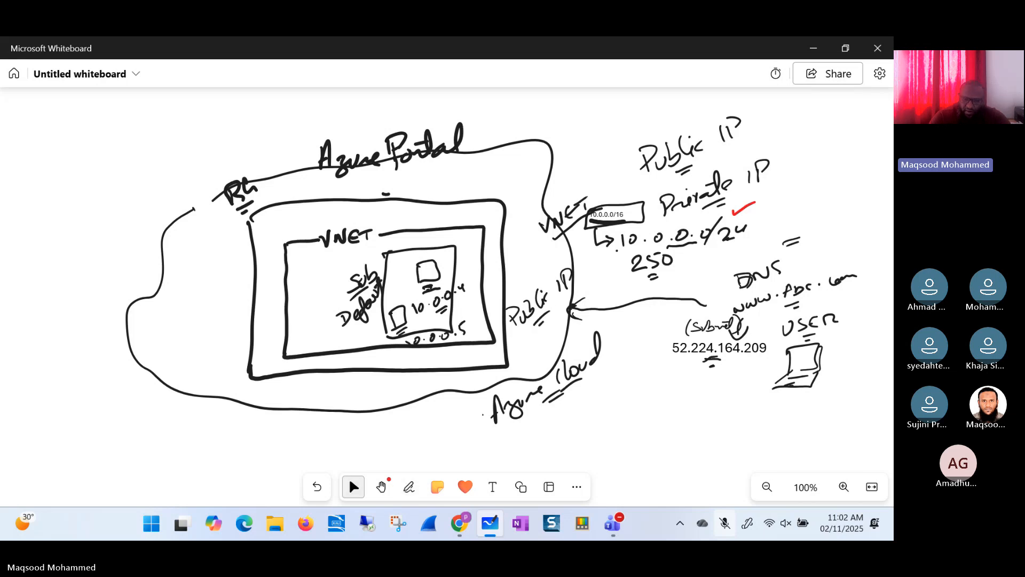
pyautogui.click(408, 486)
pyautogui.click(354, 486)
pyautogui.click(408, 486)
pyautogui.click(354, 487)
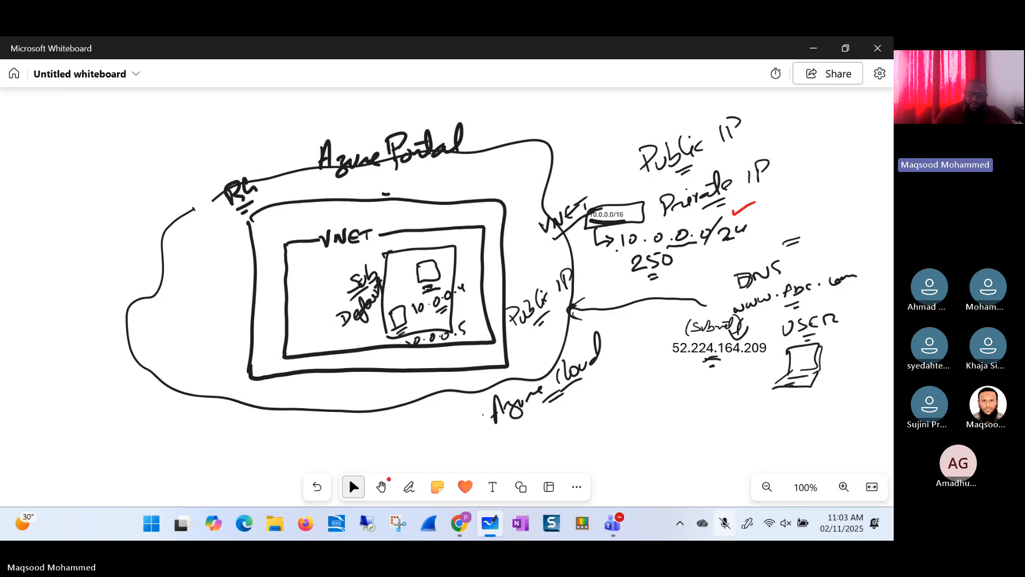
# - Switch to the Azure portal in the browser and open the IntroAzureRG resource group
pyautogui.hotkey('alt', 'Tab')
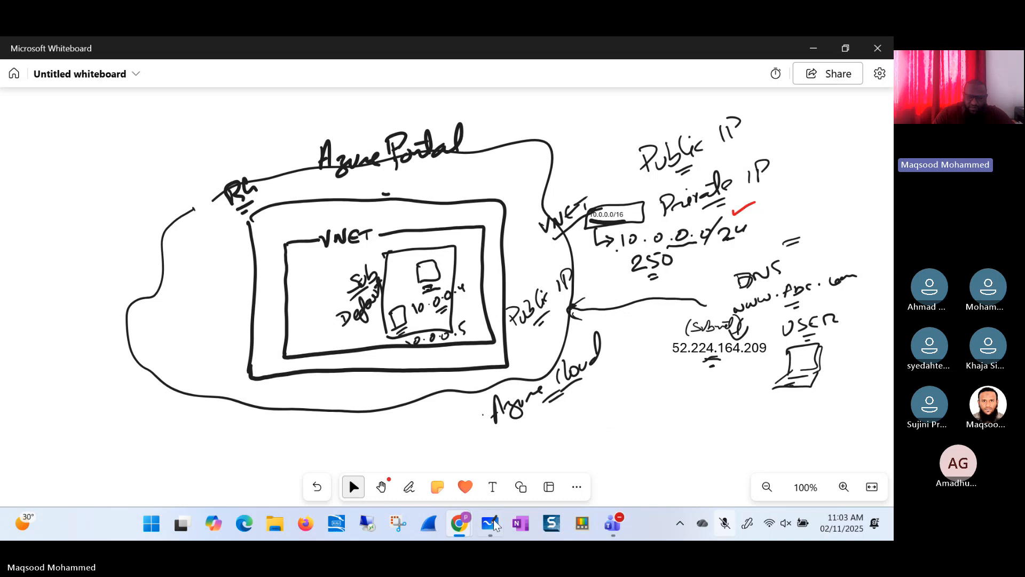
pyautogui.moveTo(459, 523)
pyautogui.click(539, 460)
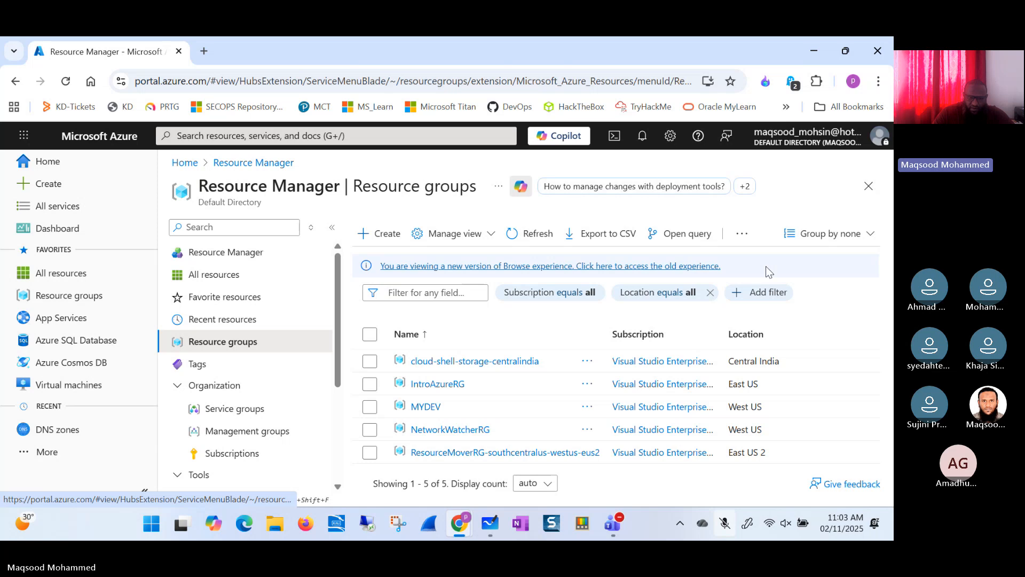
pyautogui.click(451, 385)
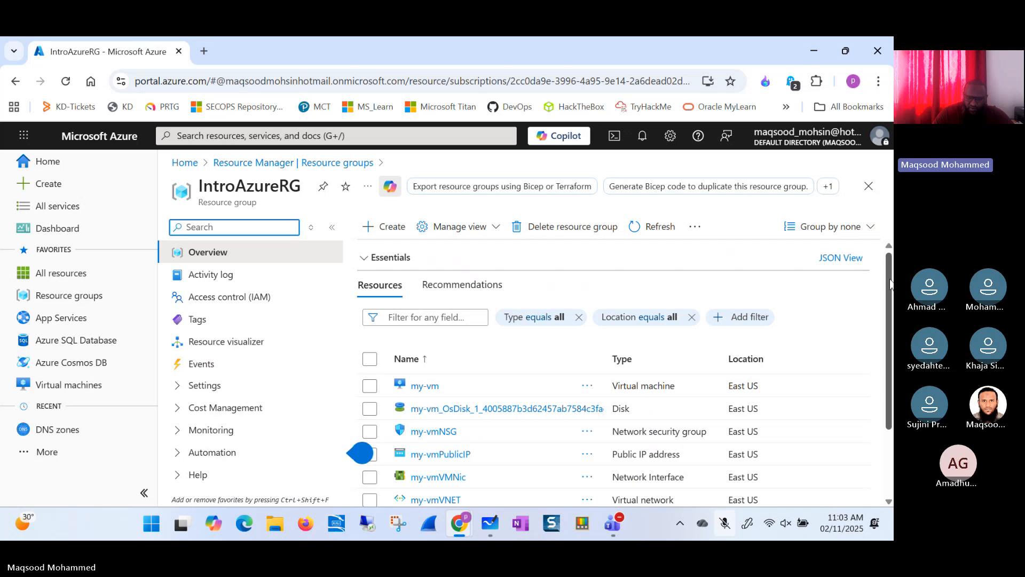
# - Open the my-vmNSG network security group from the IntroAzureRG resource list
pyautogui.moveTo(890, 283); pyautogui.dragTo(891, 310)
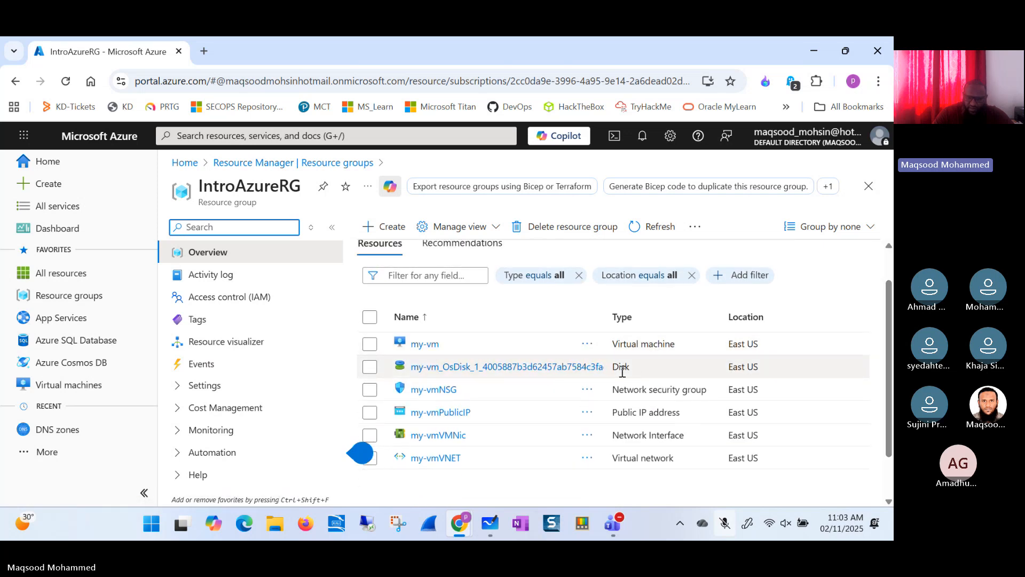
pyautogui.tripleClick(681, 392)
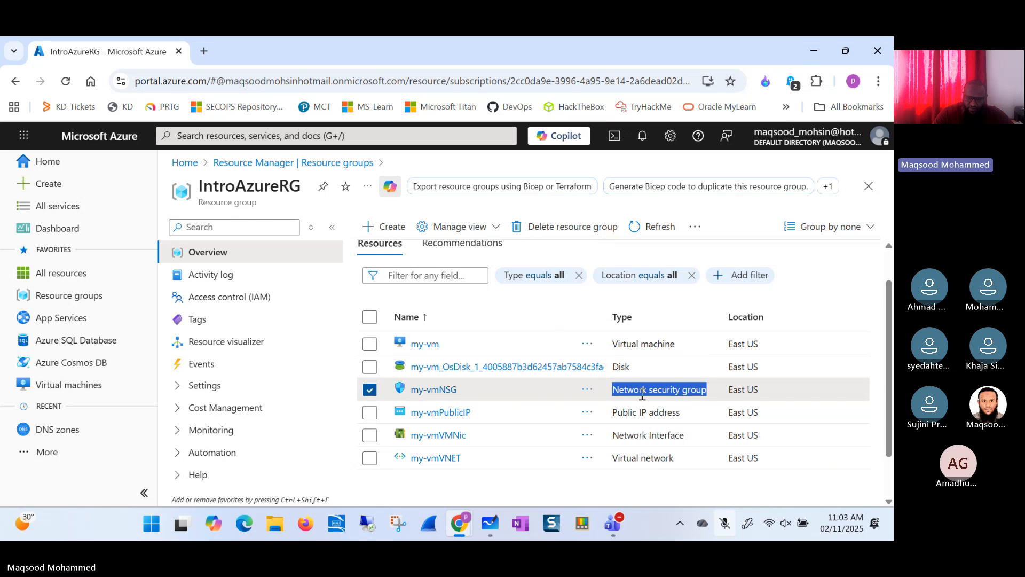
pyautogui.click(432, 389)
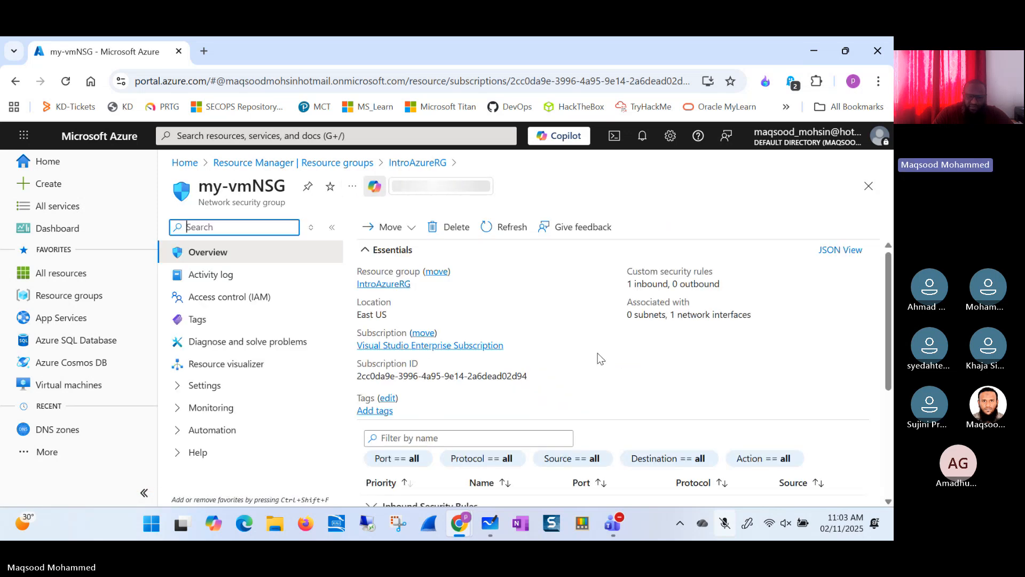
# - Collapse the outbound security rules, keep the inbound rules expanded and highlight port 22 of the default-allow-ssh rule
pyautogui.moveTo(885, 275); pyautogui.dragTo(878, 385)
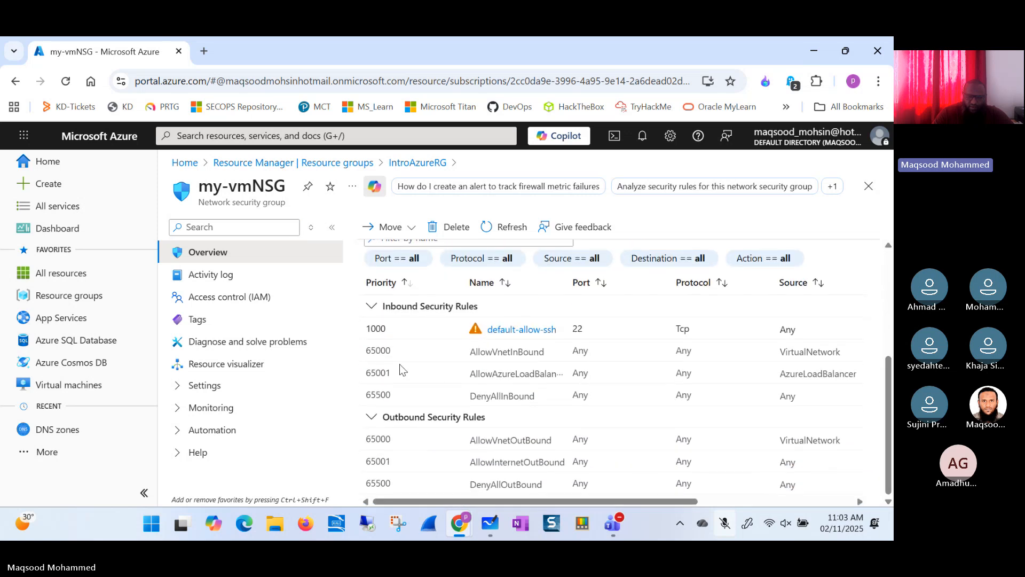
pyautogui.click(371, 306)
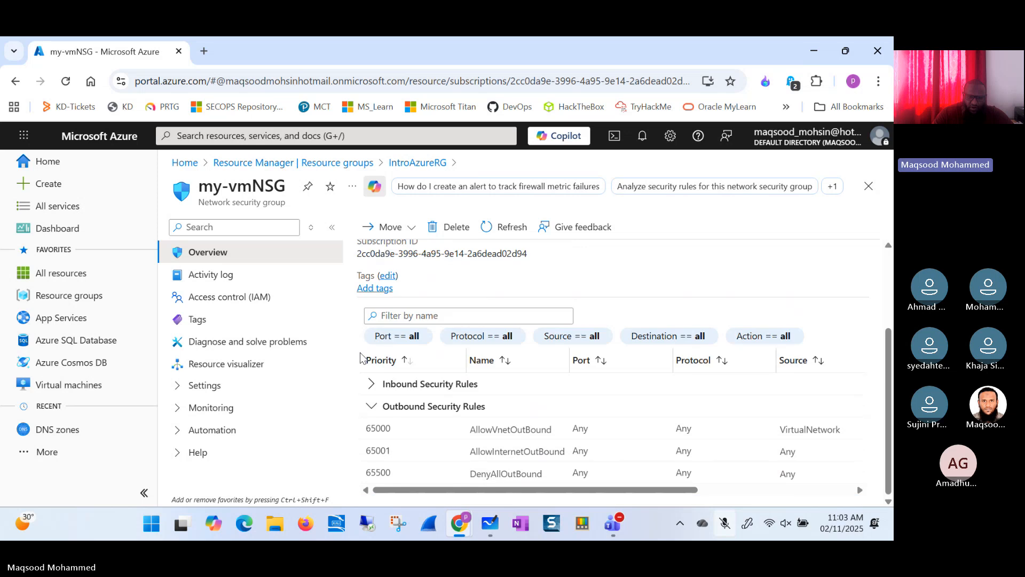
pyautogui.click(368, 396)
pyautogui.click(366, 392)
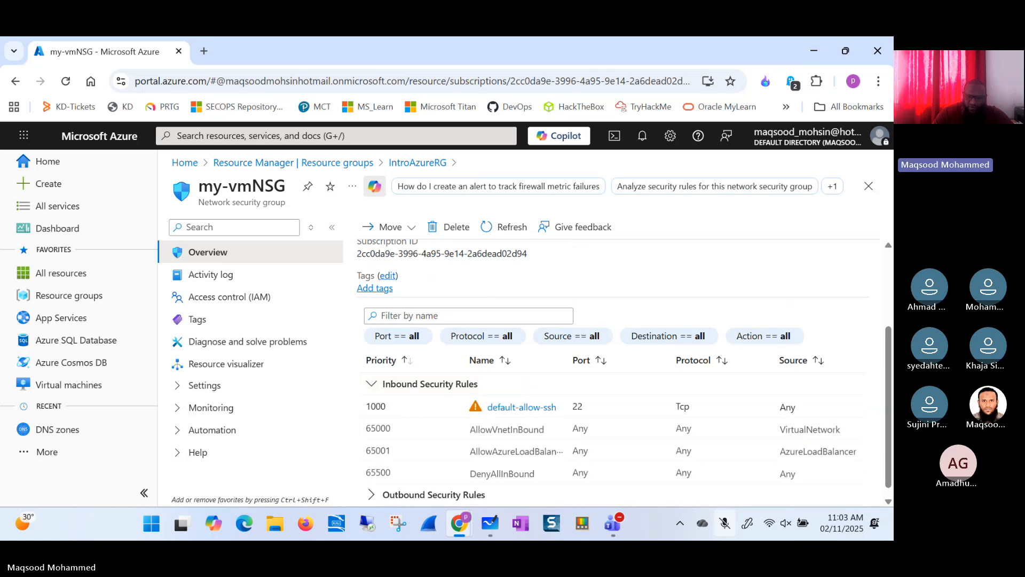
pyautogui.moveTo(887, 342); pyautogui.dragTo(881, 380)
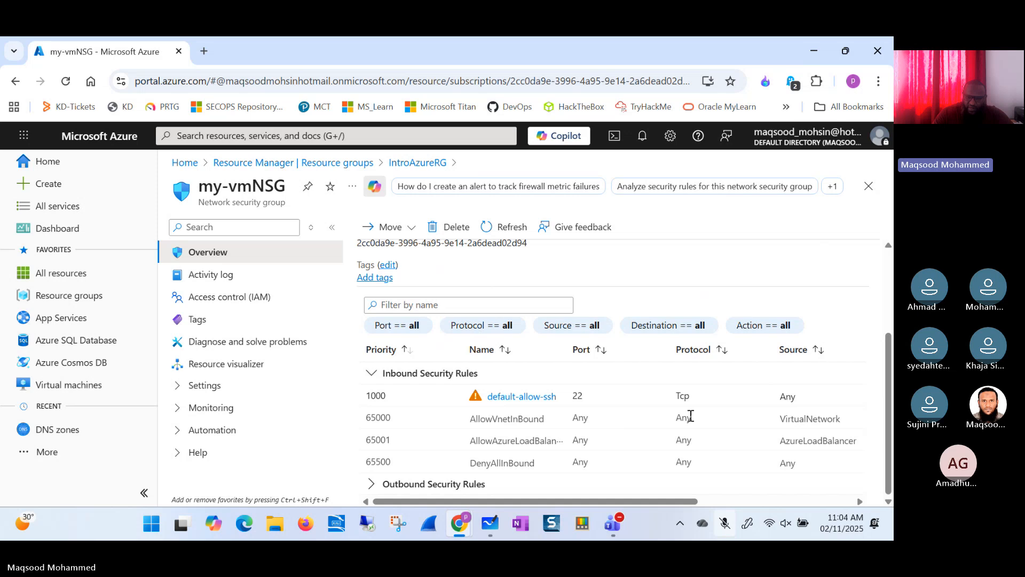
pyautogui.moveTo(560, 503)
pyautogui.mouseDown()
pyautogui.moveTo(725, 504)
pyautogui.moveTo(571, 506)
pyautogui.mouseUp()
pyautogui.moveTo(528, 501); pyautogui.dragTo(499, 498)
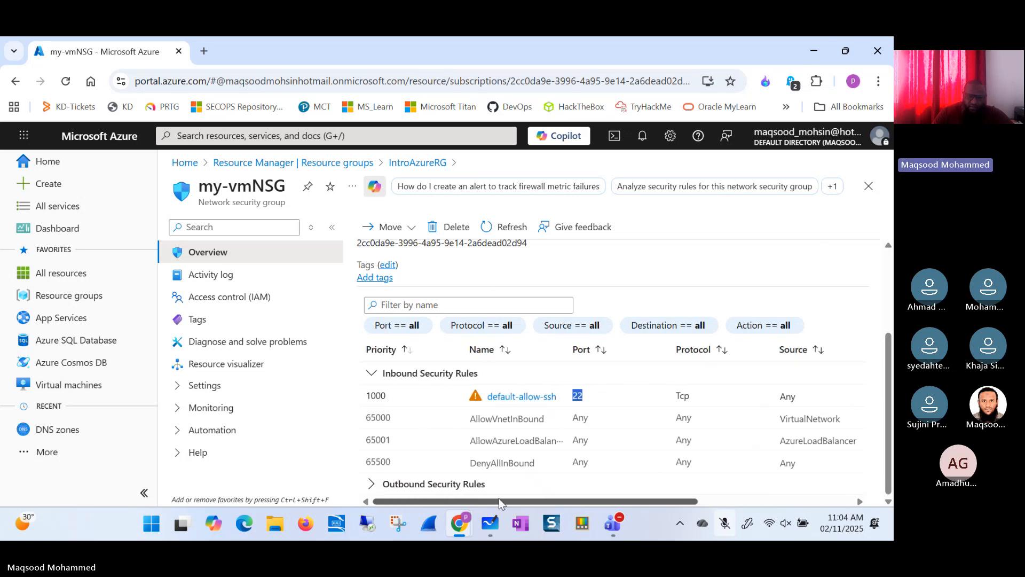
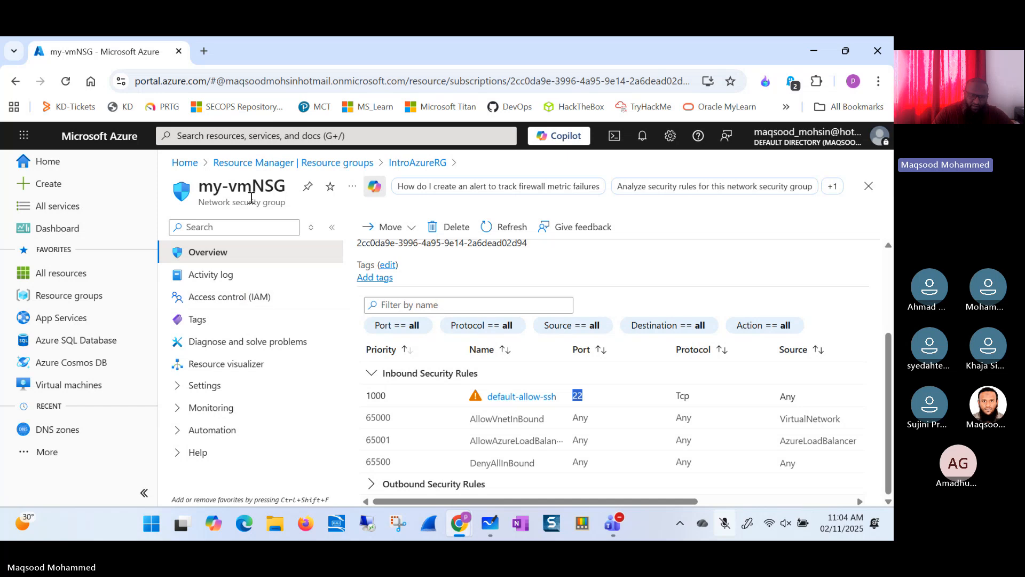
# - Return to the portal home, open the my-vm virtual machine and look through its overview properties
pyautogui.click(249, 163)
pyautogui.click(187, 163)
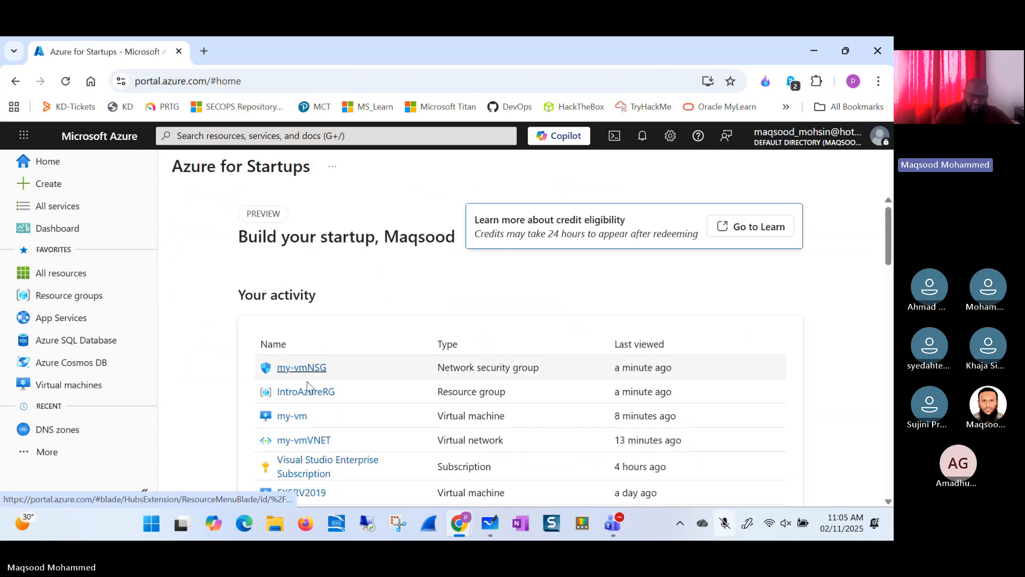
pyautogui.click(292, 416)
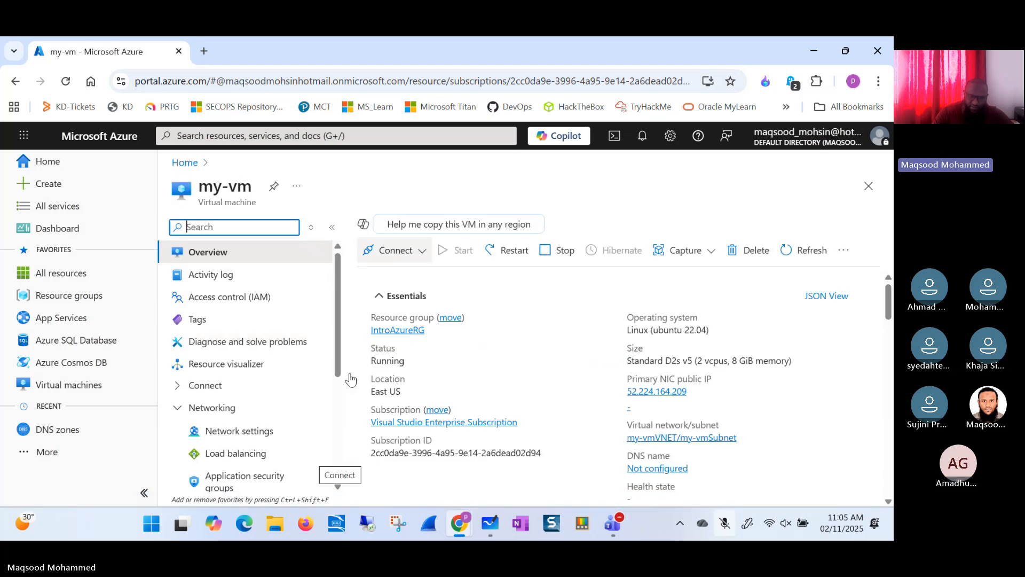
pyautogui.scroll(-3, 338, 425)
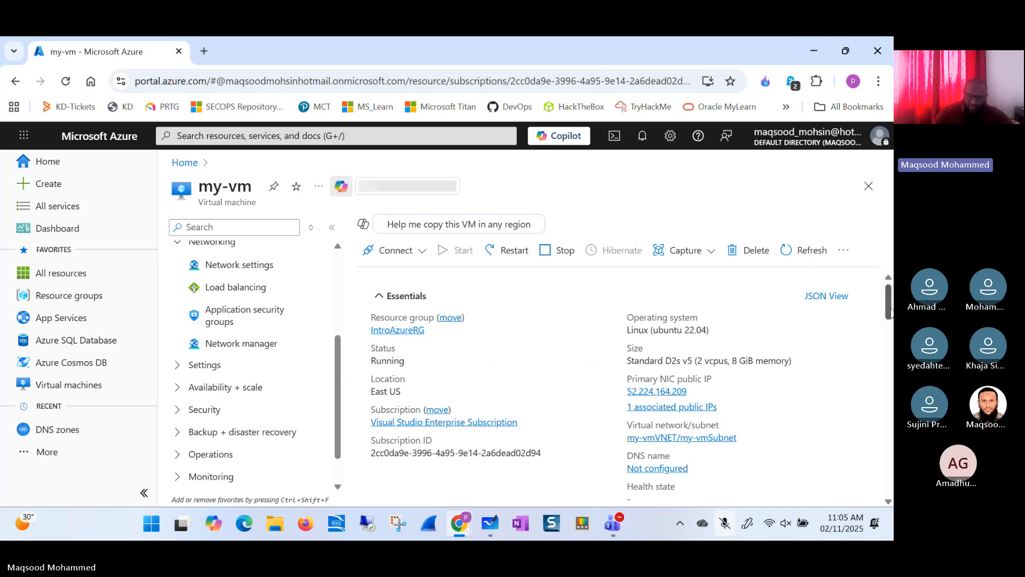
pyautogui.scroll(-4, 882, 350)
pyautogui.scroll(-5, 882, 350)
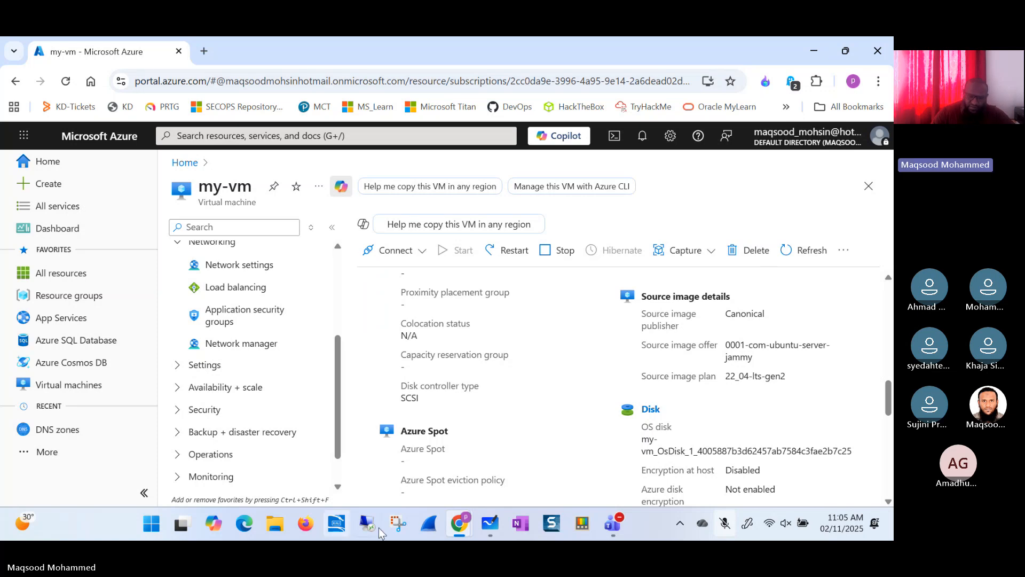
# - Switch to Microsoft Whiteboard and handwrite WIND with a double underline in the empty area below the Azure cloud
pyautogui.click(490, 523)
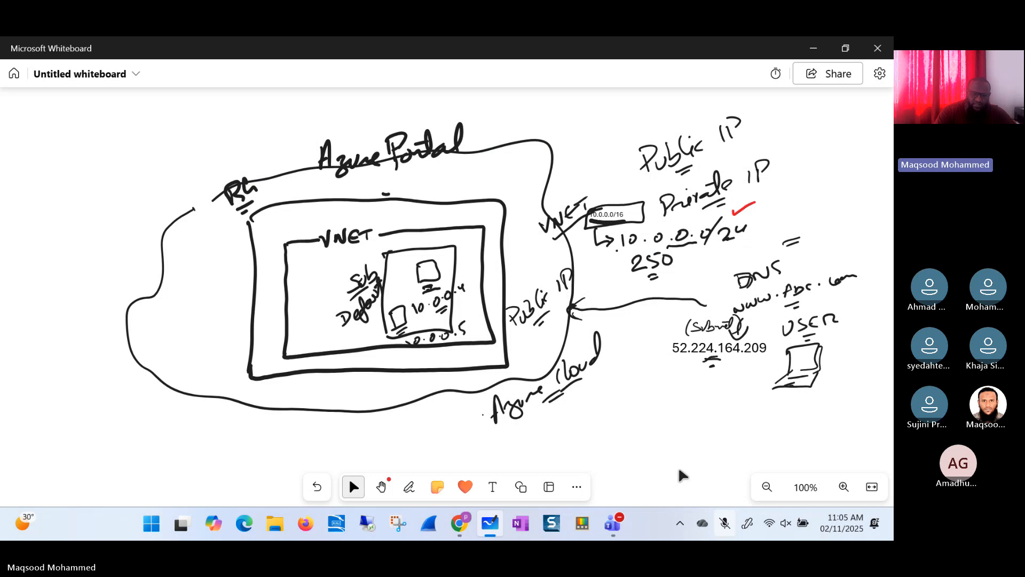
pyautogui.moveTo(427, 331); pyautogui.dragTo(604, 224)
pyautogui.click(409, 486)
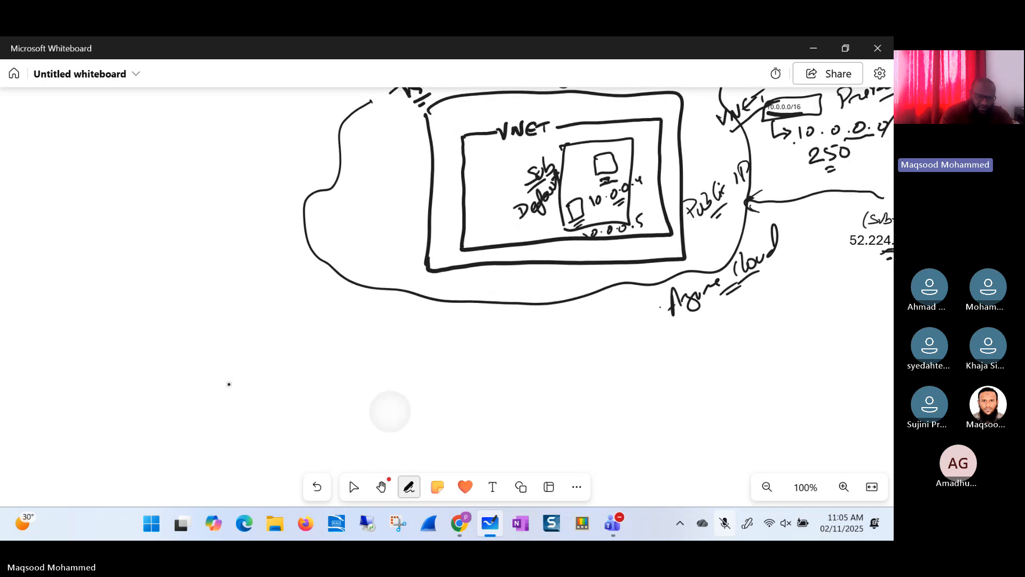
pyautogui.moveTo(228, 382)
pyautogui.mouseDown()
pyautogui.moveTo(243, 395)
pyautogui.moveTo(251, 380)
pyautogui.mouseUp()
pyautogui.moveTo(255, 374)
pyautogui.mouseDown()
pyautogui.moveTo(255, 393)
pyautogui.moveTo(275, 363)
pyautogui.moveTo(278, 388)
pyautogui.mouseUp()
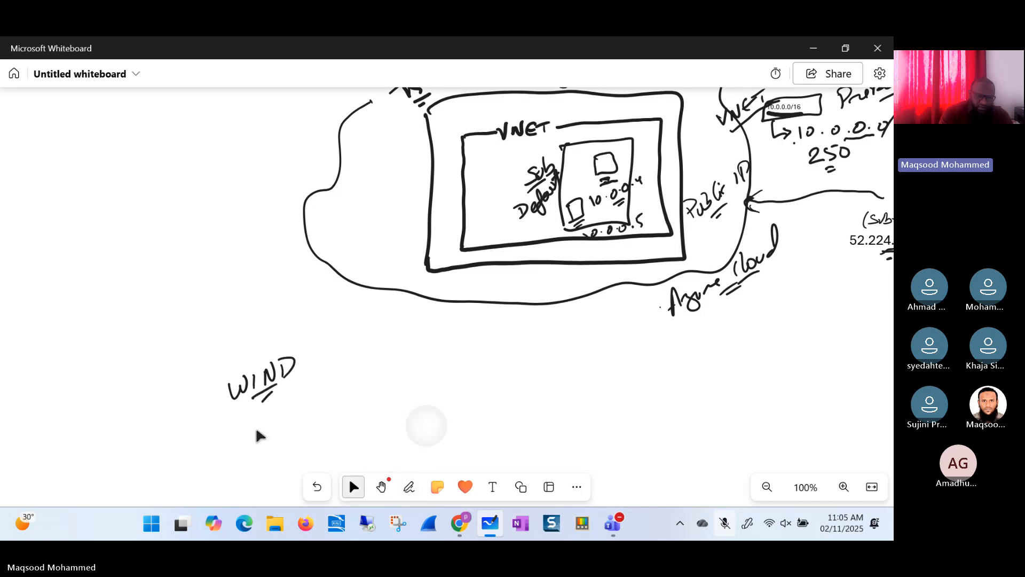
# - Handwrite a starred entry RDP (3389) beneath the WIND heading
pyautogui.moveTo(262, 426); pyautogui.dragTo(264, 435)
pyautogui.moveTo(279, 426)
pyautogui.mouseDown()
pyautogui.moveTo(299, 422)
pyautogui.moveTo(302, 392)
pyautogui.moveTo(302, 416)
pyautogui.moveTo(328, 373)
pyautogui.moveTo(315, 392)
pyautogui.mouseUp()
pyautogui.moveTo(343, 356)
pyautogui.mouseDown()
pyautogui.moveTo(355, 389)
pyautogui.moveTo(393, 363)
pyautogui.moveTo(376, 361)
pyautogui.mouseUp()
pyautogui.moveTo(411, 332); pyautogui.dragTo(408, 348)
pyautogui.moveTo(404, 321); pyautogui.dragTo(426, 345)
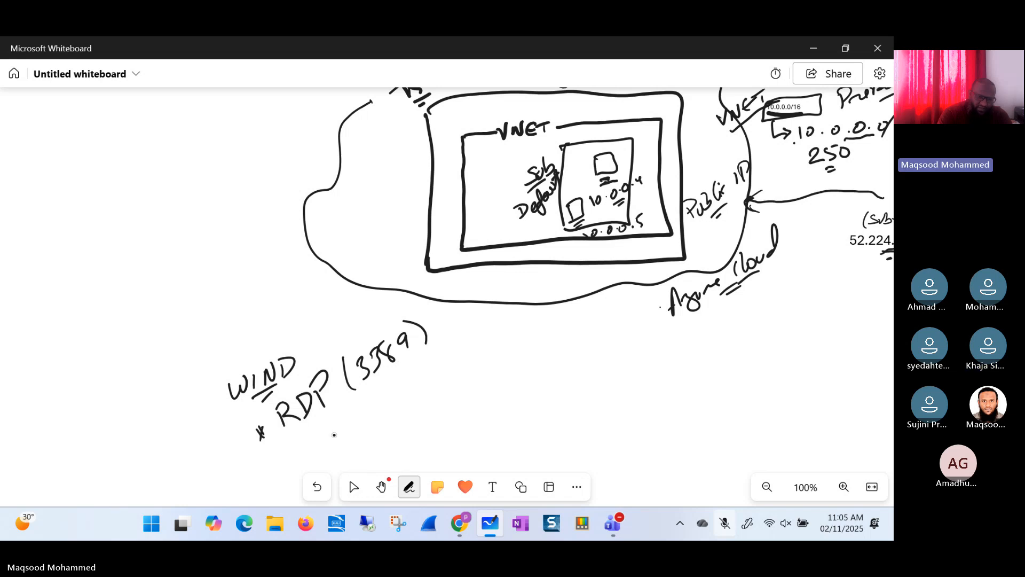
# - Handwrite an underlined LINUX heading below the RDP entry and add a star beside it for the first item
pyautogui.moveTo(339, 426); pyautogui.dragTo(366, 434)
pyautogui.moveTo(372, 428)
pyautogui.mouseDown()
pyautogui.moveTo(401, 396)
pyautogui.moveTo(413, 401)
pyautogui.mouseUp()
pyautogui.moveTo(412, 378); pyautogui.dragTo(403, 406)
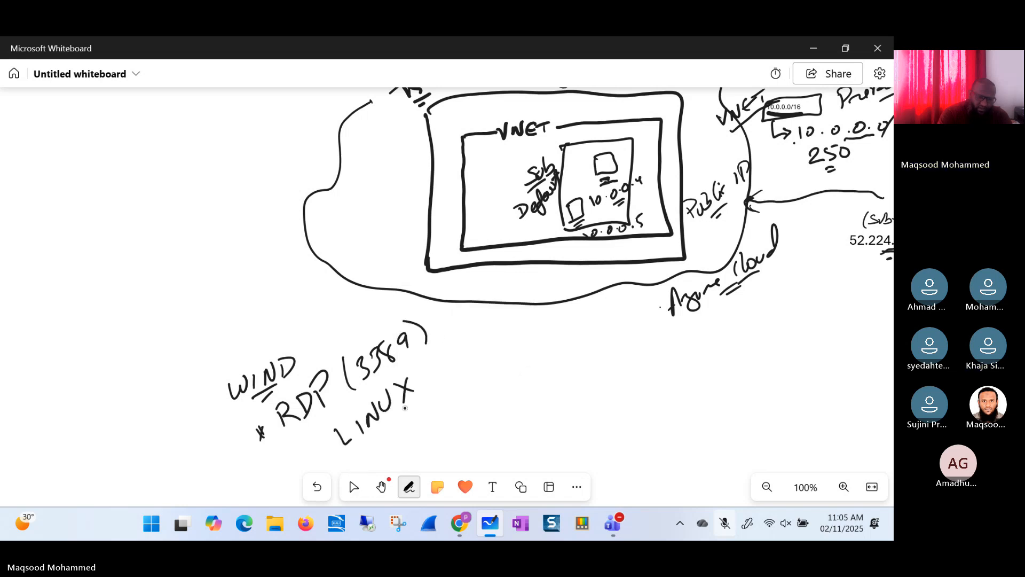
pyautogui.moveTo(371, 439)
pyautogui.mouseDown()
pyautogui.moveTo(425, 398)
pyautogui.moveTo(420, 439)
pyautogui.moveTo(433, 435)
pyautogui.mouseUp()
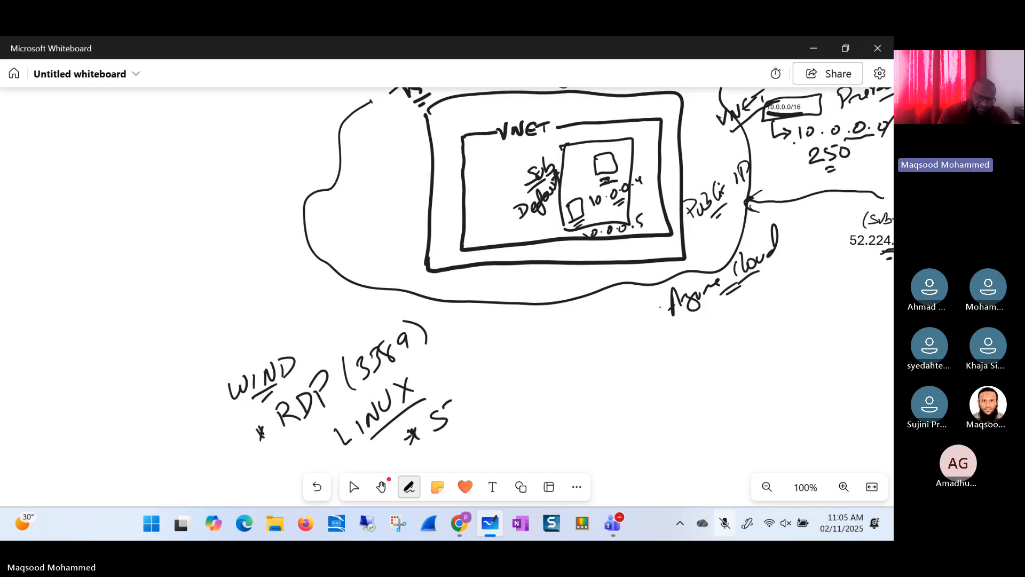
# - Complete the starred Linux entry as SSH (22) in handwriting
pyautogui.moveTo(458, 400); pyautogui.dragTo(444, 422)
pyautogui.moveTo(465, 389)
pyautogui.mouseDown()
pyautogui.moveTo(467, 405)
pyautogui.moveTo(475, 400)
pyautogui.mouseUp()
pyautogui.moveTo(493, 366)
pyautogui.mouseDown()
pyautogui.moveTo(485, 405)
pyautogui.moveTo(519, 373)
pyautogui.mouseUp()
pyautogui.moveTo(516, 344); pyautogui.dragTo(533, 363)
pyautogui.click(352, 483)
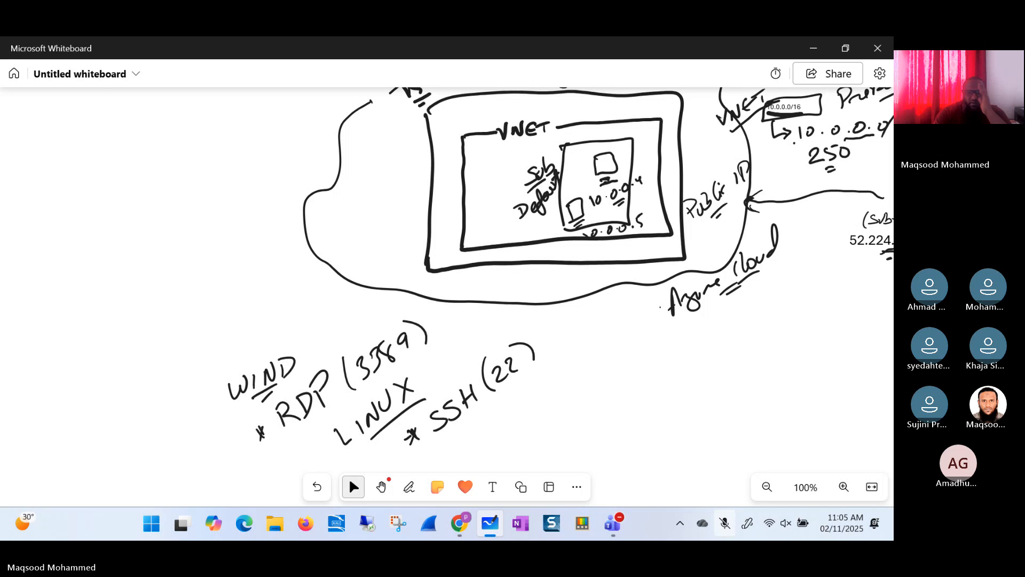
# - Scribble shading inside the lower VM square of the subnet box
pyautogui.click(409, 486)
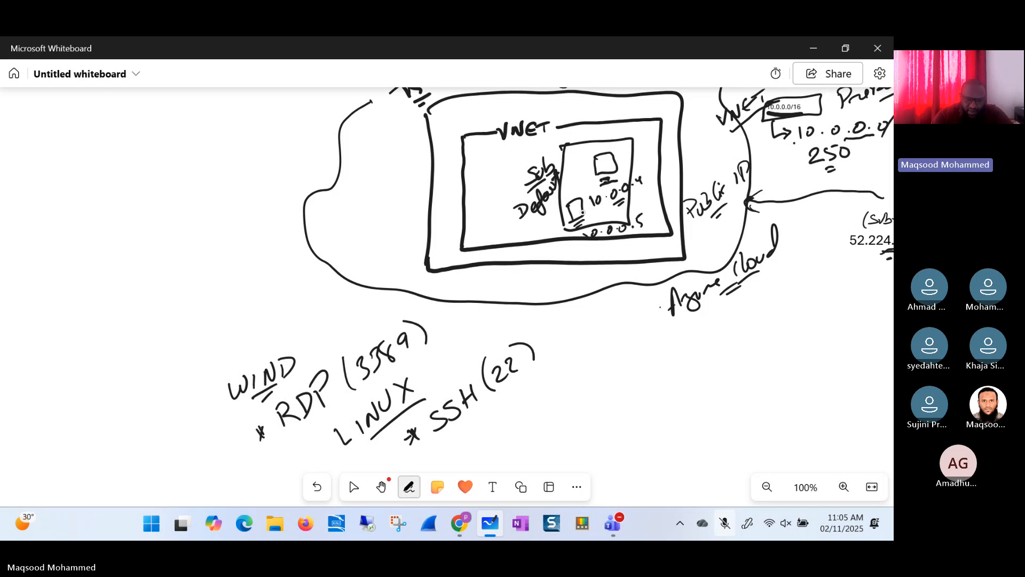
pyautogui.click(352, 484)
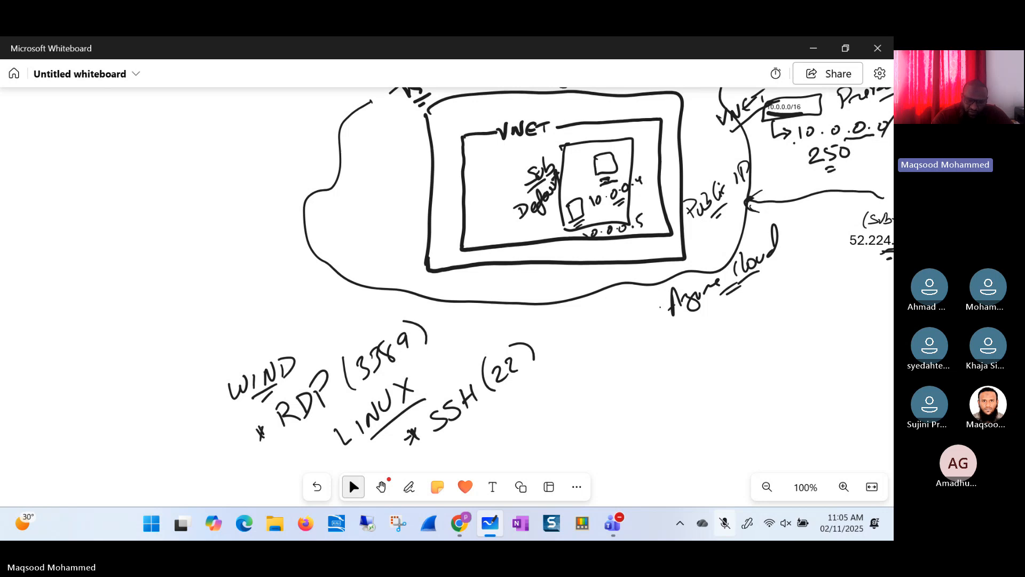
pyautogui.click(409, 486)
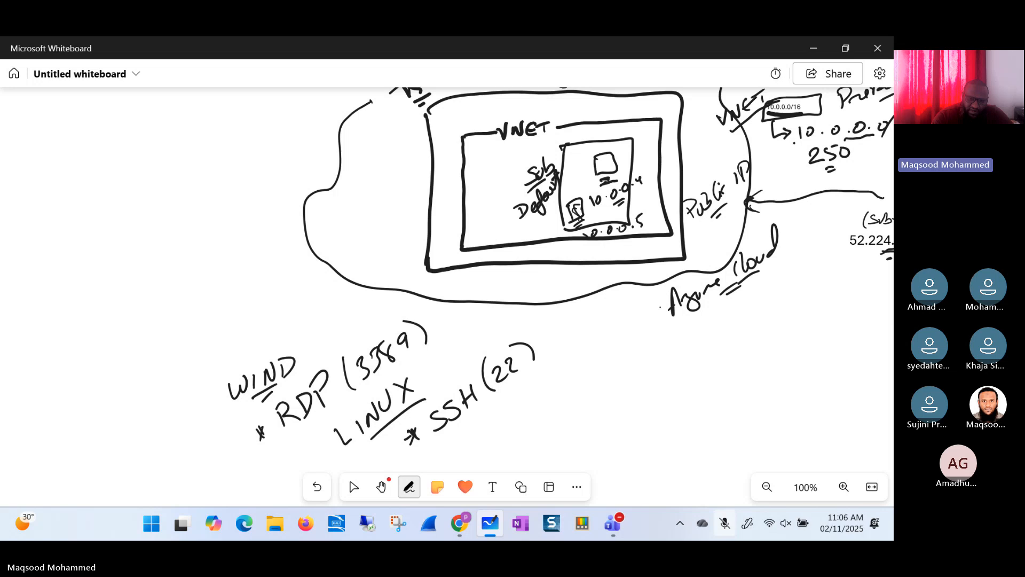
pyautogui.moveTo(573, 204); pyautogui.dragTo(575, 209)
# - Erase the lower VM square beside 10.0.0.5 together with its shading
pyautogui.click(381, 486)
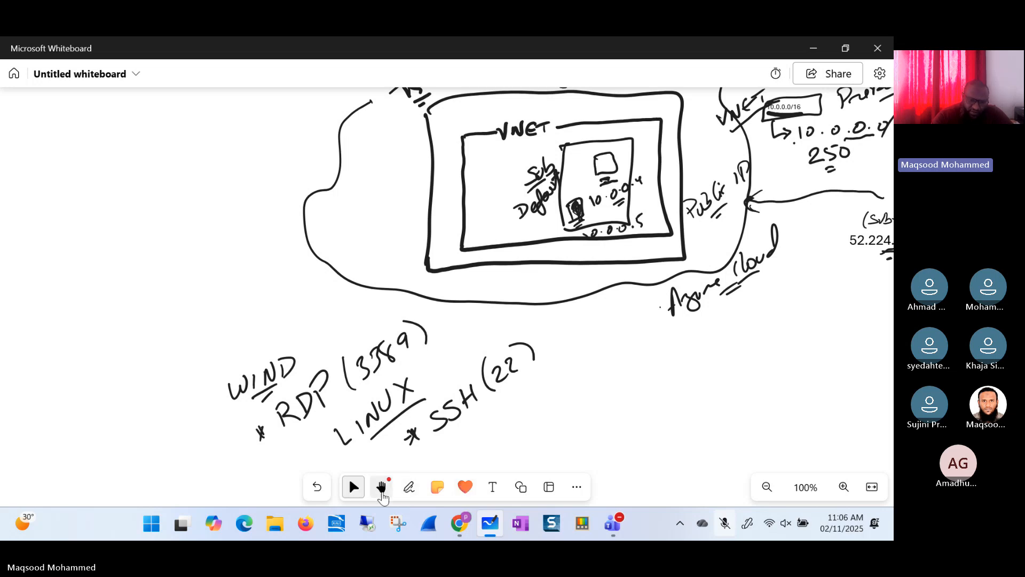
pyautogui.click(409, 486)
pyautogui.click(461, 453)
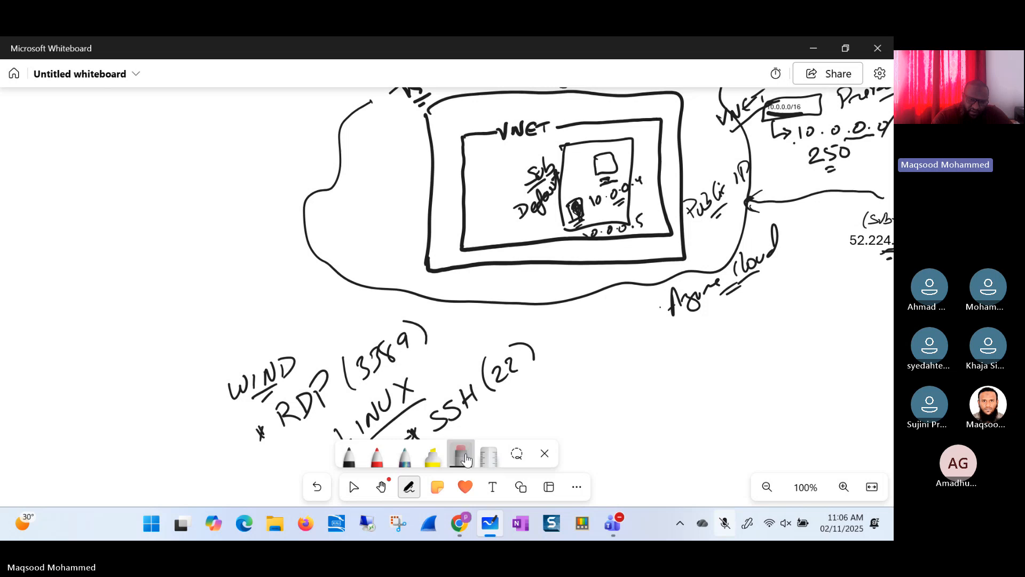
pyautogui.moveTo(599, 198)
pyautogui.mouseDown()
pyautogui.moveTo(572, 200)
pyautogui.moveTo(576, 212)
pyautogui.mouseUp()
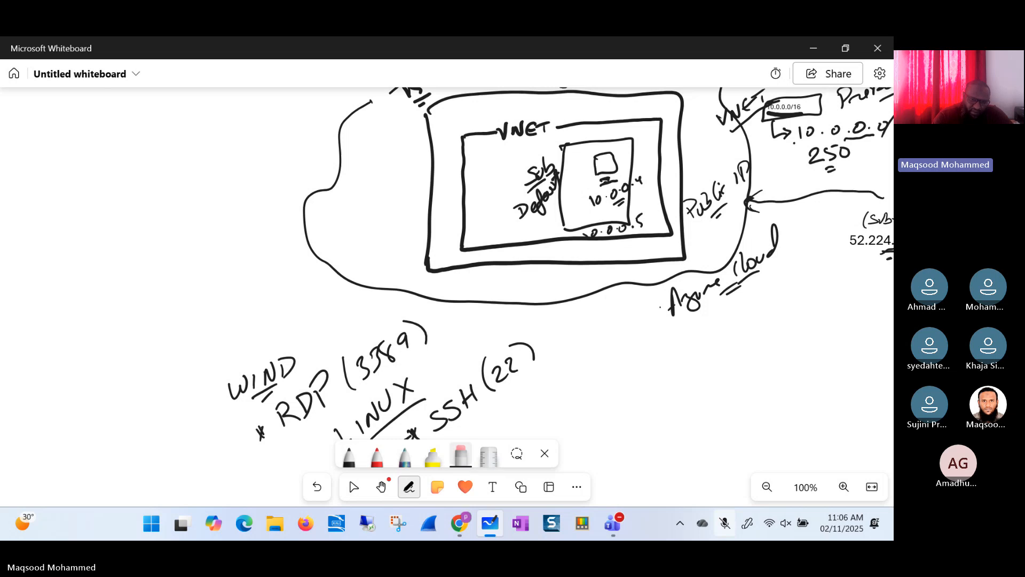
# - With the black pen, handwrite 22 below the incoming arrow and link it to Public IP with a small bent arrow
pyautogui.click(349, 457)
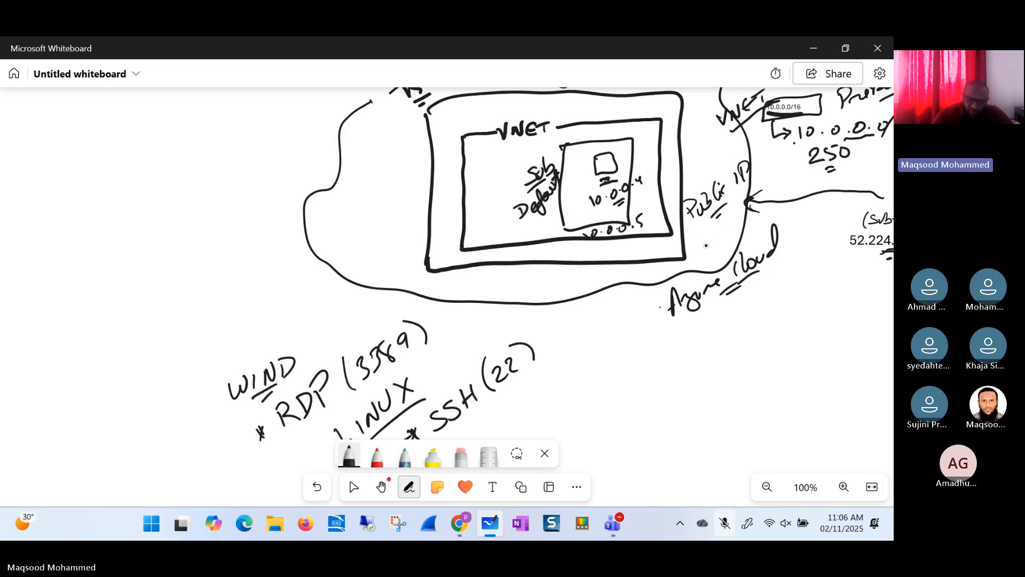
pyautogui.moveTo(772, 218); pyautogui.dragTo(793, 208)
pyautogui.moveTo(723, 236); pyautogui.dragTo(747, 228)
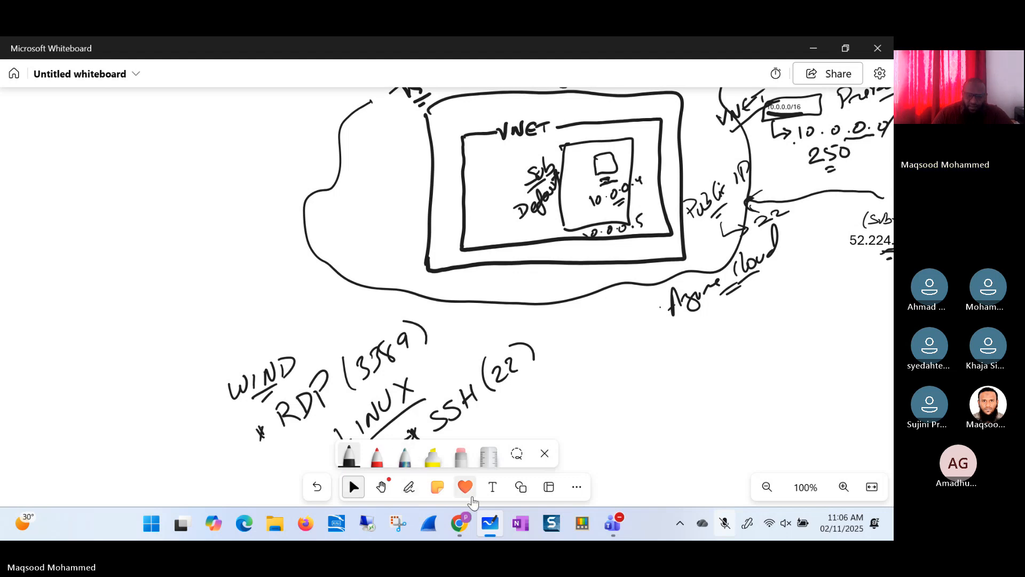
# - Switch to the Azure portal and review the networking, size and disk properties of my-vm
pyautogui.moveTo(459, 523)
pyautogui.click(508, 461)
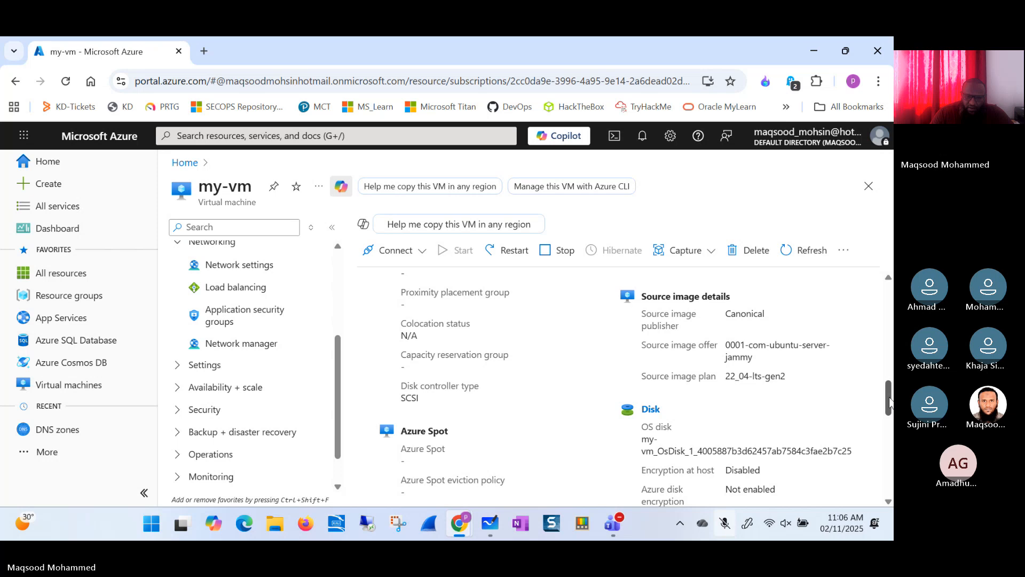
pyautogui.moveTo(890, 401); pyautogui.dragTo(890, 424)
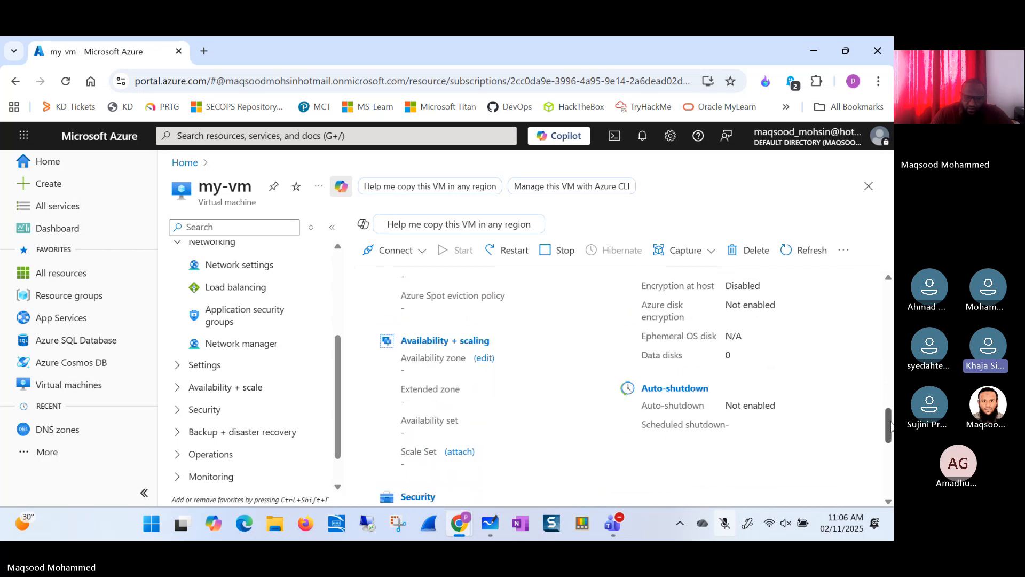
pyautogui.scroll(8, 890, 425)
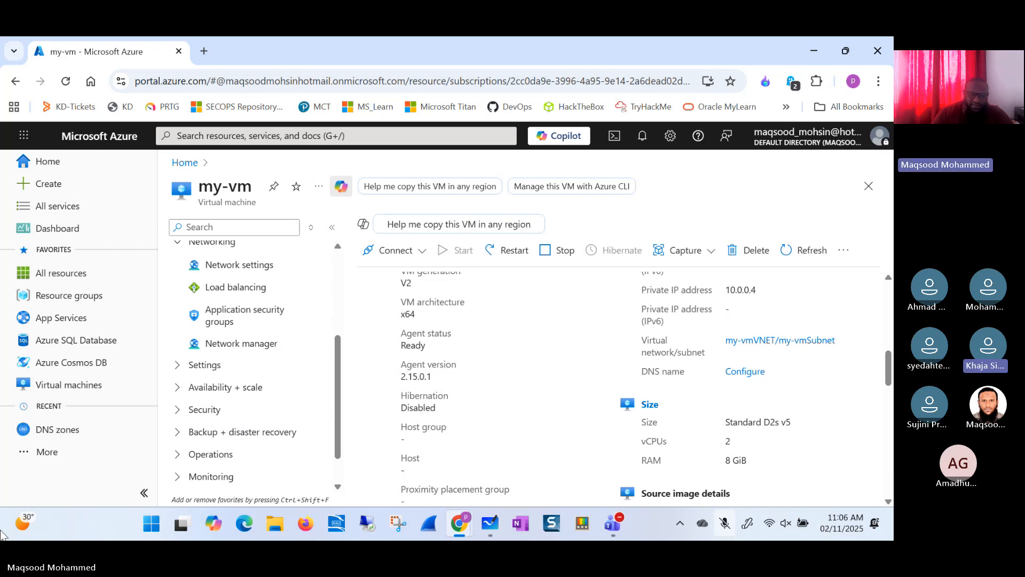
# - Switch to the whiteboard, hide its pen set, and look up PuTTY on the web through Windows search
pyautogui.click(490, 523)
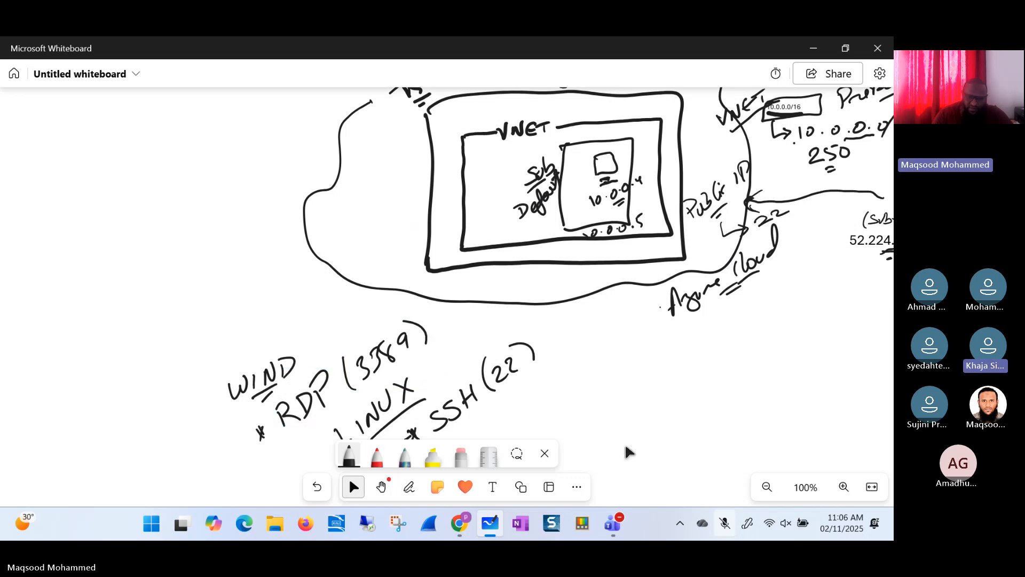
pyautogui.click(545, 454)
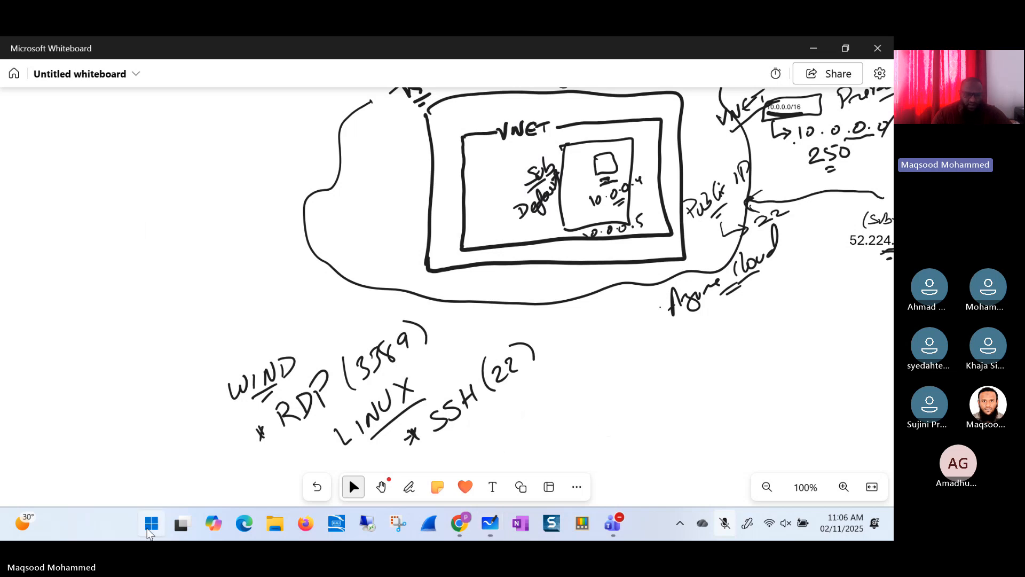
pyautogui.click(150, 526)
pyautogui.write('o')
pyautogui.press('BackSpace')
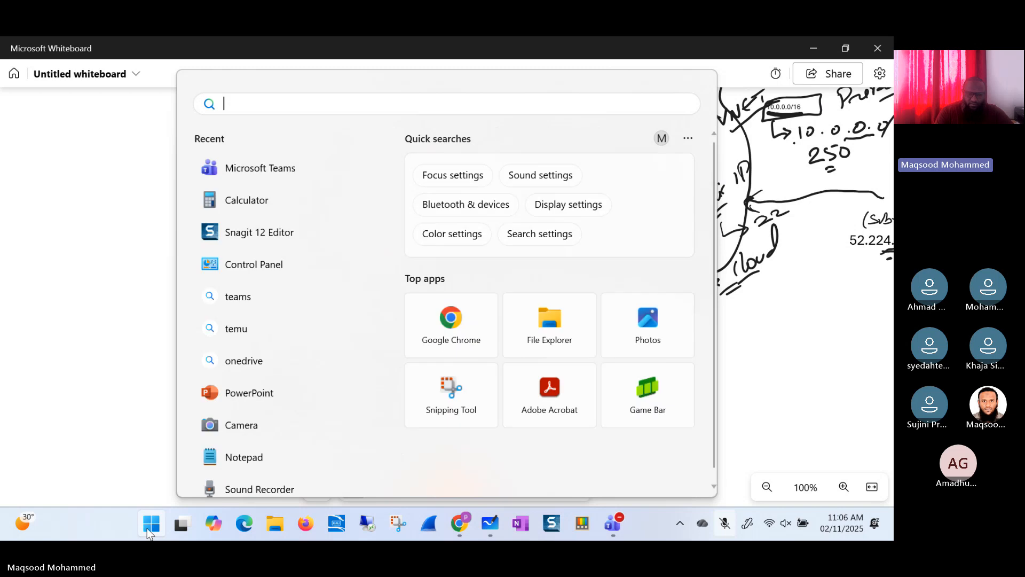
pyautogui.write('put')
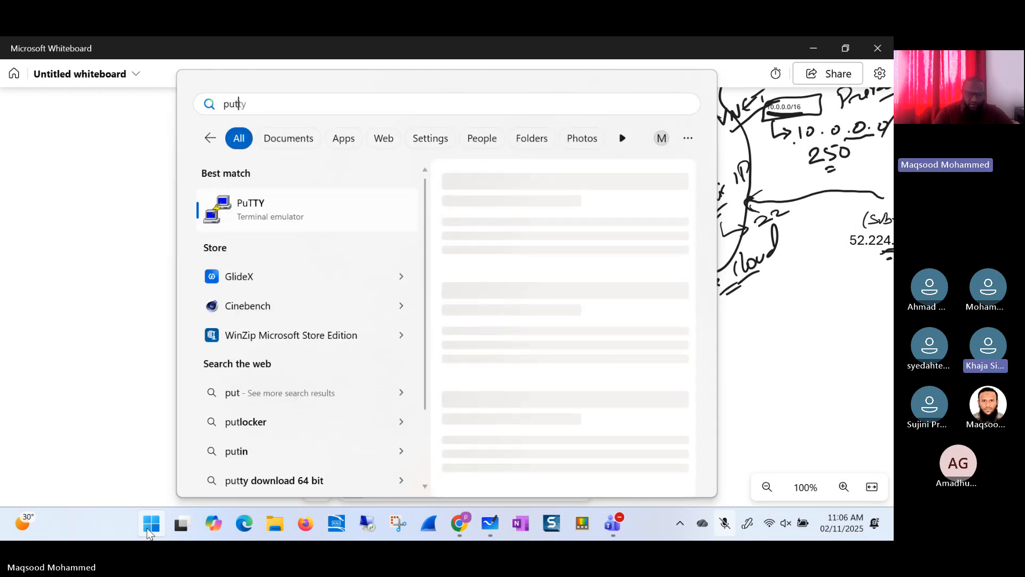
pyautogui.press('Return')
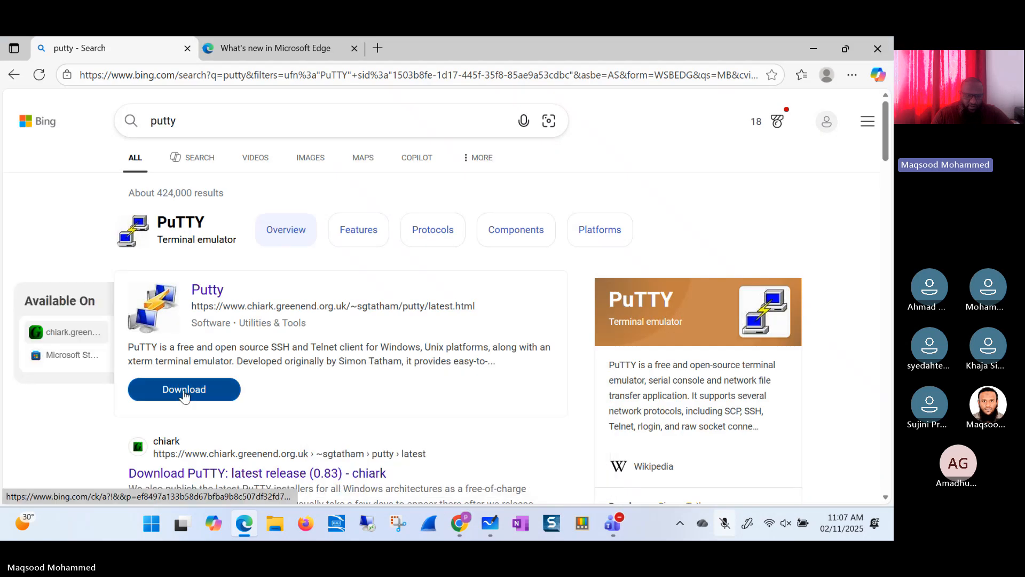
# - Download putty-64bit-0.83-installer.msi from the PuTTY download page and show it in the Downloads folder
pyautogui.click(184, 392)
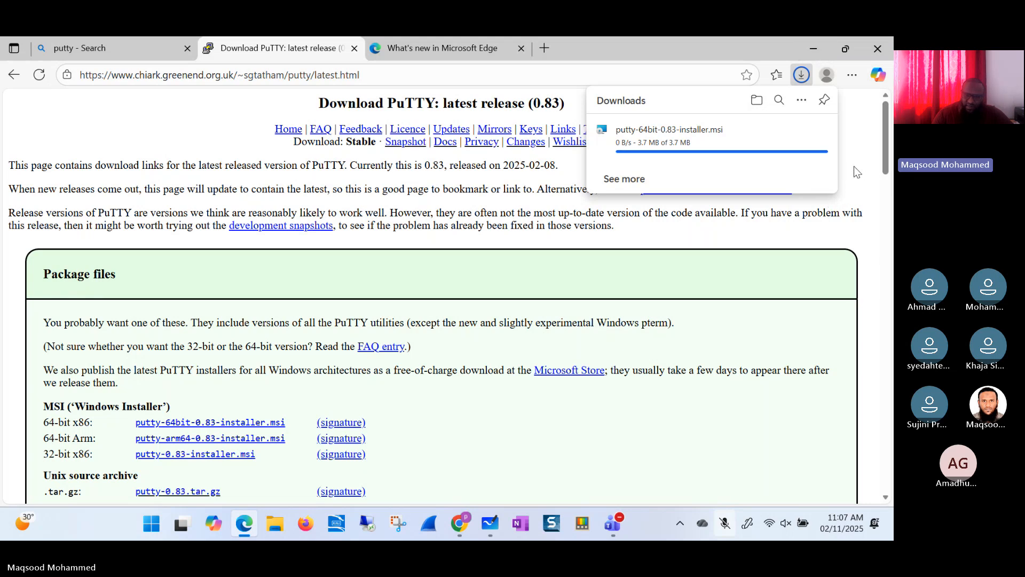
pyautogui.click(624, 178)
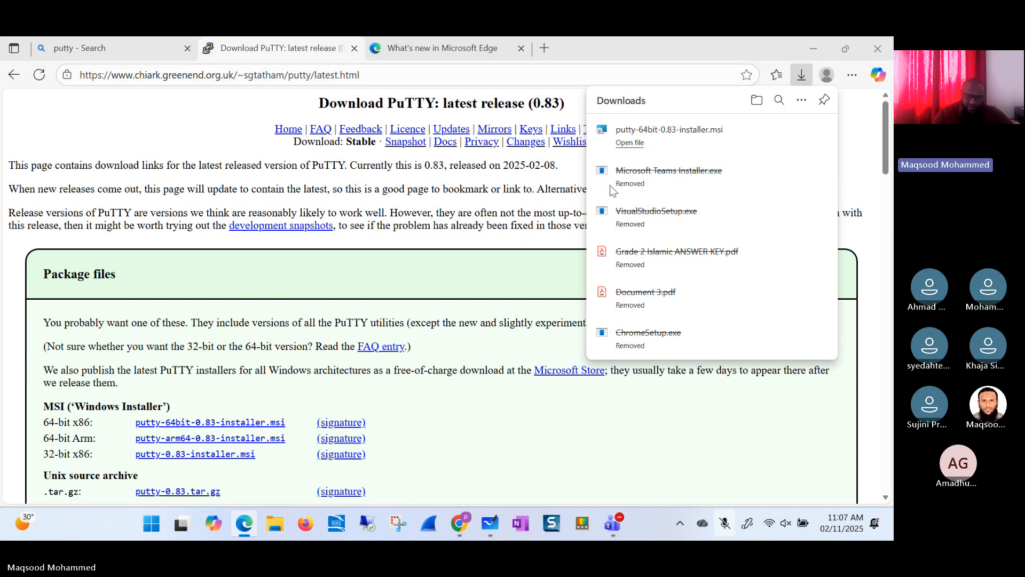
pyautogui.click(804, 130)
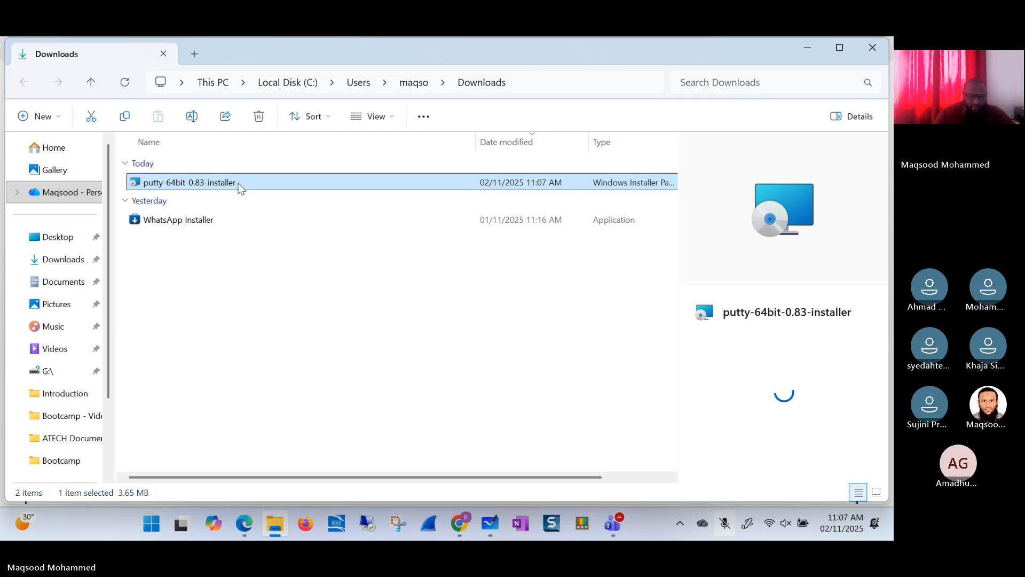
# - Run the PuTTY 0.83 (64-bit) installer with destination C:\Program Files\PuTTY\ and the default features
pyautogui.doubleClick(239, 185)
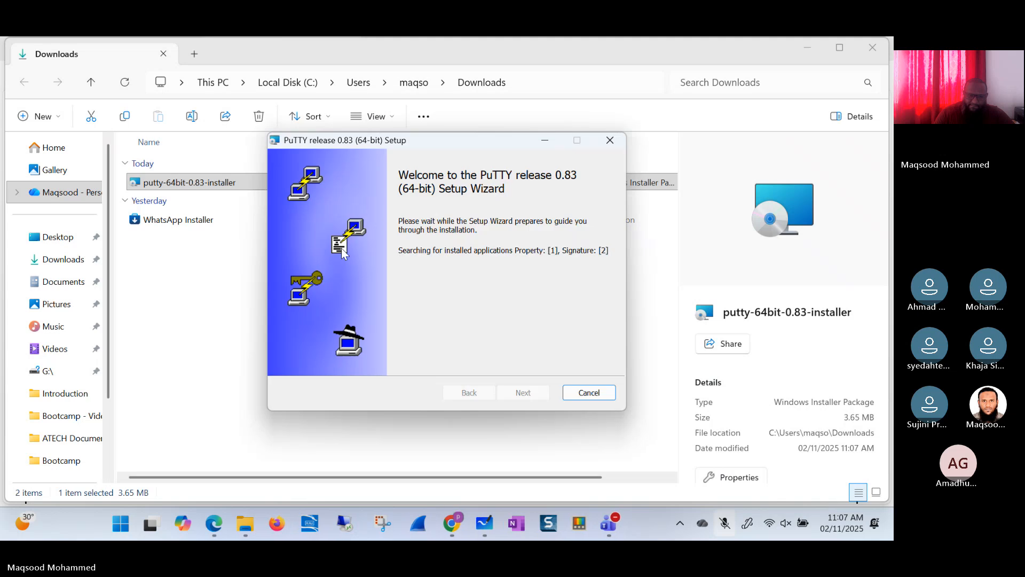
pyautogui.click(532, 396)
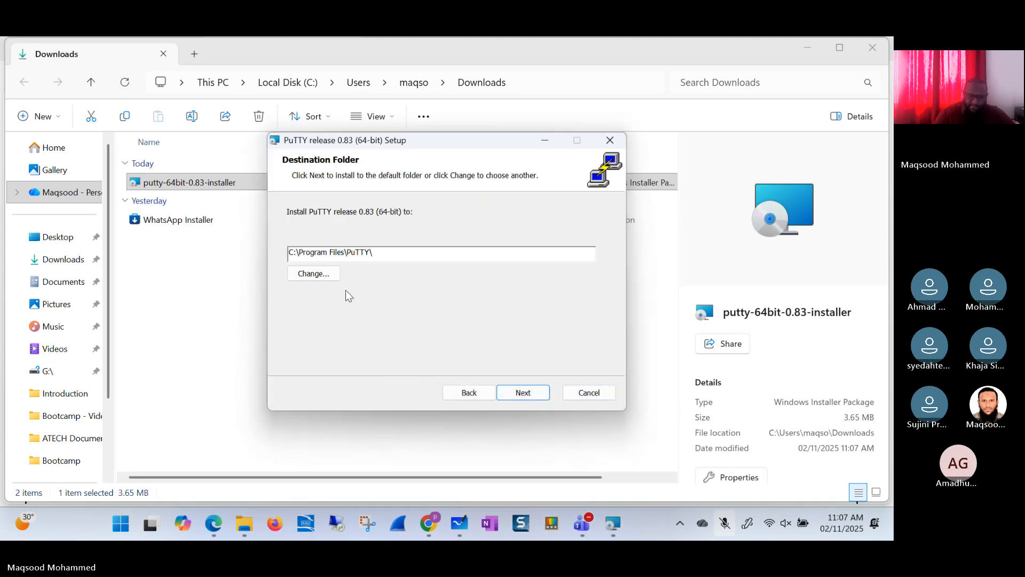
pyautogui.click(529, 392)
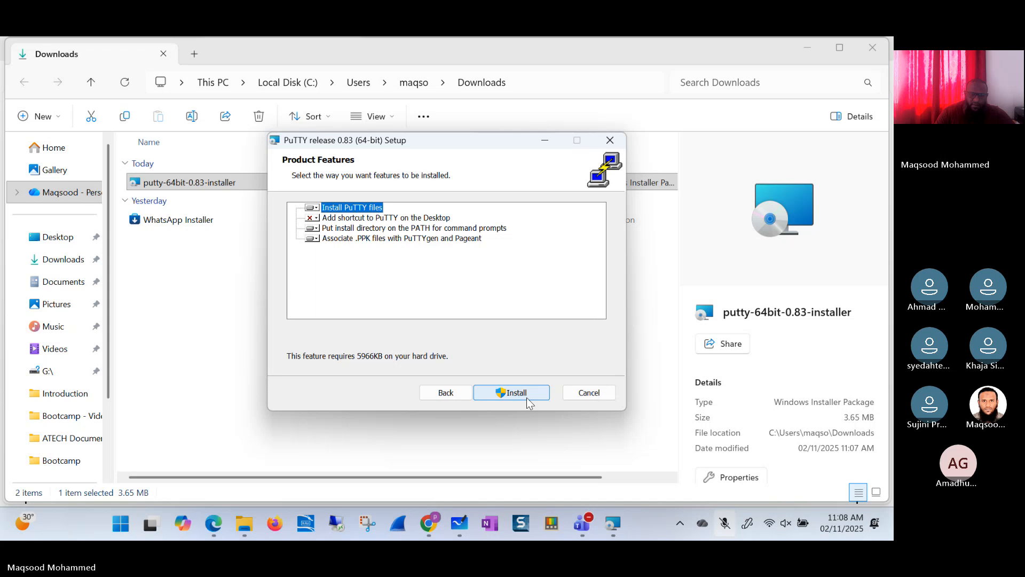
pyautogui.click(516, 393)
# - Permanently delete WhatsApp Installer from the Downloads folder
pyautogui.click(202, 223)
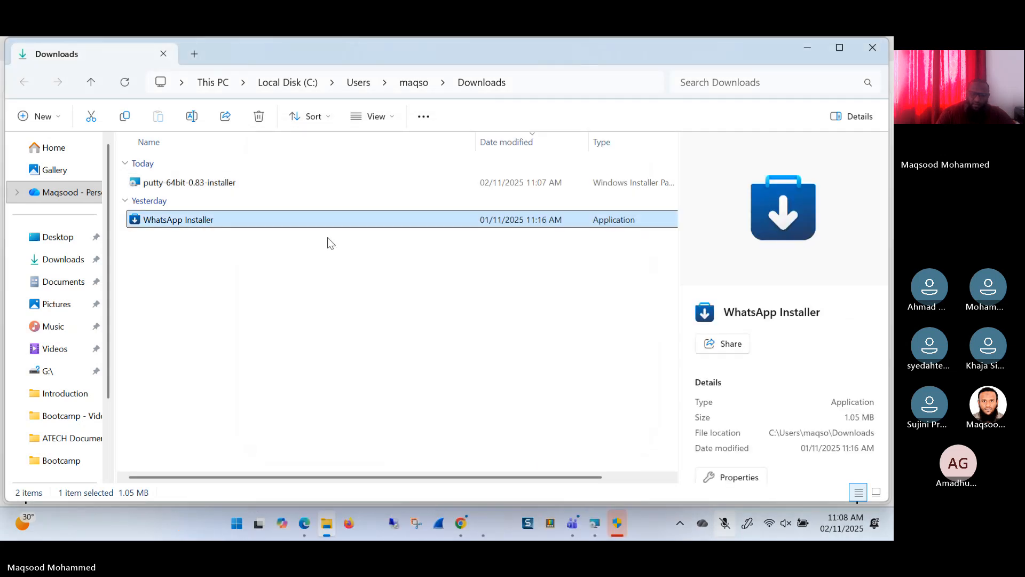
pyautogui.hotkey('shift', 'Delete')
pyautogui.press('Return')
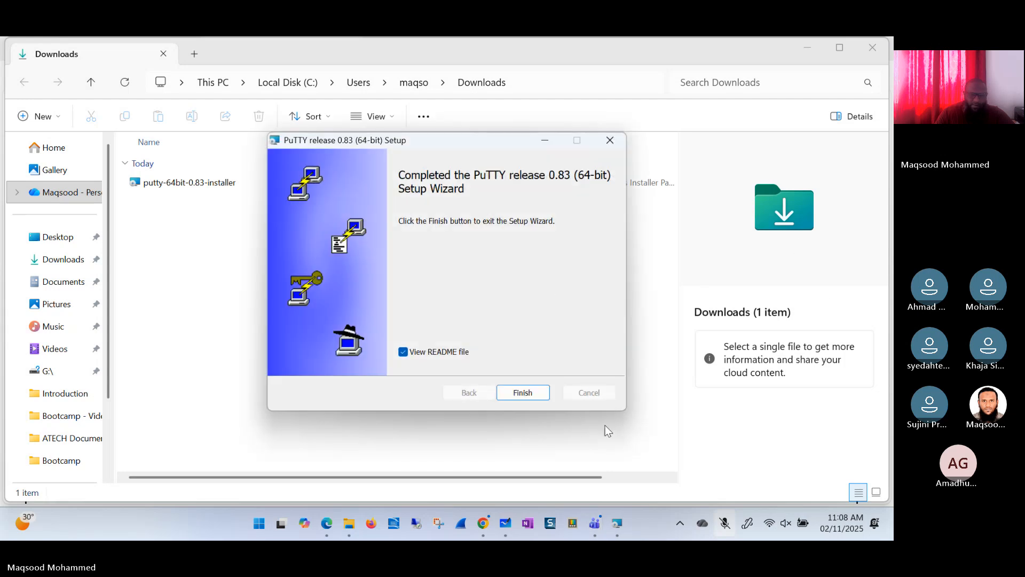
# - Finish the PuTTY setup without viewing the README file and launch PuTTY
pyautogui.click(455, 353)
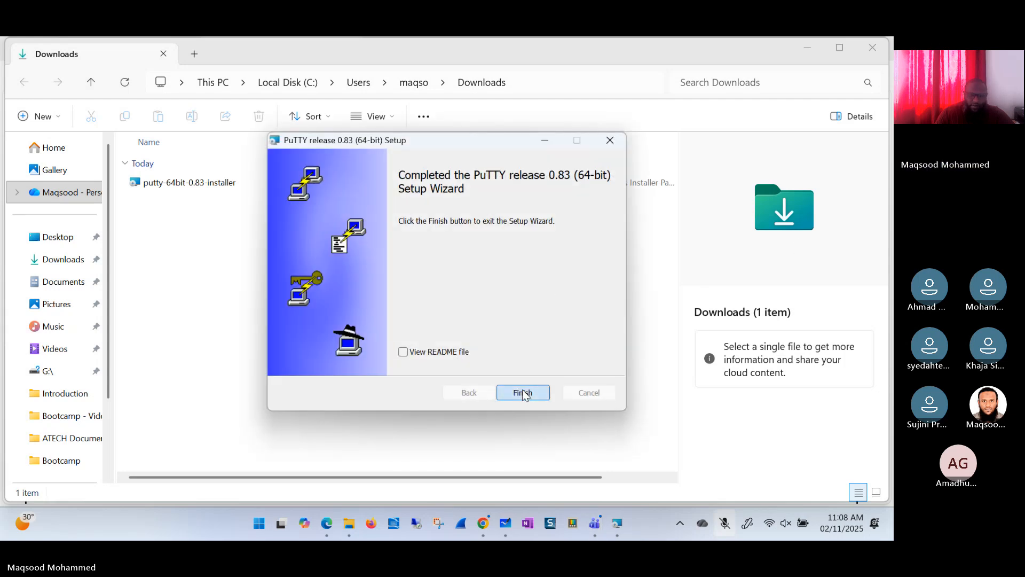
pyautogui.click(523, 392)
pyautogui.click(278, 527)
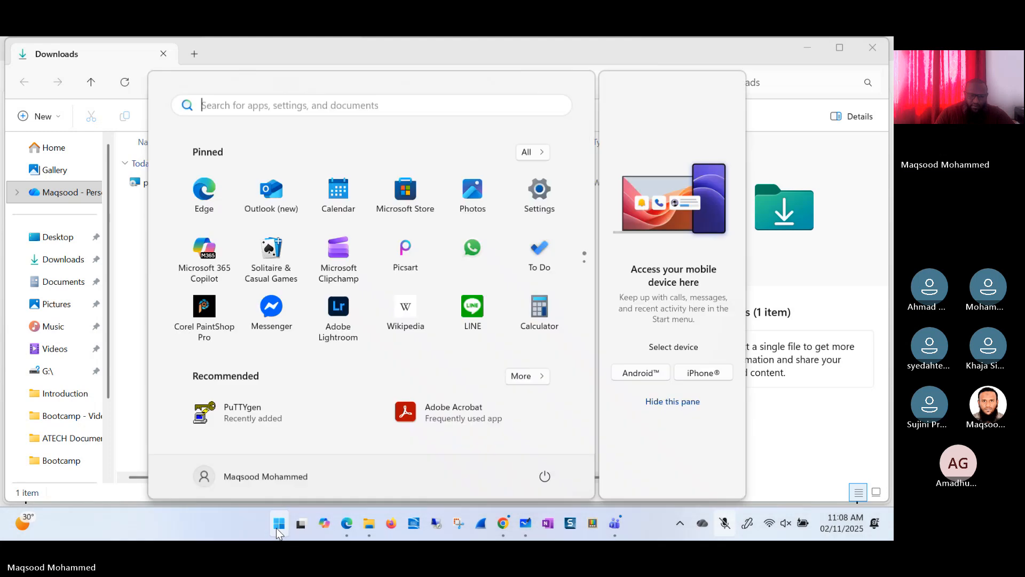
pyautogui.write('put')
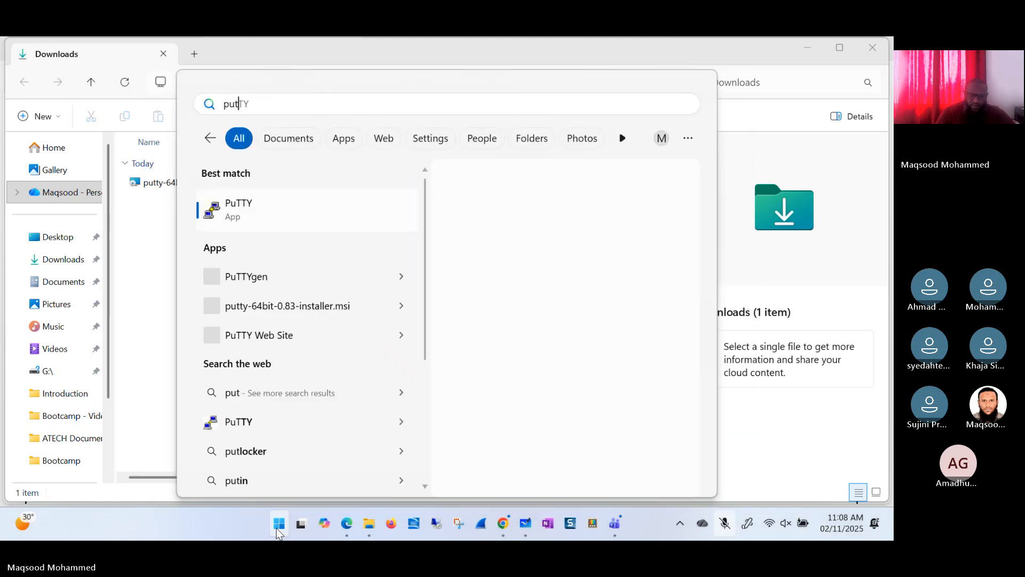
pyautogui.click(302, 212)
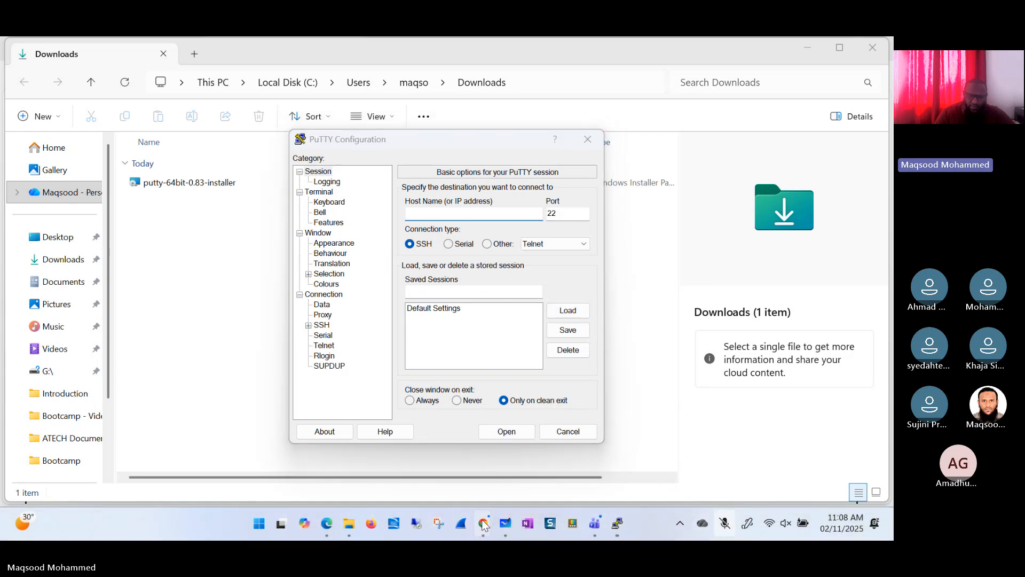
# - Copy my-vm's public IP 52.224.164.209 from the Azure portal and enter it as PuTTY's host name
pyautogui.moveTo(484, 529)
pyautogui.click(550, 438)
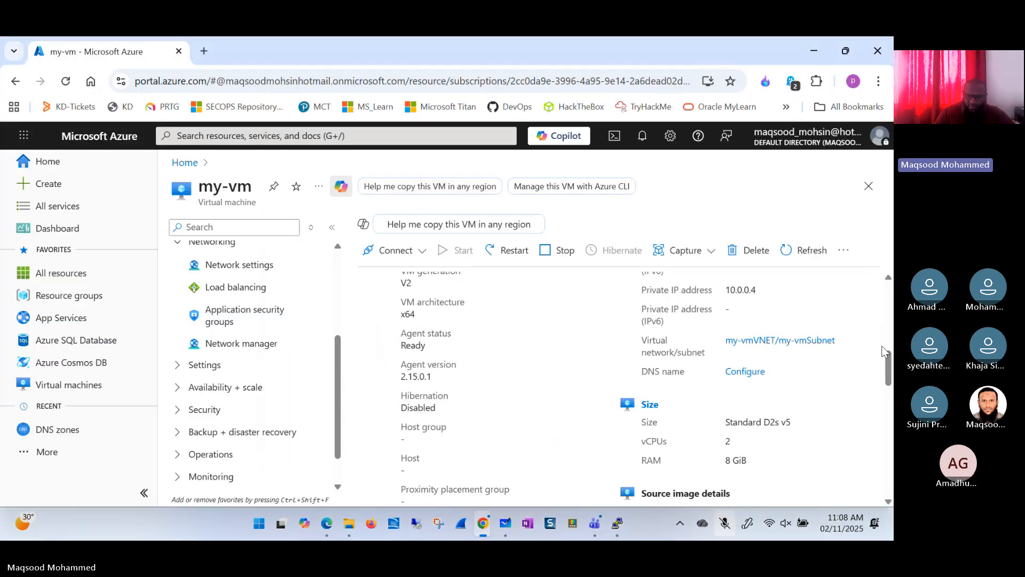
pyautogui.moveTo(888, 368); pyautogui.dragTo(883, 275)
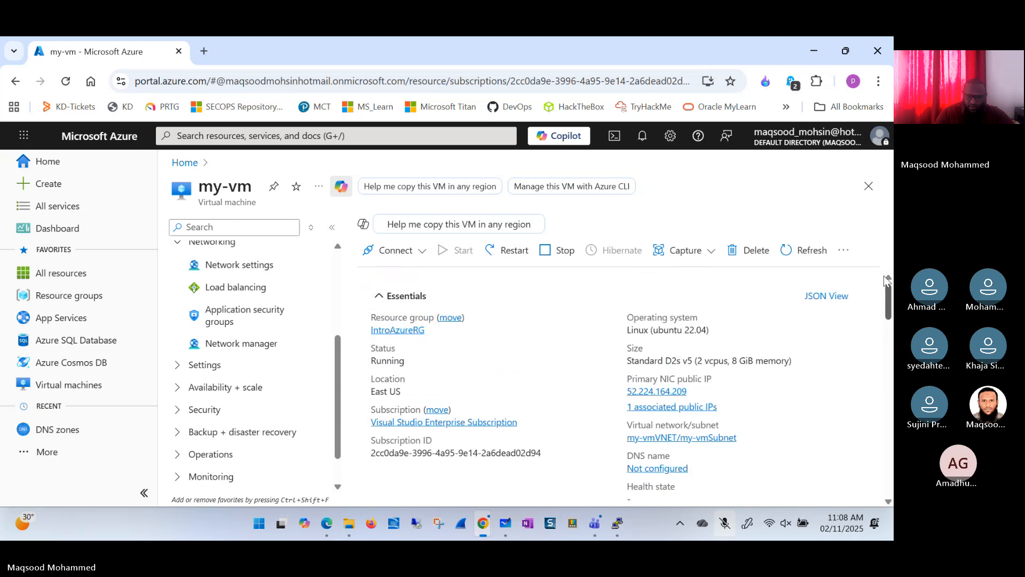
pyautogui.click(695, 391)
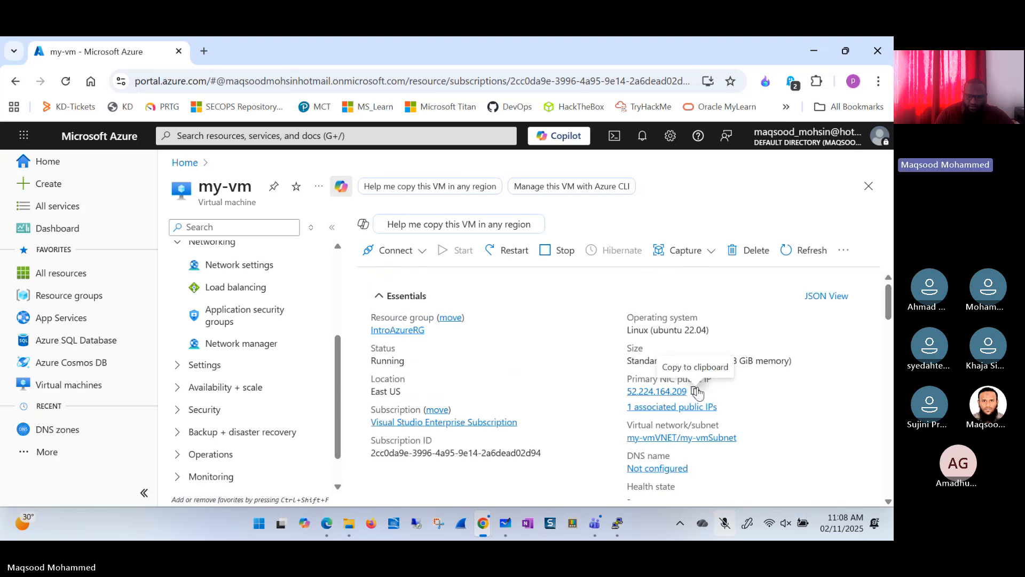
pyautogui.click(617, 523)
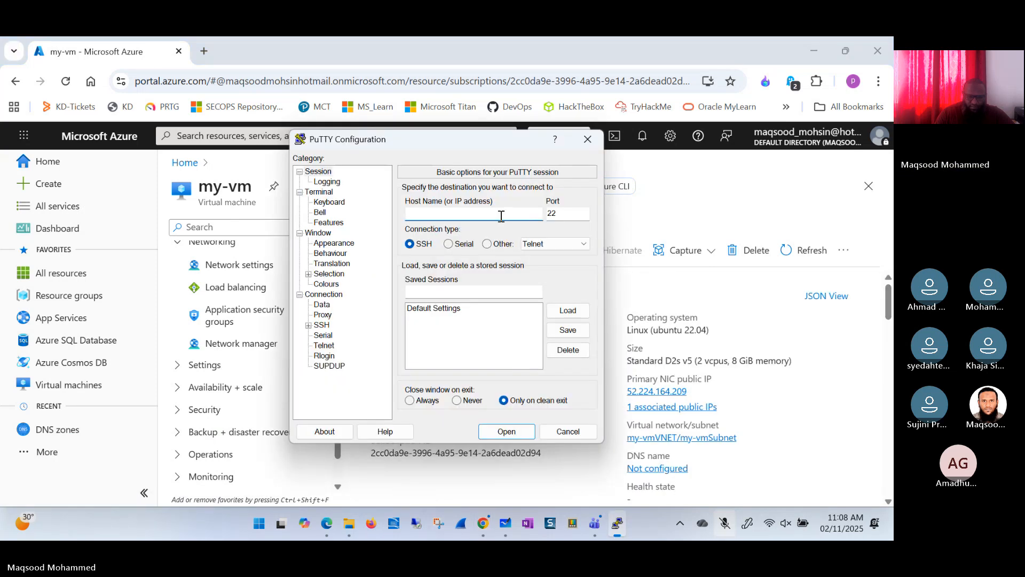
pyautogui.hotkey('ctrl', 'v')
# - Open the SSH session to 52.224.164.209 on port 22 and accept the server's host key
pyautogui.click(563, 212)
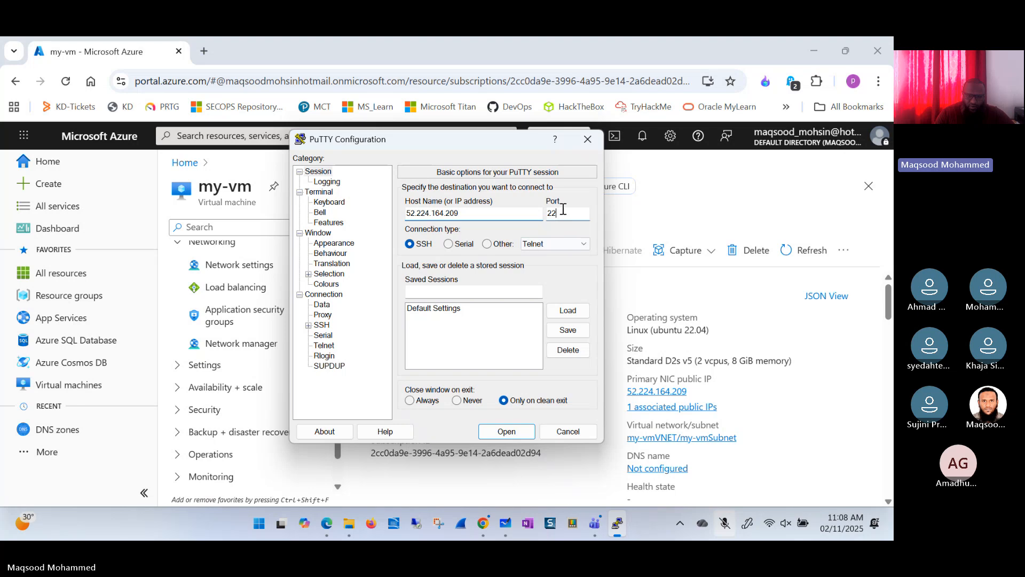
pyautogui.click(507, 432)
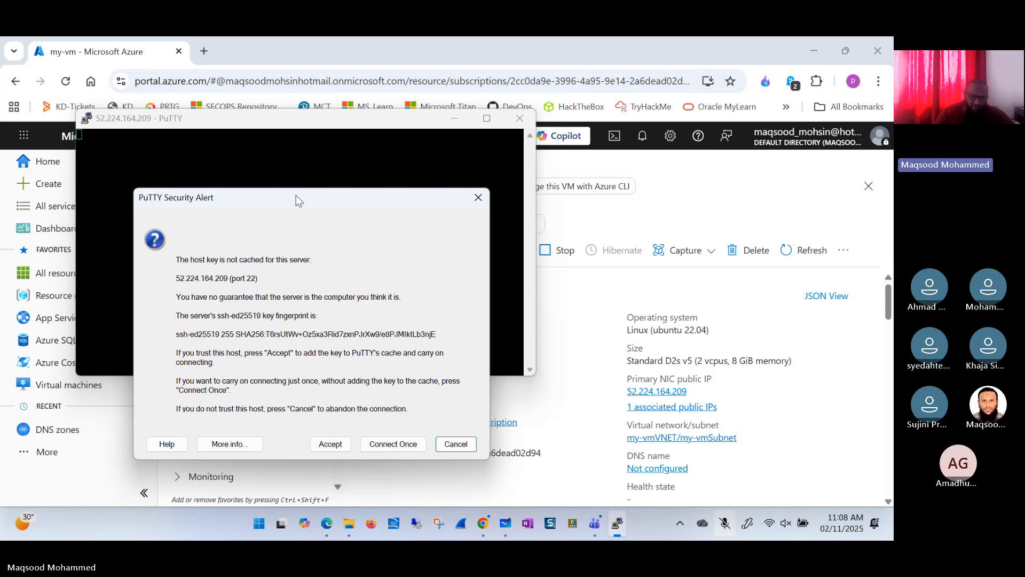
pyautogui.moveTo(298, 197); pyautogui.dragTo(309, 156)
pyautogui.click(342, 395)
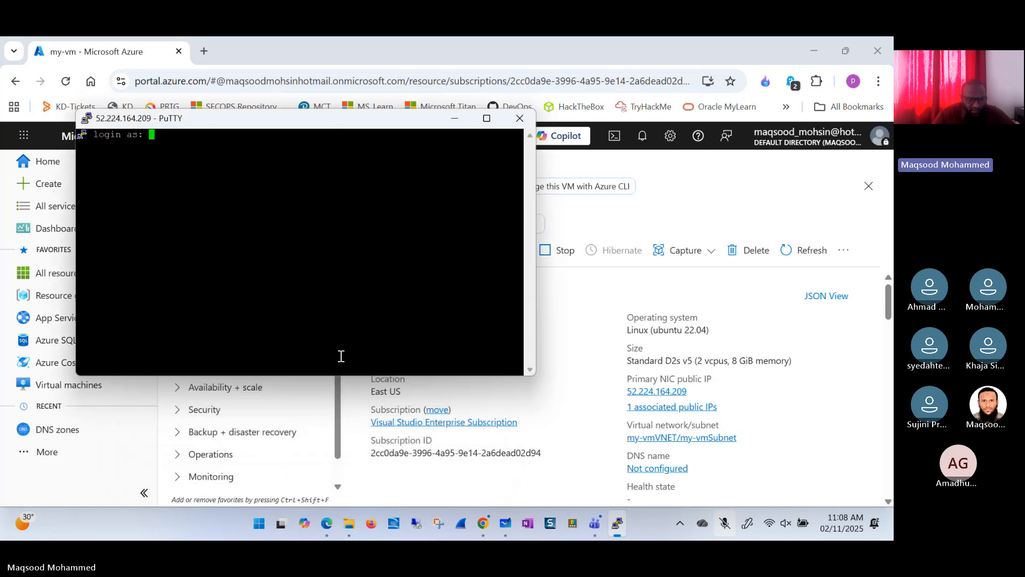
# - Reposition the PuTTY login window, then minimize it and return to the my-vm overview in the Azure portal
pyautogui.moveTo(219, 123); pyautogui.dragTo(363, 189)
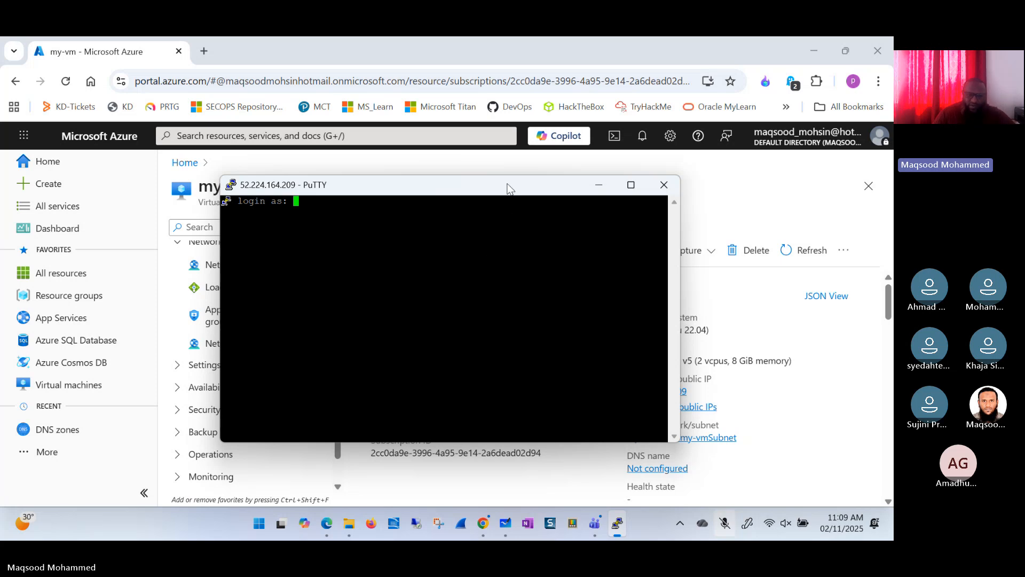
pyautogui.moveTo(508, 184); pyautogui.dragTo(500, 201)
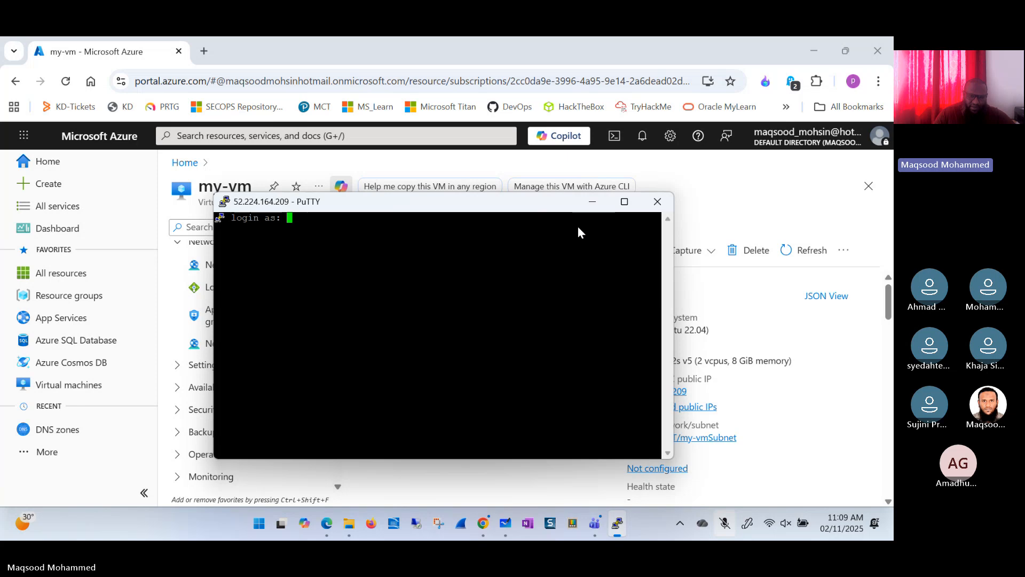
pyautogui.moveTo(526, 210)
pyautogui.mouseDown()
pyautogui.moveTo(526, 224)
pyautogui.moveTo(525, 198)
pyautogui.mouseUp()
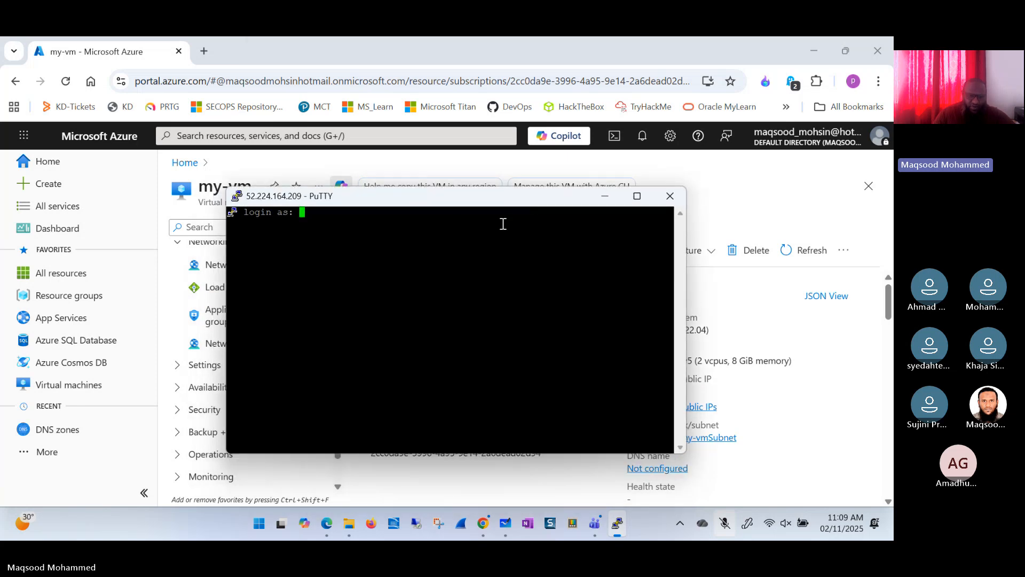
pyautogui.click(603, 198)
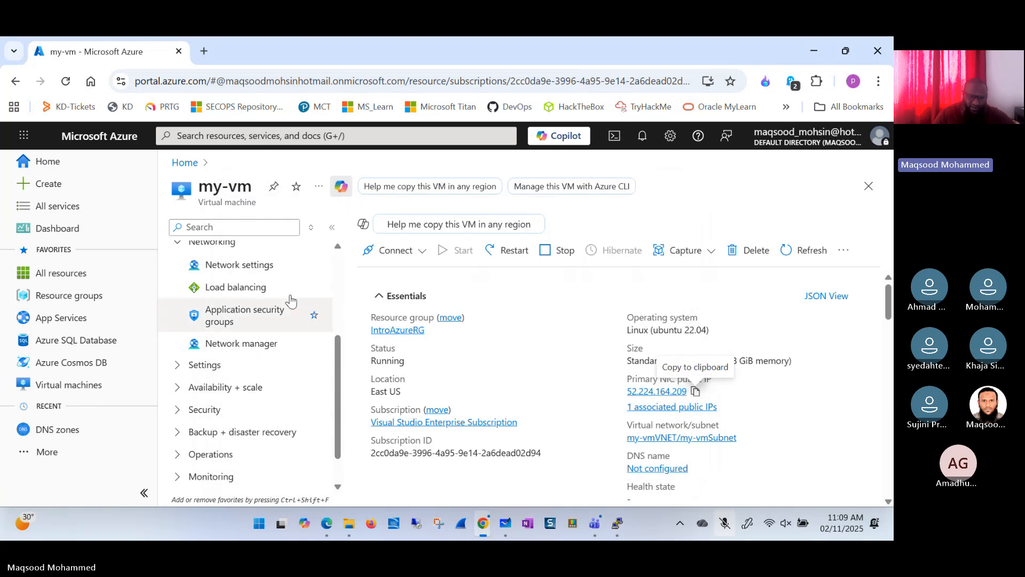
pyautogui.scroll(5, 336, 302)
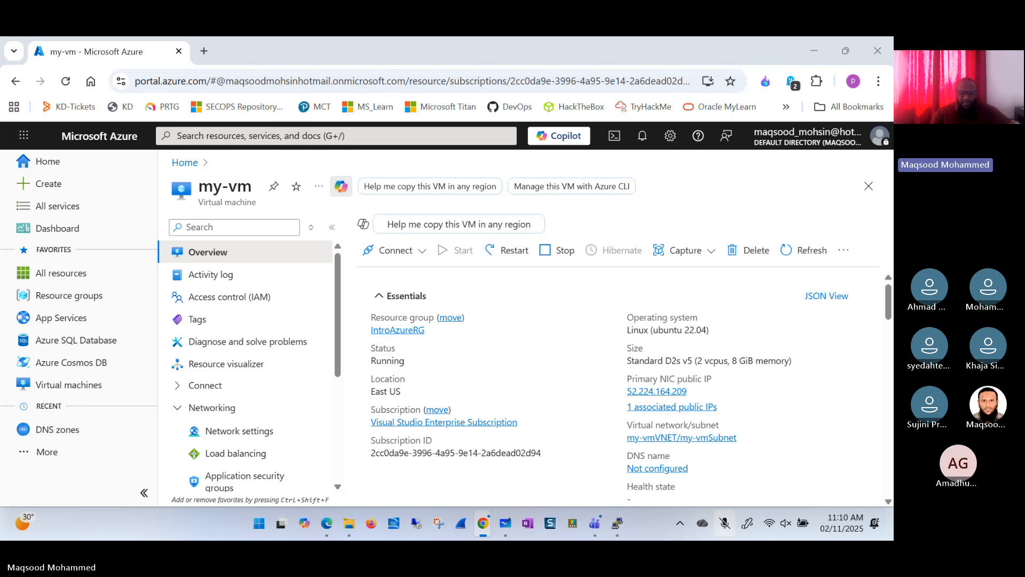
pyautogui.click(501, 523)
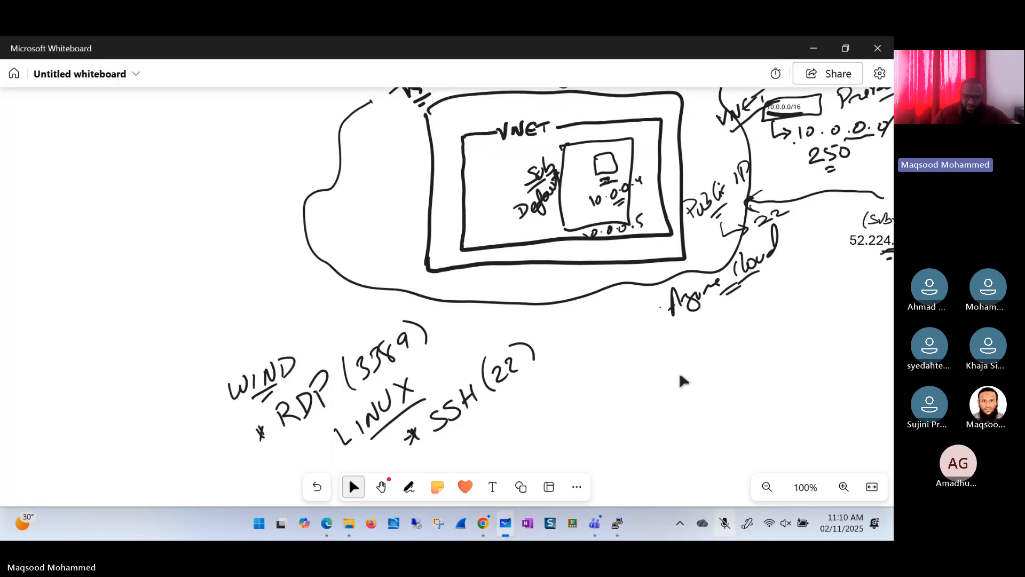
pyautogui.moveTo(715, 377); pyautogui.dragTo(429, 481)
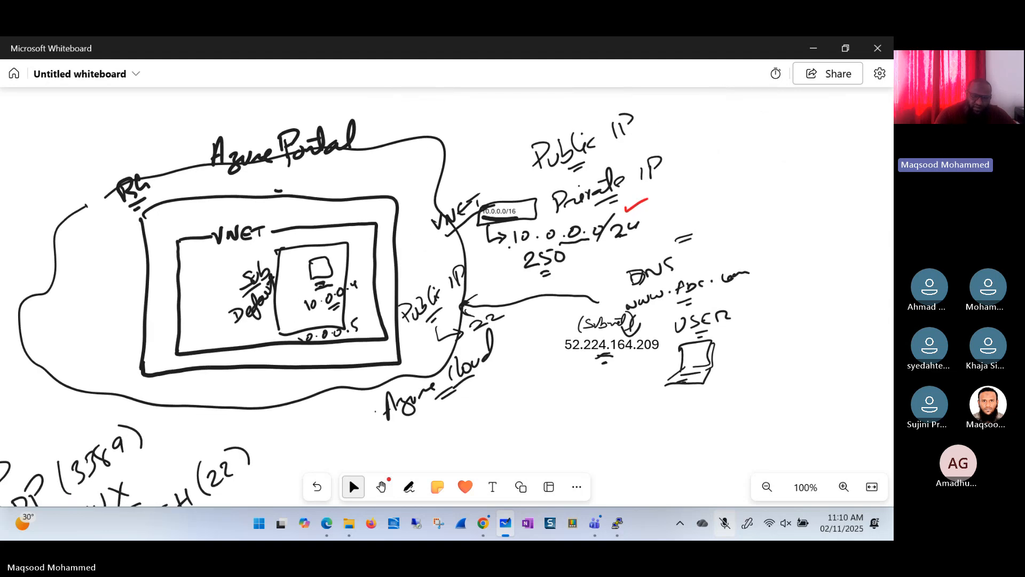
pyautogui.click(409, 487)
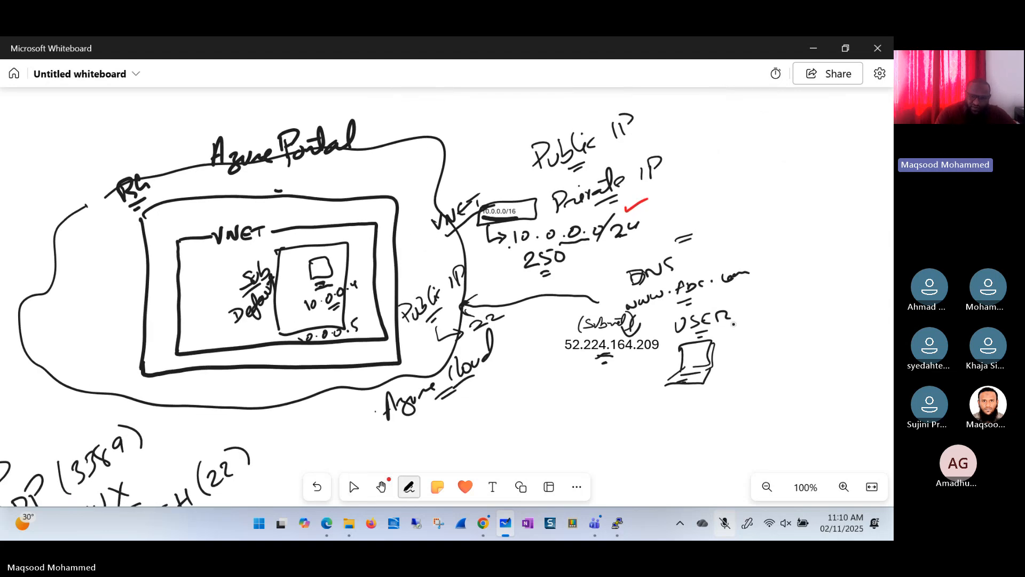
pyautogui.click(353, 486)
pyautogui.click(409, 487)
pyautogui.click(353, 486)
pyautogui.click(409, 486)
pyautogui.moveTo(765, 252)
pyautogui.mouseDown()
pyautogui.moveTo(760, 273)
pyautogui.moveTo(782, 251)
pyautogui.moveTo(798, 261)
pyautogui.mouseUp()
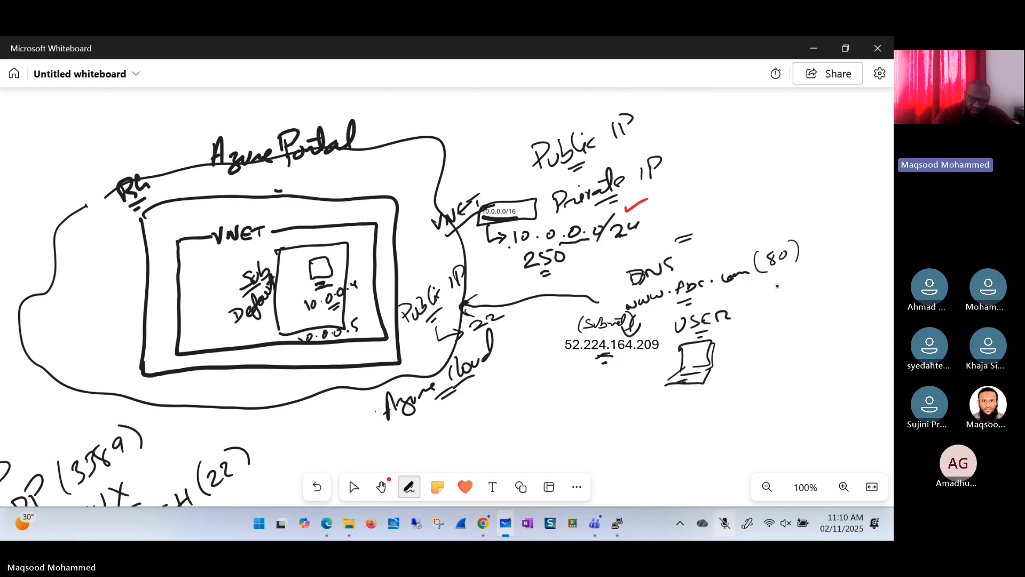
pyautogui.moveTo(795, 275); pyautogui.dragTo(792, 290)
pyautogui.moveTo(801, 270); pyautogui.dragTo(803, 288)
pyautogui.moveTo(676, 410)
pyautogui.mouseDown()
pyautogui.moveTo(673, 424)
pyautogui.moveTo(696, 404)
pyautogui.mouseUp()
pyautogui.moveTo(689, 406); pyautogui.dragTo(697, 419)
pyautogui.moveTo(698, 404)
pyautogui.mouseDown()
pyautogui.moveTo(713, 392)
pyautogui.moveTo(716, 402)
pyautogui.moveTo(746, 399)
pyautogui.moveTo(807, 347)
pyautogui.mouseUp()
pyautogui.click(728, 392)
pyautogui.click(729, 404)
pyautogui.moveTo(806, 347)
pyautogui.mouseDown()
pyautogui.moveTo(810, 361)
pyautogui.moveTo(817, 346)
pyautogui.mouseUp()
pyautogui.moveTo(825, 345)
pyautogui.mouseDown()
pyautogui.moveTo(821, 357)
pyautogui.moveTo(843, 346)
pyautogui.mouseUp()
pyautogui.click(835, 350)
pyautogui.moveTo(852, 345); pyautogui.dragTo(862, 342)
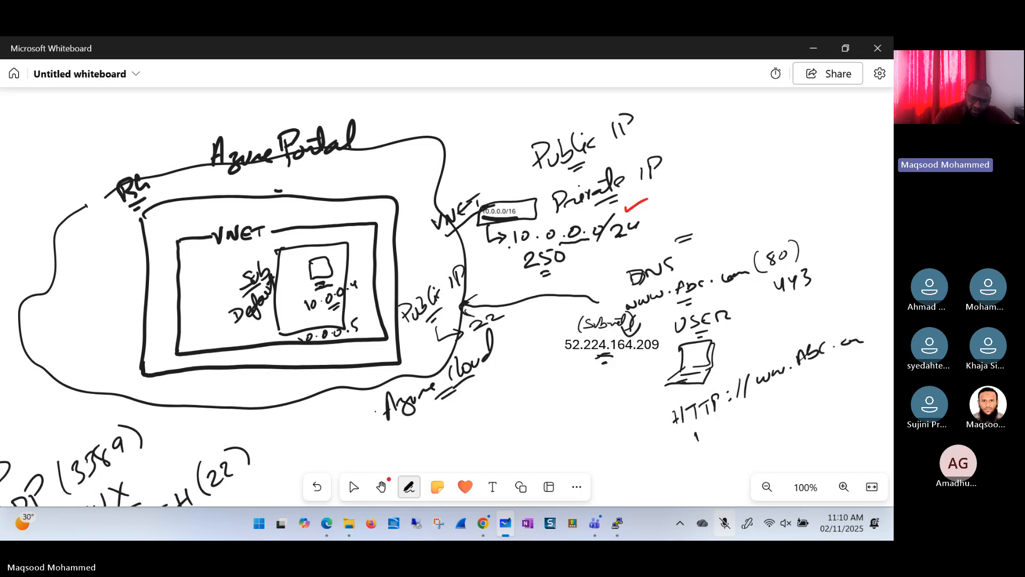
pyautogui.moveTo(696, 434); pyautogui.dragTo(695, 441)
pyautogui.moveTo(704, 430)
pyautogui.mouseDown()
pyautogui.moveTo(703, 439)
pyautogui.moveTo(717, 425)
pyautogui.mouseUp()
pyautogui.moveTo(720, 423)
pyautogui.mouseDown()
pyautogui.moveTo(730, 420)
pyautogui.moveTo(724, 431)
pyautogui.mouseUp()
pyautogui.moveTo(733, 427); pyautogui.dragTo(764, 403)
pyautogui.click(752, 412)
pyautogui.click(752, 420)
pyautogui.click(696, 437)
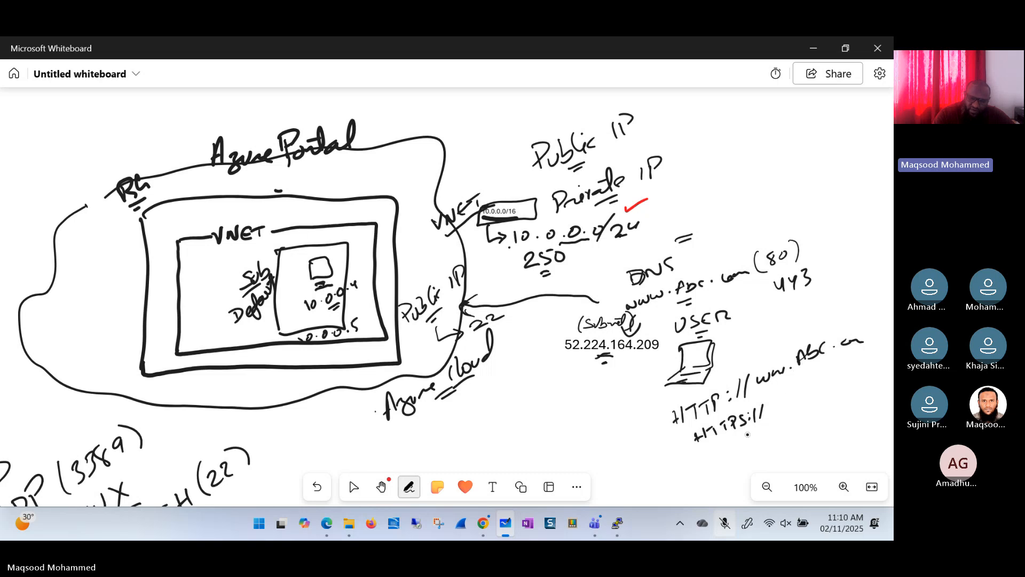
pyautogui.moveTo(811, 385); pyautogui.dragTo(847, 368)
pyautogui.click(352, 486)
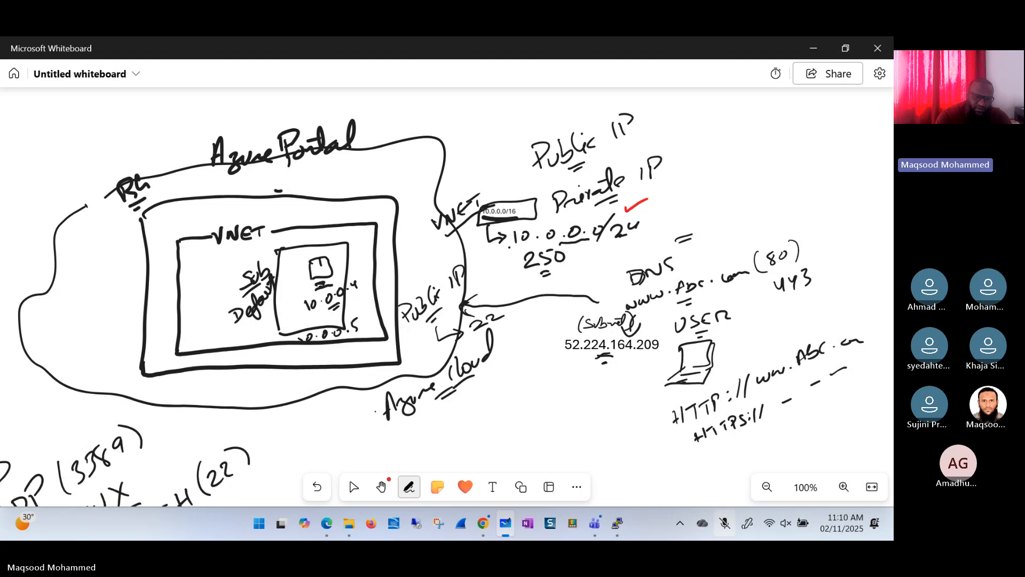
pyautogui.moveTo(319, 260)
pyautogui.mouseDown()
pyautogui.moveTo(332, 202)
pyautogui.moveTo(356, 180)
pyautogui.moveTo(374, 182)
pyautogui.mouseUp()
pyautogui.moveTo(385, 163)
pyautogui.mouseDown()
pyautogui.moveTo(382, 174)
pyautogui.moveTo(411, 151)
pyautogui.moveTo(427, 155)
pyautogui.mouseUp()
pyautogui.moveTo(427, 144); pyautogui.dragTo(396, 184)
pyautogui.click(354, 486)
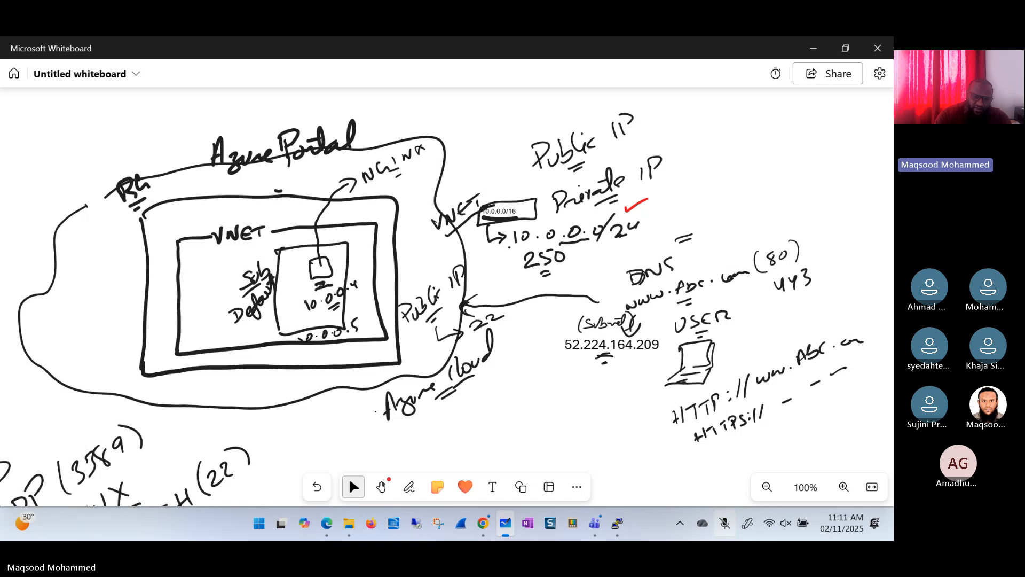
# - Handwrite (HTTP) in black beside the NGINX label
pyautogui.click(408, 486)
pyautogui.click(407, 488)
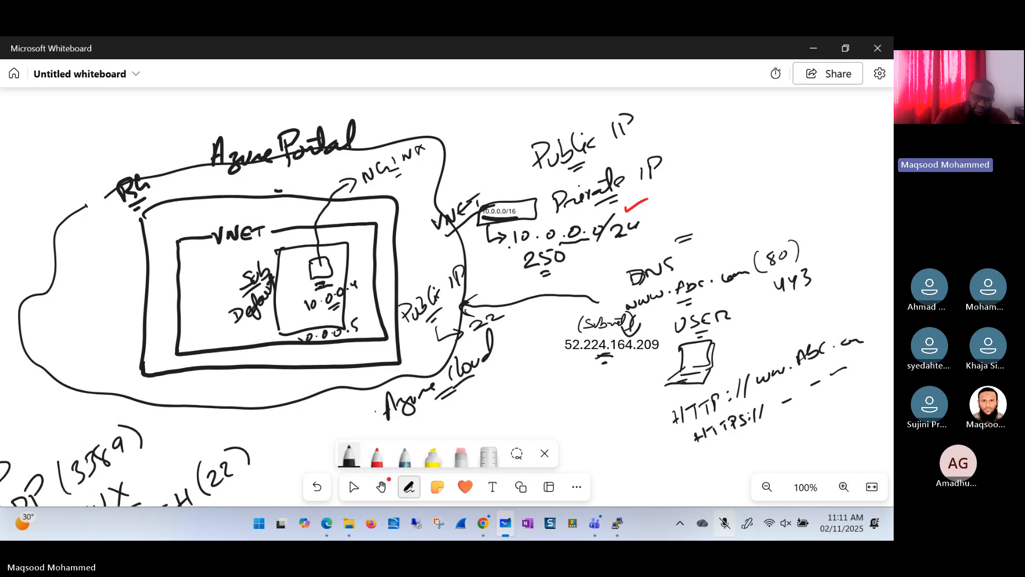
pyautogui.click(377, 456)
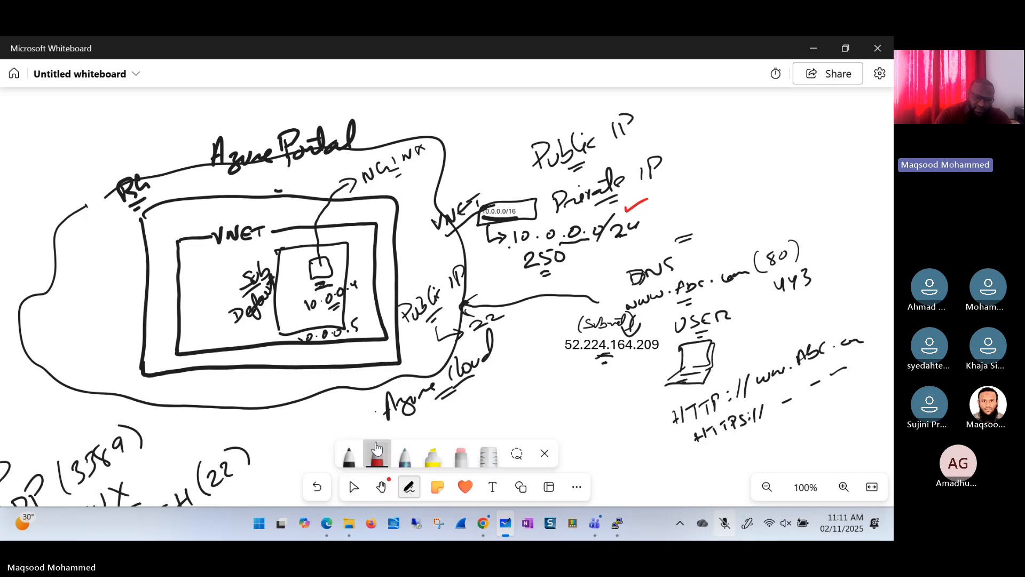
pyautogui.click(348, 455)
pyautogui.moveTo(444, 128)
pyautogui.mouseDown()
pyautogui.moveTo(433, 150)
pyautogui.moveTo(484, 130)
pyautogui.mouseUp()
pyautogui.click(492, 123)
pyautogui.moveTo(490, 113); pyautogui.dragTo(491, 123)
pyautogui.moveTo(502, 104); pyautogui.dragTo(504, 126)
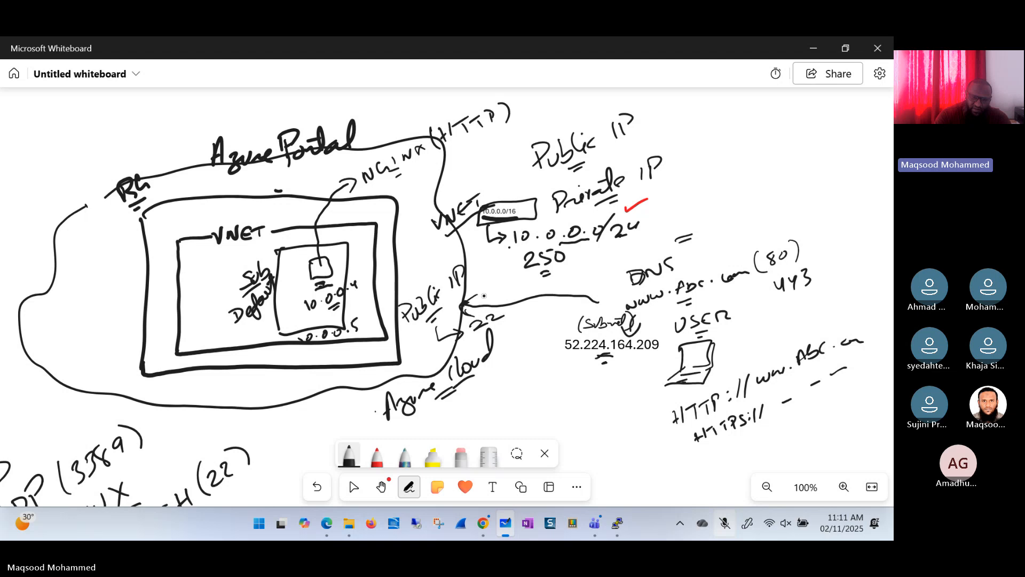
# - Handwrite and underline port 80 above port 22 at the Public IP entry arrow, then leave inking mode
pyautogui.moveTo(488, 292); pyautogui.dragTo(492, 303)
pyautogui.moveTo(502, 288)
pyautogui.mouseDown()
pyautogui.moveTo(494, 297)
pyautogui.moveTo(502, 289)
pyautogui.mouseUp()
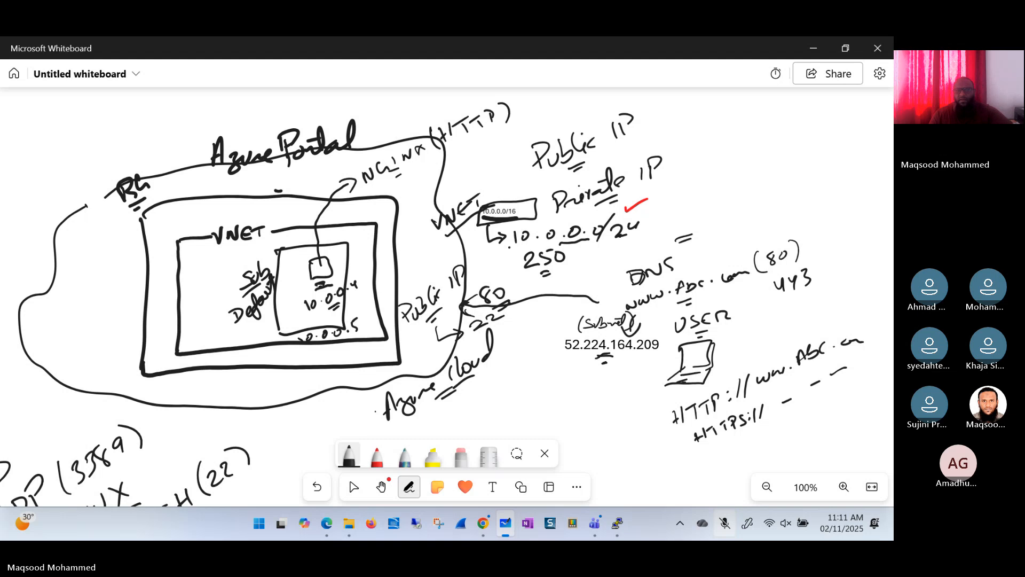
pyautogui.click(352, 485)
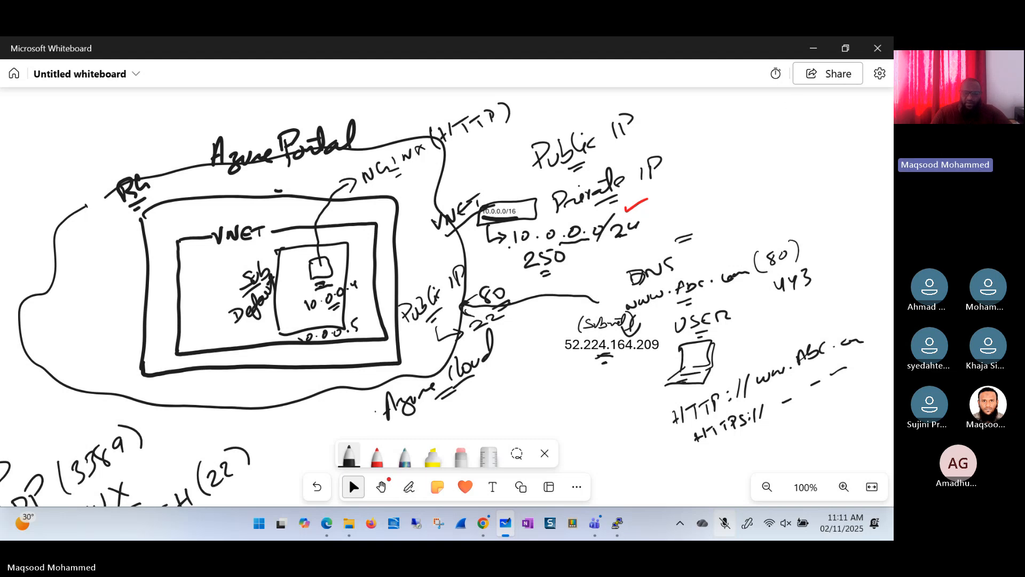
pyautogui.hotkey('alt', 'Tab')
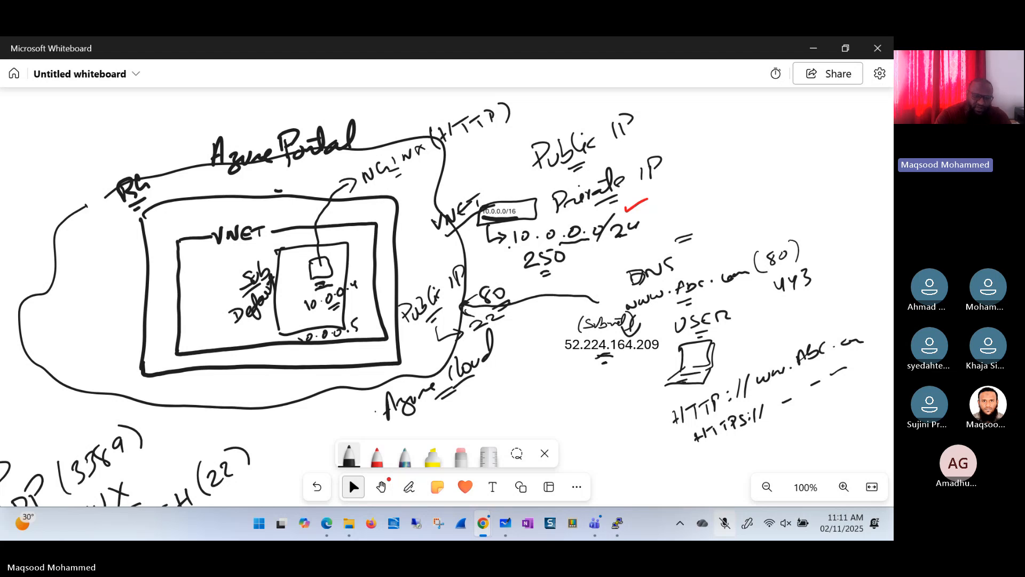
# - Outline the VNET box in red and draw an arrow from it to an underlined NSG label
pyautogui.click(377, 455)
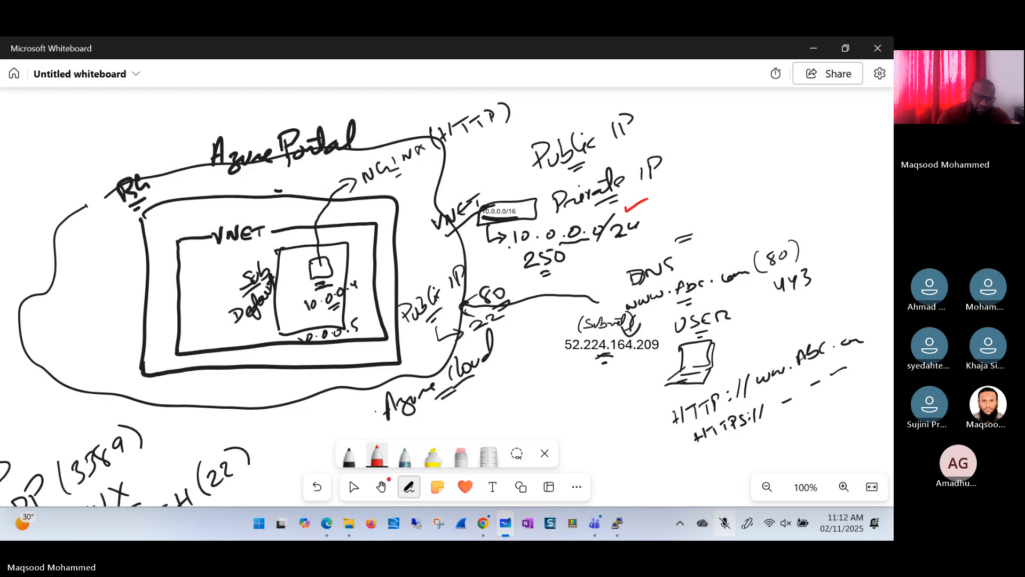
pyautogui.moveTo(197, 223)
pyautogui.mouseDown()
pyautogui.moveTo(396, 346)
pyautogui.moveTo(205, 358)
pyautogui.moveTo(178, 238)
pyautogui.moveTo(217, 224)
pyautogui.mouseUp()
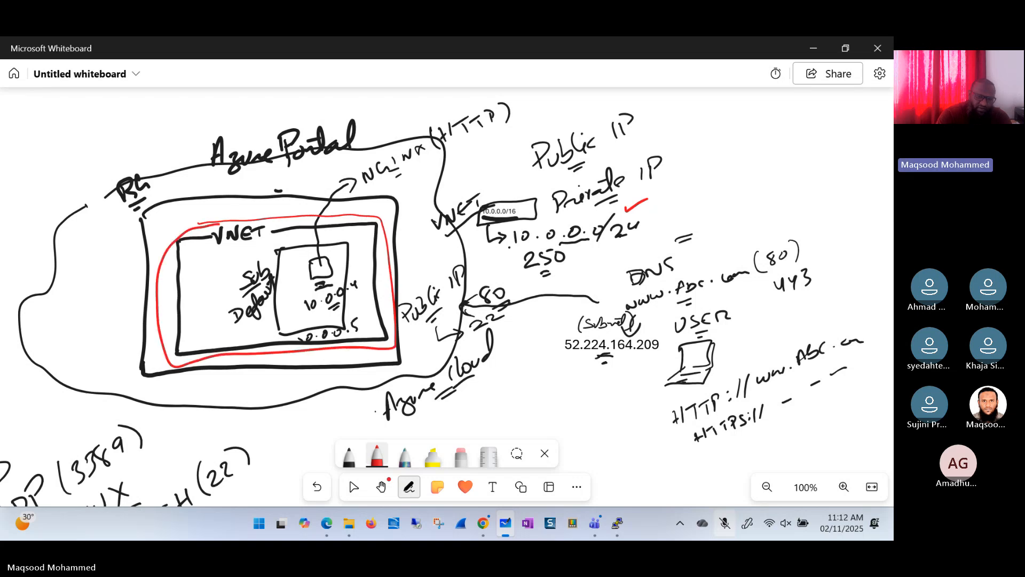
pyautogui.moveTo(251, 344); pyautogui.dragTo(266, 389)
pyautogui.moveTo(270, 376); pyautogui.dragTo(266, 390)
pyautogui.moveTo(264, 434)
pyautogui.mouseDown()
pyautogui.moveTo(267, 443)
pyautogui.moveTo(279, 422)
pyautogui.mouseUp()
pyautogui.moveTo(286, 419)
pyautogui.mouseDown()
pyautogui.moveTo(276, 432)
pyautogui.moveTo(304, 425)
pyautogui.mouseUp()
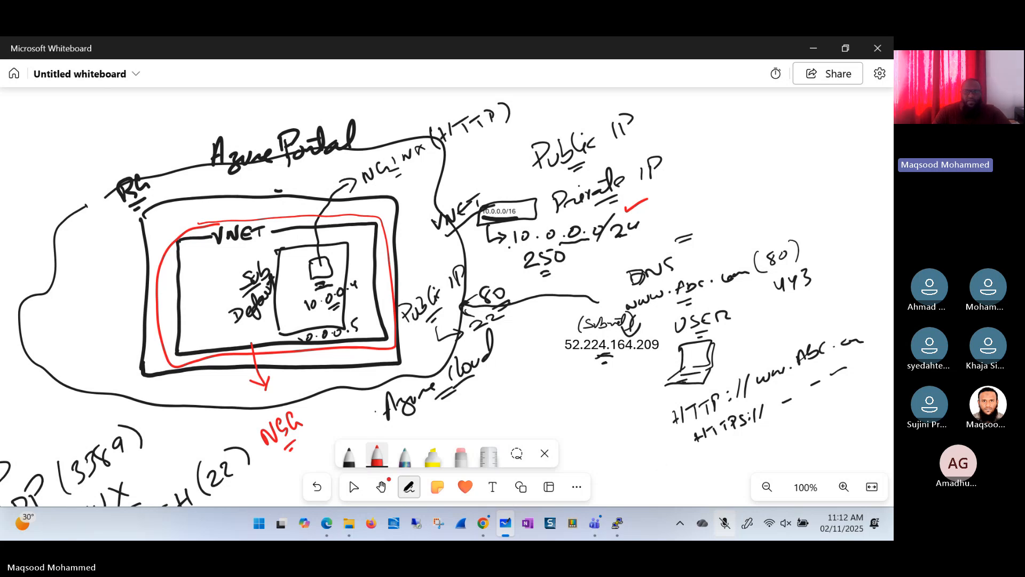
# - Leave the whiteboard and bring up the Microsoft Learn exercise maximized at Task 2 on listing network security group rules
pyautogui.hotkey('alt', 'Tab')
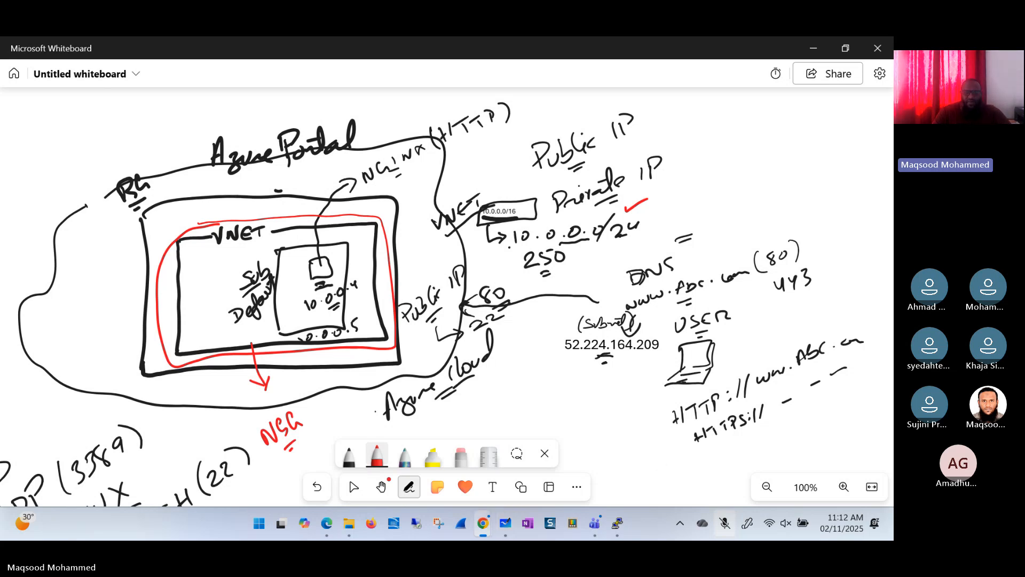
pyautogui.click(353, 486)
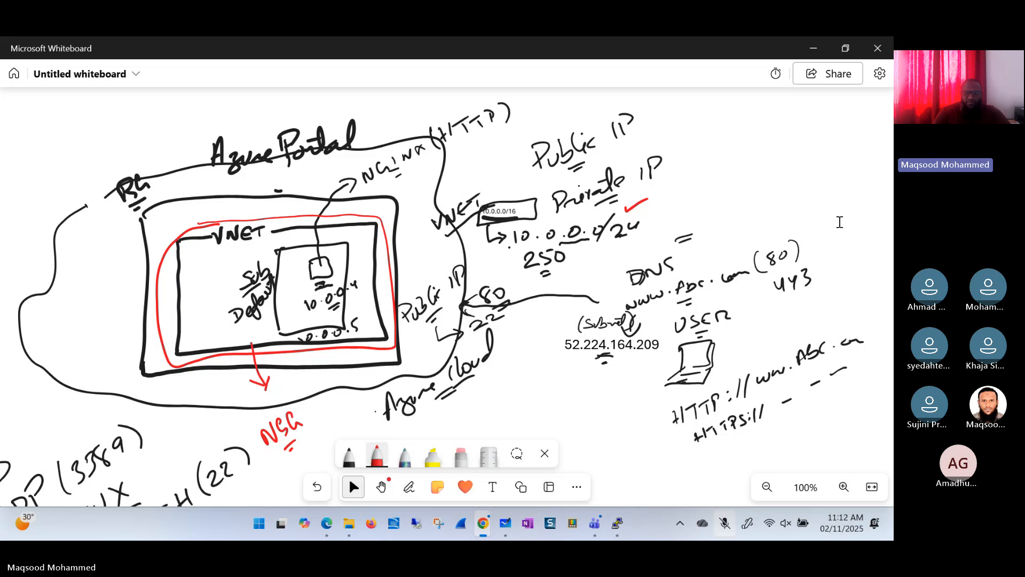
pyautogui.moveTo(840, 222); pyautogui.dragTo(310, 215)
pyautogui.click(422, 220)
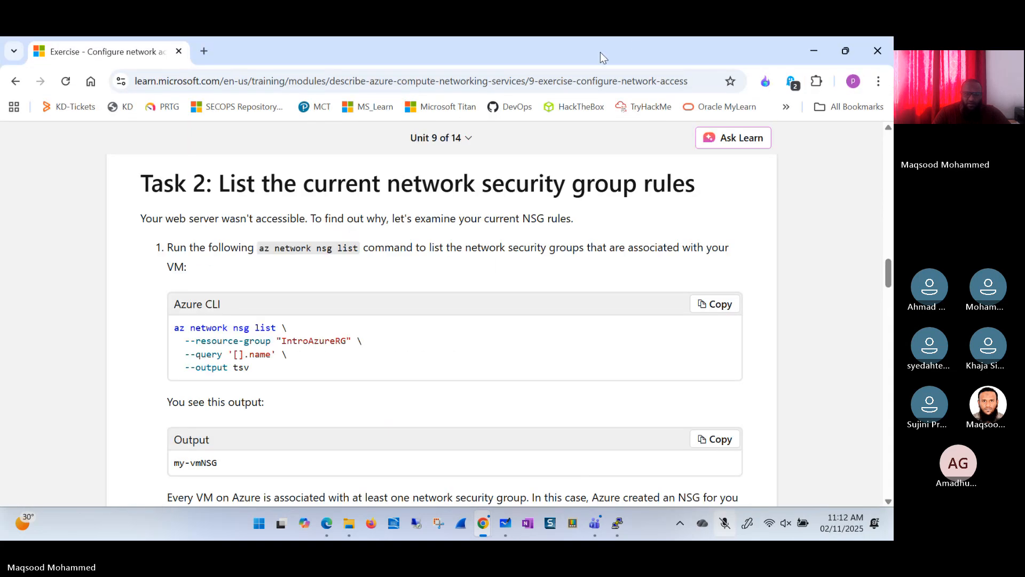
pyautogui.doubleClick(600, 52)
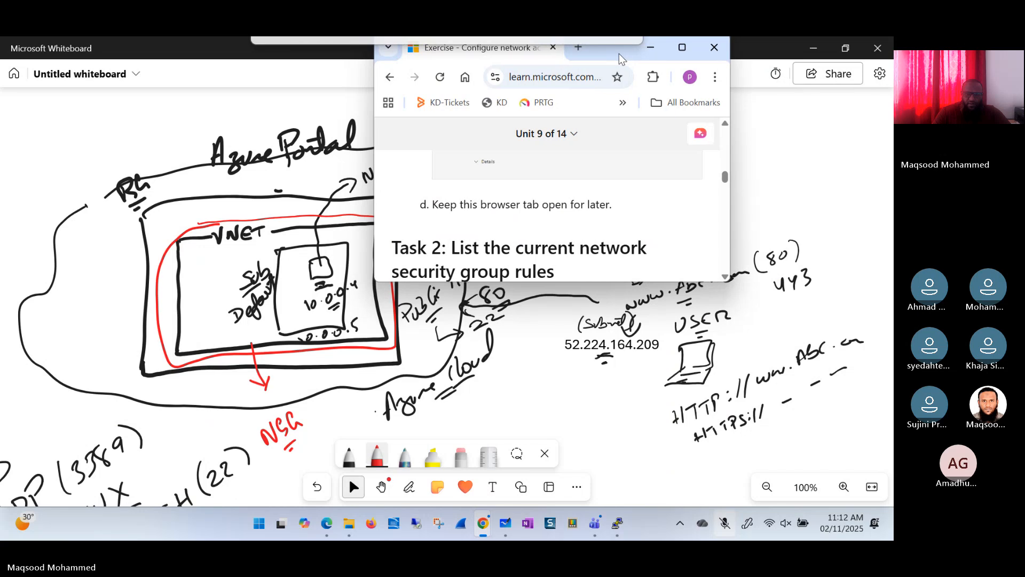
pyautogui.click(650, 47)
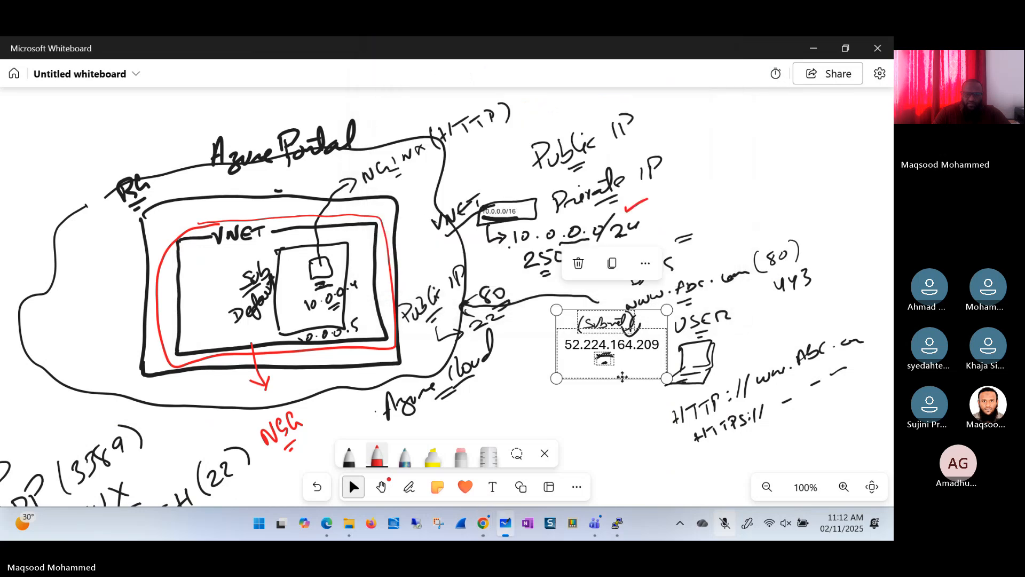
pyautogui.click(816, 56)
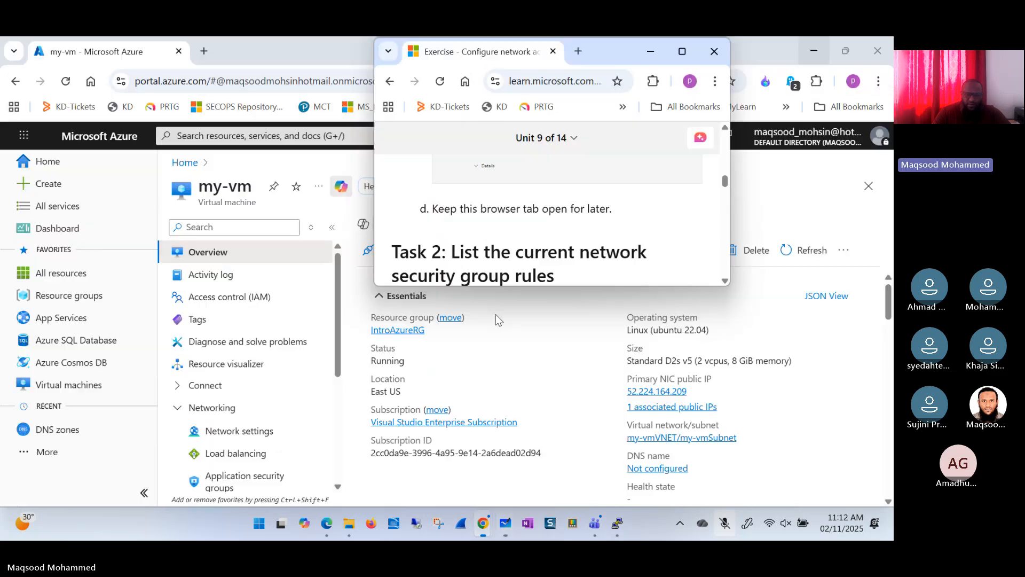
pyautogui.click(690, 49)
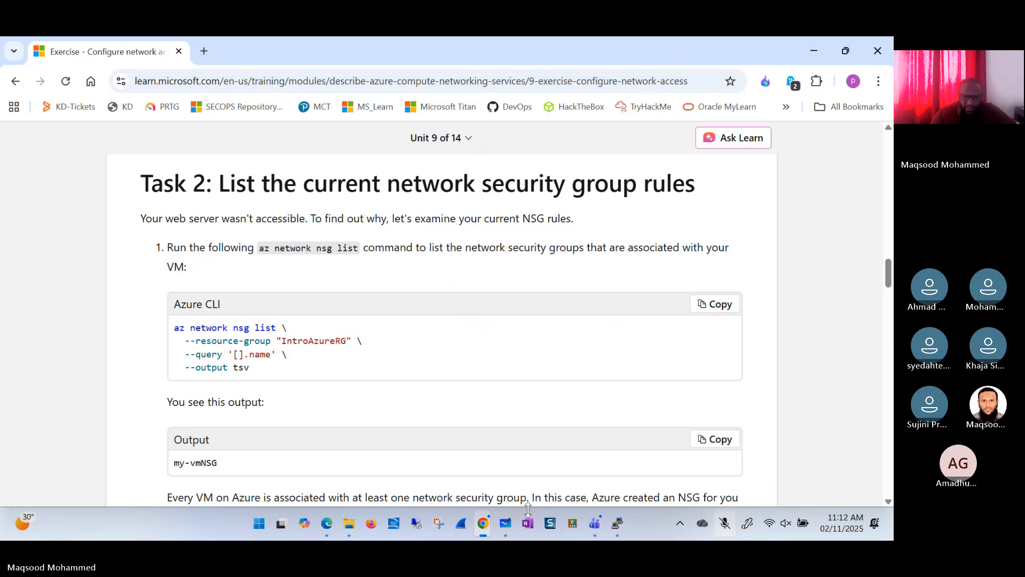
# - Switch to the my-vm page in the Azure portal, open Cloud Shell and enlarge its pane
pyautogui.moveTo(482, 523)
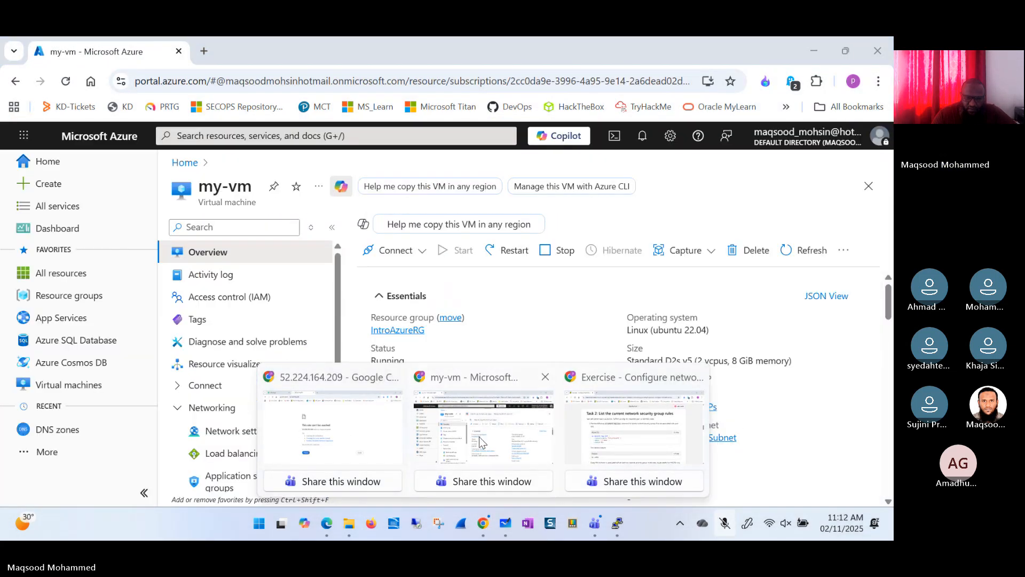
pyautogui.click(470, 407)
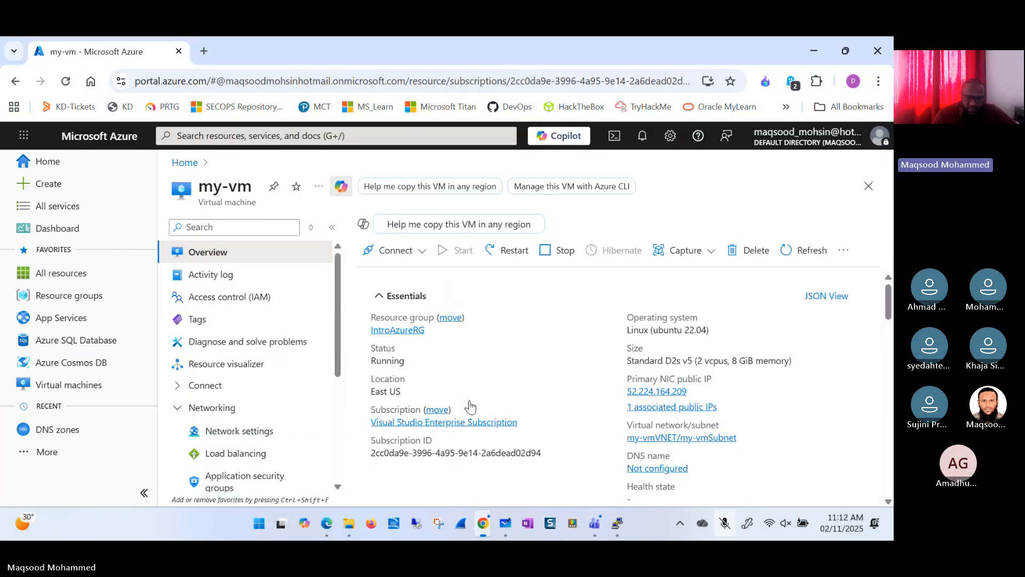
pyautogui.click(614, 136)
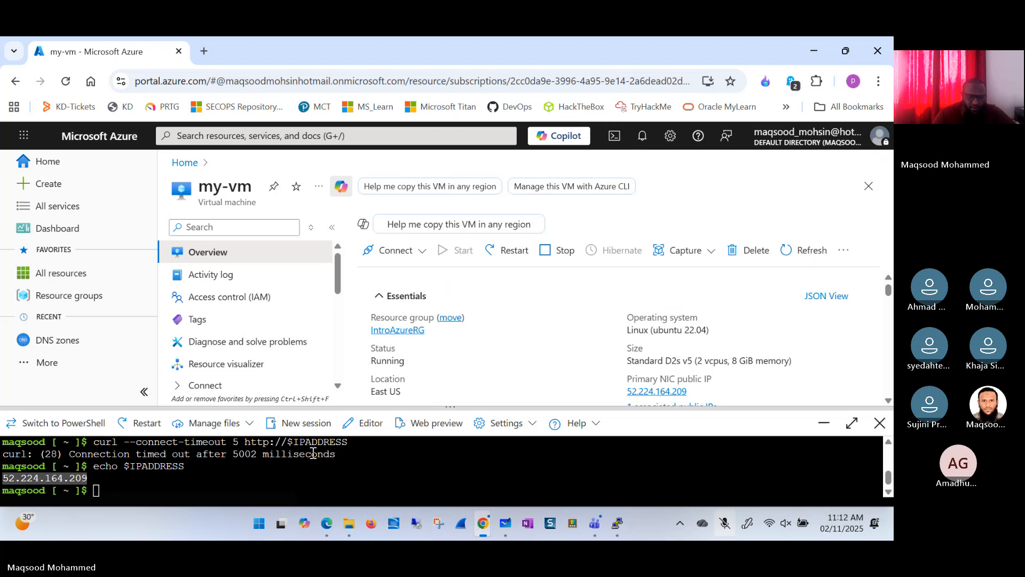
pyautogui.moveTo(329, 408); pyautogui.dragTo(384, 255)
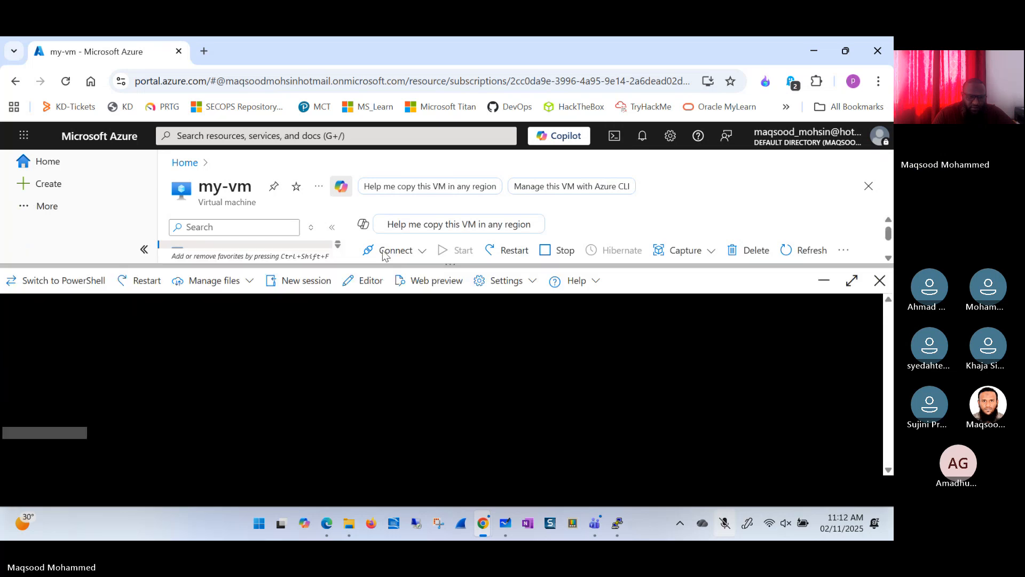
# - Run az network nsg list --resource-group "IntroAzureRG" --query '[].name' --output tsv in Cloud Shell
pyautogui.rightClick(213, 432)
pyautogui.click(131, 439)
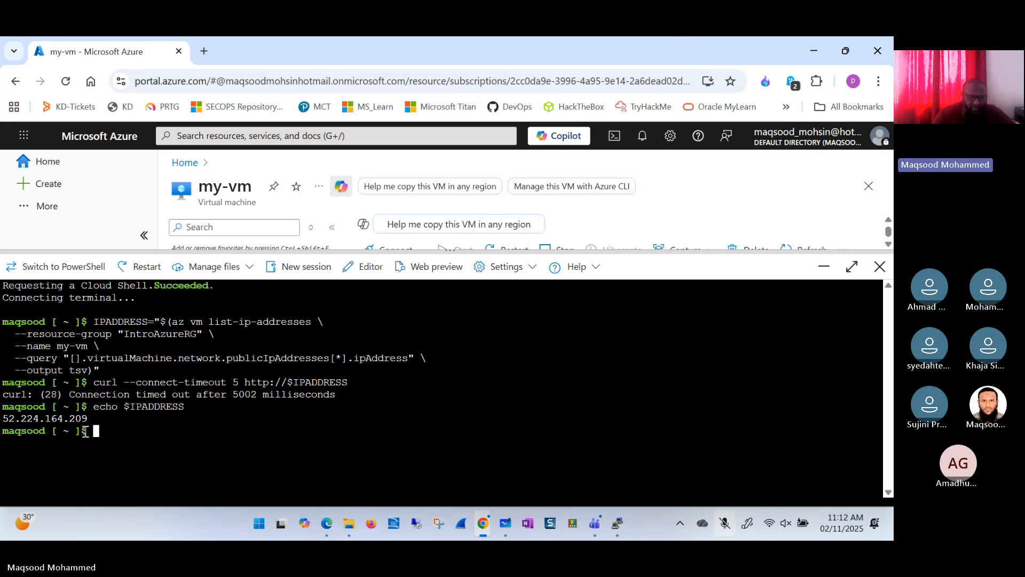
pyautogui.rightClick(307, 414)
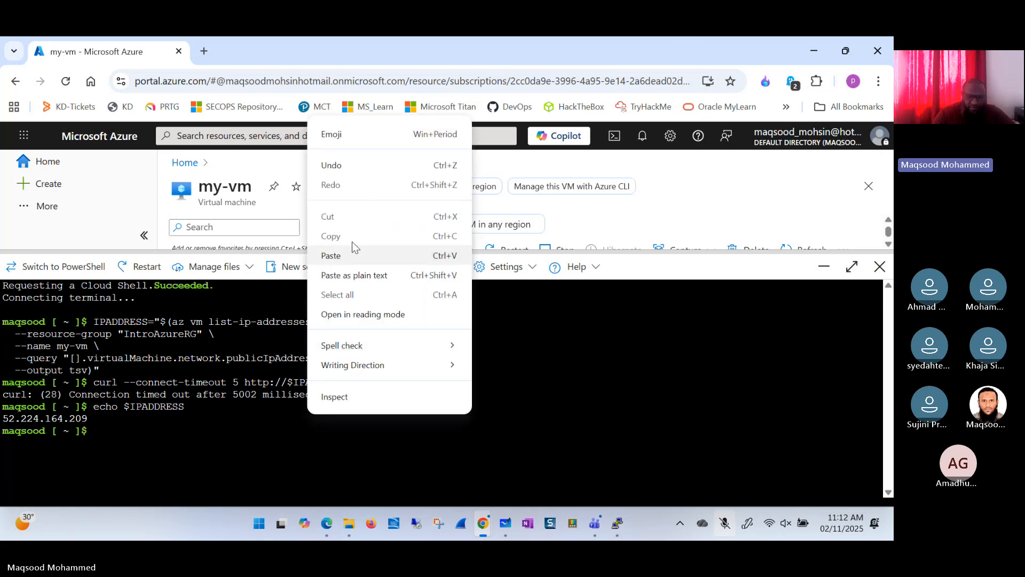
pyautogui.click(336, 256)
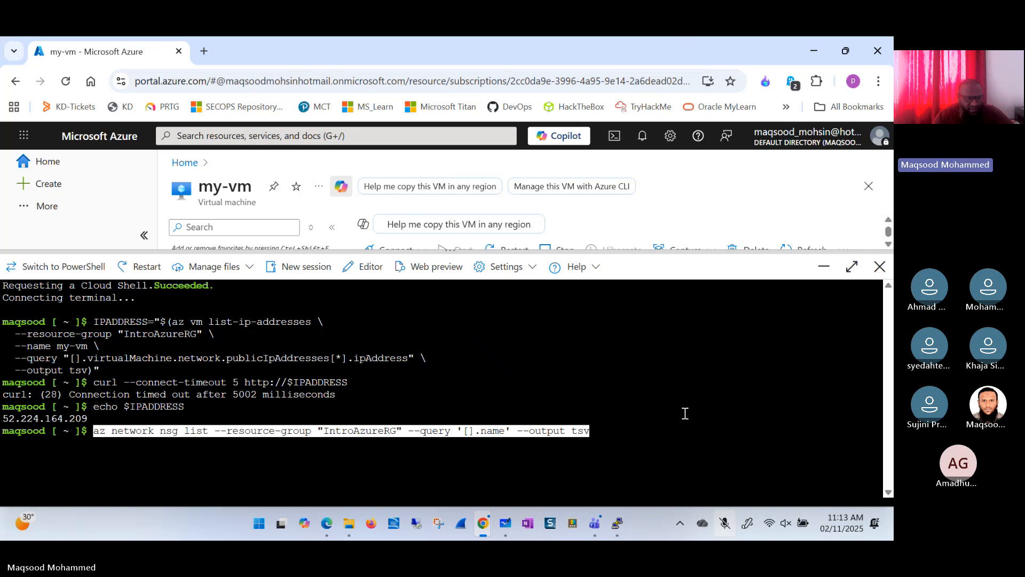
pyautogui.press('Return')
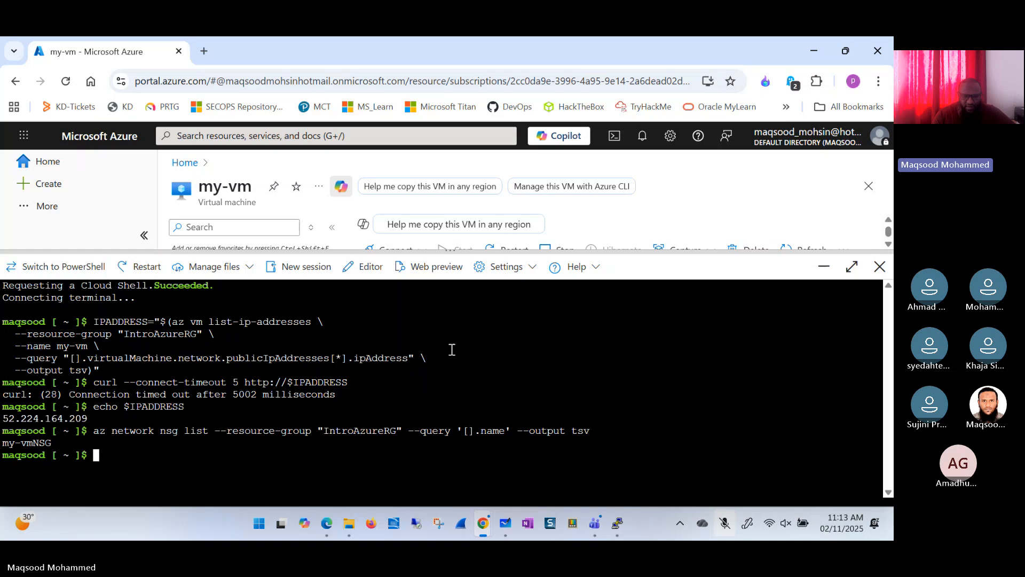
# - Compare the NSG name in the exercise's expected output with the name returned in Cloud Shell, highlighting both
pyautogui.hotkey('alt', 'Tab')
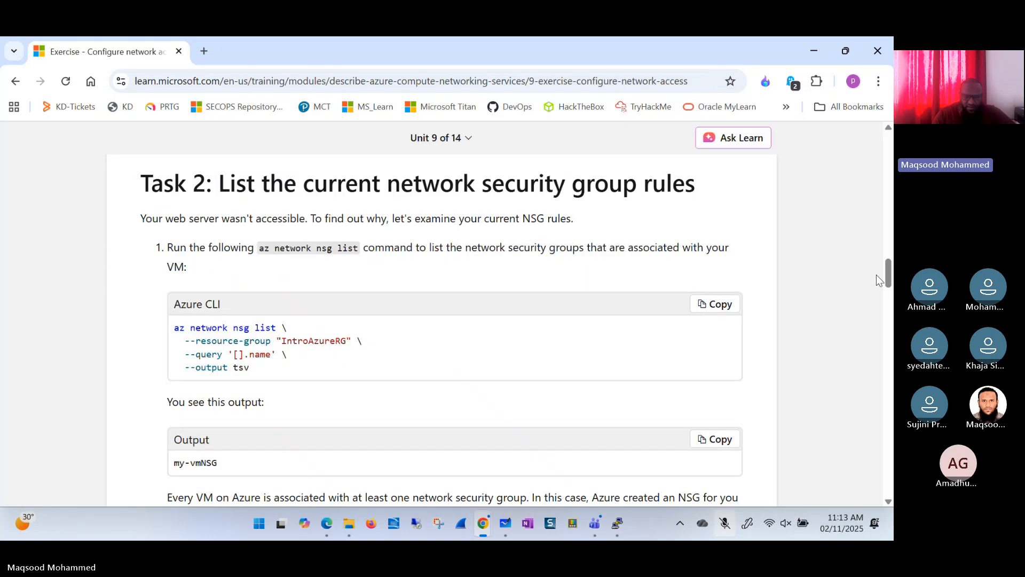
pyautogui.moveTo(885, 273); pyautogui.dragTo(886, 288)
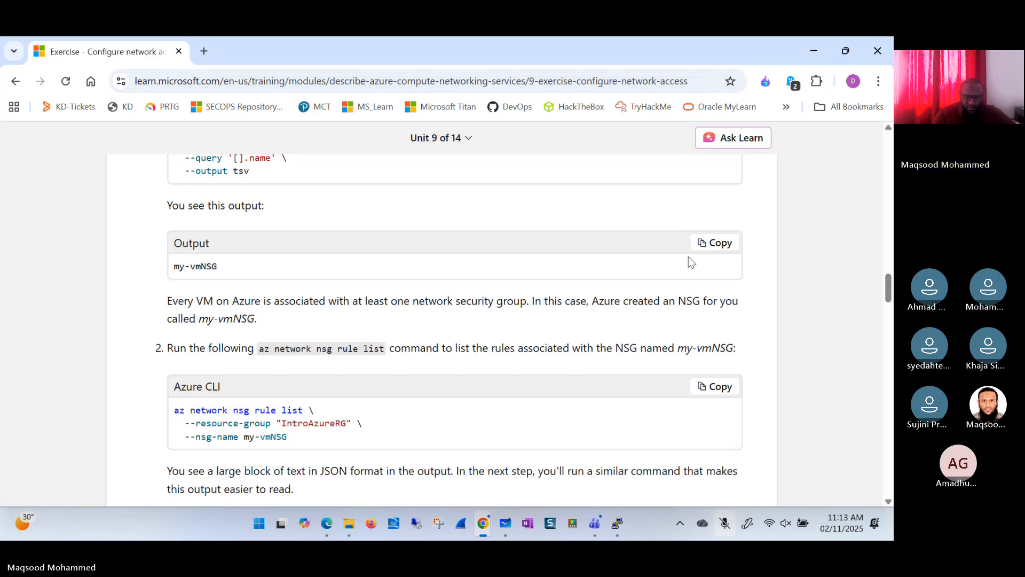
pyautogui.tripleClick(219, 271)
pyautogui.hotkey('alt', 'Tab')
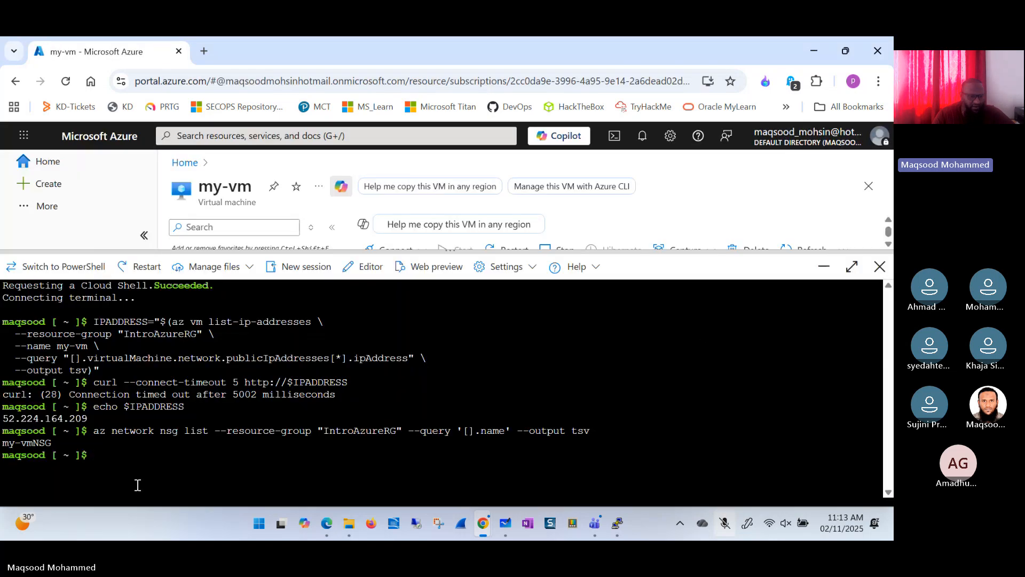
pyautogui.moveTo(52, 442); pyautogui.dragTo(3, 442)
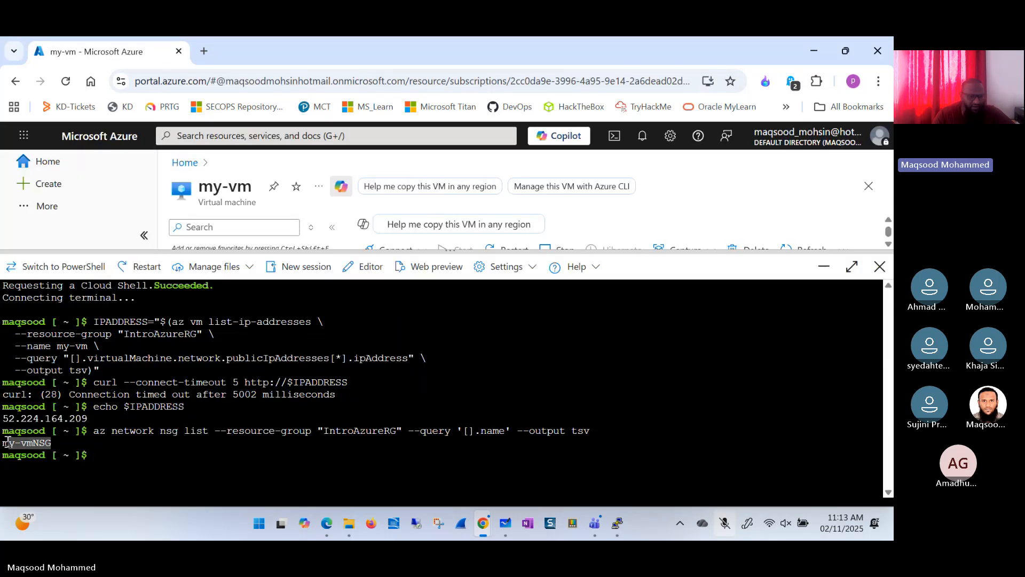
# - Copy the exercise's az network nsg rule list command for IntroAzureRG and my-vmNSG and run it in Cloud Shell
pyautogui.hotkey('alt', 'Tab')
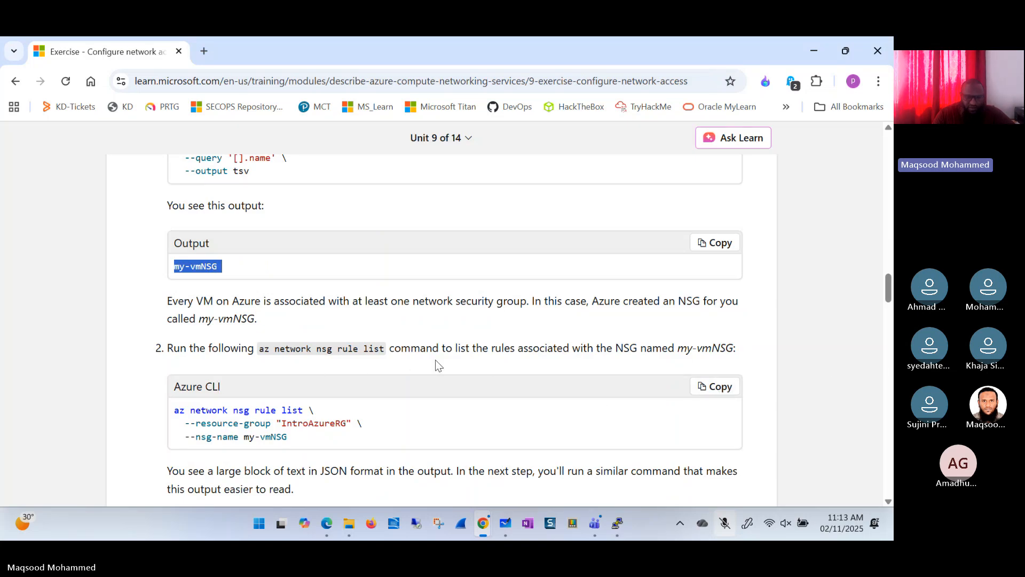
pyautogui.click(729, 390)
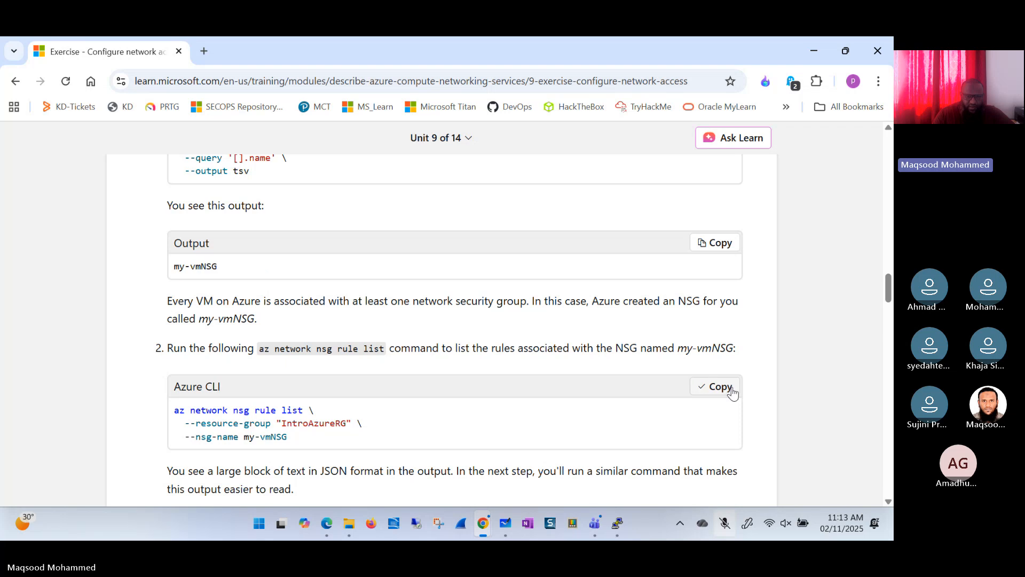
pyautogui.hotkey('alt', 'Tab')
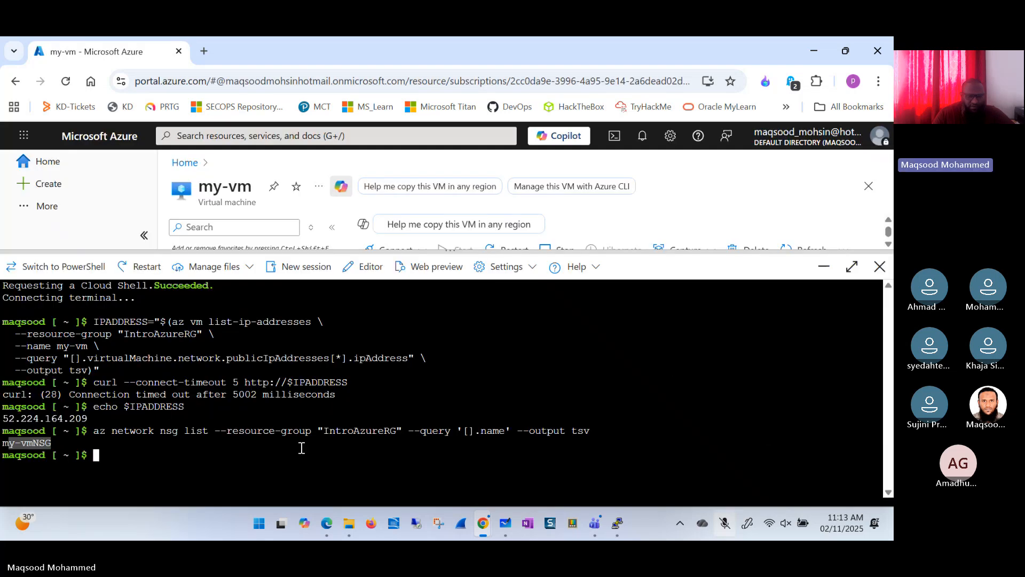
pyautogui.rightClick(302, 447)
pyautogui.click(328, 219)
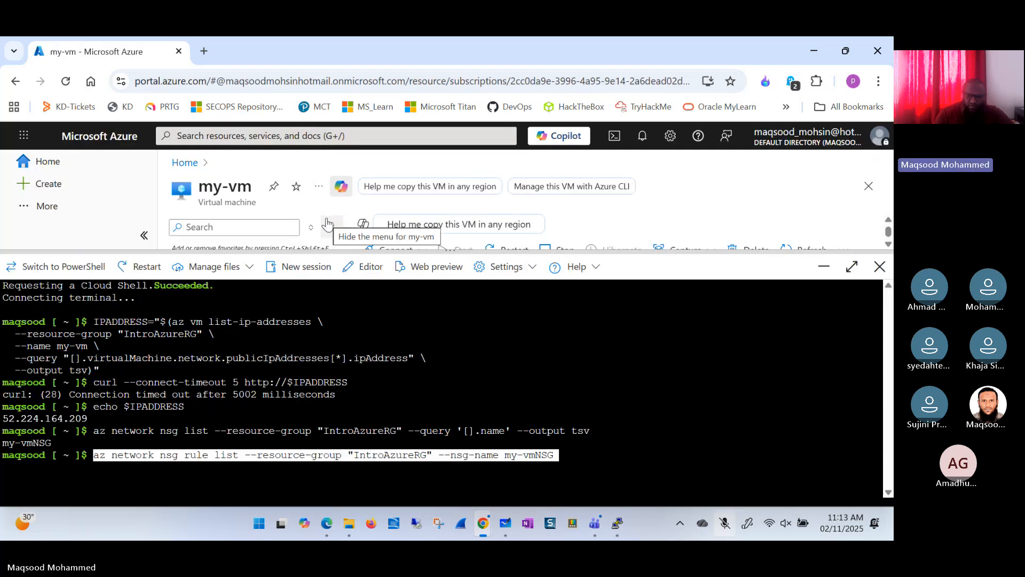
pyautogui.press('Return')
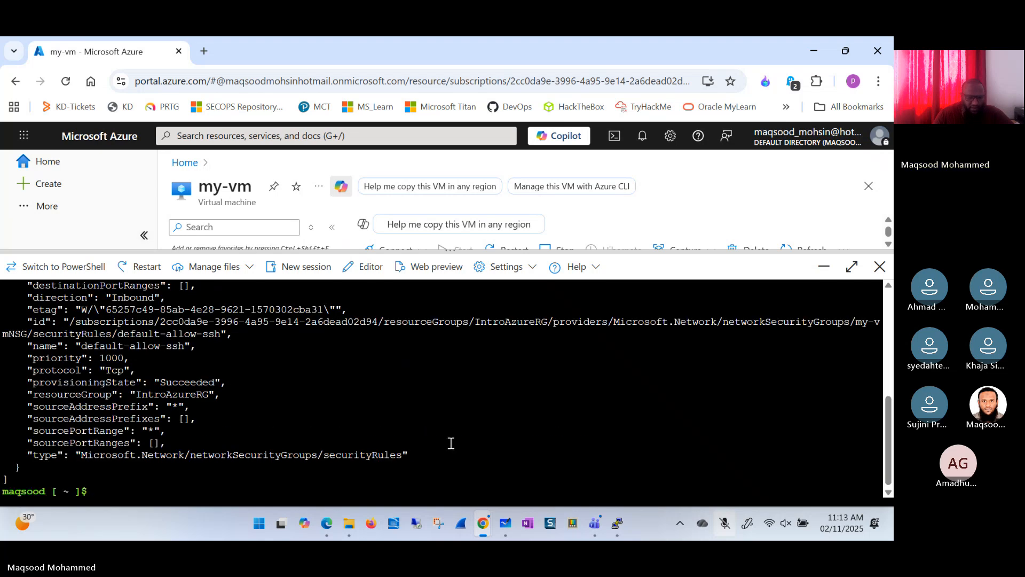
# - Review the default-allow-ssh rule's access, destination port range, name and priority in the JSON output in Cloud Shell
pyautogui.moveTo(888, 422); pyautogui.dragTo(882, 374)
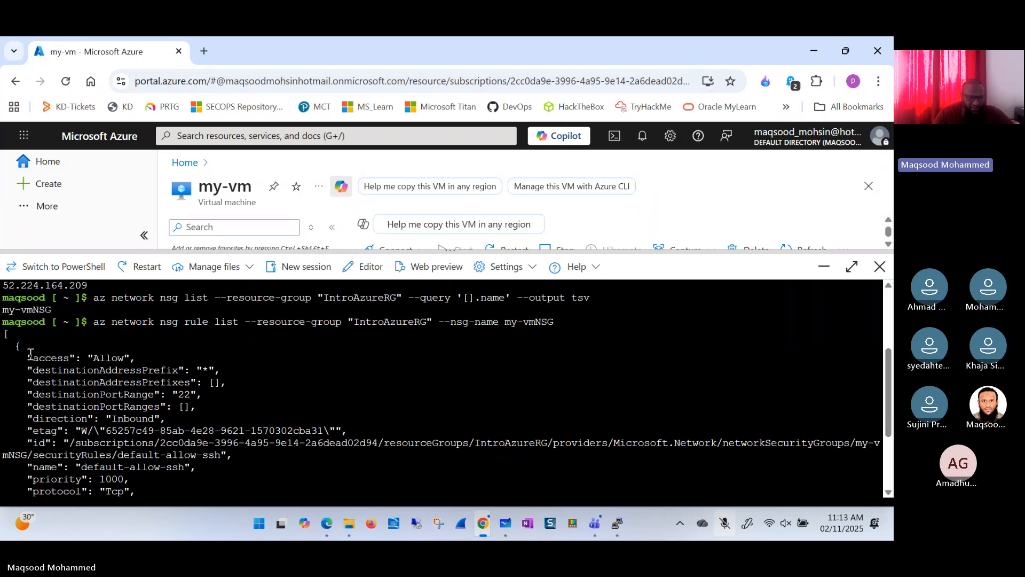
pyautogui.moveTo(32, 355); pyautogui.dragTo(126, 358)
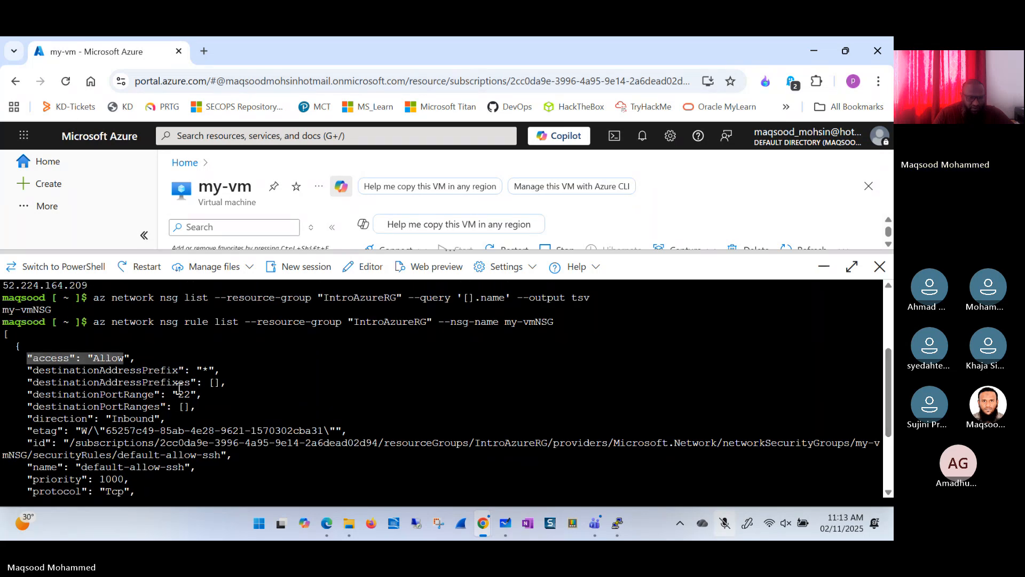
pyautogui.moveTo(172, 383); pyautogui.dragTo(193, 394)
pyautogui.click(193, 394)
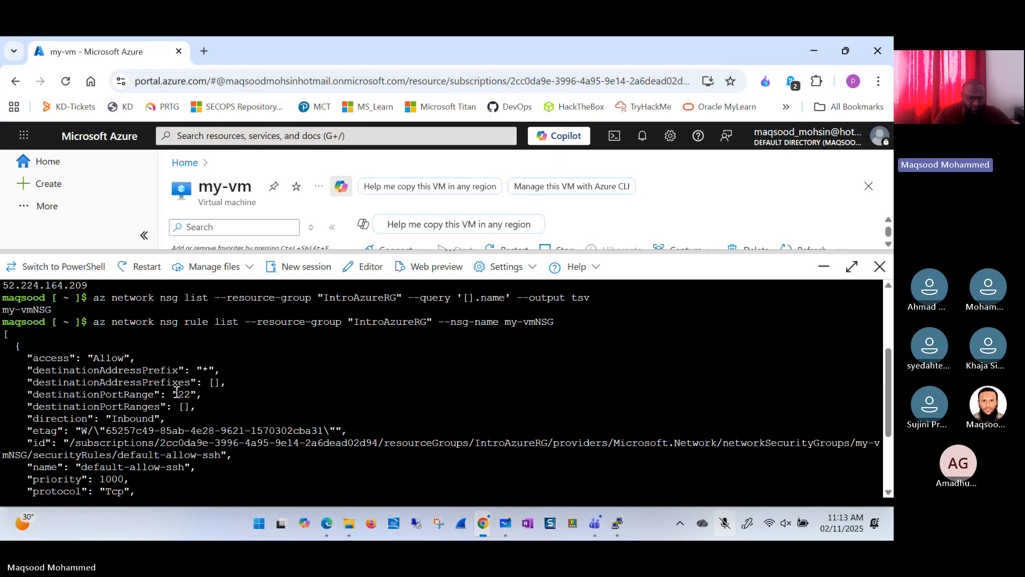
pyautogui.doubleClick(182, 394)
pyautogui.moveTo(889, 404); pyautogui.dragTo(890, 441)
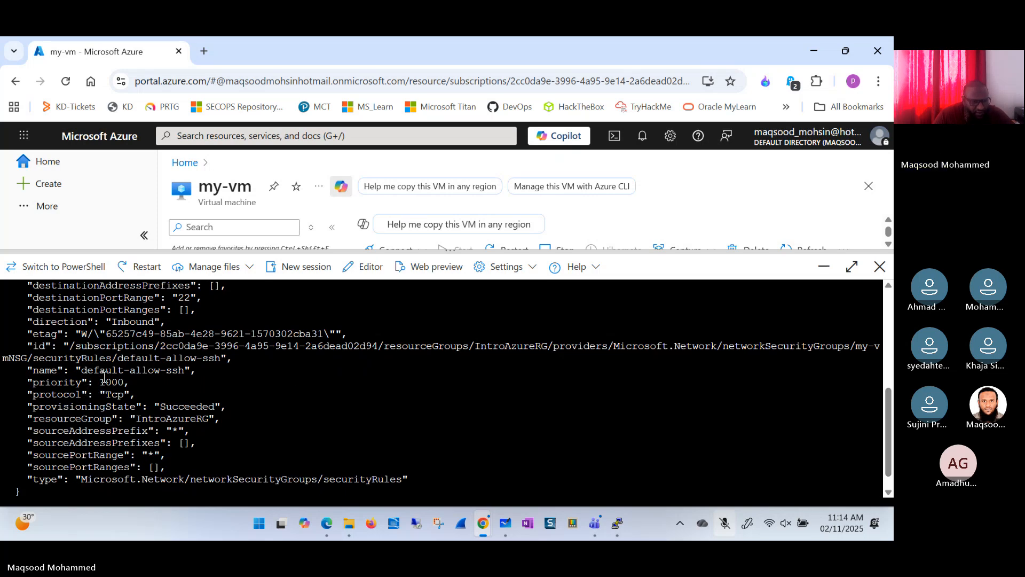
pyautogui.moveTo(105, 374); pyautogui.dragTo(117, 374)
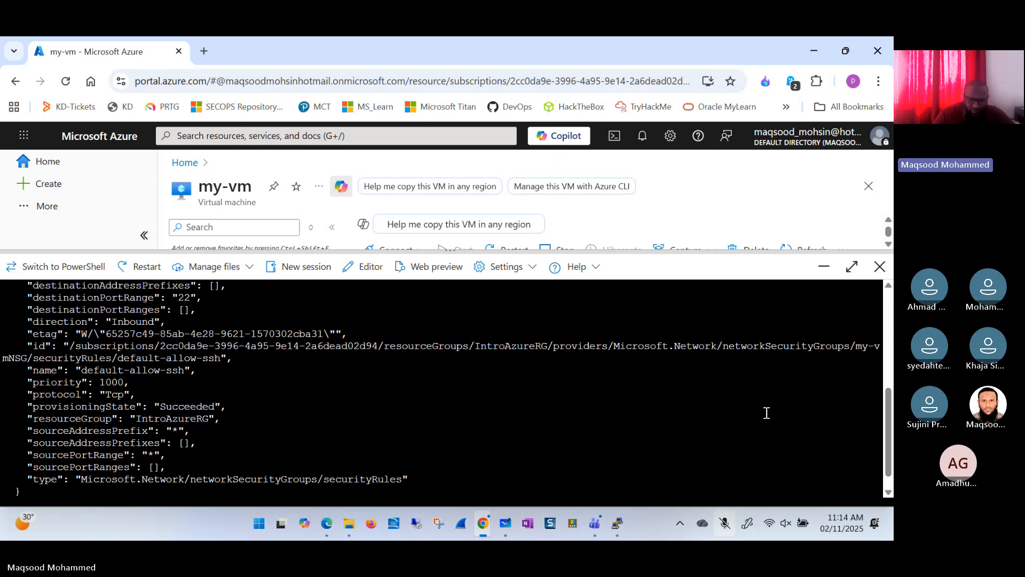
pyautogui.moveTo(888, 411); pyautogui.dragTo(889, 442)
pyautogui.scroll(2, 878, 400)
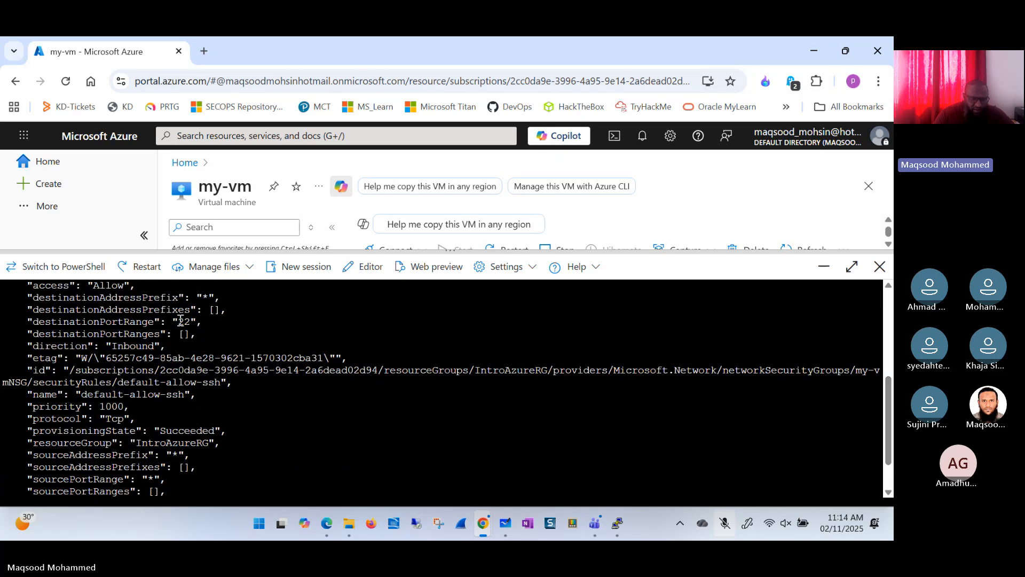
pyautogui.moveTo(179, 321); pyautogui.dragTo(191, 321)
pyautogui.scroll(-2, 885, 432)
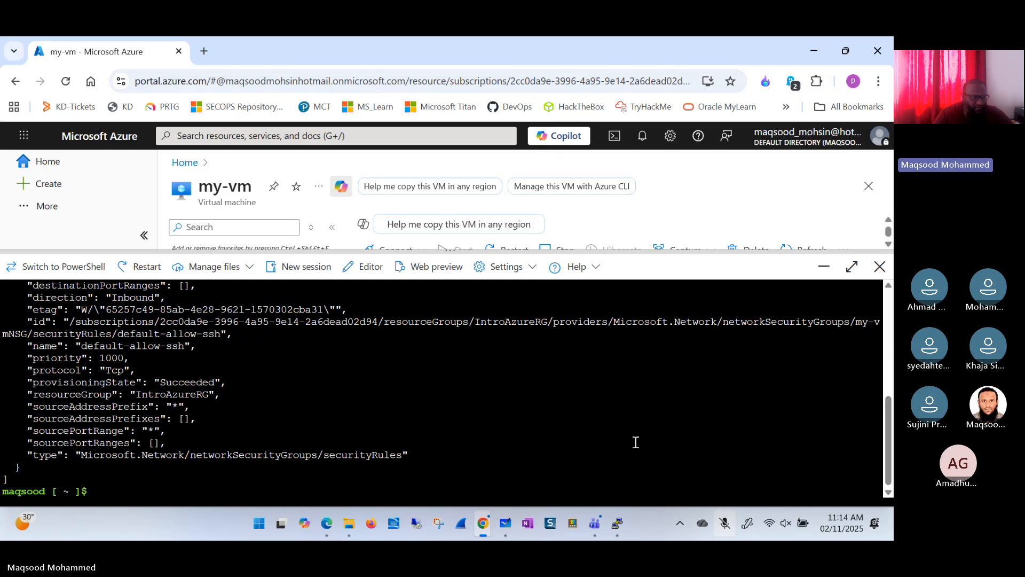
# - Copy the exercise's az network nsg rule list command with --query for Name, Priority, Port and Access and --output table, and run it in Cloud Shell
pyautogui.hotkey('alt', 'Tab')
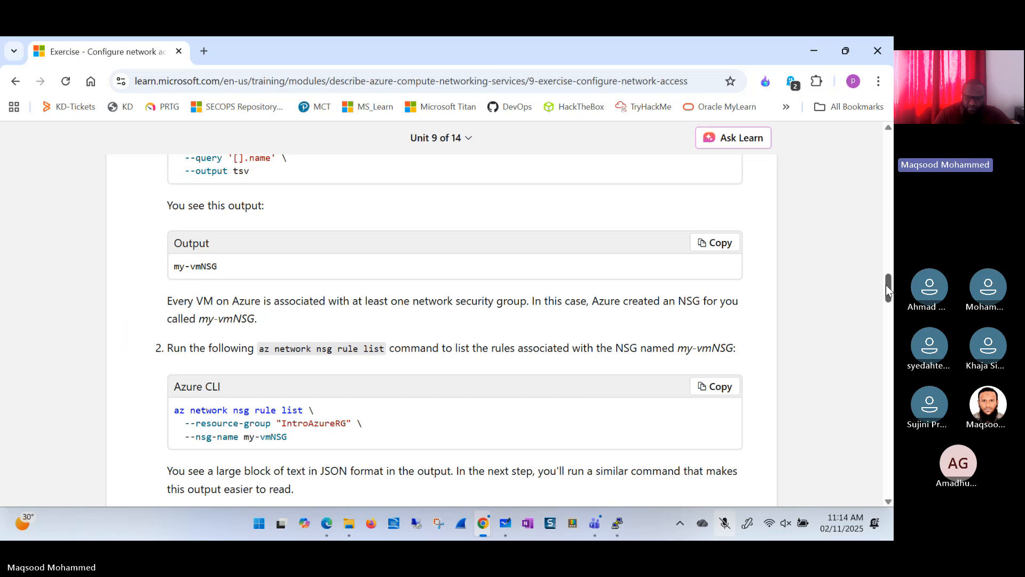
pyautogui.moveTo(886, 291); pyautogui.dragTo(889, 313)
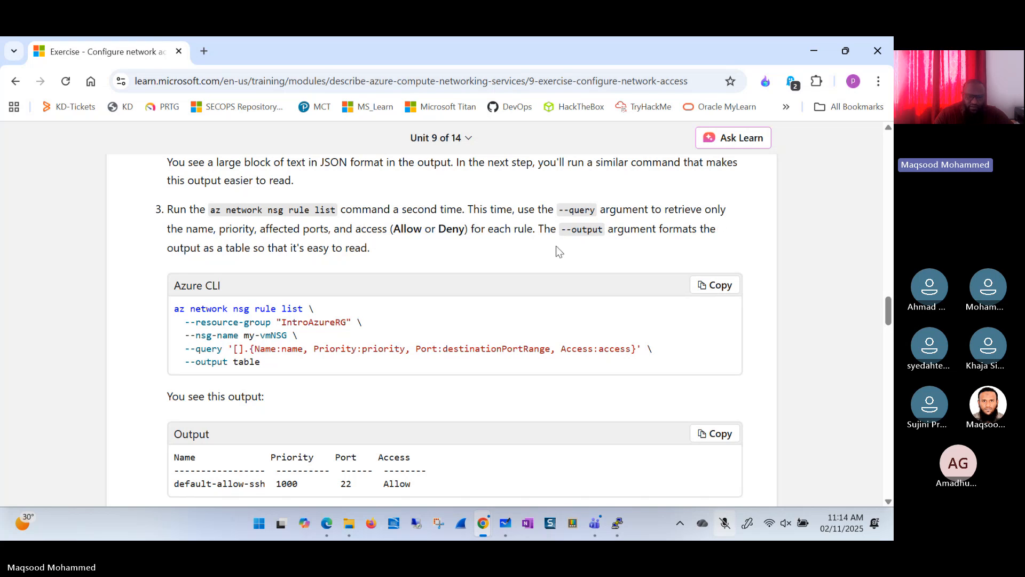
pyautogui.click(711, 285)
pyautogui.hotkey('alt', 'Tab')
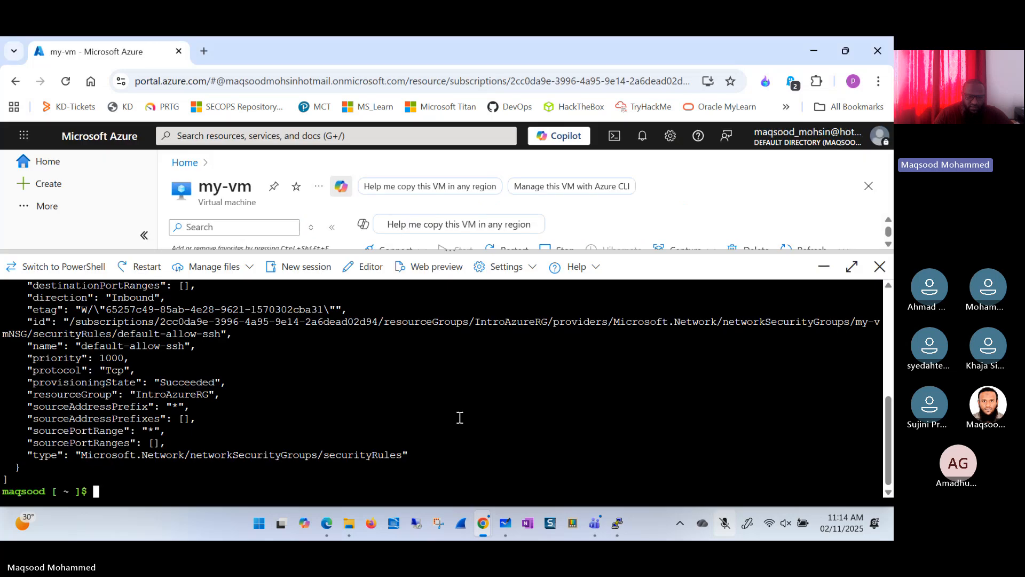
pyautogui.rightClick(459, 419)
pyautogui.click(516, 260)
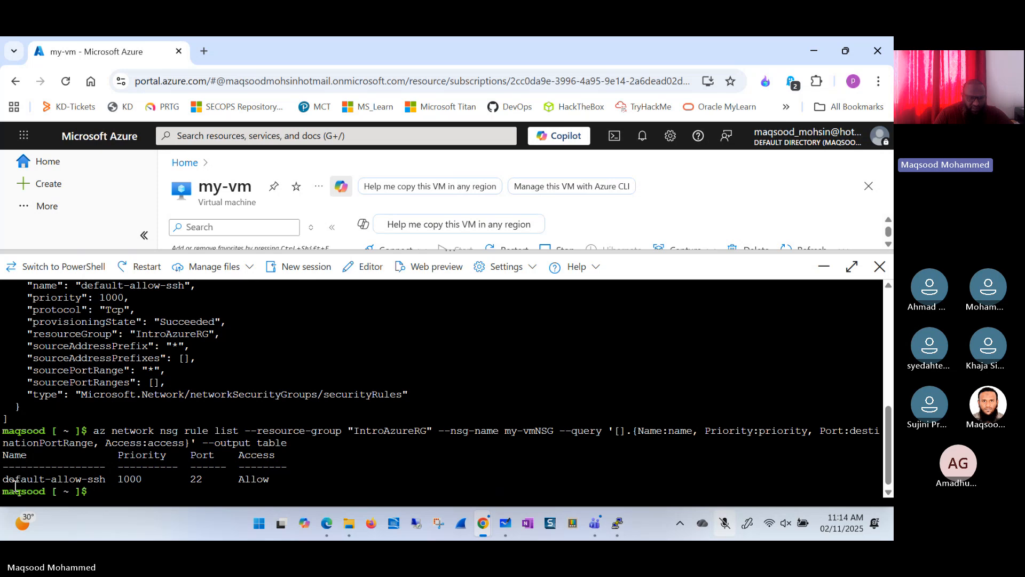
# - Highlight the rule's name, priority, port and access values one by one in the Cloud Shell table output
pyautogui.moveTo(9, 480); pyautogui.dragTo(108, 478)
pyautogui.click(121, 482)
pyautogui.doubleClick(128, 479)
pyautogui.click(205, 479)
pyautogui.doubleClick(199, 479)
pyautogui.moveTo(238, 479); pyautogui.dragTo(267, 479)
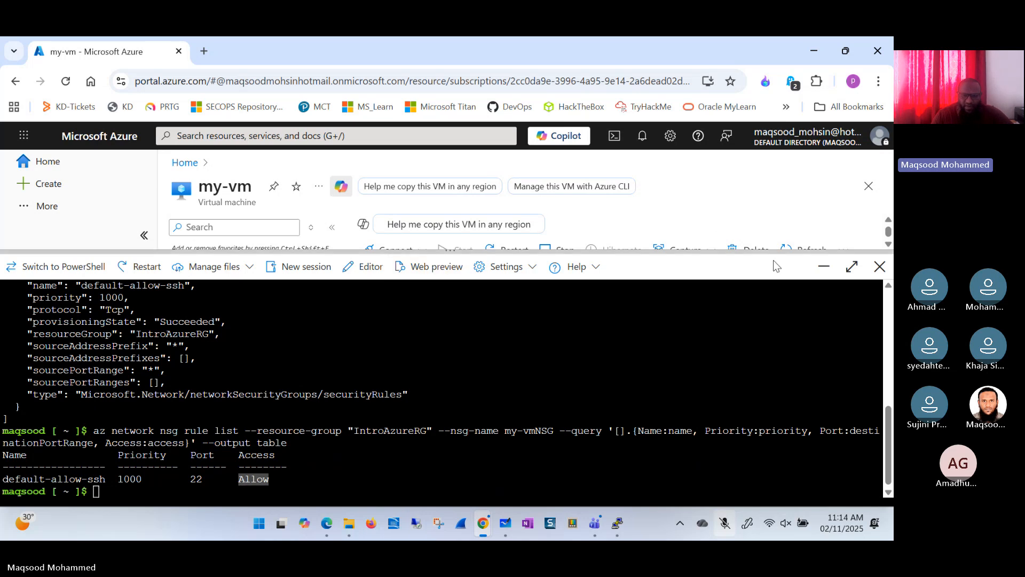
# - Minimize Cloud Shell, open my-vmNSG from the portal home page and highlight its default-allow-ssh inbound rule
pyautogui.click(817, 268)
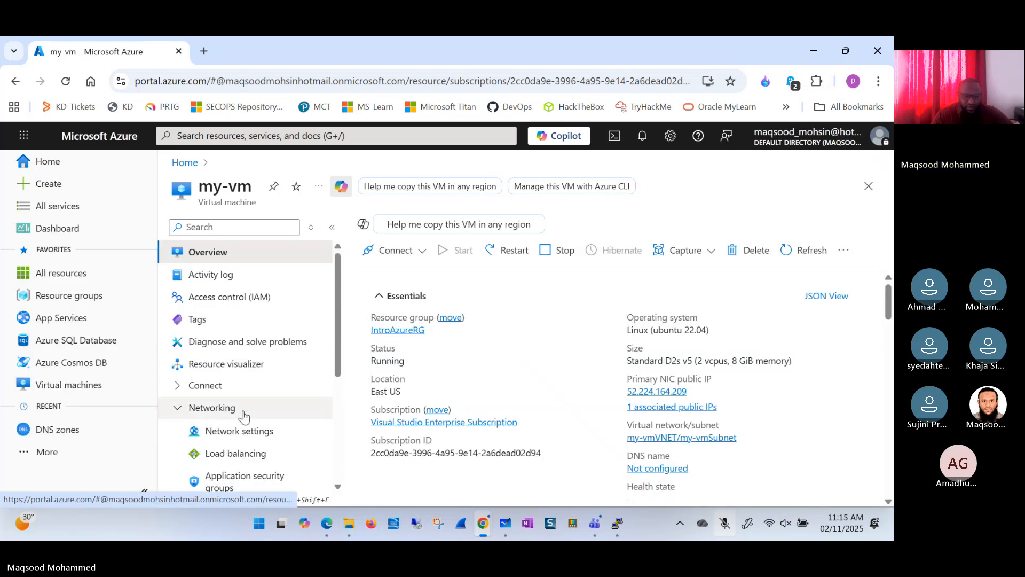
pyautogui.click(185, 164)
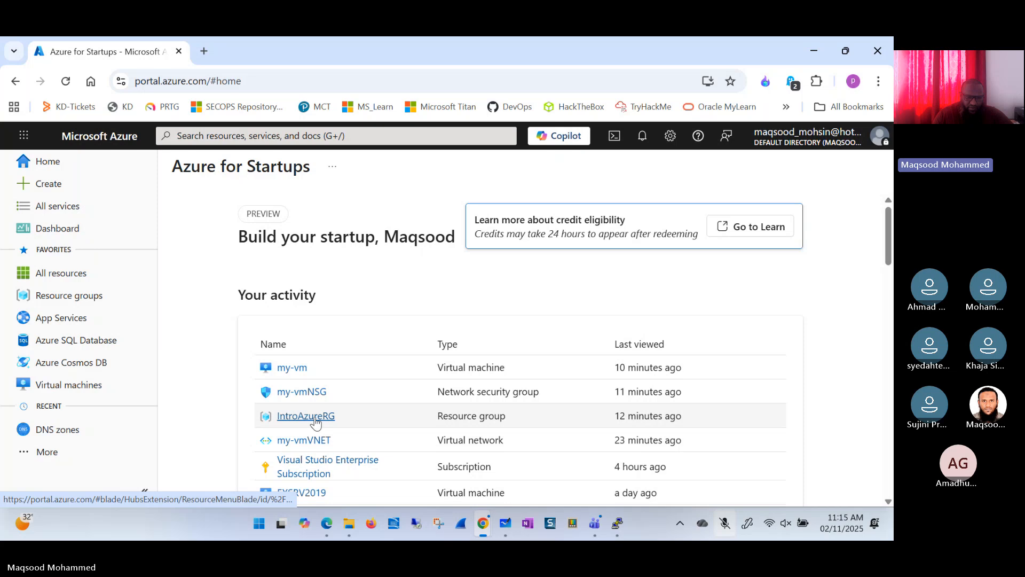
pyautogui.tripleClick(469, 391)
pyautogui.click(297, 393)
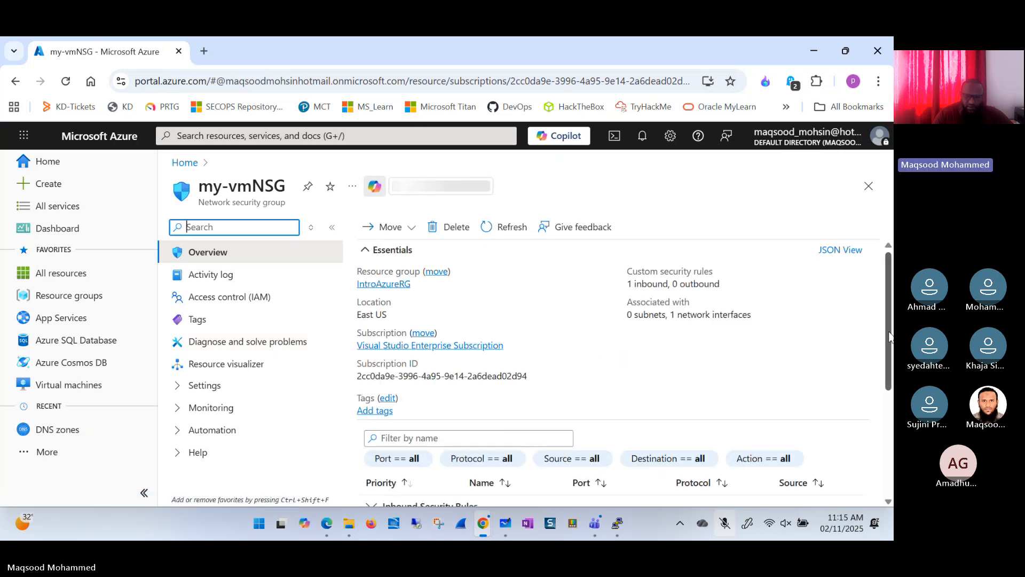
pyautogui.scroll(-3, 860, 293)
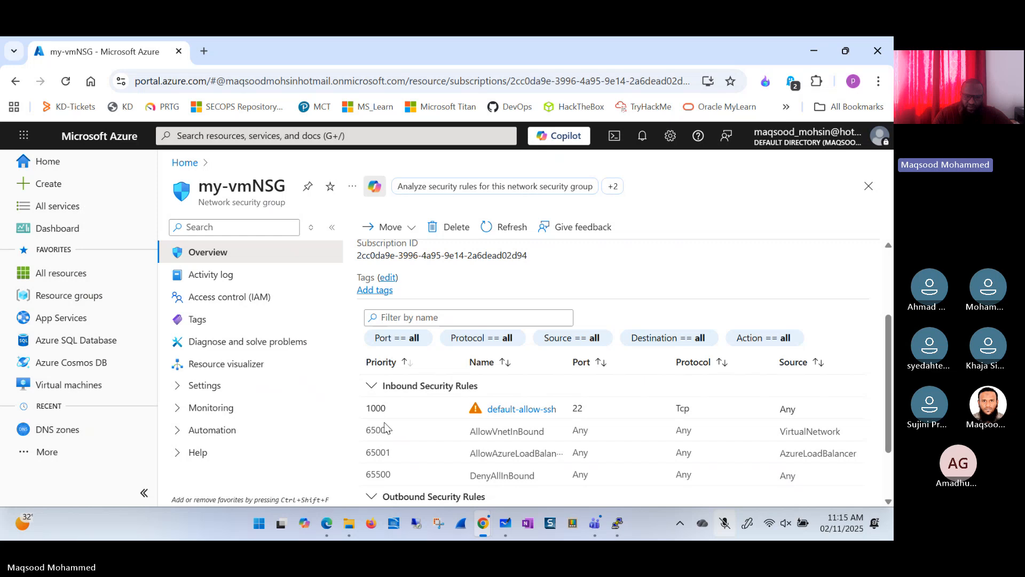
pyautogui.moveTo(610, 394); pyautogui.dragTo(817, 415)
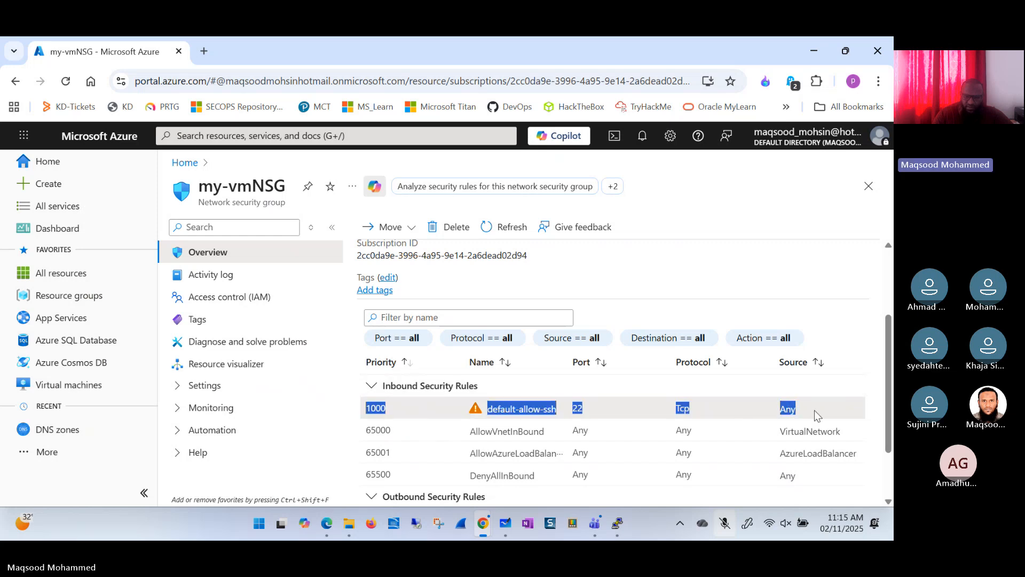
# - Return to the Learn exercise and read the paragraphs on the default-allow-ssh rule and the need to allow port 80
pyautogui.hotkey('alt', 'Tab')
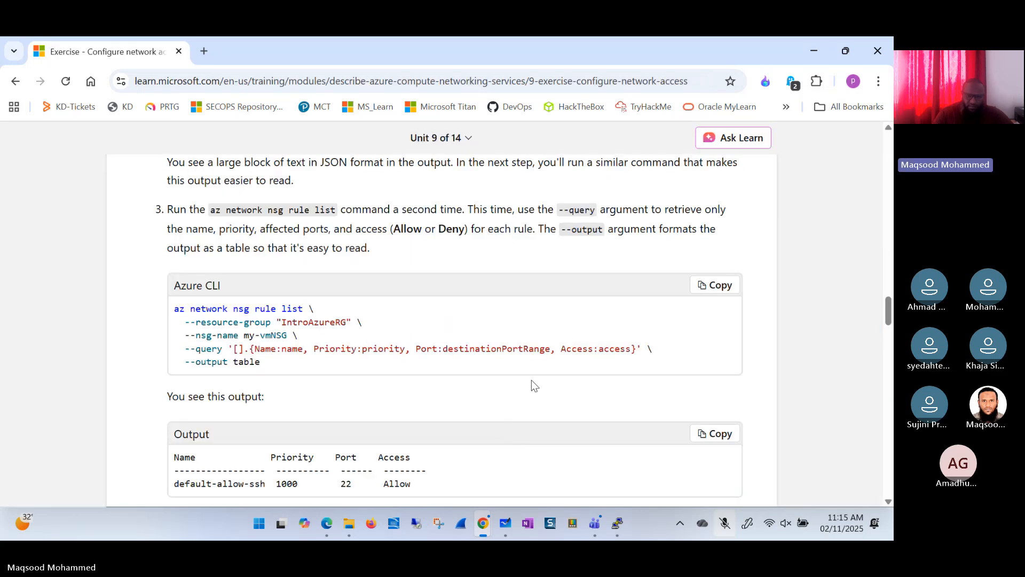
pyautogui.moveTo(889, 315); pyautogui.dragTo(889, 337)
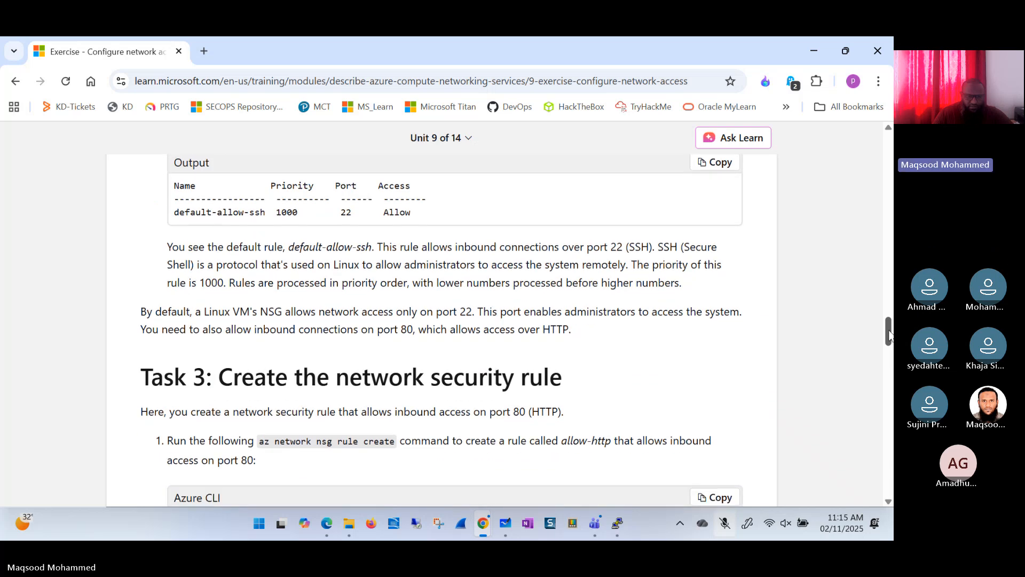
pyautogui.tripleClick(298, 249)
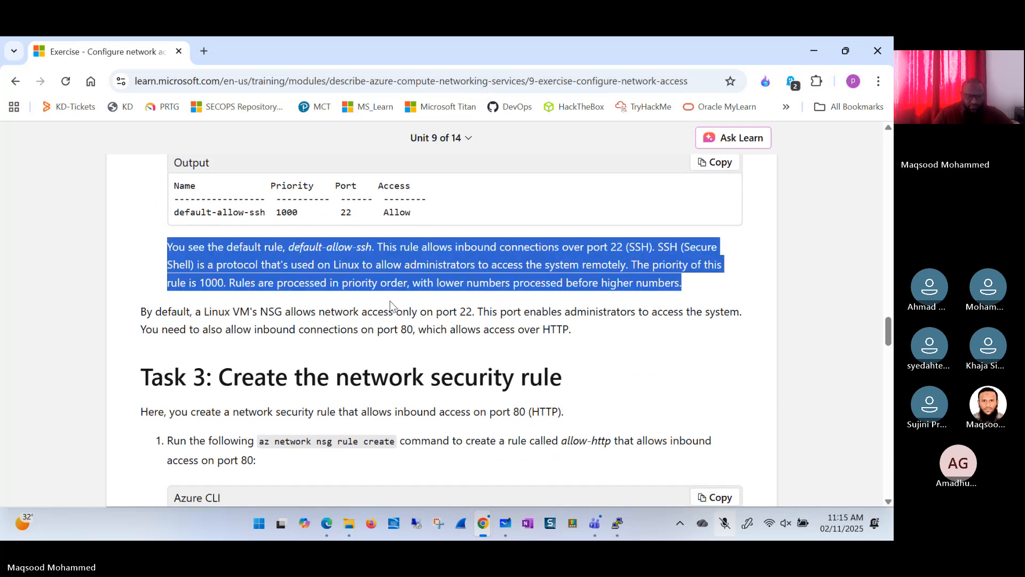
pyautogui.tripleClick(219, 319)
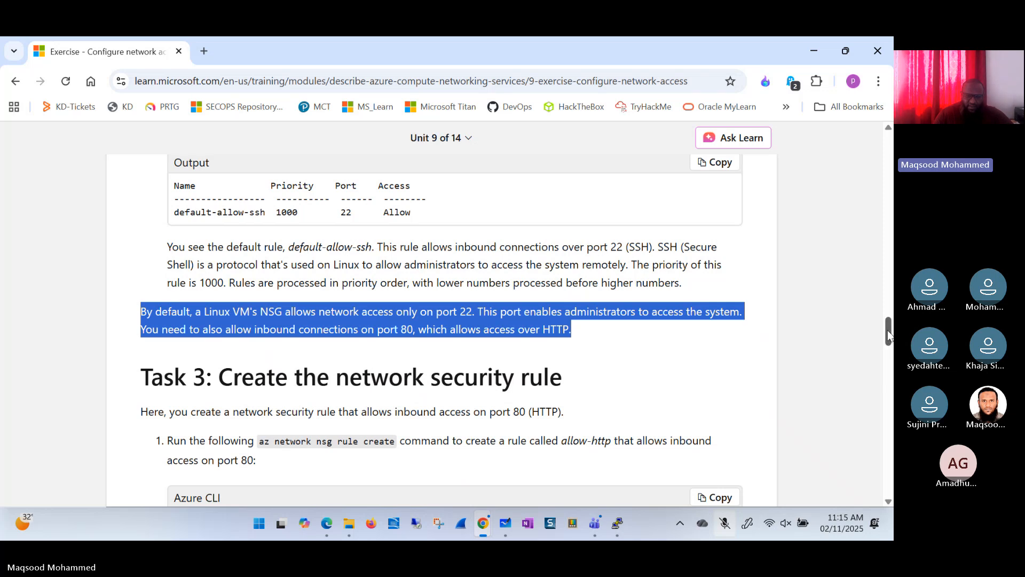
# - Read the Task 3 heading and introduction about creating a network security rule for inbound HTTP access
pyautogui.moveTo(888, 336); pyautogui.dragTo(891, 345)
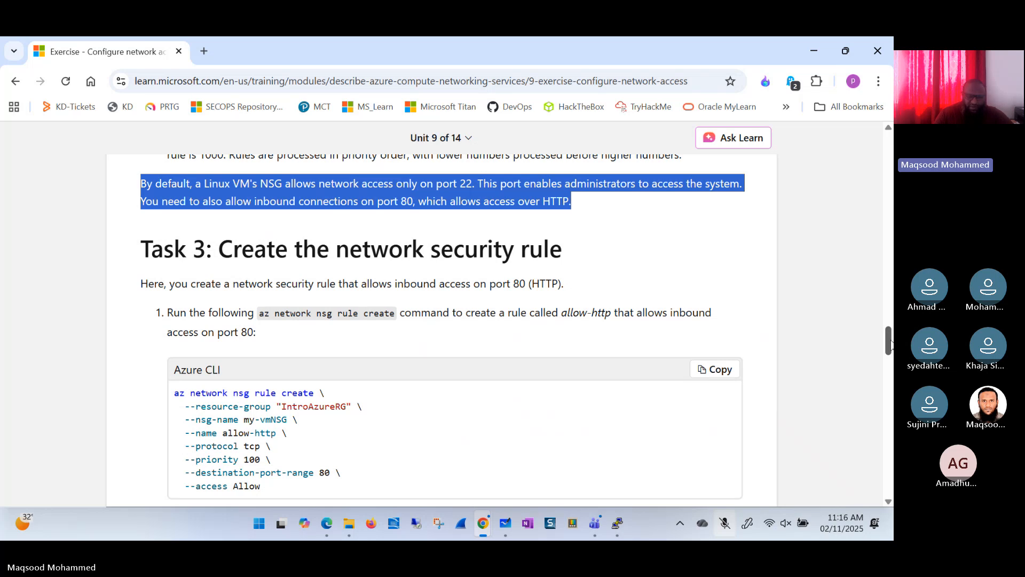
pyautogui.moveTo(890, 344); pyautogui.dragTo(890, 349)
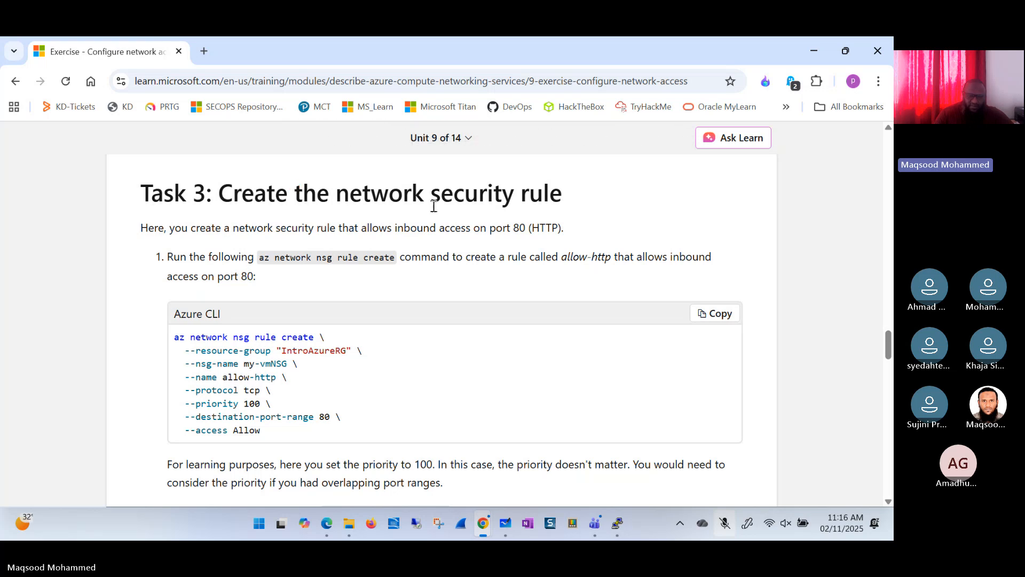
pyautogui.tripleClick(504, 201)
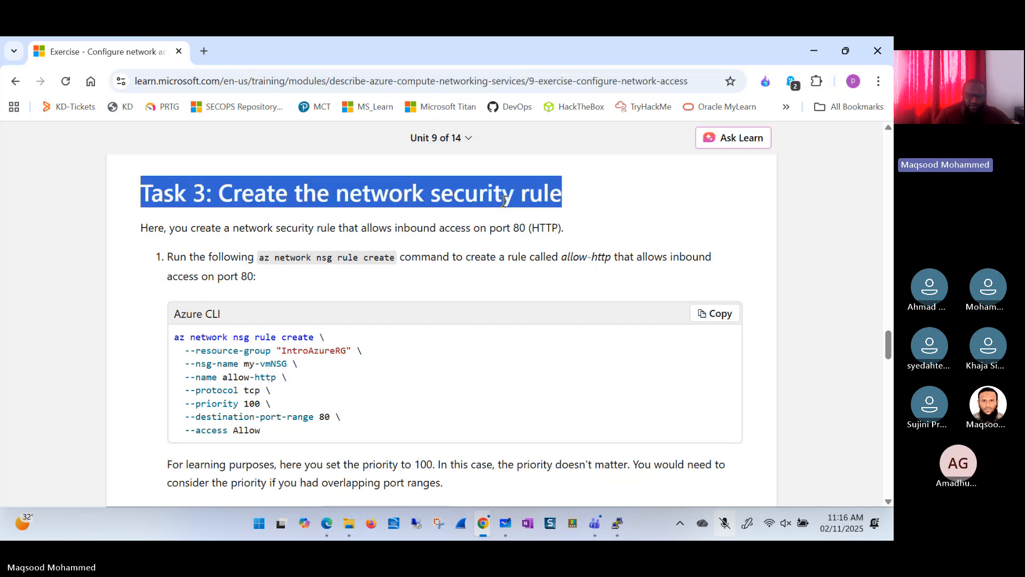
pyautogui.click(202, 235)
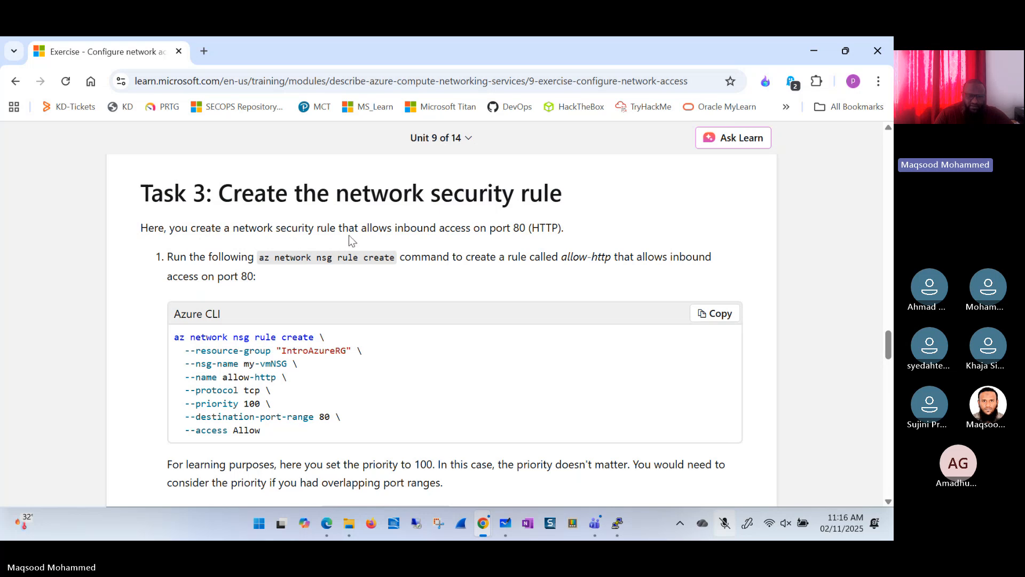
pyautogui.tripleClick(542, 230)
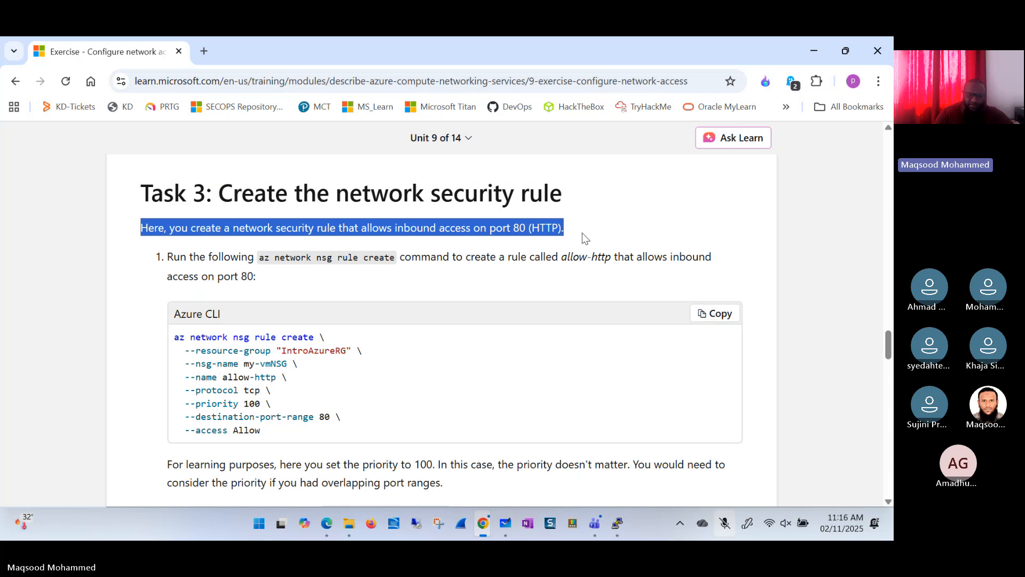
pyautogui.click(582, 233)
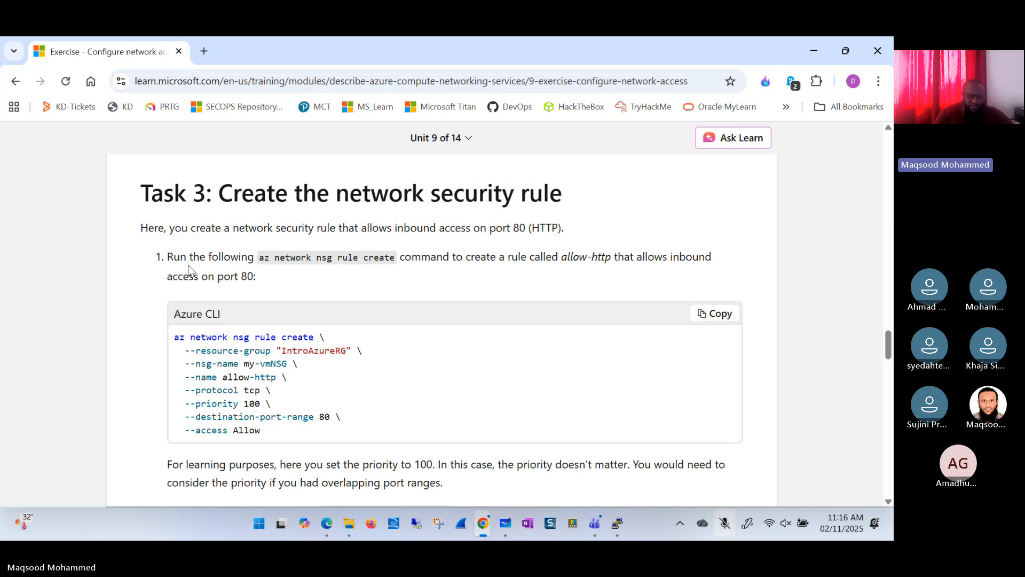
# - Examine the az network nsg rule create command's resource group, NSG name, rule name, priority, destination port and access parameters
pyautogui.click(719, 316)
pyautogui.moveTo(186, 354); pyautogui.dragTo(363, 352)
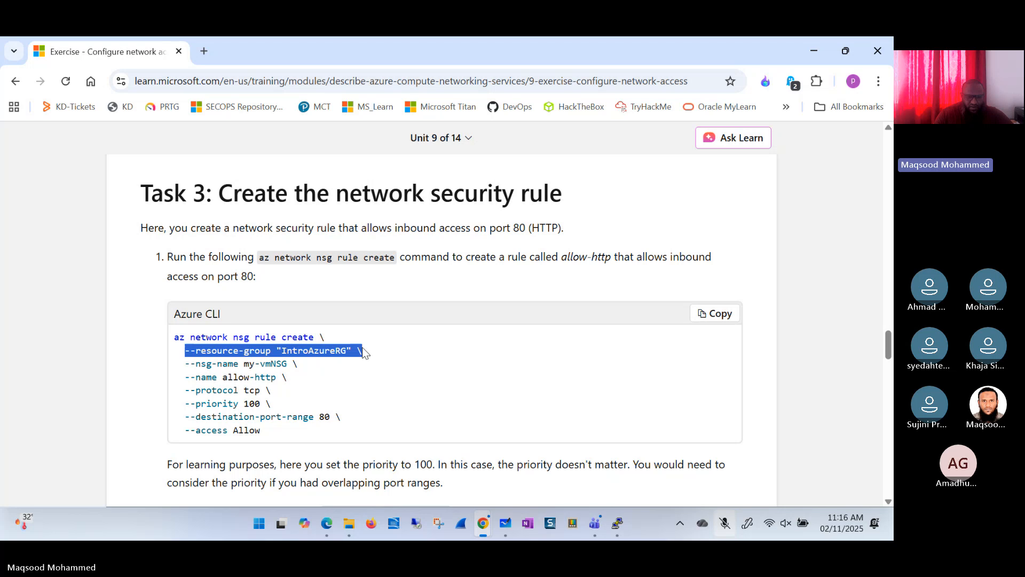
pyautogui.moveTo(241, 364); pyautogui.dragTo(299, 364)
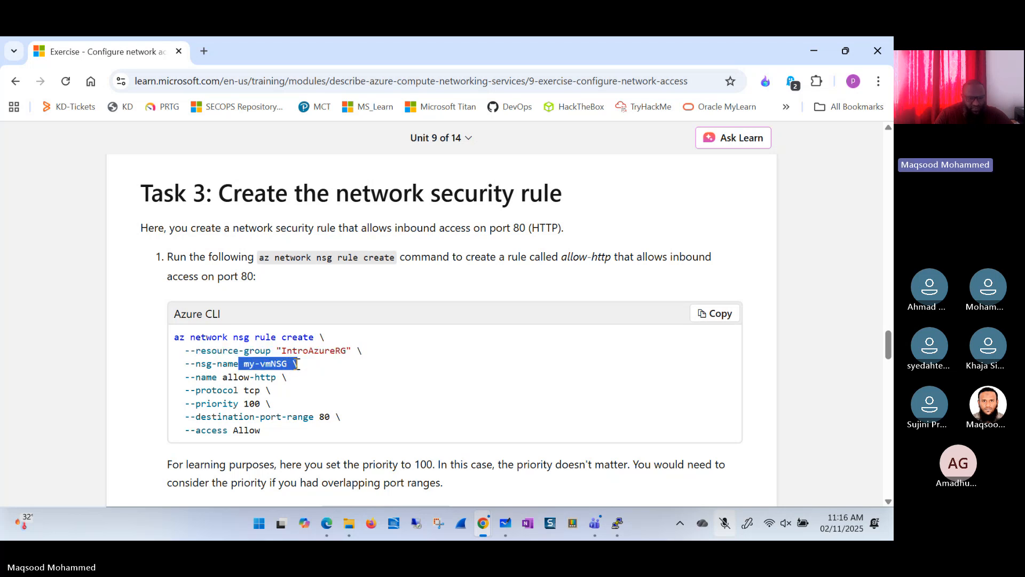
pyautogui.moveTo(222, 377); pyautogui.dragTo(260, 401)
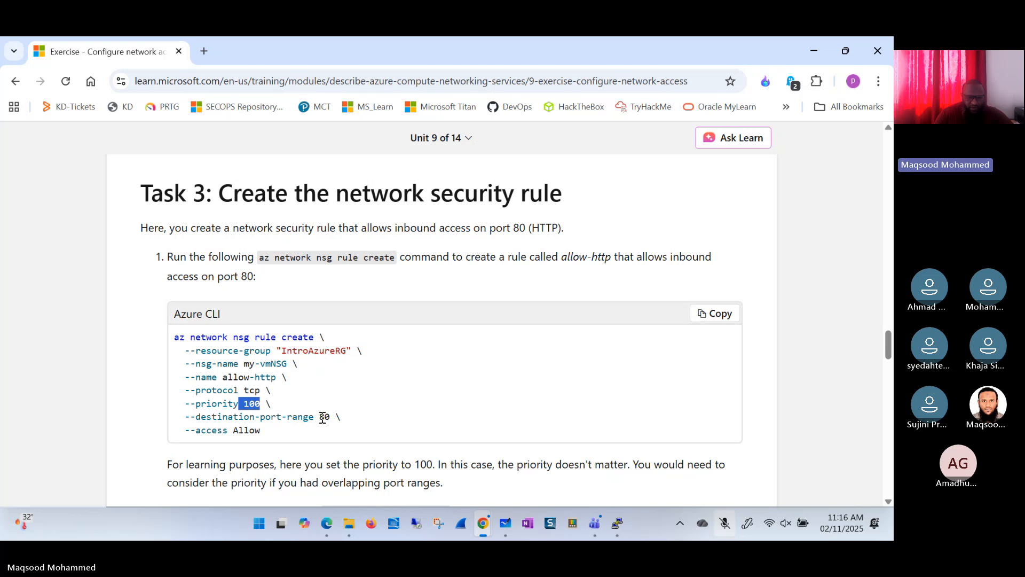
pyautogui.moveTo(319, 417); pyautogui.dragTo(331, 418)
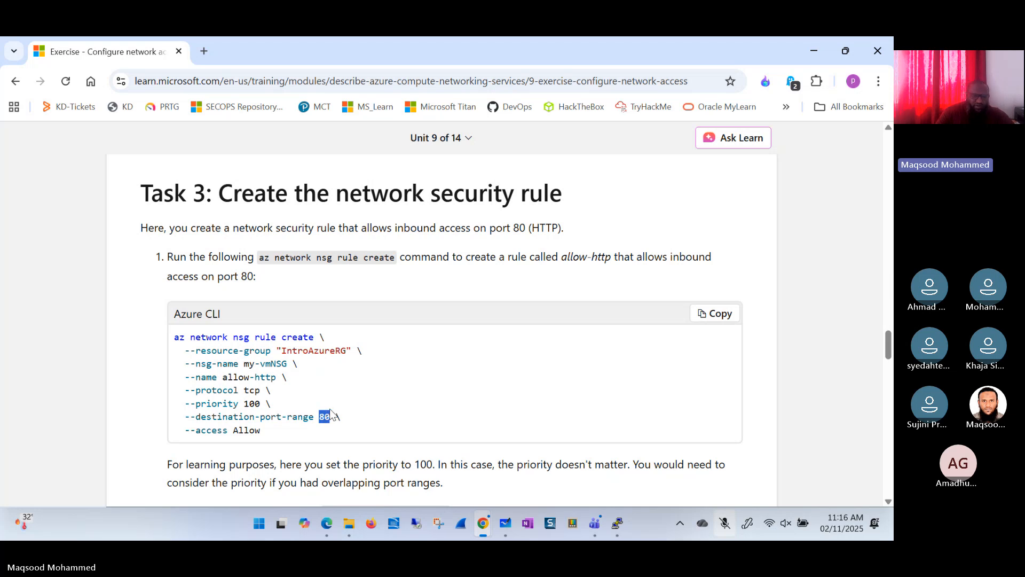
pyautogui.doubleClick(241, 431)
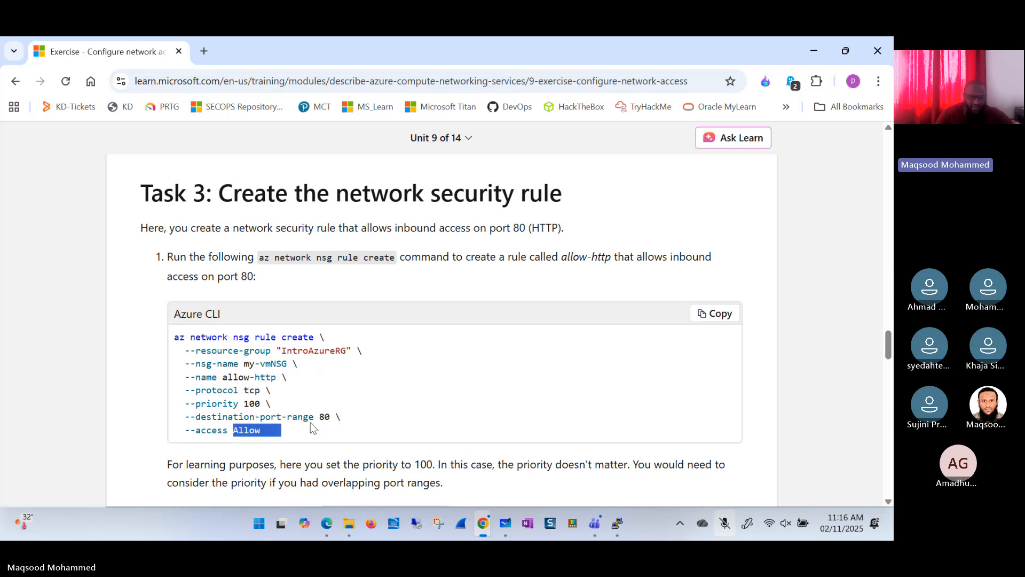
# - Copy the Task 3 az network nsg rule create command and run it in the portal's Cloud Shell to create the allow-http rule
pyautogui.click(726, 316)
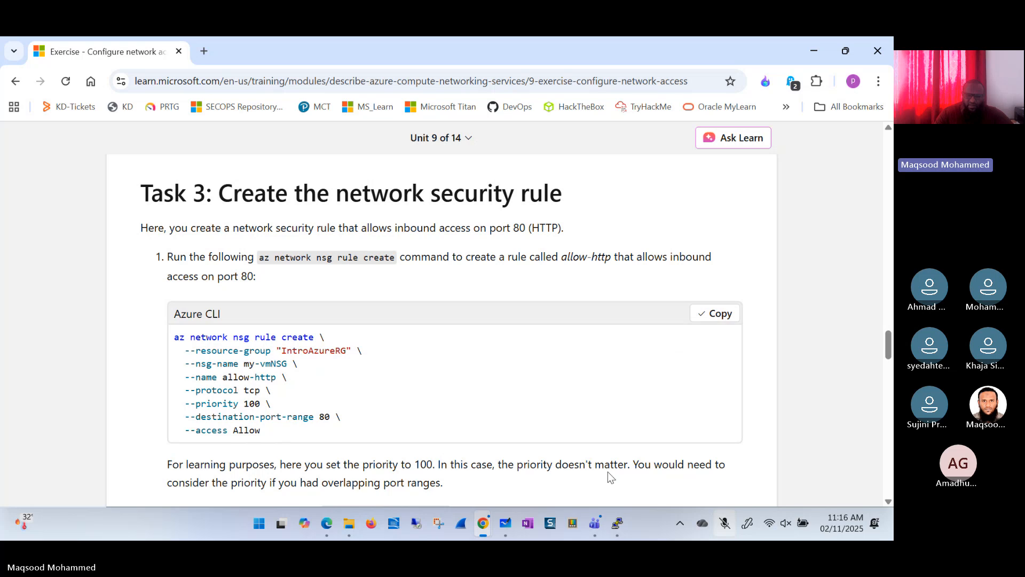
pyautogui.hotkey('alt', 'Tab')
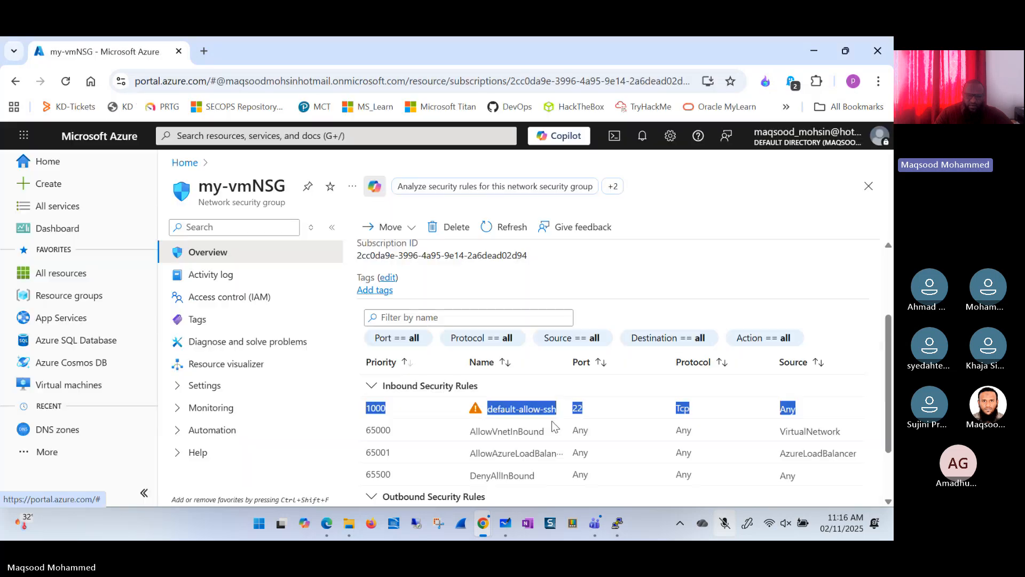
pyautogui.click(614, 136)
pyautogui.rightClick(410, 282)
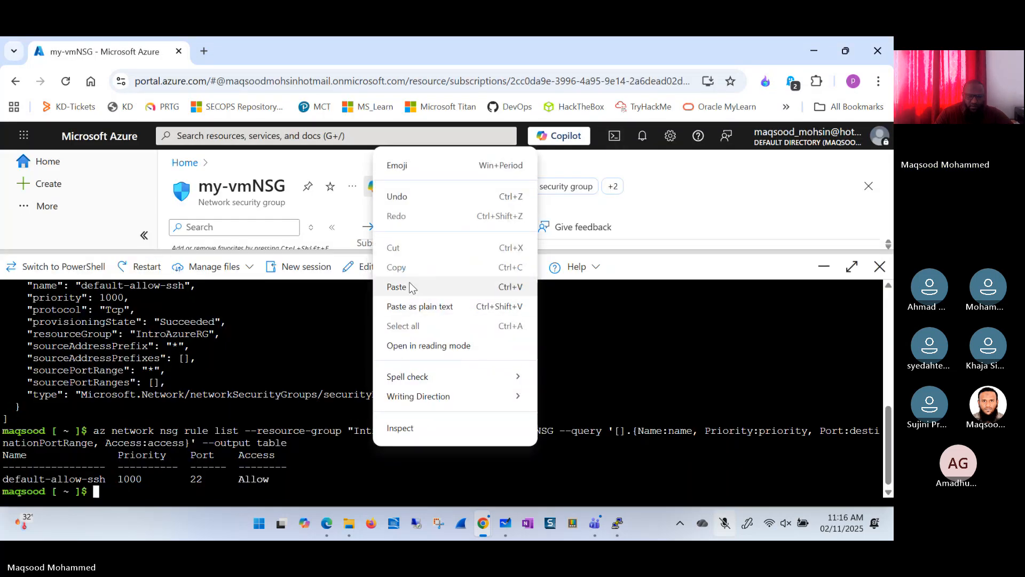
pyautogui.click(410, 282)
pyautogui.press('Return')
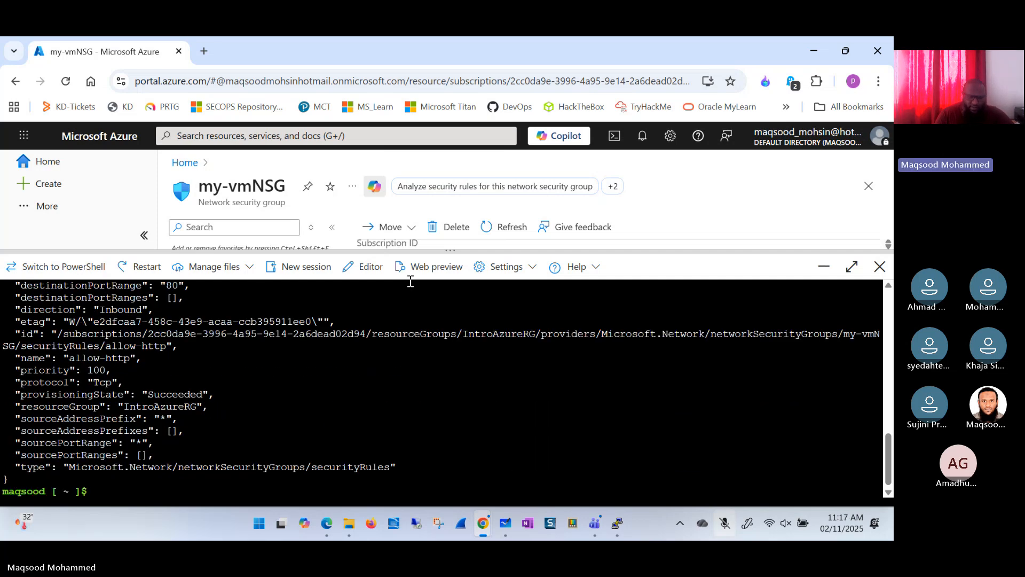
# - Rerun the earlier az network nsg rule list query with table output and highlight the allow-http rule's port
pyautogui.press('Up')
pyautogui.press('Up')
pyautogui.press('Up')
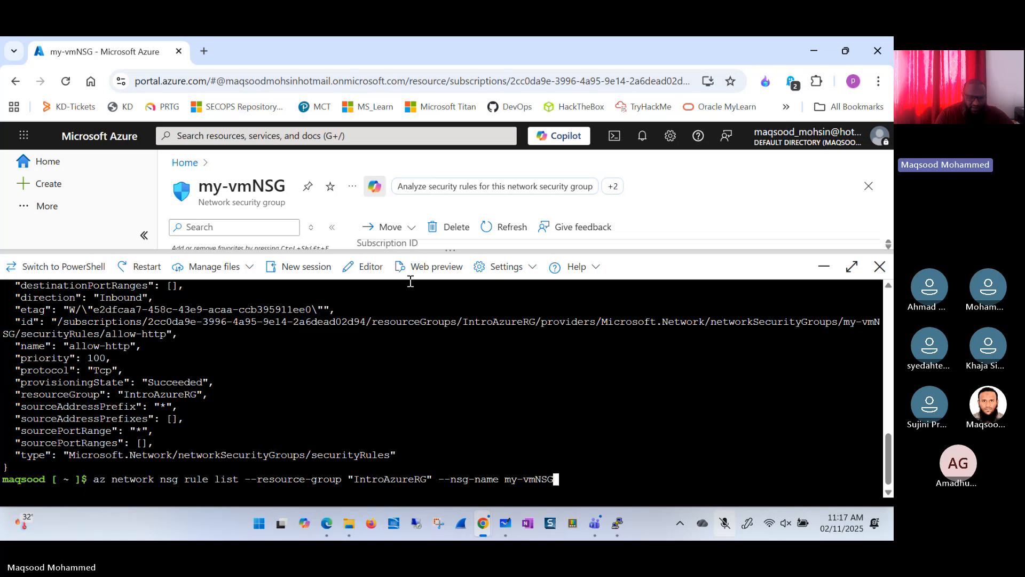
pyautogui.press('Down')
pyautogui.press('Return')
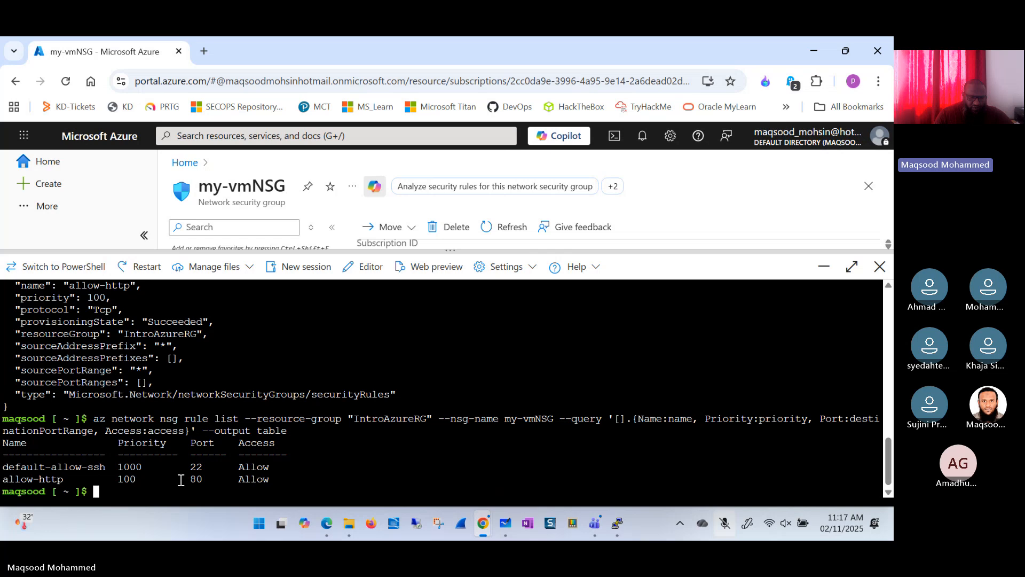
pyautogui.moveTo(189, 479); pyautogui.dragTo(203, 479)
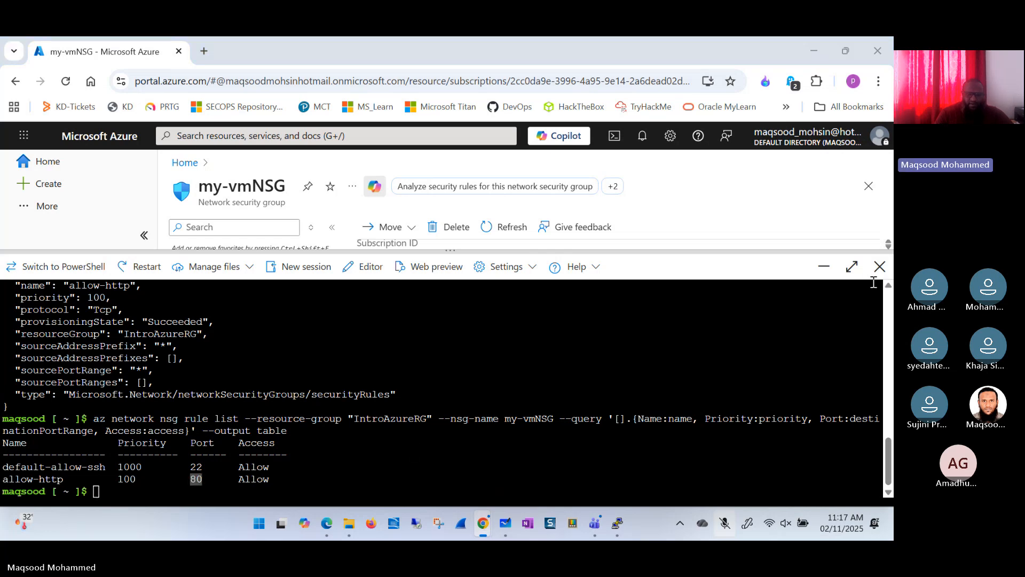
pyautogui.hotkey('alt', 'Tab')
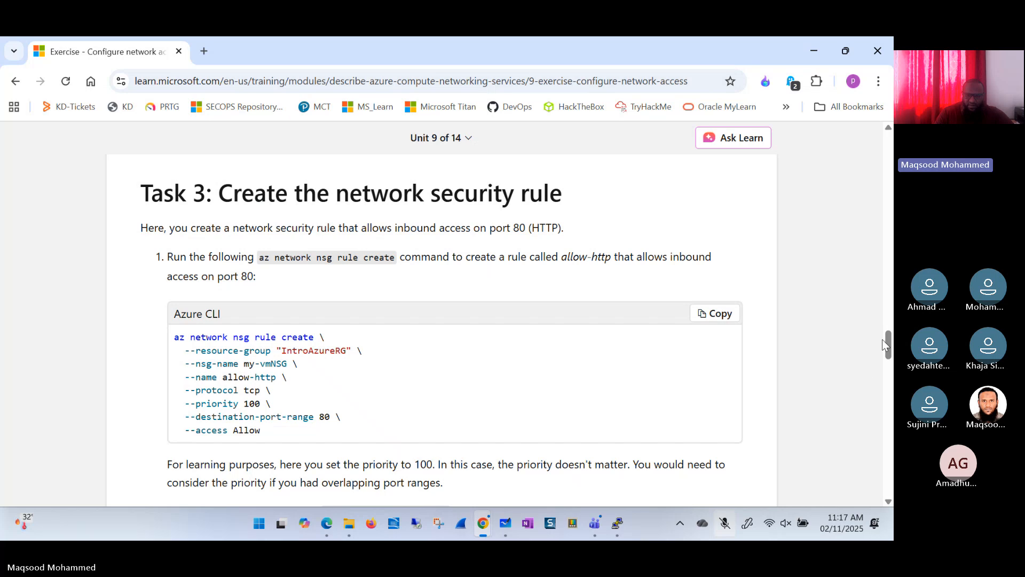
pyautogui.moveTo(888, 345); pyautogui.dragTo(889, 363)
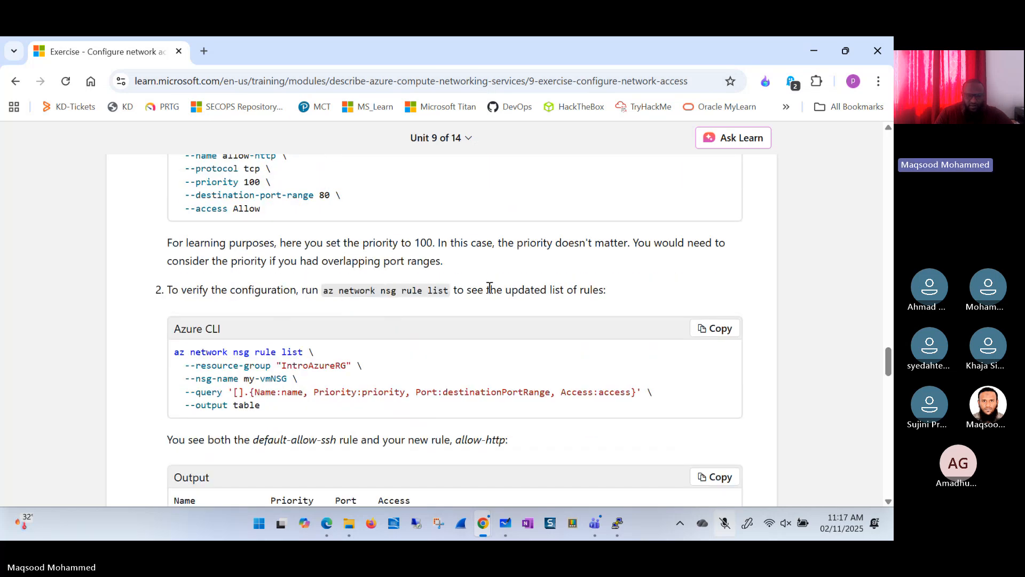
pyautogui.moveTo(888, 367); pyautogui.dragTo(890, 397)
pyautogui.tripleClick(267, 316)
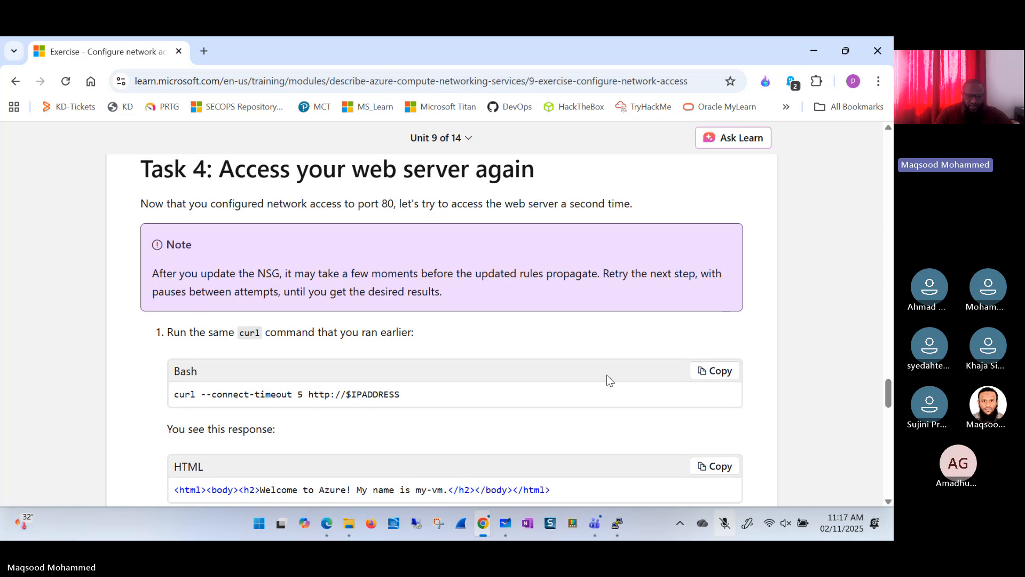
pyautogui.tripleClick(243, 394)
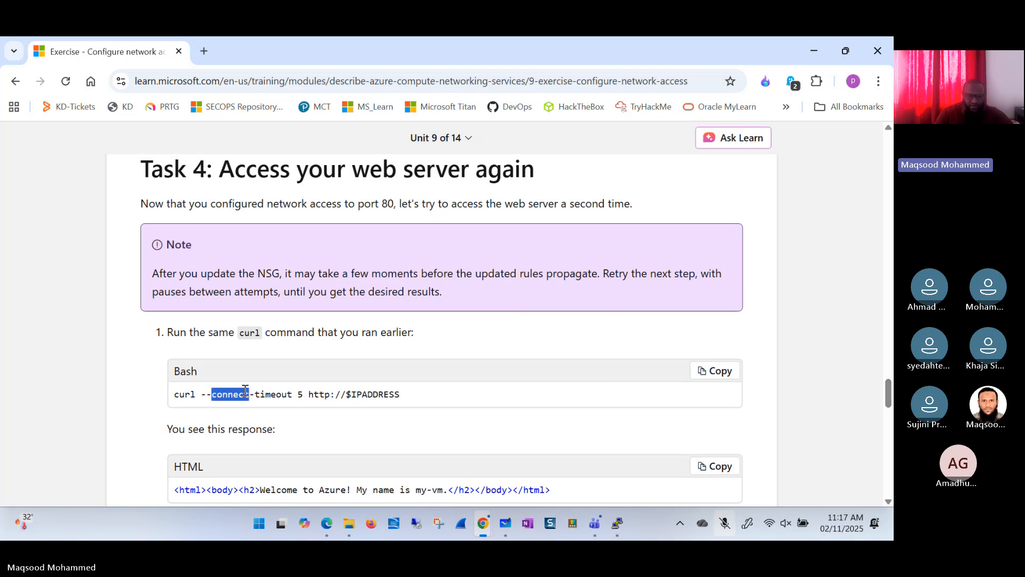
pyautogui.click(729, 378)
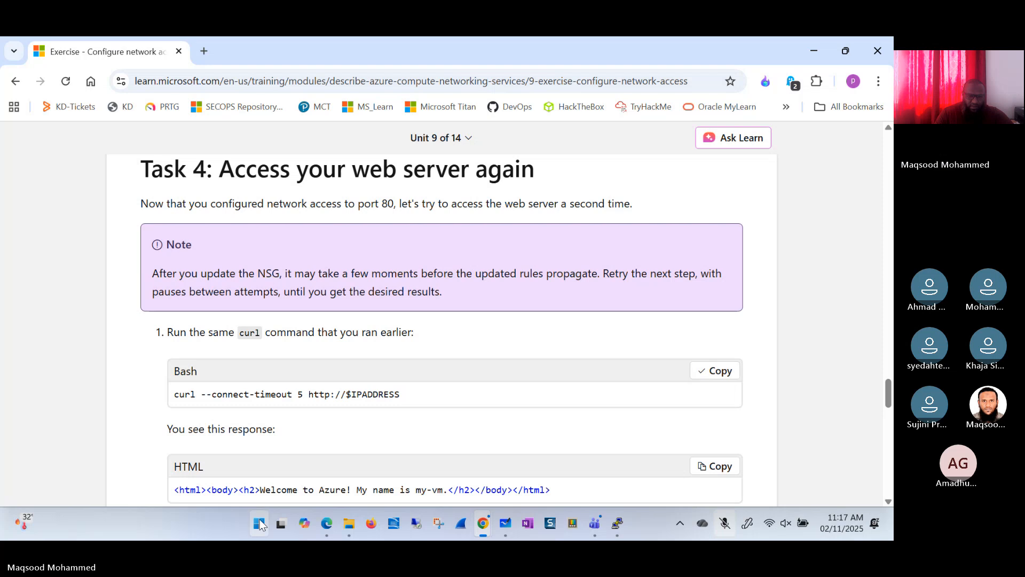
# - Open a Windows Command Prompt and paste the copied curl command at the prompt without running it
pyautogui.click(260, 524)
pyautogui.write('wordinwo')
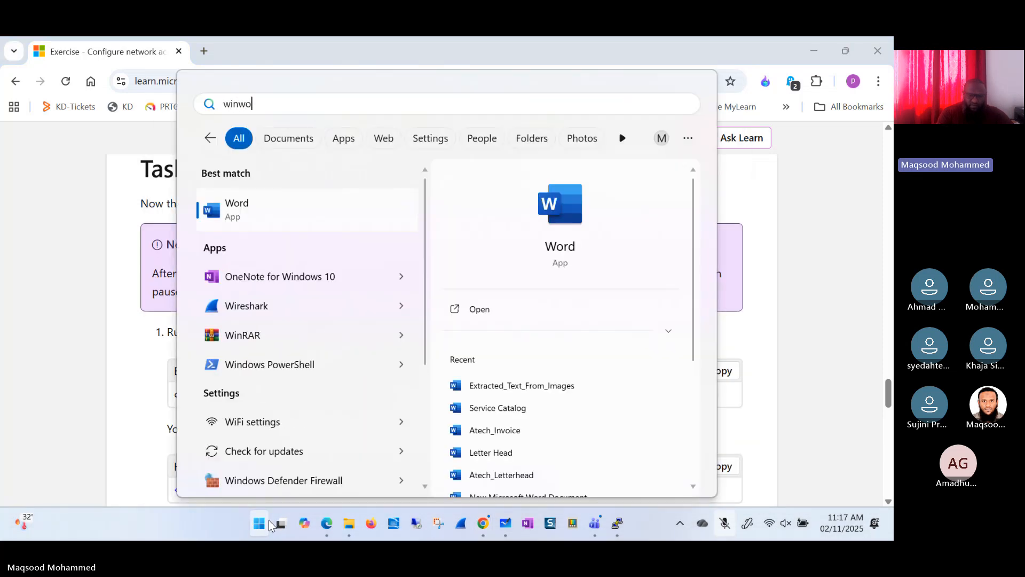
pyautogui.press('BackSpace')
pyautogui.press('BackSpace')
pyautogui.press('BackSpace')
pyautogui.press('BackSpace')
pyautogui.press('BackSpace')
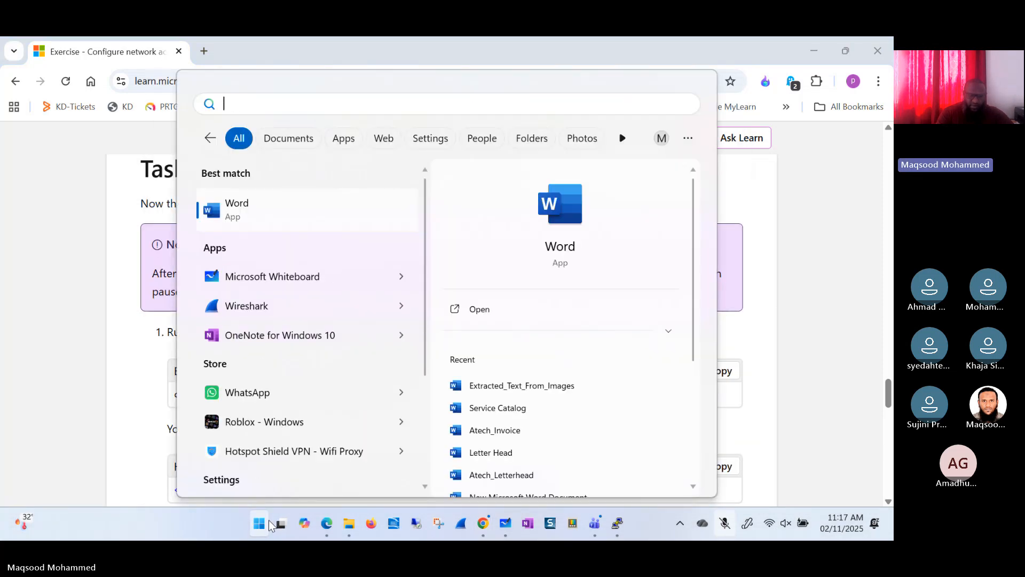
pyautogui.write('comm')
pyautogui.click(270, 524)
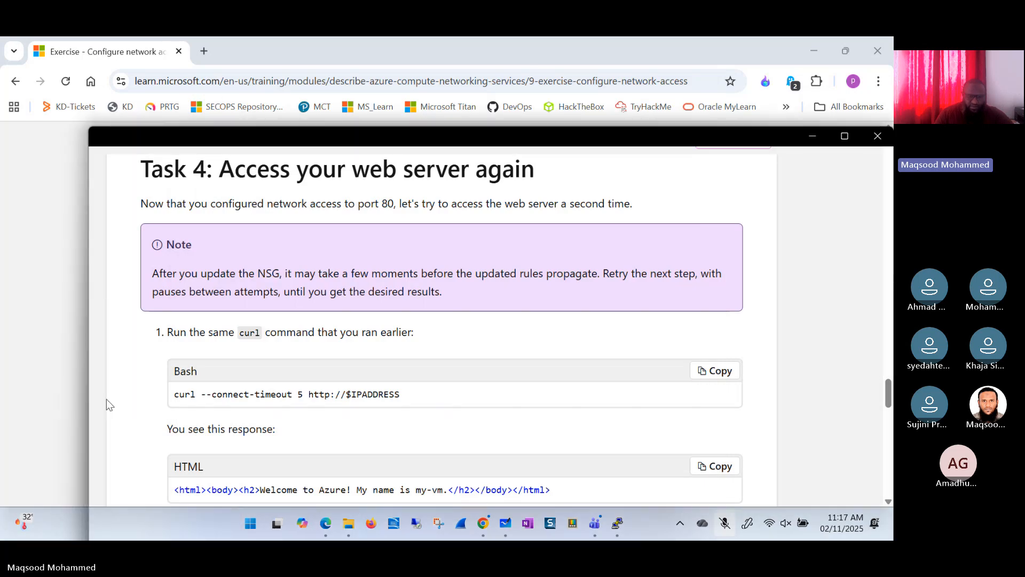
pyautogui.hotkey('ctrl', 'v')
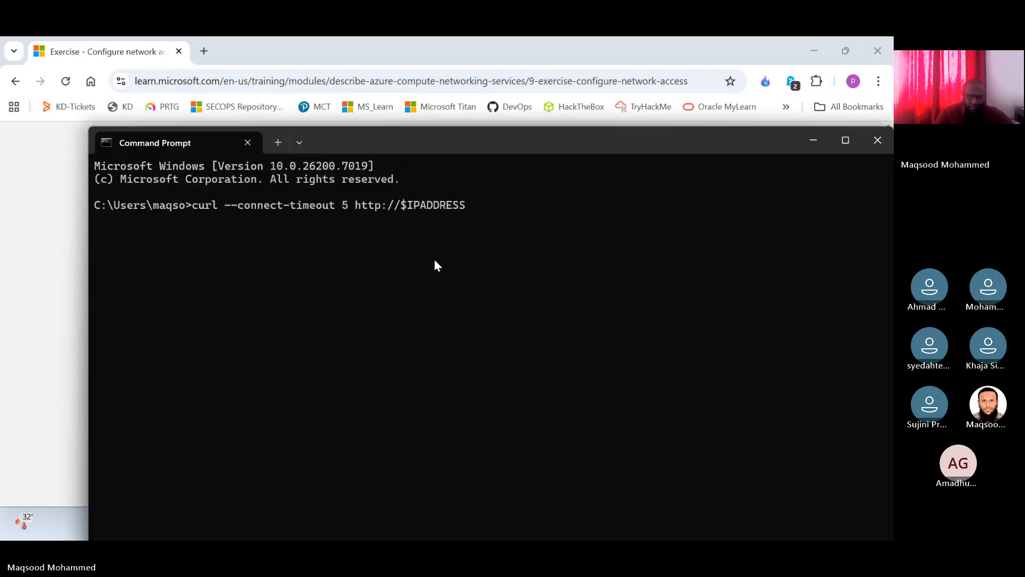
# - Switch to the Azure portal window showing my-vmNSG and minimize Cloud Shell
pyautogui.click(50, 302)
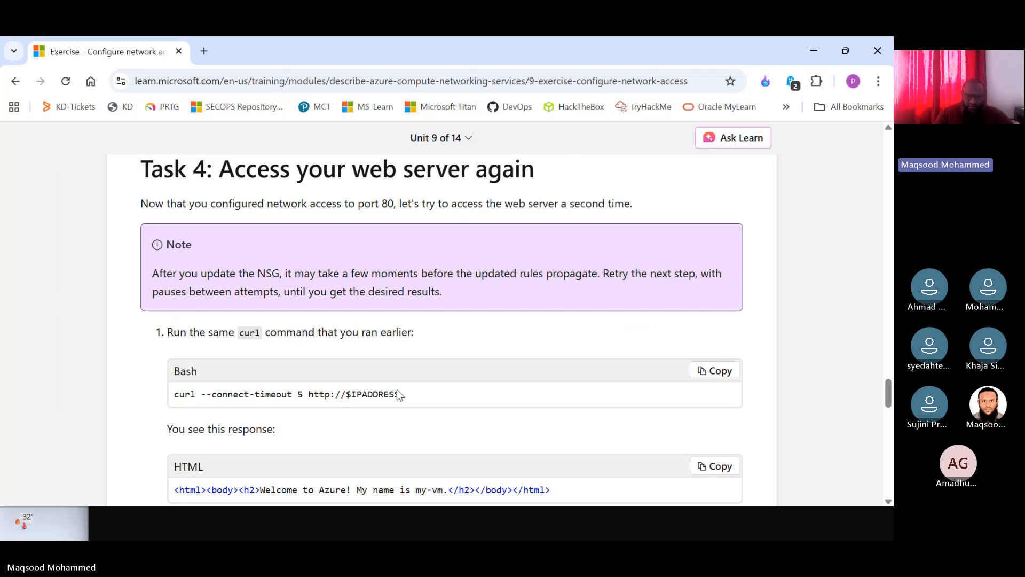
pyautogui.hotkey('alt', 'Tab')
pyautogui.hotkey('alt', 'Tab')
pyautogui.press('Tab')
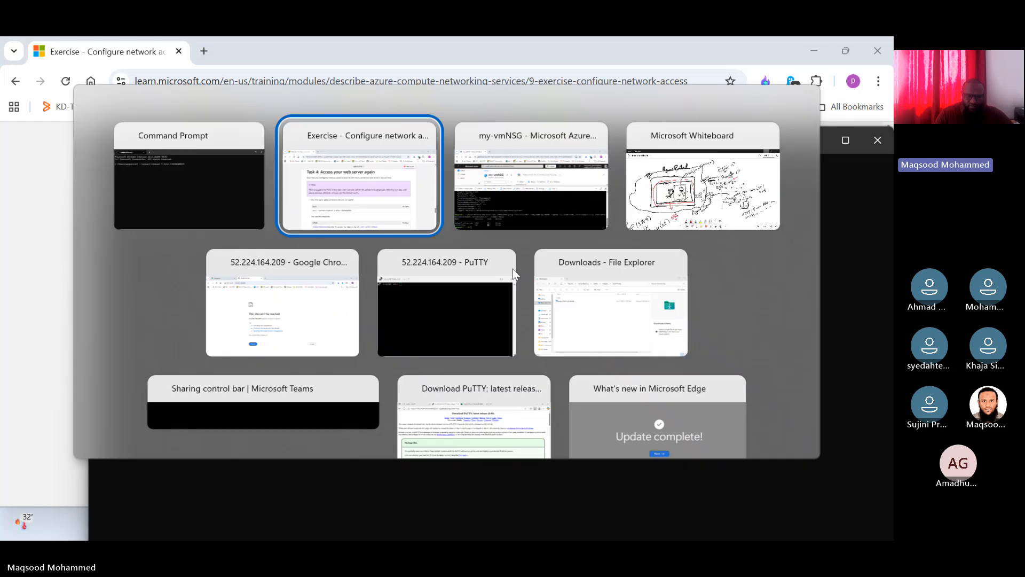
pyautogui.click(824, 266)
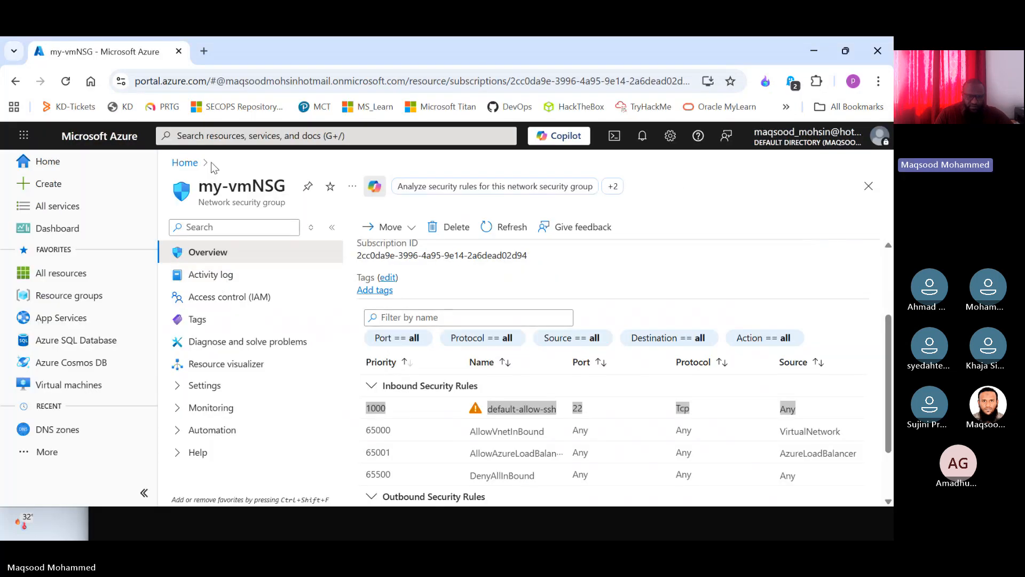
# - Open my-vm from the portal's virtual machines list and copy its primary NIC public IP address
pyautogui.click(185, 163)
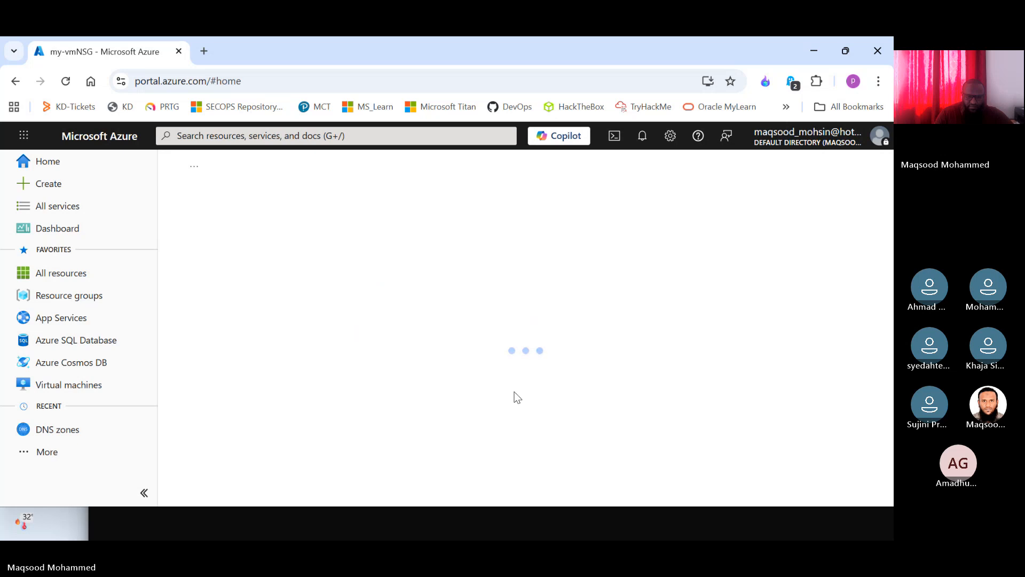
pyautogui.click(66, 385)
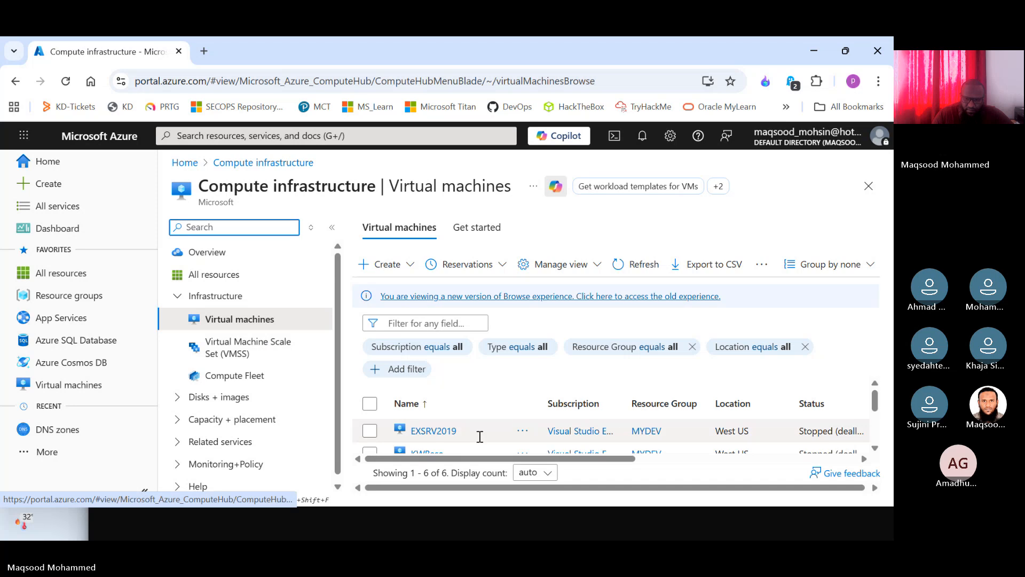
pyautogui.scroll(-1, 876, 419)
pyautogui.scroll(-2, 876, 419)
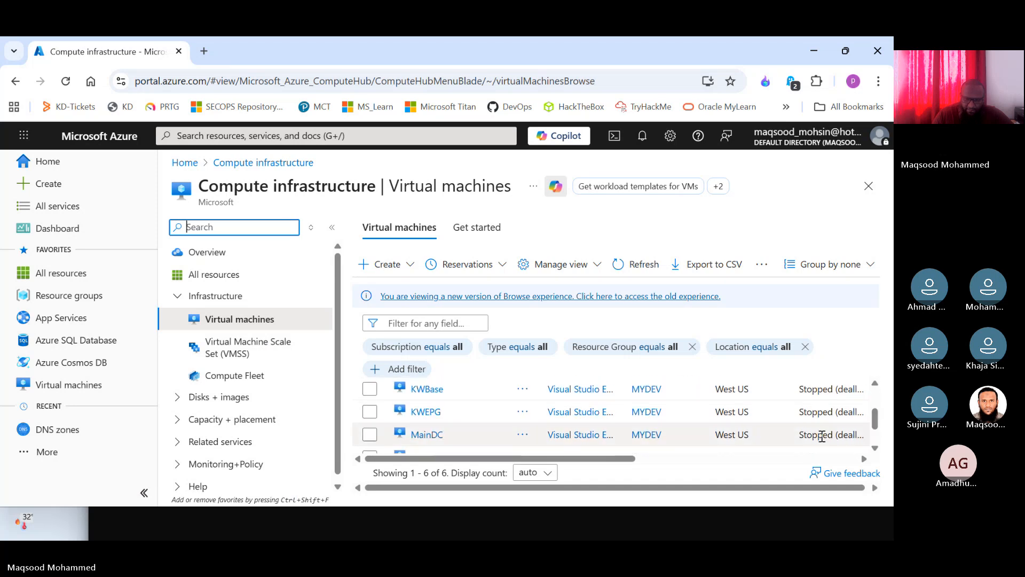
pyautogui.scroll(-1, 878, 431)
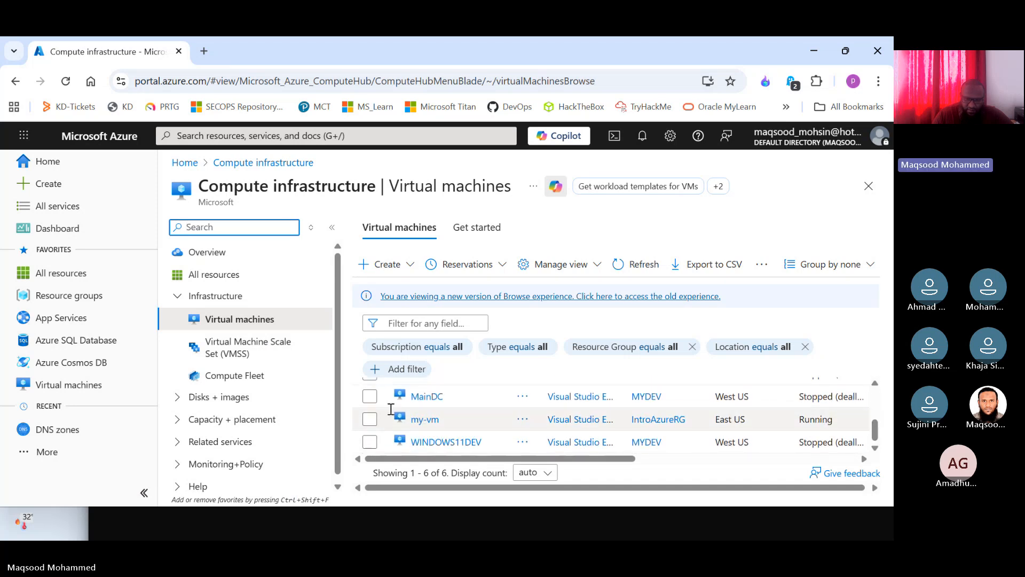
pyautogui.click(424, 420)
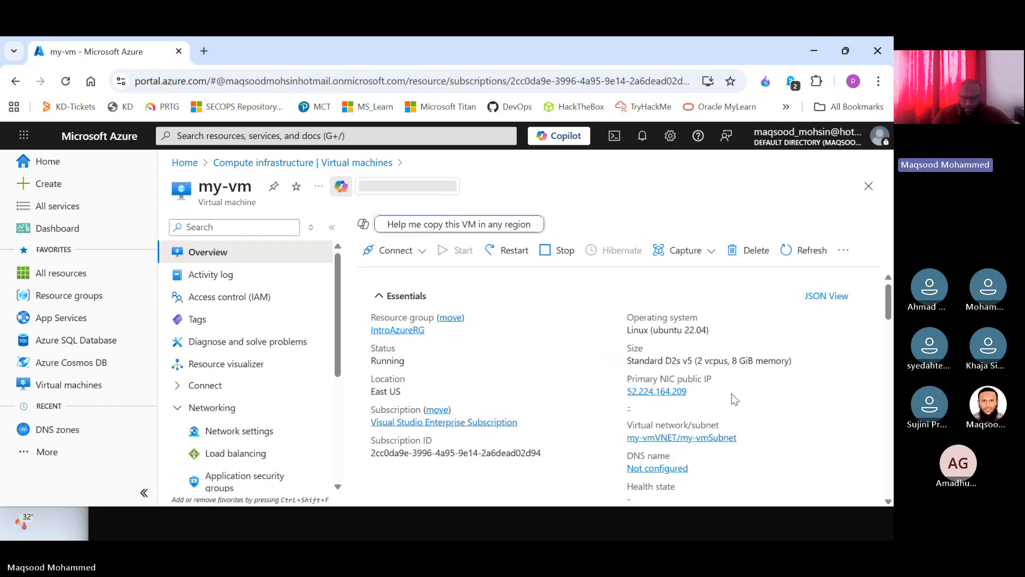
pyautogui.click(695, 392)
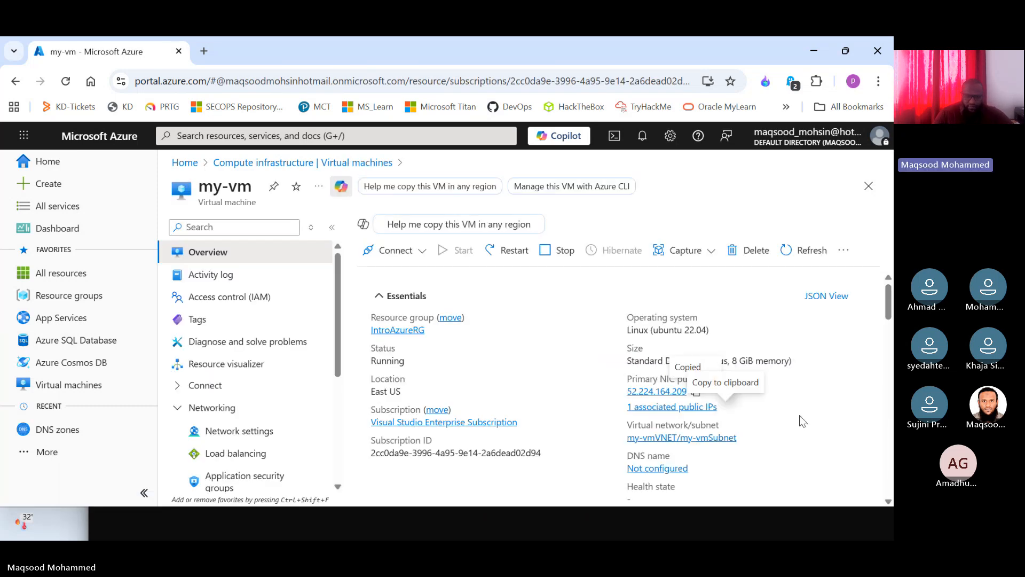
# - Switch to Command Prompt and try to replace $IPADDRESS in the curl command with the copied public IP address
pyautogui.hotkey('alt', 'Tab')
pyautogui.moveTo(470, 205); pyautogui.dragTo(402, 205)
pyautogui.click(402, 205)
pyautogui.press('BackSpace')
pyautogui.press('BackSpace')
pyautogui.press('BackSpace')
pyautogui.press('BackSpace')
pyautogui.press('BackSpace')
pyautogui.press('BackSpace')
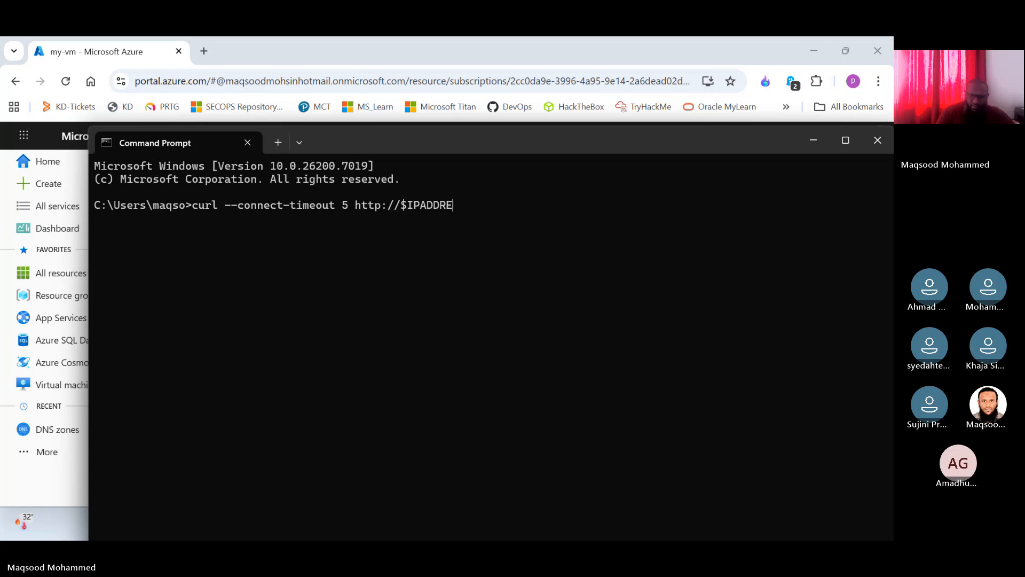
pyautogui.press('BackSpace')
pyautogui.press('BackSpace')
pyautogui.press('BackSpace')
pyautogui.hotkey('ctrl', 'v')
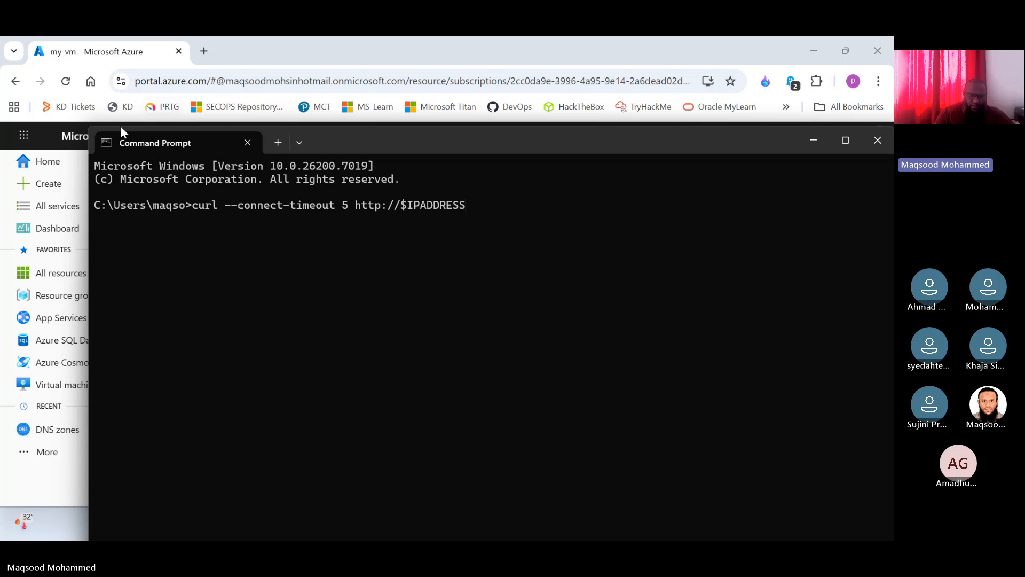
pyautogui.rightClick(112, 146)
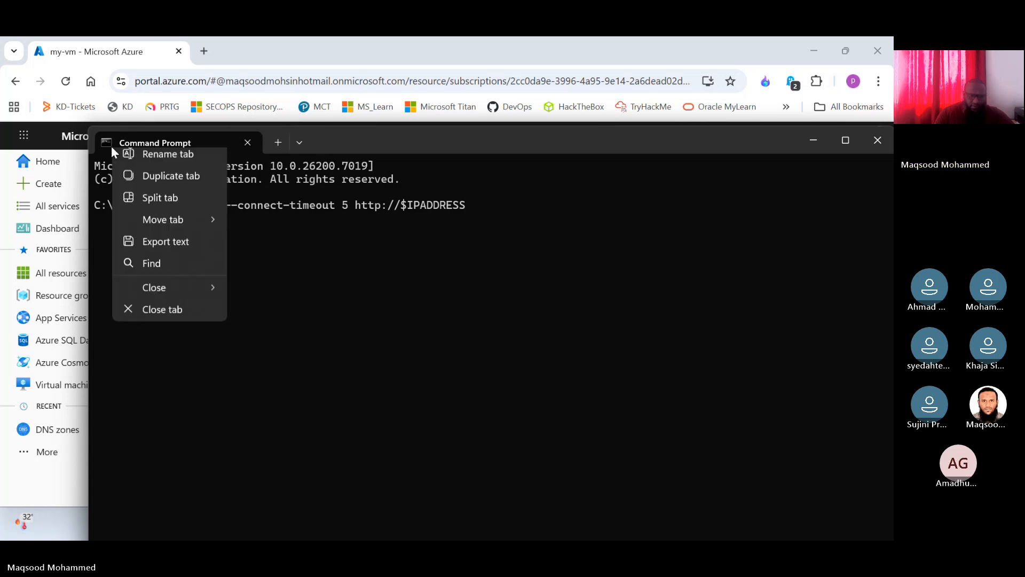
pyautogui.click(451, 356)
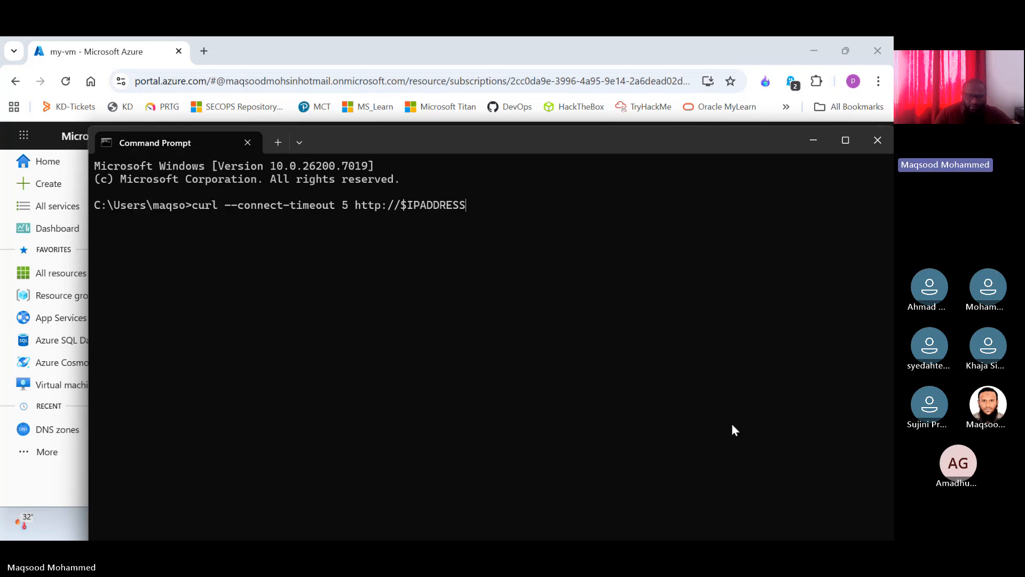
# - Remove the $IPADDRESS placeholder from the curl command and copy my-vm's public IP address from the Azure portal
pyautogui.press('BackSpace')
pyautogui.press('BackSpace')
pyautogui.press('BackSpace')
pyautogui.press('BackSpace')
pyautogui.press('BackSpace')
pyautogui.press('BackSpace')
pyautogui.press('BackSpace')
pyautogui.press('BackSpace')
pyautogui.press('BackSpace')
pyautogui.press('BackSpace')
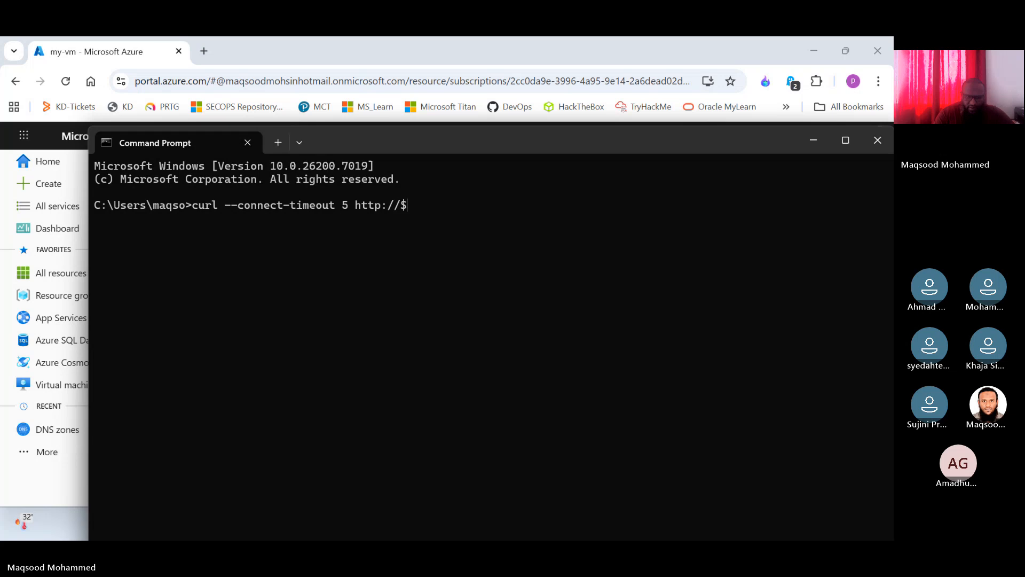
pyautogui.hotkey('alt', 'Tab')
pyautogui.click(695, 391)
pyautogui.hotkey('alt', 'Tab')
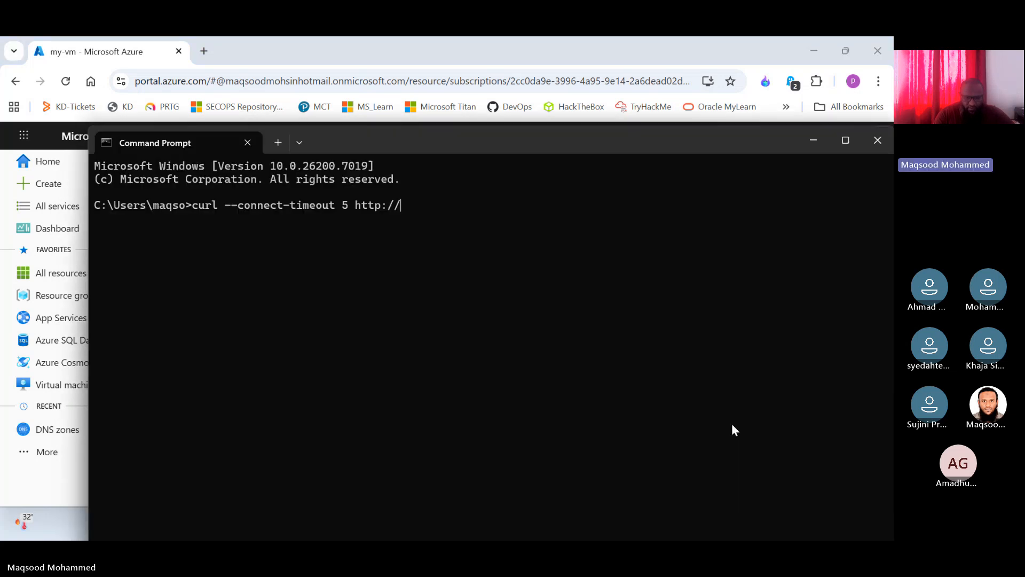
# - Complete the curl command with the VM's public IP 52.224.164.209 and run it
pyautogui.write('52')
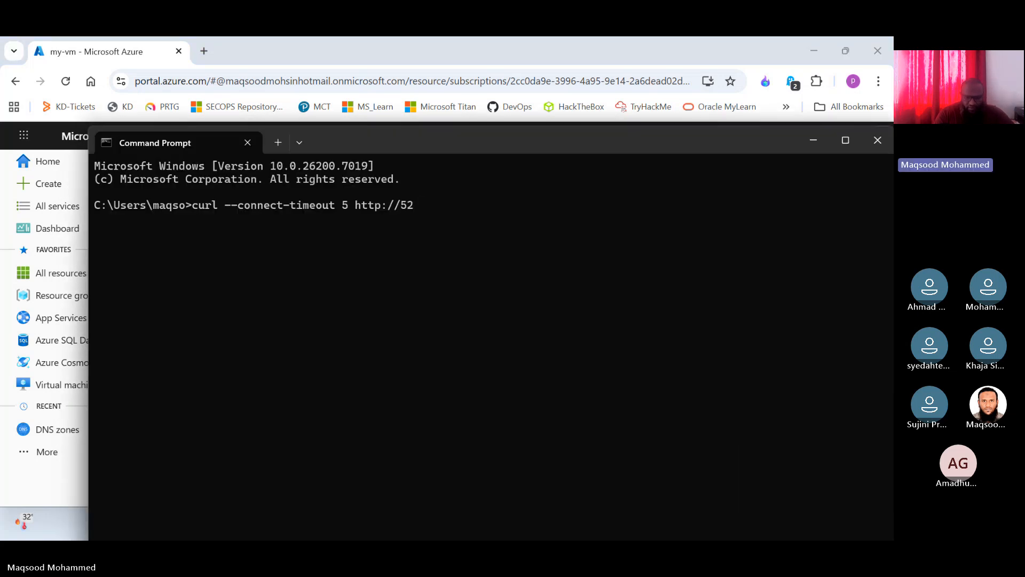
pyautogui.write('.224.')
pyautogui.hotkey('alt', 'Tab')
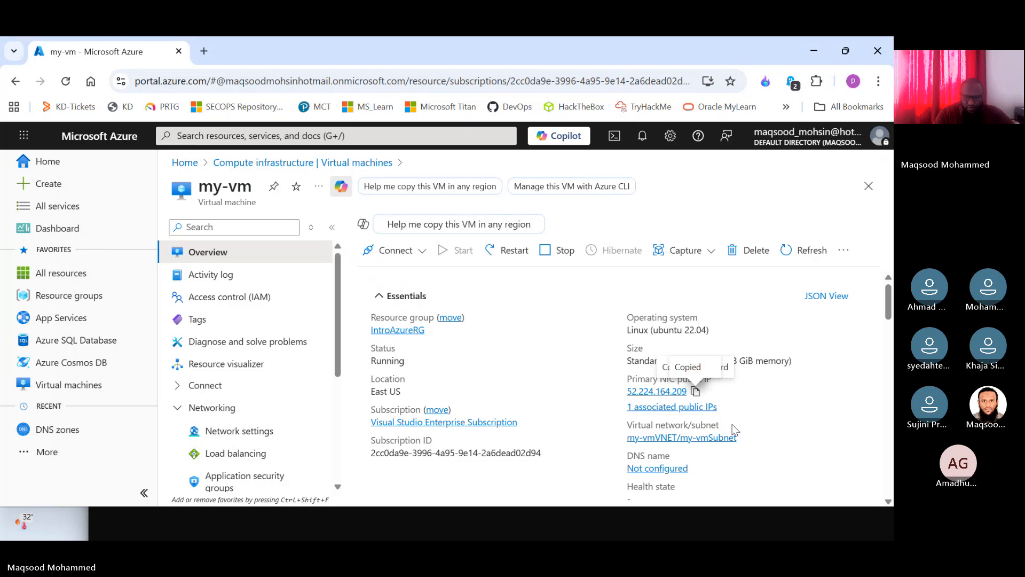
pyautogui.hotkey('alt', 'Tab')
pyautogui.write('1')
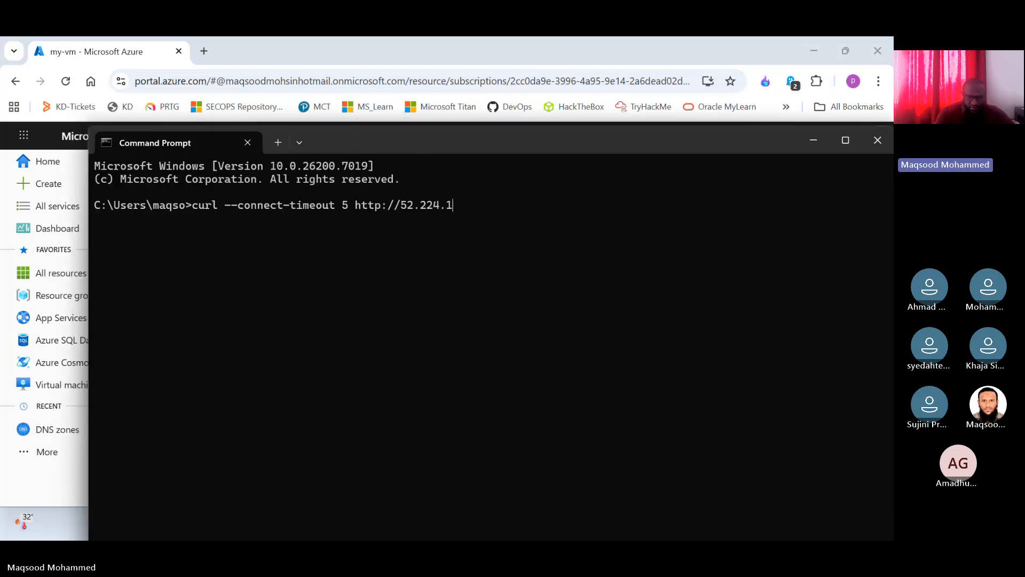
pyautogui.write('64.')
pyautogui.hotkey('alt', 'Tab')
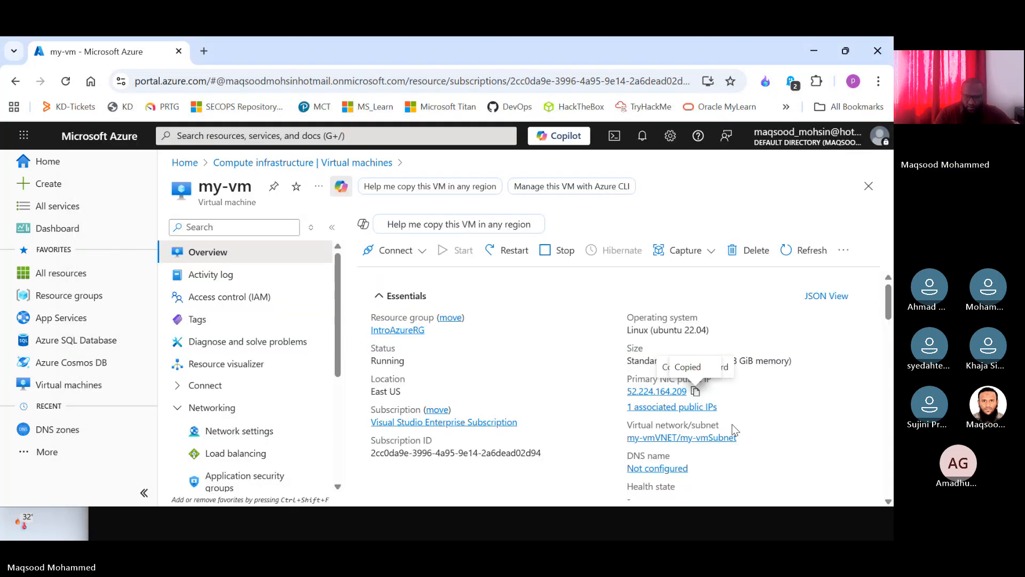
pyautogui.hotkey('alt', 'Tab')
pyautogui.write('209')
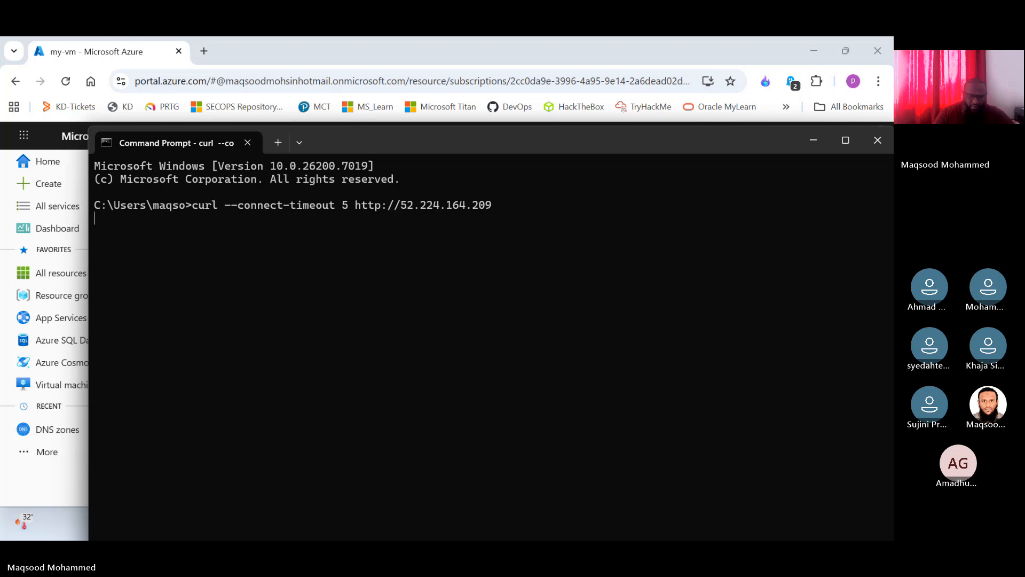
pyautogui.press('Return')
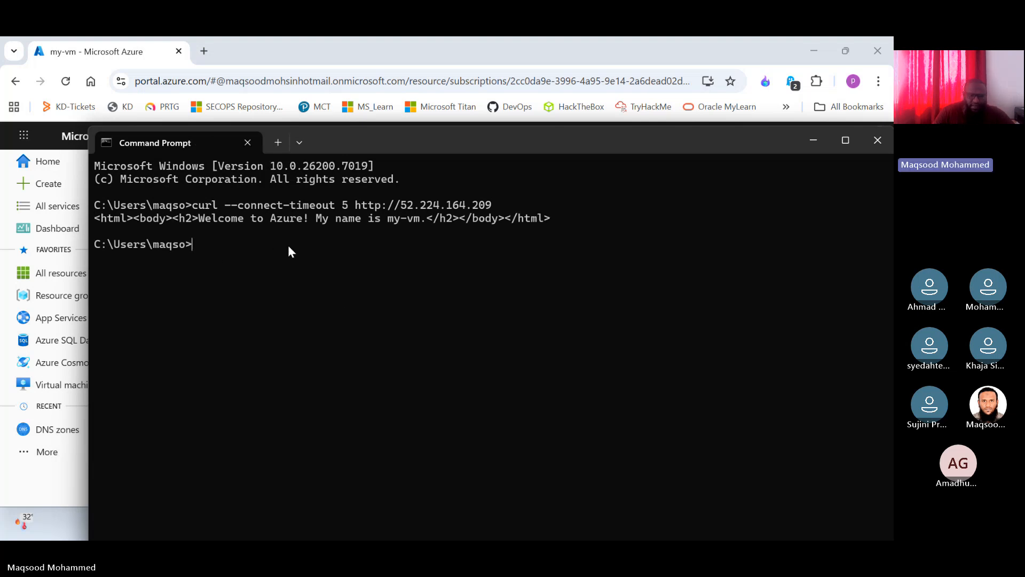
# - Highlight the curl command name and the HTML response in the terminal output for review
pyautogui.moveTo(192, 206); pyautogui.dragTo(219, 209)
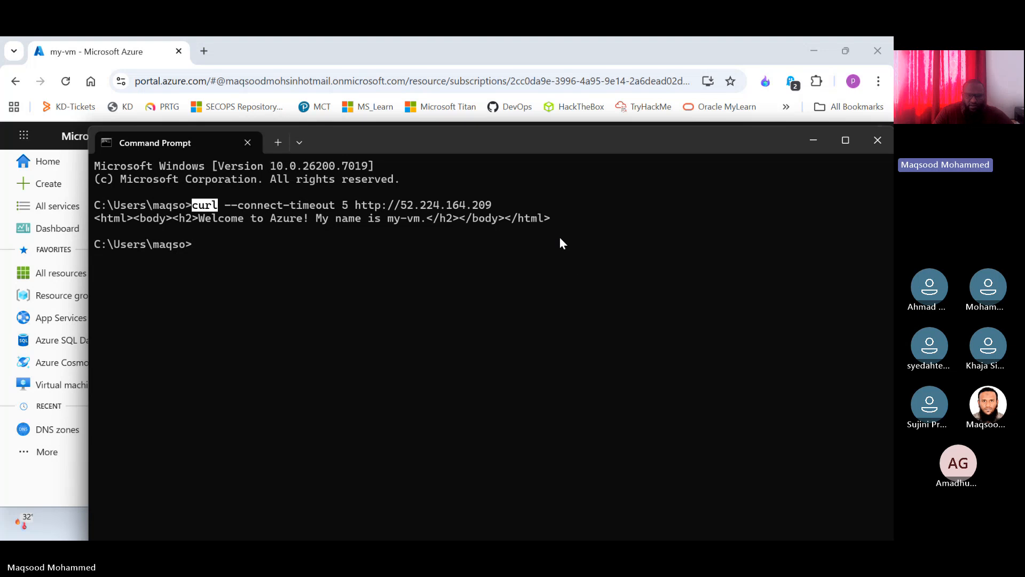
pyautogui.moveTo(97, 217); pyautogui.dragTo(550, 219)
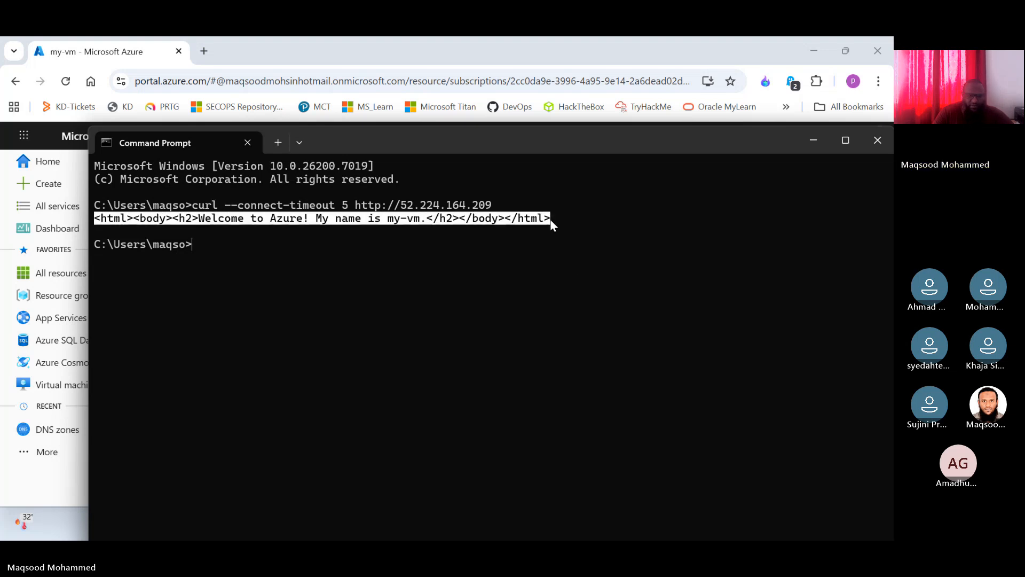
pyautogui.click(462, 207)
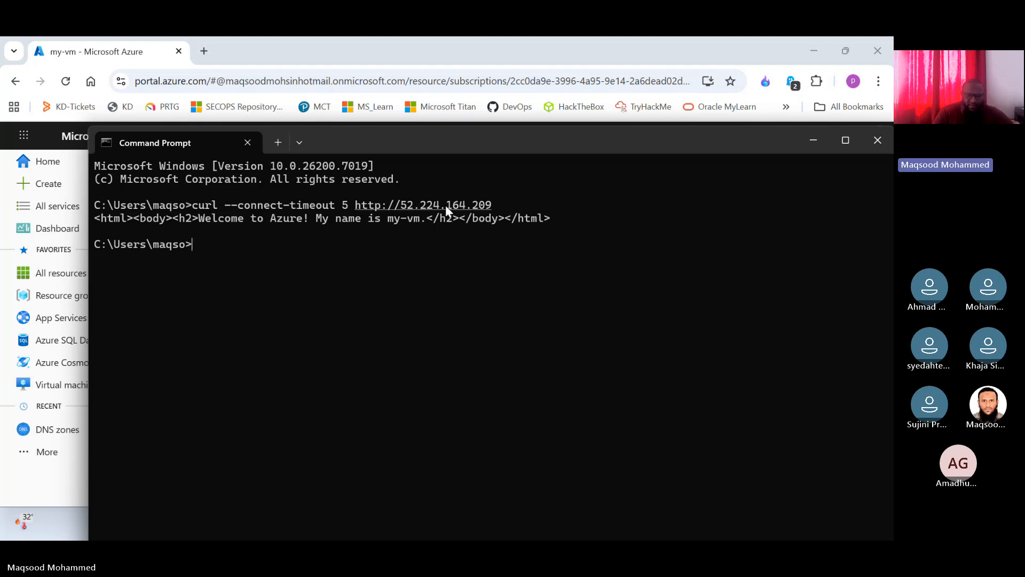
# - Copy the web server's URL from the executed command and open 52.224.164.209 in a new browser tab
pyautogui.moveTo(516, 206); pyautogui.dragTo(362, 206)
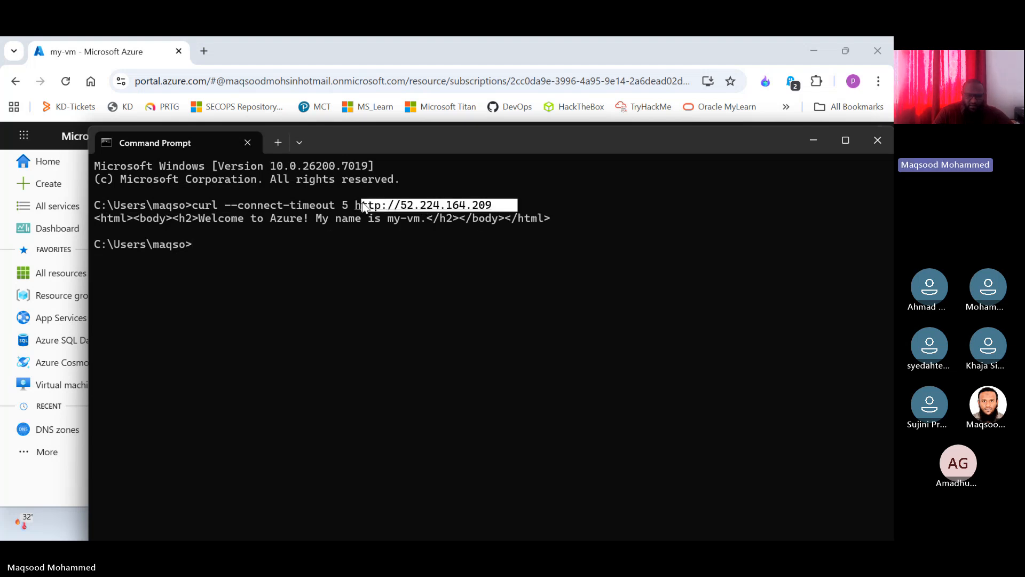
pyautogui.rightClick(374, 210)
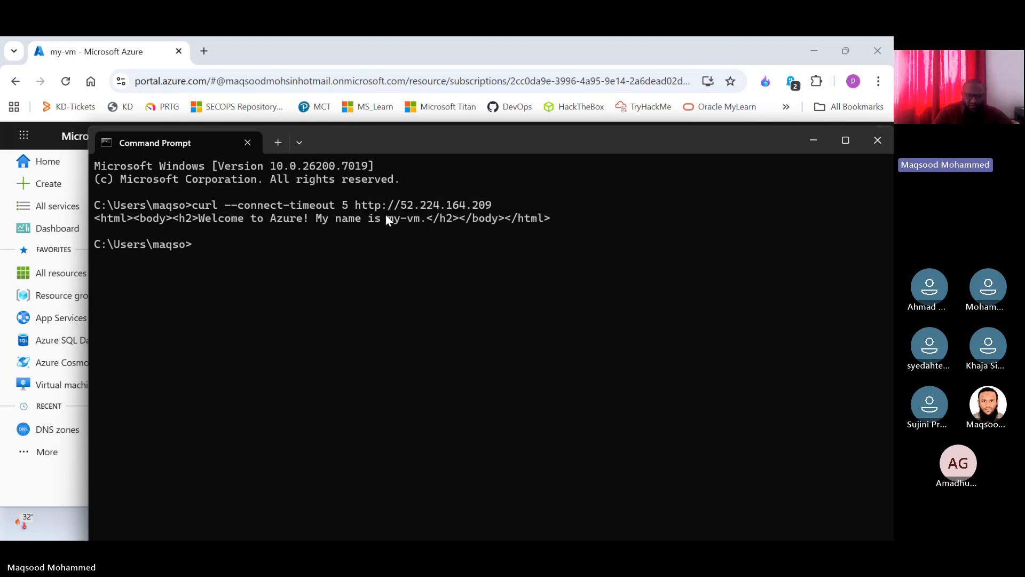
pyautogui.click(204, 51)
pyautogui.rightClick(244, 81)
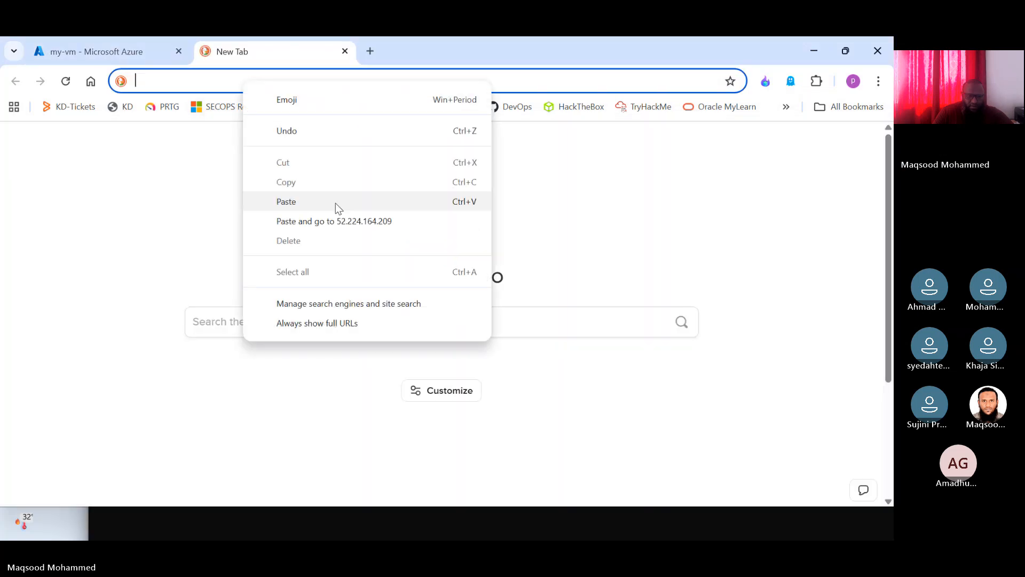
pyautogui.click(347, 221)
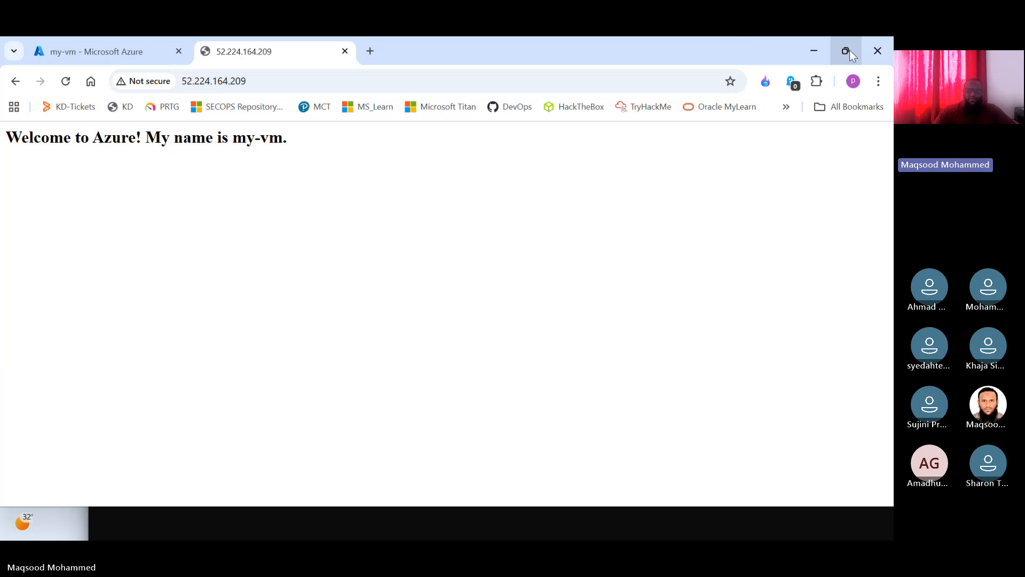
# - Minimize the browser window showing the web server page and close the Command Prompt
pyautogui.click(809, 59)
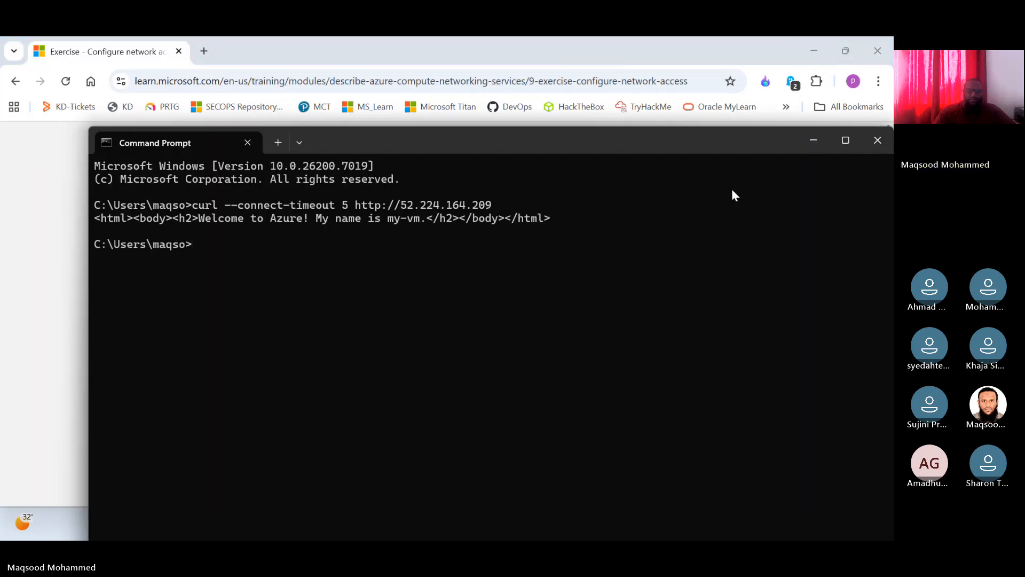
pyautogui.moveTo(713, 142); pyautogui.dragTo(646, 126)
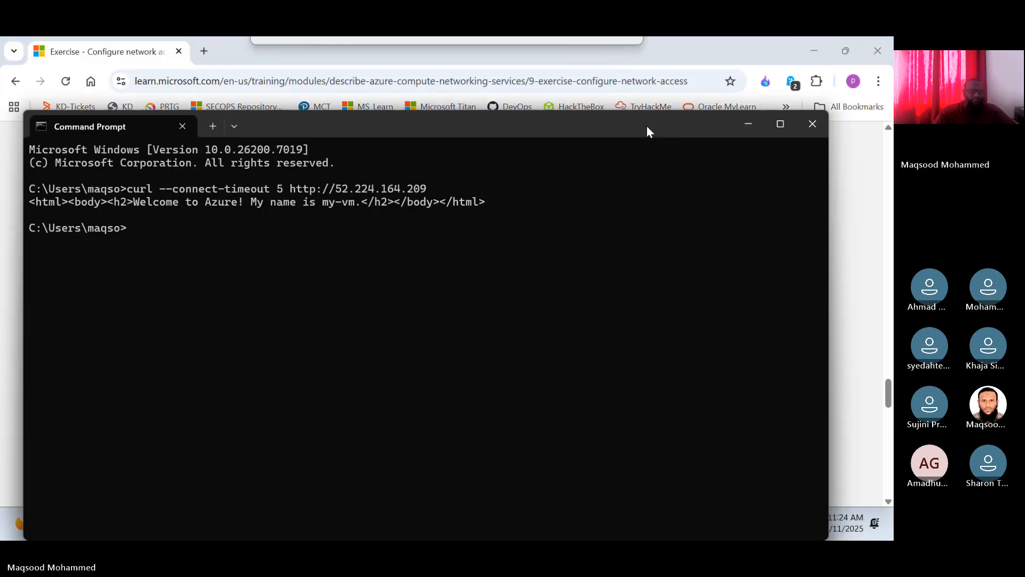
pyautogui.click(812, 125)
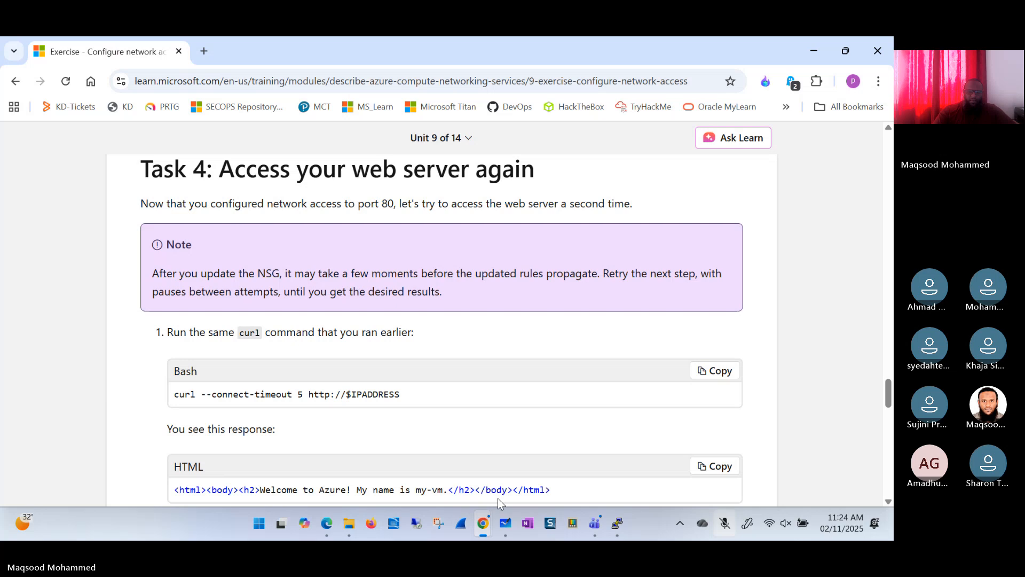
# - Switch to Microsoft Whiteboard and write a double-underlined "NSG" in red below the Azure diagram, followed by an arrow pointing away from it
pyautogui.click(505, 524)
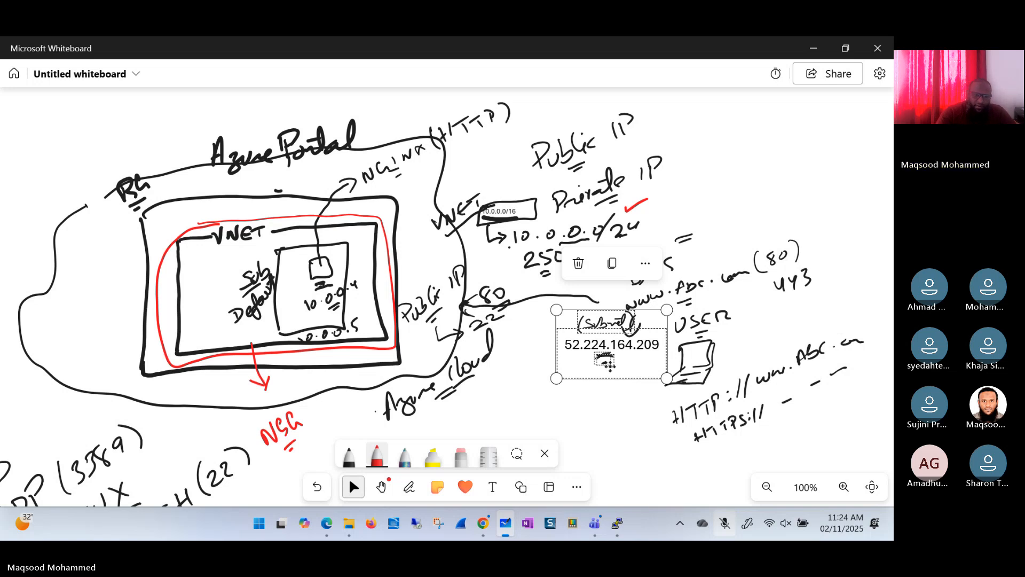
pyautogui.scroll(-5, 476, 298)
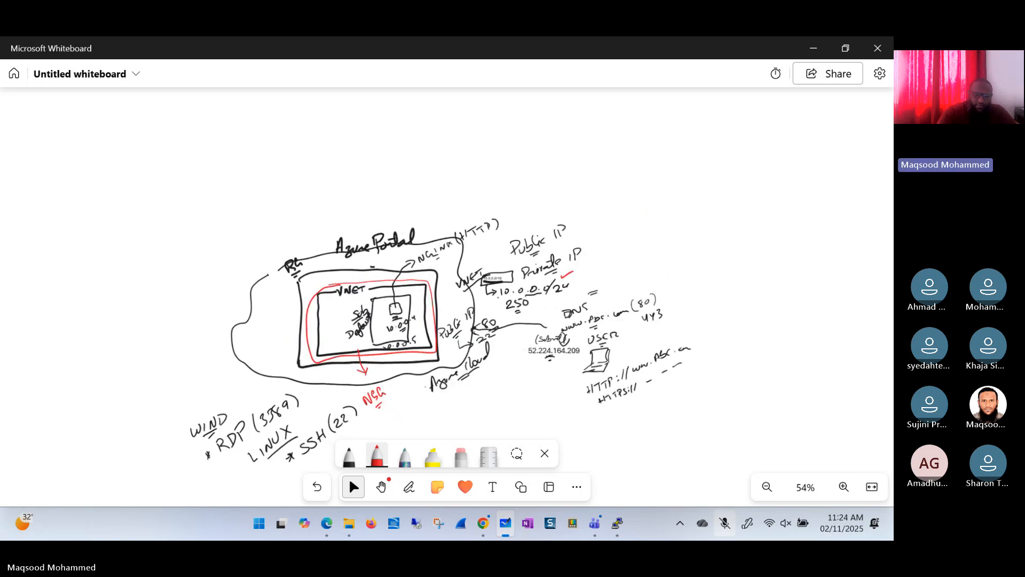
pyautogui.moveTo(449, 342); pyautogui.dragTo(461, 211)
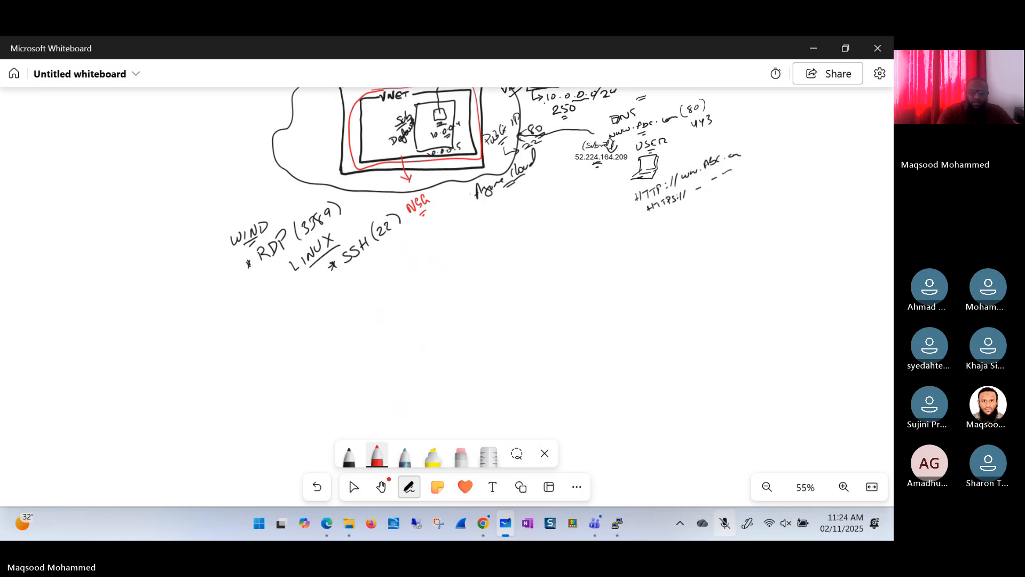
pyautogui.click(381, 486)
pyautogui.moveTo(579, 279)
pyautogui.mouseDown()
pyautogui.moveTo(509, 316)
pyautogui.moveTo(478, 368)
pyautogui.moveTo(487, 374)
pyautogui.mouseUp()
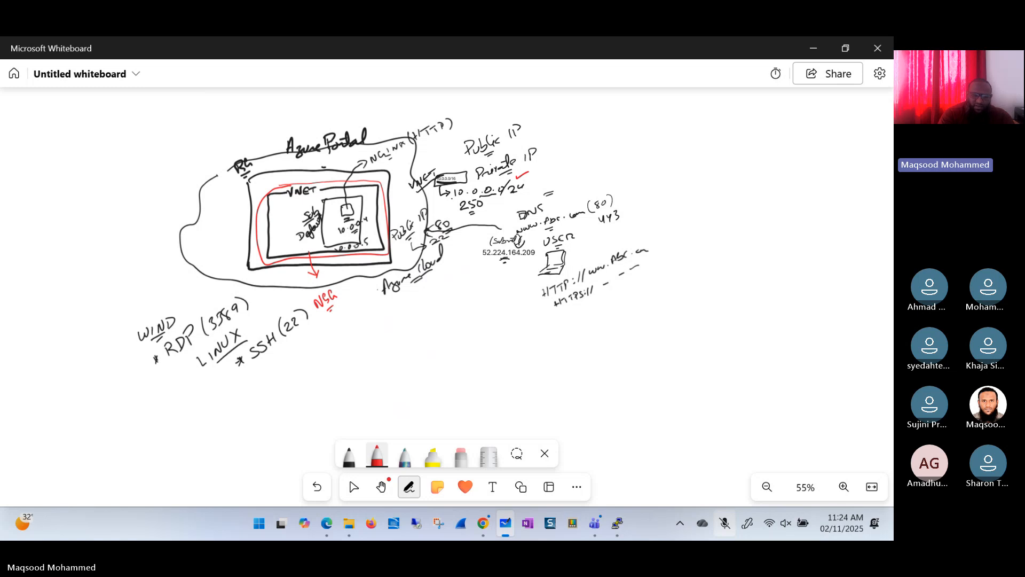
pyautogui.scroll(-3, 395, 294)
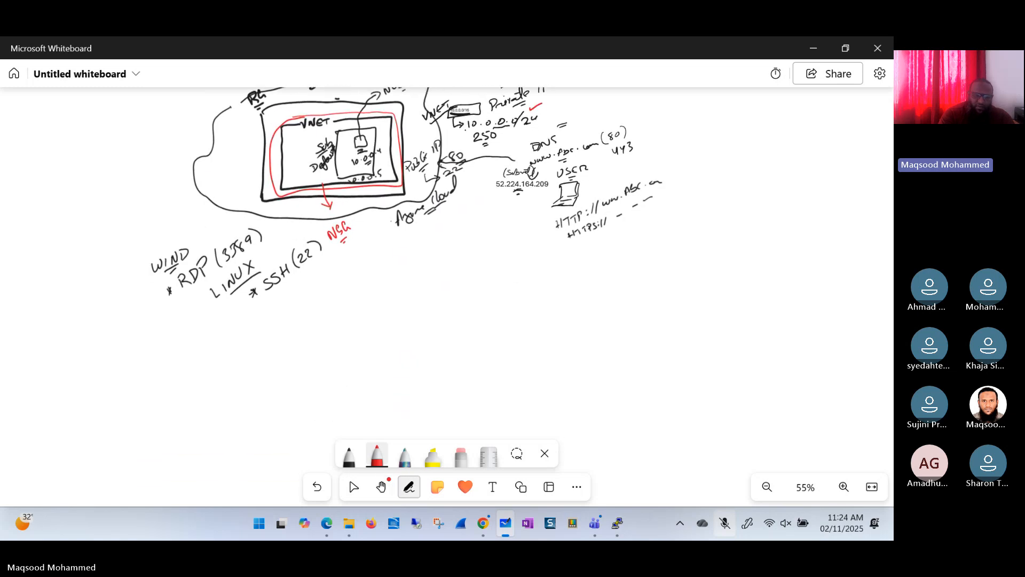
pyautogui.moveTo(529, 308)
pyautogui.mouseDown()
pyautogui.moveTo(501, 333)
pyautogui.moveTo(512, 303)
pyautogui.mouseUp()
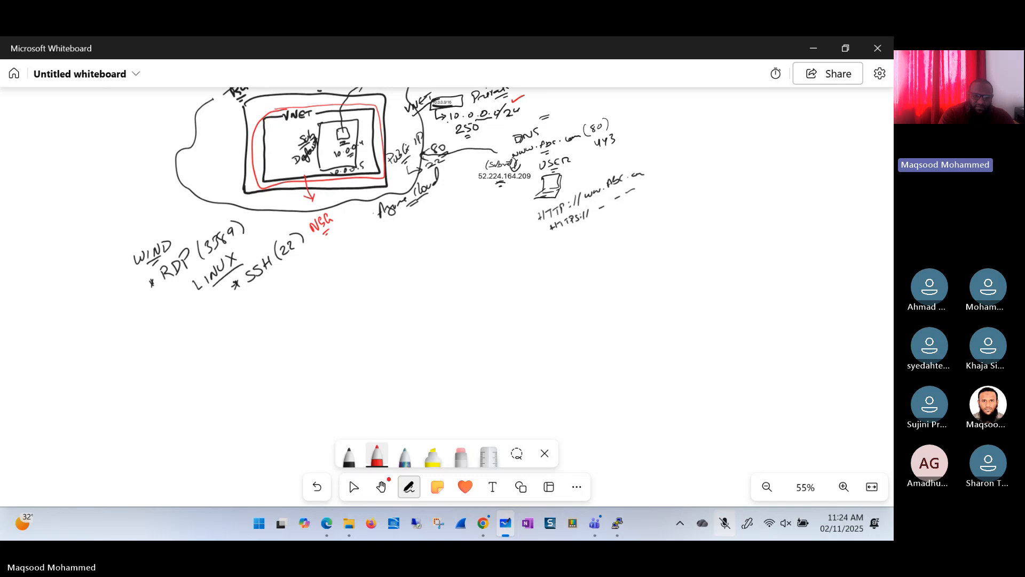
pyautogui.moveTo(467, 325)
pyautogui.mouseDown()
pyautogui.moveTo(469, 308)
pyautogui.moveTo(495, 310)
pyautogui.moveTo(484, 322)
pyautogui.moveTo(521, 312)
pyautogui.moveTo(504, 330)
pyautogui.mouseUp()
pyautogui.moveTo(487, 339); pyautogui.dragTo(507, 333)
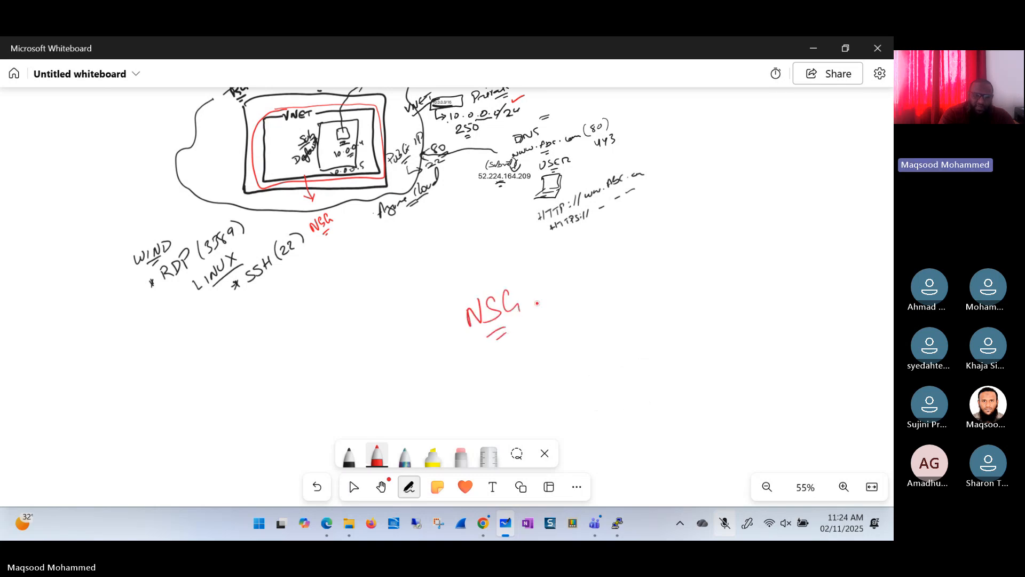
pyautogui.moveTo(530, 297)
pyautogui.mouseDown()
pyautogui.moveTo(546, 290)
pyautogui.moveTo(542, 297)
pyautogui.mouseUp()
pyautogui.moveTo(567, 262)
pyautogui.mouseDown()
pyautogui.moveTo(569, 285)
pyautogui.moveTo(582, 267)
pyautogui.moveTo(636, 244)
pyautogui.mouseUp()
pyautogui.click(558, 285)
pyautogui.click(645, 251)
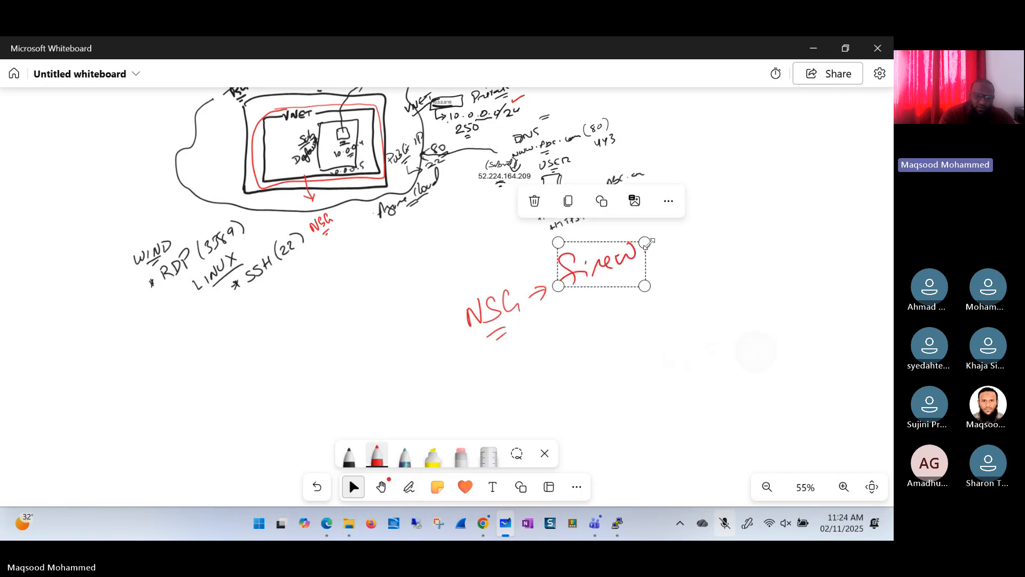
pyautogui.click(534, 201)
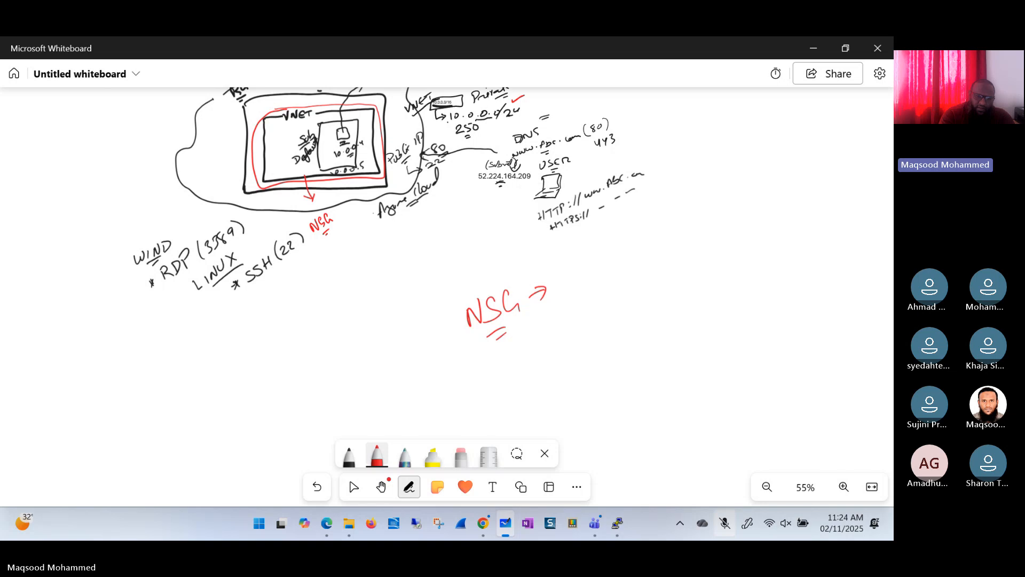
# - Handwrite "firewall" in red after the NSG arrow, underline it twice and draw a downward arrow beneath it
pyautogui.moveTo(570, 262)
pyautogui.mouseDown()
pyautogui.moveTo(578, 274)
pyautogui.moveTo(650, 239)
pyautogui.mouseUp()
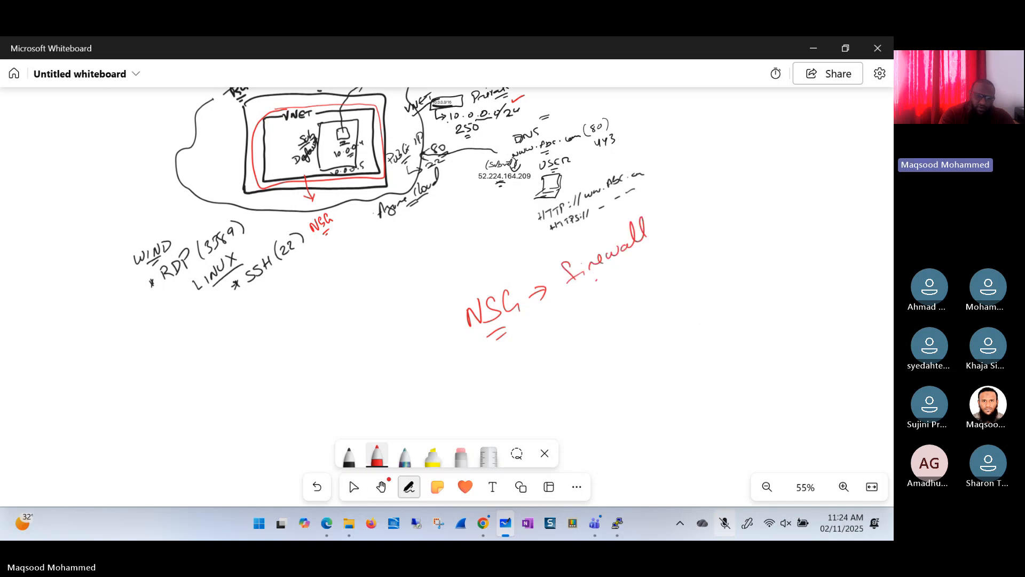
pyautogui.moveTo(597, 279); pyautogui.dragTo(616, 269)
pyautogui.moveTo(607, 283)
pyautogui.mouseDown()
pyautogui.moveTo(615, 280)
pyautogui.moveTo(592, 323)
pyautogui.mouseUp()
pyautogui.moveTo(587, 313)
pyautogui.mouseDown()
pyautogui.moveTo(594, 322)
pyautogui.moveTo(604, 314)
pyautogui.mouseUp()
pyautogui.rightClick(595, 328)
# - Draw a red box below the firewall arrow and handwrite the label "OnPrem (DC)" above it
pyautogui.moveTo(573, 352); pyautogui.dragTo(571, 349)
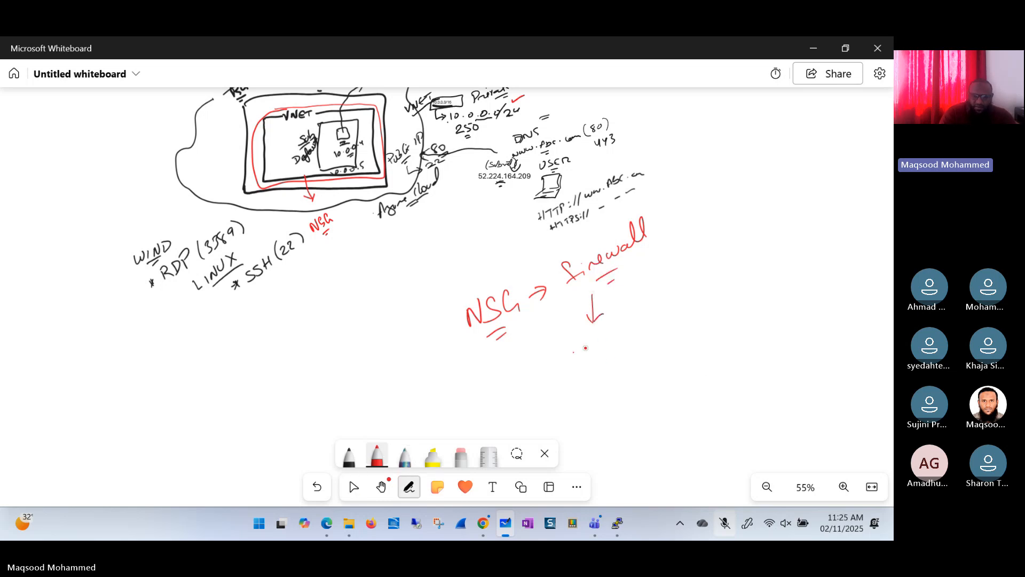
pyautogui.moveTo(581, 343)
pyautogui.mouseDown()
pyautogui.moveTo(579, 414)
pyautogui.moveTo(674, 347)
pyautogui.moveTo(641, 432)
pyautogui.moveTo(578, 403)
pyautogui.mouseUp()
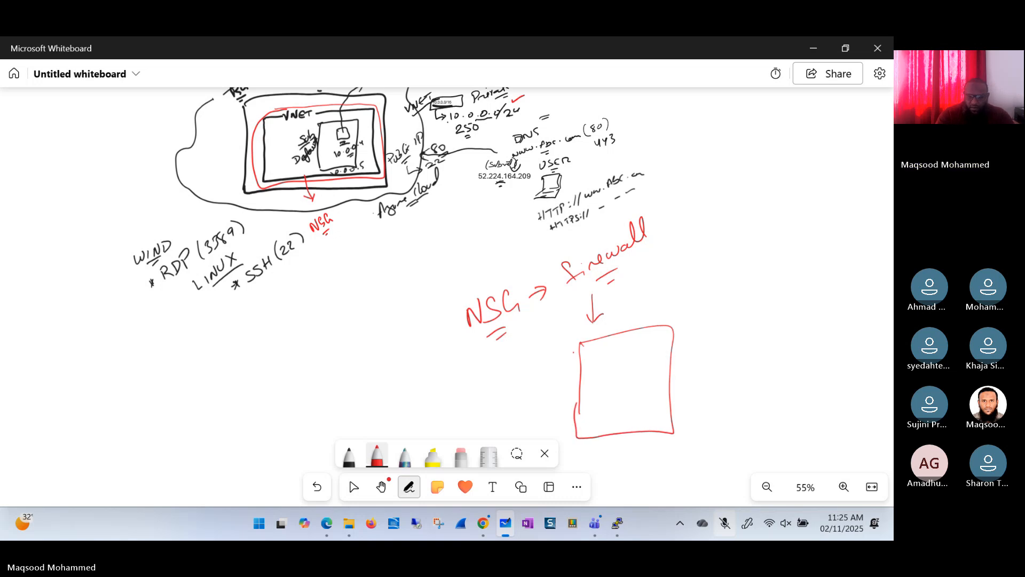
pyautogui.moveTo(621, 316)
pyautogui.mouseDown()
pyautogui.moveTo(643, 321)
pyautogui.moveTo(652, 300)
pyautogui.mouseUp()
pyautogui.press('Delete')
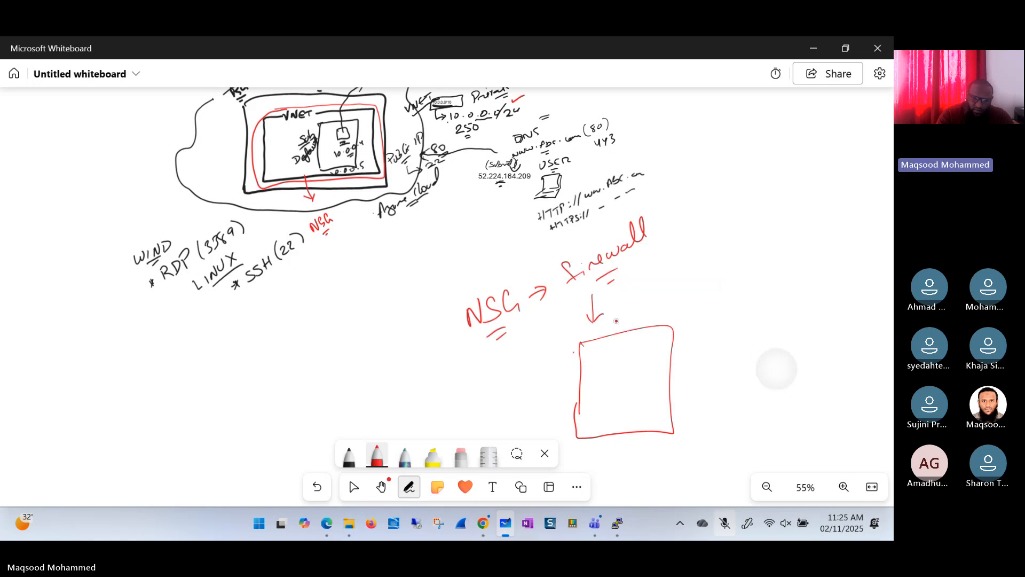
pyautogui.moveTo(620, 317); pyautogui.dragTo(633, 315)
pyautogui.moveTo(636, 308); pyautogui.dragTo(635, 323)
pyautogui.moveTo(635, 302); pyautogui.dragTo(650, 310)
pyautogui.moveTo(652, 312); pyautogui.dragTo(670, 307)
pyautogui.moveTo(675, 284); pyautogui.dragTo(674, 301)
pyautogui.moveTo(678, 288); pyautogui.dragTo(680, 296)
pyautogui.moveTo(682, 285); pyautogui.dragTo(681, 295)
pyautogui.moveTo(778, 369); pyautogui.dragTo(746, 326)
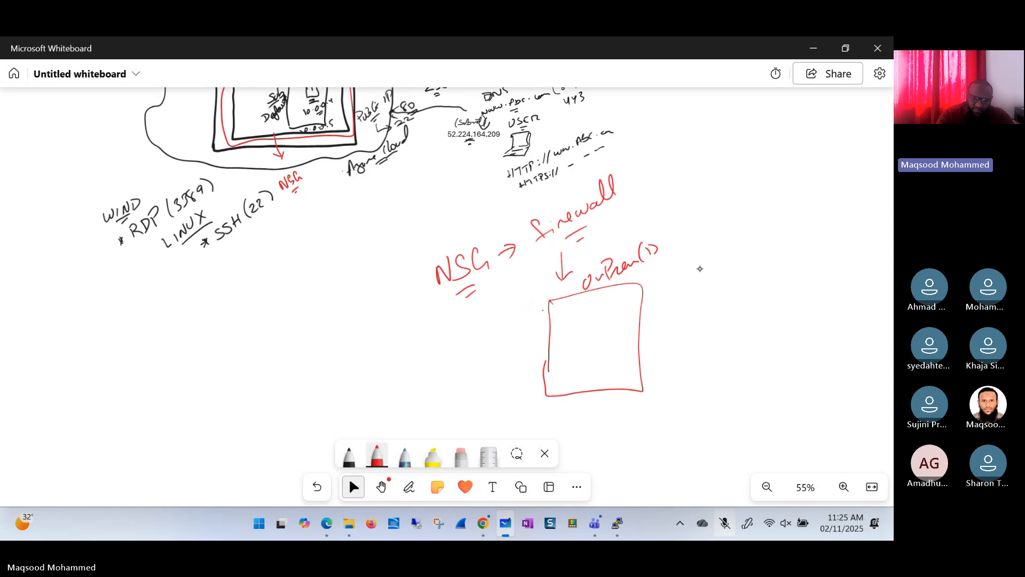
pyautogui.moveTo(667, 241)
pyautogui.mouseDown()
pyautogui.moveTo(660, 249)
pyautogui.moveTo(675, 246)
pyautogui.mouseUp()
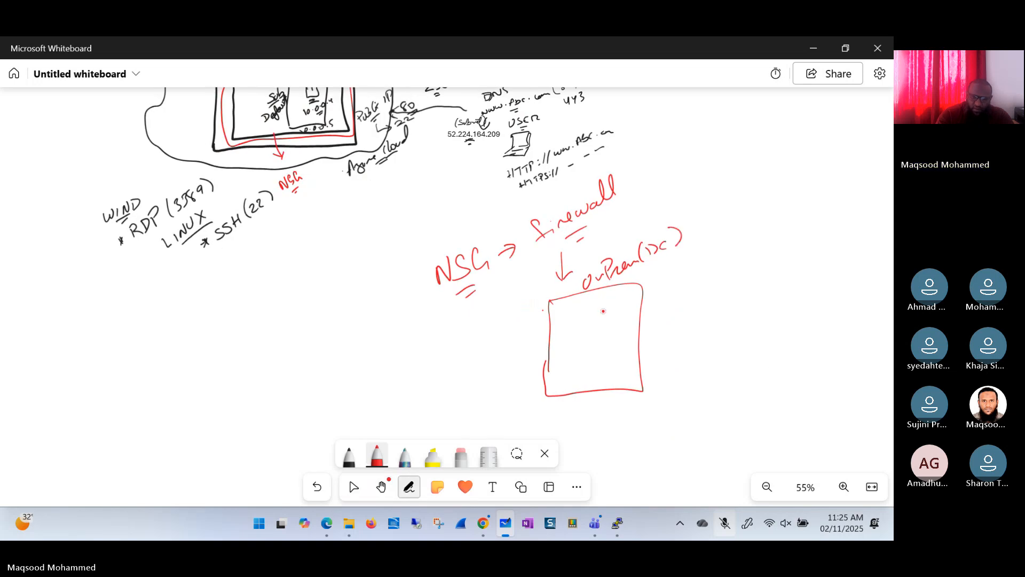
# - Sketch a server labelled "WEB" inside the OnPrem box and connect the box by a line to a cloud outside it
pyautogui.moveTo(598, 313)
pyautogui.mouseDown()
pyautogui.moveTo(609, 335)
pyautogui.moveTo(595, 337)
pyautogui.moveTo(604, 303)
pyautogui.moveTo(615, 309)
pyautogui.mouseUp()
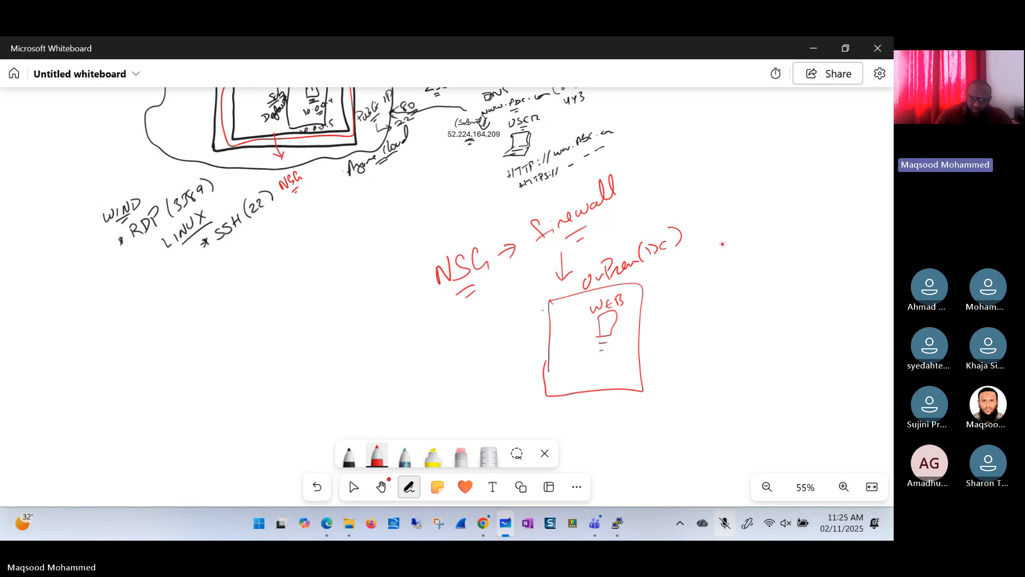
pyautogui.moveTo(722, 243); pyautogui.dragTo(644, 290)
pyautogui.moveTo(718, 244)
pyautogui.mouseDown()
pyautogui.moveTo(758, 241)
pyautogui.moveTo(750, 219)
pyautogui.moveTo(718, 234)
pyautogui.mouseUp()
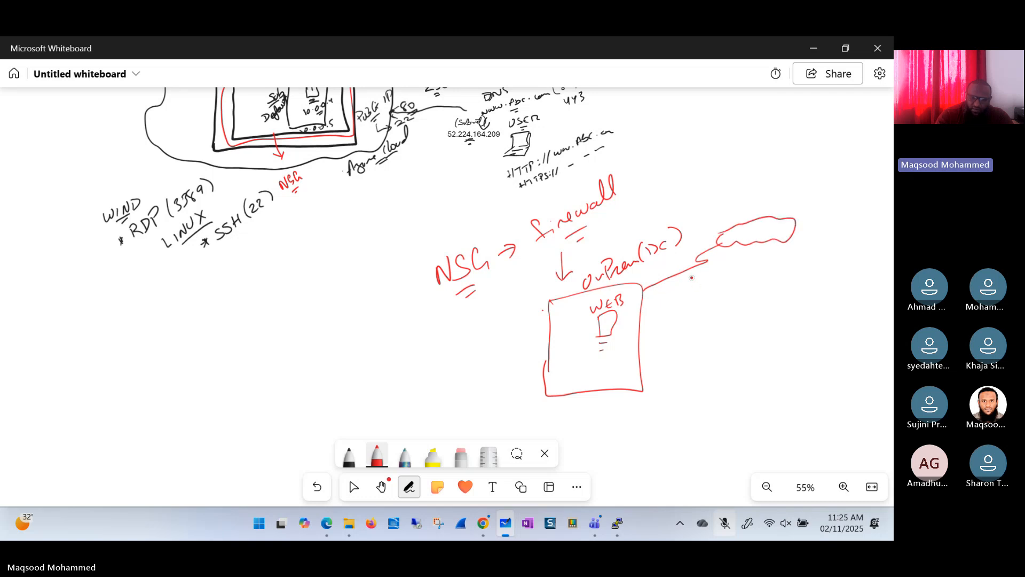
# - Label the line outside the OnPrem box "Public IP" with "Static" beneath it, and write "ISP" above the cloud
pyautogui.moveTo(684, 287)
pyautogui.mouseDown()
pyautogui.moveTo(685, 300)
pyautogui.moveTo(719, 278)
pyautogui.moveTo(725, 289)
pyautogui.mouseUp()
pyautogui.moveTo(732, 281)
pyautogui.mouseDown()
pyautogui.moveTo(748, 275)
pyautogui.moveTo(736, 297)
pyautogui.mouseUp()
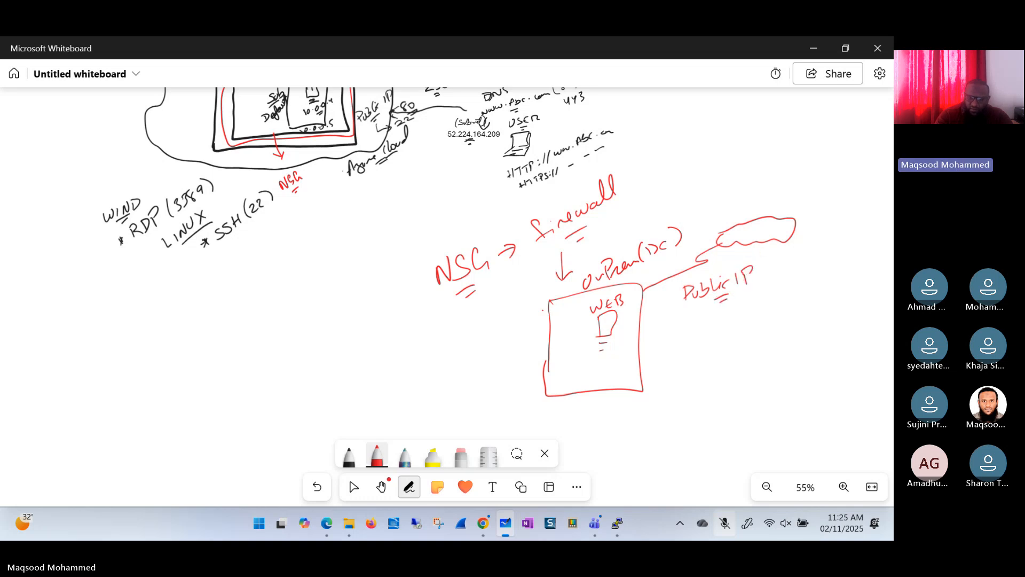
pyautogui.moveTo(729, 209); pyautogui.dragTo(743, 207)
pyautogui.moveTo(738, 209); pyautogui.dragTo(754, 208)
pyautogui.moveTo(543, 309); pyautogui.dragTo(424, 324)
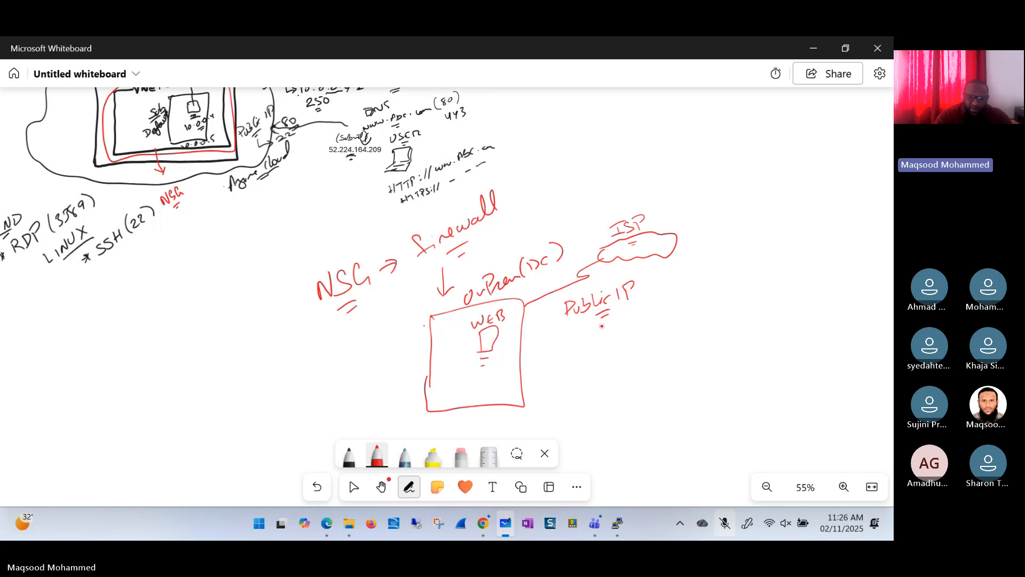
pyautogui.moveTo(604, 325)
pyautogui.mouseDown()
pyautogui.moveTo(598, 340)
pyautogui.moveTo(650, 318)
pyautogui.mouseUp()
pyautogui.click(639, 309)
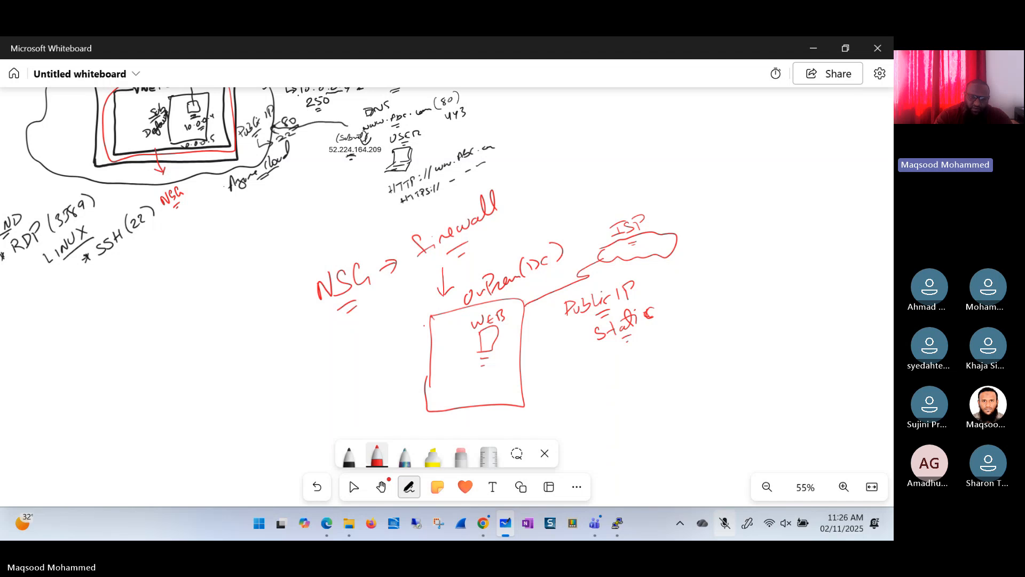
# - Draw a firewall on the edge of the OnPrem box with an arrow to "FW", and sketch a computer labelled "USER" beyond the ISP cloud
pyautogui.moveTo(520, 305)
pyautogui.mouseDown()
pyautogui.moveTo(539, 287)
pyautogui.moveTo(525, 332)
pyautogui.moveTo(555, 384)
pyautogui.moveTo(572, 373)
pyautogui.moveTo(571, 397)
pyautogui.mouseUp()
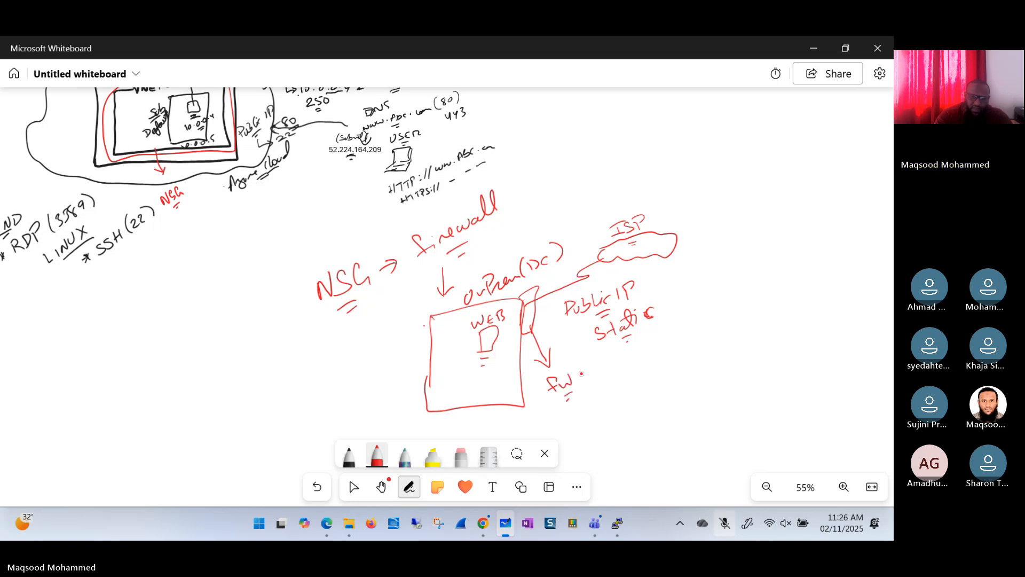
pyautogui.moveTo(750, 205)
pyautogui.mouseDown()
pyautogui.moveTo(745, 230)
pyautogui.moveTo(767, 207)
pyautogui.moveTo(738, 249)
pyautogui.moveTo(757, 248)
pyautogui.moveTo(736, 256)
pyautogui.moveTo(747, 232)
pyautogui.moveTo(738, 191)
pyautogui.moveTo(737, 201)
pyautogui.moveTo(772, 194)
pyautogui.mouseUp()
pyautogui.moveTo(758, 202); pyautogui.dragTo(773, 198)
# - Draw an arrow from the USER computer through the ISP cloud and firewall to the WEB server, and write "Private IP" below the server
pyautogui.moveTo(721, 234)
pyautogui.mouseDown()
pyautogui.moveTo(625, 257)
pyautogui.moveTo(502, 336)
pyautogui.moveTo(513, 336)
pyautogui.mouseUp()
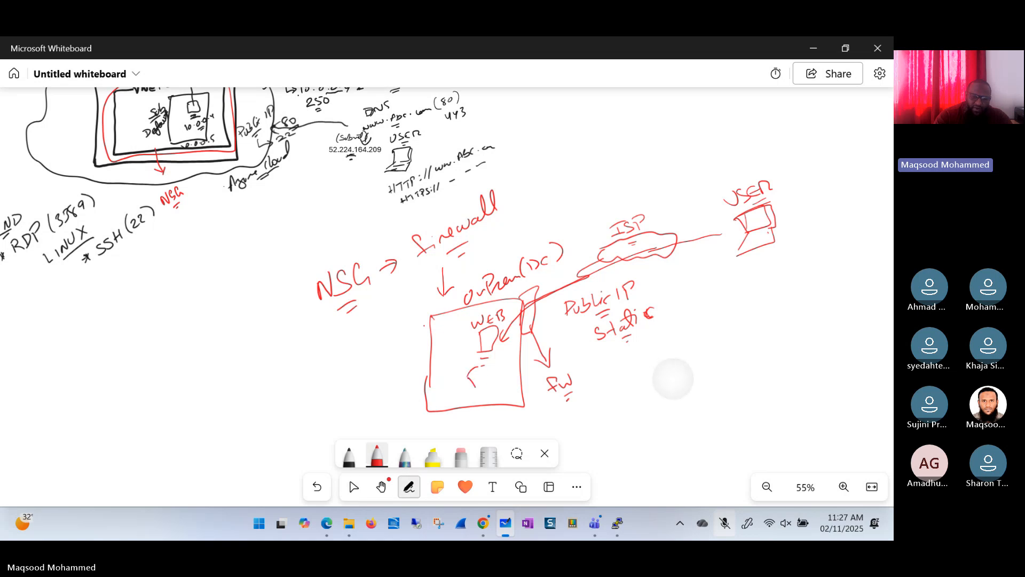
pyautogui.moveTo(469, 385); pyautogui.dragTo(473, 378)
pyautogui.moveTo(480, 384); pyautogui.dragTo(532, 348)
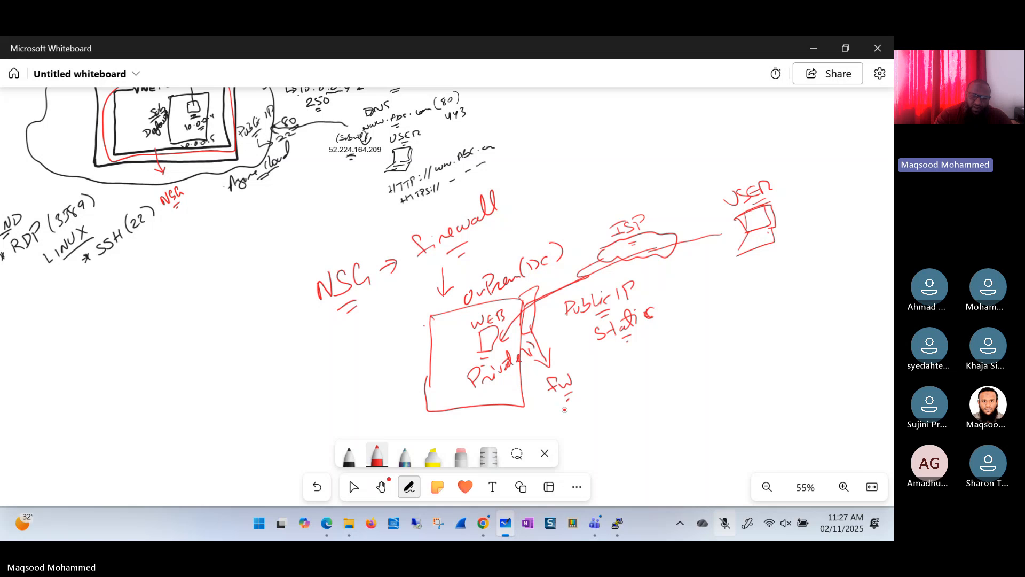
# - Draw two arrows from the "FW" label and handwrite underlined "NAT" and "ACL" at their ends
pyautogui.moveTo(575, 404); pyautogui.dragTo(597, 388)
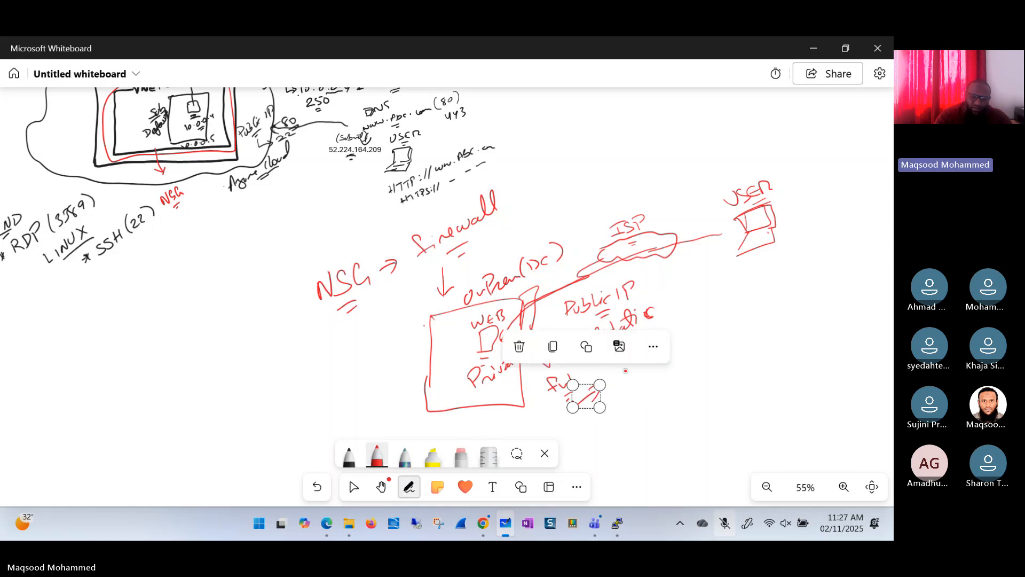
pyautogui.click(526, 351)
pyautogui.moveTo(572, 396)
pyautogui.mouseDown()
pyautogui.moveTo(590, 395)
pyautogui.moveTo(587, 405)
pyautogui.moveTo(626, 372)
pyautogui.moveTo(634, 381)
pyautogui.moveTo(647, 360)
pyautogui.mouseUp()
pyautogui.moveTo(641, 362); pyautogui.dragTo(633, 382)
pyautogui.moveTo(623, 392); pyautogui.dragTo(634, 388)
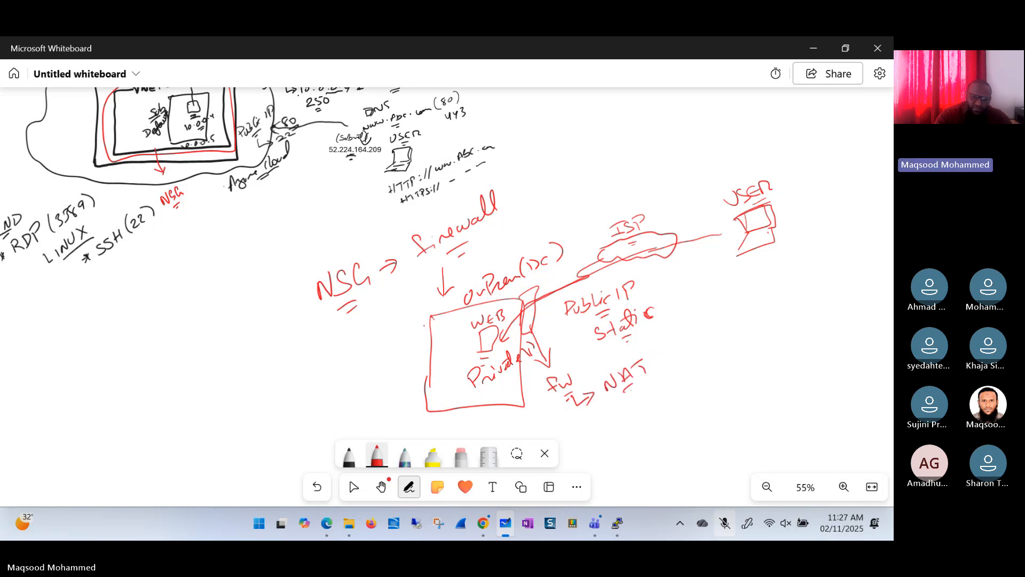
pyautogui.moveTo(588, 414)
pyautogui.mouseDown()
pyautogui.moveTo(615, 429)
pyautogui.moveTo(643, 405)
pyautogui.mouseUp()
pyautogui.moveTo(654, 400)
pyautogui.mouseDown()
pyautogui.moveTo(653, 410)
pyautogui.moveTo(672, 395)
pyautogui.moveTo(665, 414)
pyautogui.mouseUp()
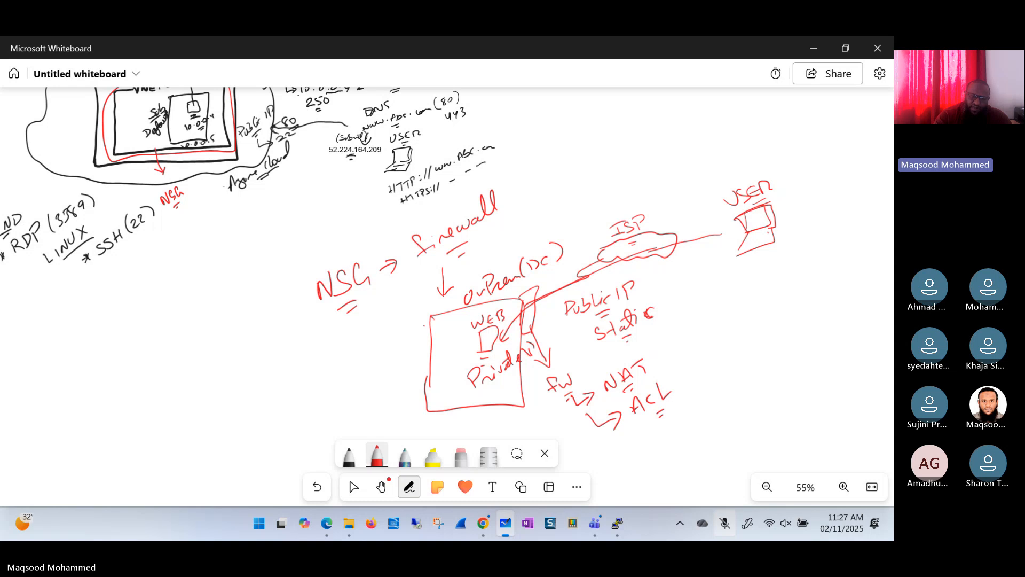
# - Underline the VM's private IP address and the "Public IP" label in red in the Azure diagram
pyautogui.click(354, 487)
pyautogui.click(380, 487)
pyautogui.moveTo(373, 267); pyautogui.dragTo(417, 413)
pyautogui.click(409, 486)
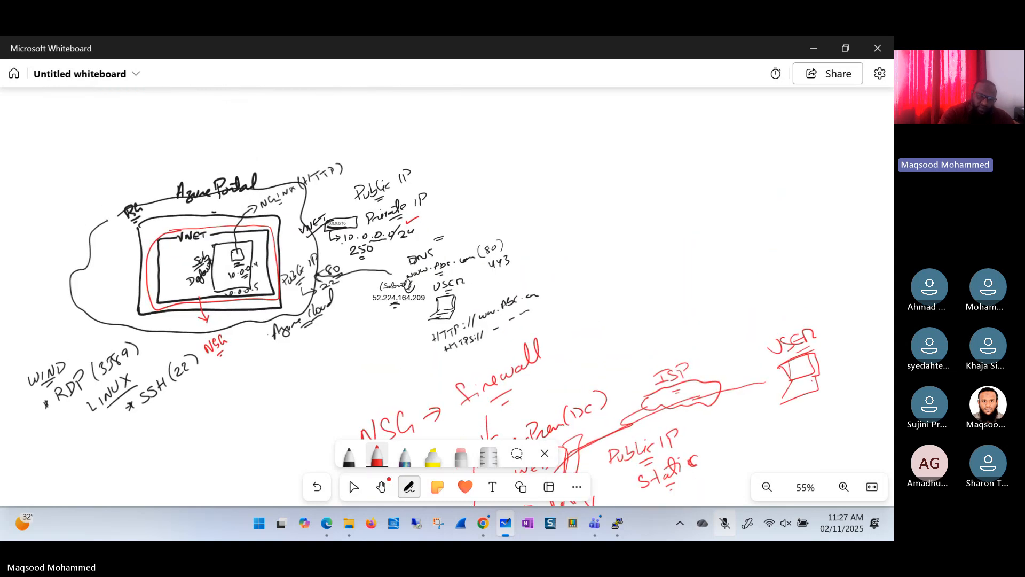
pyautogui.moveTo(251, 275); pyautogui.dragTo(238, 284)
pyautogui.moveTo(302, 283); pyautogui.dragTo(294, 289)
# - Handwrite "(Maps Public to Private IP)" beside NAT and "(Allows/Denies)" beside ACL
pyautogui.moveTo(681, 319); pyautogui.dragTo(647, 179)
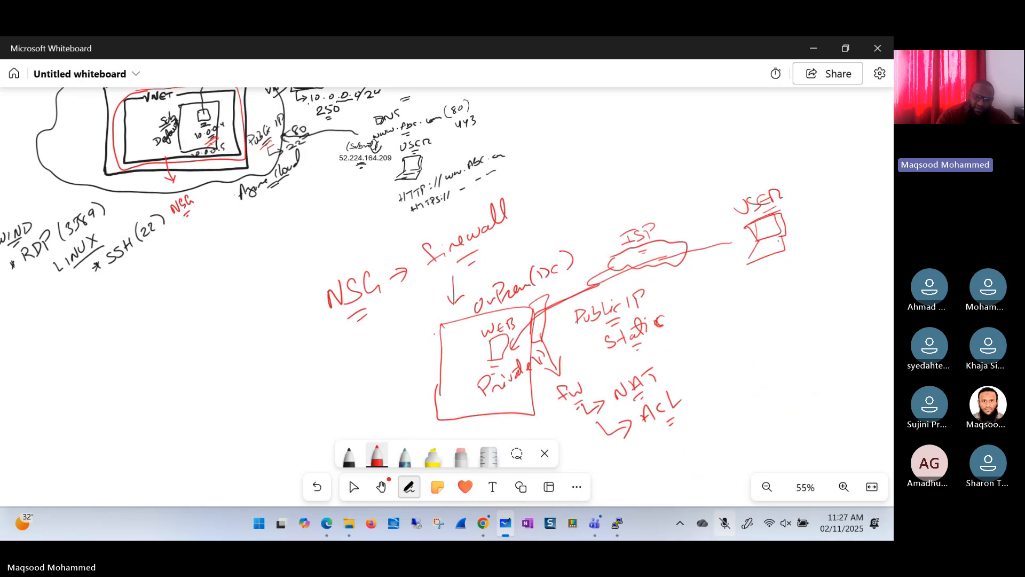
pyautogui.moveTo(674, 365)
pyautogui.mouseDown()
pyautogui.moveTo(671, 377)
pyautogui.moveTo(724, 320)
pyautogui.moveTo(731, 331)
pyautogui.moveTo(848, 247)
pyautogui.moveTo(863, 240)
pyautogui.moveTo(871, 251)
pyautogui.mouseUp()
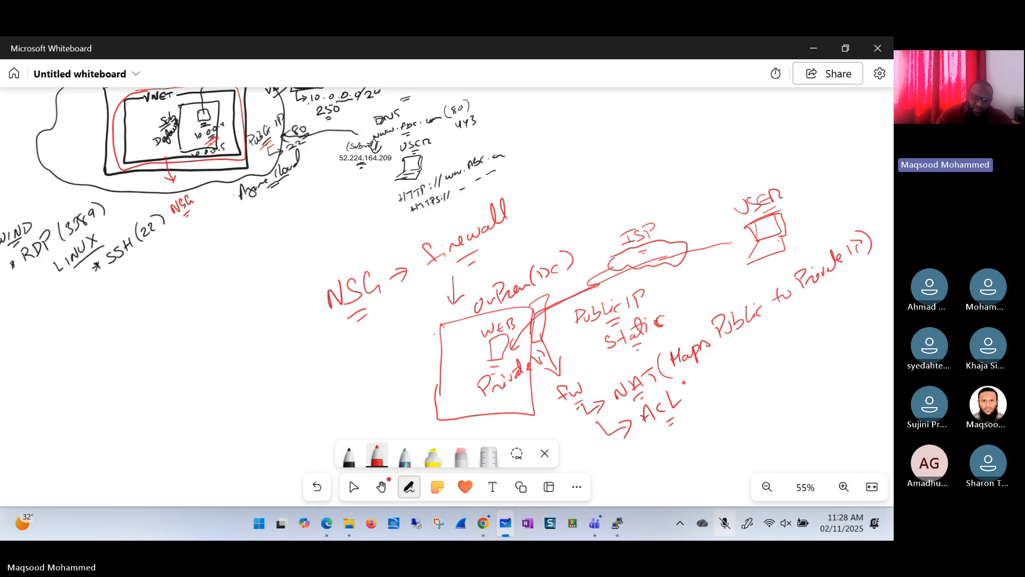
pyautogui.moveTo(697, 375)
pyautogui.mouseDown()
pyautogui.moveTo(696, 393)
pyautogui.moveTo(719, 360)
pyautogui.moveTo(761, 345)
pyautogui.moveTo(765, 353)
pyautogui.moveTo(837, 283)
pyautogui.moveTo(840, 314)
pyautogui.mouseUp()
# - Draw an arrow below ACL, handwrite "22 (PORT)" with 22 underlined, and add a small arrow pointing back at it
pyautogui.moveTo(674, 429); pyautogui.dragTo(700, 427)
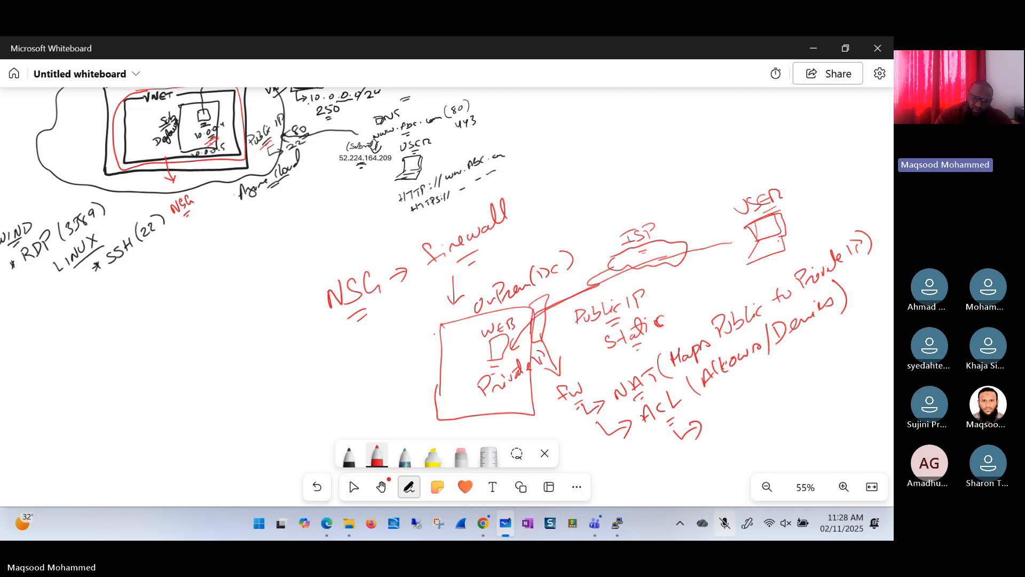
pyautogui.moveTo(720, 403)
pyautogui.mouseDown()
pyautogui.moveTo(736, 410)
pyautogui.moveTo(756, 398)
pyautogui.moveTo(753, 407)
pyautogui.mouseUp()
pyautogui.moveTo(742, 416); pyautogui.dragTo(755, 411)
pyautogui.moveTo(772, 370); pyautogui.dragTo(760, 388)
pyautogui.moveTo(771, 381); pyautogui.dragTo(783, 366)
pyautogui.moveTo(793, 368); pyautogui.dragTo(819, 339)
pyautogui.moveTo(812, 343); pyautogui.dragTo(815, 358)
pyautogui.moveTo(821, 335); pyautogui.dragTo(822, 356)
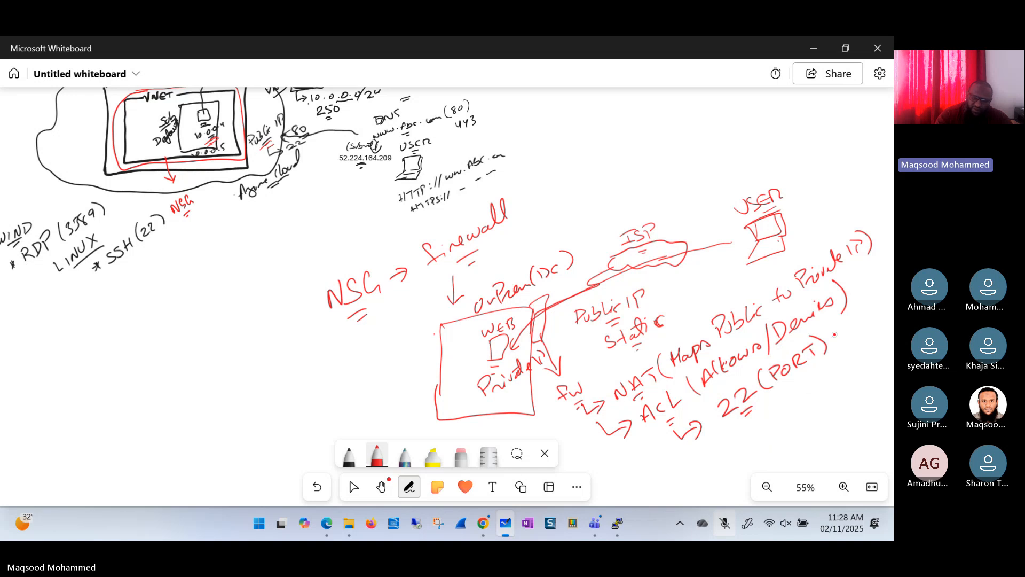
pyautogui.moveTo(842, 328)
pyautogui.mouseDown()
pyautogui.moveTo(833, 337)
pyautogui.moveTo(842, 343)
pyautogui.mouseUp()
pyautogui.moveTo(834, 337); pyautogui.dragTo(846, 331)
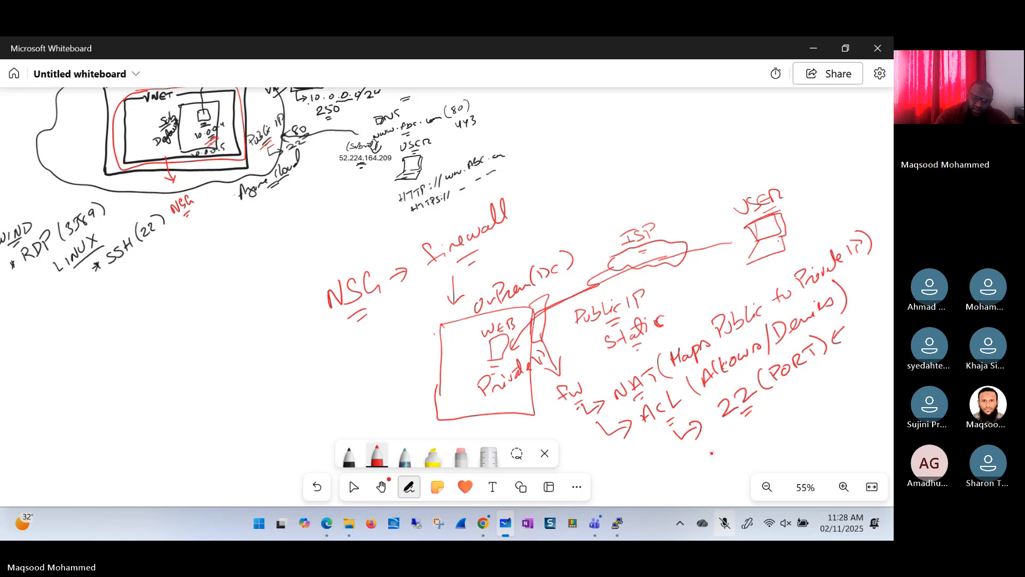
# - Add an arrow with "80 (HTTP)" and a pointer arrow below the port 22 entry, and write "SSH" above "PORT"
pyautogui.moveTo(698, 451)
pyautogui.mouseDown()
pyautogui.moveTo(718, 459)
pyautogui.moveTo(799, 414)
pyautogui.mouseUp()
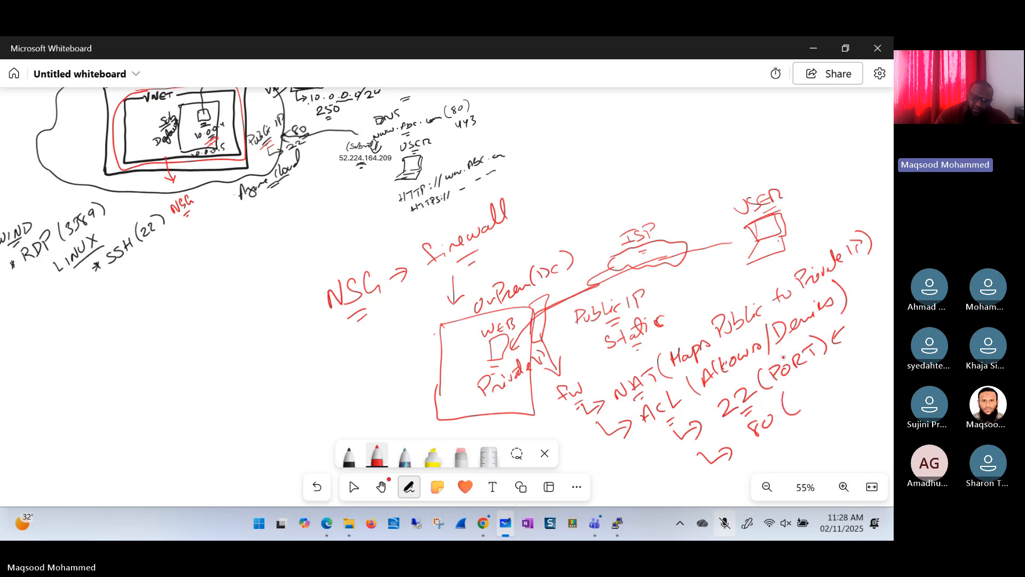
pyautogui.moveTo(782, 352); pyautogui.dragTo(799, 350)
pyautogui.moveTo(801, 389)
pyautogui.mouseDown()
pyautogui.moveTo(810, 398)
pyautogui.moveTo(835, 378)
pyautogui.moveTo(843, 383)
pyautogui.mouseUp()
pyautogui.moveTo(862, 344)
pyautogui.mouseDown()
pyautogui.moveTo(853, 359)
pyautogui.moveTo(861, 362)
pyautogui.mouseUp()
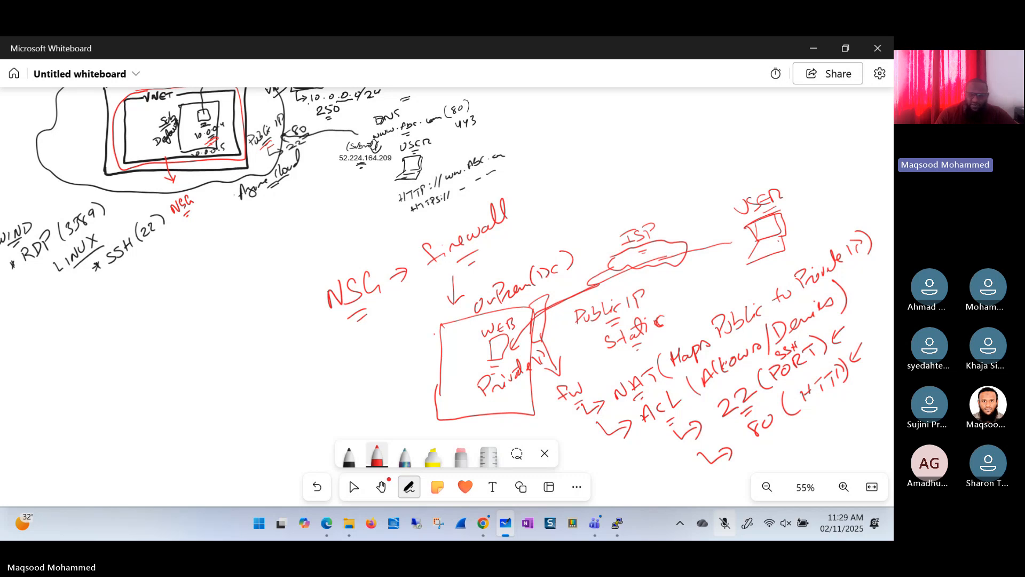
pyautogui.moveTo(320, 241); pyautogui.dragTo(377, 357)
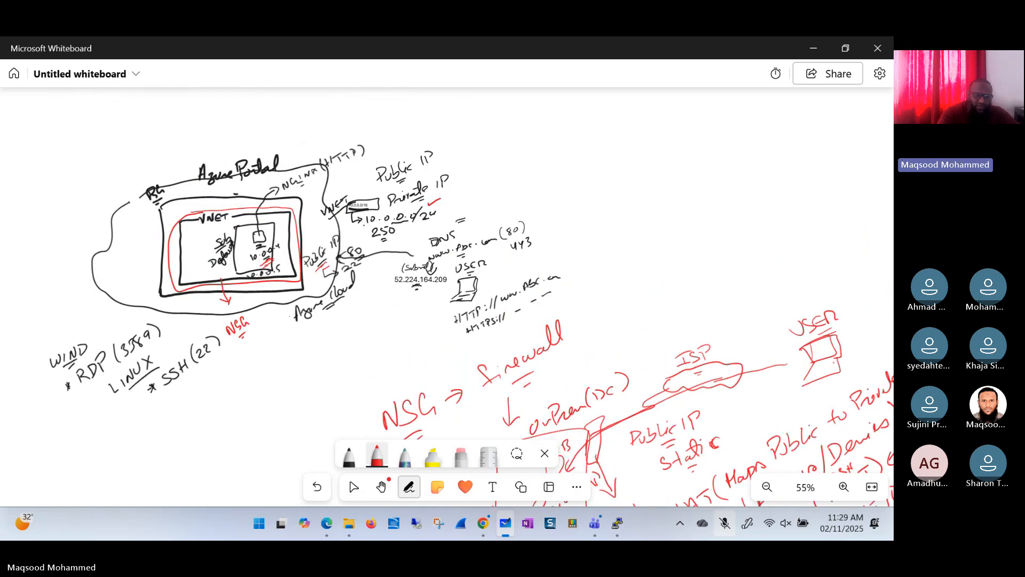
pyautogui.scroll(-1, 321, 347)
pyautogui.scroll(5, 374, 267)
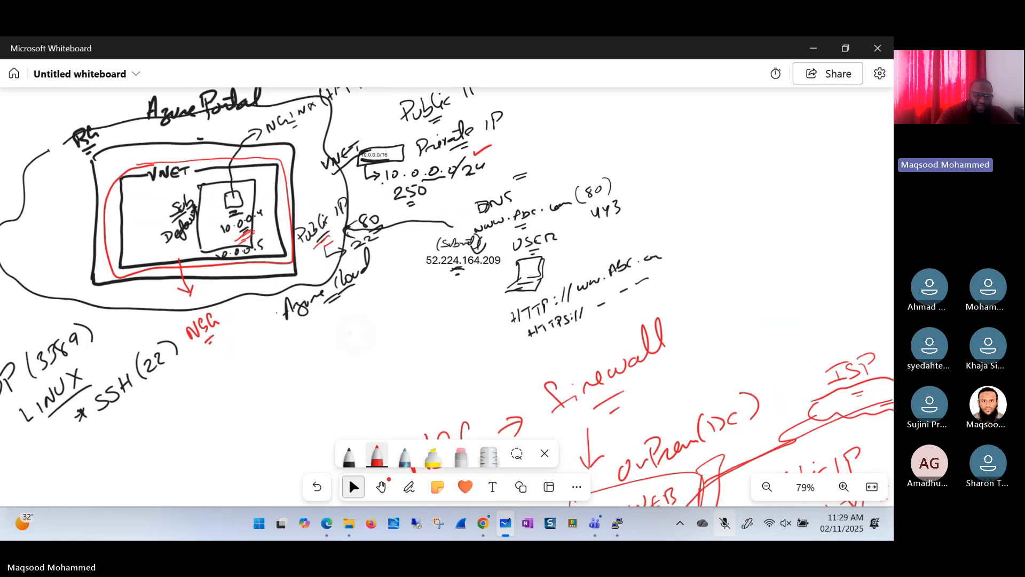
pyautogui.moveTo(274, 321); pyautogui.dragTo(372, 385)
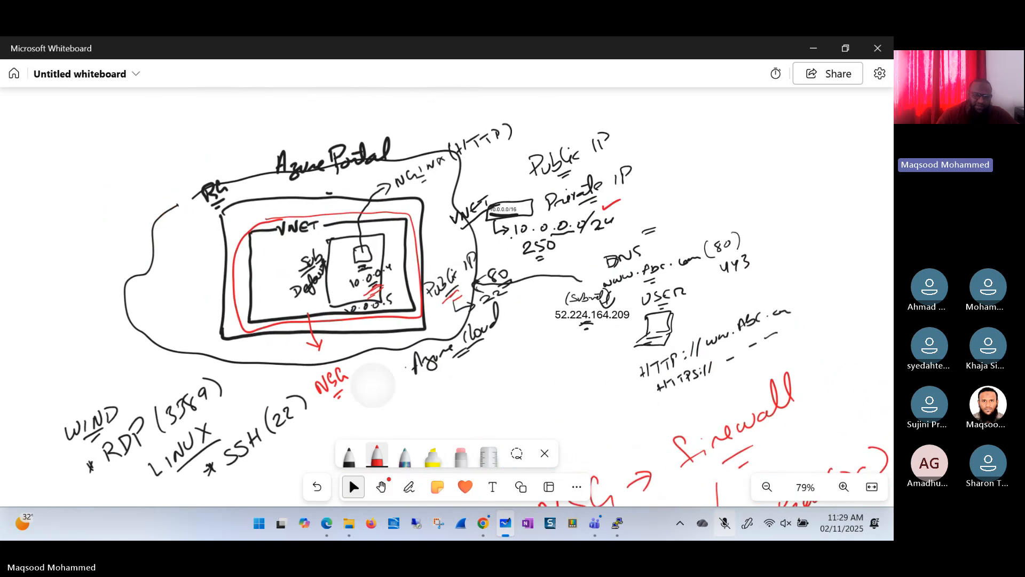
pyautogui.scroll(-3, 422, 331)
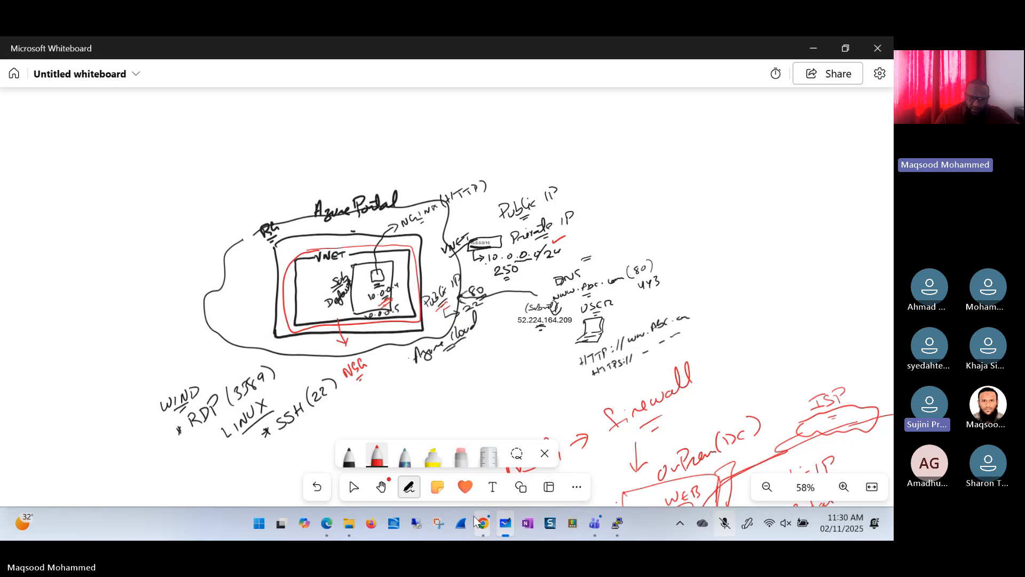
# - Switch to Chrome and open the unit "Exercise - Create an Azure virtual machine" of the Microsoft Learn module
pyautogui.click(609, 469)
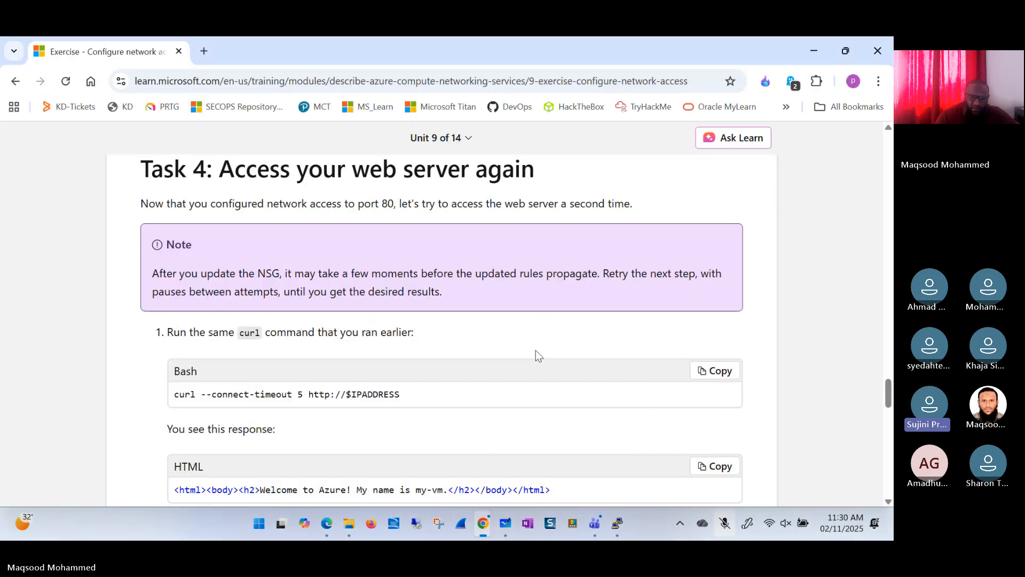
pyautogui.moveTo(889, 398); pyautogui.dragTo(852, 142)
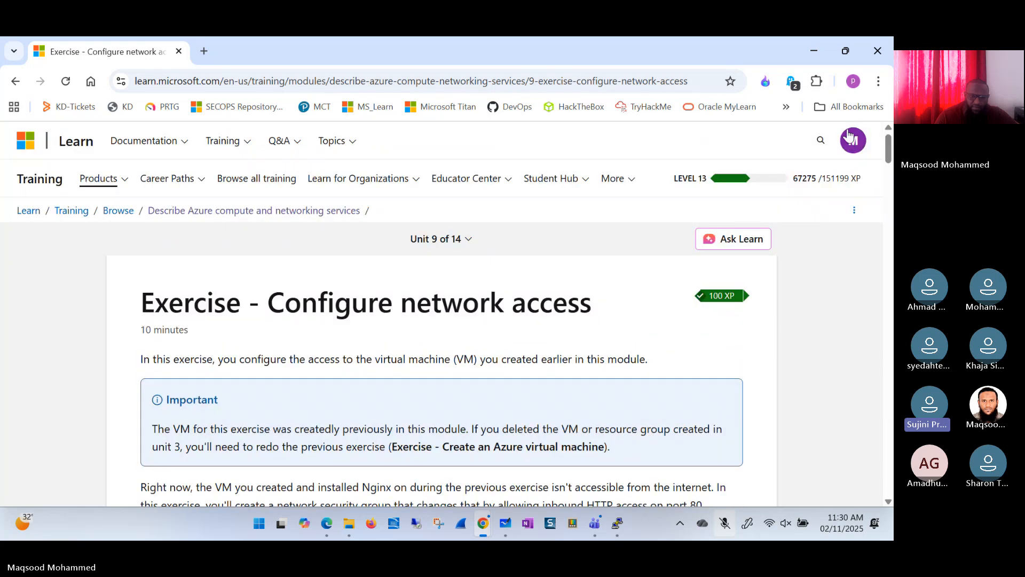
pyautogui.click(468, 240)
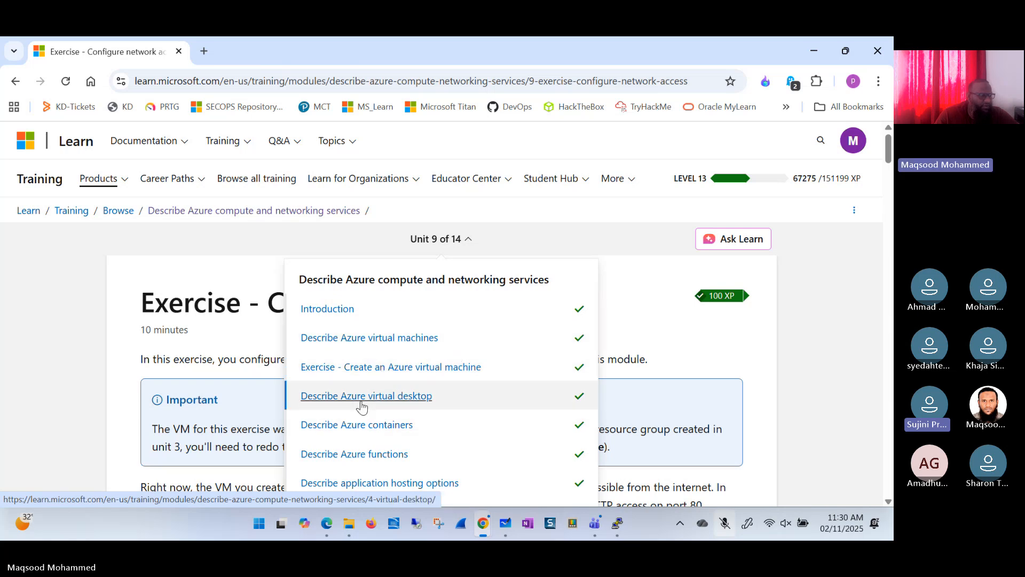
pyautogui.click(419, 354)
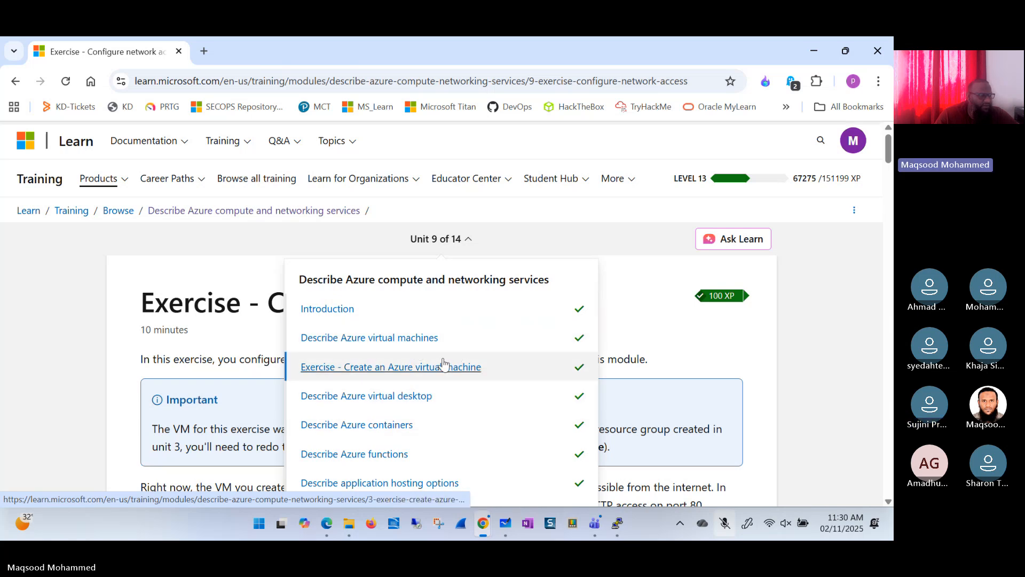
pyautogui.click(463, 245)
pyautogui.click(426, 374)
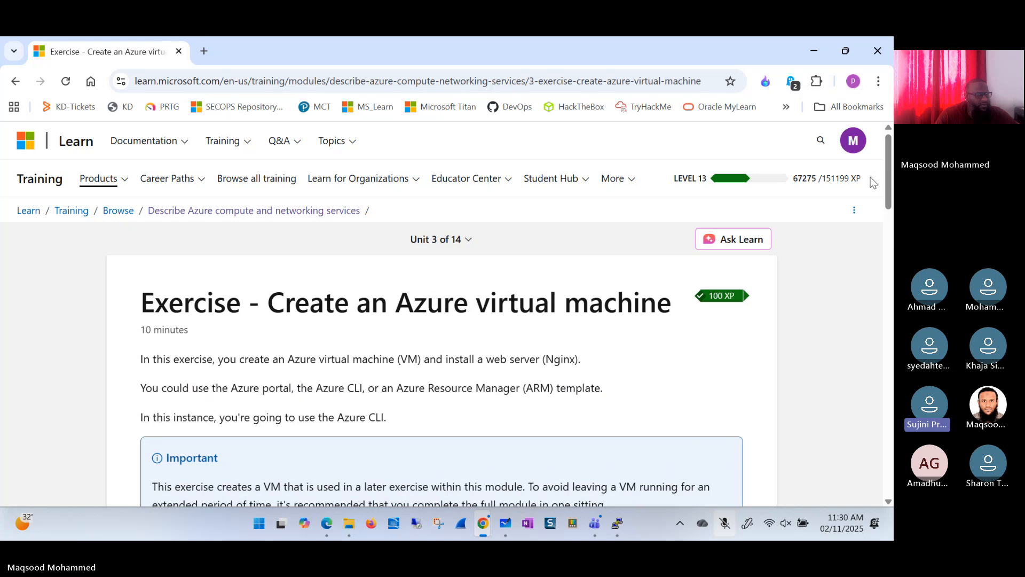
pyautogui.moveTo(890, 160); pyautogui.dragTo(817, 115)
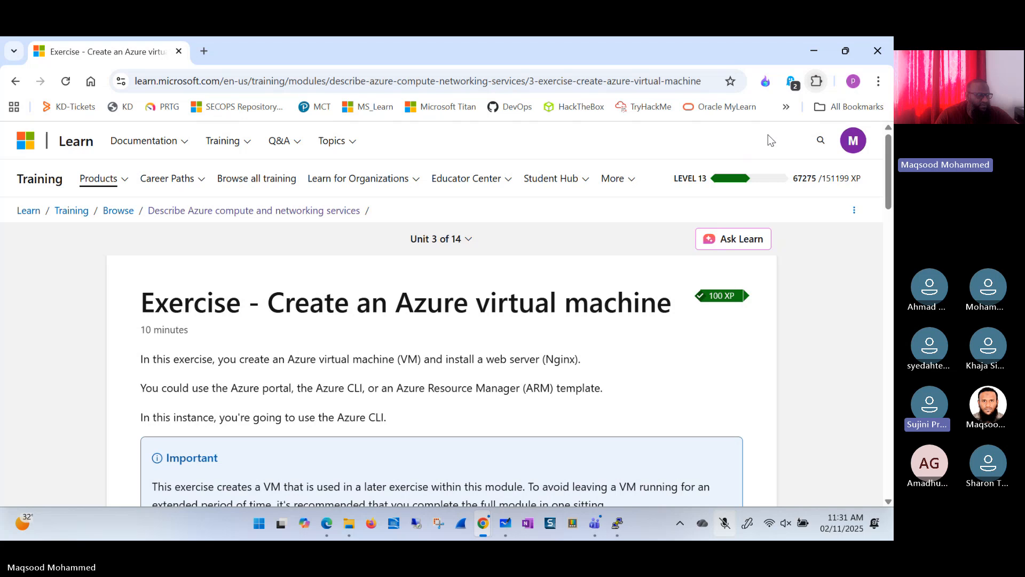
pyautogui.click(816, 80)
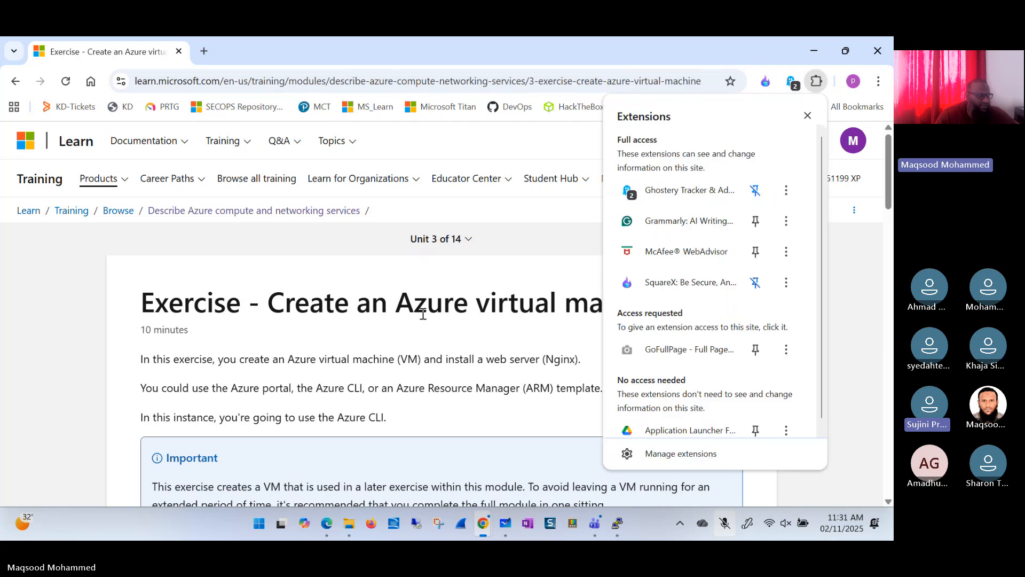
pyautogui.click(403, 254)
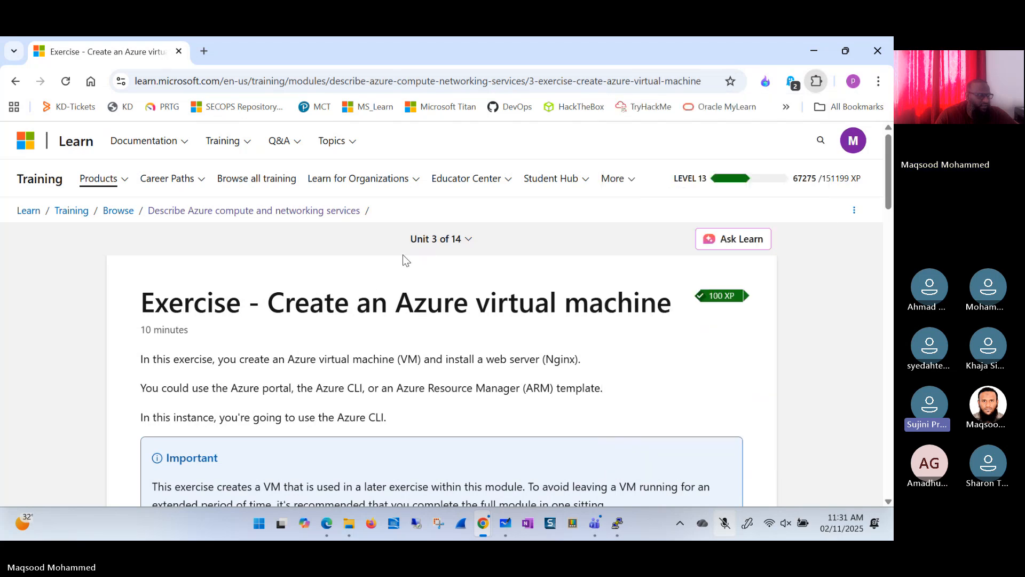
pyautogui.click(460, 245)
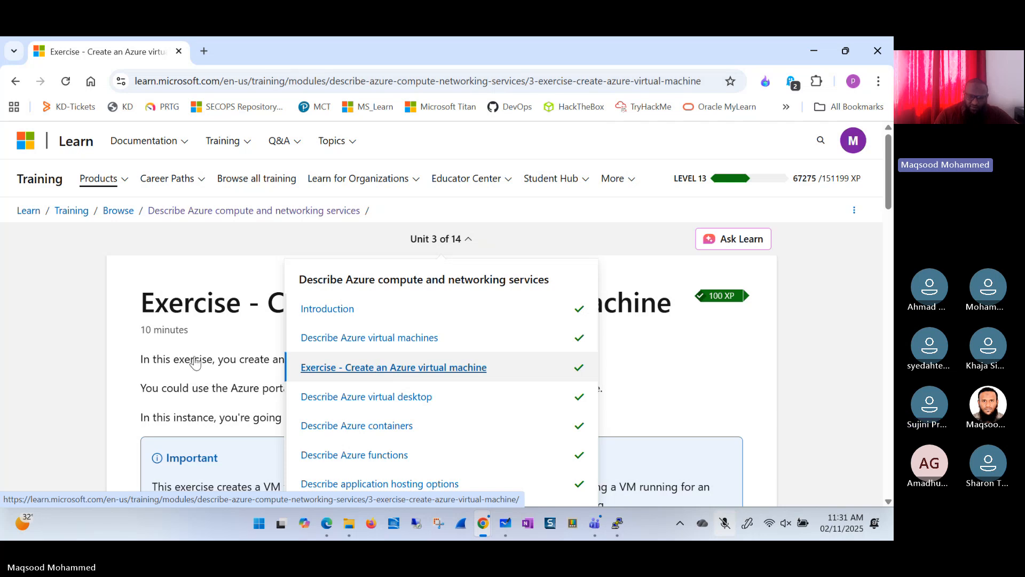
# - Switch to Microsoft Whiteboard and mark the Azure VM with a circled 1 and NGINX with a circled 2 in red, outlining the VM square
pyautogui.click(510, 526)
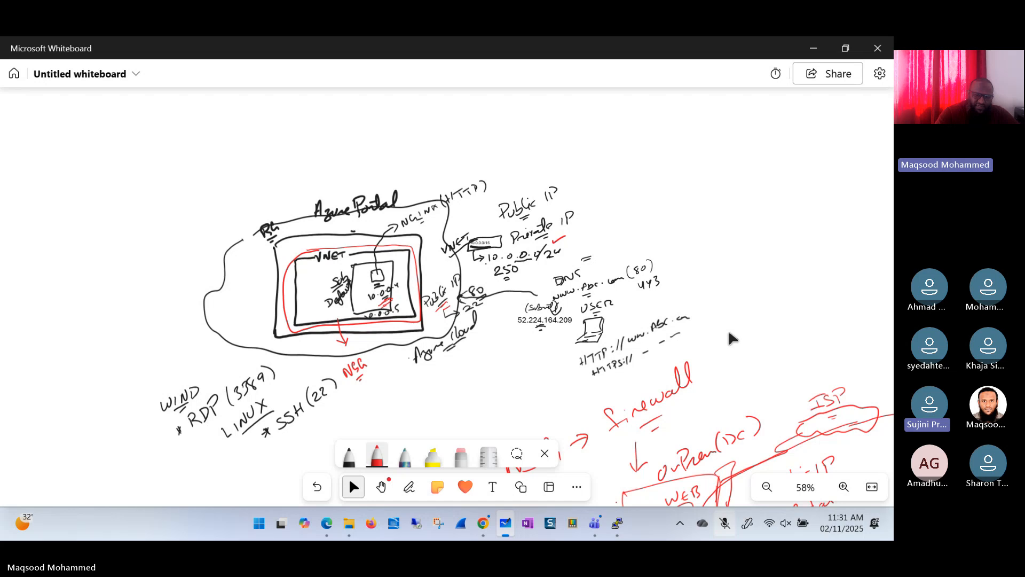
pyautogui.click(375, 454)
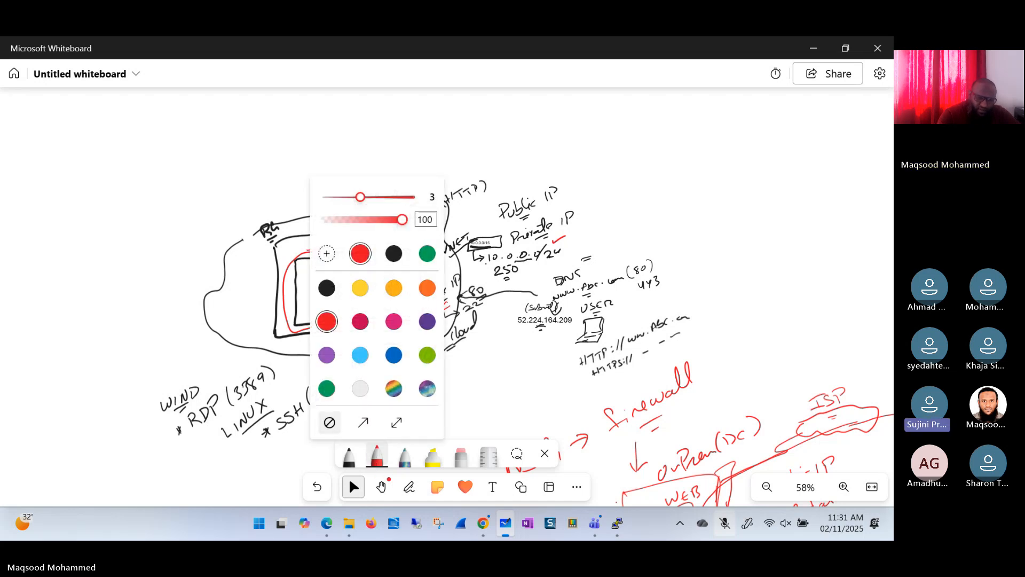
pyautogui.click(376, 455)
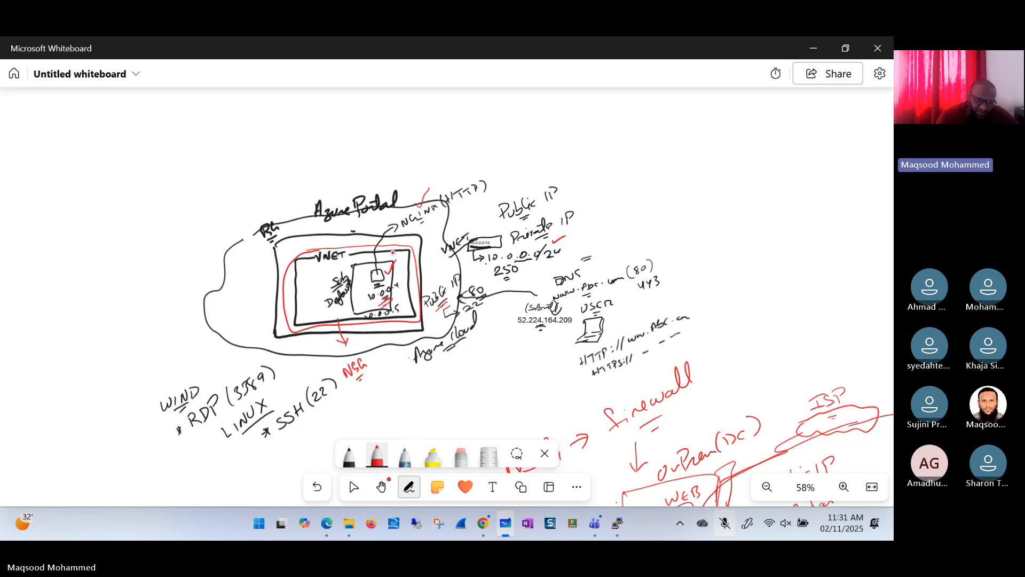
pyautogui.moveTo(391, 267); pyautogui.dragTo(387, 254)
pyautogui.moveTo(417, 184); pyautogui.dragTo(423, 199)
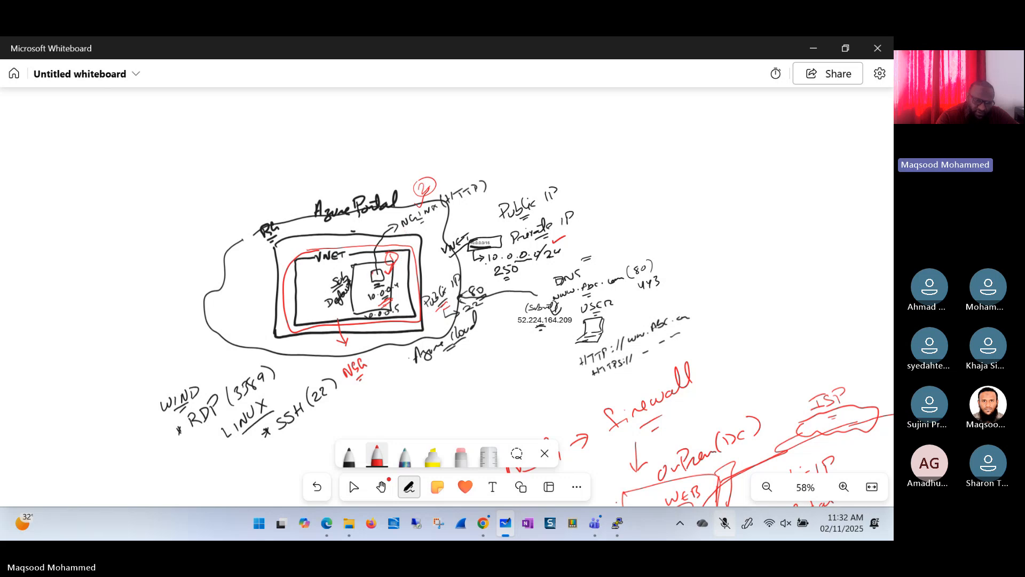
pyautogui.moveTo(369, 271); pyautogui.dragTo(379, 267)
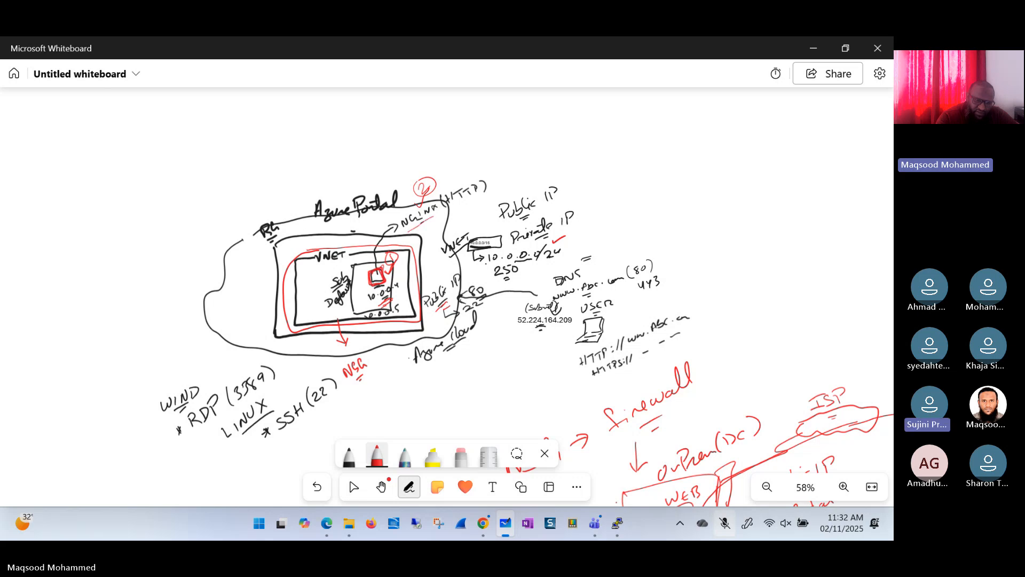
# - Underline NGINX in red and tick the RG, VNET, subnet and Public IP labels on the Azure diagram
pyautogui.moveTo(411, 230); pyautogui.dragTo(441, 213)
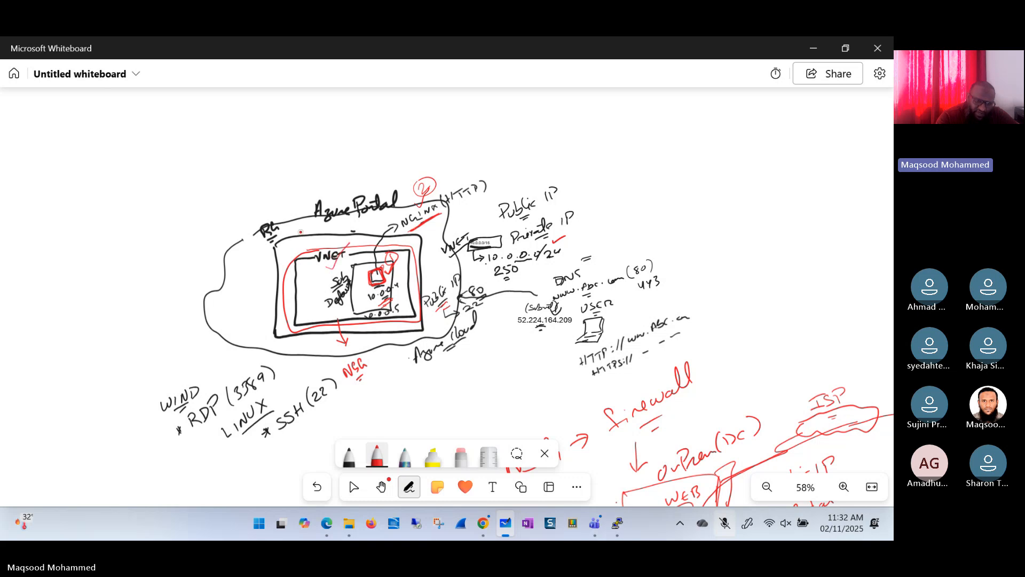
pyautogui.moveTo(276, 218); pyautogui.dragTo(297, 194)
pyautogui.moveTo(347, 280); pyautogui.dragTo(363, 255)
pyautogui.moveTo(402, 284)
pyautogui.mouseDown()
pyautogui.moveTo(416, 265)
pyautogui.moveTo(474, 263)
pyautogui.mouseUp()
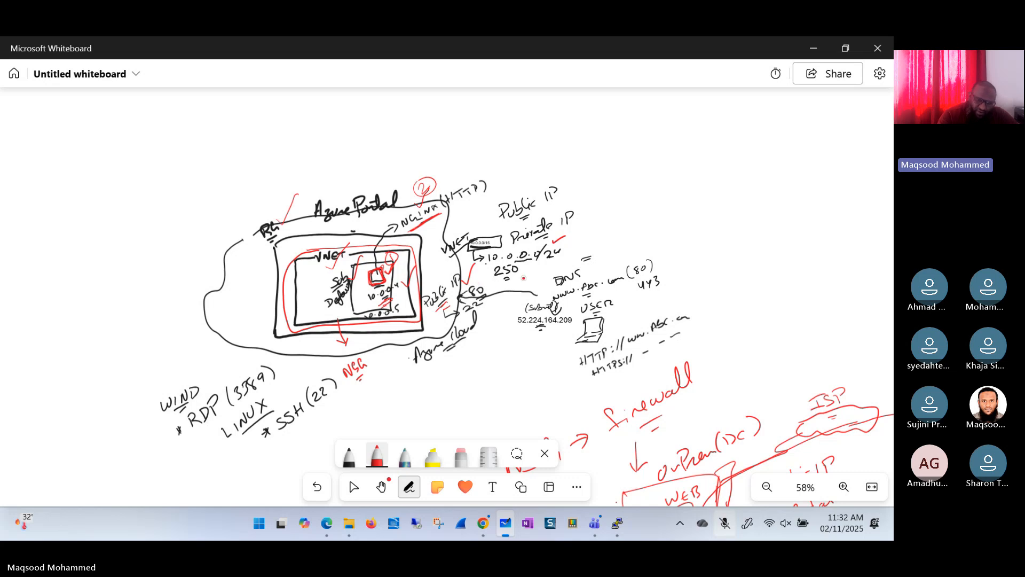
# - Outline the "80 (HTTP)" rule under ACL in red, and bring the Azure and on-premises diagrams into view together
pyautogui.click(381, 486)
pyautogui.moveTo(534, 320); pyautogui.dragTo(325, 147)
pyautogui.click(409, 487)
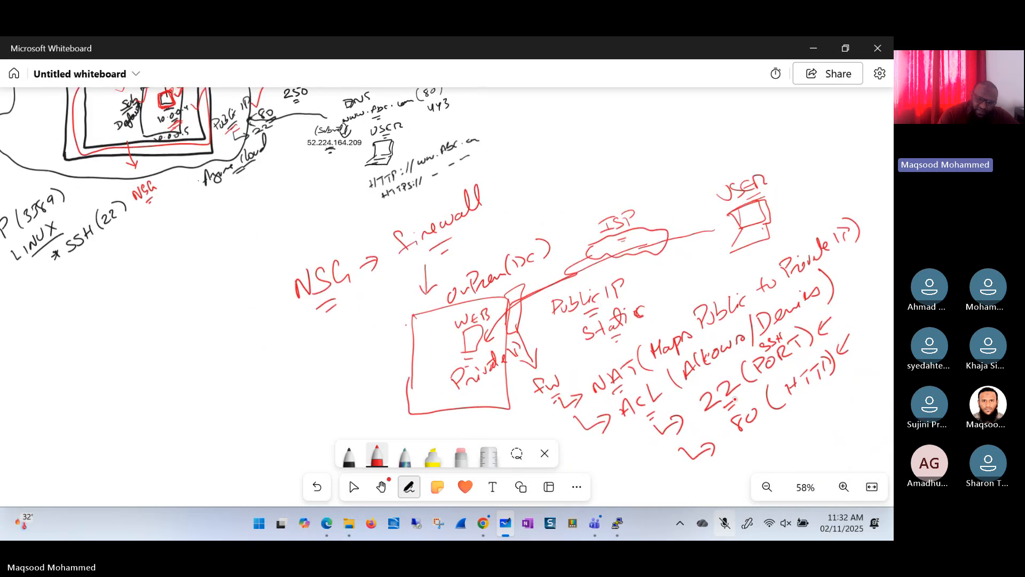
pyautogui.moveTo(710, 424)
pyautogui.mouseDown()
pyautogui.moveTo(839, 332)
pyautogui.moveTo(779, 426)
pyautogui.moveTo(705, 465)
pyautogui.moveTo(718, 419)
pyautogui.mouseUp()
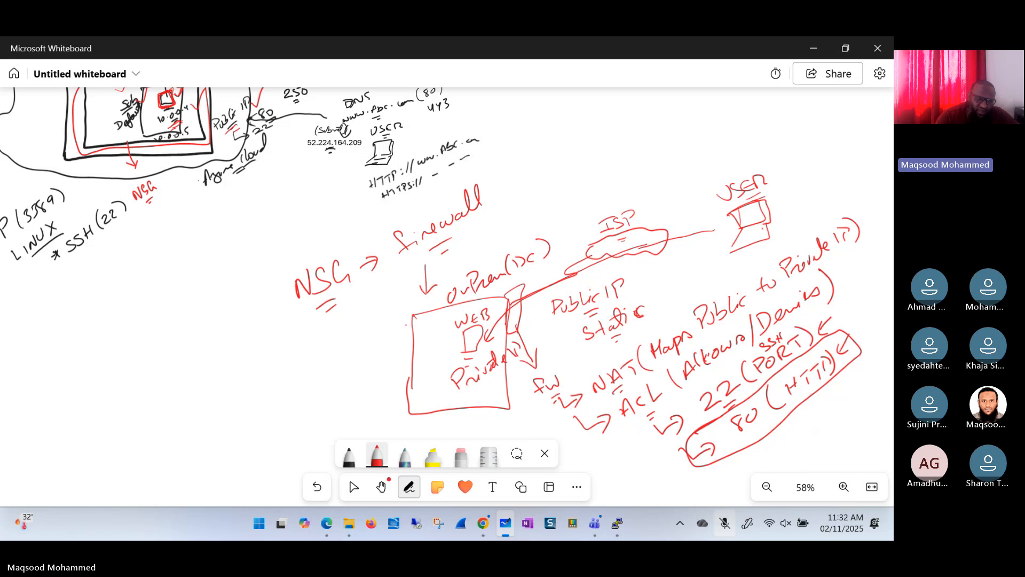
pyautogui.click(353, 487)
pyautogui.scroll(-3, 313, 270)
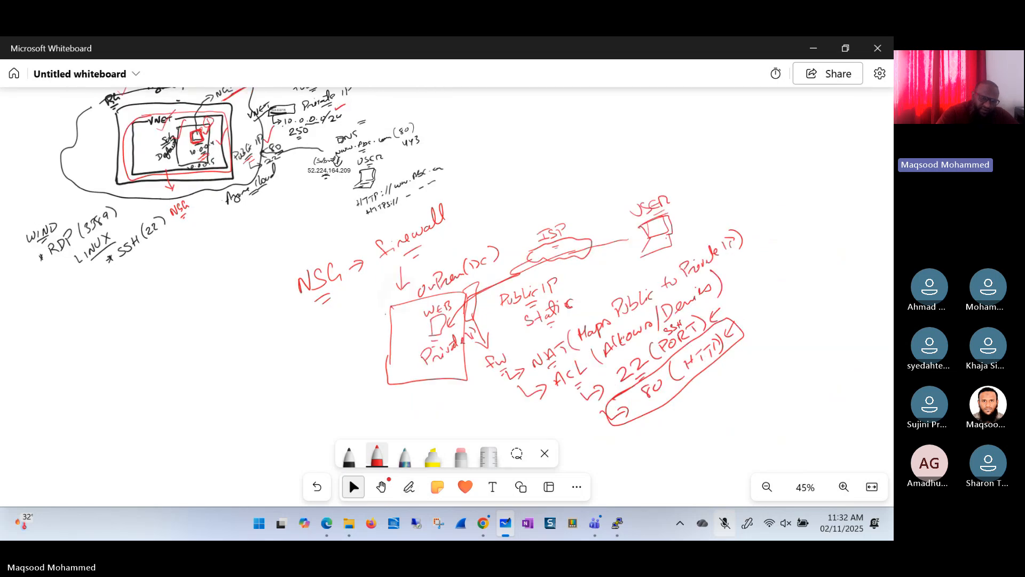
pyautogui.moveTo(641, 160); pyautogui.dragTo(750, 235)
pyautogui.click(409, 486)
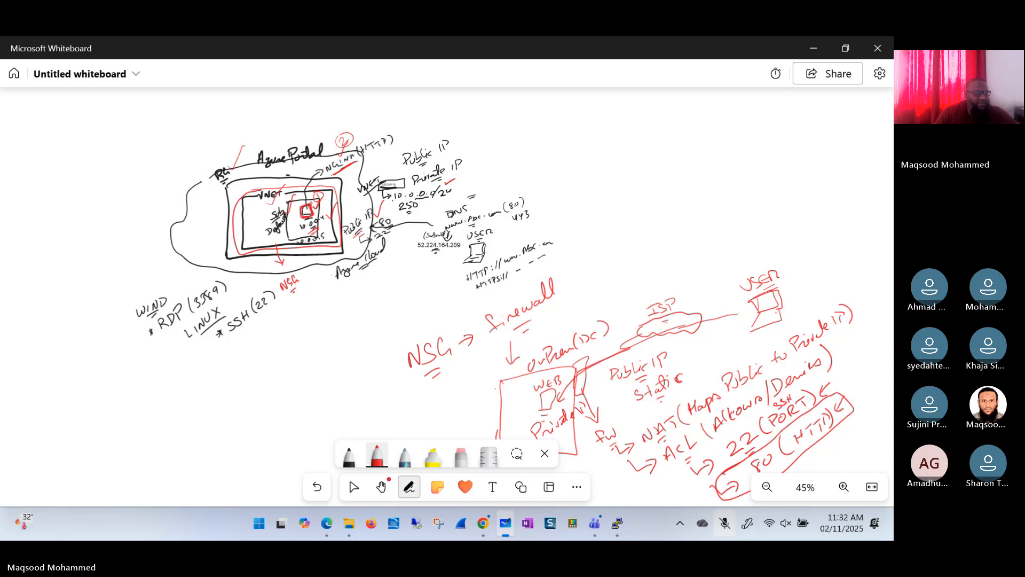
# - Switch to PowerPoint and go from the network access walkthrough past ExpressRoute and Azure DNS to the Storage title slide
pyautogui.press('Escape')
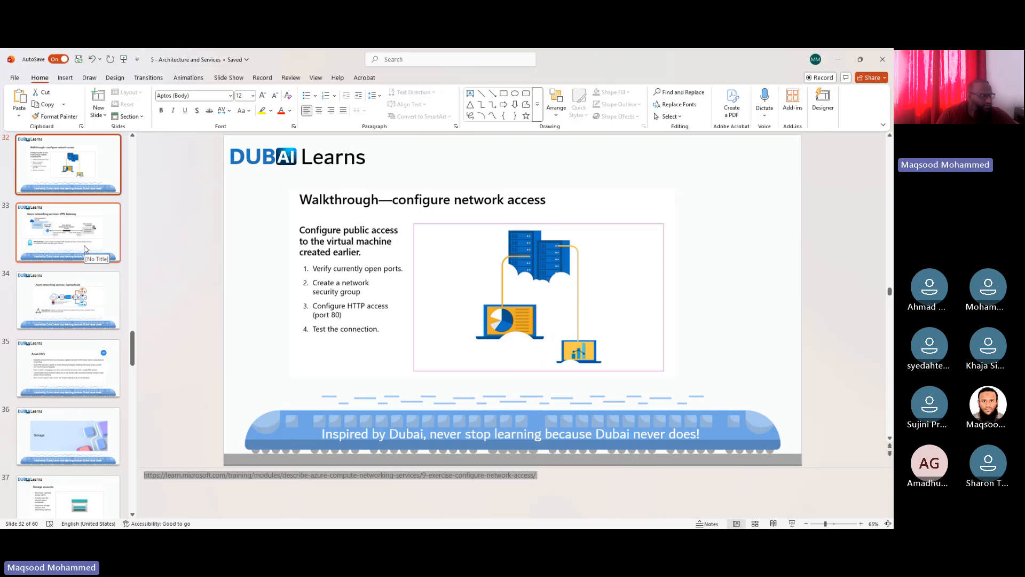
pyautogui.click(90, 229)
pyautogui.click(90, 316)
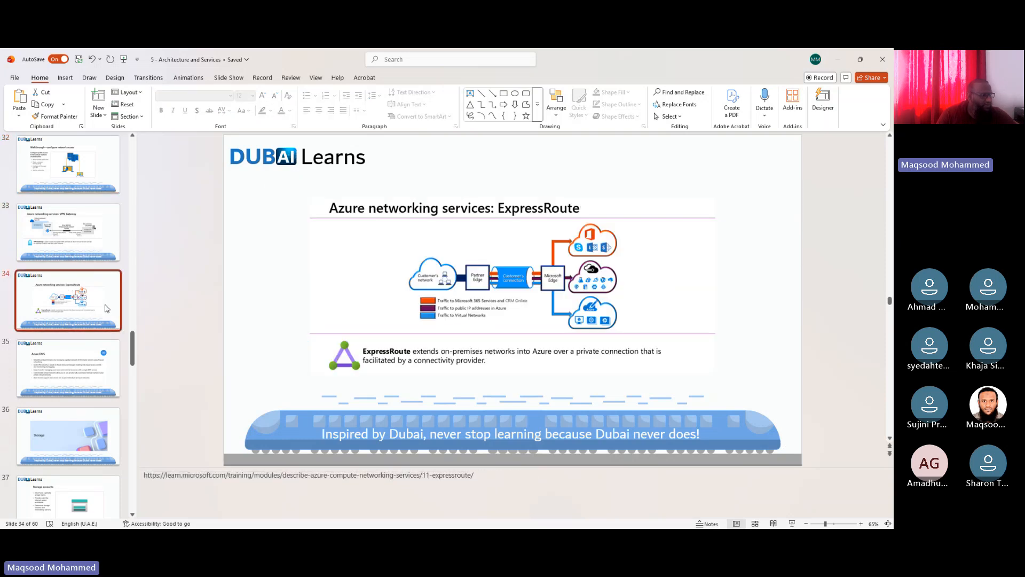
pyautogui.click(91, 348)
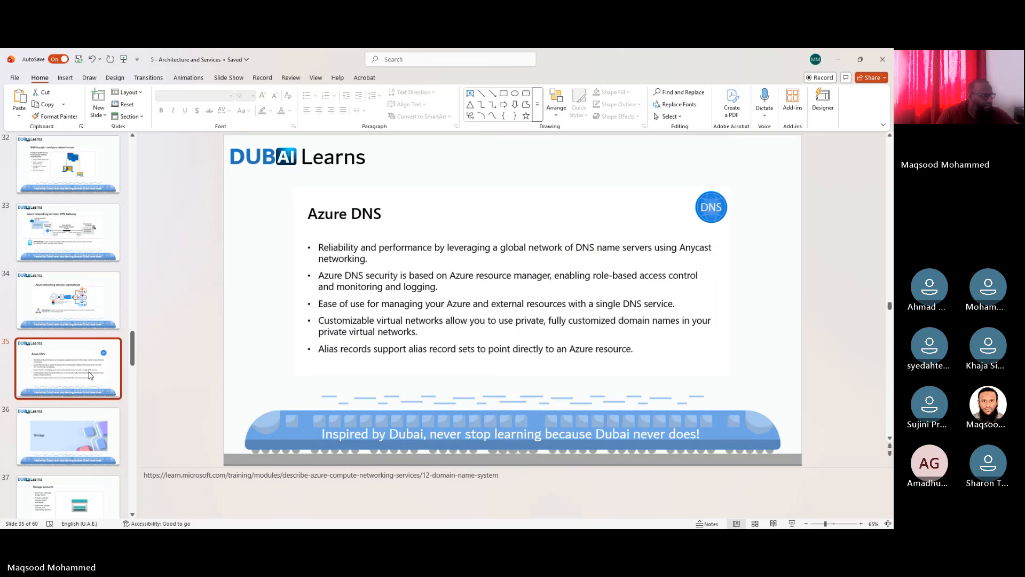
pyautogui.scroll(-1, 93, 404)
pyautogui.click(93, 404)
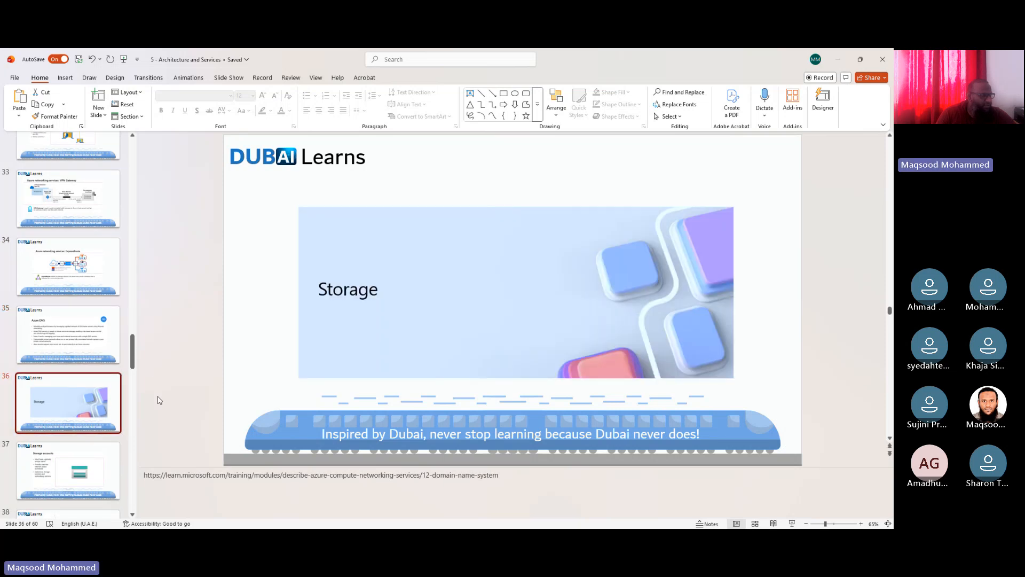
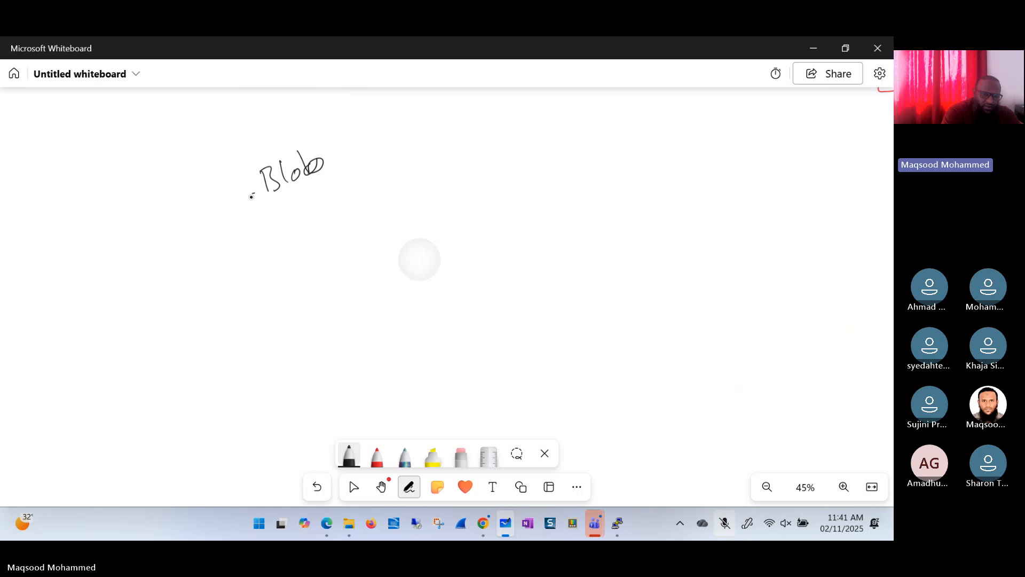
# - Add a star bullet in front of the handwritten "Blob" and write "(Common)" after it
pyautogui.moveTo(250, 194); pyautogui.dragTo(254, 206)
pyautogui.moveTo(256, 194)
pyautogui.mouseDown()
pyautogui.moveTo(247, 205)
pyautogui.moveTo(258, 202)
pyautogui.mouseUp()
pyautogui.moveTo(341, 138)
pyautogui.mouseDown()
pyautogui.moveTo(337, 159)
pyautogui.moveTo(350, 155)
pyautogui.mouseUp()
pyautogui.moveTo(366, 140); pyautogui.dragTo(421, 122)
pyautogui.moveTo(425, 105); pyautogui.dragTo(429, 125)
# - Handwrite a second star-bulleted entry, "Azure Disk", below the Blob line
pyautogui.moveTo(277, 221)
pyautogui.mouseDown()
pyautogui.moveTo(269, 241)
pyautogui.moveTo(279, 237)
pyautogui.mouseUp()
pyautogui.click(281, 220)
pyautogui.moveTo(266, 231)
pyautogui.mouseDown()
pyautogui.moveTo(314, 225)
pyautogui.moveTo(315, 214)
pyautogui.mouseUp()
pyautogui.moveTo(310, 209)
pyautogui.mouseDown()
pyautogui.moveTo(327, 225)
pyautogui.moveTo(333, 212)
pyautogui.mouseUp()
pyautogui.moveTo(335, 204)
pyautogui.mouseDown()
pyautogui.moveTo(365, 199)
pyautogui.moveTo(380, 179)
pyautogui.mouseUp()
pyautogui.moveTo(385, 188); pyautogui.dragTo(398, 166)
pyautogui.moveTo(408, 164); pyautogui.dragTo(404, 175)
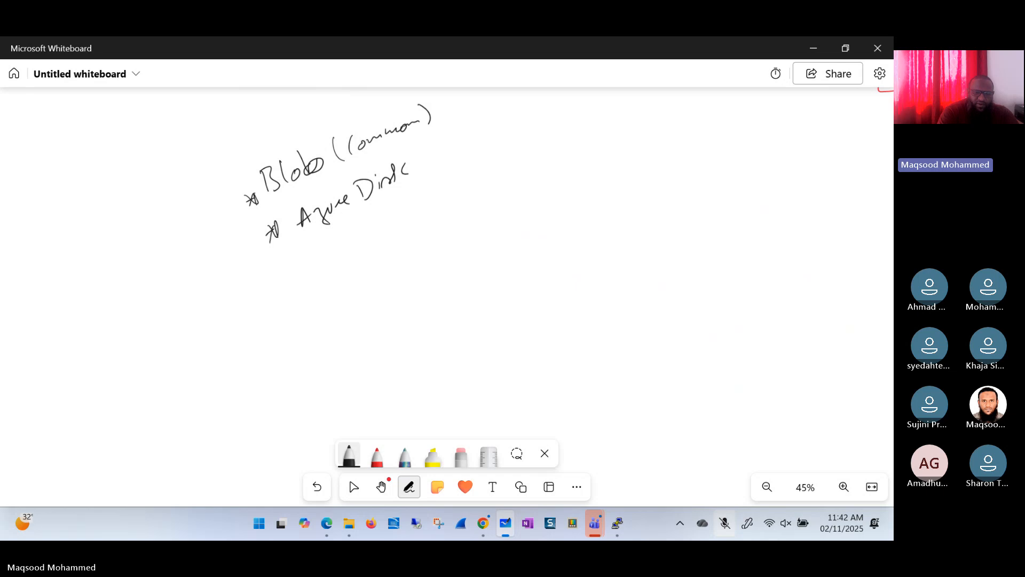
# - Draw a square below the Azure Disk entry, underline it and label it "my-vm"
pyautogui.moveTo(432, 244); pyautogui.dragTo(437, 286)
pyautogui.moveTo(434, 246)
pyautogui.mouseDown()
pyautogui.moveTo(470, 241)
pyautogui.moveTo(436, 292)
pyautogui.mouseUp()
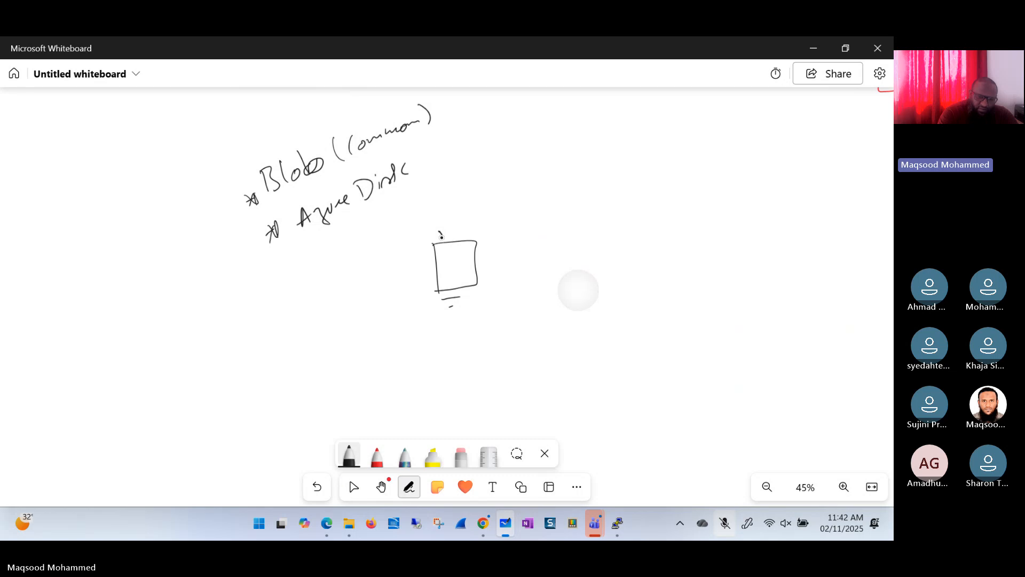
pyautogui.moveTo(439, 237)
pyautogui.mouseDown()
pyautogui.moveTo(452, 230)
pyautogui.moveTo(458, 242)
pyautogui.moveTo(497, 208)
pyautogui.moveTo(483, 233)
pyautogui.mouseUp()
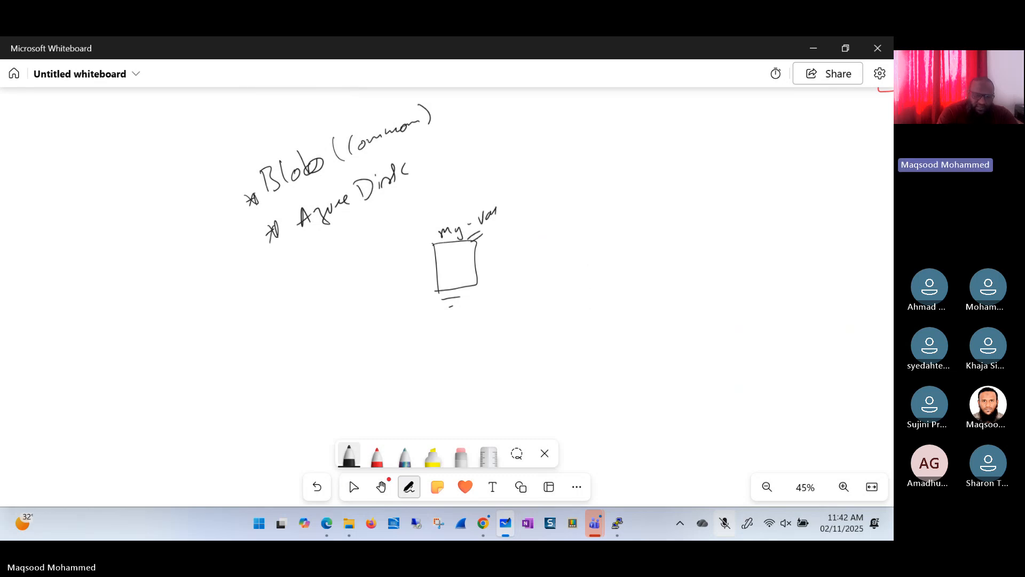
# - Draw two arrows out of the my-vm square labelled "OS" and "NGINX", and reinforce the underline beneath the square
pyautogui.moveTo(470, 256); pyautogui.dragTo(531, 238)
pyautogui.moveTo(475, 273)
pyautogui.mouseDown()
pyautogui.moveTo(505, 264)
pyautogui.moveTo(498, 275)
pyautogui.moveTo(547, 246)
pyautogui.mouseUp()
pyautogui.moveTo(549, 254); pyautogui.dragTo(569, 248)
pyautogui.moveTo(569, 237); pyautogui.dragTo(564, 248)
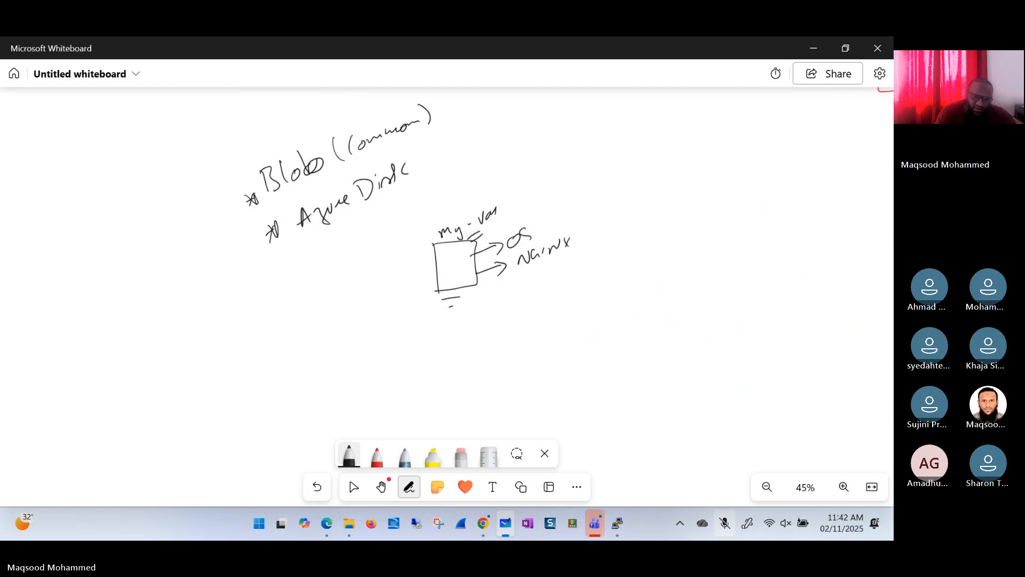
pyautogui.moveTo(442, 300); pyautogui.dragTo(469, 297)
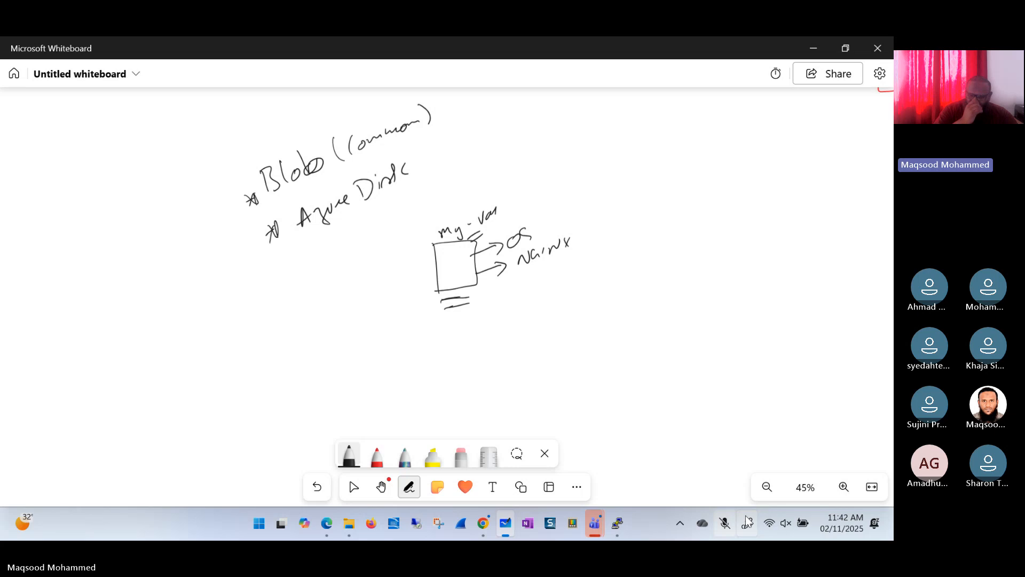
pyautogui.click(354, 487)
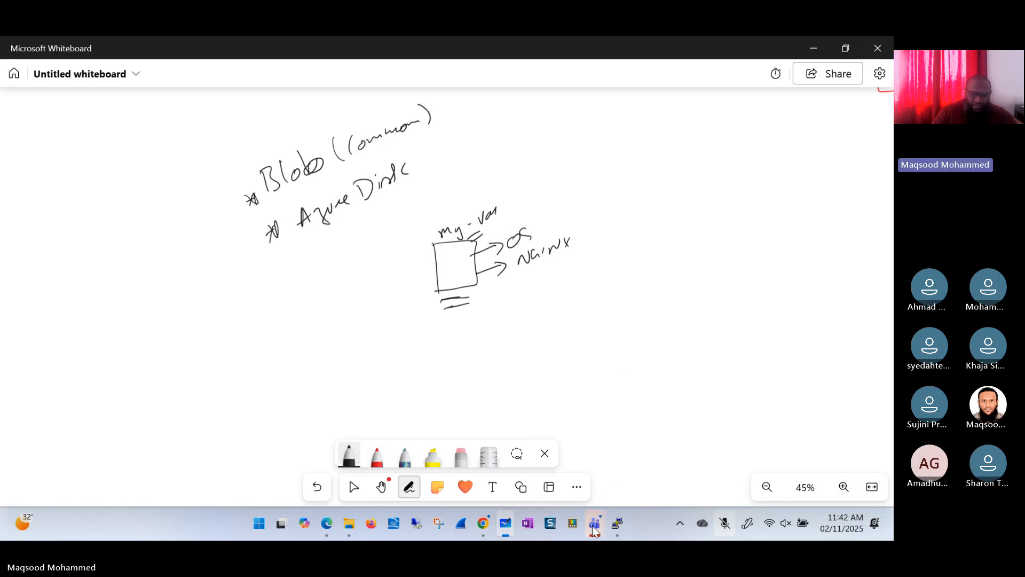
# - Switch to Chrome, maximize the window and sign in to Microsoft Azure with the personal account
pyautogui.moveTo(594, 523)
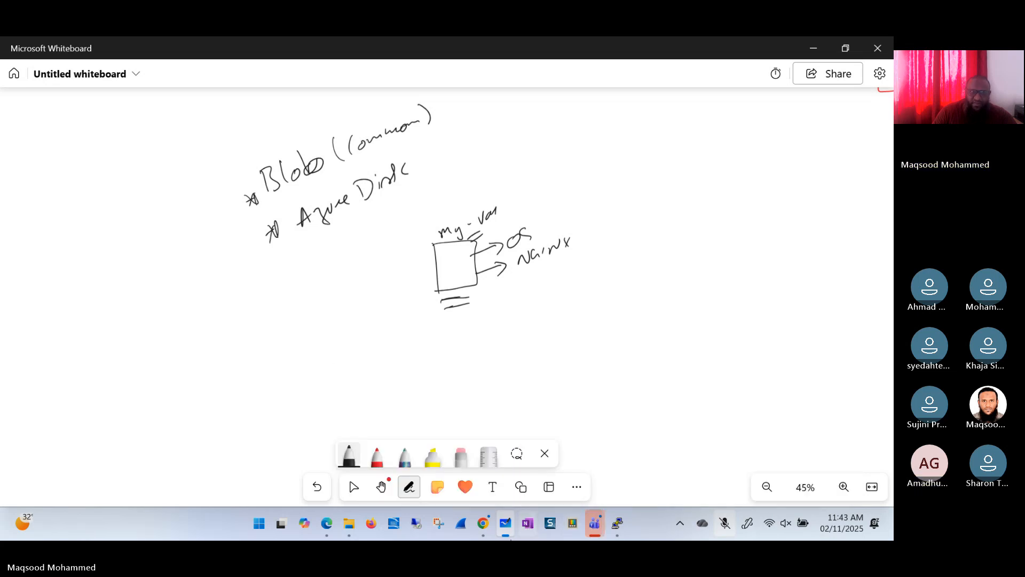
pyautogui.hotkey('alt', 'Tab')
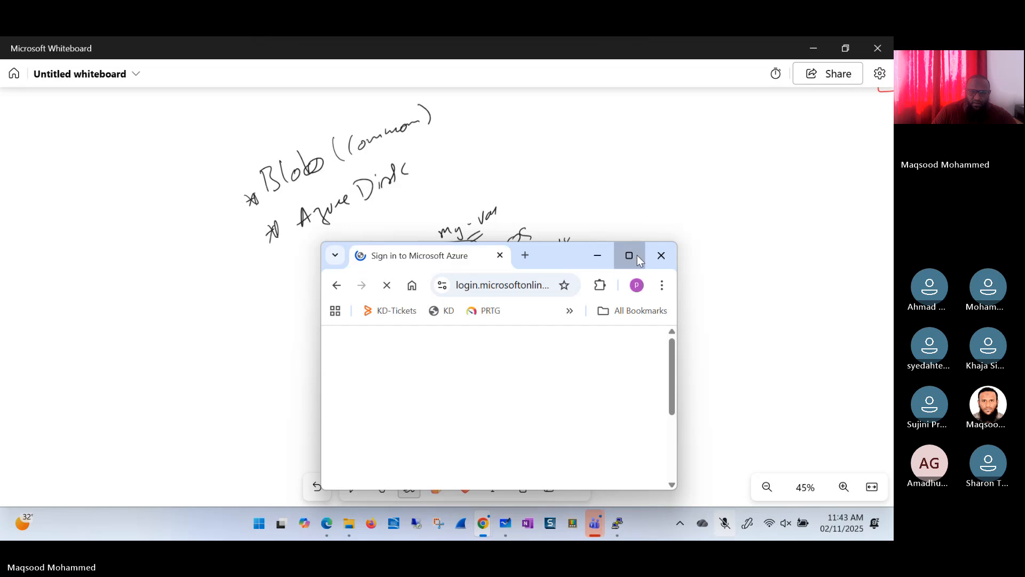
pyautogui.click(631, 254)
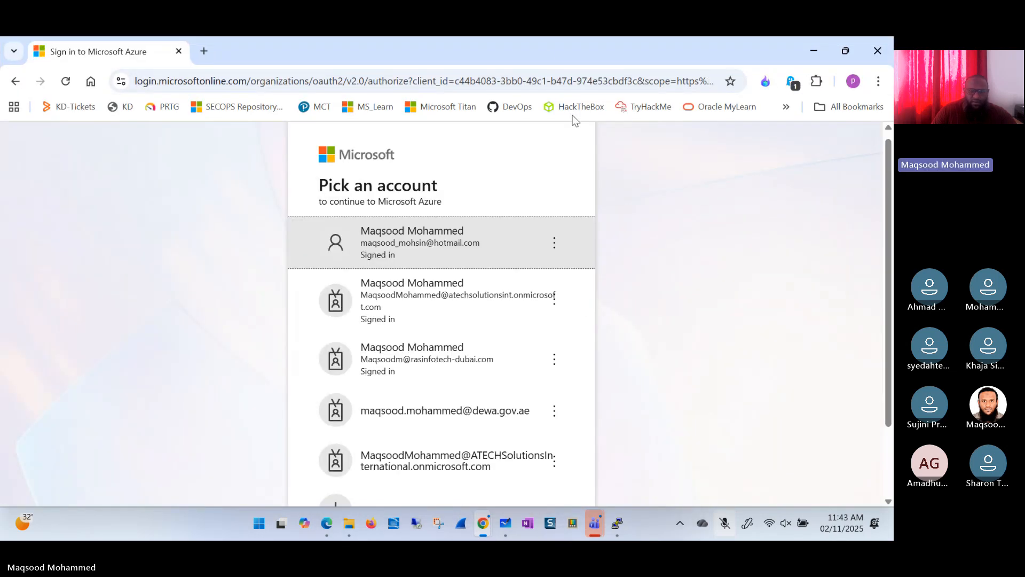
pyautogui.click(459, 258)
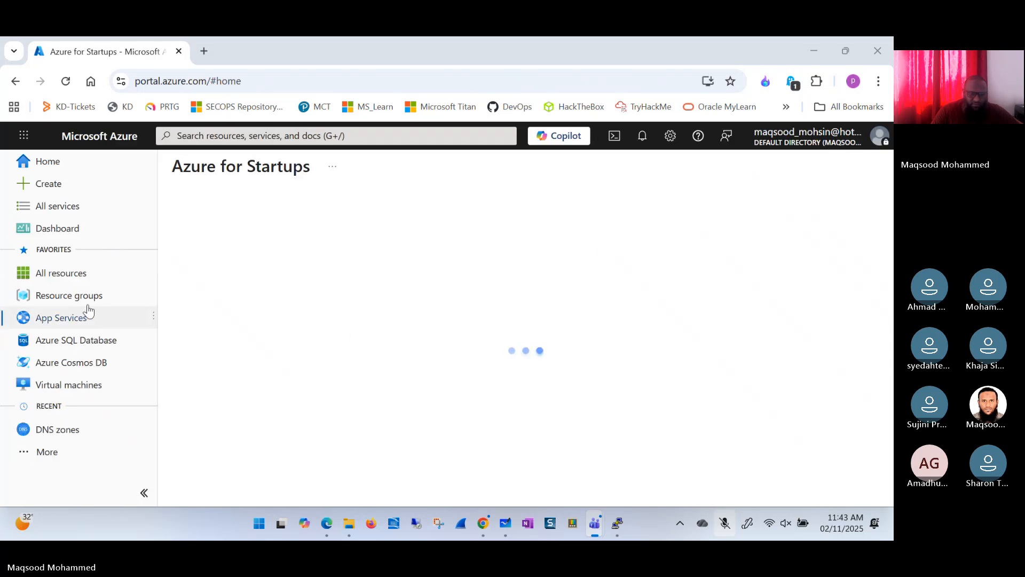
# - Open the IntroAzureRG resource group and bring up its list of resources
pyautogui.click(80, 295)
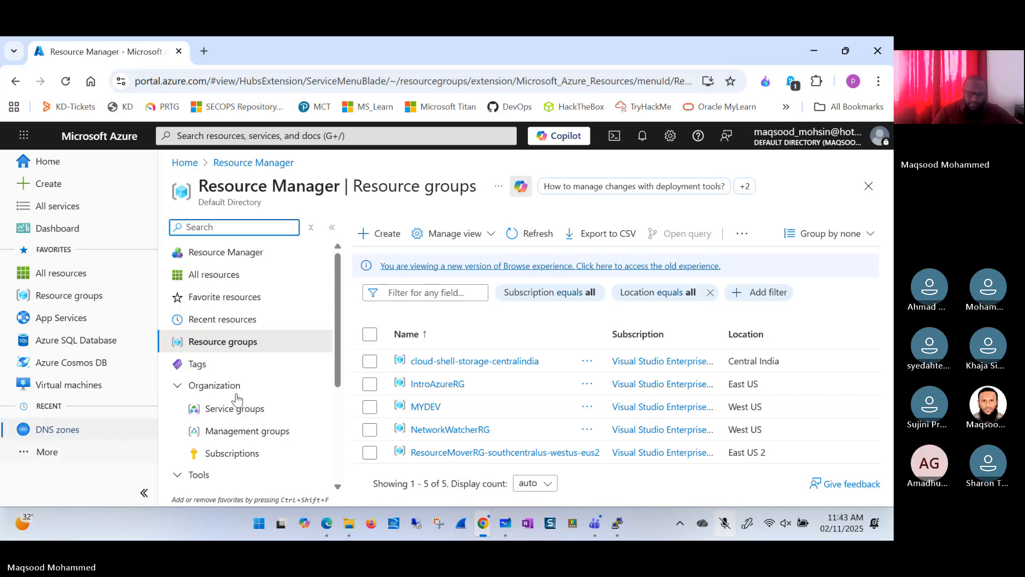
pyautogui.click(442, 384)
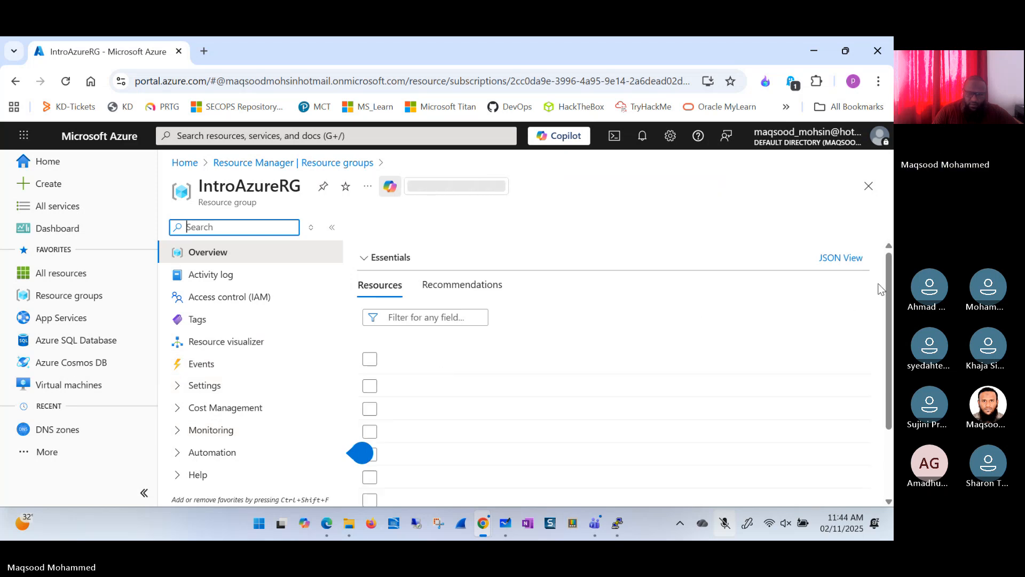
pyautogui.scroll(-1, 887, 303)
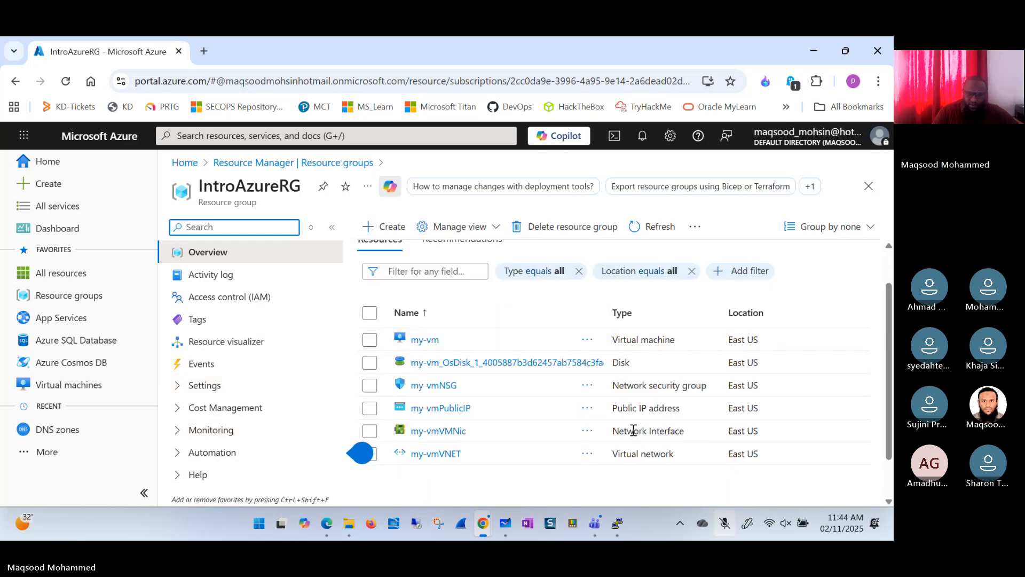
# - Point out the Disk and Virtual machine types in the resource list, and open the my-vm OS disk
pyautogui.moveTo(632, 363); pyautogui.dragTo(620, 368)
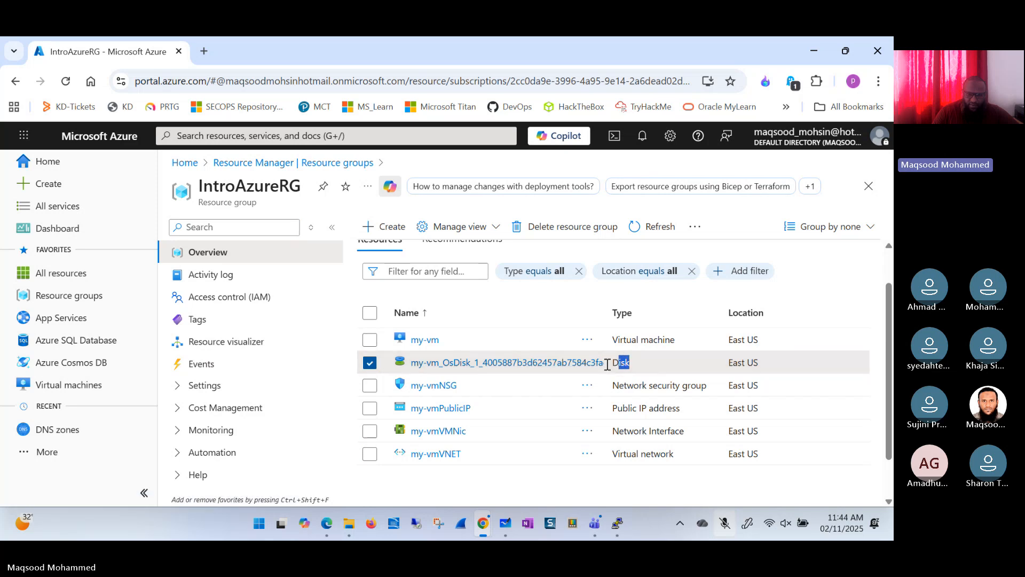
pyautogui.click(636, 362)
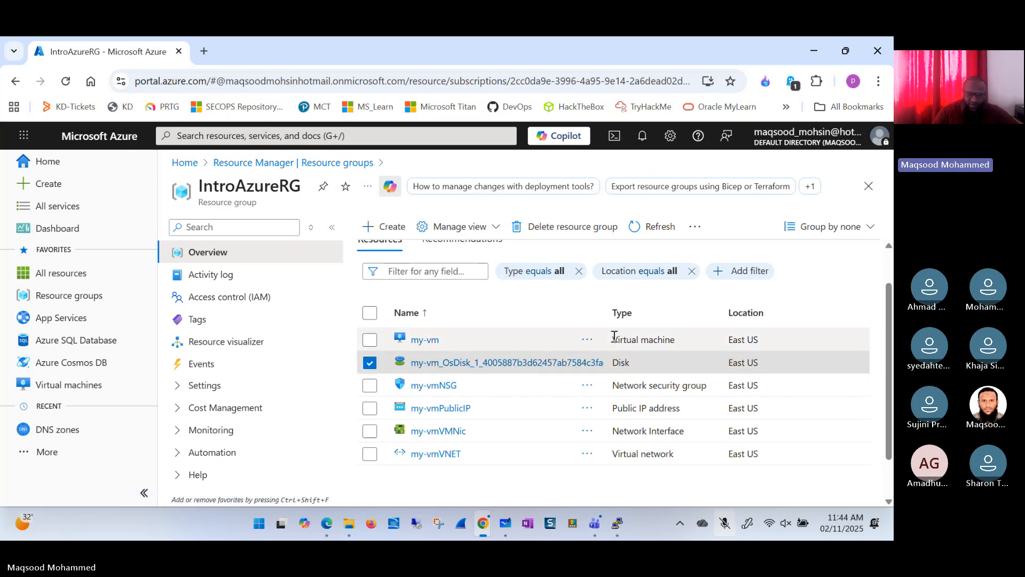
pyautogui.moveTo(614, 336); pyautogui.dragTo(677, 336)
pyautogui.click(587, 365)
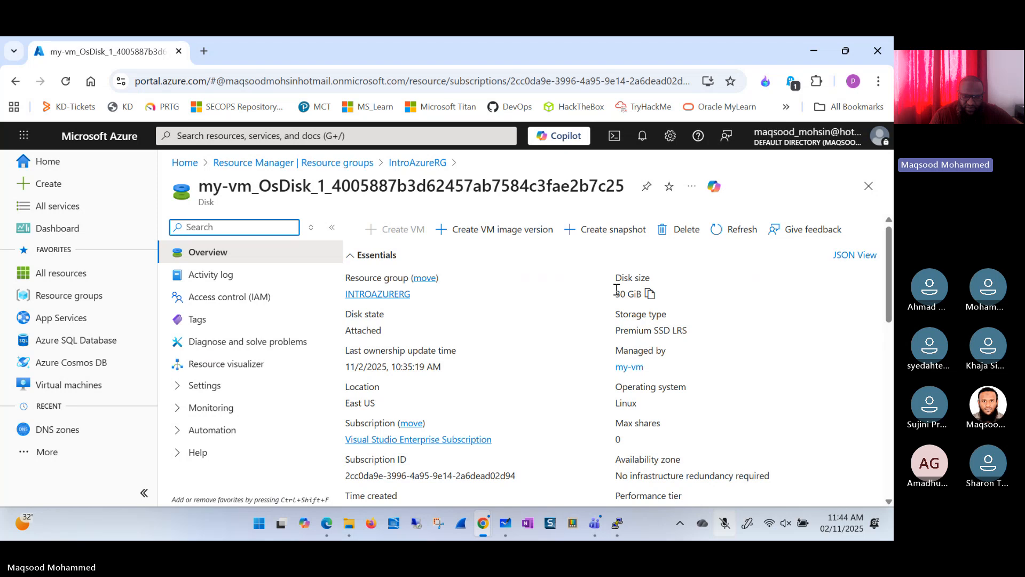
# - Examine the OS disk's essentials, highlighting its disk size and storage type
pyautogui.moveTo(617, 289); pyautogui.dragTo(651, 295)
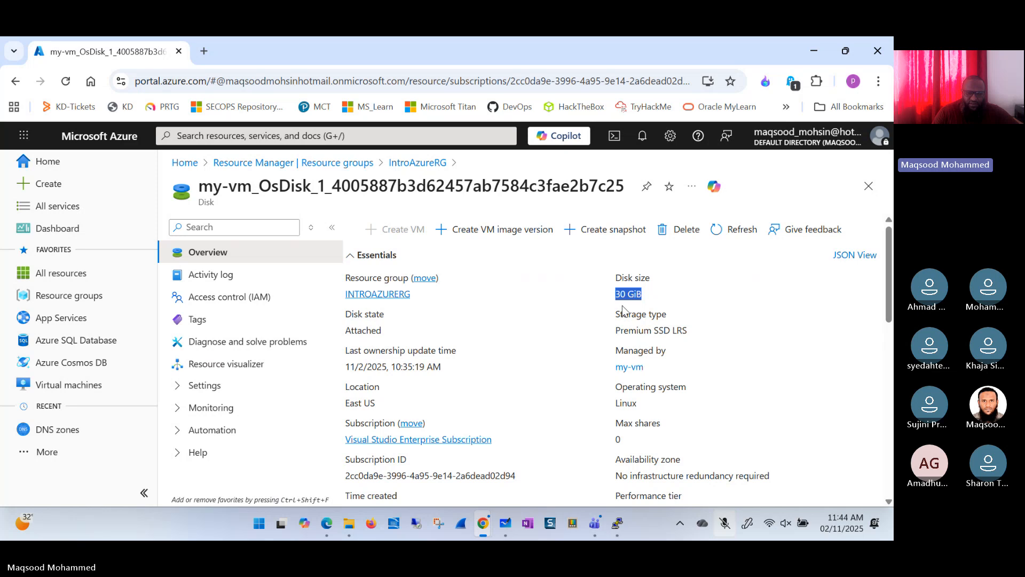
pyautogui.moveTo(626, 303)
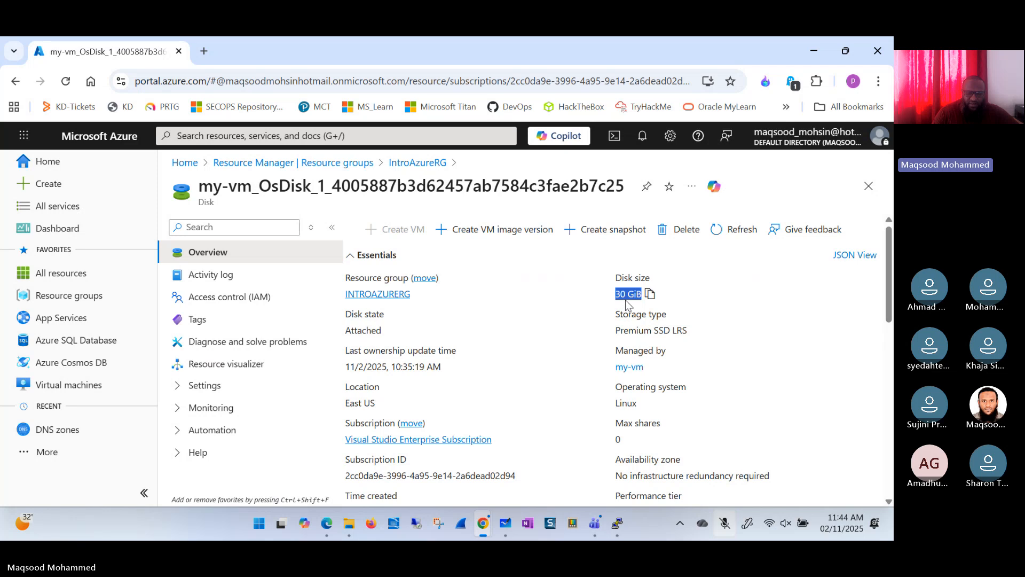
pyautogui.click(705, 358)
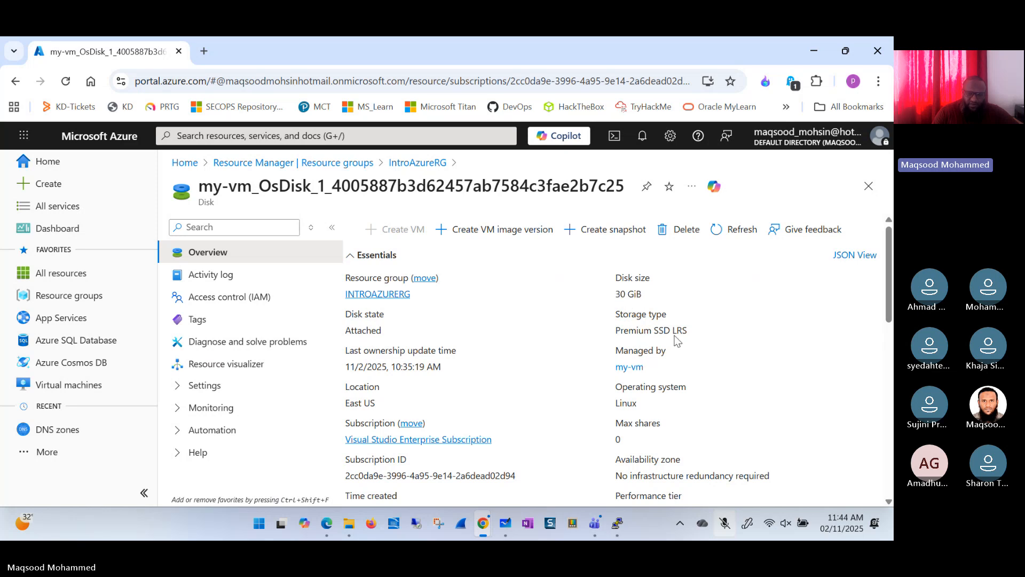
pyautogui.doubleClick(622, 330)
pyautogui.click(595, 354)
pyautogui.moveTo(617, 294); pyautogui.dragTo(636, 294)
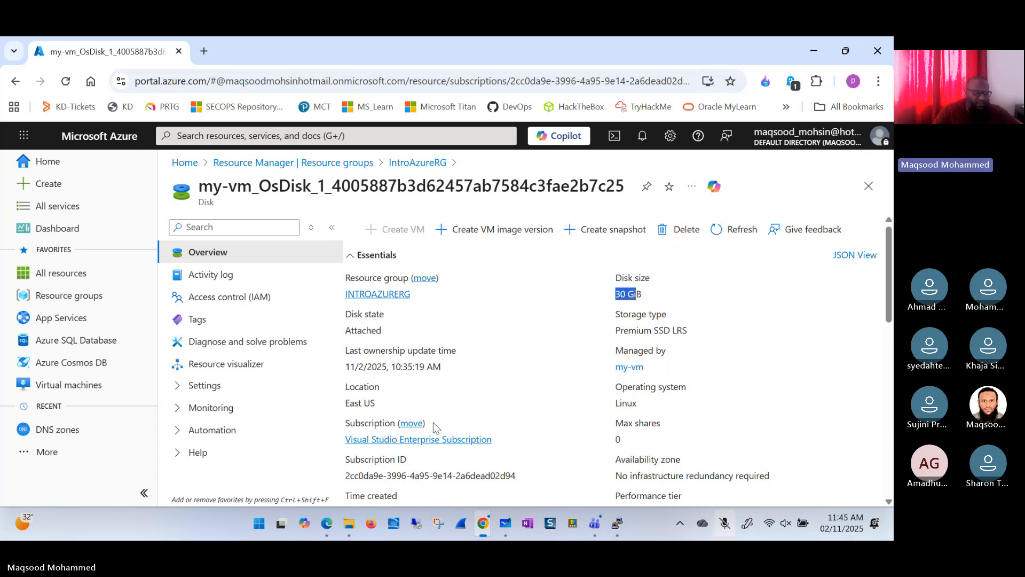
pyautogui.click(746, 377)
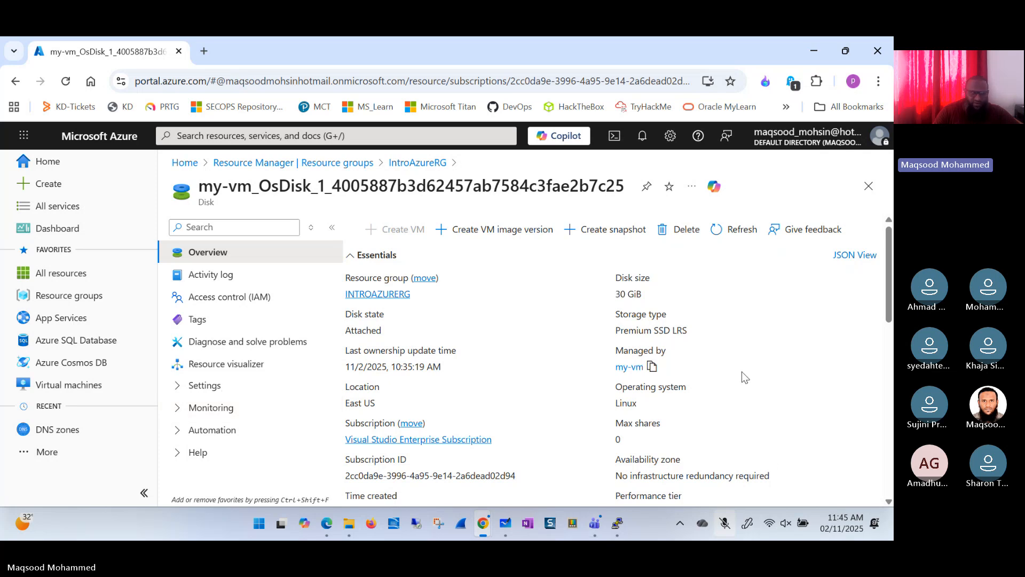
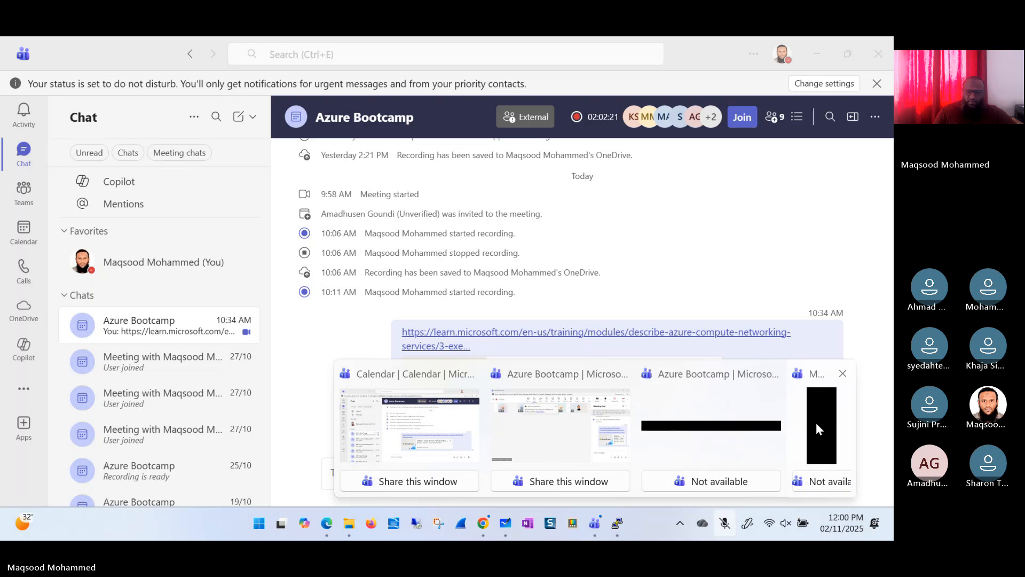
pyautogui.click(816, 422)
pyautogui.click(845, 199)
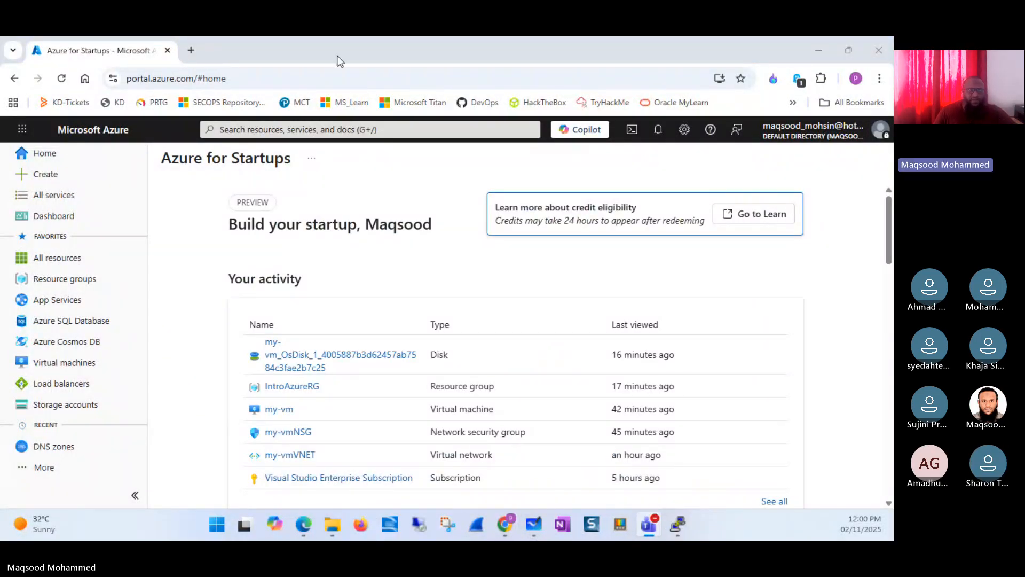
pyautogui.hotkey('ctrl', 't')
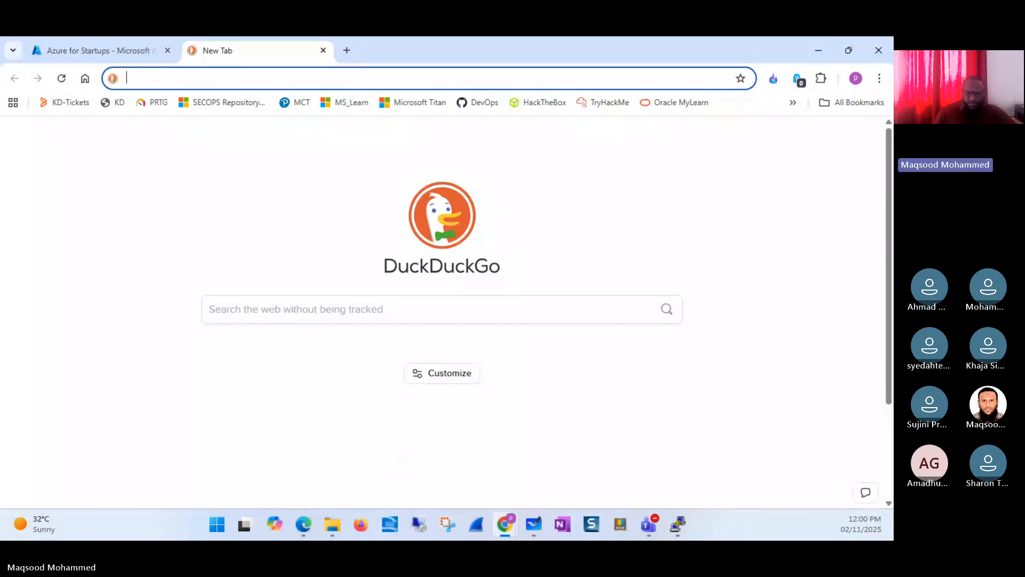
pyautogui.press('super+d')
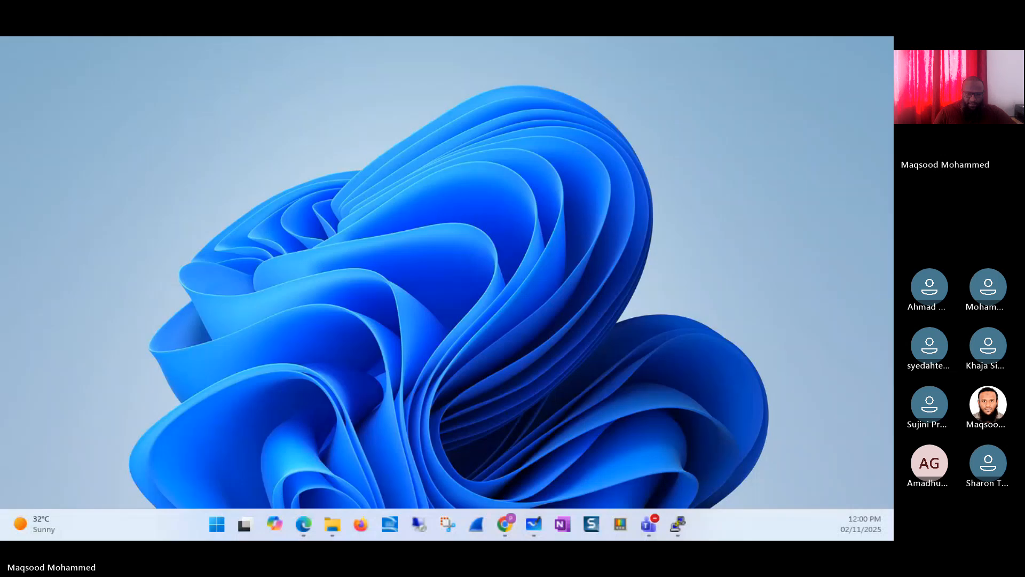
pyautogui.press('super+d')
pyautogui.moveTo(405, 48); pyautogui.dragTo(0, 347)
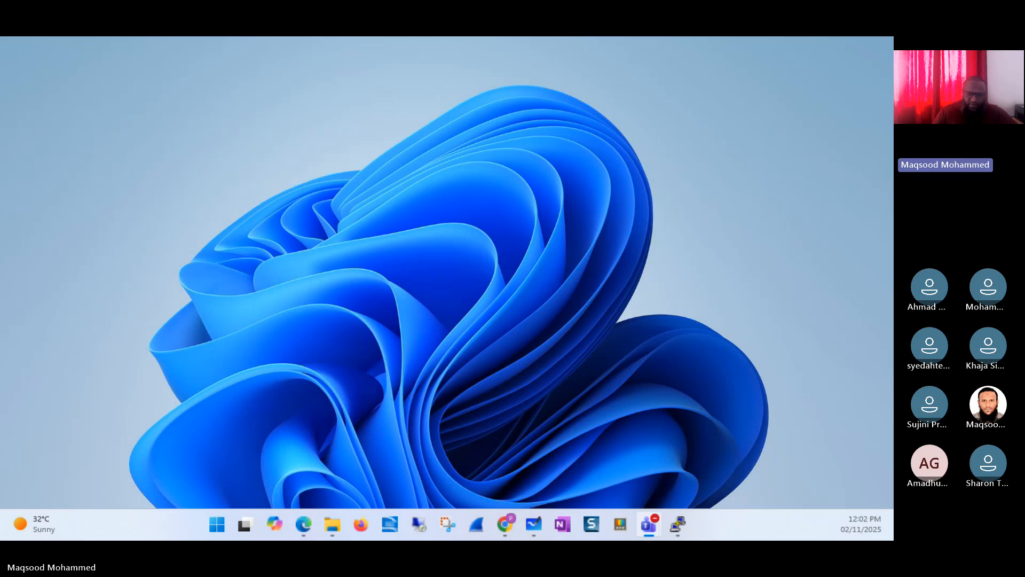
# - Switch to Chrome, load the copied Microsoft Learn link for the Azure virtual machine exercise in a new tab, and close WhatsApp
pyautogui.hotkey('alt', 'Tab')
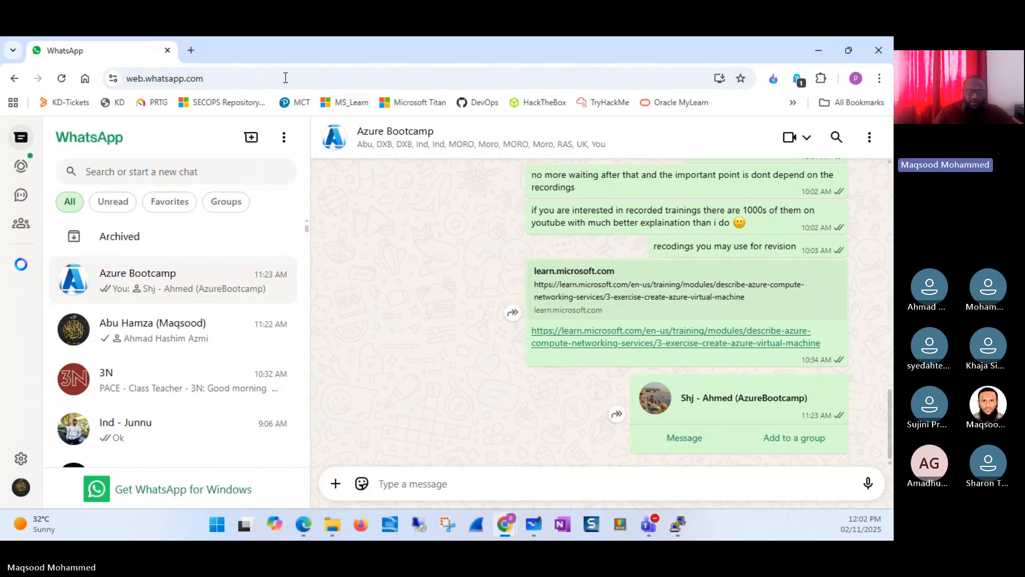
pyautogui.click(191, 50)
pyautogui.rightClick(195, 80)
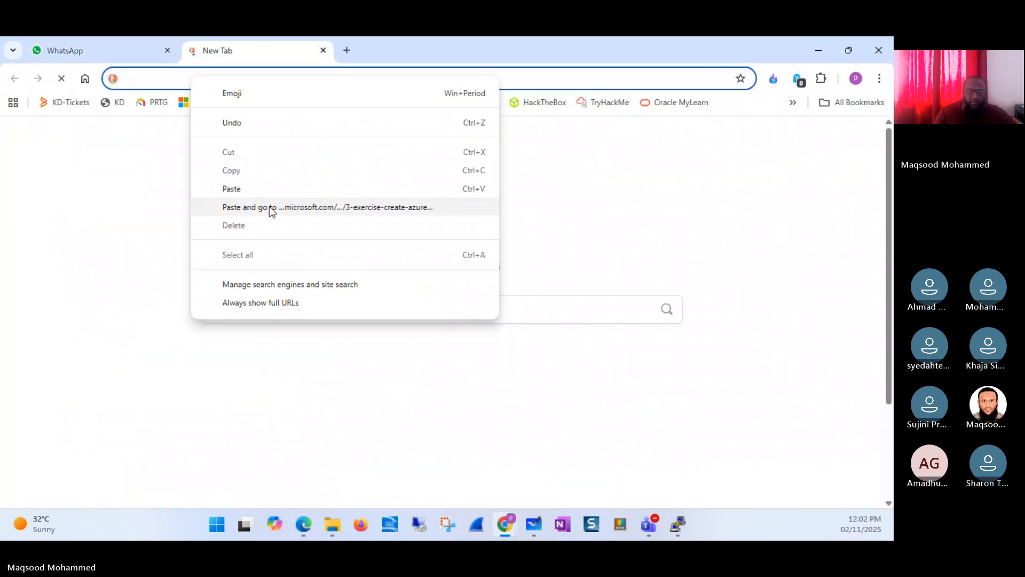
pyautogui.click(185, 54)
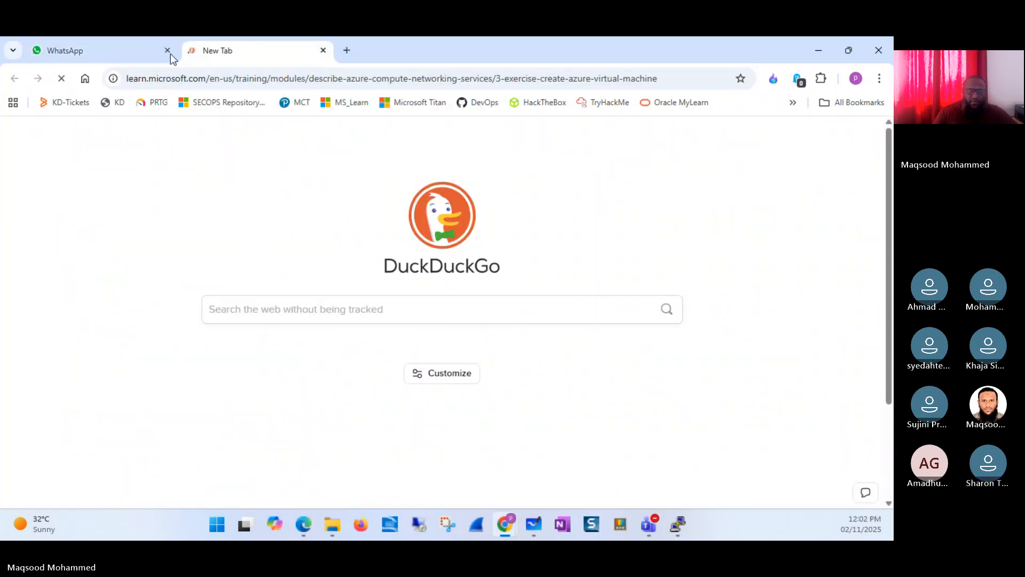
pyautogui.click(167, 51)
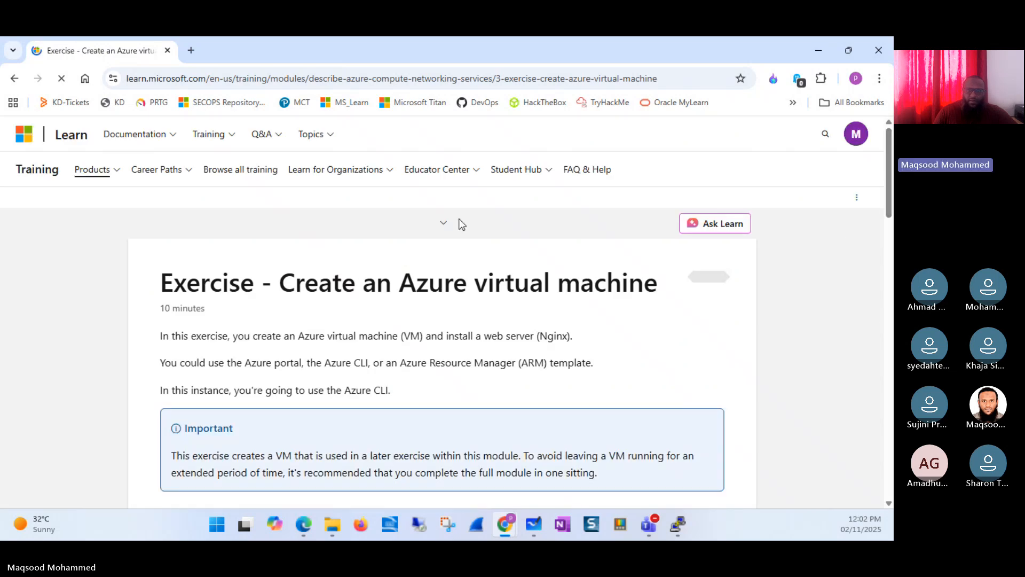
# - Look through the unit list of the Describe Azure compute and networking services module, then collapse it
pyautogui.click(448, 226)
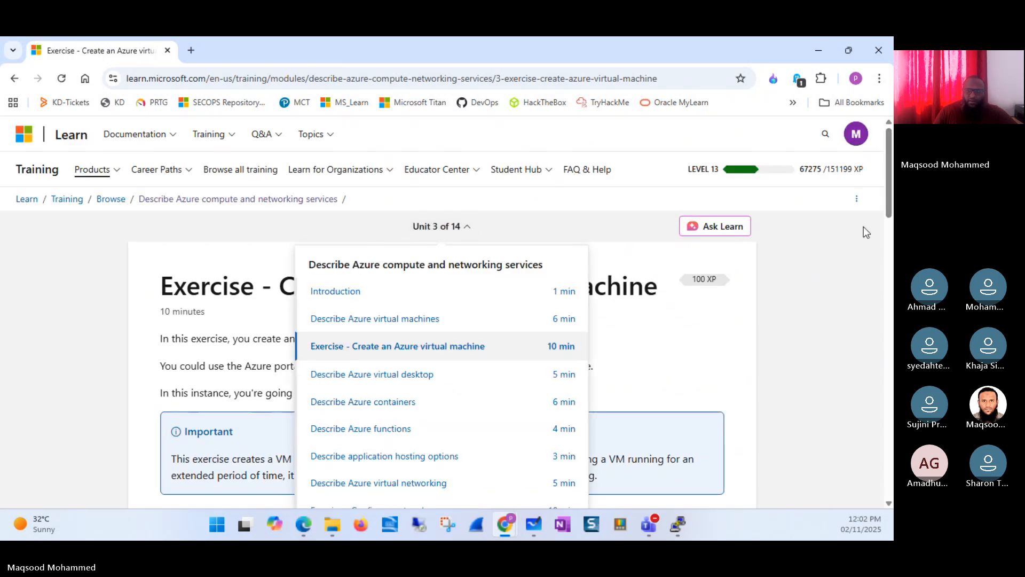
pyautogui.moveTo(891, 184); pyautogui.dragTo(882, 249)
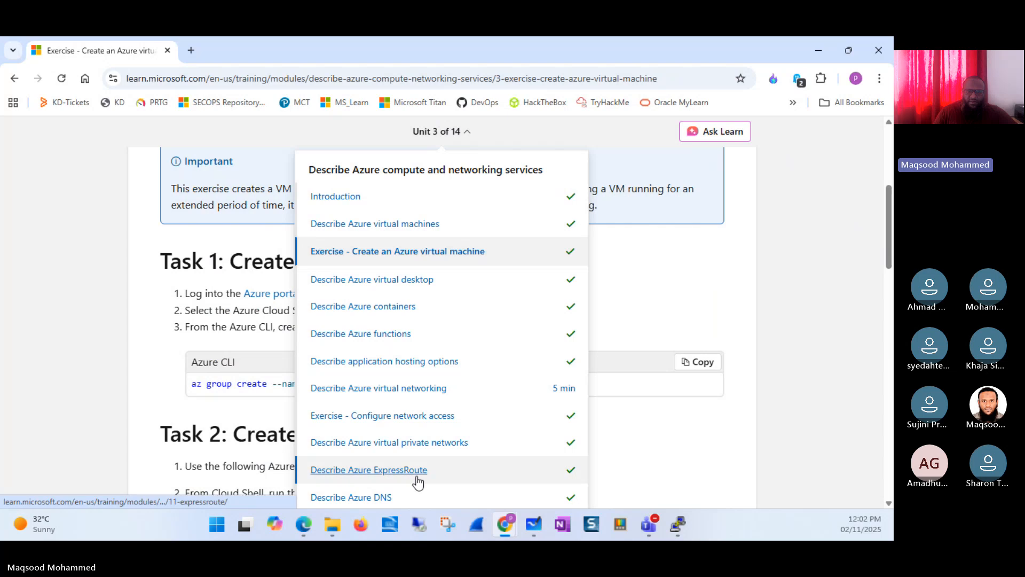
pyautogui.click(777, 456)
pyautogui.scroll(5, 480, 320)
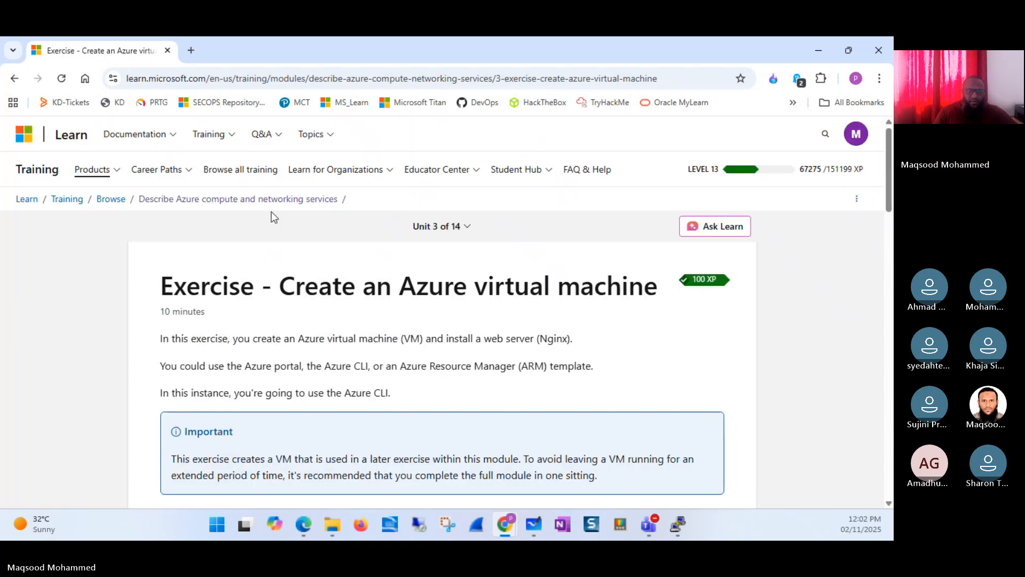
# - Open the overview page of the Describe Azure compute and networking services module
pyautogui.click(126, 199)
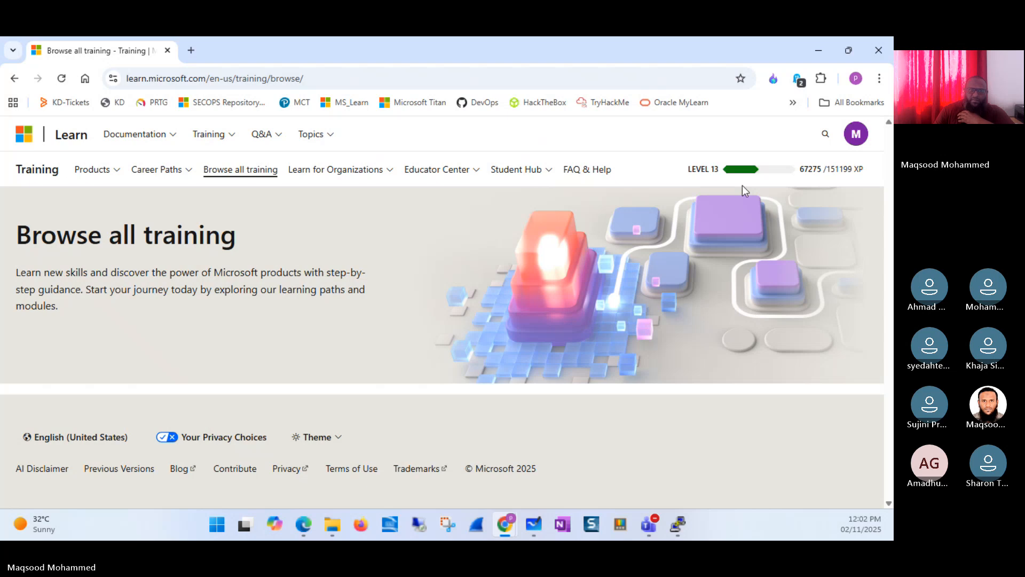
pyautogui.click(13, 80)
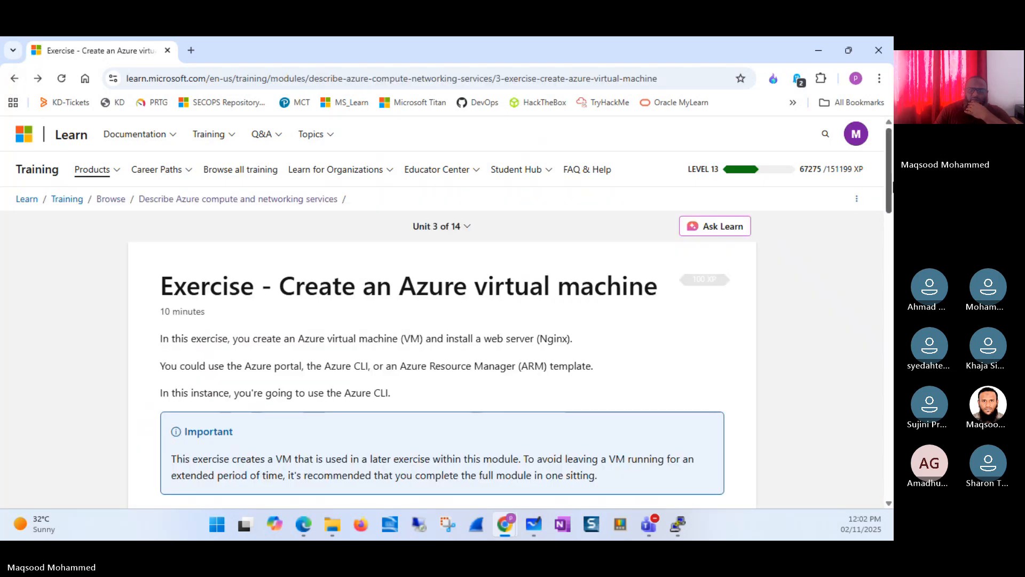
pyautogui.moveTo(890, 191); pyautogui.dragTo(888, 160)
pyautogui.click(458, 199)
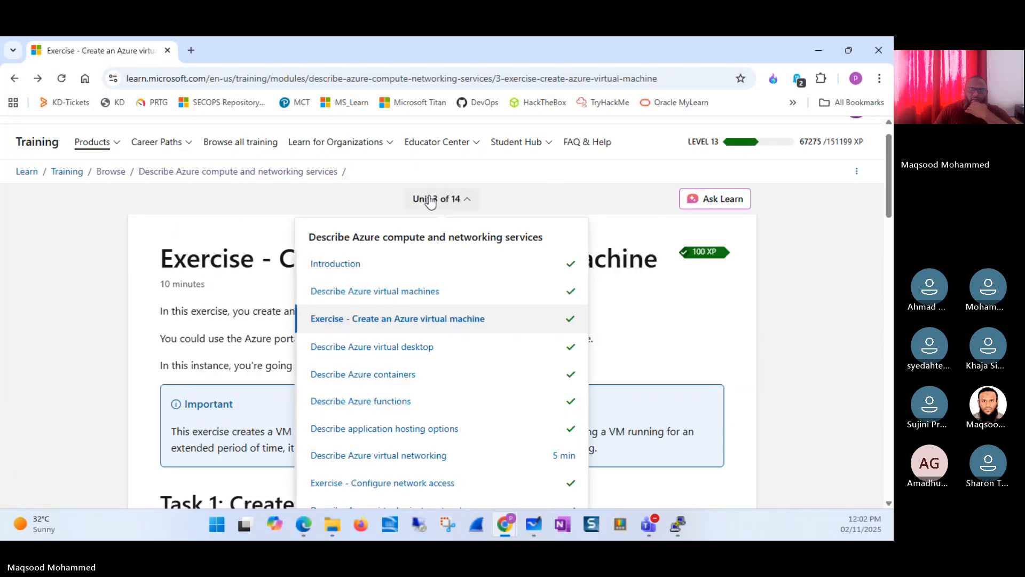
pyautogui.click(320, 174)
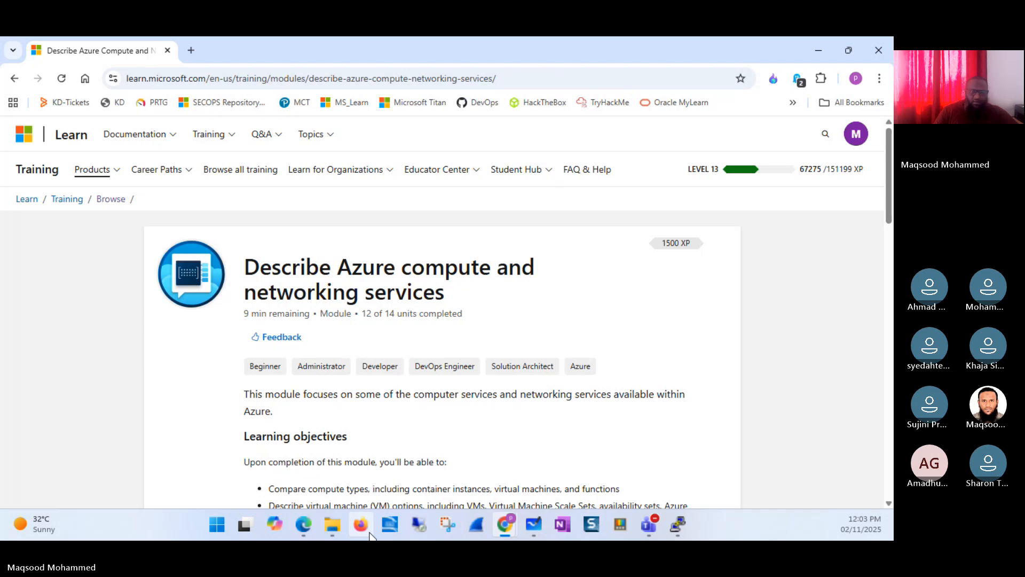
# - Switch to Teams, then bring up the Describe Azure storage services page in Edge and maximize its window
pyautogui.click(649, 526)
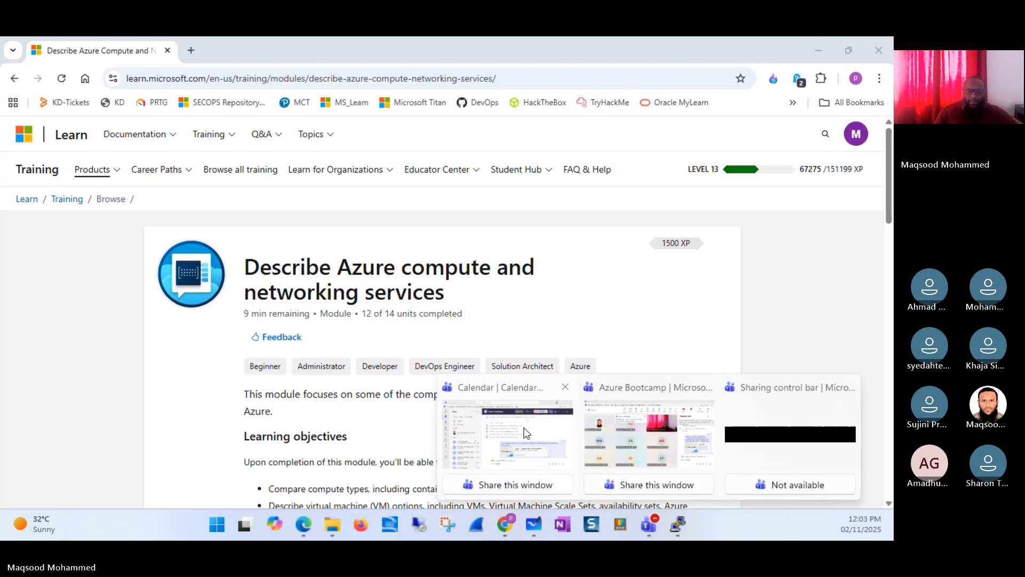
pyautogui.click(524, 427)
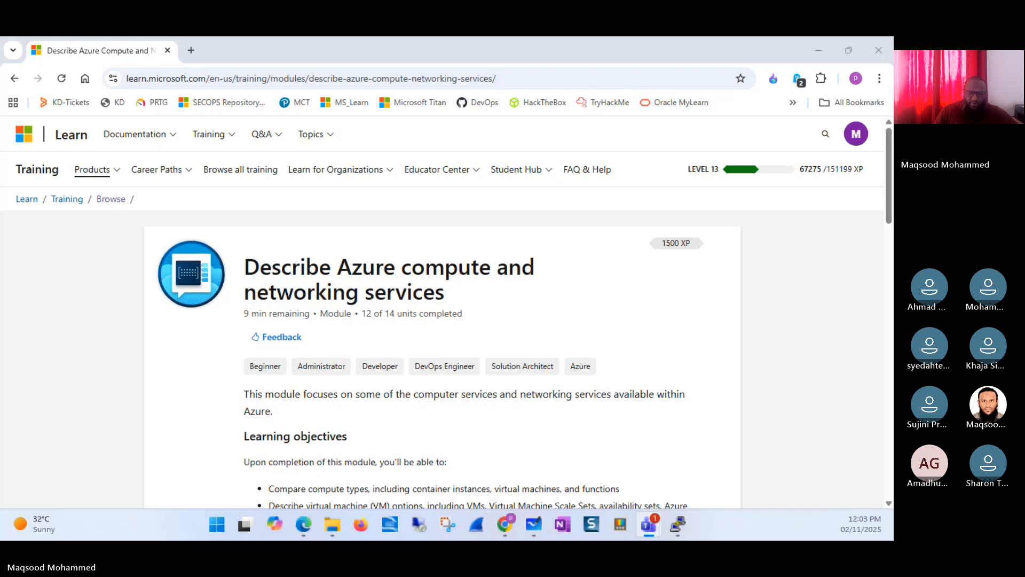
pyautogui.hotkey('alt', 'Tab')
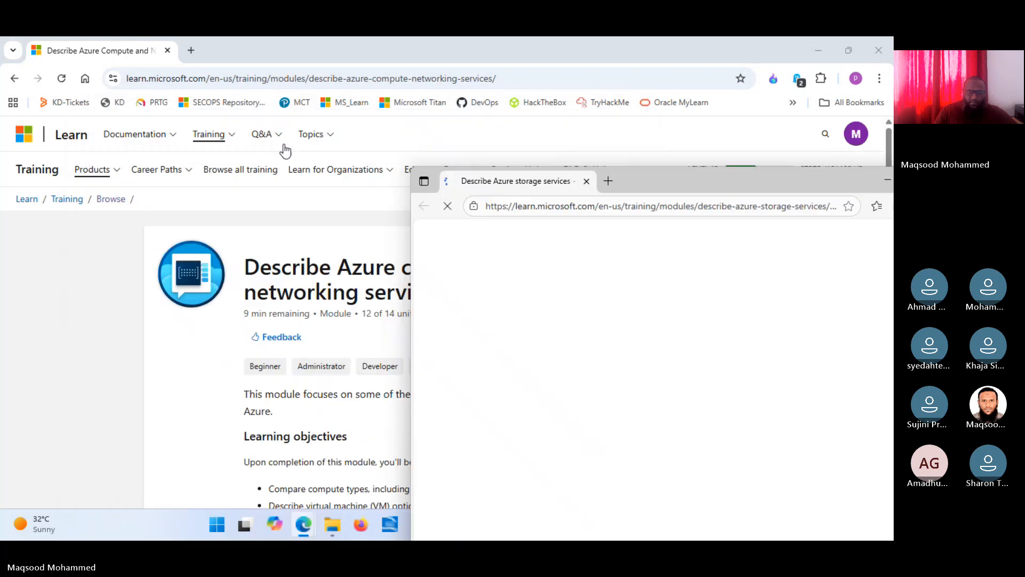
pyautogui.doubleClick(770, 187)
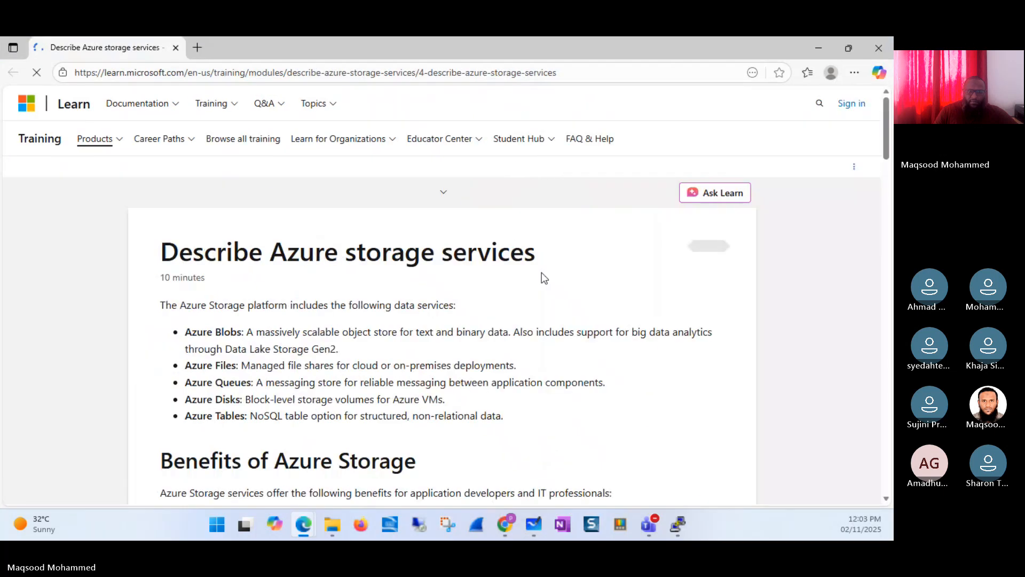
# - Go to the module's Exercise - Create a storage blob unit and open its Azure portal link in a new tab
pyautogui.scroll(-2, 886, 152)
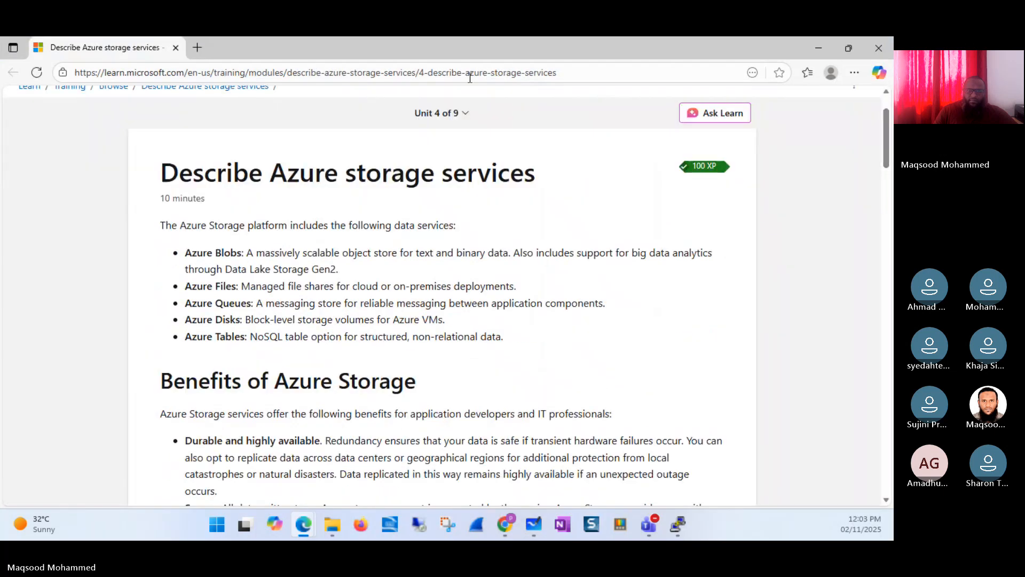
pyautogui.click(446, 114)
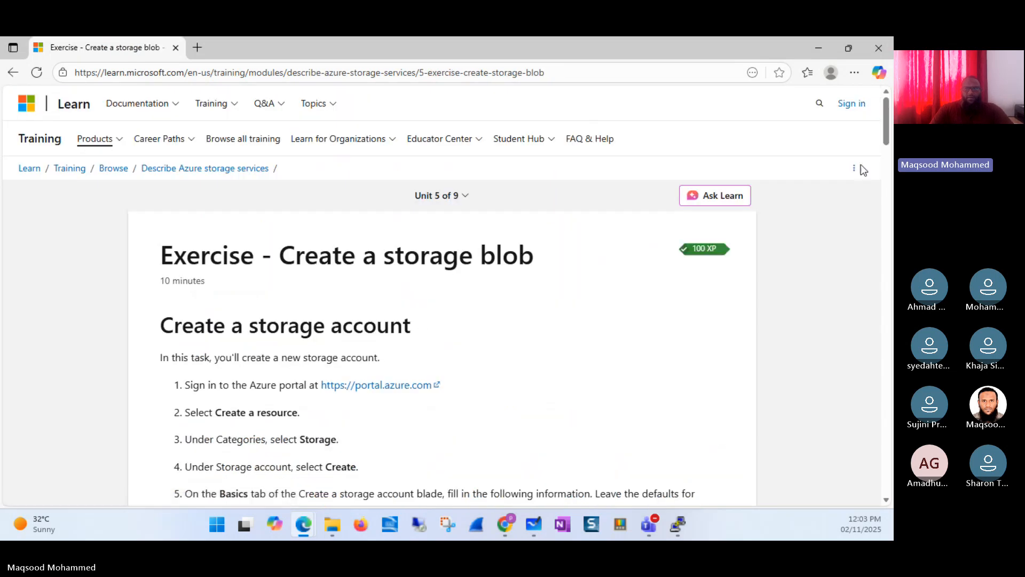
pyautogui.scroll(-4, 889, 157)
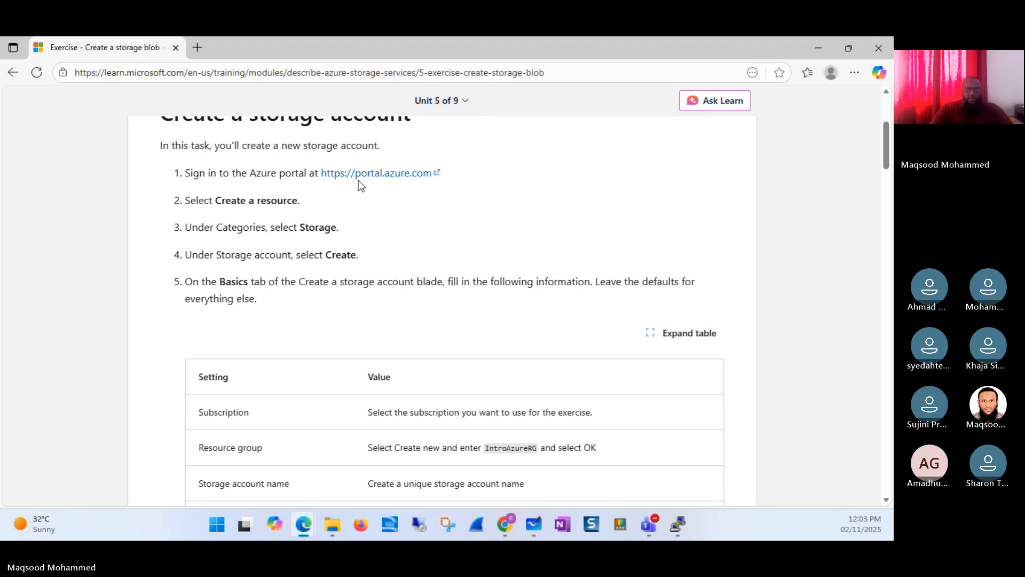
pyautogui.rightClick(376, 175)
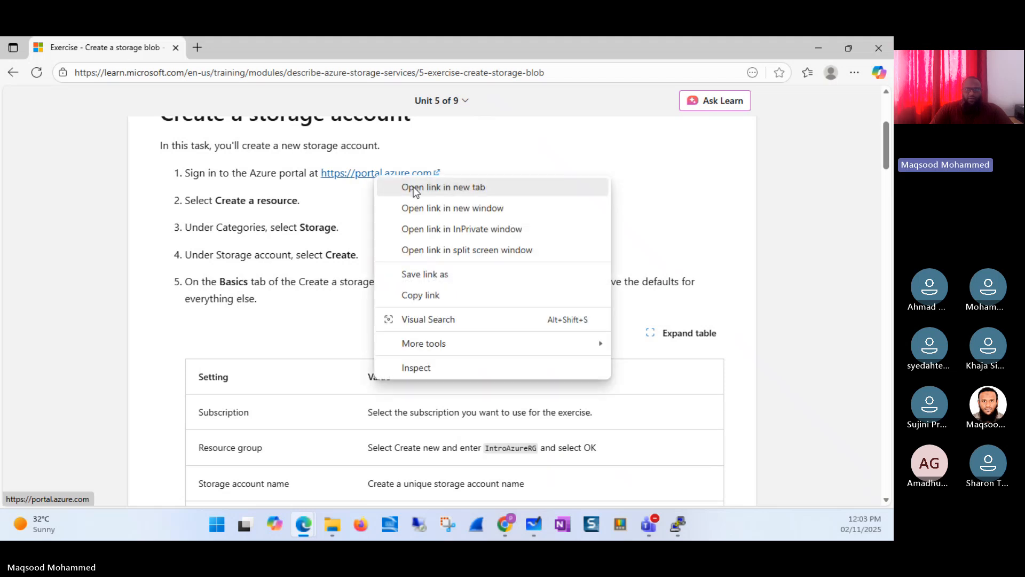
pyautogui.click(393, 187)
pyautogui.click(257, 51)
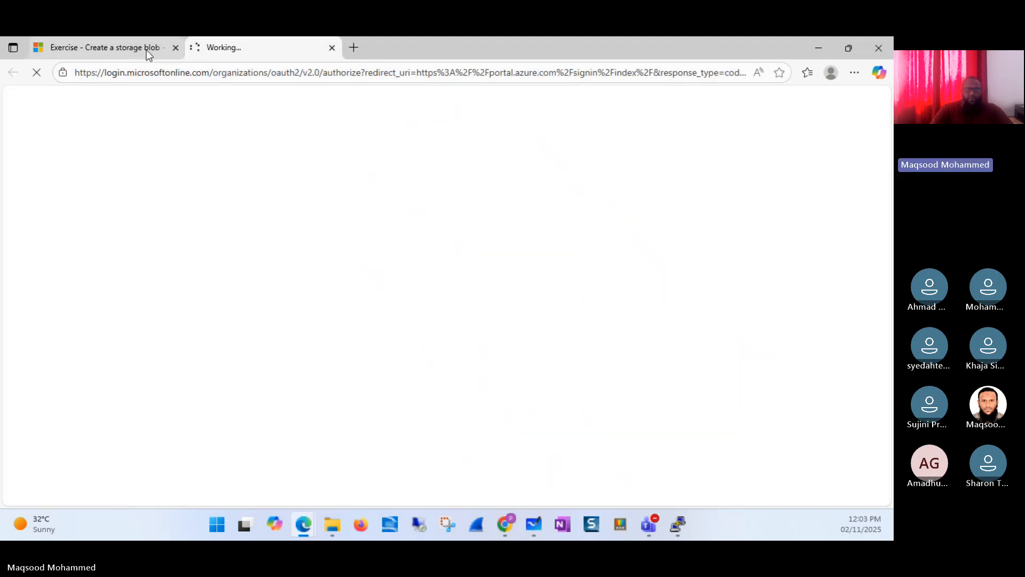
# - Review the exercise's steps for creating a storage account, highlighting the Azure portal, Create a resource and Storage instructions
pyautogui.click(112, 53)
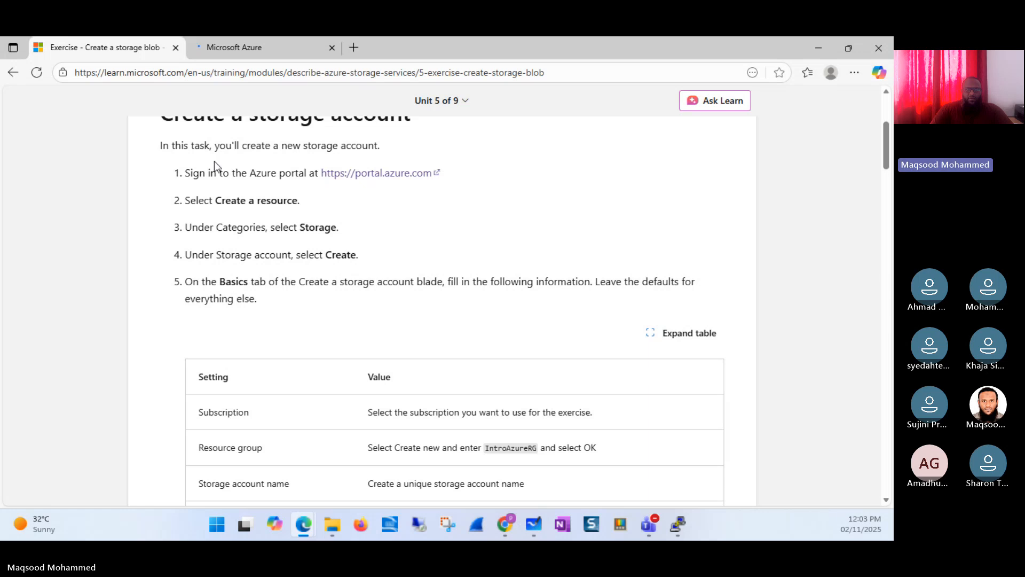
pyautogui.doubleClick(274, 179)
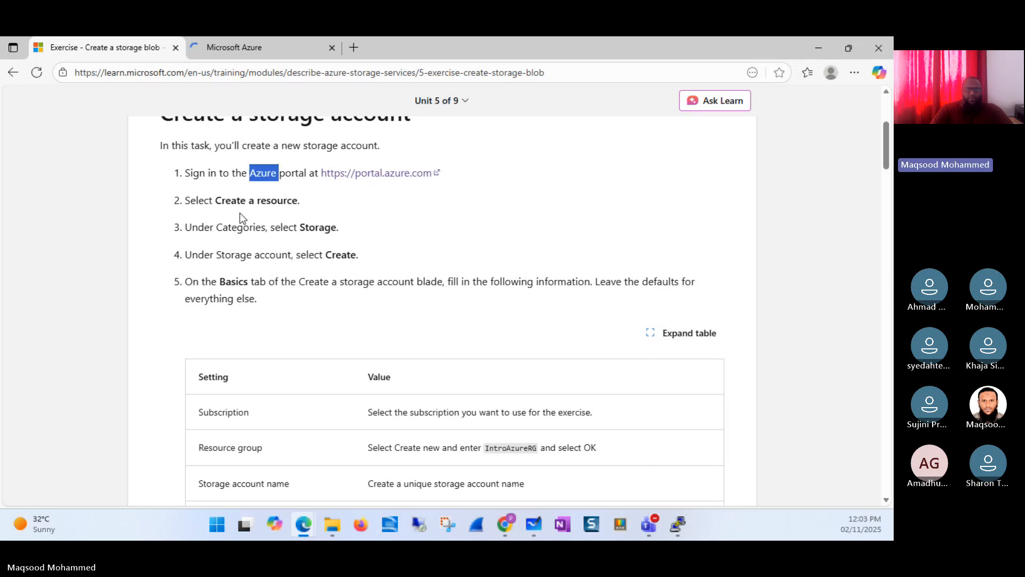
pyautogui.tripleClick(244, 201)
pyautogui.click(281, 236)
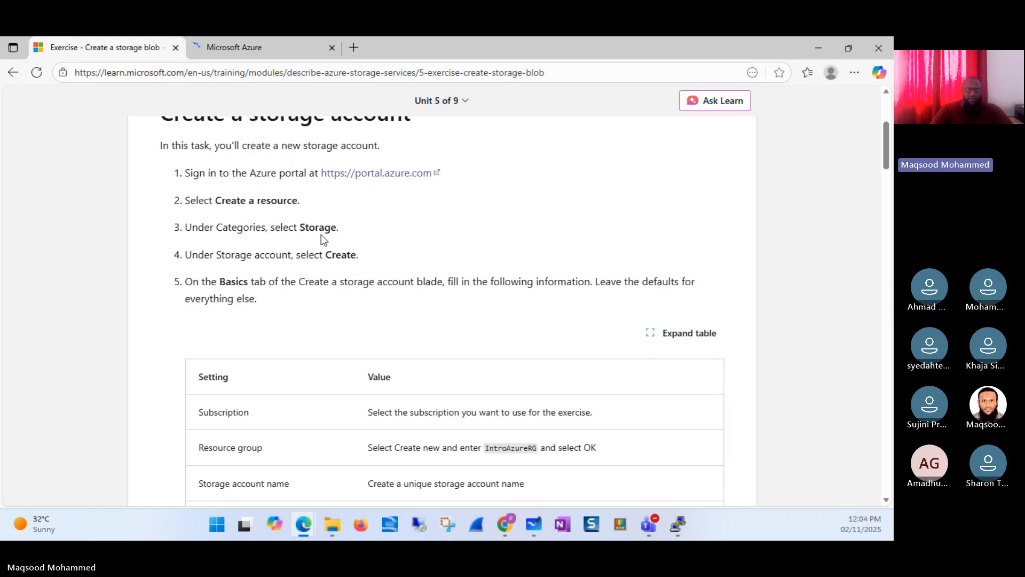
pyautogui.doubleClick(319, 230)
# - Try to sign in to the Azure portal with another account instead of the work account
pyautogui.click(277, 54)
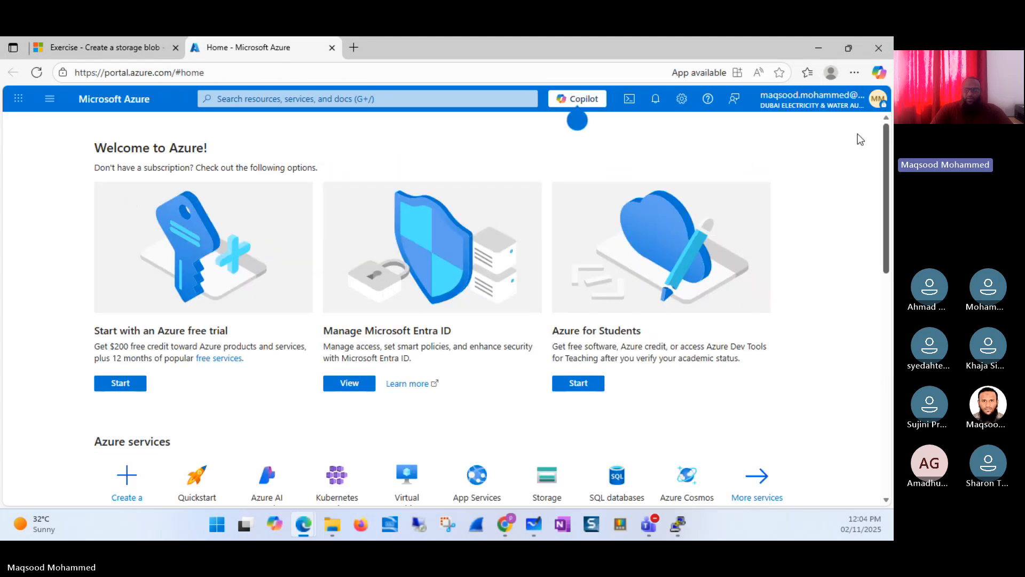
pyautogui.click(879, 99)
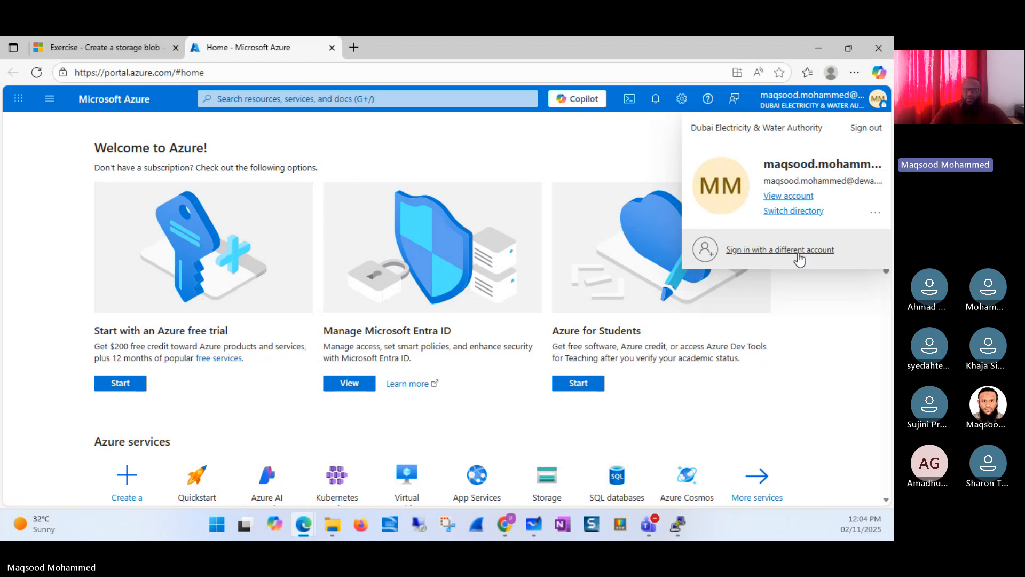
pyautogui.click(796, 252)
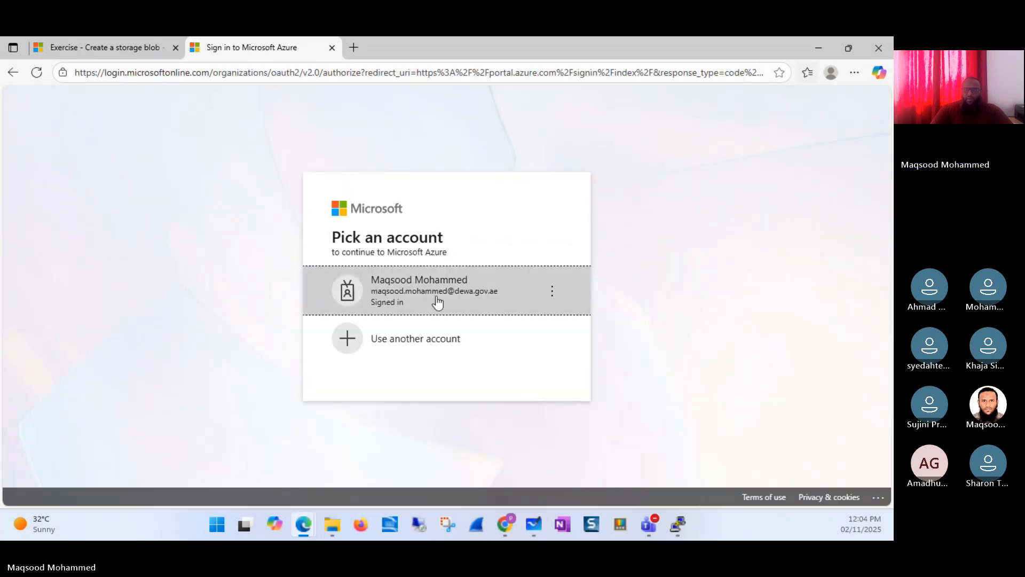
pyautogui.click(425, 347)
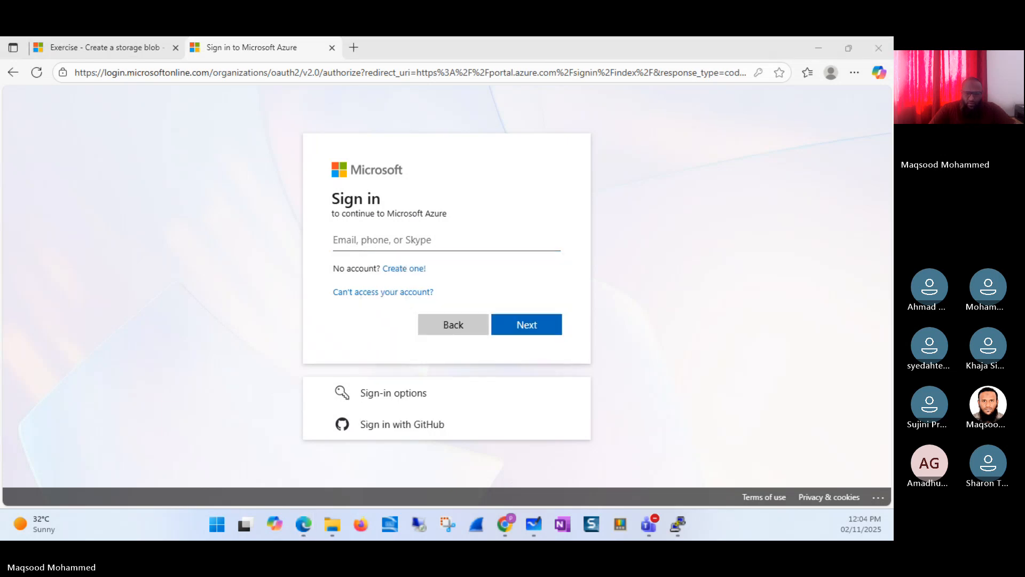
# - Close the Edge window, return to Chrome and open a new tab beside the module overview
pyautogui.press('super+d')
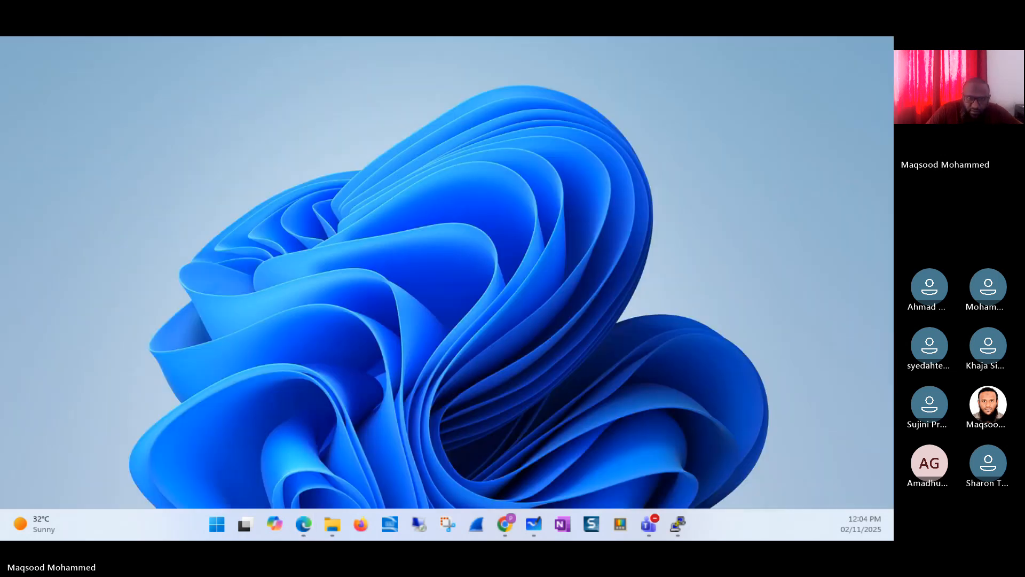
pyautogui.press('super+d')
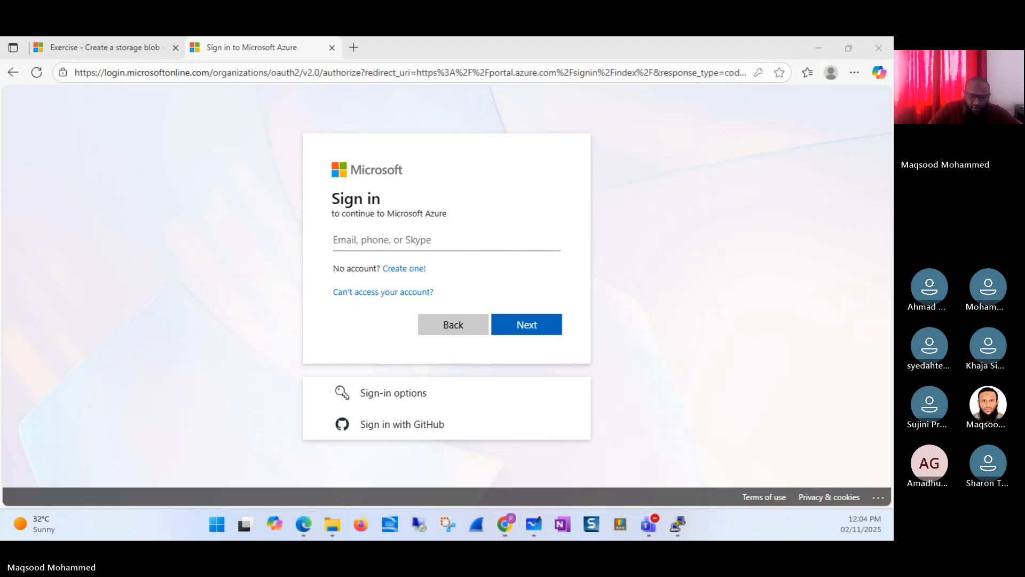
pyautogui.press('super+d')
pyautogui.press('super+d')
pyautogui.click(870, 45)
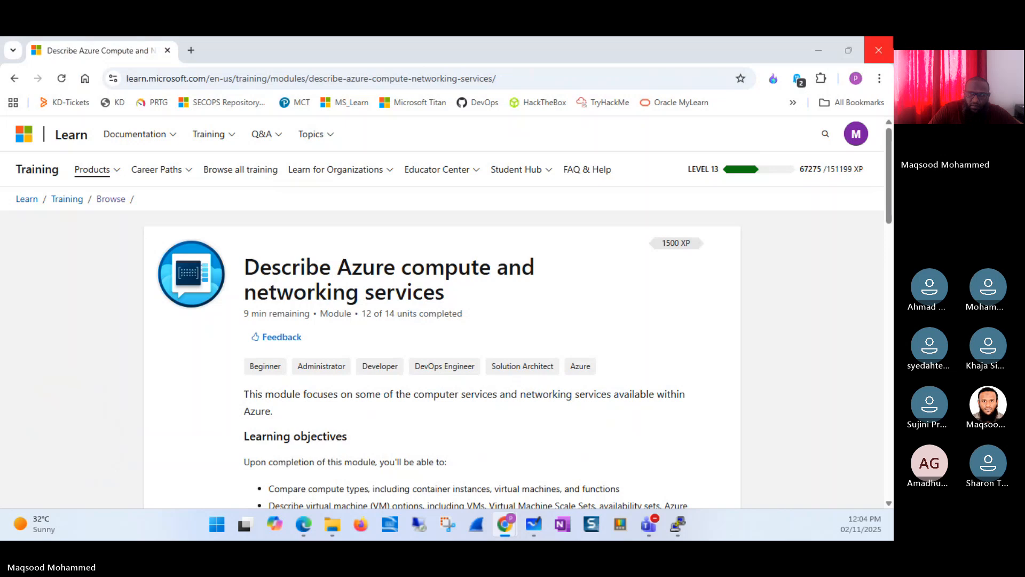
pyautogui.click(190, 50)
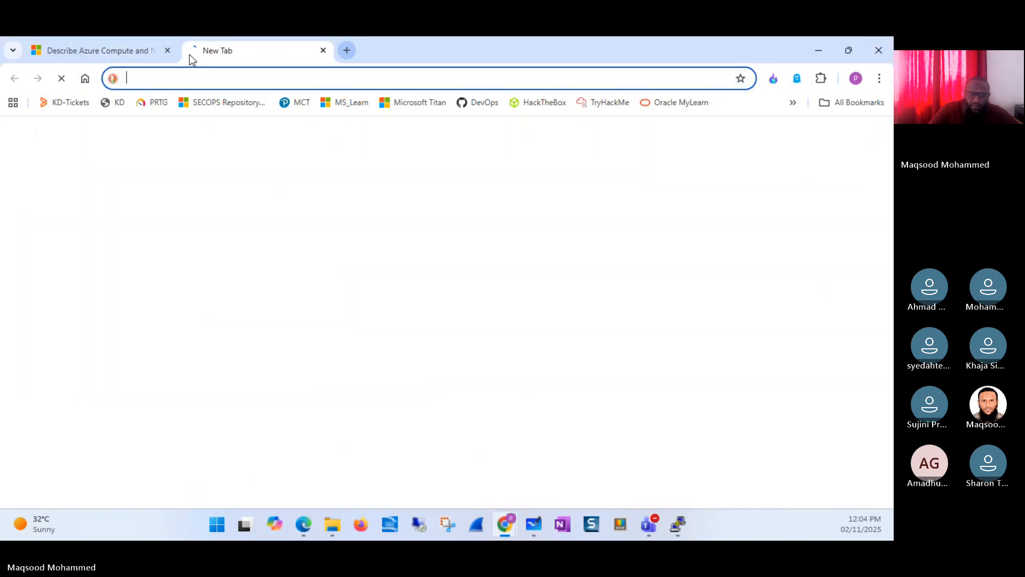
# - Open the Describe Azure storage services unit from its copied link in the new tab and check the signed-in Learn account
pyautogui.click(649, 525)
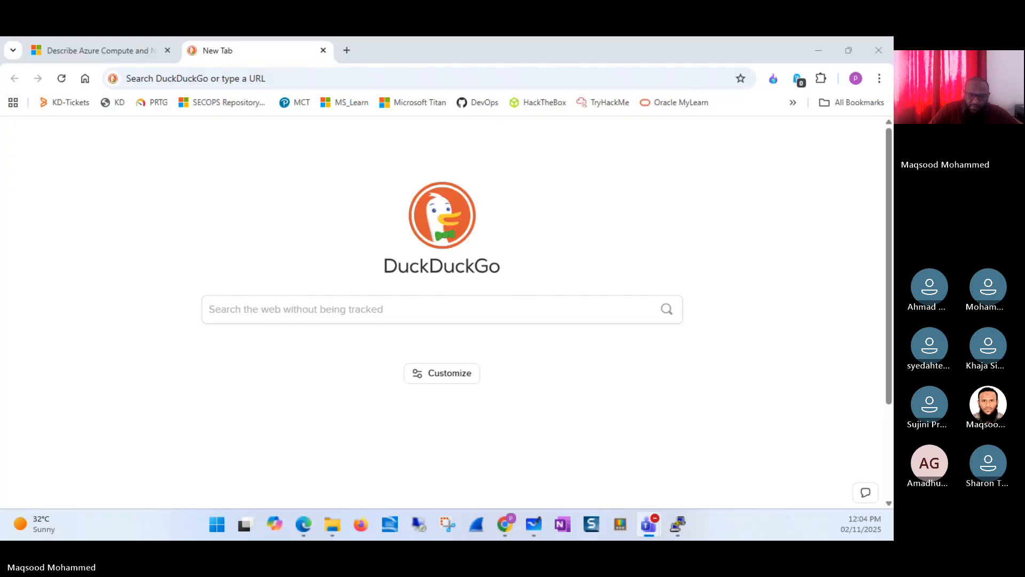
pyautogui.click(243, 78)
pyautogui.rightClick(248, 79)
pyautogui.click(327, 209)
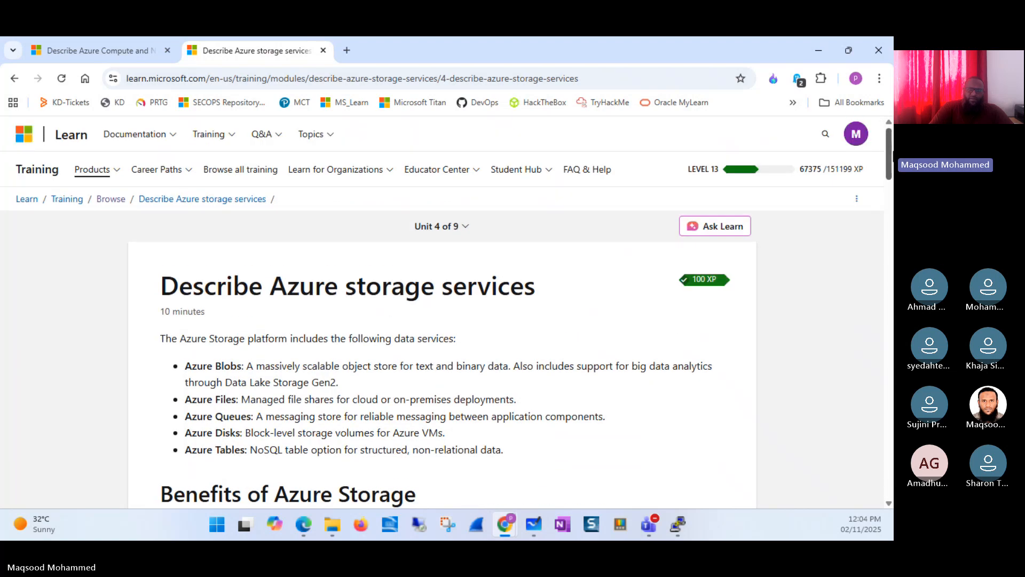
pyautogui.click(854, 140)
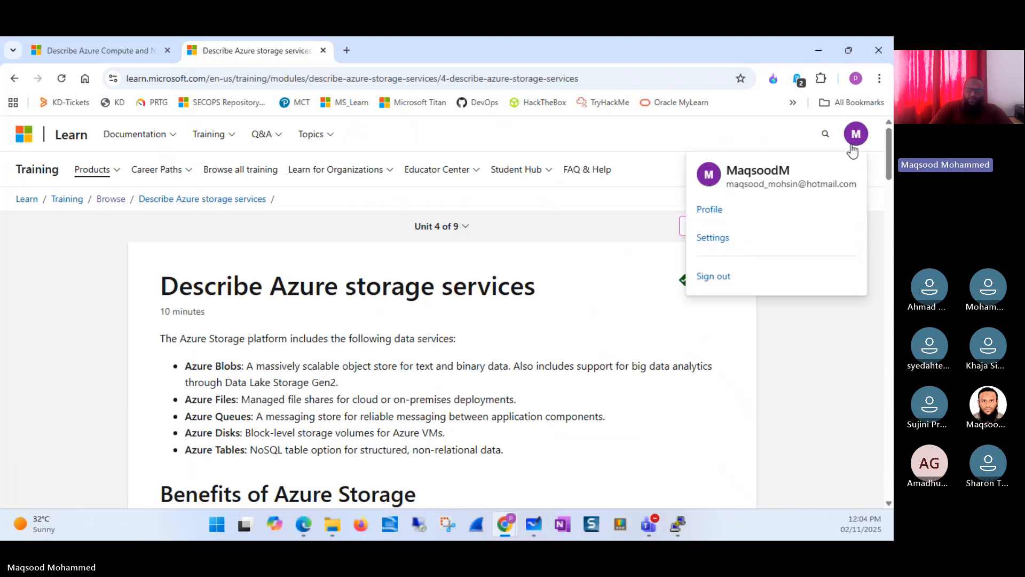
pyautogui.click(850, 376)
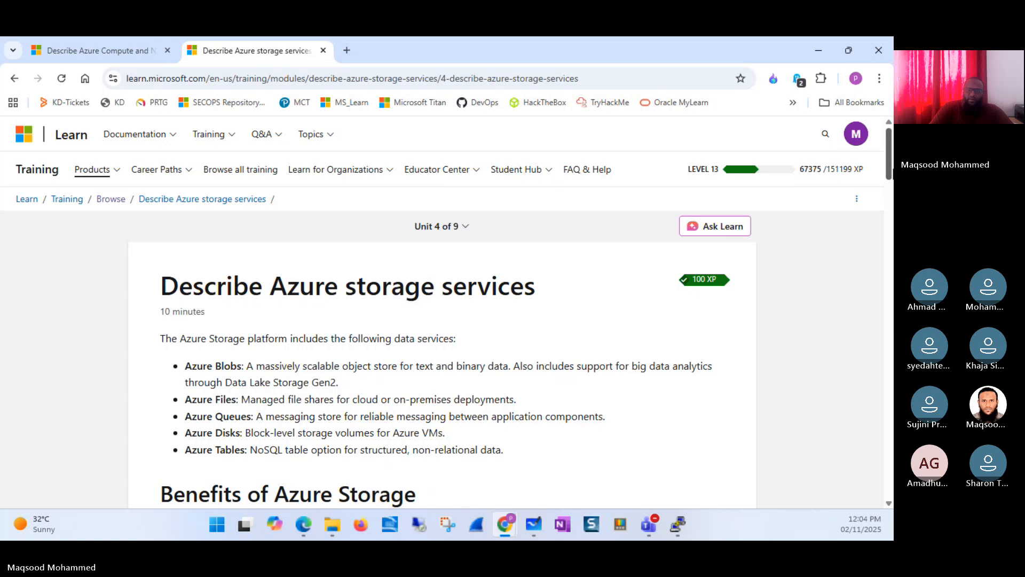
# - Go to the module's Exercise - Create a storage blob unit and show its Create a storage account instructions
pyautogui.scroll(-1, 448, 231)
pyautogui.click(437, 161)
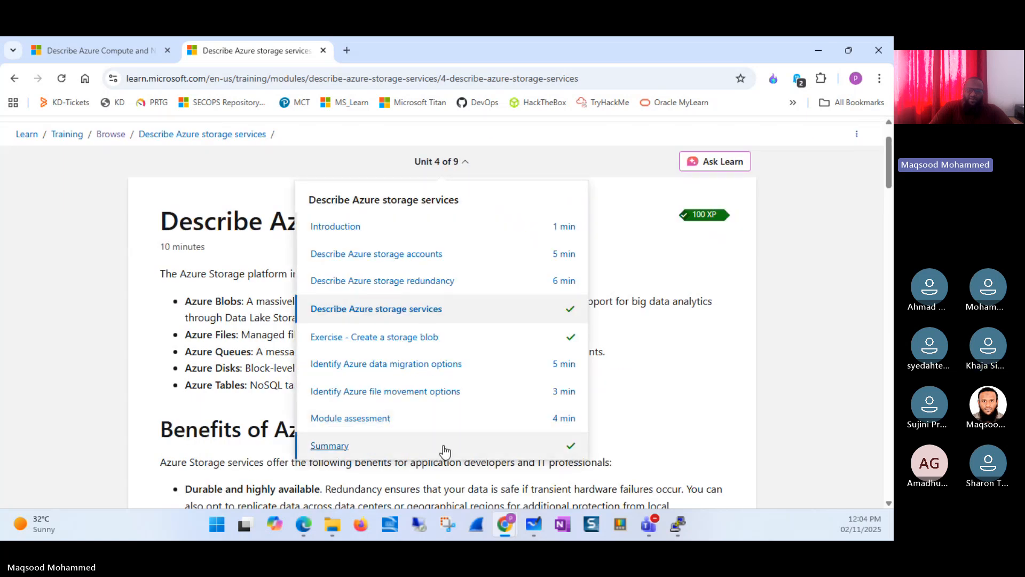
pyautogui.click(374, 337)
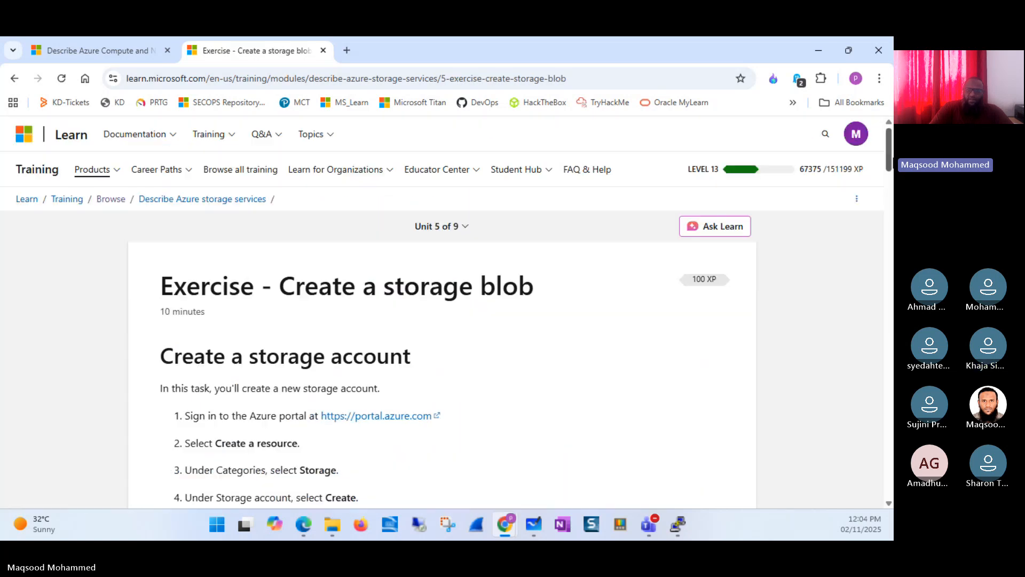
pyautogui.scroll(-2, 888, 160)
pyautogui.scroll(-1, 408, 258)
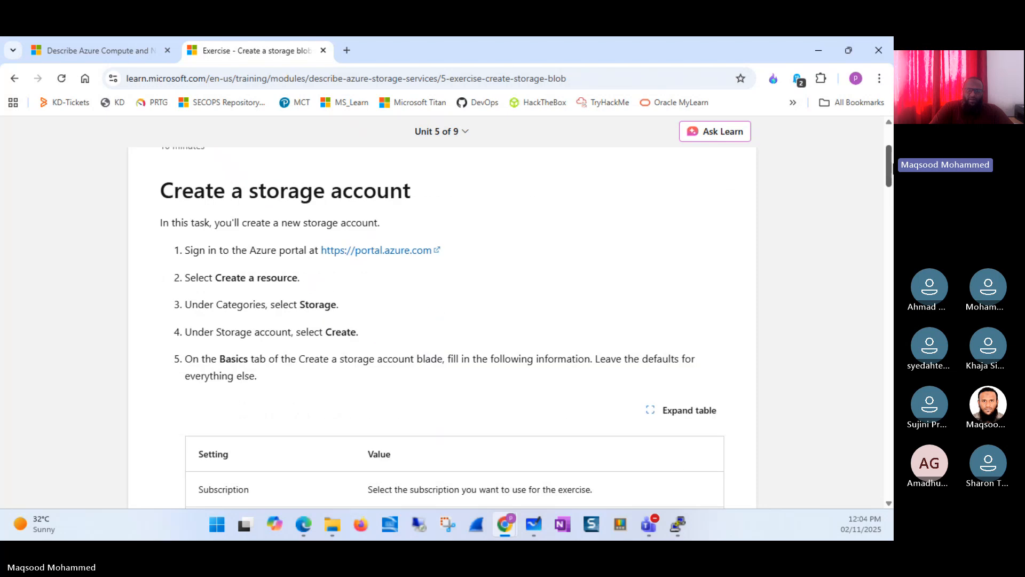
# - Open the exercise's Azure portal link in a new tab and sign in with the personal Hotmail account
pyautogui.rightClick(409, 252)
pyautogui.click(498, 313)
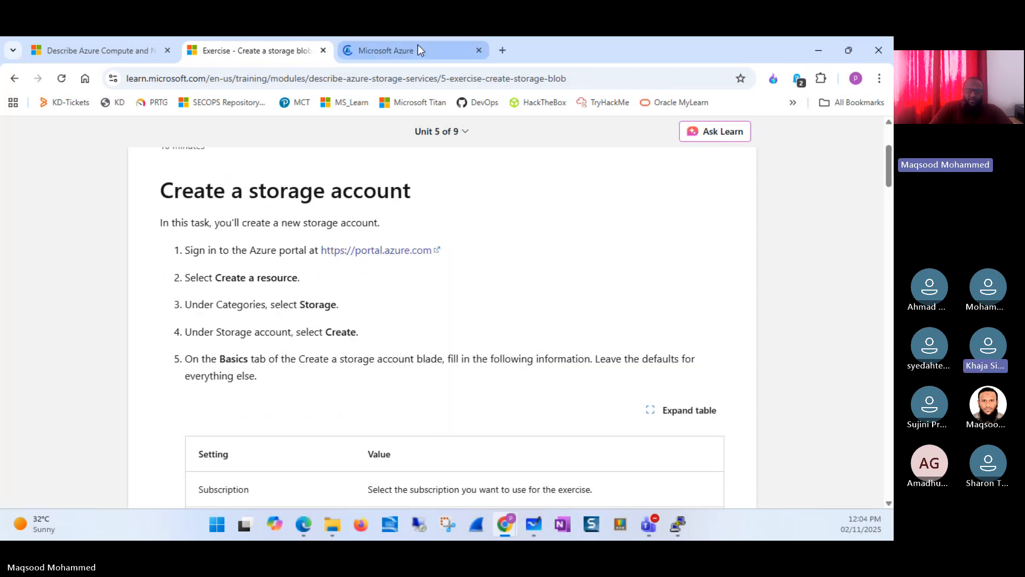
pyautogui.click(420, 51)
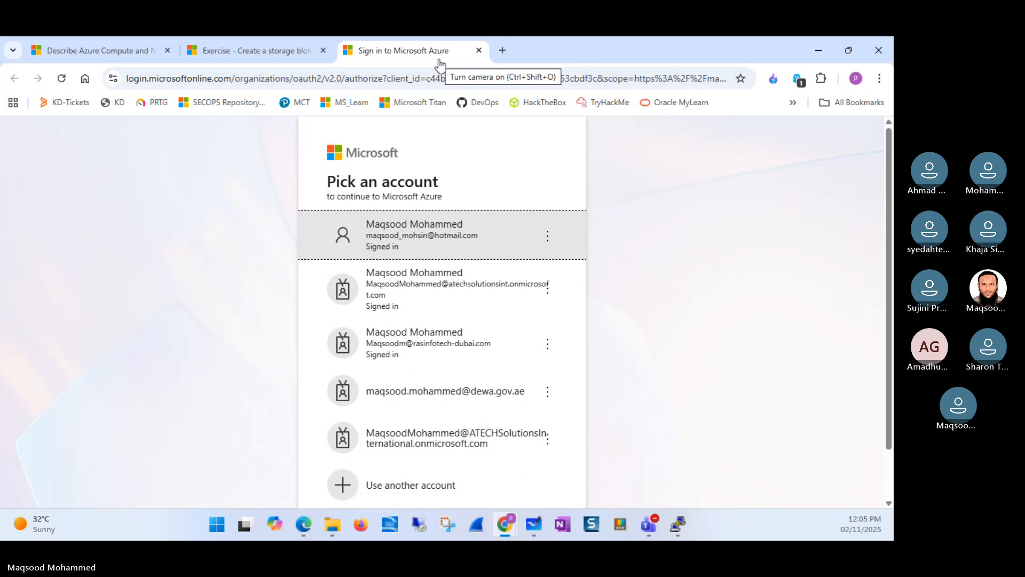
pyautogui.click(464, 243)
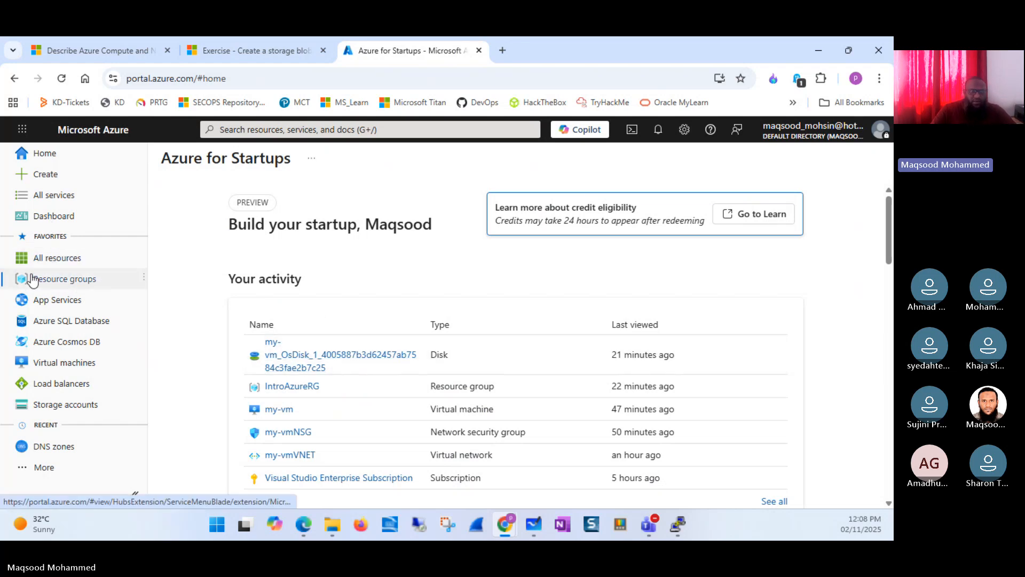
# - Review the exercise's Create a resource and Storage instructions, highlighting them, and return to the Azure portal
pyautogui.click(276, 52)
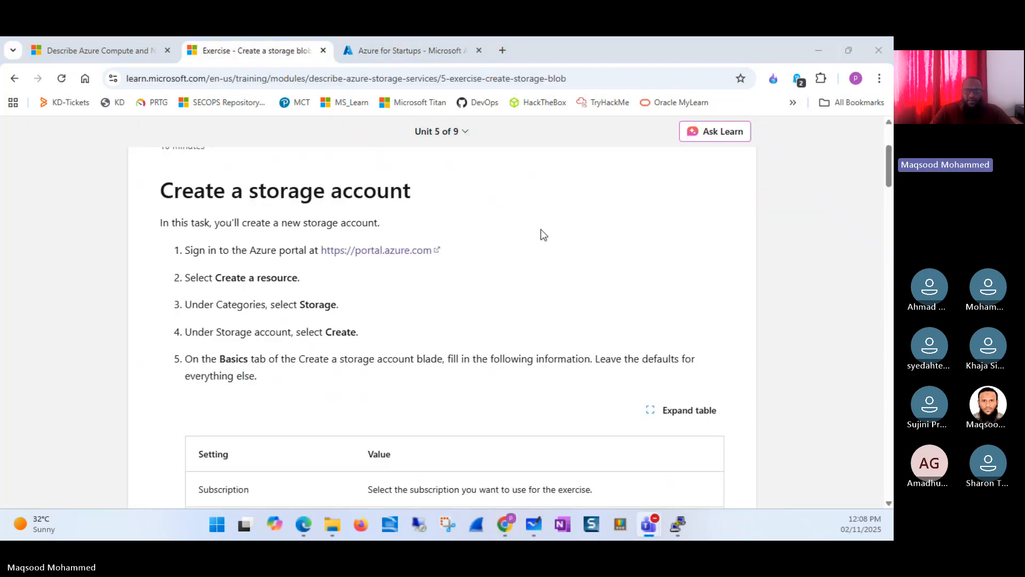
pyautogui.tripleClick(258, 277)
pyautogui.tripleClick(321, 309)
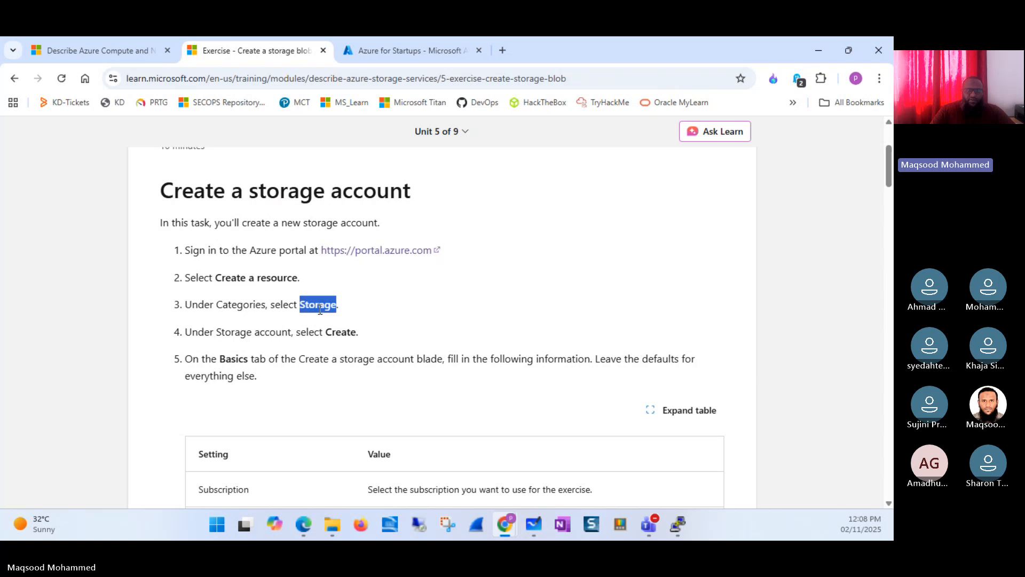
pyautogui.click(396, 54)
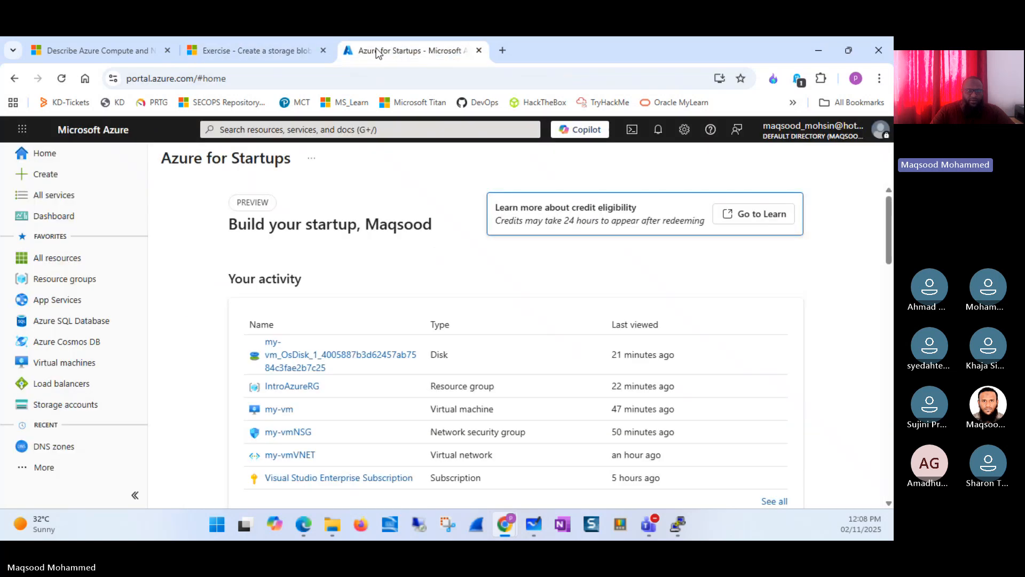
# - Open the portal's All resources page, collapse the Tools group and search the Resource Manager menu for "storage"
pyautogui.click(65, 260)
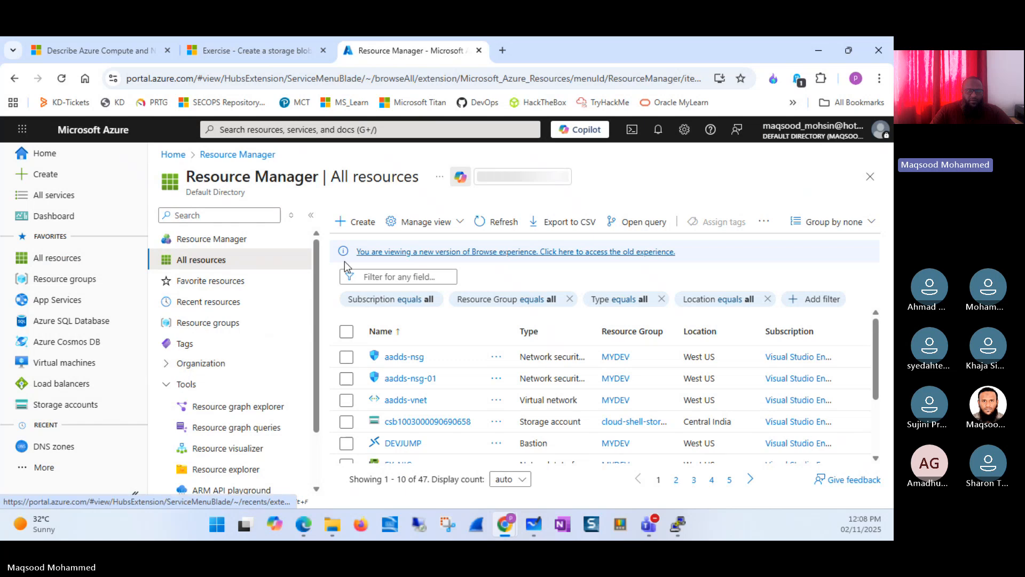
pyautogui.scroll(-2, 319, 301)
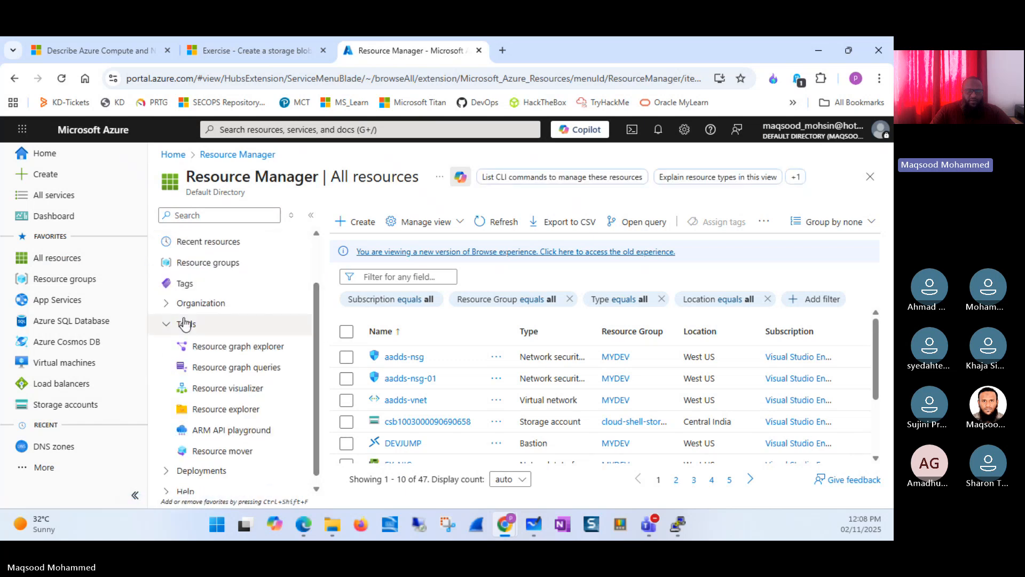
pyautogui.click(186, 323)
pyautogui.click(220, 214)
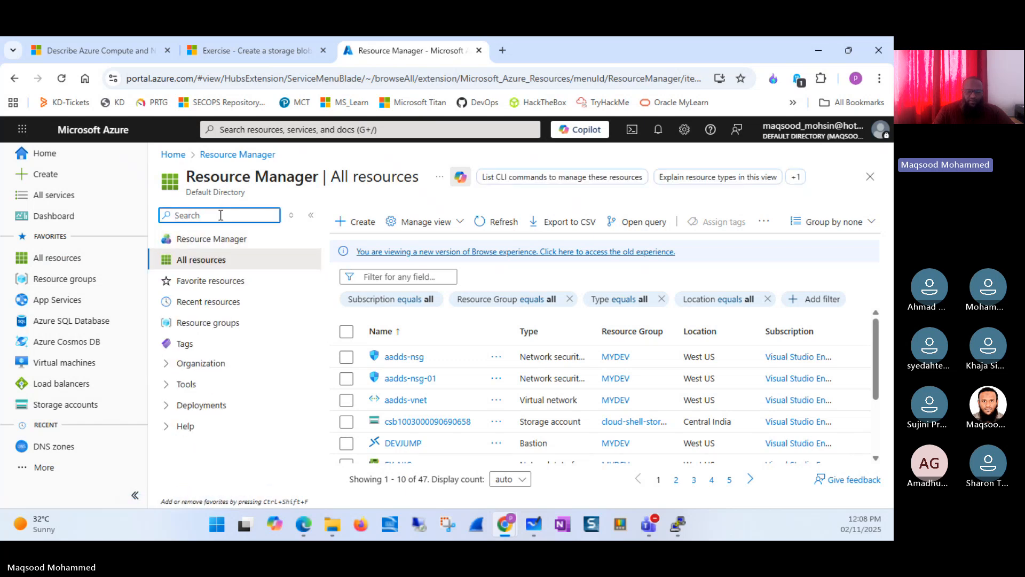
pyautogui.write('storage')
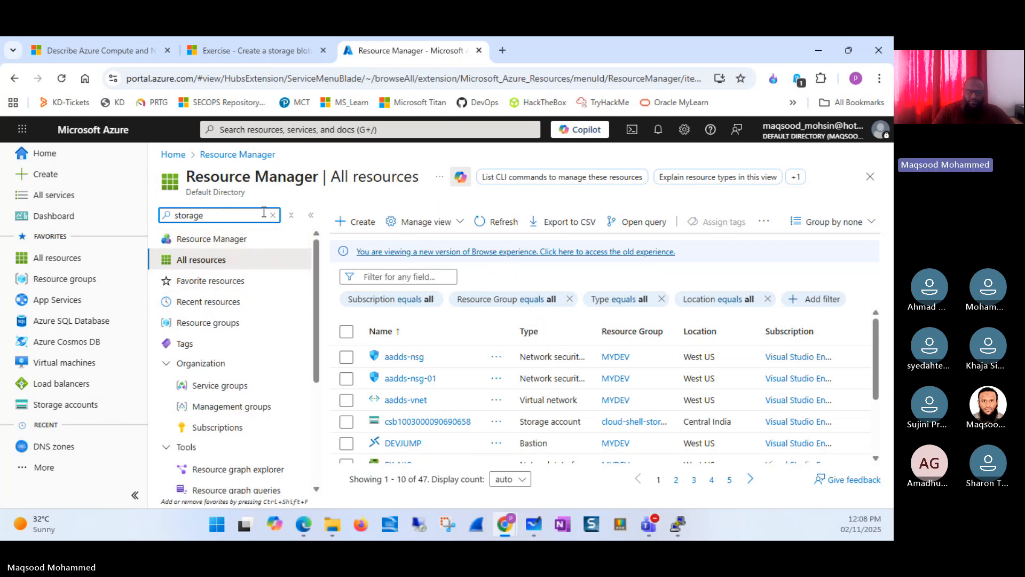
# - Browse the portal's All resources, All services, Create and Home pages for a way to create a storage resource
pyautogui.click(64, 257)
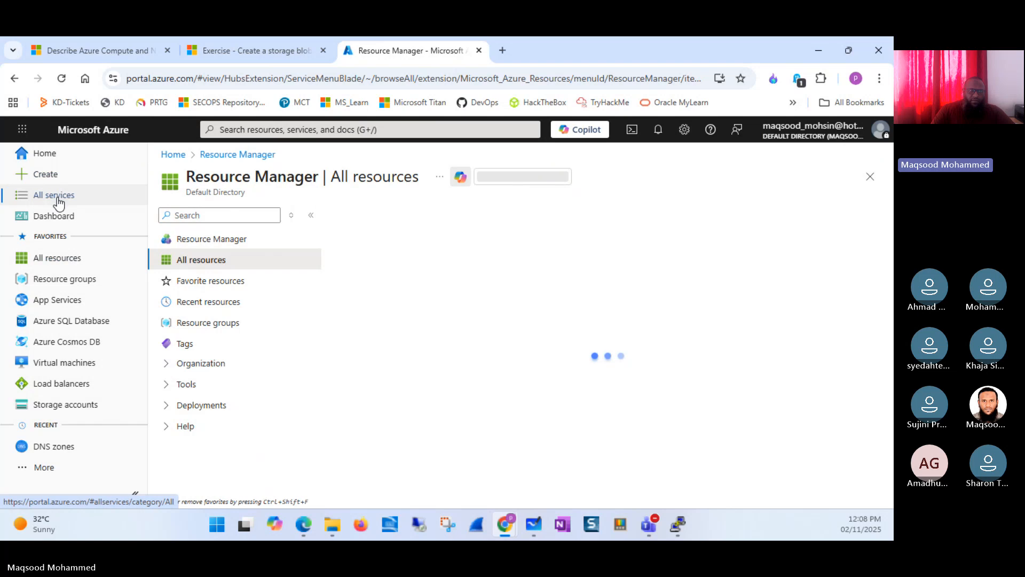
pyautogui.click(58, 202)
pyautogui.click(54, 180)
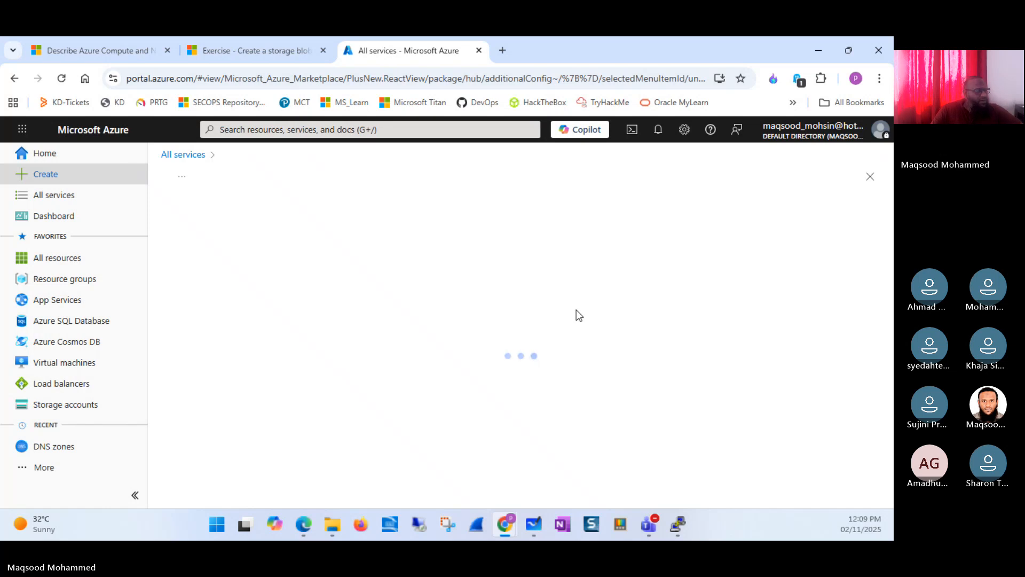
pyautogui.click(43, 160)
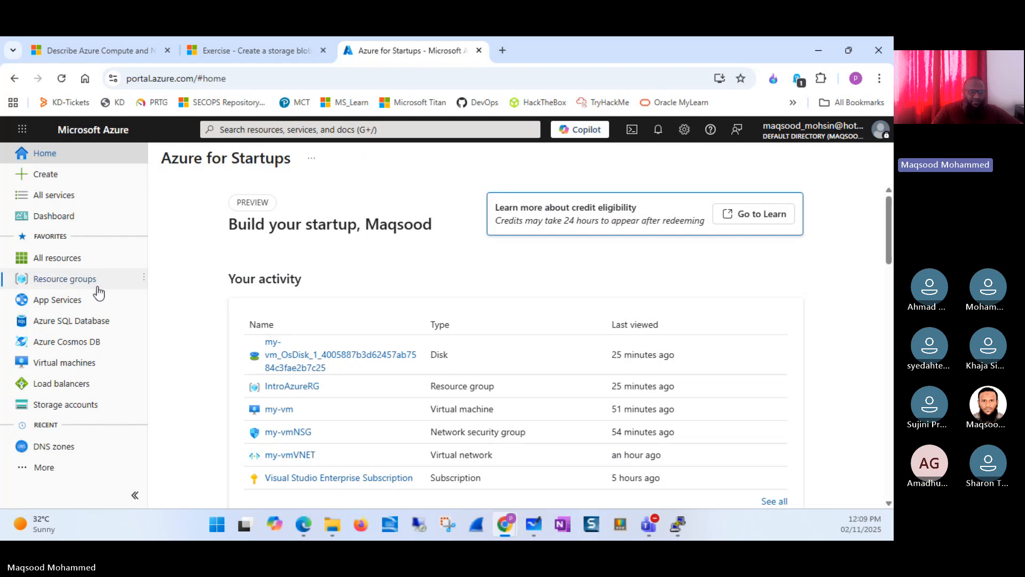
pyautogui.click(68, 260)
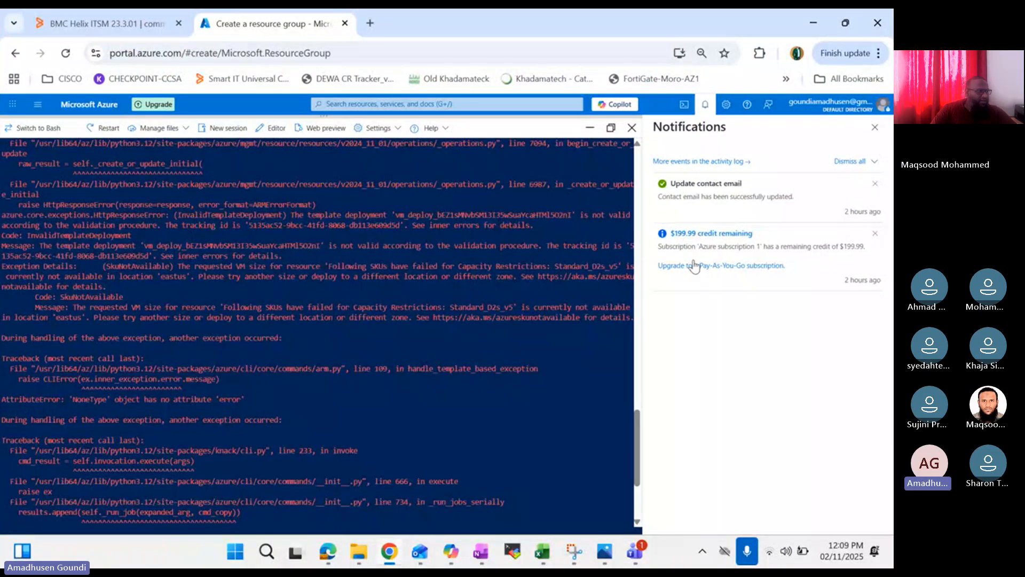
# - Close the notifications and examine the end of the Cloud Shell error output on the shared participant screen
pyautogui.click(874, 130)
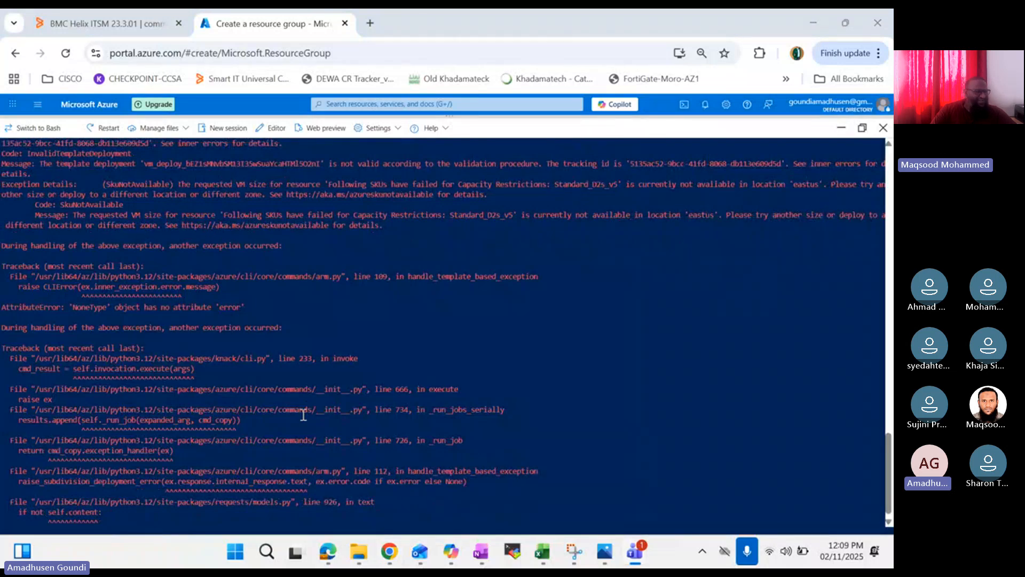
pyautogui.scroll(-2, 299, 414)
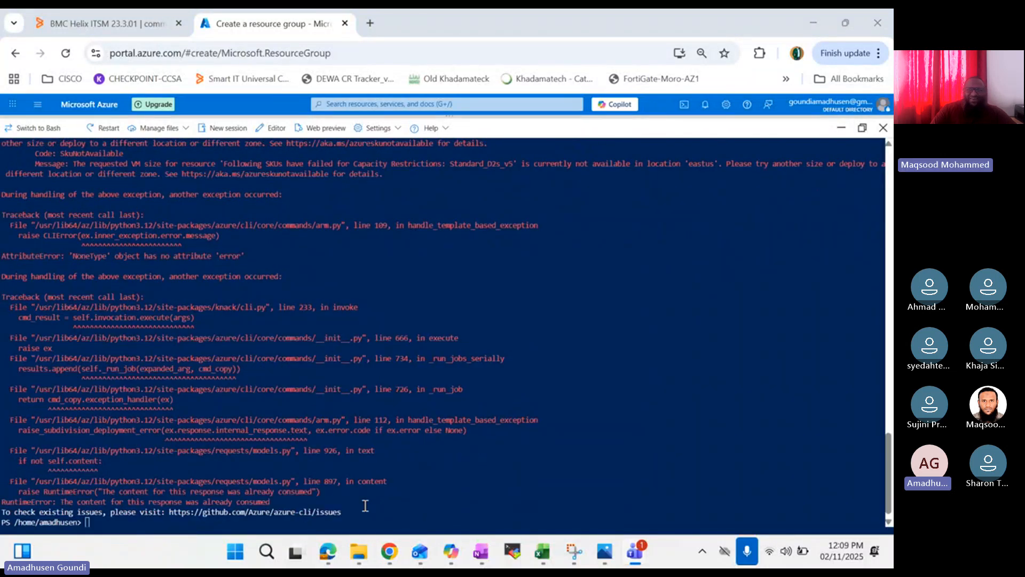
# - Copy the Create an Azure virtual machine exercise's address from Edge and open it in a new Chrome tab
pyautogui.click(328, 551)
pyautogui.click(345, 49)
pyautogui.hotkey('ctrl', 'c')
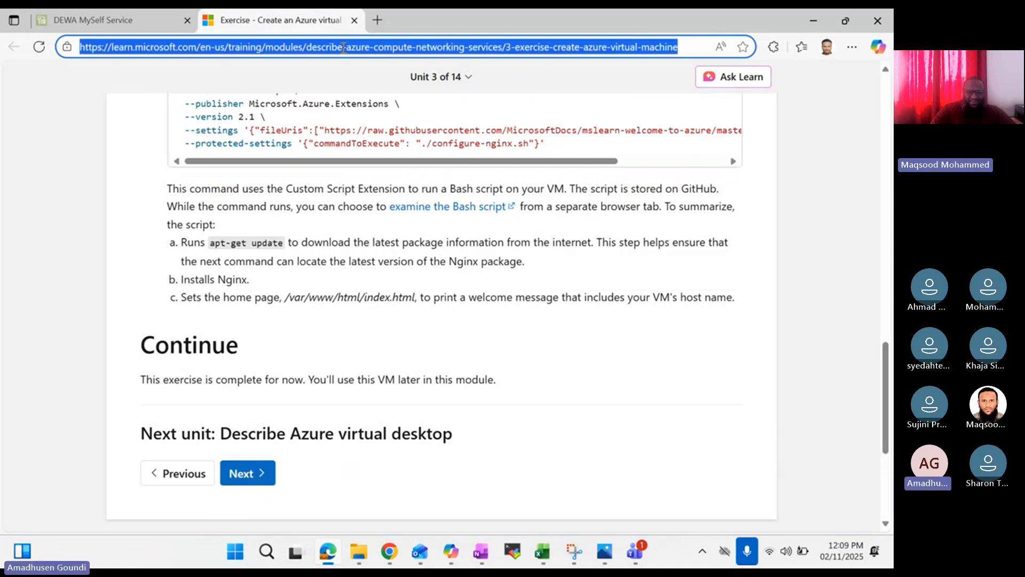
pyautogui.click(813, 20)
pyautogui.hotkey('ctrl', 't')
pyautogui.hotkey('ctrl', 'v')
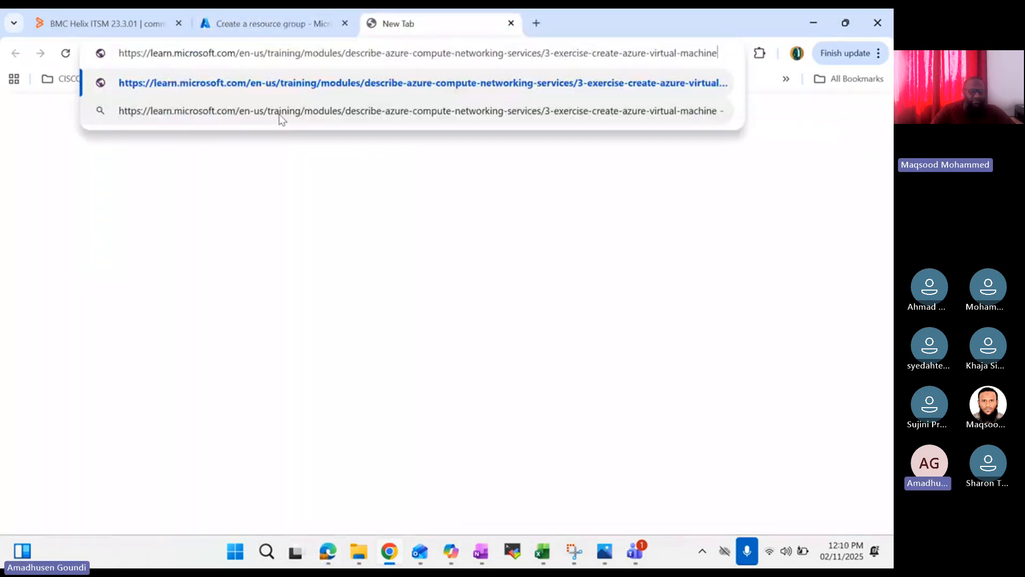
pyautogui.press('Return')
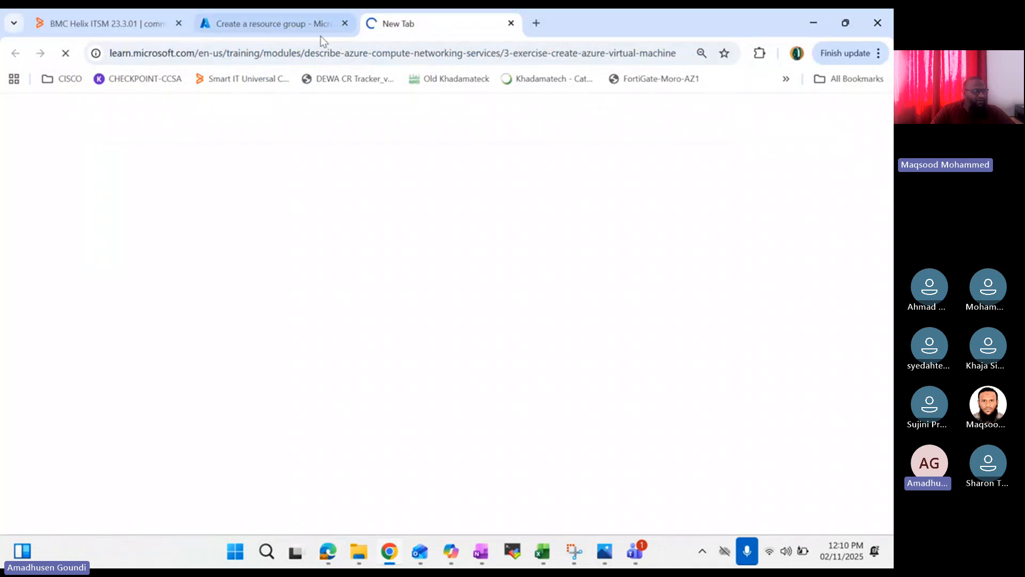
# - Check the Cloud Shell output again, return to the virtual machine exercise and minimize the Chrome window
pyautogui.click(260, 30)
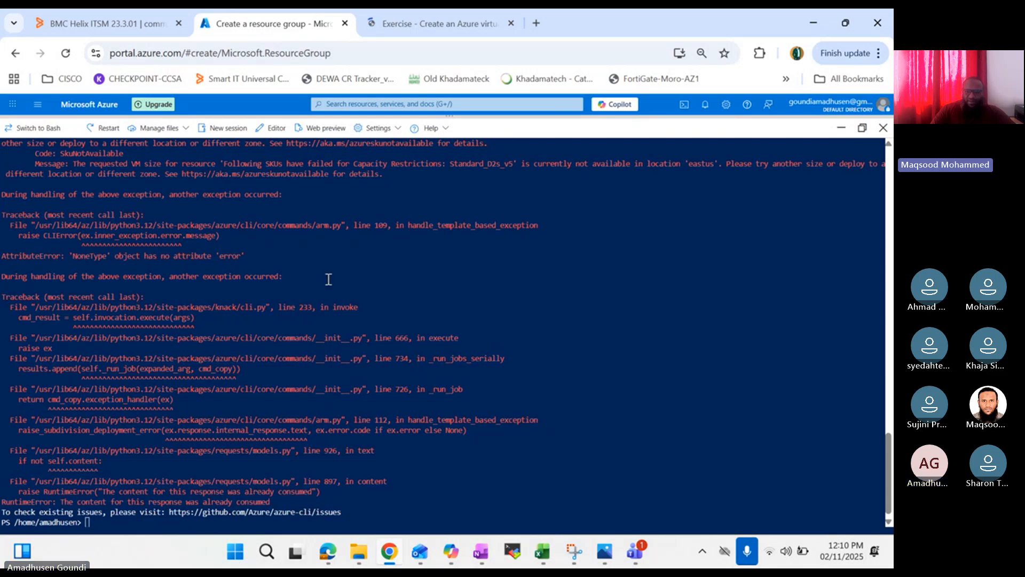
pyautogui.click(421, 9)
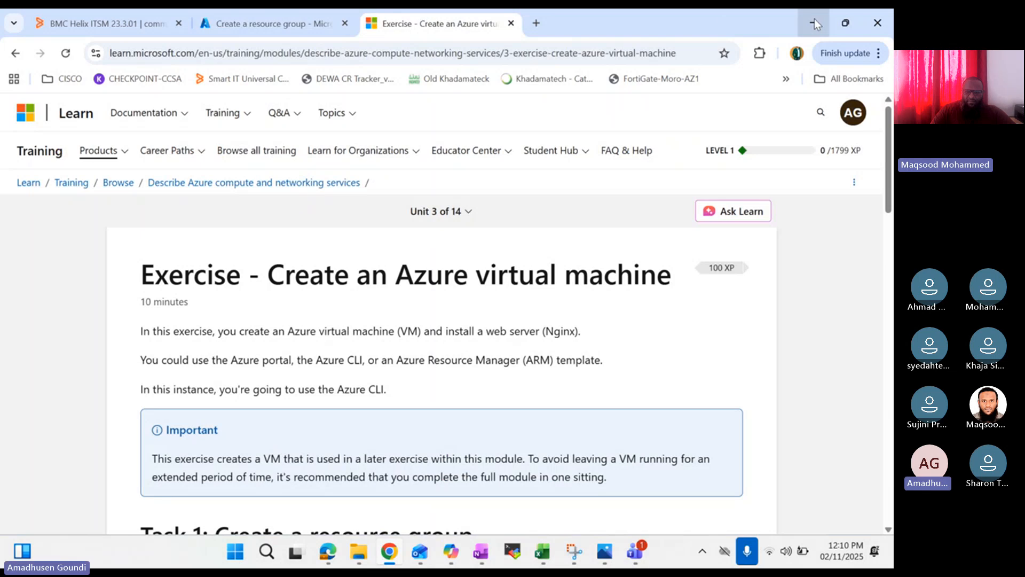
pyautogui.click(811, 27)
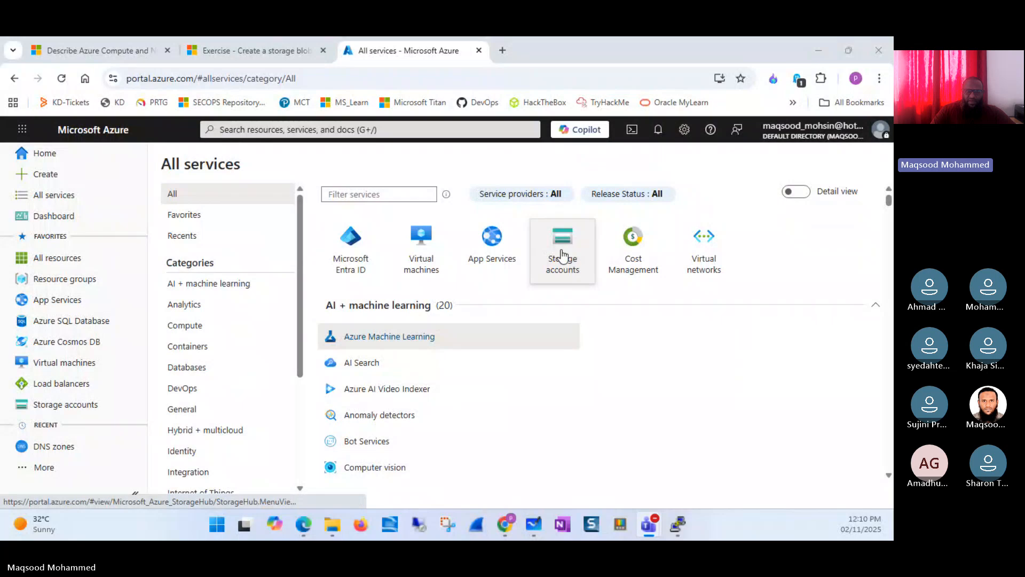
# - Open Storage accounts from All services, check the exercise's storage account instructions and start creating a new storage account
pyautogui.moveTo(565, 262)
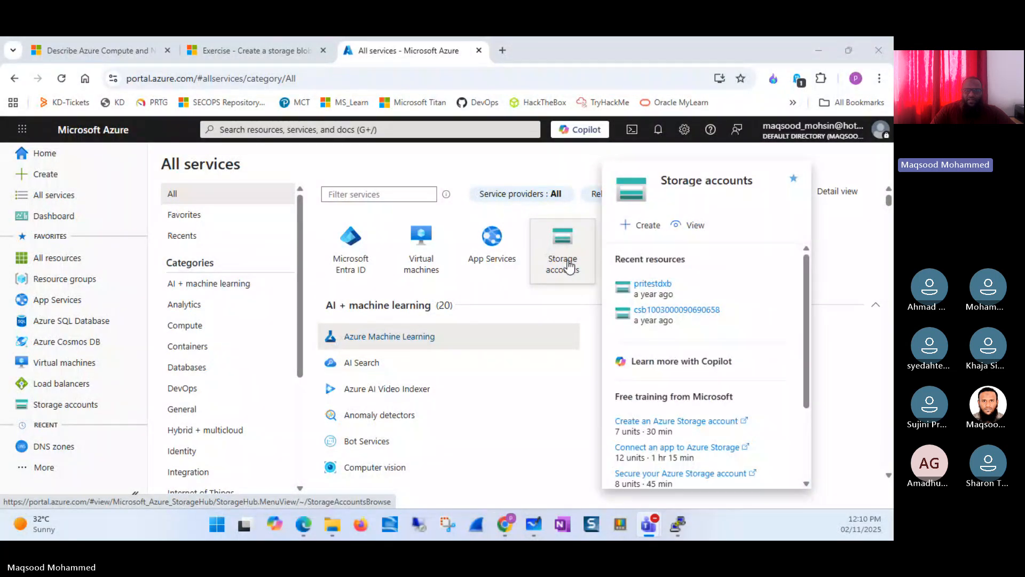
pyautogui.click(570, 265)
pyautogui.click(267, 52)
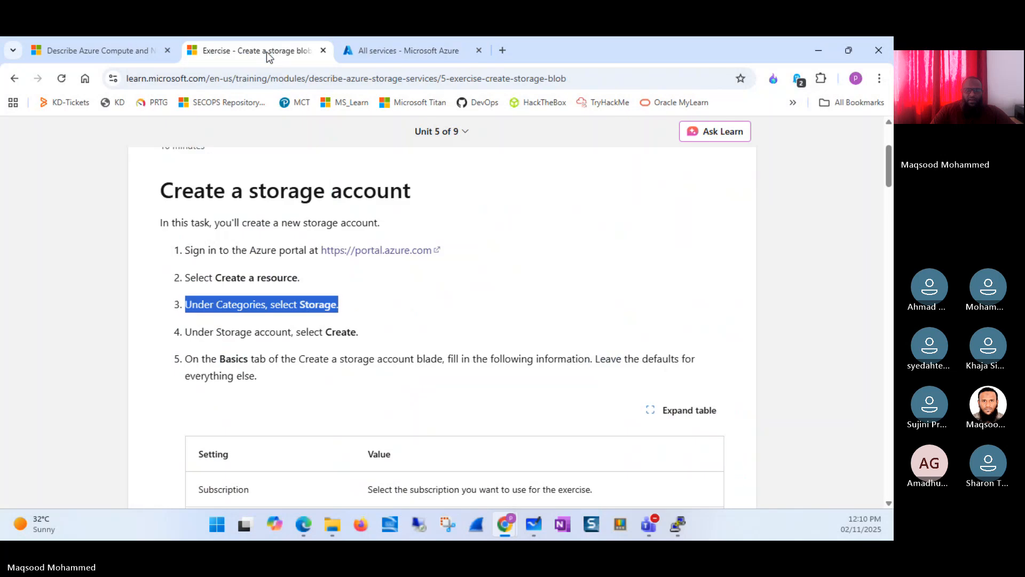
pyautogui.doubleClick(235, 332)
pyautogui.click(215, 362)
pyautogui.click(405, 50)
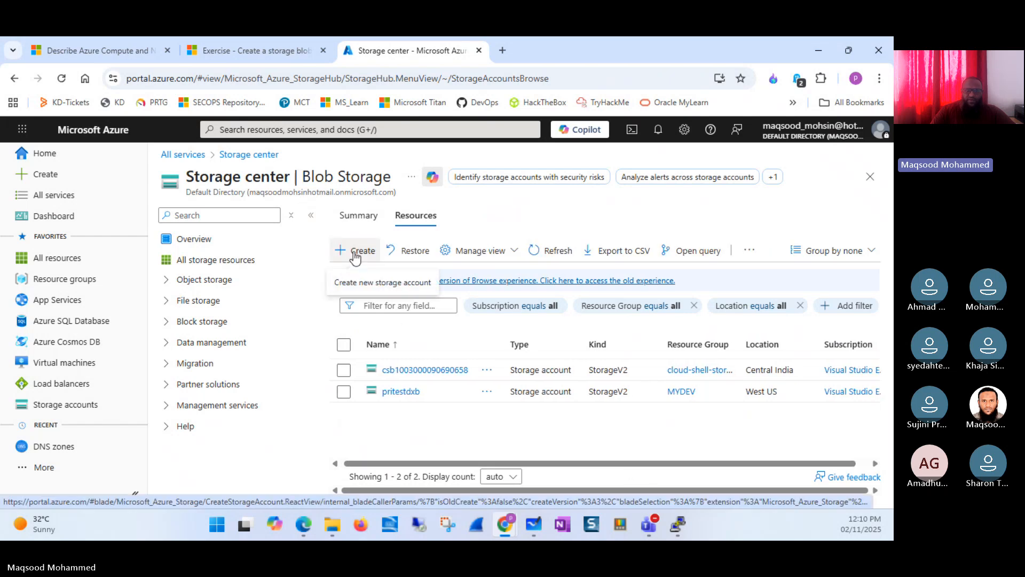
pyautogui.click(354, 257)
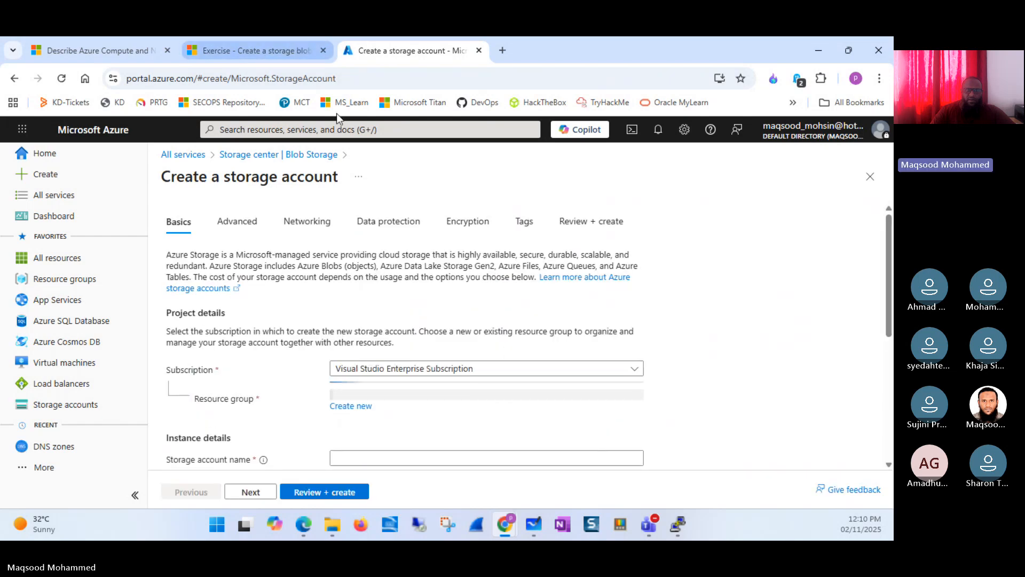
# - Move the storage blob exercise into its own browser window and highlight its instruction for the Basics tab
pyautogui.moveTo(255, 50); pyautogui.dragTo(409, 148)
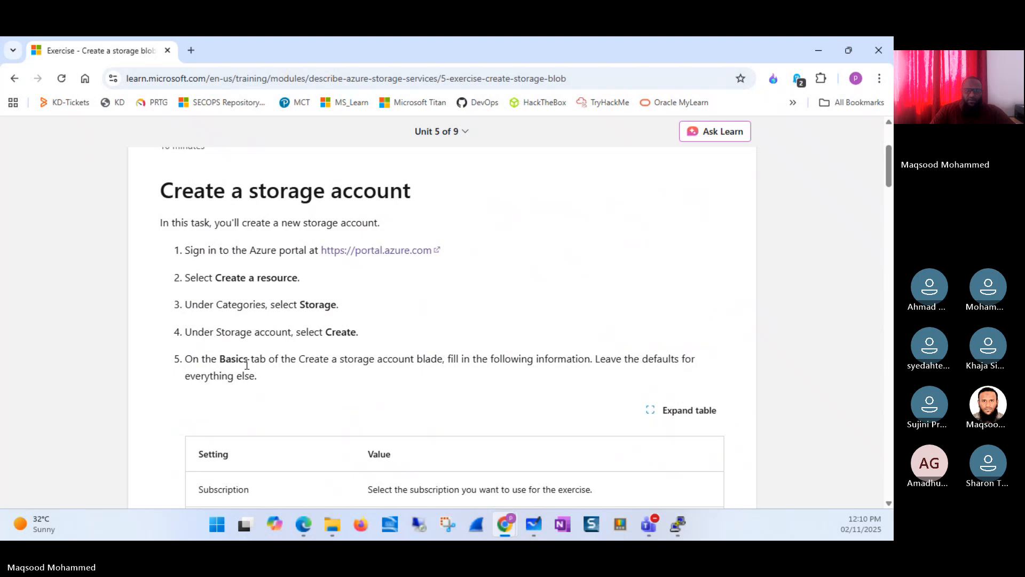
pyautogui.tripleClick(246, 365)
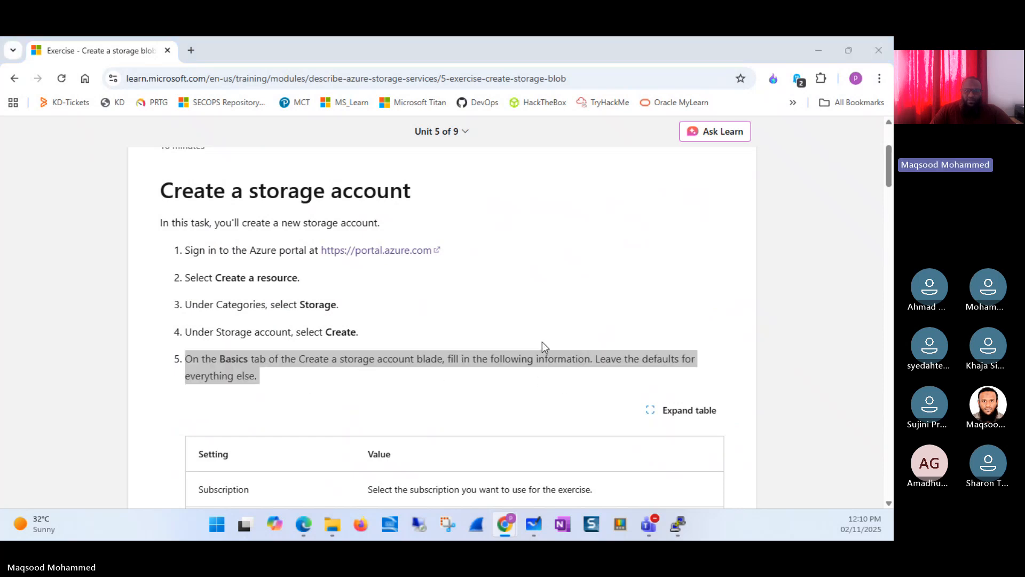
# - Return to the storage account form and choose IntroAzureRG as the resource group
pyautogui.hotkey('alt', 'Tab')
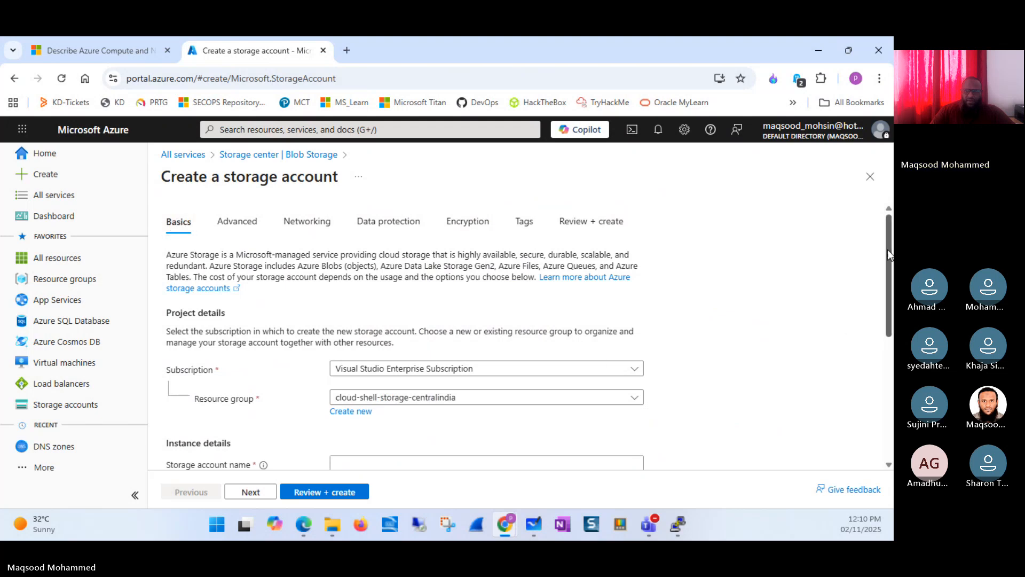
pyautogui.moveTo(887, 249); pyautogui.dragTo(883, 309)
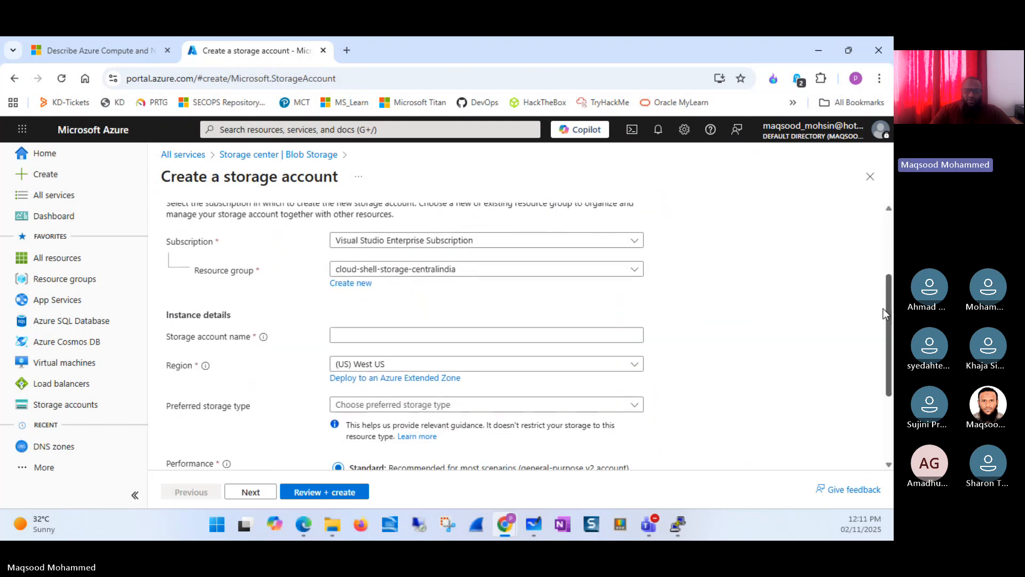
pyautogui.click(486, 244)
pyautogui.click(486, 244)
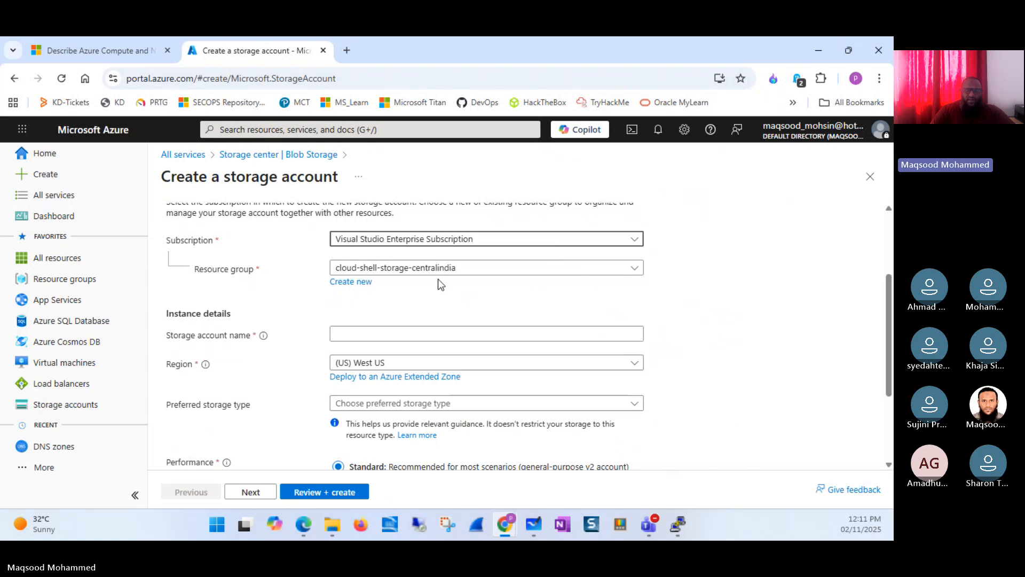
pyautogui.click(507, 269)
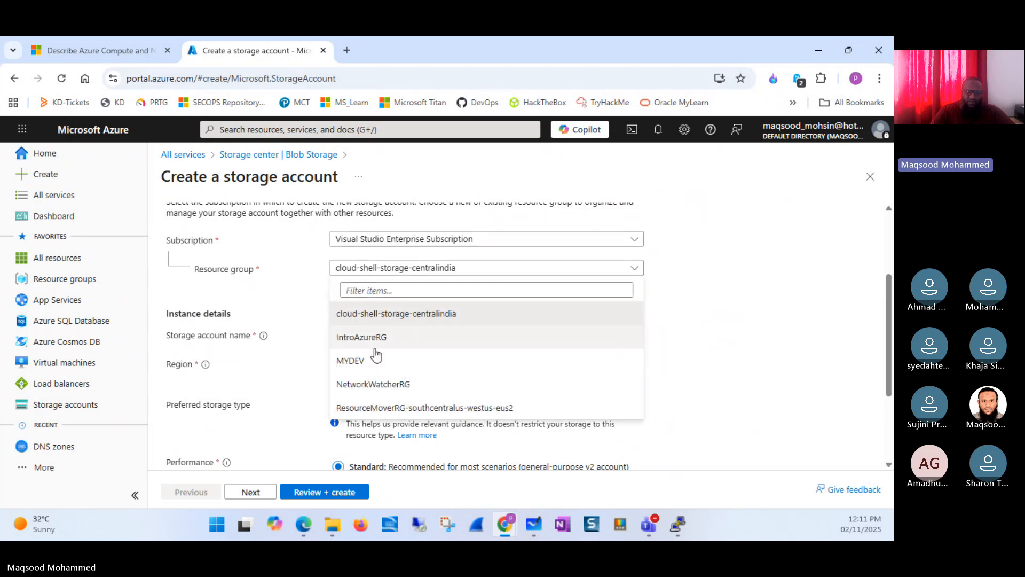
pyautogui.click(399, 328)
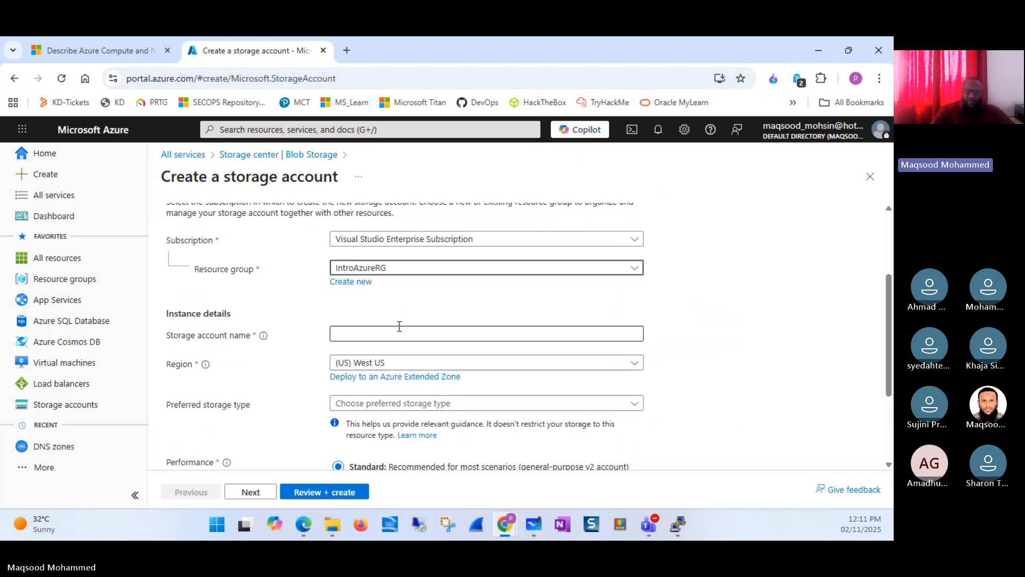
# - Review the exercise's Basics settings table, highlighting the subscription, resource group and storage account name entries
pyautogui.hotkey('alt', 'Tab')
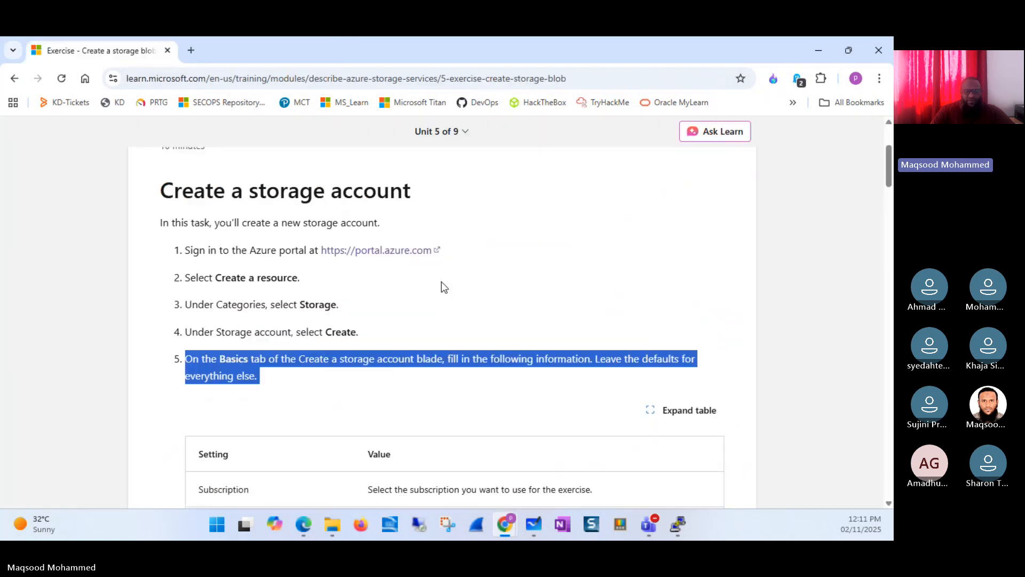
pyautogui.moveTo(890, 164); pyautogui.dragTo(890, 190)
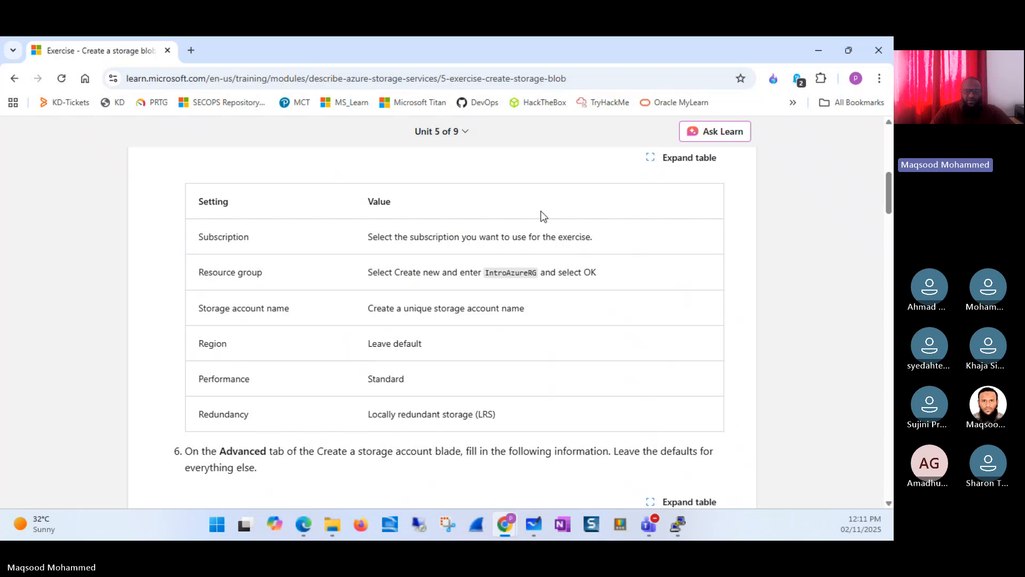
pyautogui.tripleClick(498, 245)
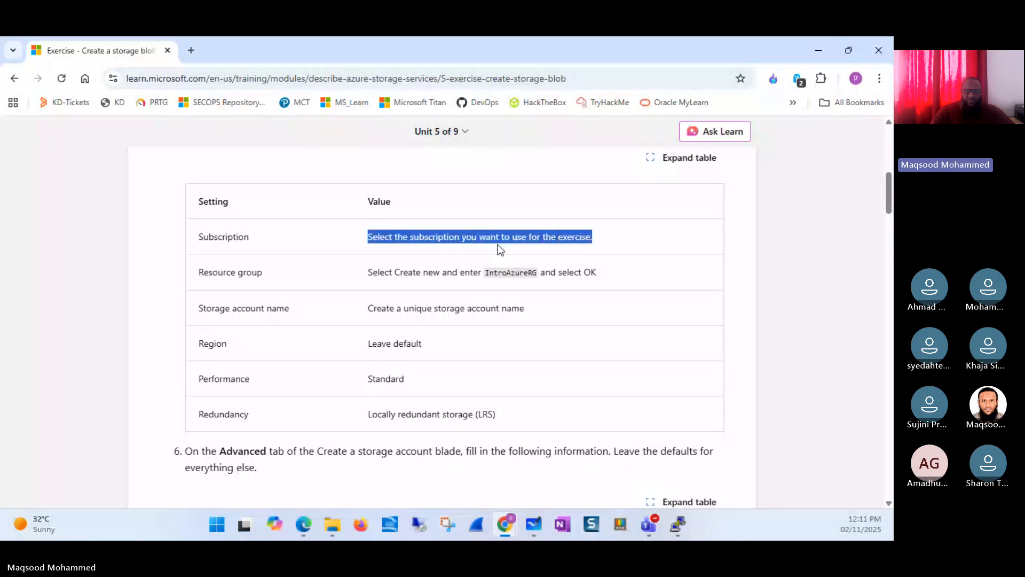
pyautogui.moveTo(486, 274); pyautogui.dragTo(536, 277)
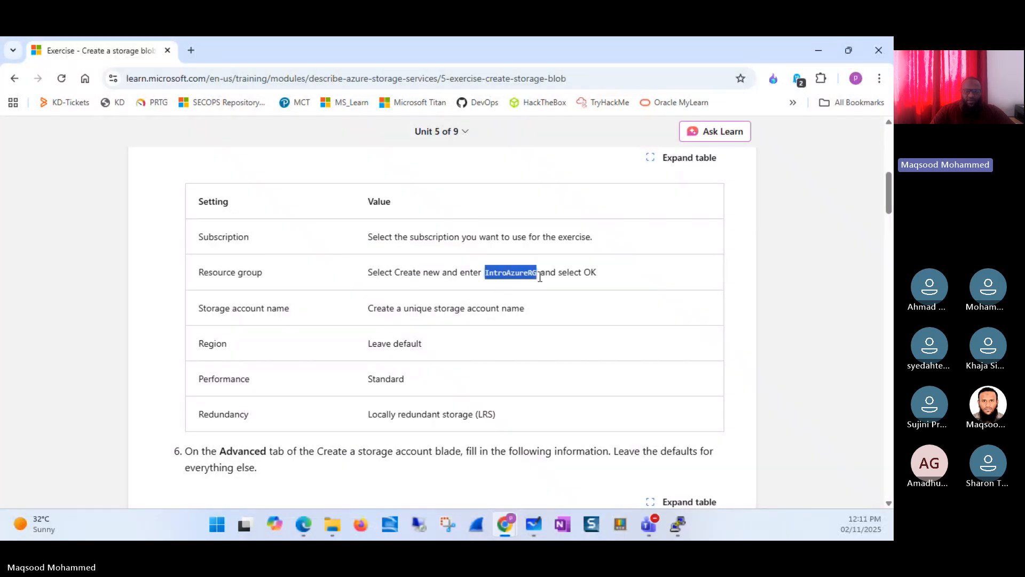
pyautogui.tripleClick(226, 314)
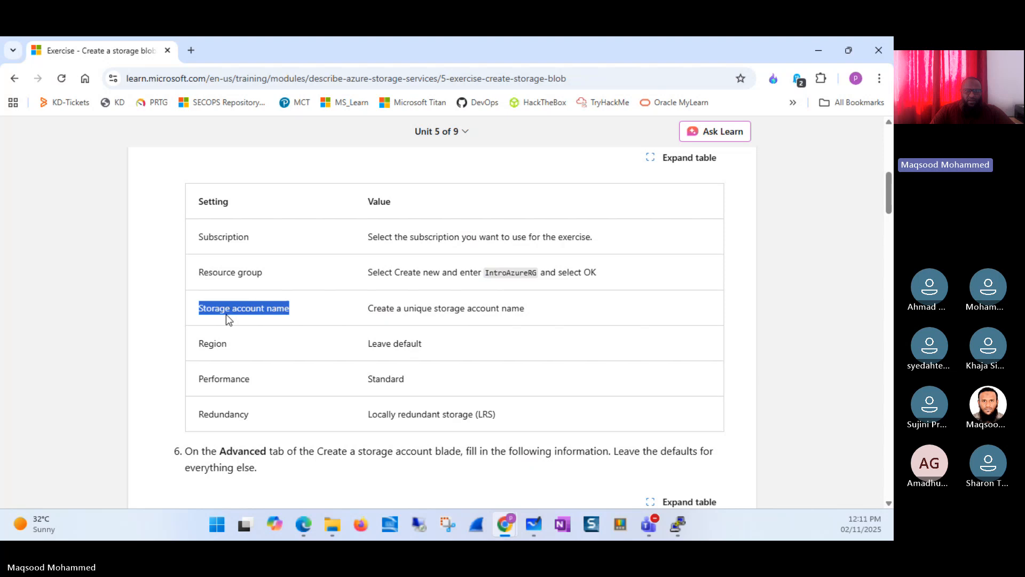
pyautogui.click(458, 310)
pyautogui.doubleClick(458, 310)
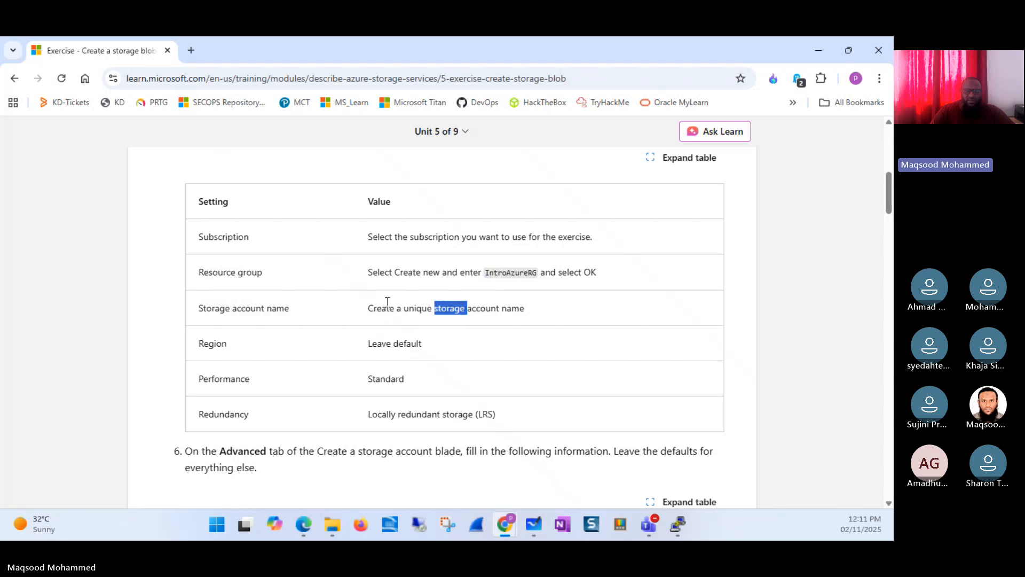
pyautogui.moveTo(369, 308); pyautogui.dragTo(499, 311)
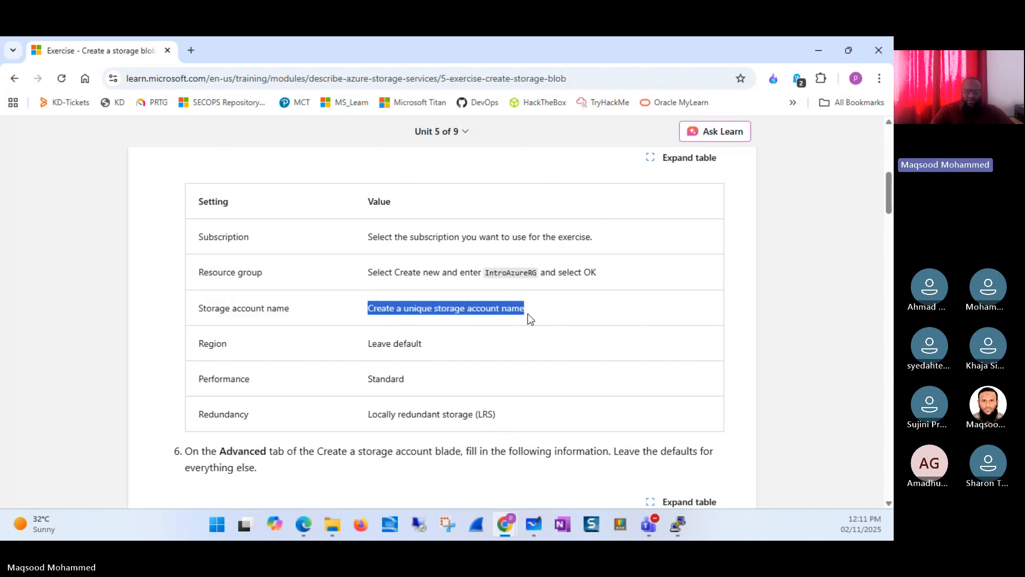
# - Name the storage account mystorage8019 in the portal form's instance details
pyautogui.hotkey('alt', 'Tab')
pyautogui.click(393, 334)
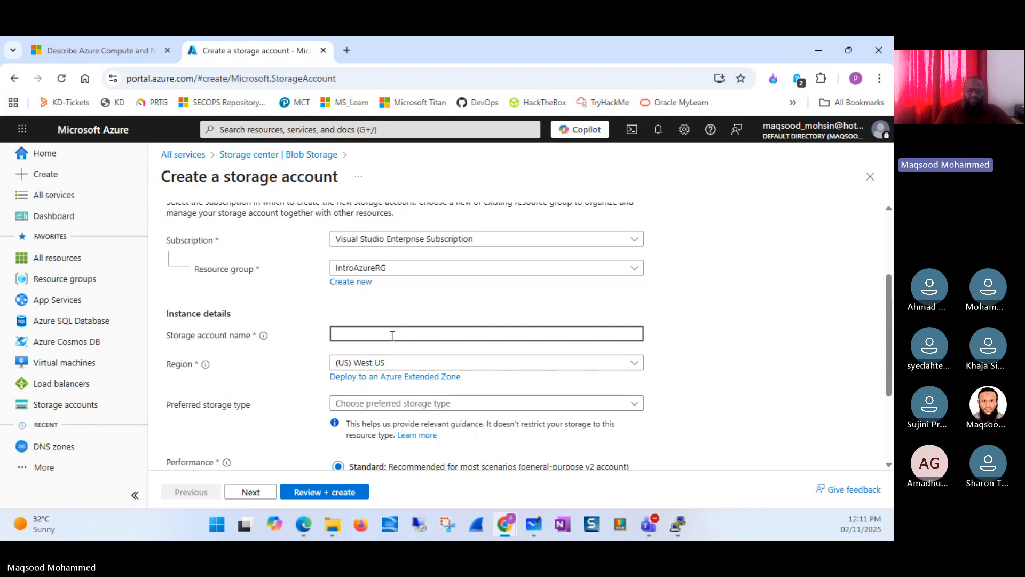
pyautogui.write('mystor')
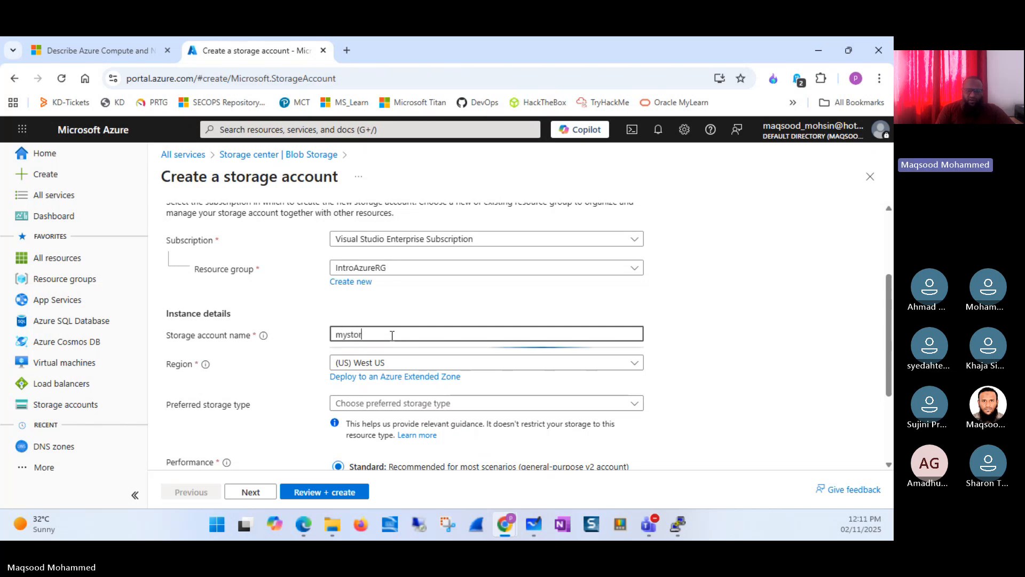
pyautogui.write('age8019')
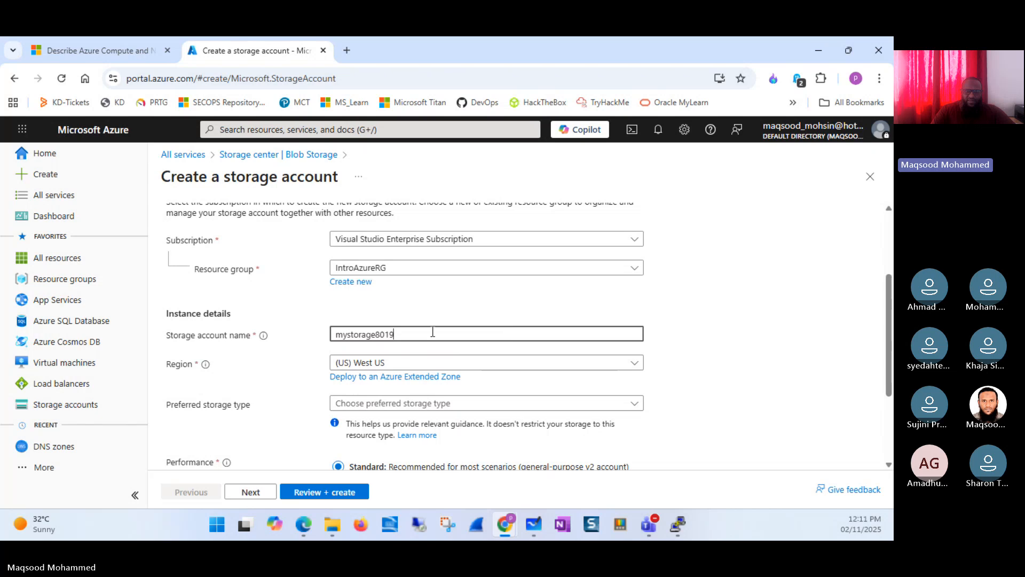
pyautogui.moveTo(404, 331); pyautogui.dragTo(333, 334)
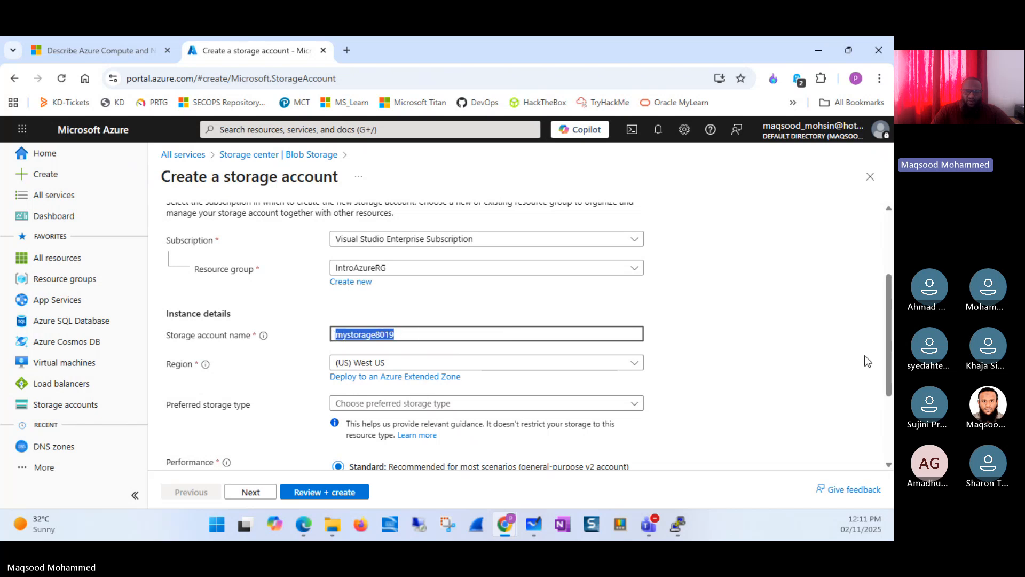
pyautogui.click(766, 334)
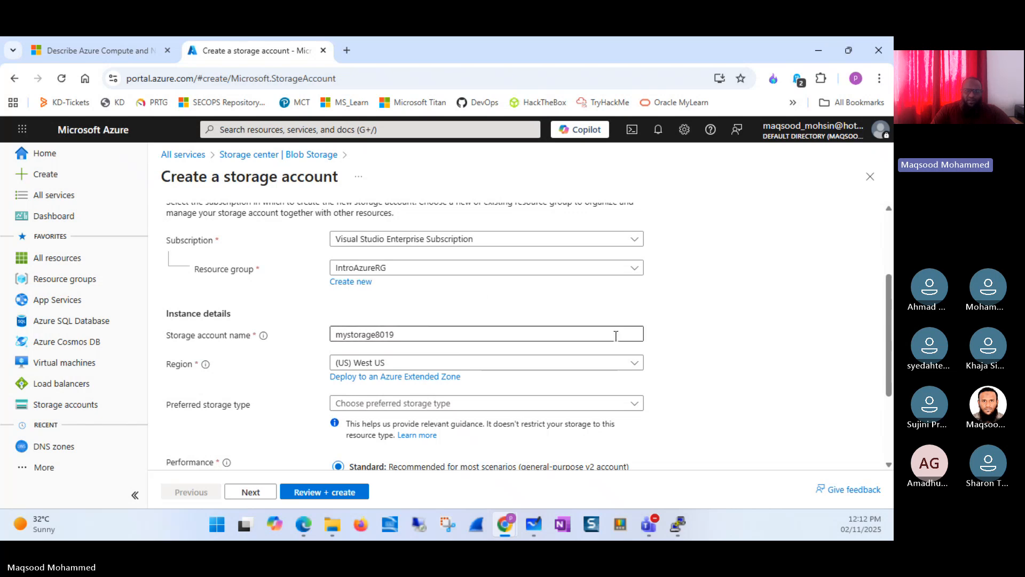
# - Compare the region and performance settings in the storage account form with the values in the exercise's table
pyautogui.scroll(-2, 888, 322)
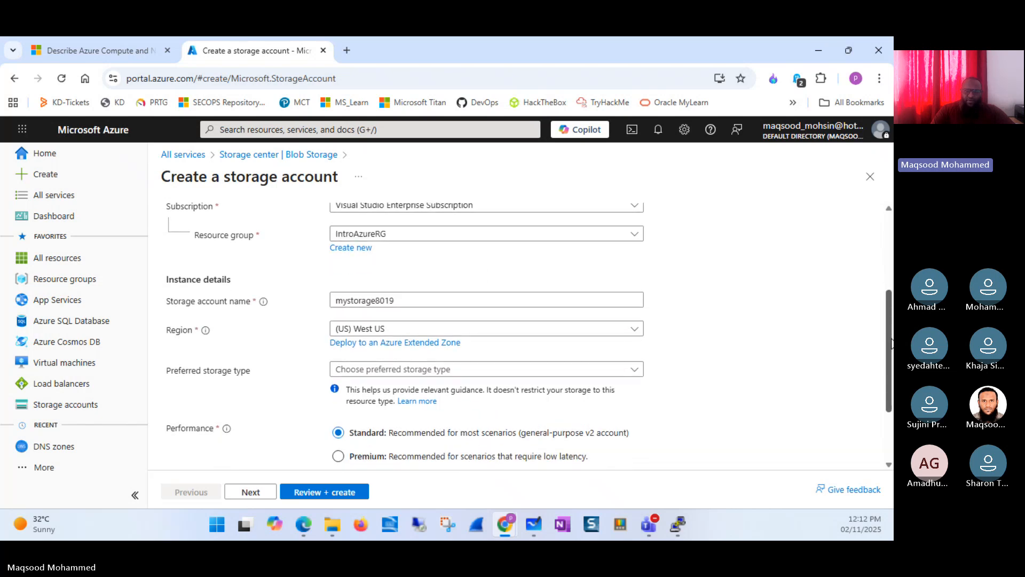
pyautogui.hotkey('alt', 'Tab')
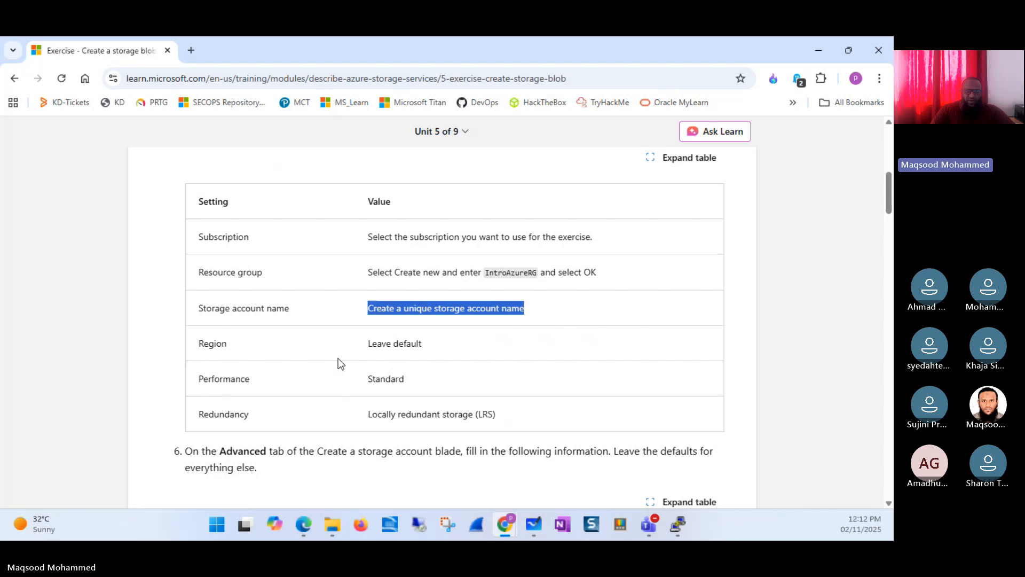
pyautogui.tripleClick(393, 347)
pyautogui.hotkey('alt', 'Tab')
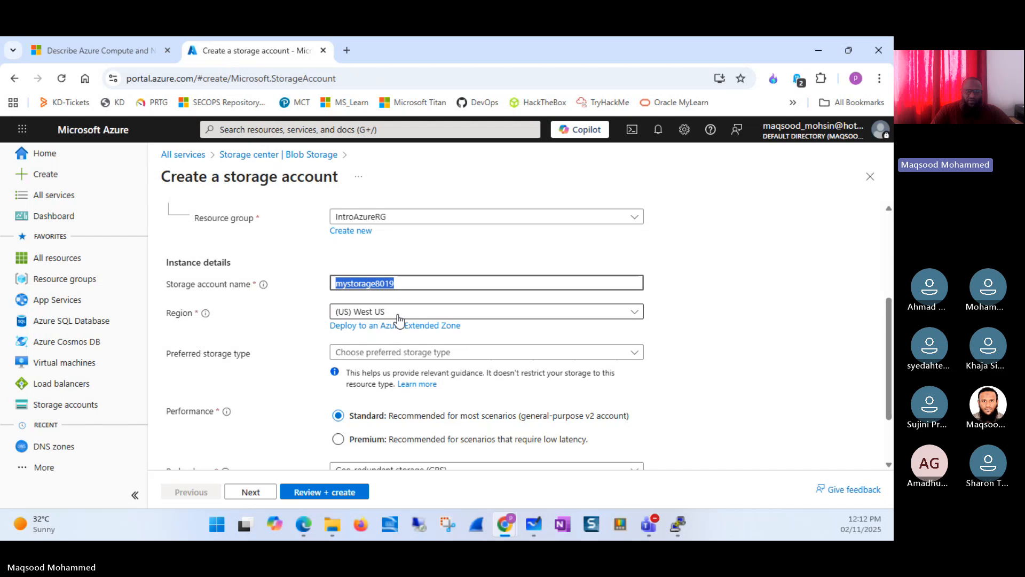
pyautogui.hotkey('alt', 'Tab')
pyautogui.hotkey('alt', 'Tab')
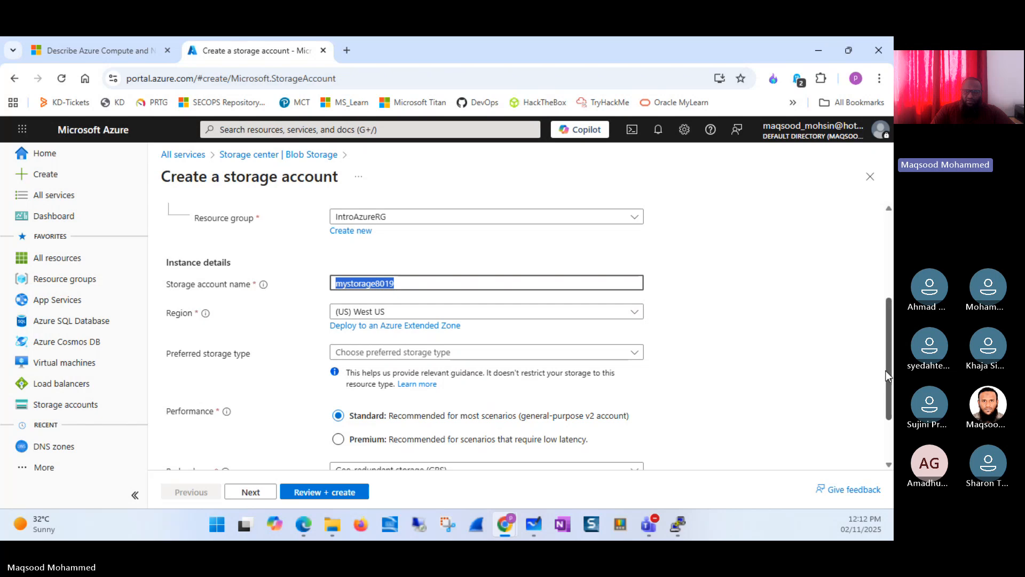
# - Check the exercise's redundancy value and set the storage account's redundancy to Locally-redundant storage (LRS)
pyautogui.scroll(-2, 392, 321)
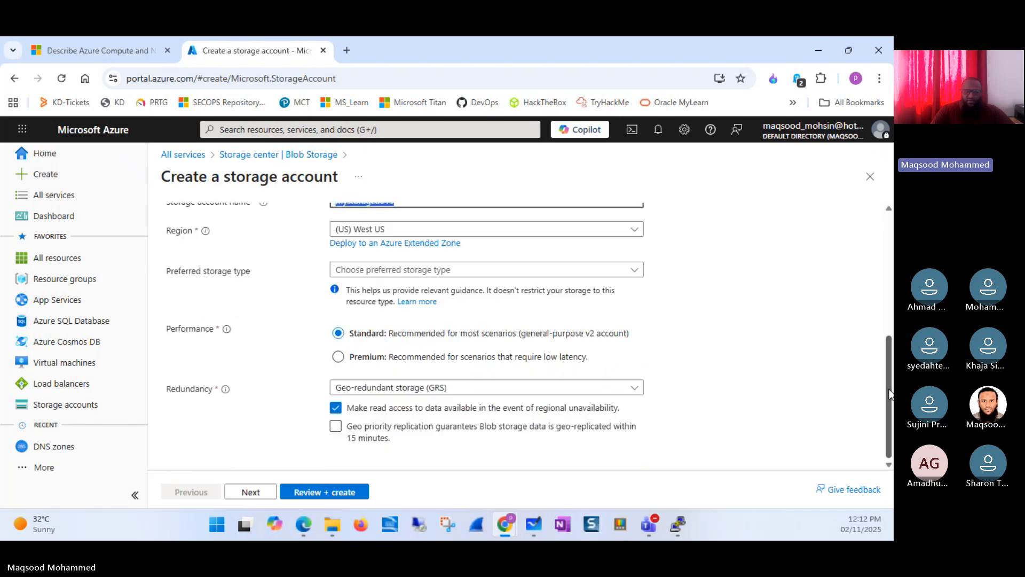
pyautogui.hotkey('alt', 'Tab')
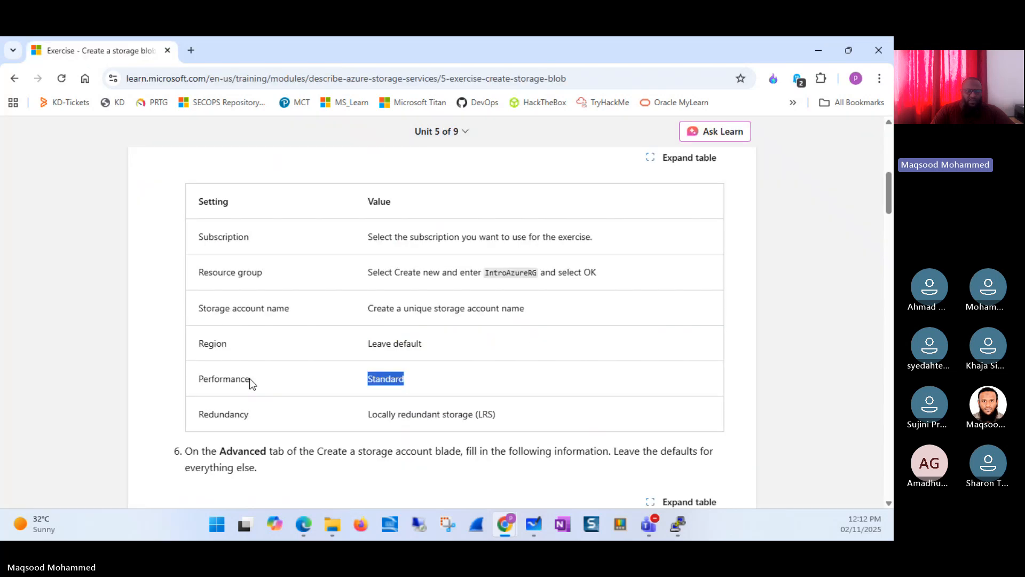
pyautogui.tripleClick(422, 422)
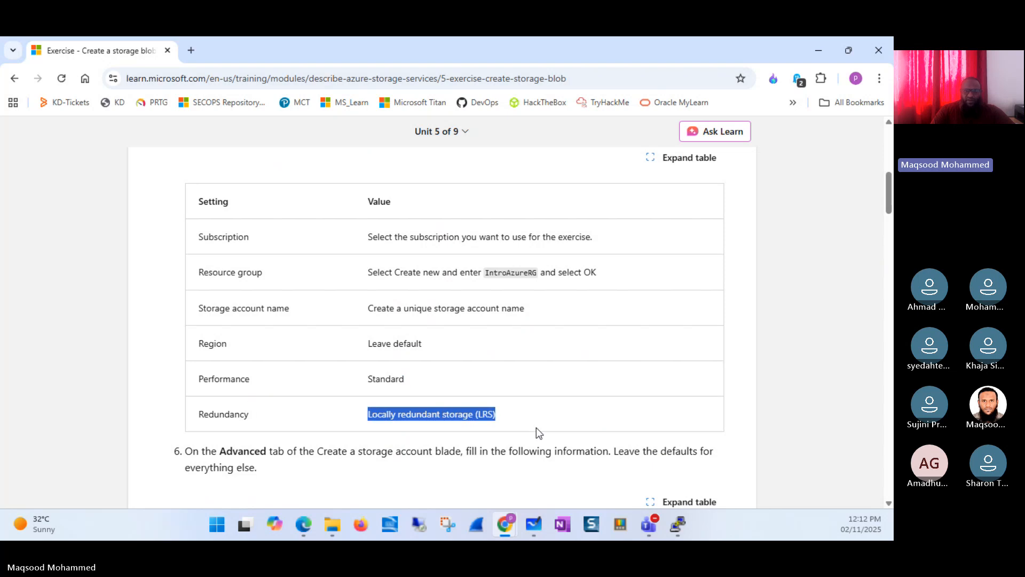
pyautogui.hotkey('alt', 'Tab')
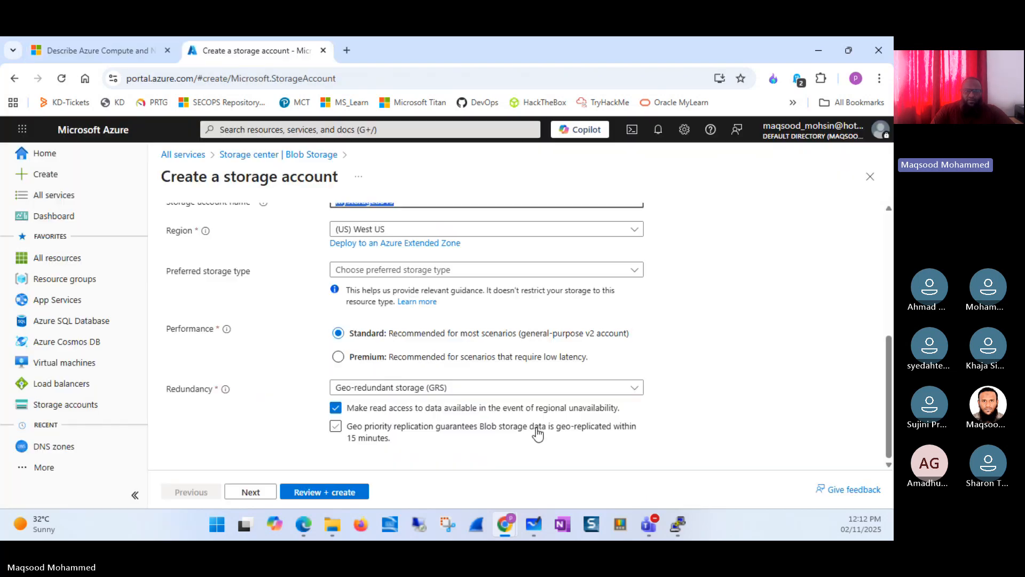
pyautogui.click(499, 390)
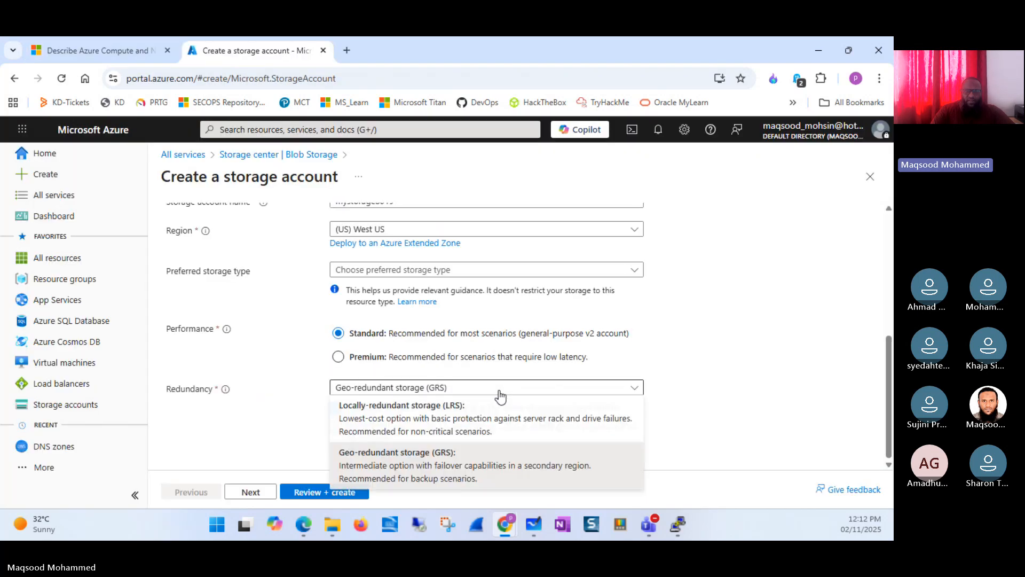
pyautogui.click(485, 422)
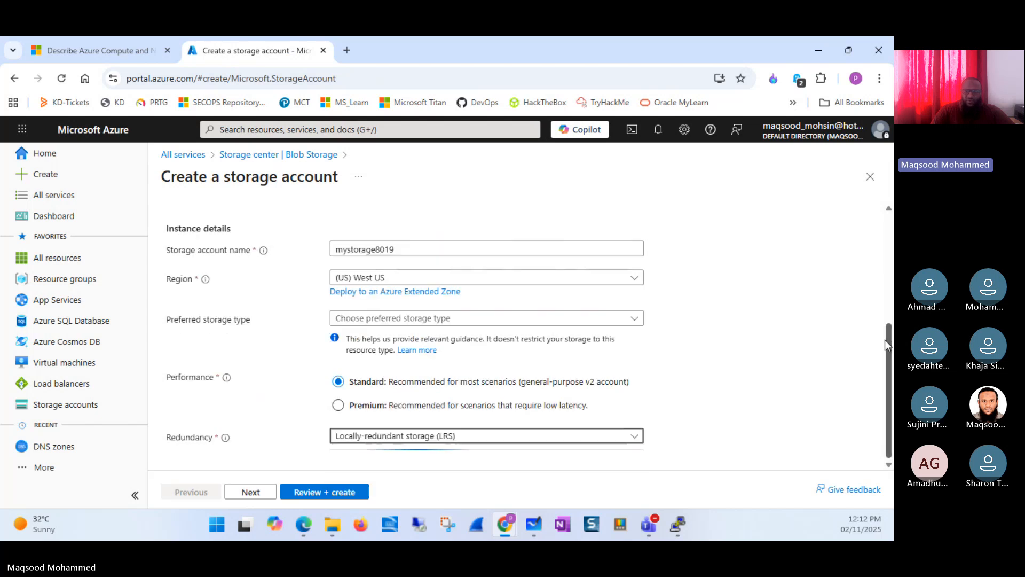
# - Bring the exercise's Advanced instructions into view and advance the storage account form to its Advanced settings
pyautogui.hotkey('alt', 'Tab')
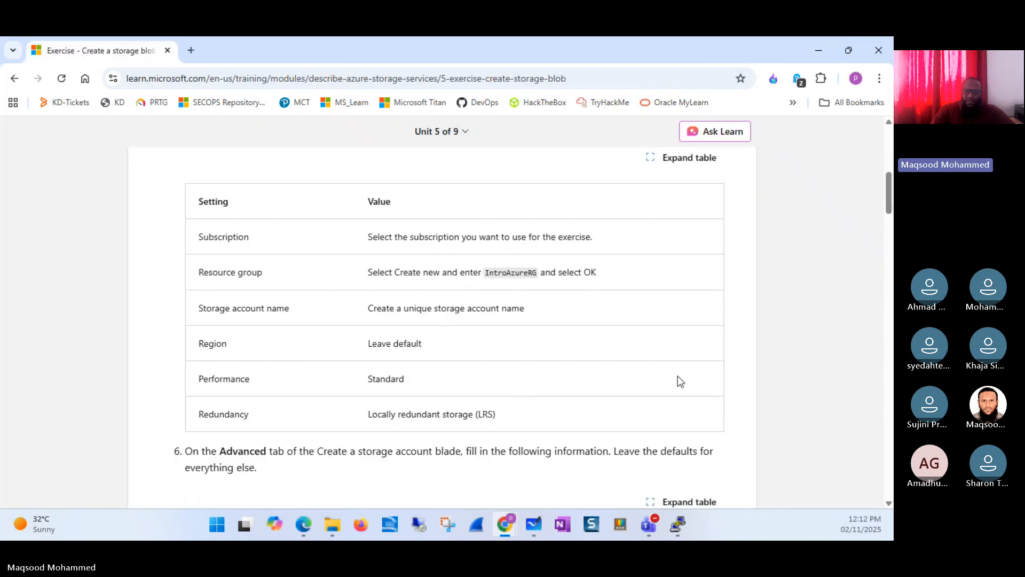
pyautogui.click(681, 382)
pyautogui.moveTo(889, 199); pyautogui.dragTo(886, 228)
pyautogui.hotkey('alt', 'Tab')
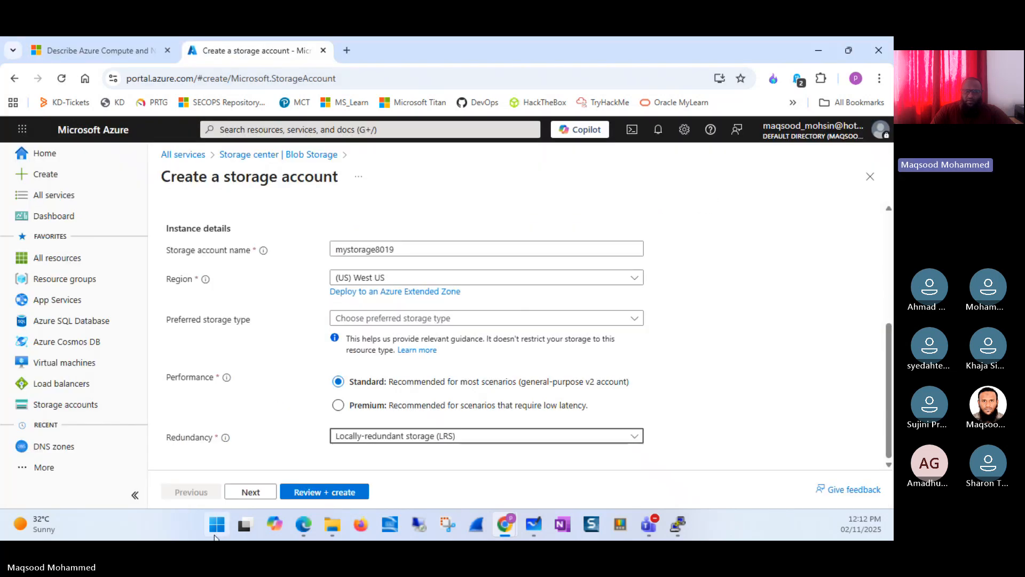
pyautogui.click(251, 492)
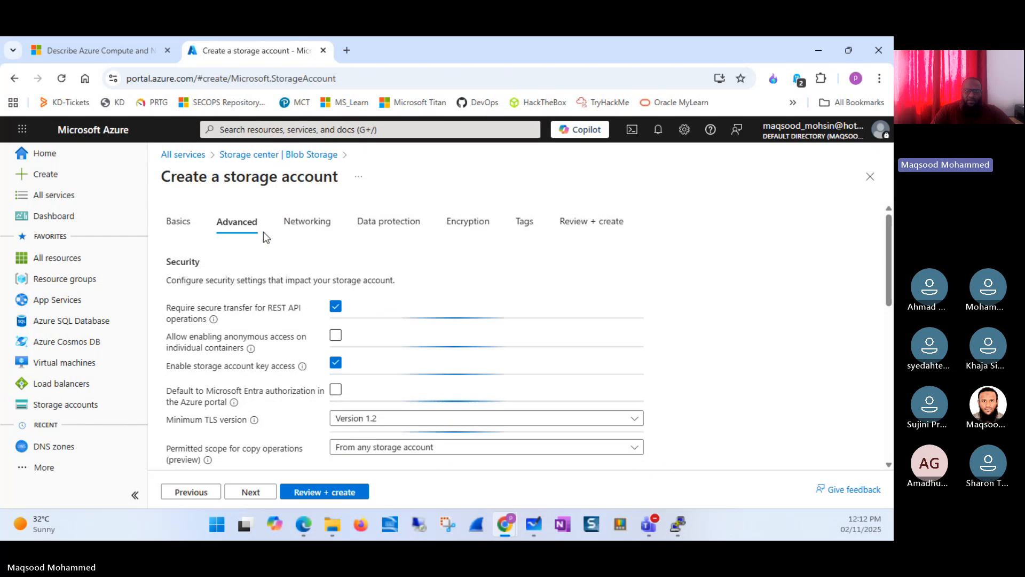
# - Check the exercise's Advanced requirement and allow enabling anonymous access on individual containers for the storage account
pyautogui.hotkey('alt', 'Tab')
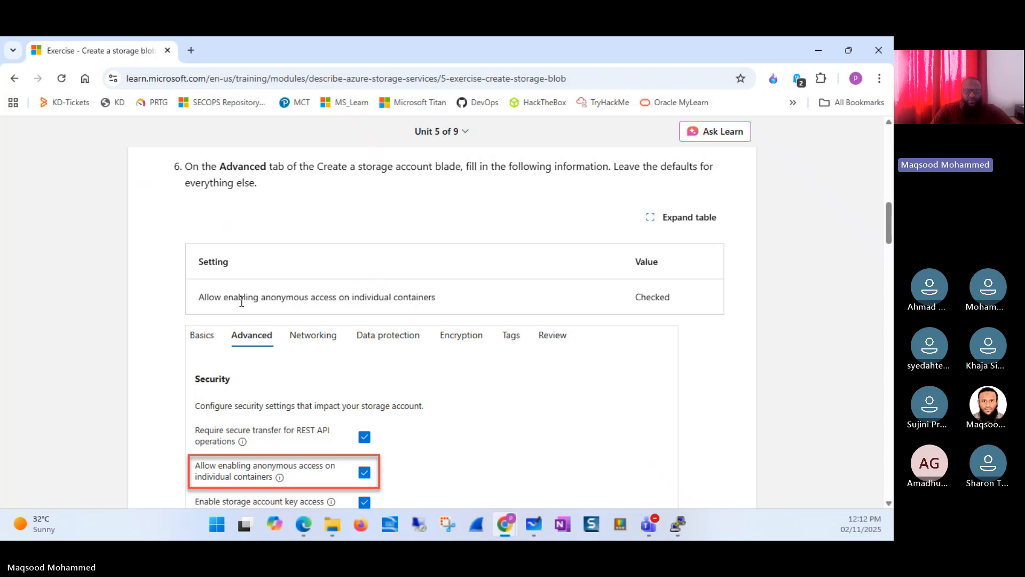
pyautogui.moveTo(198, 297); pyautogui.dragTo(424, 305)
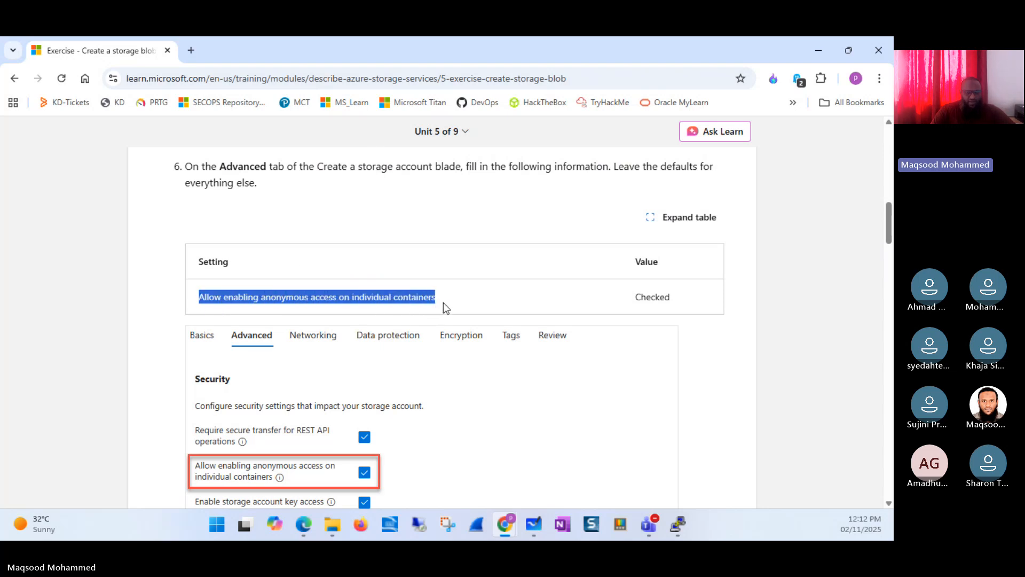
pyautogui.click(779, 324)
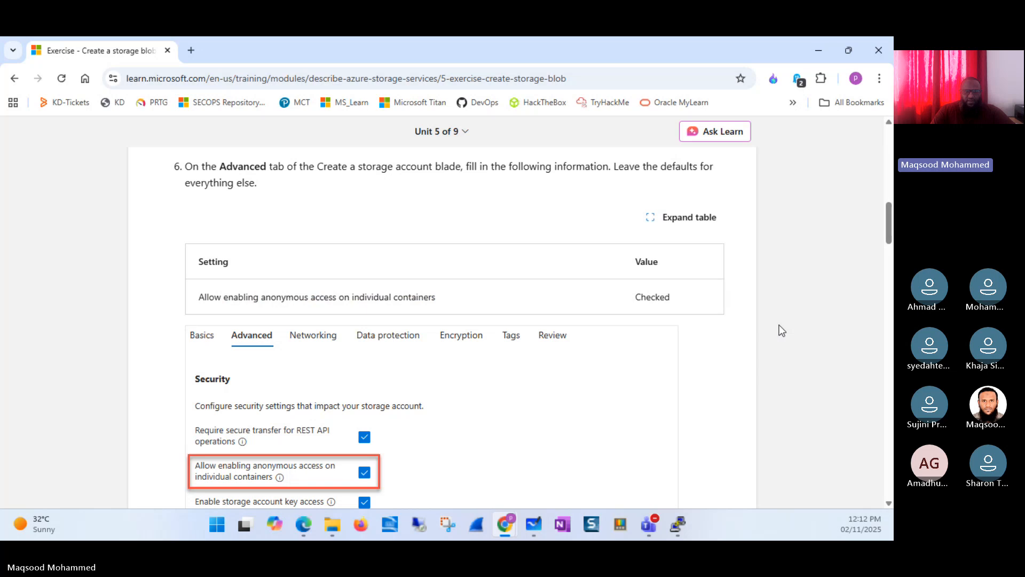
pyautogui.hotkey('alt', 'Tab')
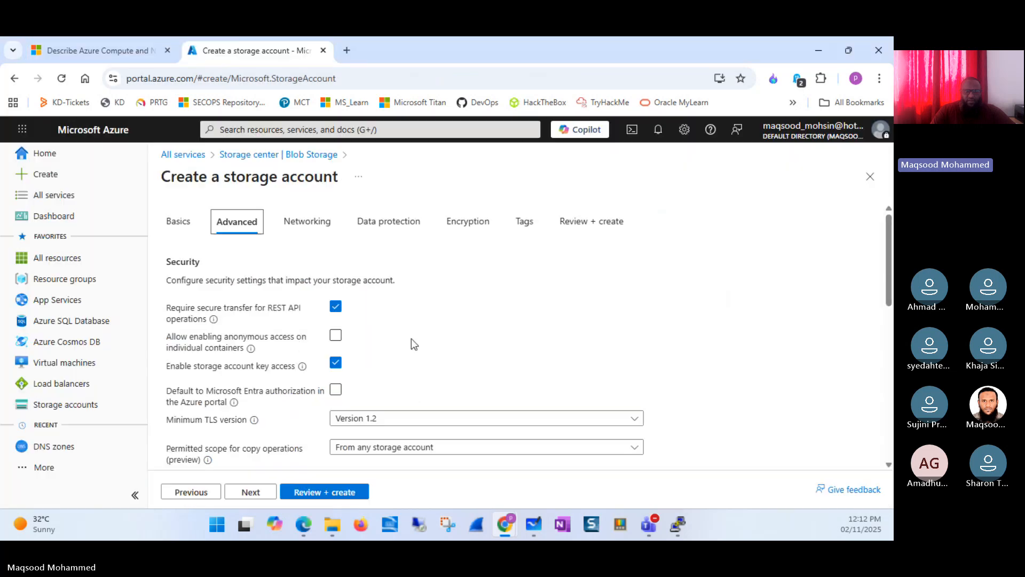
pyautogui.click(335, 335)
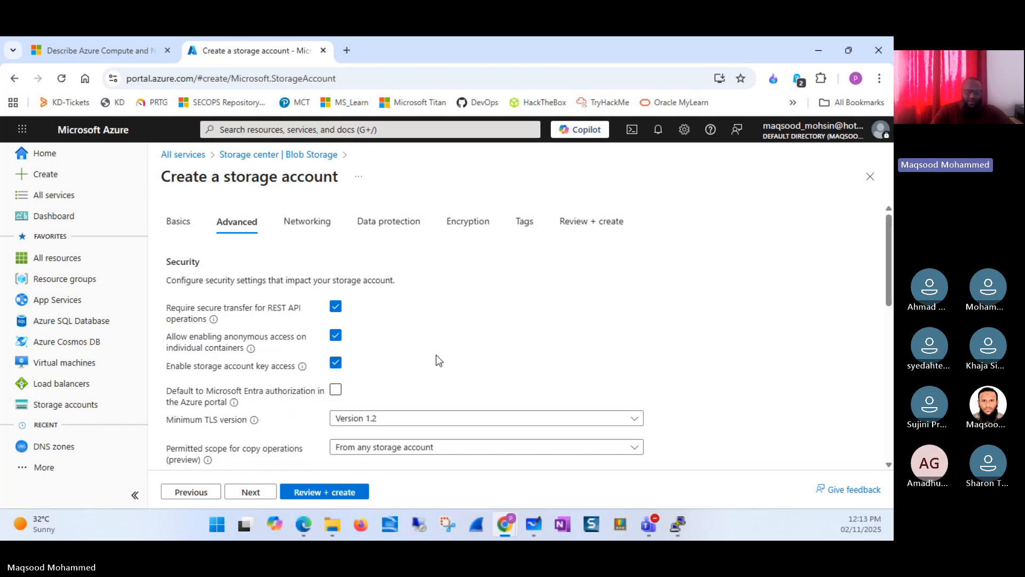
# - Read the exercise's review and create instructions, and submit the storage account settings for review and validation
pyautogui.hotkey('alt', 'Tab')
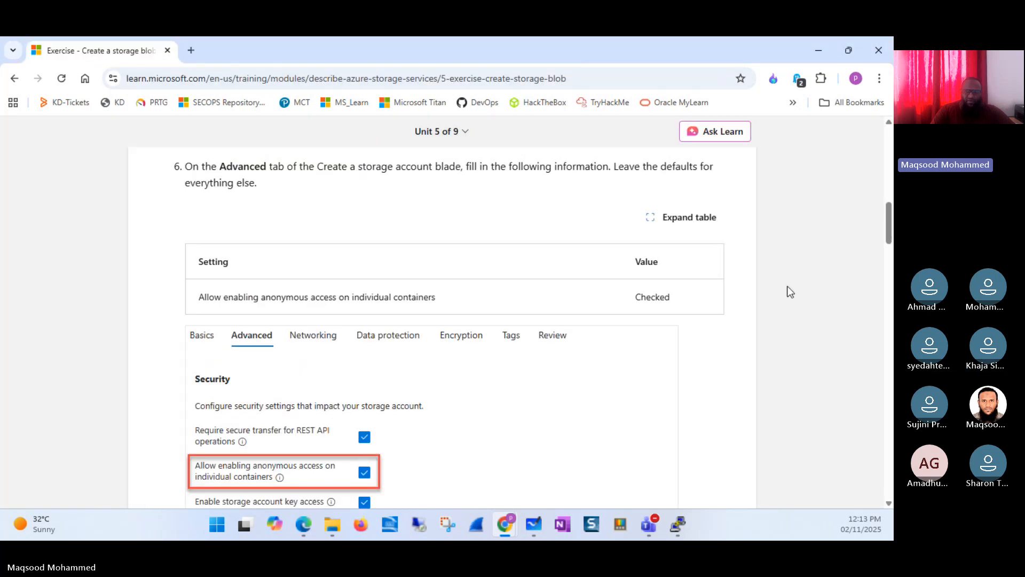
pyautogui.moveTo(885, 219); pyautogui.dragTo(891, 246)
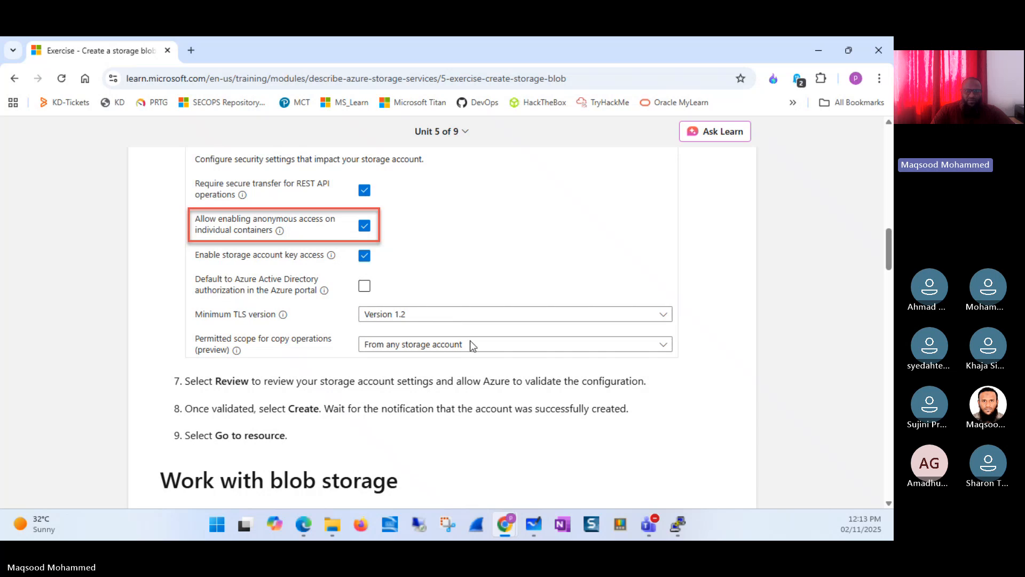
pyautogui.hotkey('alt', 'Tab')
pyautogui.hotkey('alt', 'Tab')
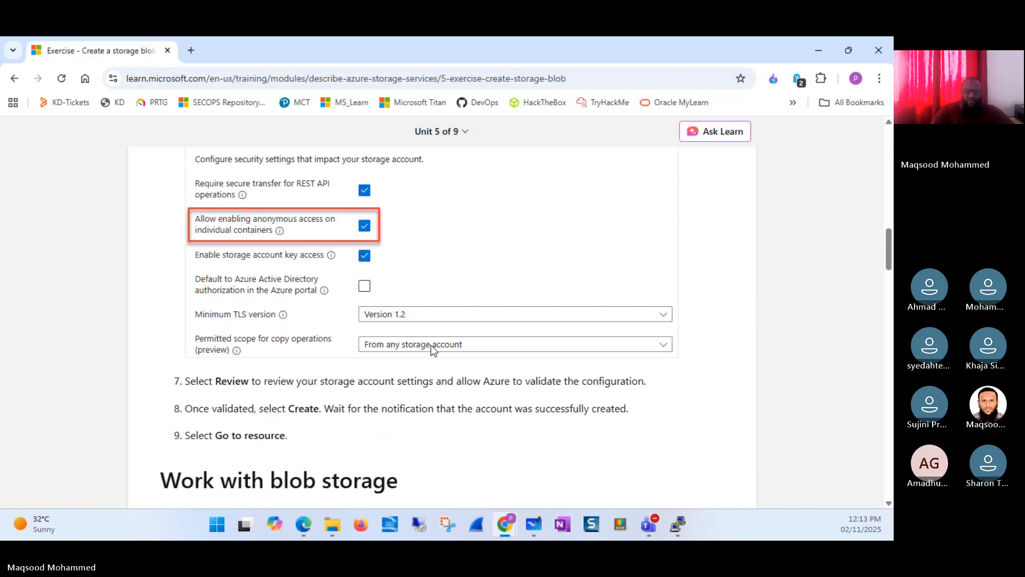
pyautogui.tripleClick(216, 379)
pyautogui.click(543, 395)
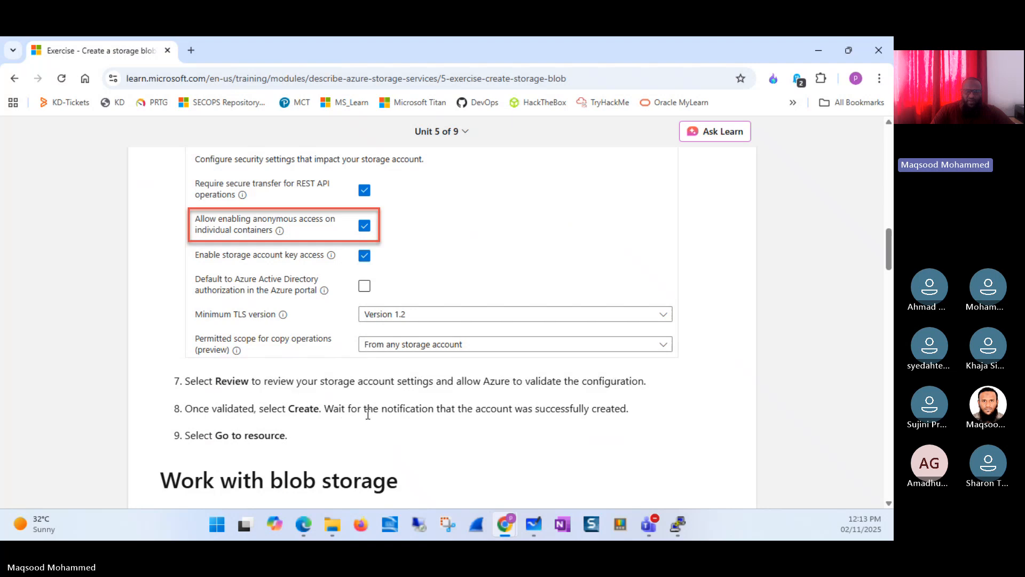
pyautogui.tripleClick(335, 409)
pyautogui.hotkey('alt', 'Tab')
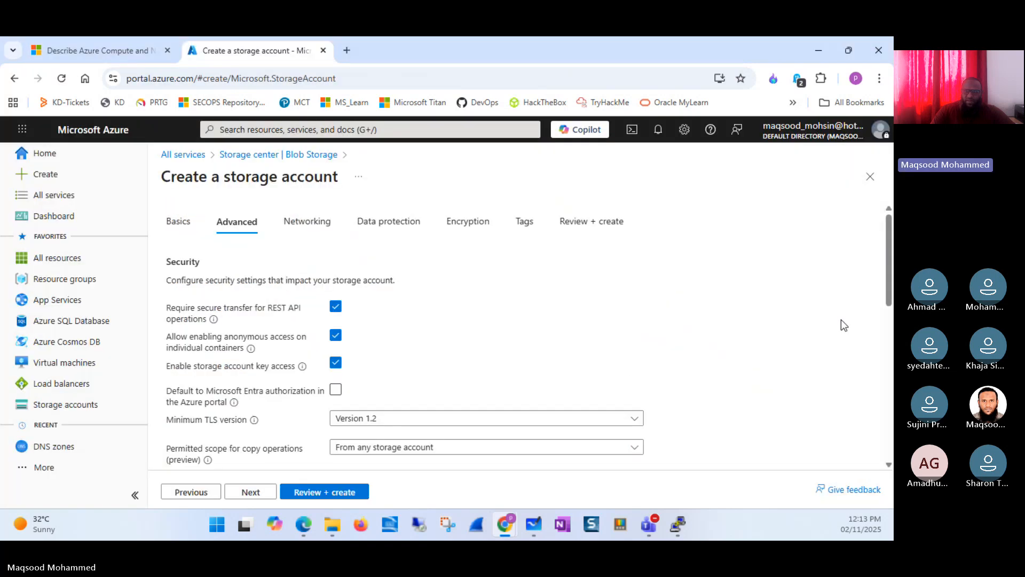
pyautogui.moveTo(888, 256); pyautogui.dragTo(824, 354)
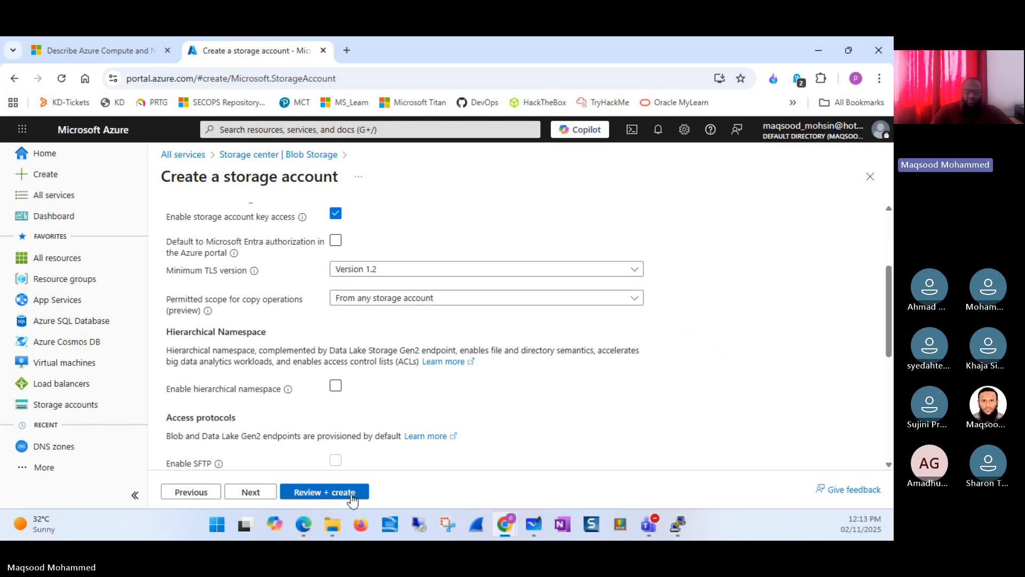
pyautogui.click(326, 495)
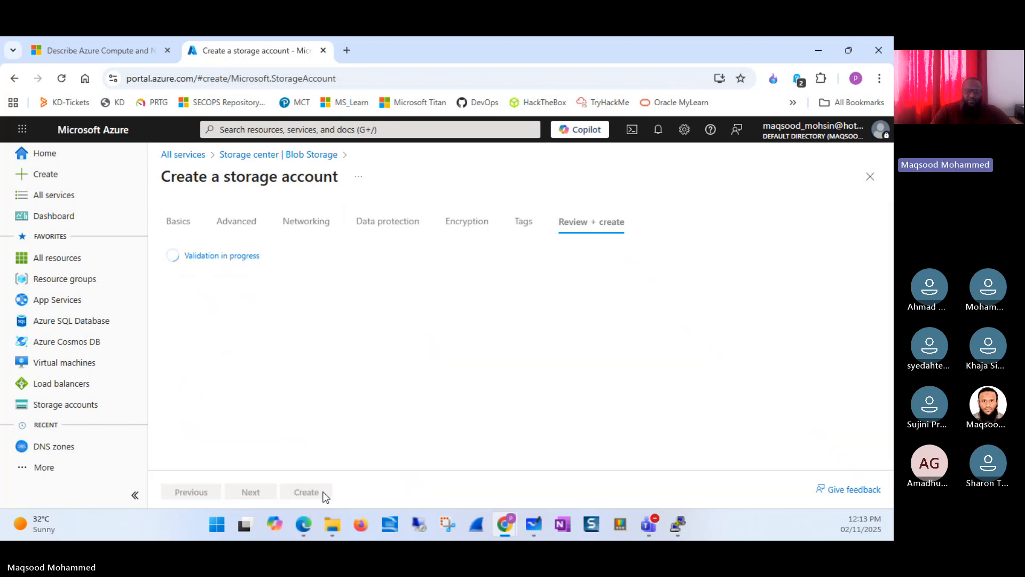
# - Preview the exercise's Work with blob storage section during validation, and create the storage account from the reviewed settings
pyautogui.hotkey('alt', 'Tab')
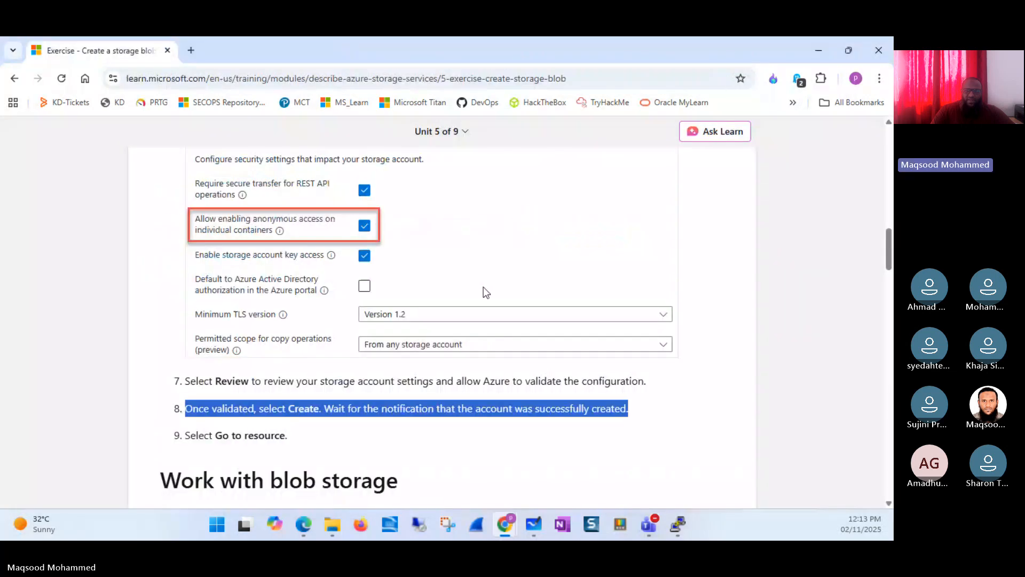
pyautogui.moveTo(889, 258); pyautogui.dragTo(889, 291)
pyautogui.hotkey('alt', 'Tab')
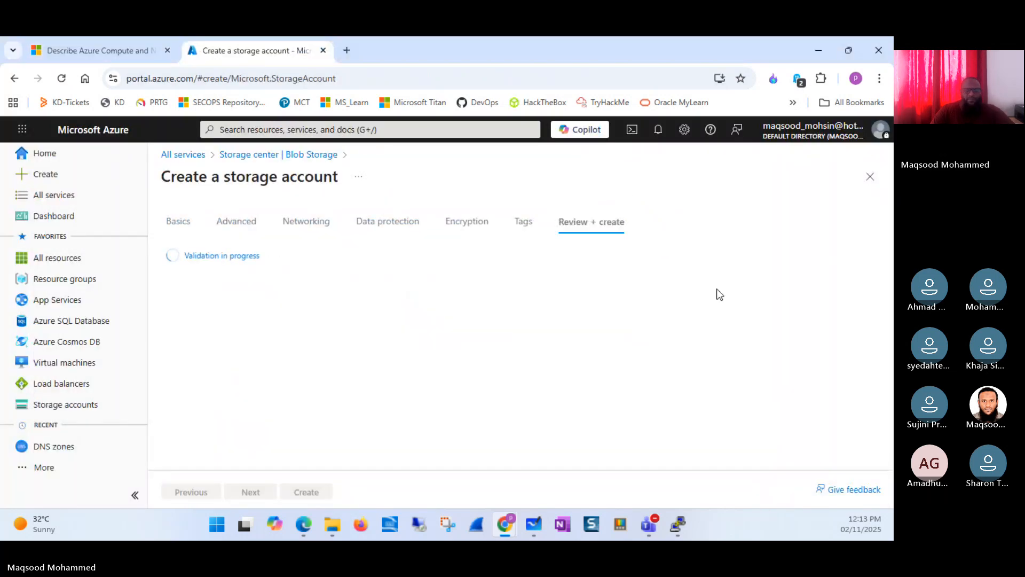
pyautogui.hotkey('alt', 'Tab')
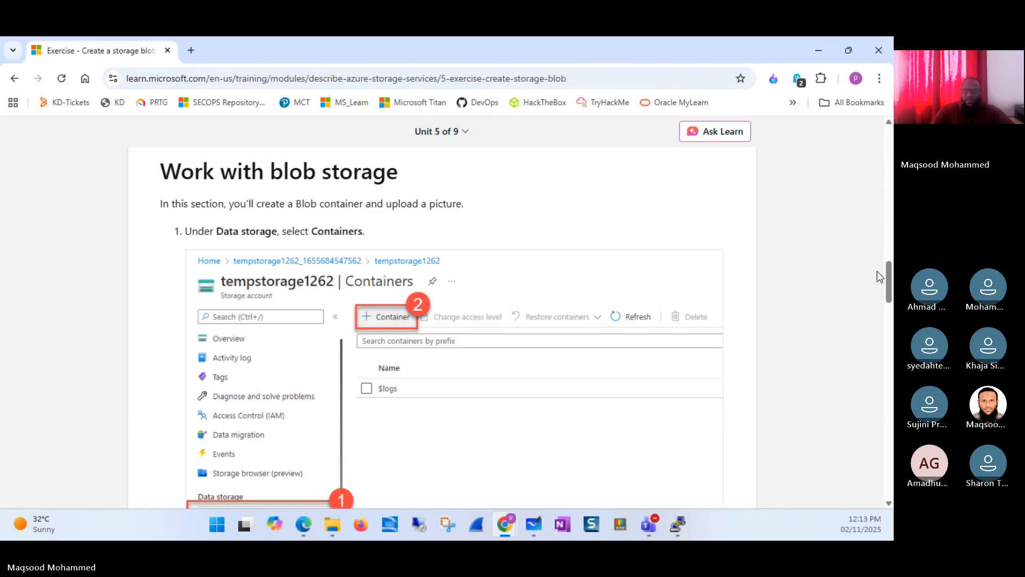
pyautogui.scroll(-1, 887, 284)
pyautogui.moveTo(889, 296); pyautogui.dragTo(855, 281)
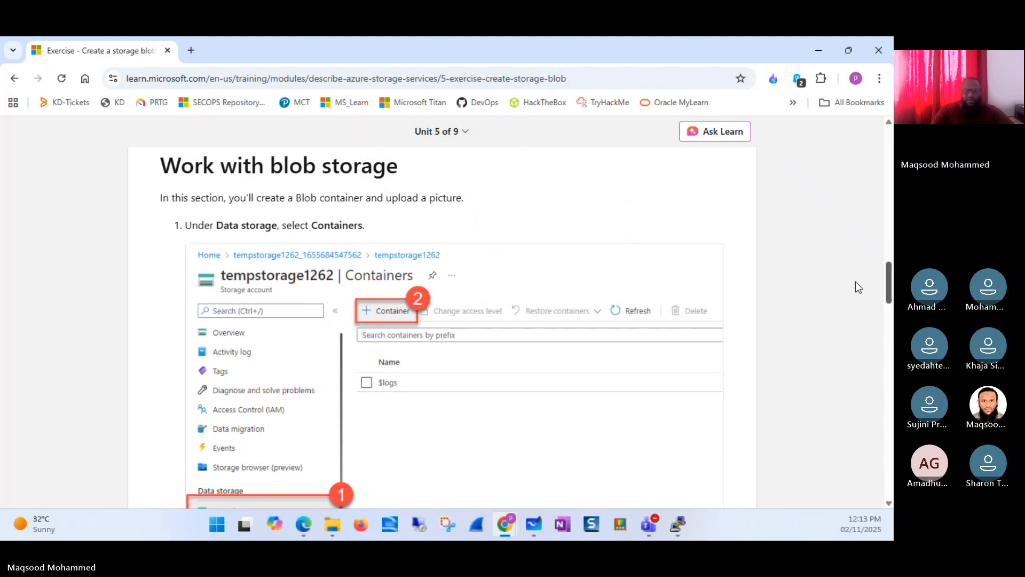
pyautogui.hotkey('alt', 'Tab')
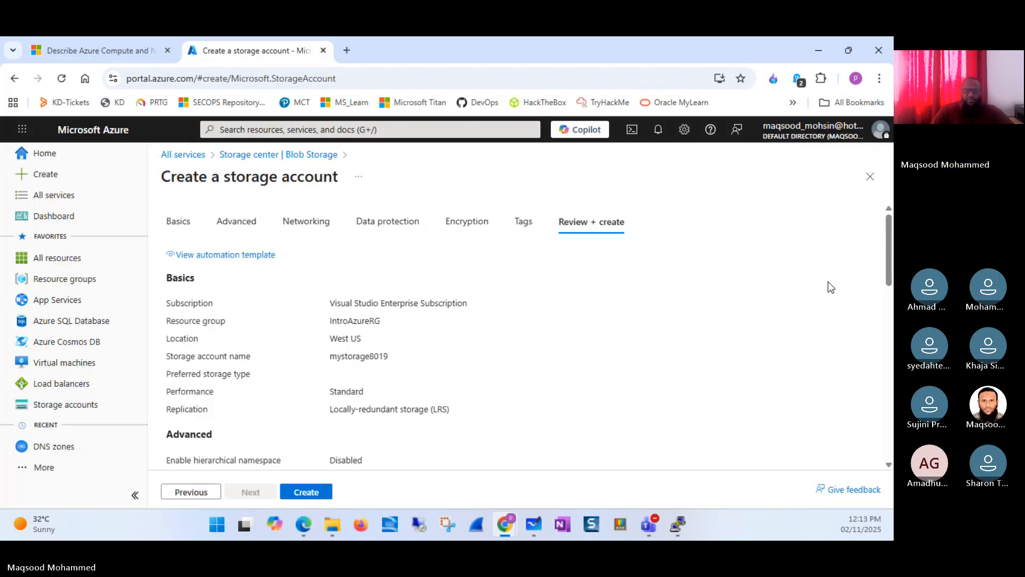
pyautogui.click(319, 492)
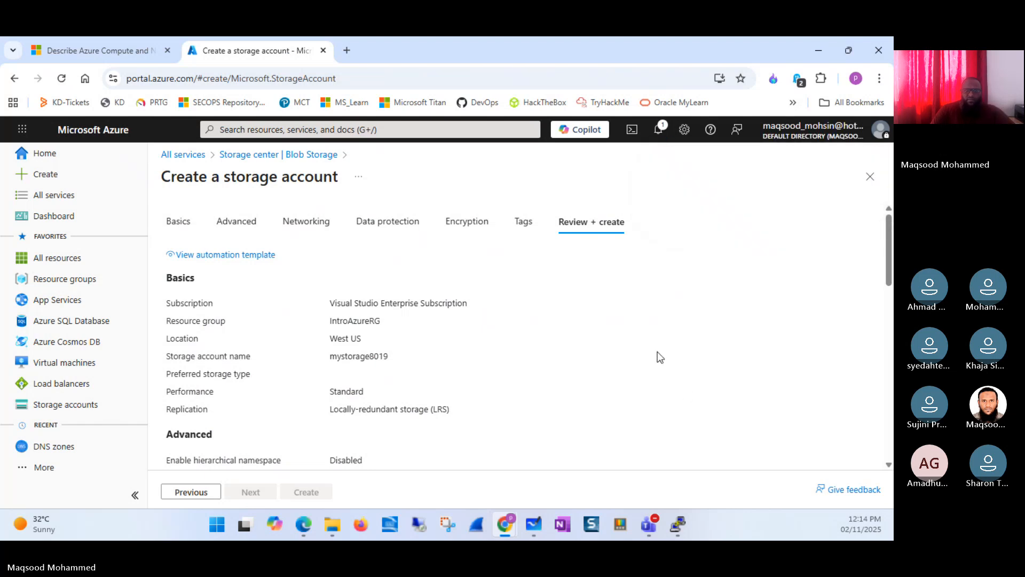
# - Check the storage account deployment in the notifications and highlight the exercise's Work with blob storage heading
pyautogui.click(662, 129)
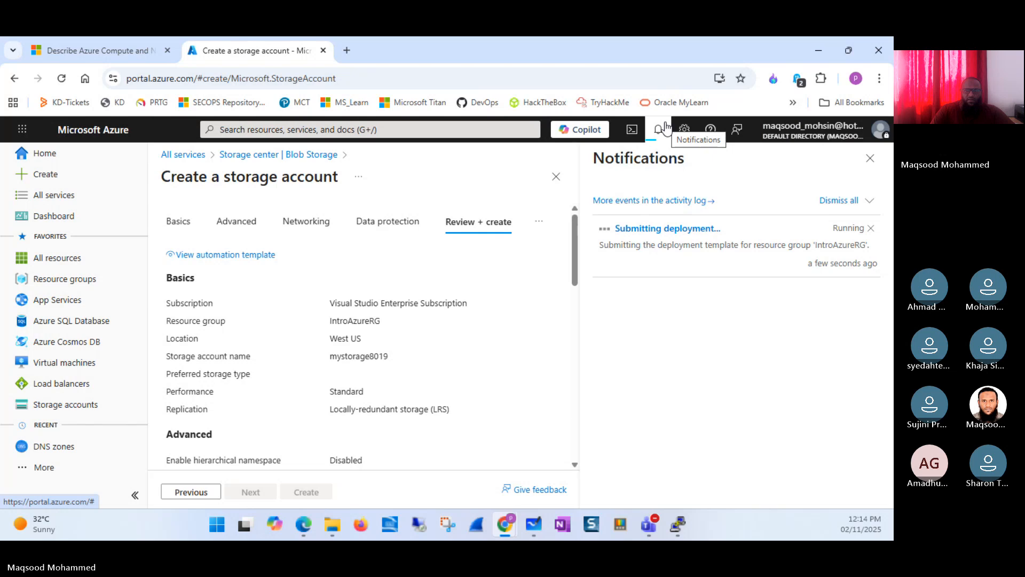
pyautogui.hotkey('alt', 'Tab')
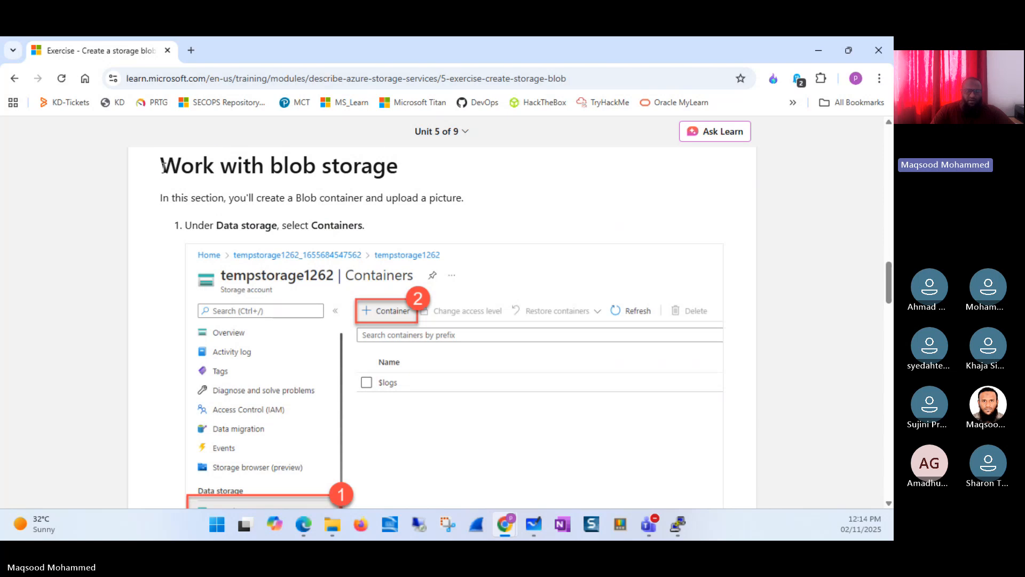
pyautogui.moveTo(161, 166); pyautogui.dragTo(406, 174)
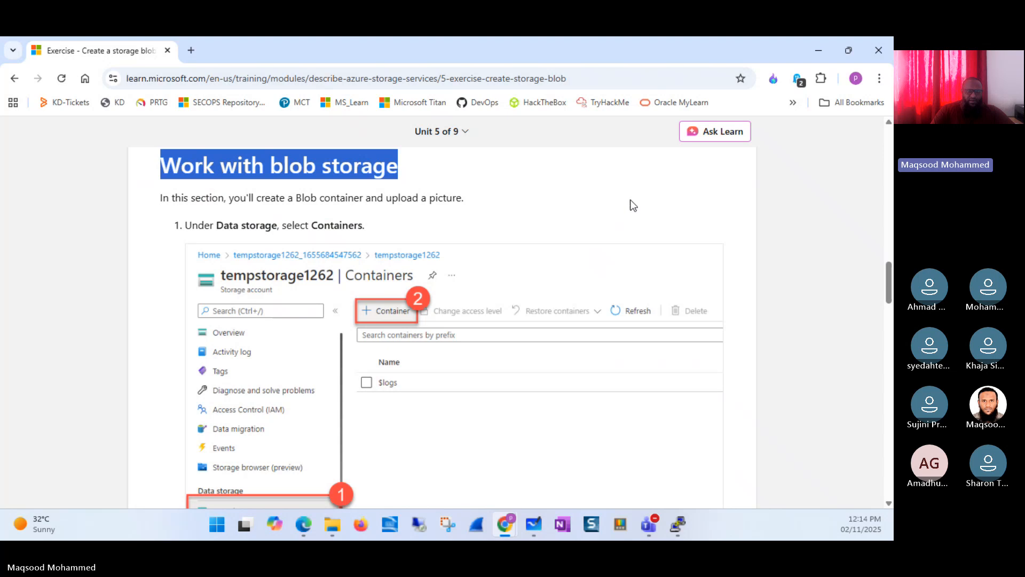
pyautogui.hotkey('alt', 'Tab')
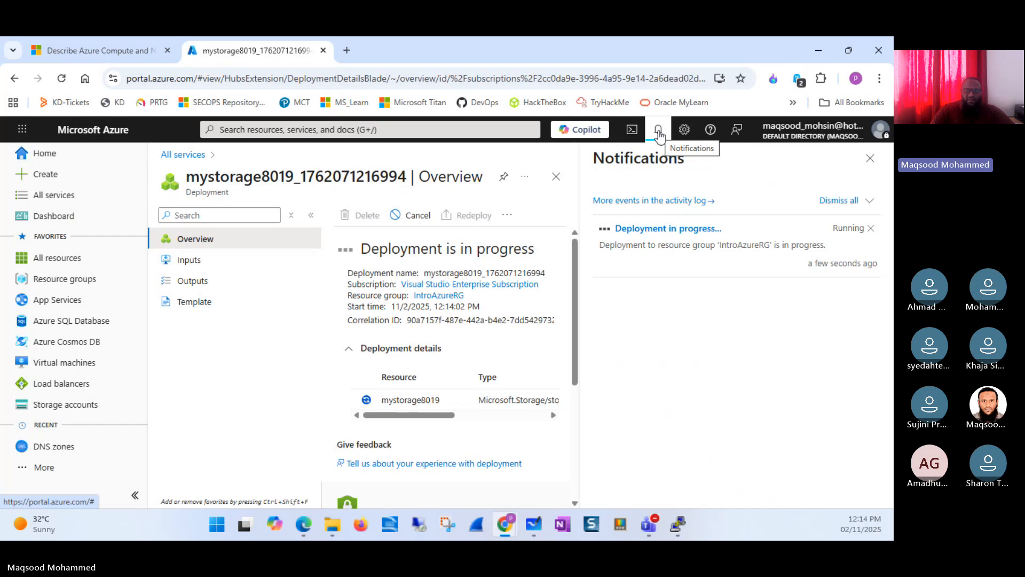
pyautogui.click(659, 134)
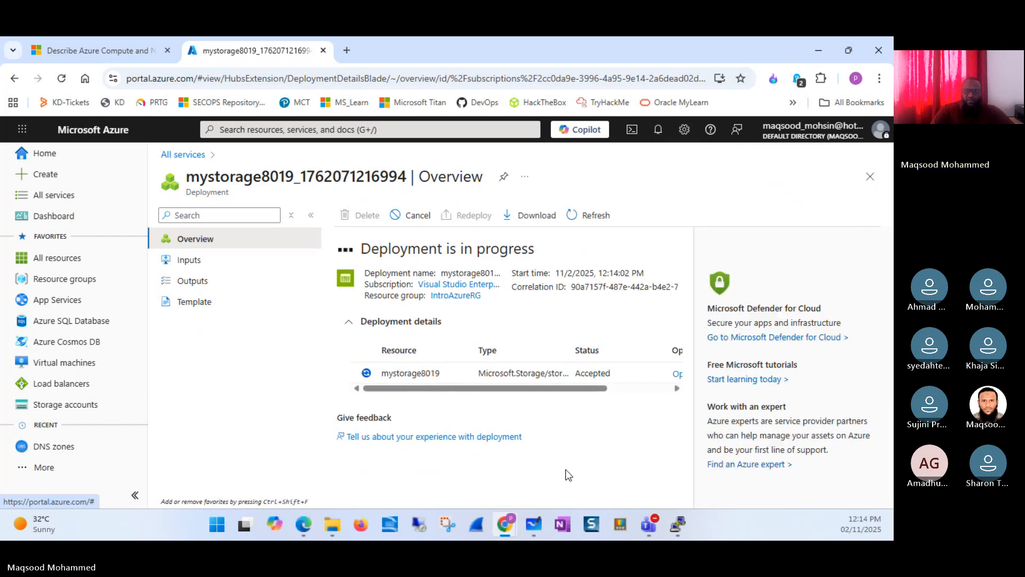
# - Look through the deployment's Inputs and Outputs pages and go to the deployed storage account resource
pyautogui.moveTo(417, 389)
pyautogui.mouseDown()
pyautogui.moveTo(507, 390)
pyautogui.moveTo(405, 391)
pyautogui.mouseUp()
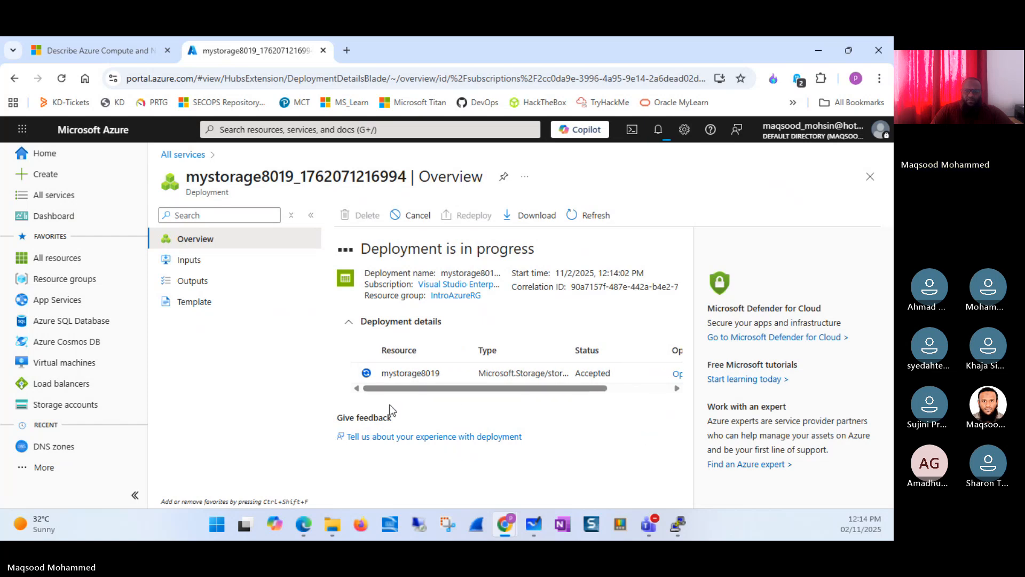
pyautogui.click(184, 263)
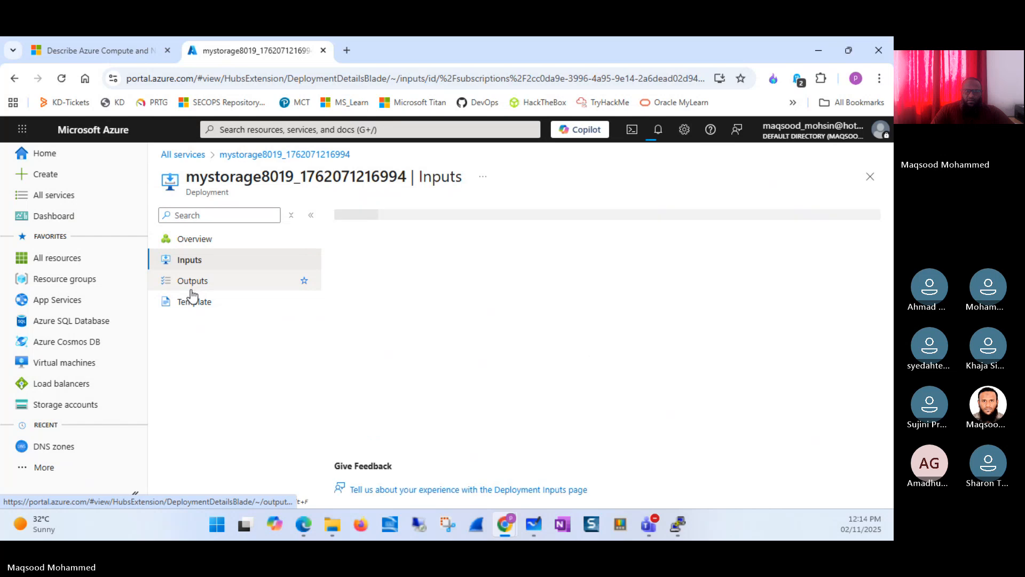
pyautogui.click(201, 285)
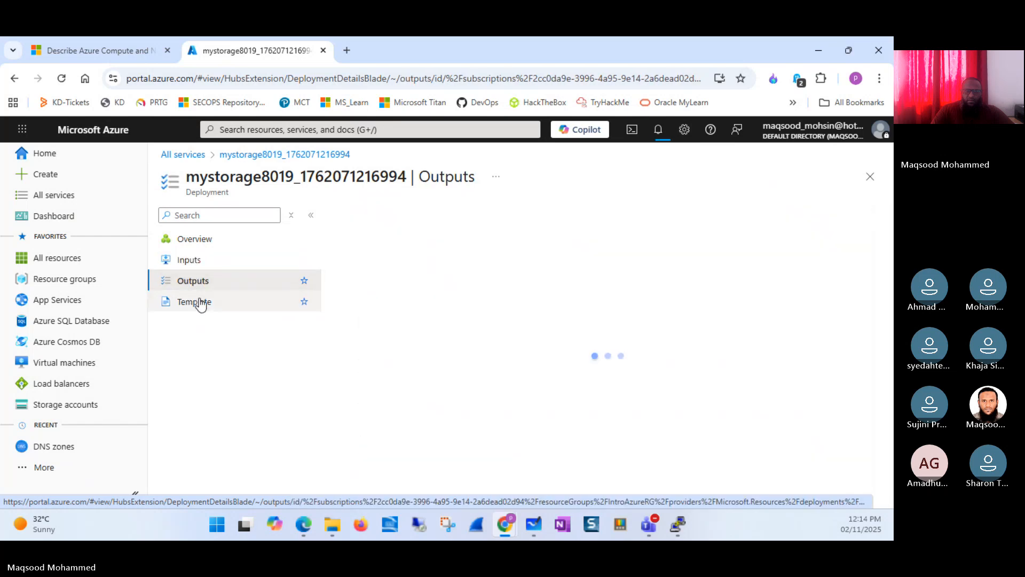
pyautogui.click(206, 265)
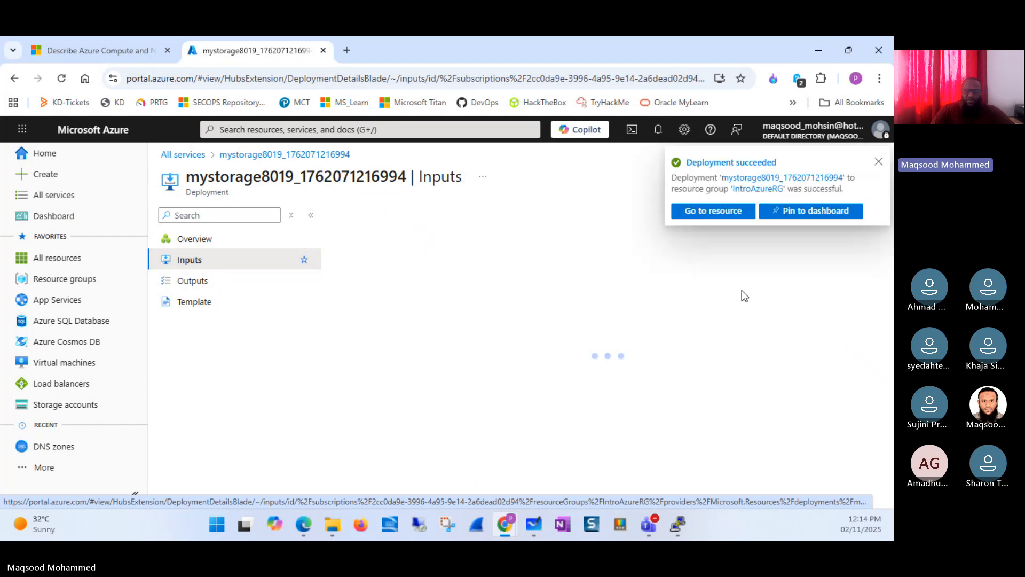
pyautogui.click(719, 213)
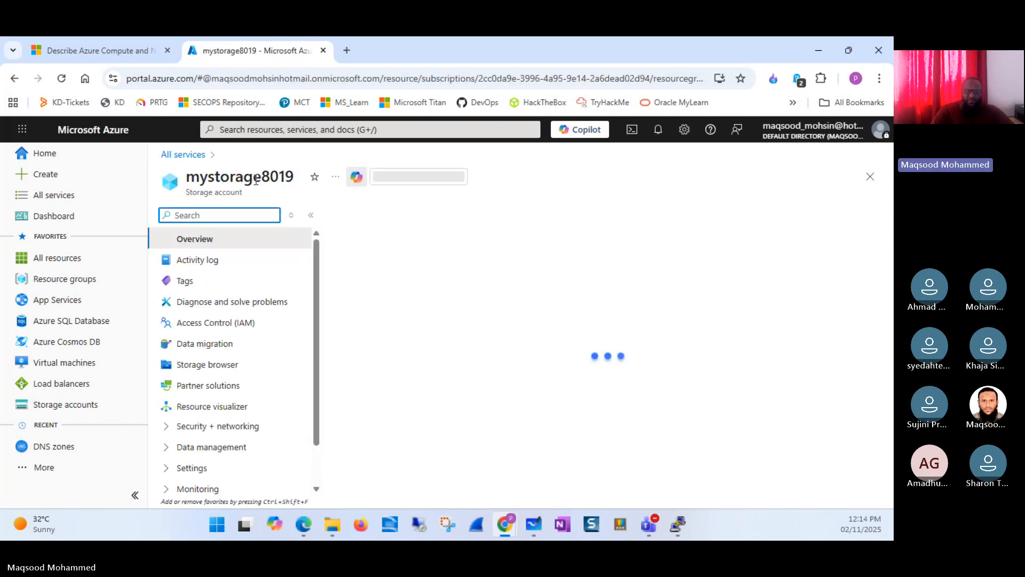
# - Check the exercise's container instruction and open Containers under Data storage for the mystorage8019 storage account
pyautogui.hotkey('alt', 'Tab')
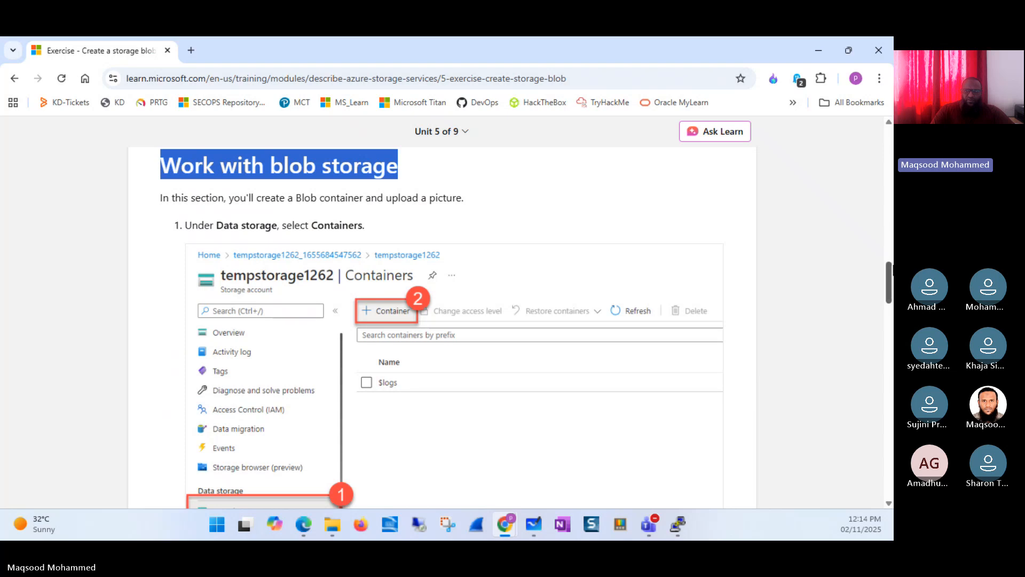
pyautogui.scroll(-3, 891, 273)
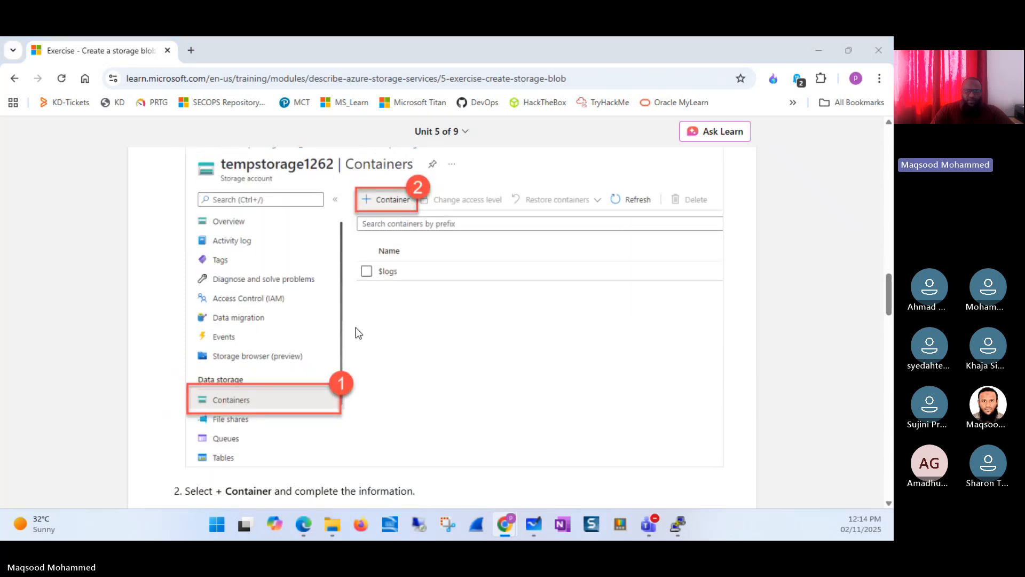
pyautogui.hotkey('alt', 'Tab')
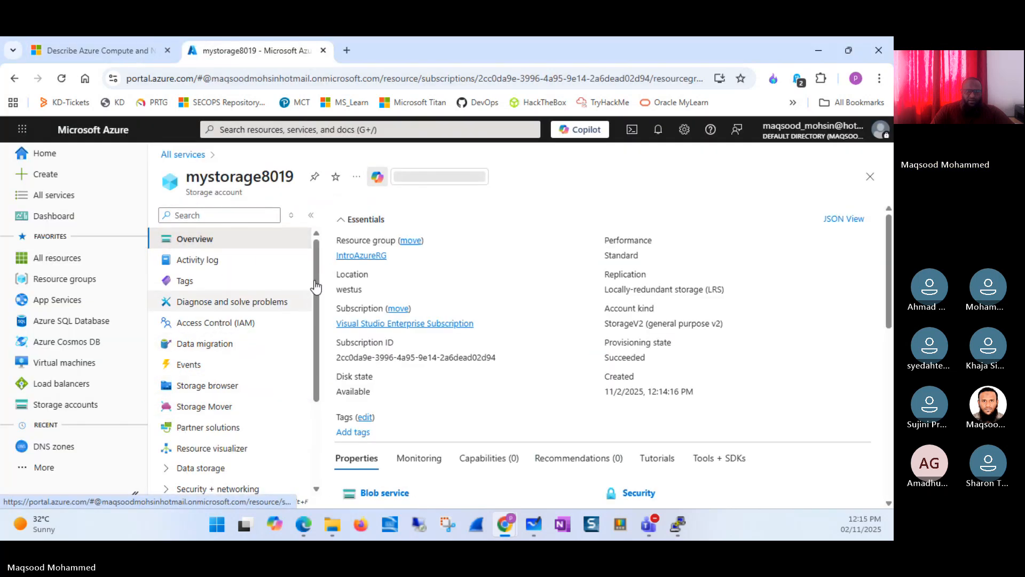
pyautogui.scroll(-1, 322, 314)
pyautogui.scroll(-2, 322, 314)
pyautogui.click(166, 373)
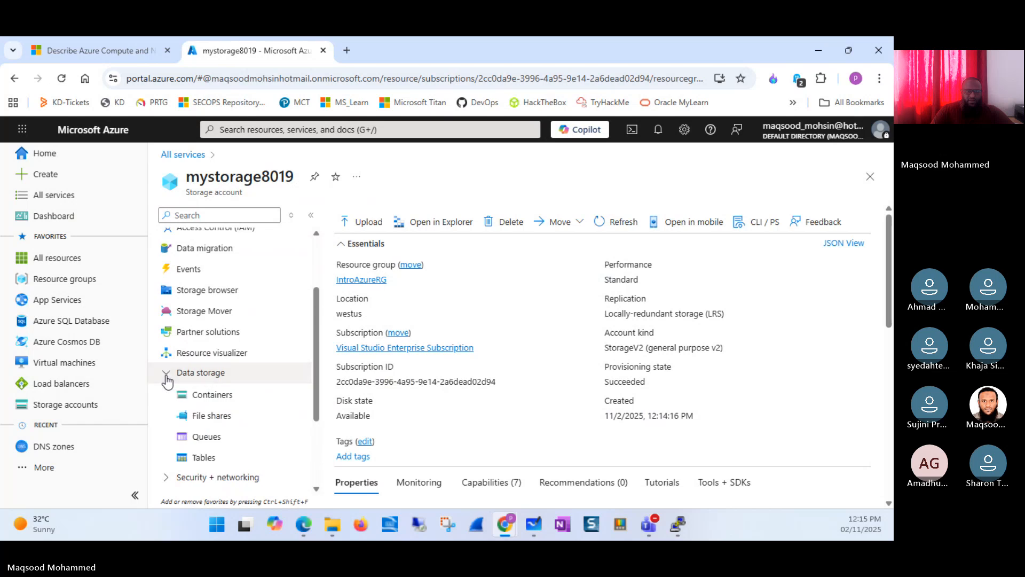
pyautogui.click(222, 396)
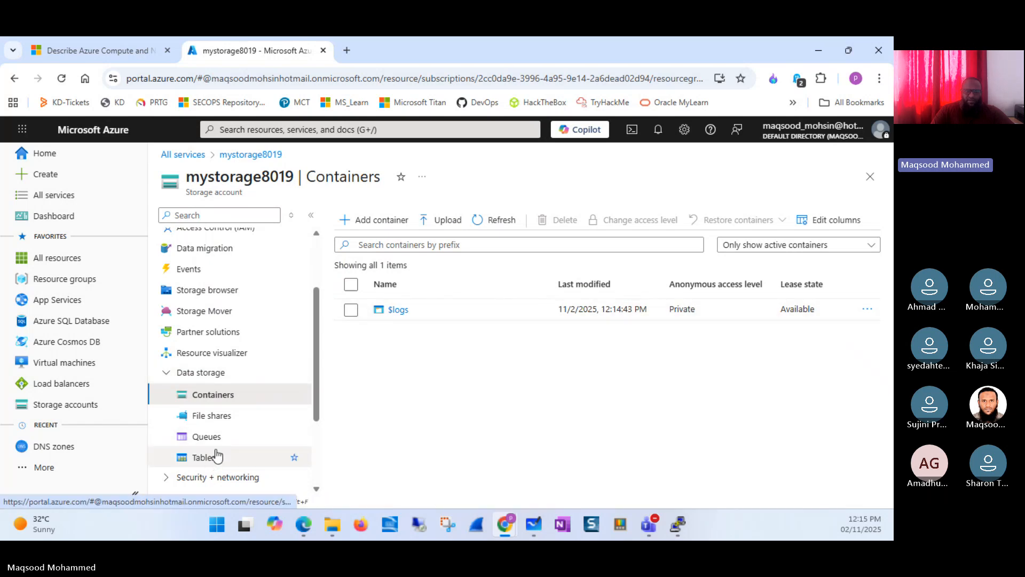
# - Start a new container in the storage account and check the exercise's name and anonymous access level requirements
pyautogui.click(368, 221)
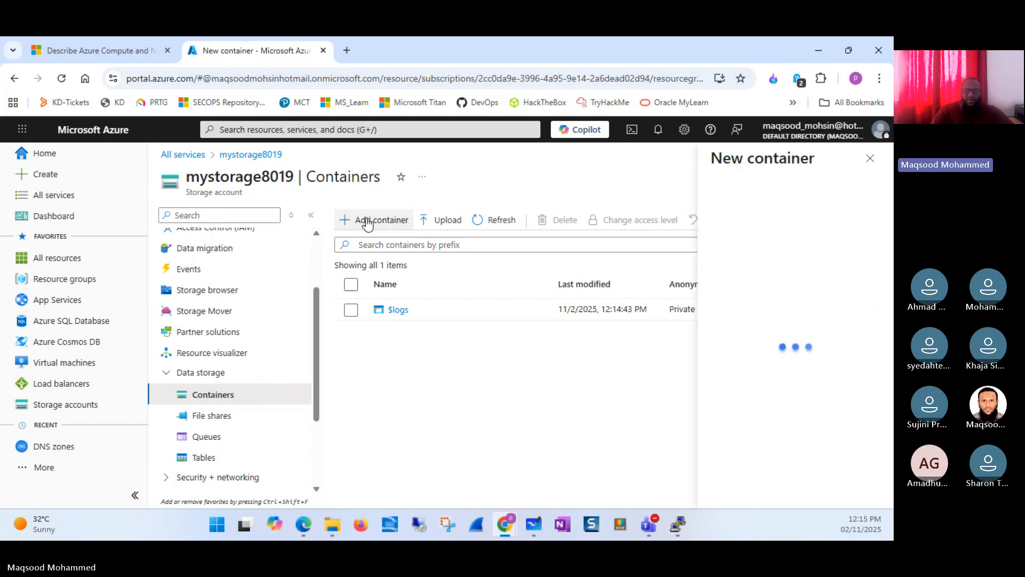
pyautogui.hotkey('alt', 'Tab')
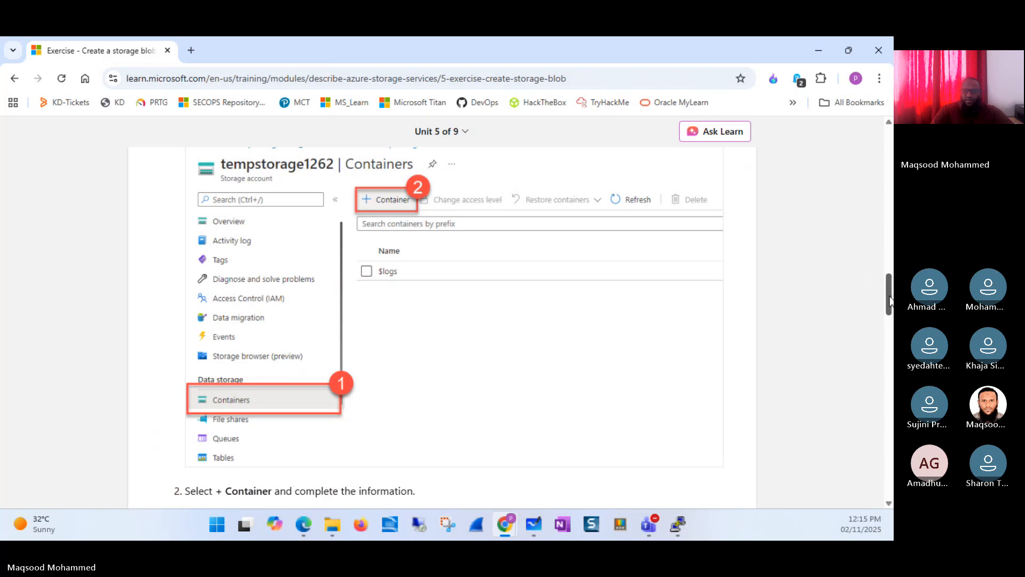
pyautogui.moveTo(889, 301); pyautogui.dragTo(892, 343)
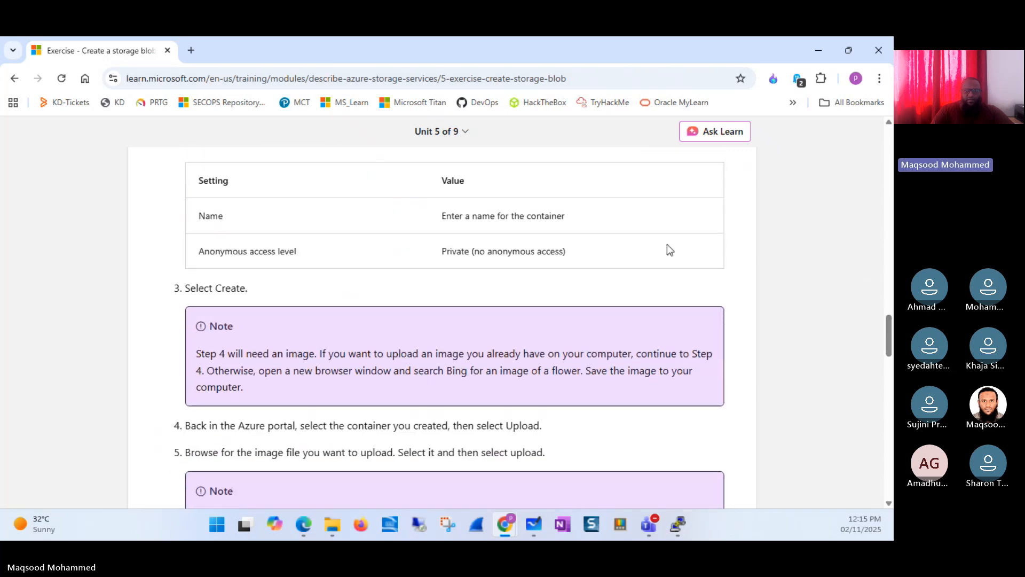
pyautogui.moveTo(454, 216); pyautogui.dragTo(559, 227)
pyautogui.click(477, 209)
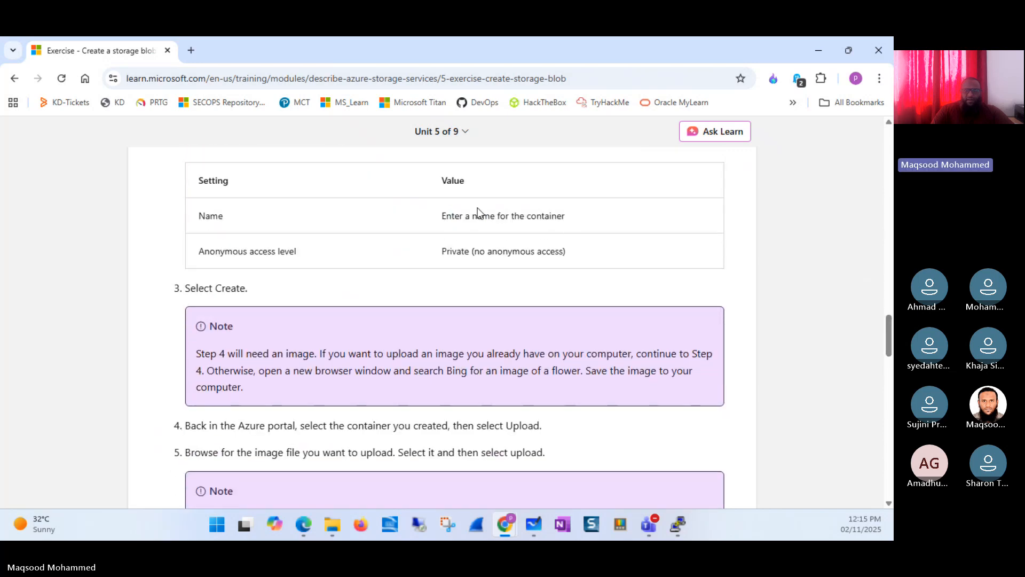
pyautogui.hotkey('alt', 'Tab')
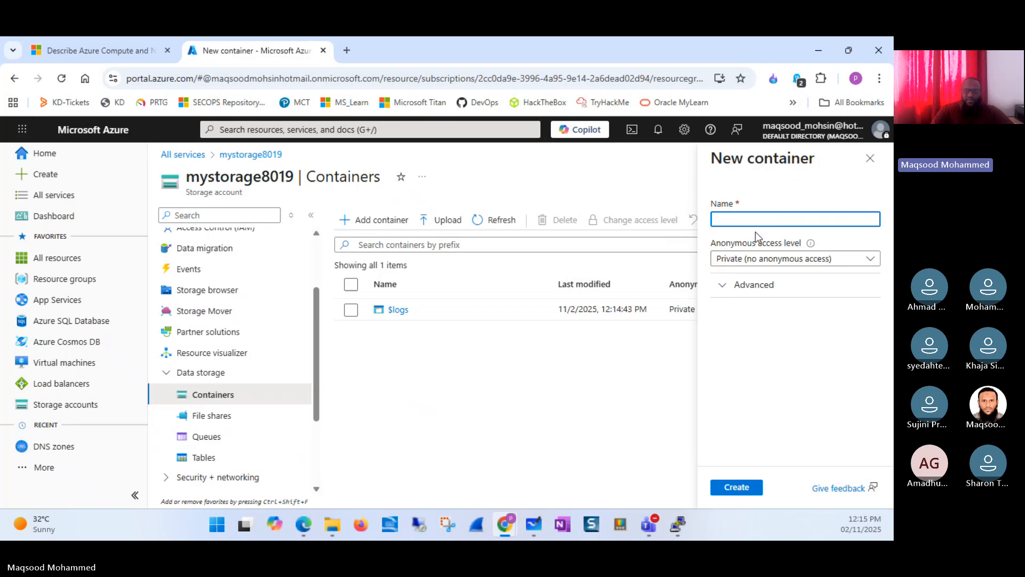
# - Check the exercise's container settings and name the new container myfileshare
pyautogui.click(756, 222)
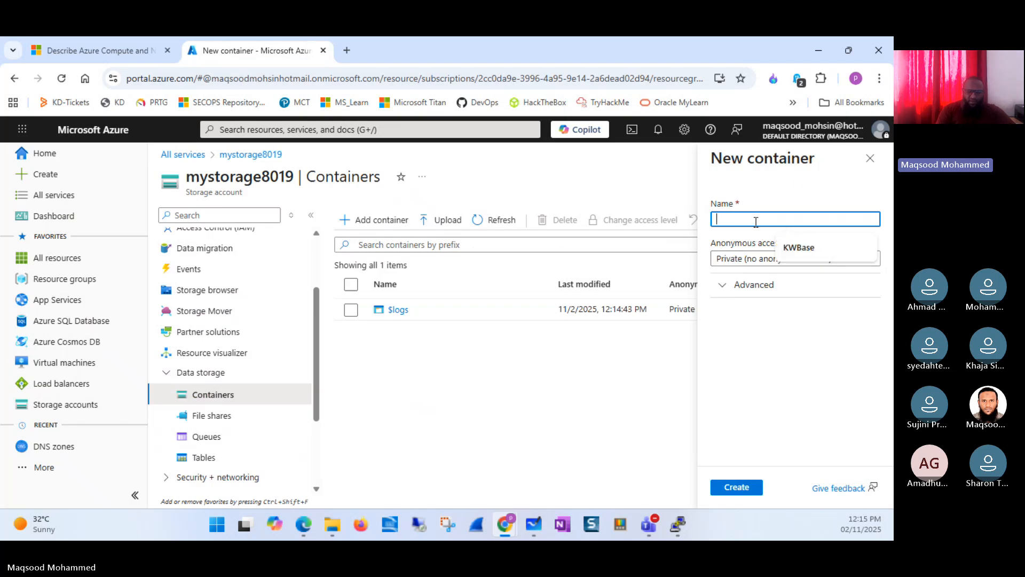
pyautogui.write('MYF')
pyautogui.hotkey('alt', 'Tab')
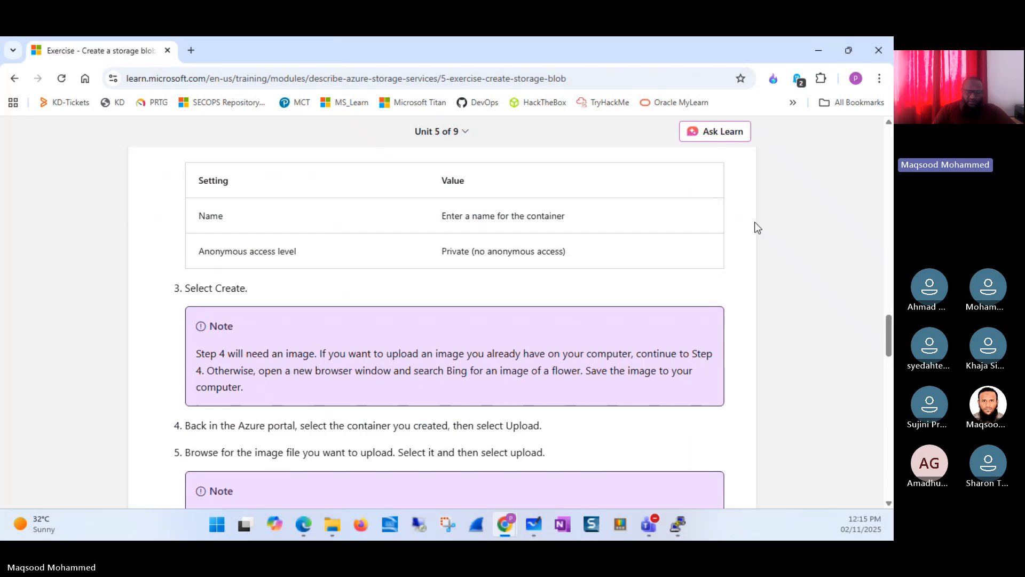
pyautogui.tripleClick(505, 215)
pyautogui.click(719, 284)
pyautogui.scroll(2, 889, 347)
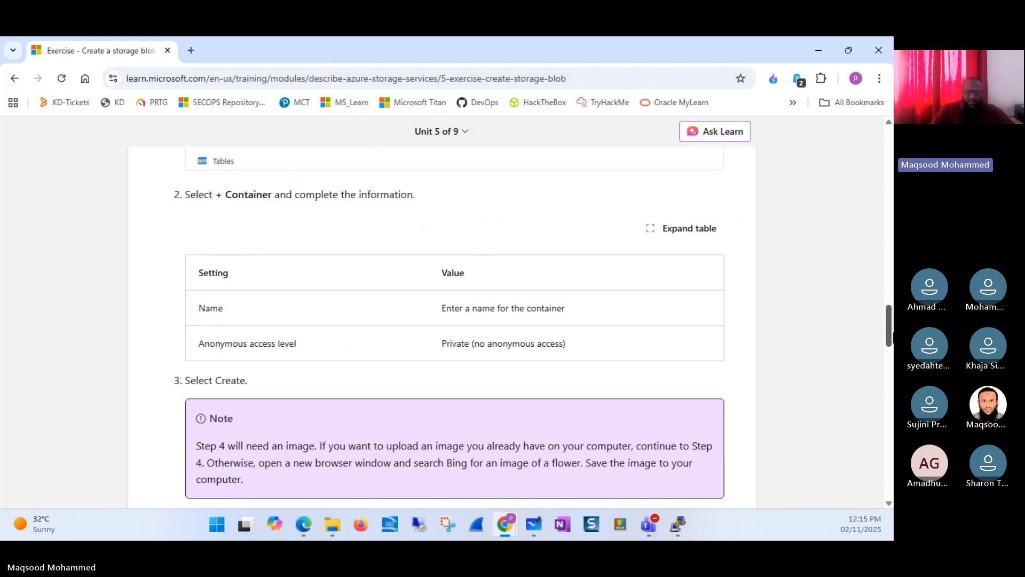
pyautogui.moveTo(888, 333); pyautogui.dragTo(889, 355)
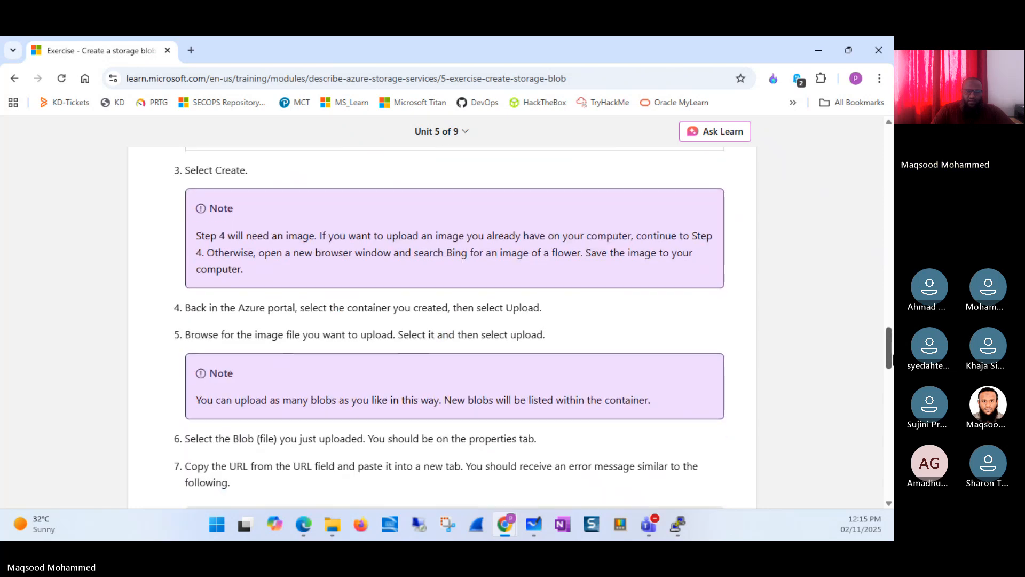
pyautogui.hotkey('alt', 'Tab')
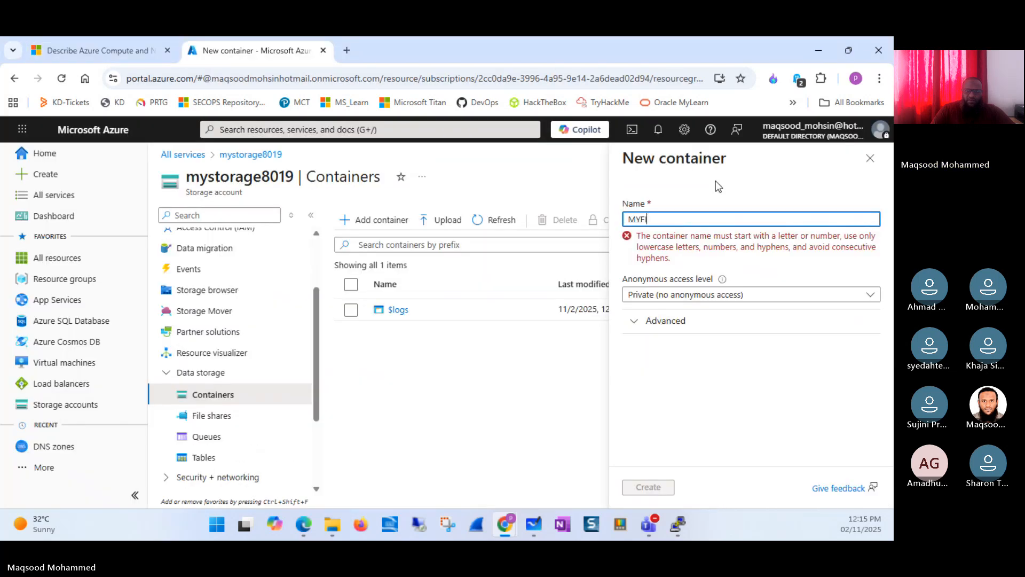
pyautogui.doubleClick(687, 214)
pyautogui.write('myfileshare')
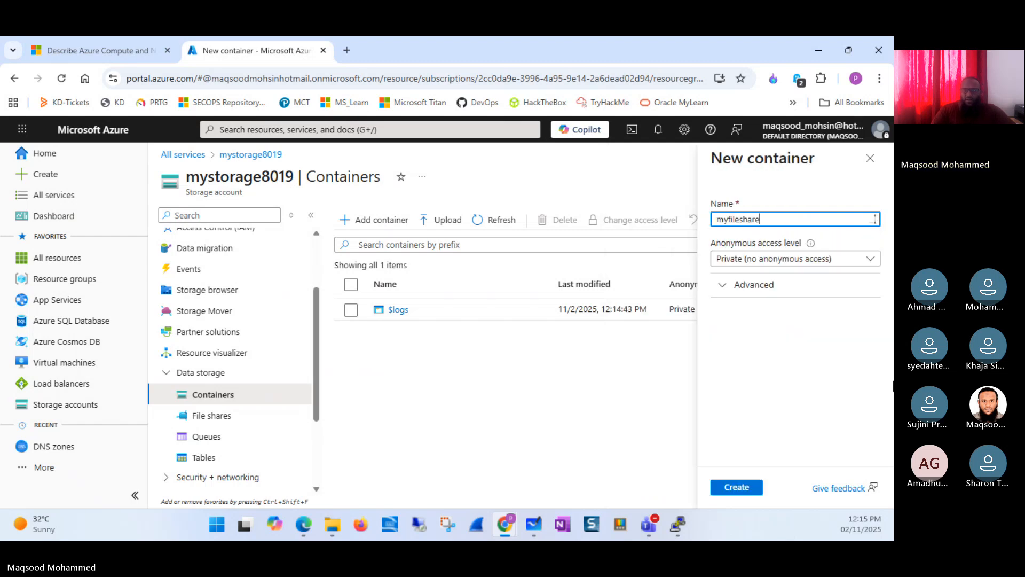
# - Check the exercise's anonymous access level, review the access level options and keep Private (no anonymous access) for the container
pyautogui.hotkey('alt', 'Tab')
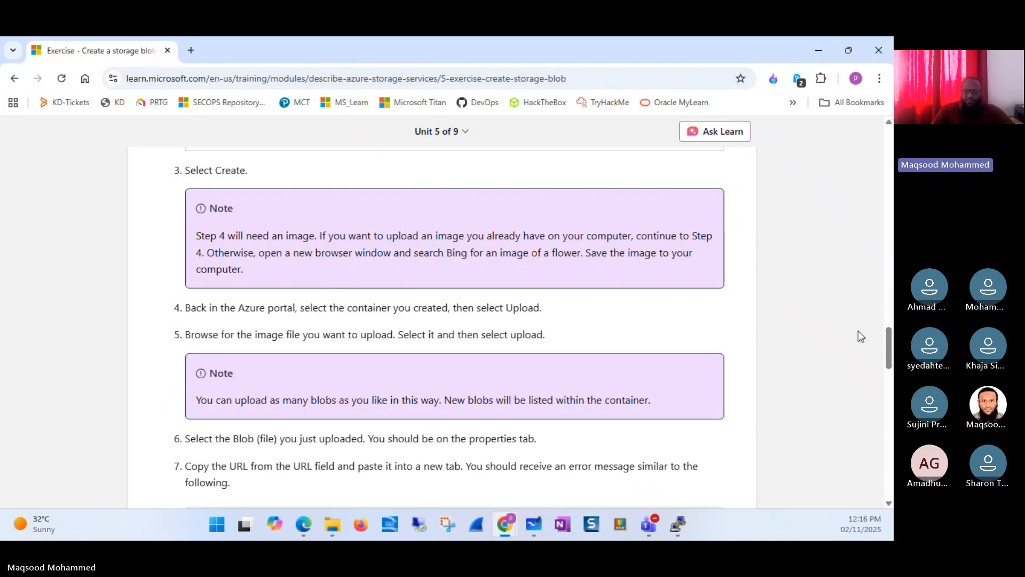
pyautogui.scroll(2, 888, 344)
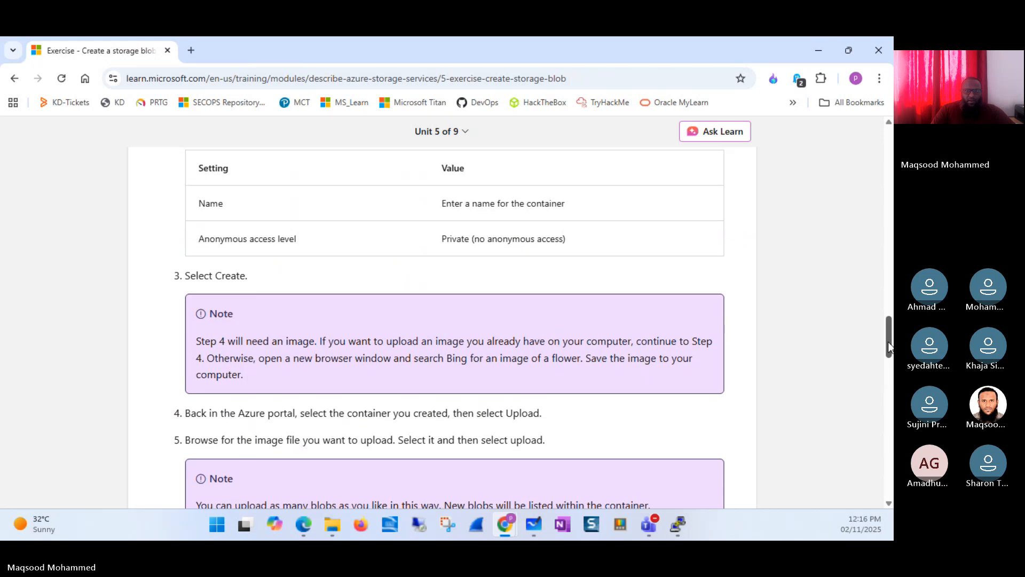
pyautogui.tripleClick(517, 239)
pyautogui.hotkey('alt', 'Tab')
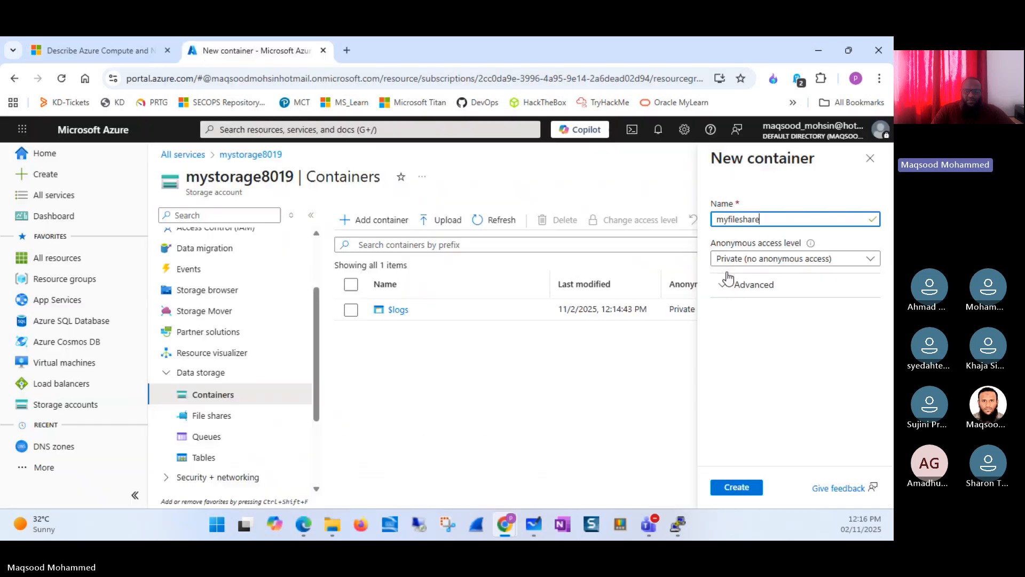
pyautogui.click(789, 262)
pyautogui.click(789, 261)
pyautogui.click(789, 262)
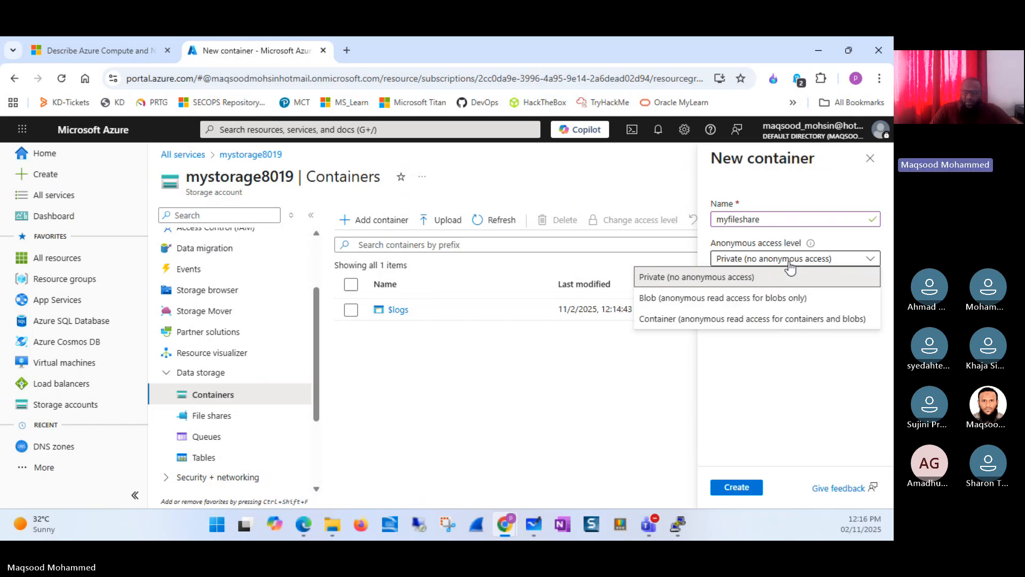
pyautogui.click(789, 261)
# - Check the exercise's Select Create instruction and create the myfileshare container
pyautogui.hotkey('alt', 'Tab')
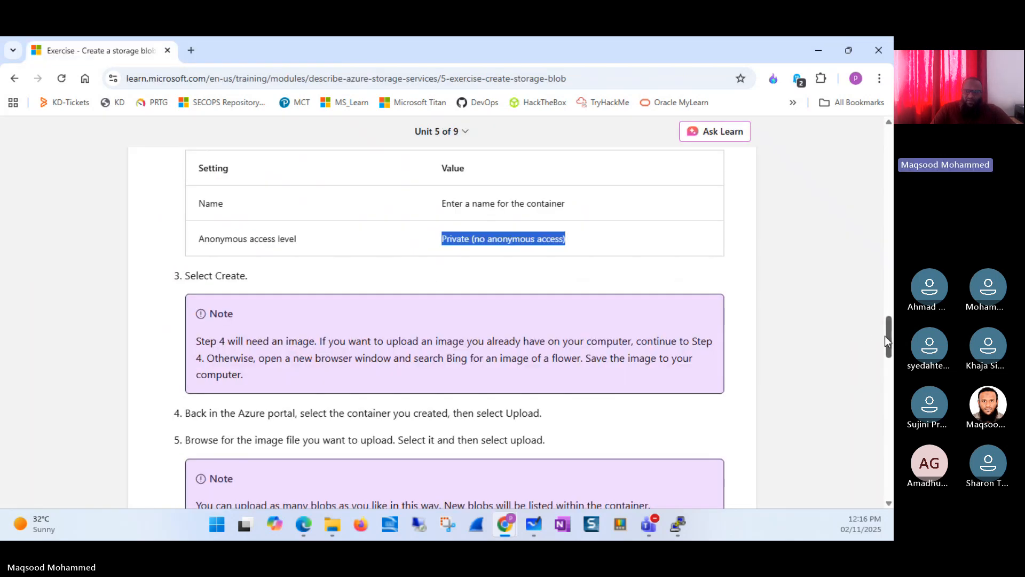
pyautogui.scroll(-2, 889, 344)
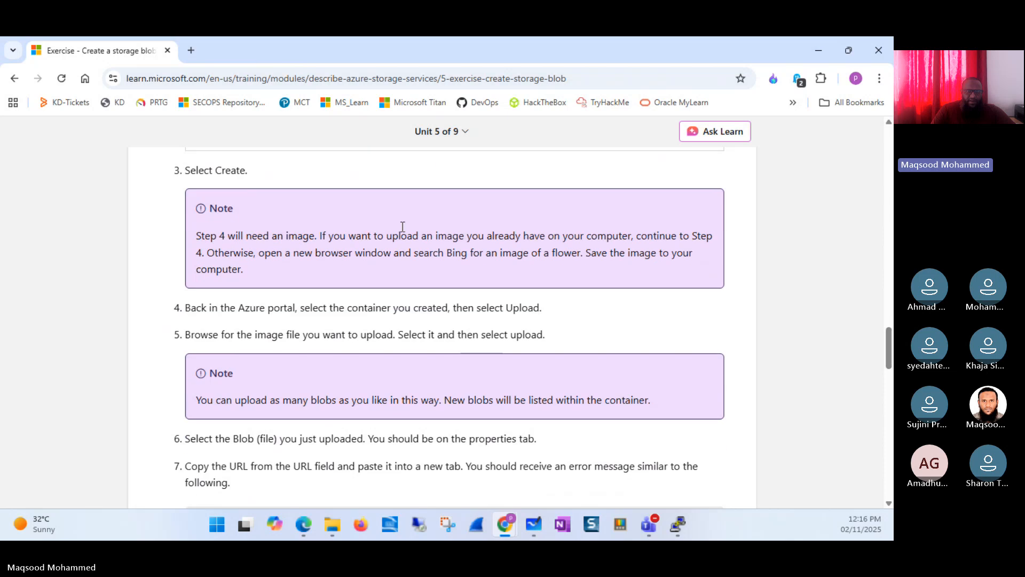
pyautogui.hotkey('alt', 'Tab')
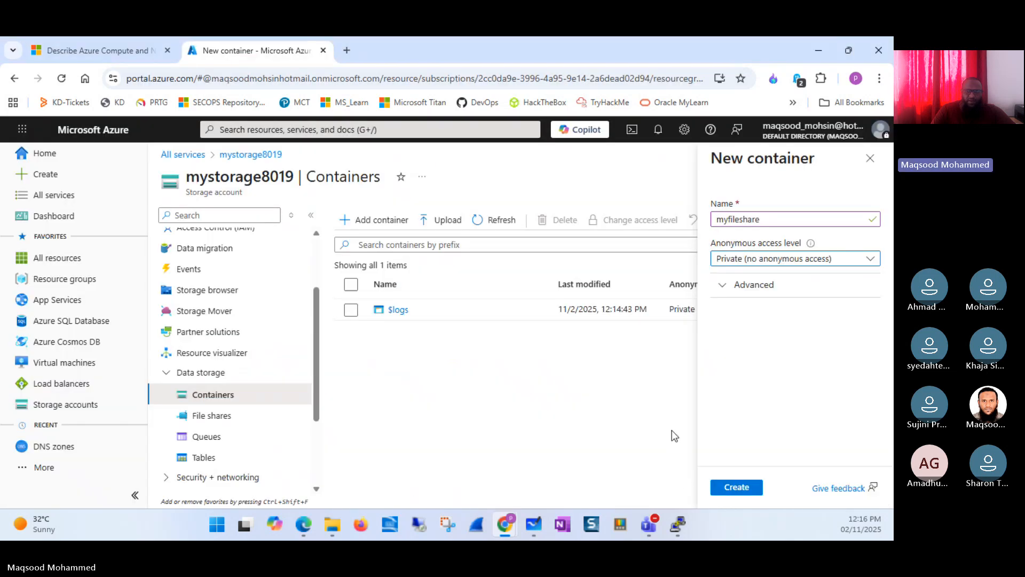
pyautogui.click(736, 488)
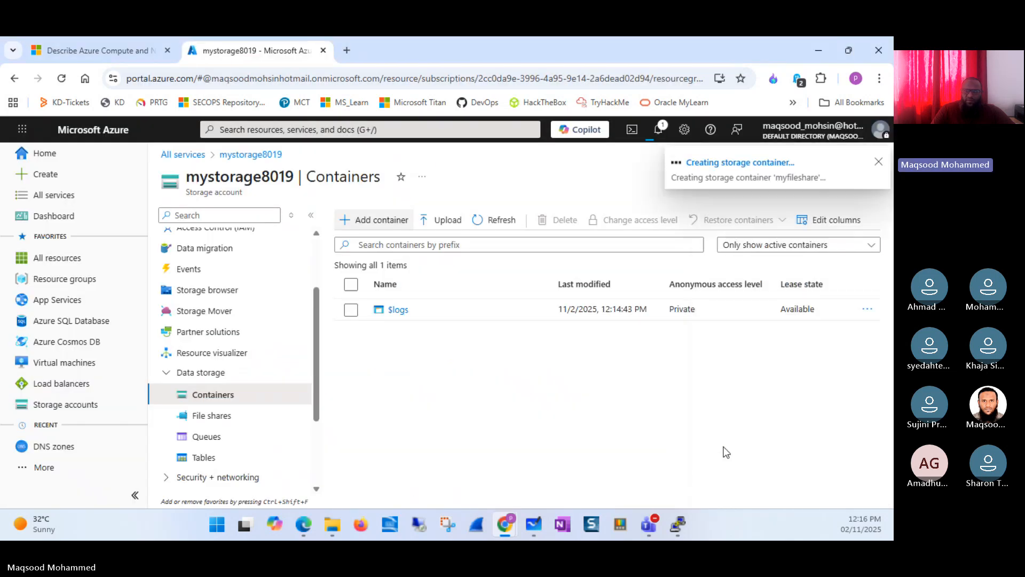
# - Highlight the exercise's step 4 about selecting the container and uploading, and return to the storage account's containers
pyautogui.hotkey('alt', 'Tab')
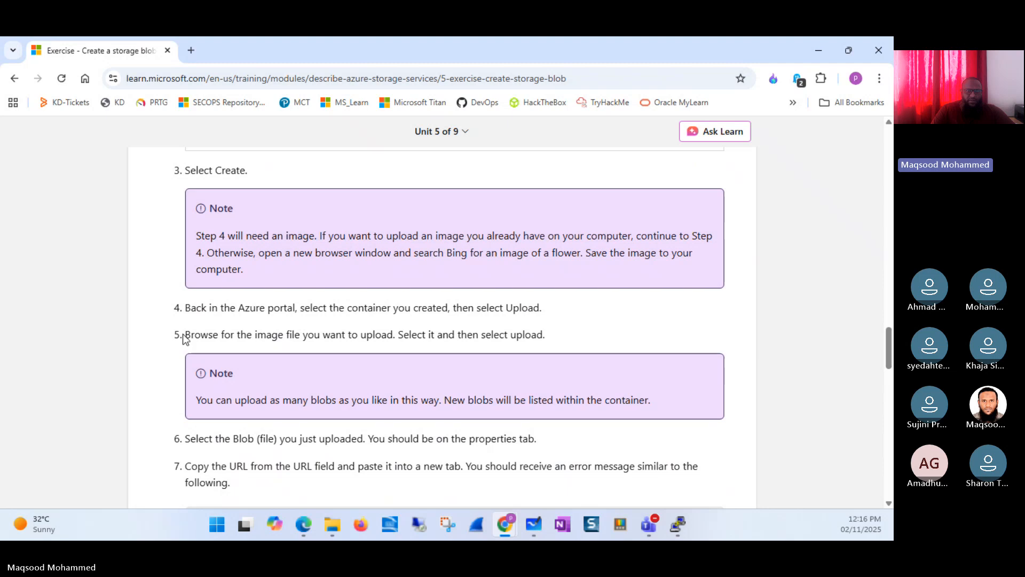
pyautogui.moveTo(190, 309); pyautogui.dragTo(554, 320)
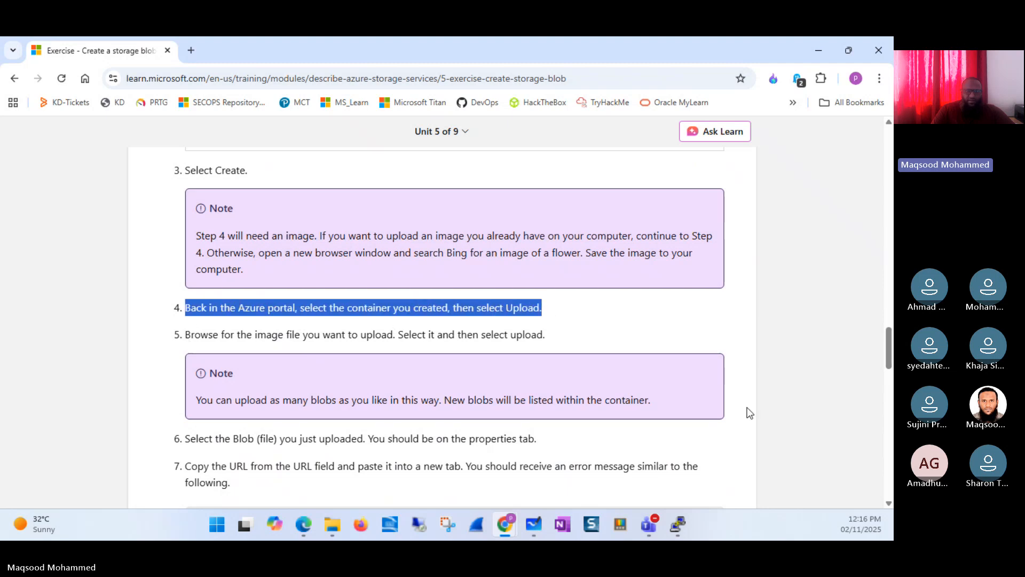
pyautogui.click(672, 326)
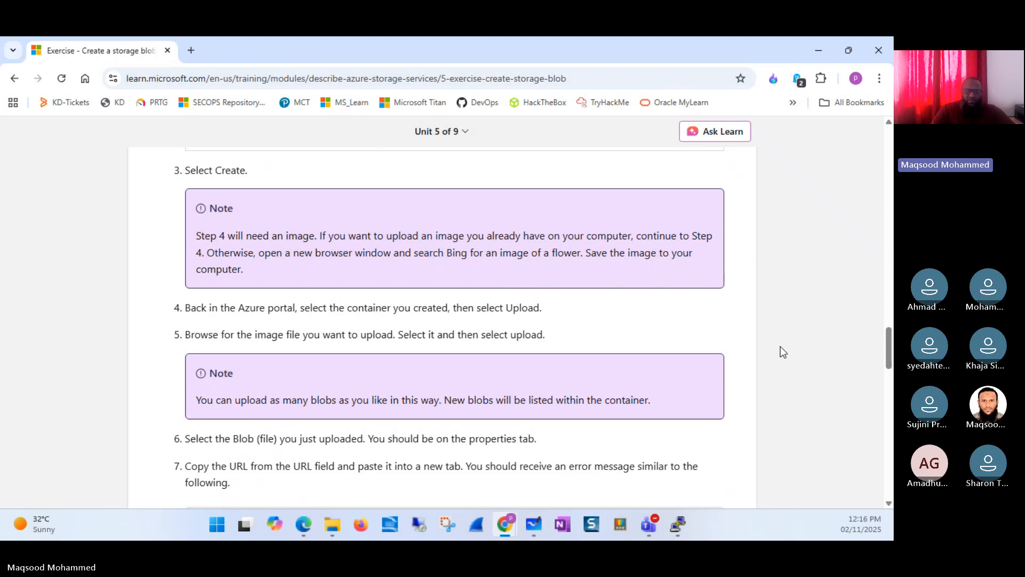
pyautogui.hotkey('alt', 'Tab')
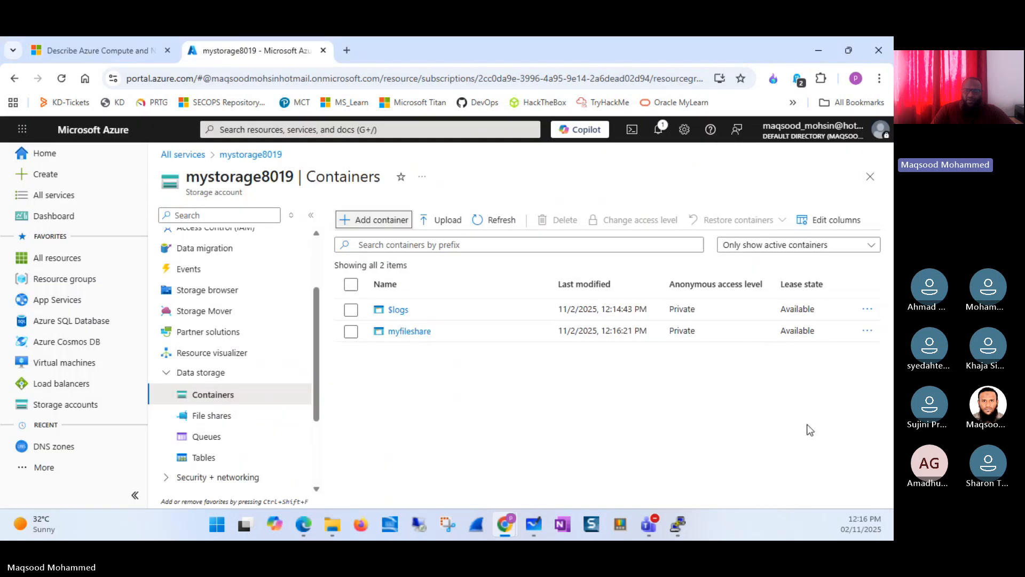
# - Check the container creation in the notifications and open the myfileshare container
pyautogui.click(660, 129)
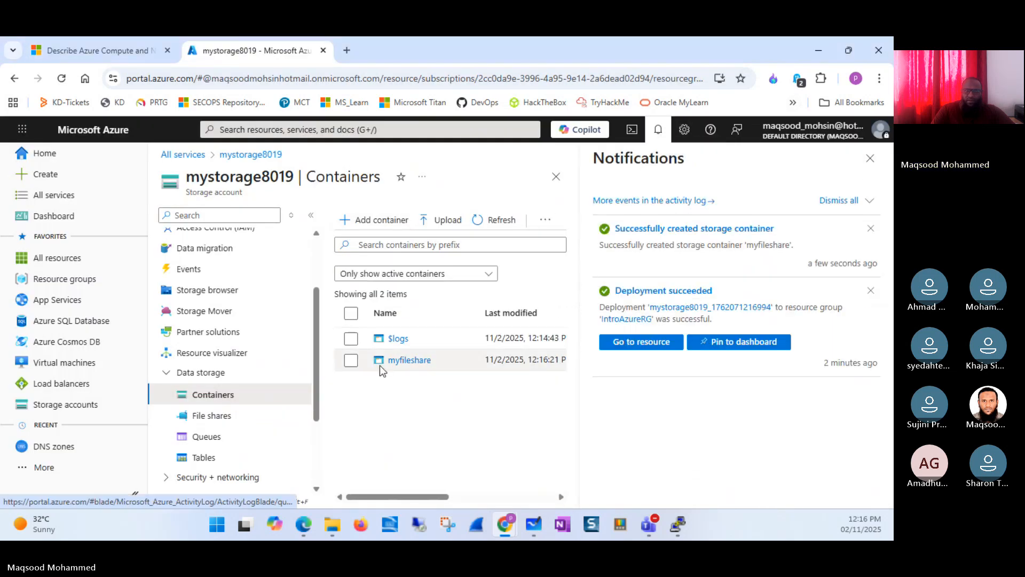
pyautogui.click(413, 361)
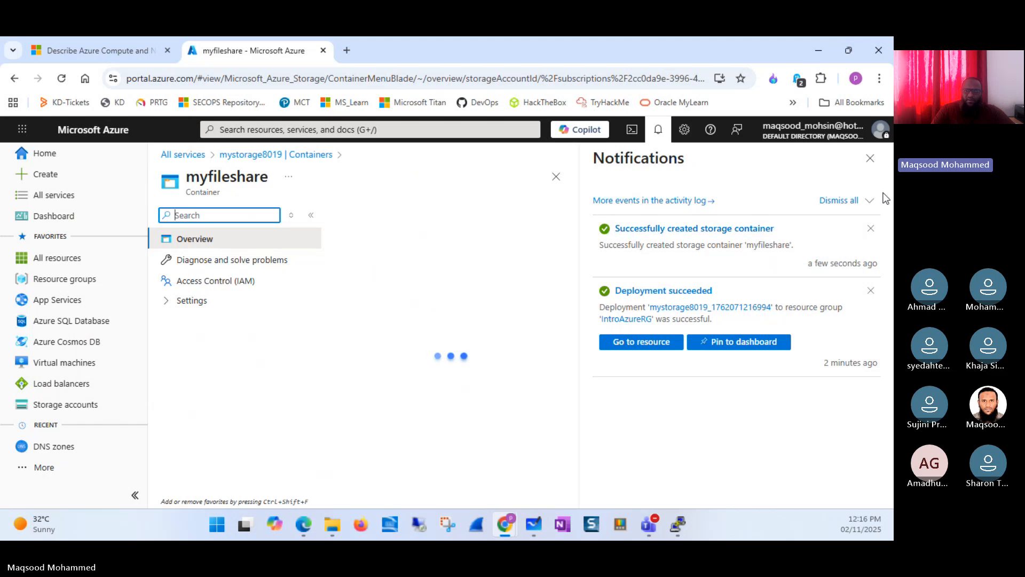
pyautogui.click(870, 158)
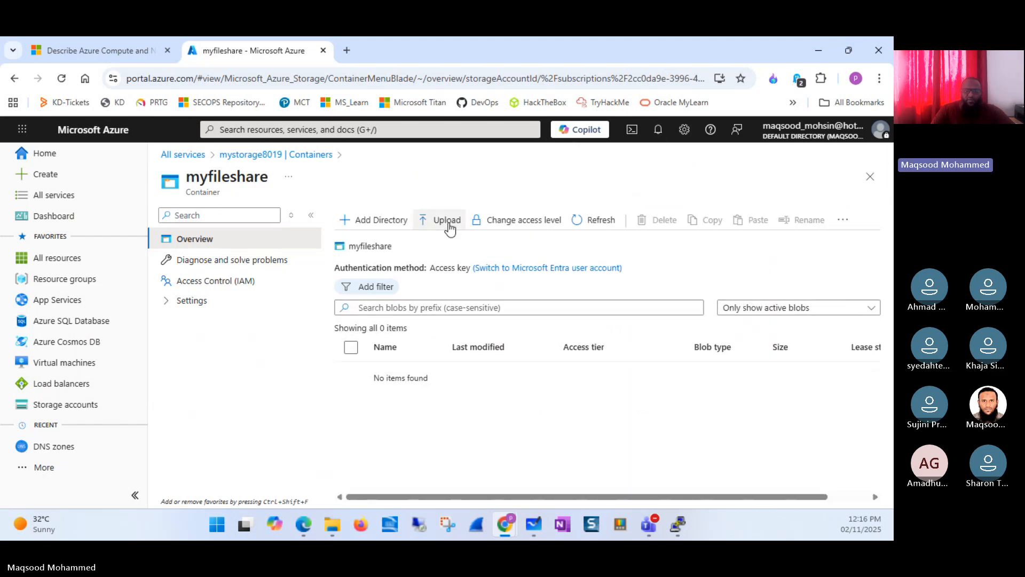
# - Upload 1 - Intro.pdf from the Bootcamp folder under Dubai Learns as a blob in the myfileshare container
pyautogui.click(447, 224)
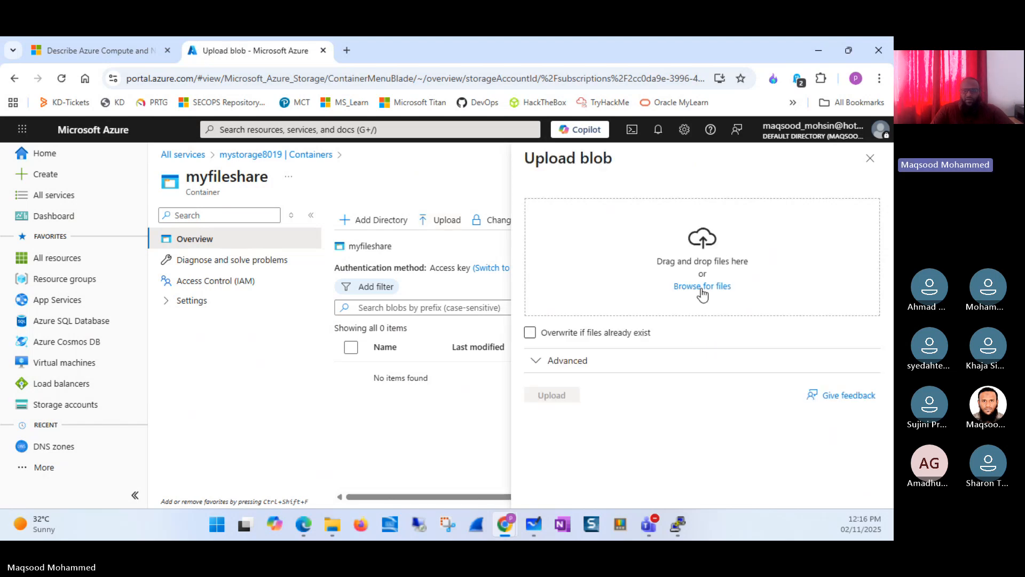
pyautogui.click(701, 286)
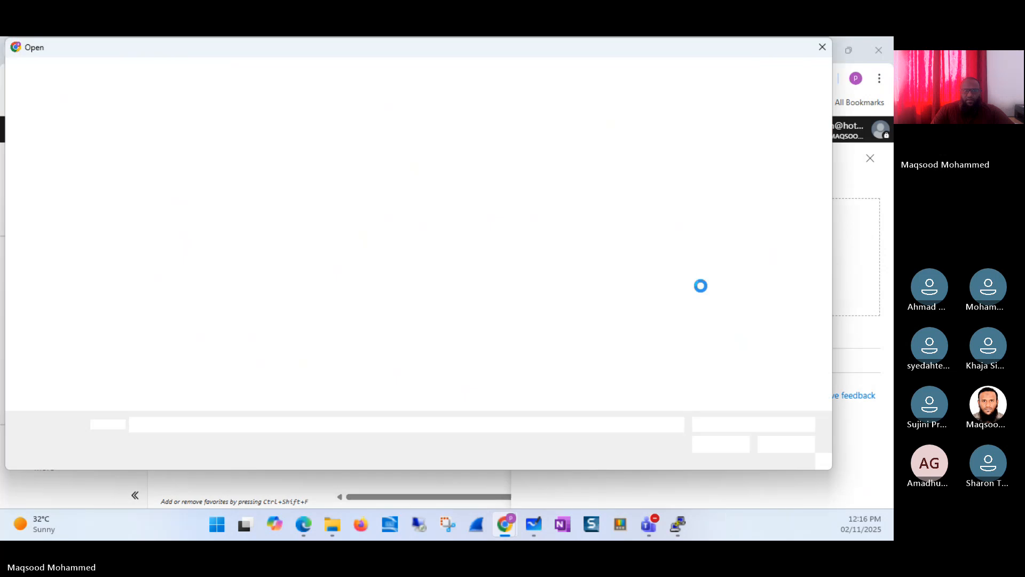
pyautogui.doubleClick(155, 142)
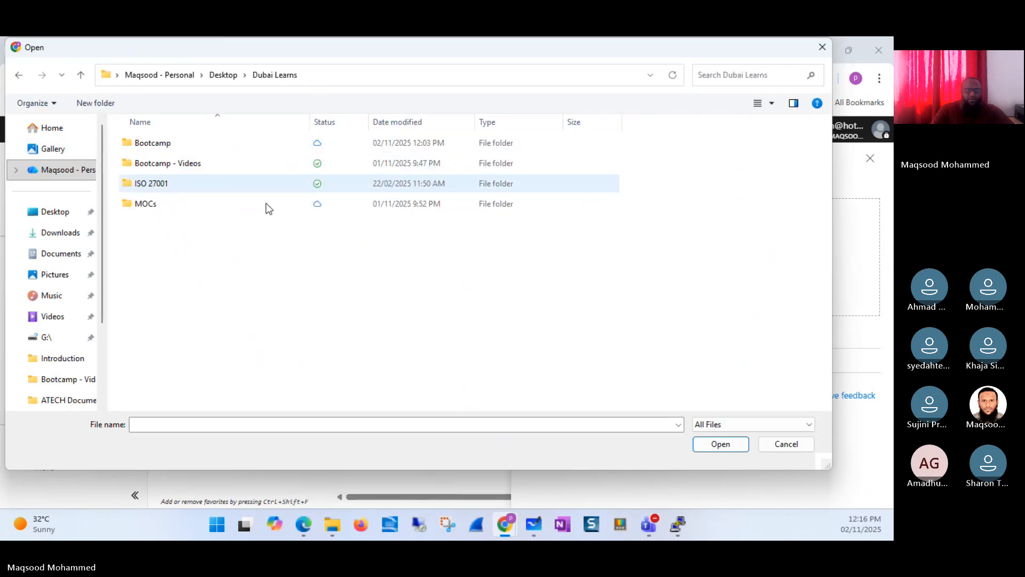
pyautogui.doubleClick(172, 145)
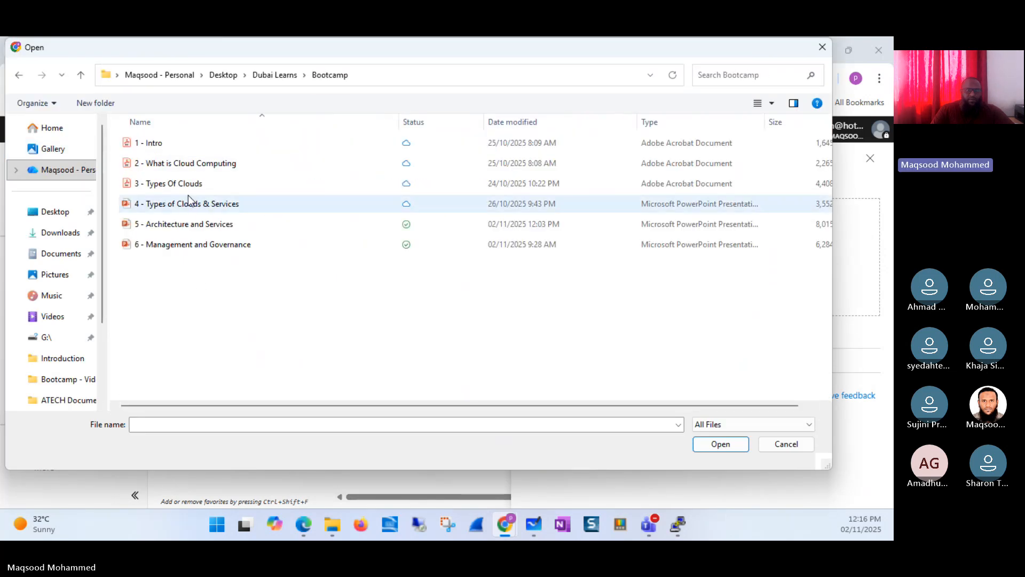
pyautogui.click(160, 144)
pyautogui.click(721, 445)
pyautogui.click(719, 445)
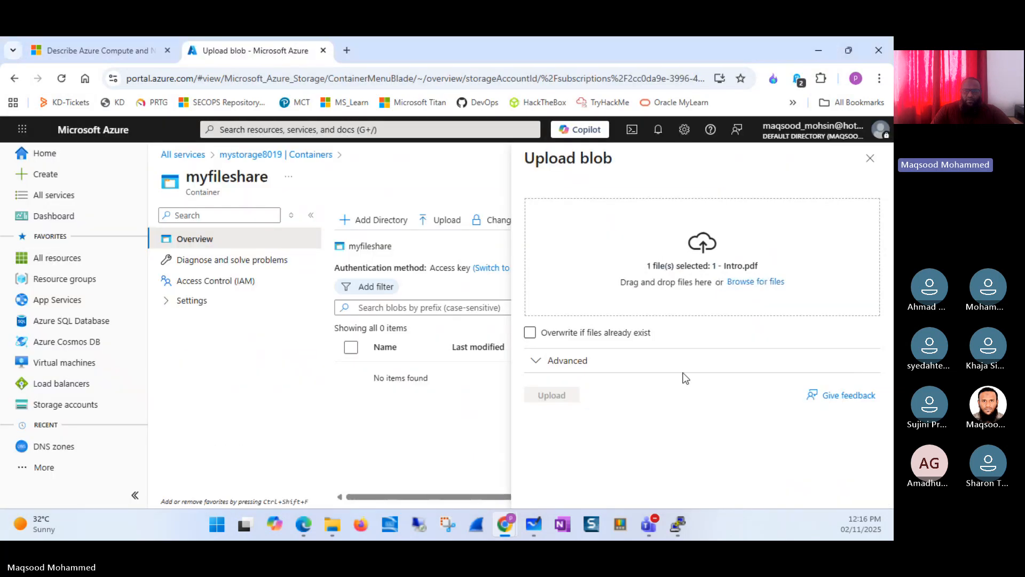
pyautogui.click(551, 395)
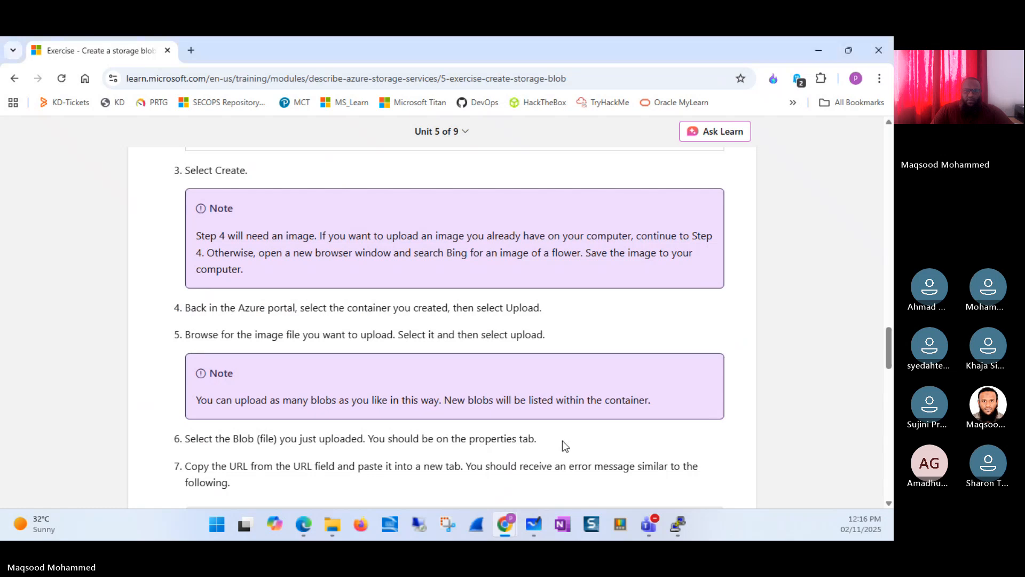
# - Read the exercise's steps 5 to 7 on uploading blobs, opening a blob's properties and testing its URL
pyautogui.moveTo(191, 334); pyautogui.dragTo(395, 335)
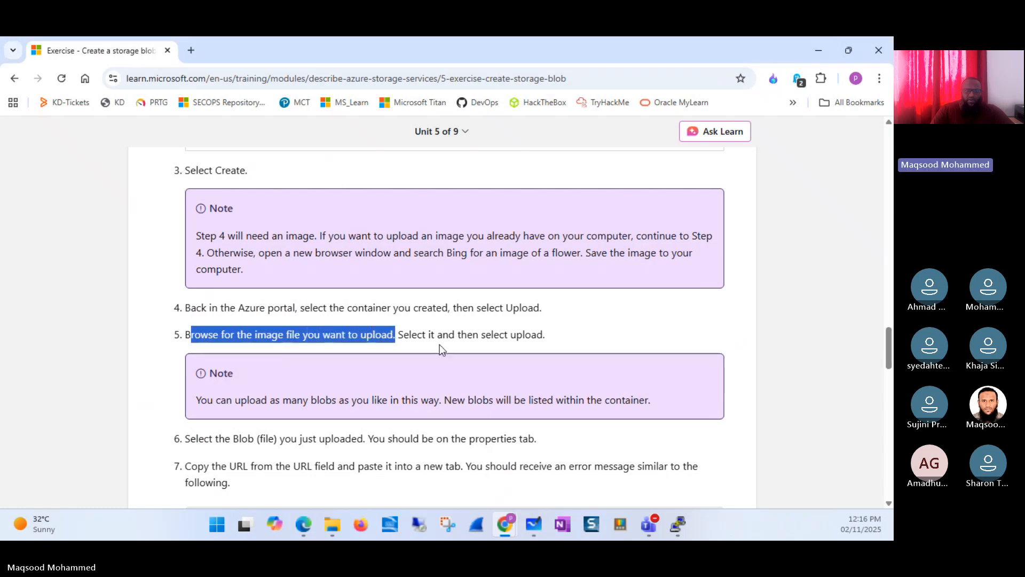
pyautogui.tripleClick(310, 399)
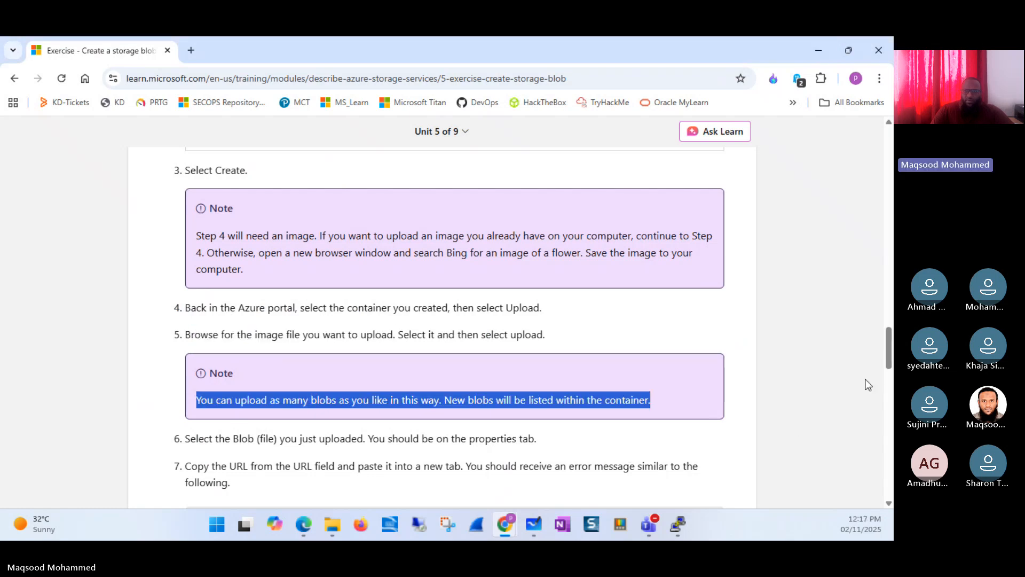
pyautogui.moveTo(888, 353); pyautogui.dragTo(889, 376)
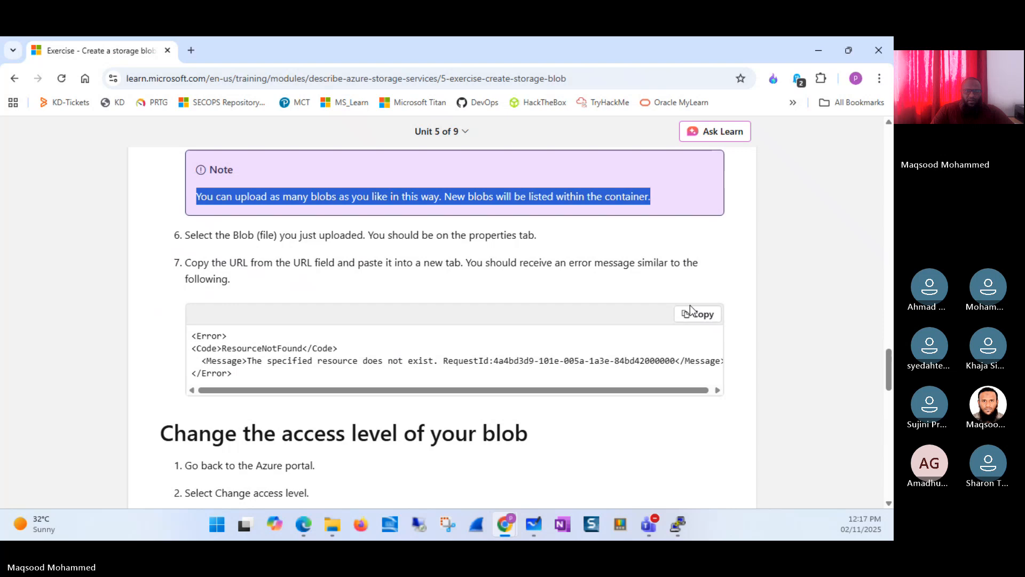
pyautogui.tripleClick(377, 233)
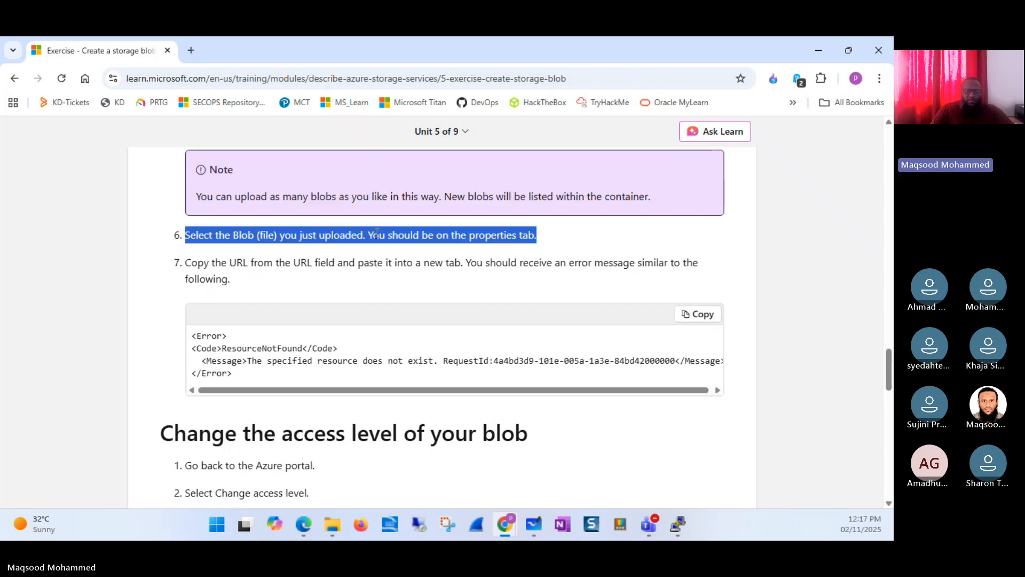
pyautogui.tripleClick(362, 263)
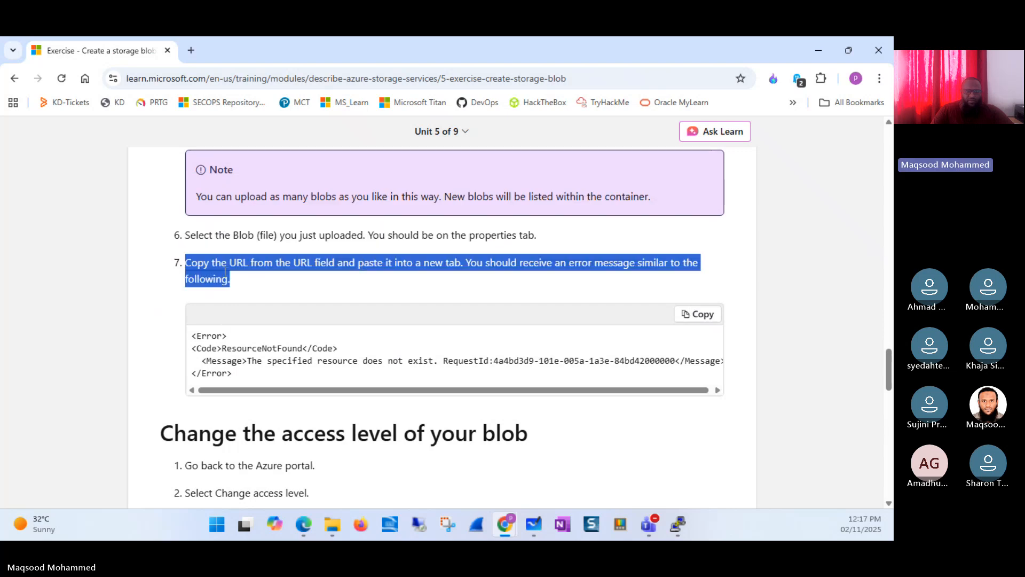
pyautogui.click(289, 273)
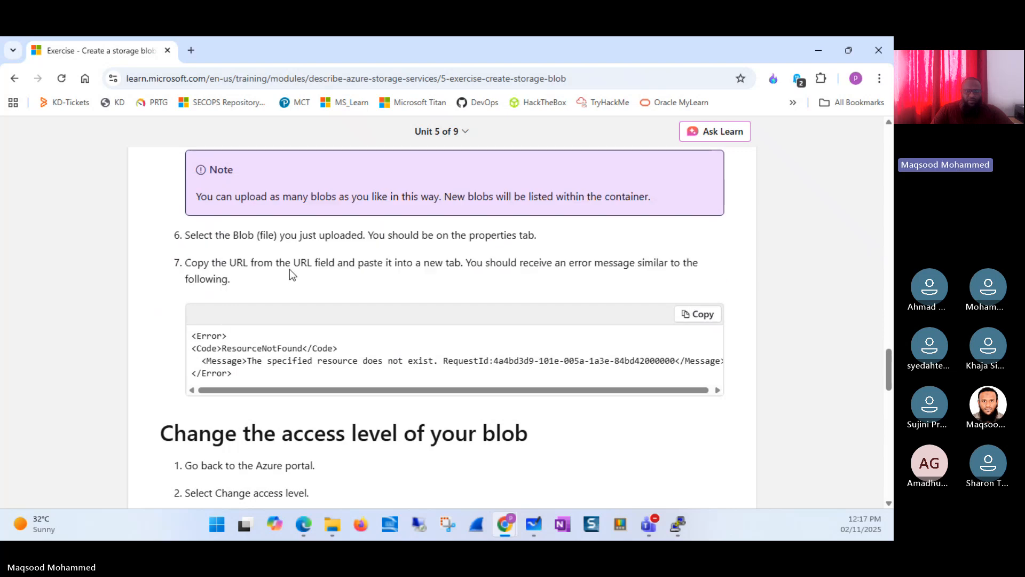
# - Highlight the exercise's step 6 and open the properties of the uploaded 1 - Intro.pdf blob
pyautogui.tripleClick(466, 235)
pyautogui.click(381, 252)
pyautogui.hotkey('alt', 'Tab')
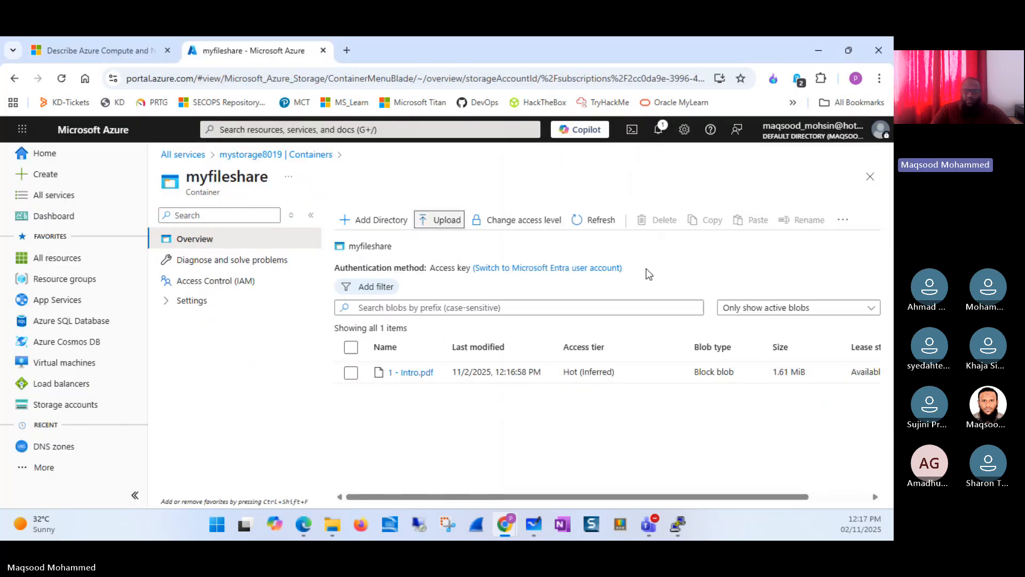
pyautogui.click(406, 373)
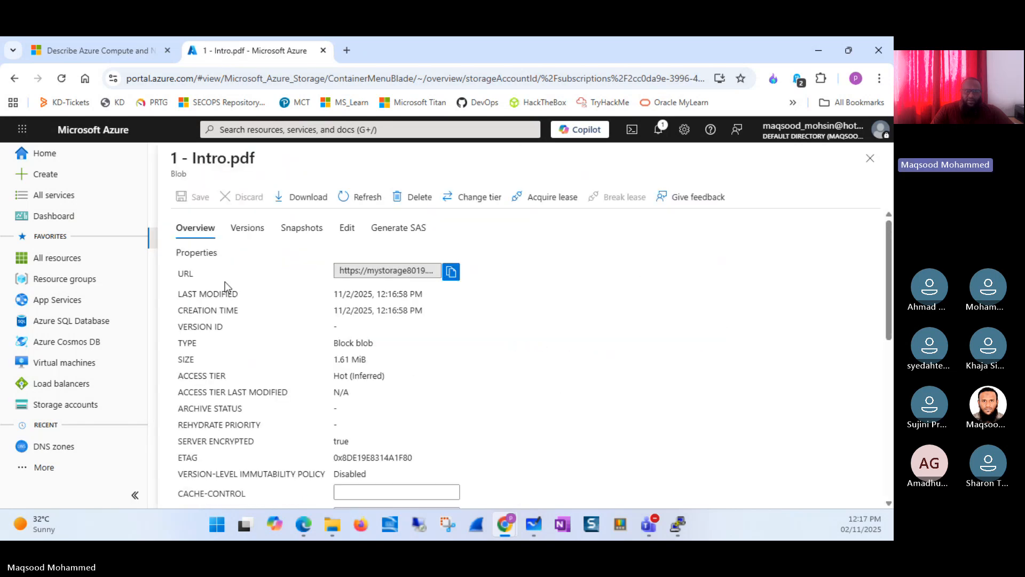
# - Copy the URL of the 1 - Intro.pdf blob from its properties and open it in a new browser tab
pyautogui.doubleClick(185, 274)
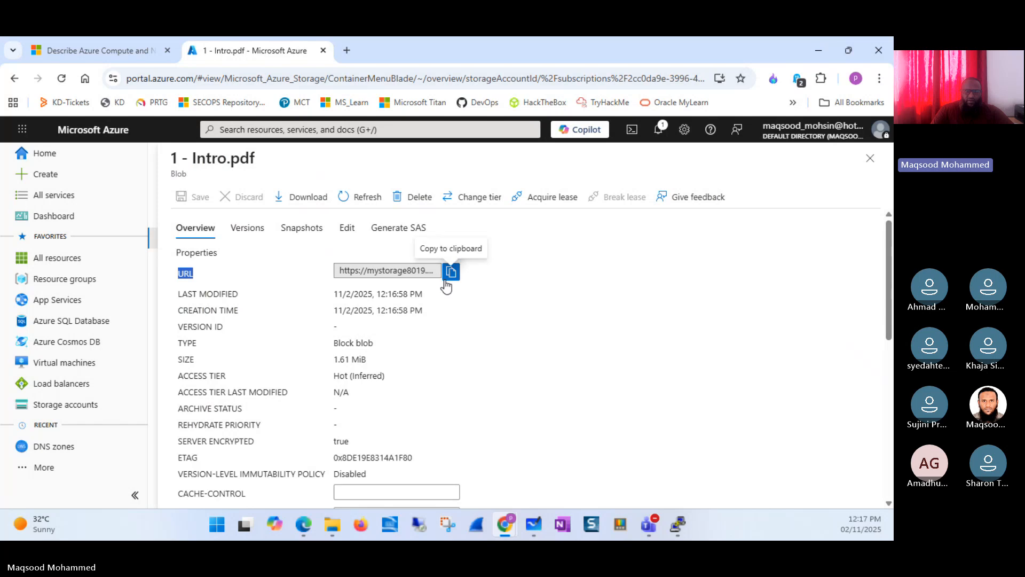
pyautogui.click(451, 272)
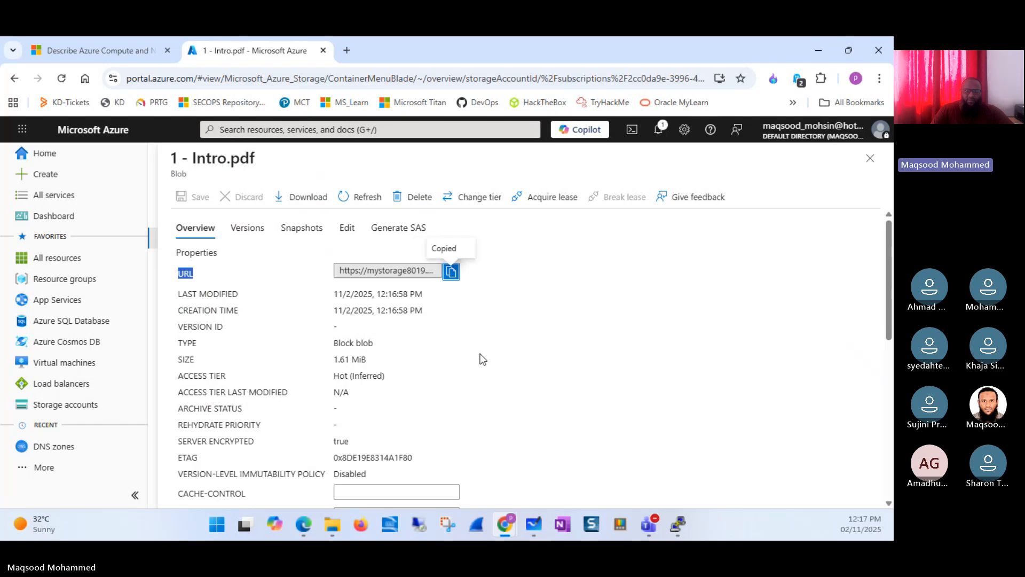
pyautogui.click(347, 50)
pyautogui.rightClick(401, 79)
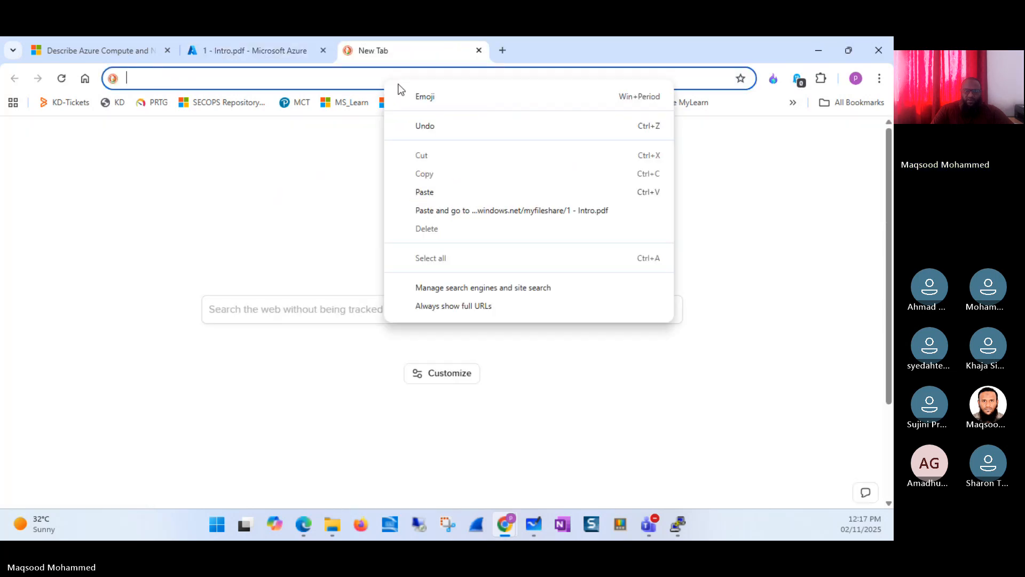
pyautogui.click(459, 208)
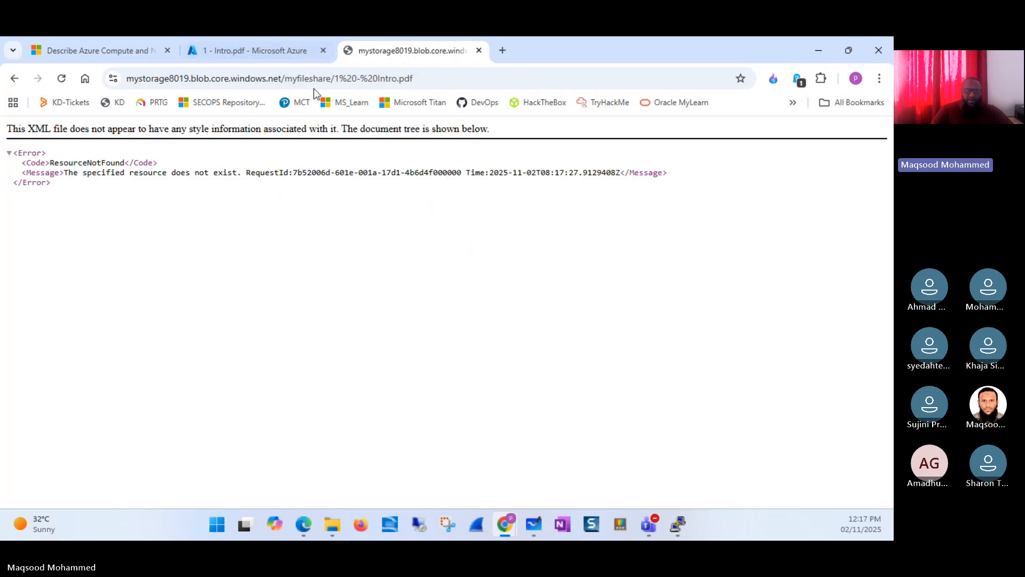
# - Return to the storage blob exercise and highlight the expected error message under step 7 to compare it with the blob page
pyautogui.click(136, 48)
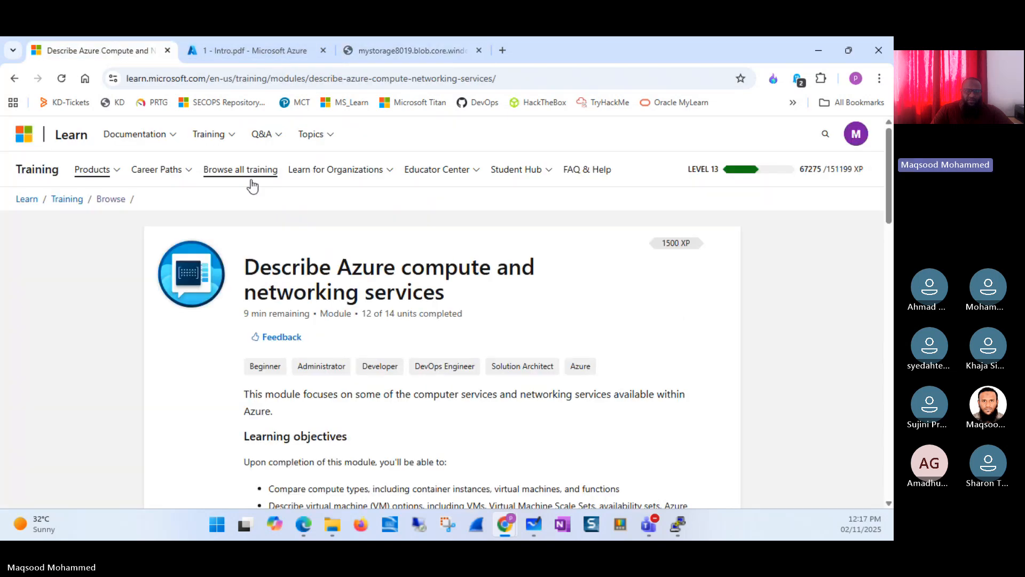
pyautogui.moveTo(891, 219)
pyautogui.mouseDown()
pyautogui.moveTo(890, 250)
pyautogui.moveTo(889, 234)
pyautogui.mouseUp()
pyautogui.click(295, 53)
pyautogui.hotkey('alt', 'Tab')
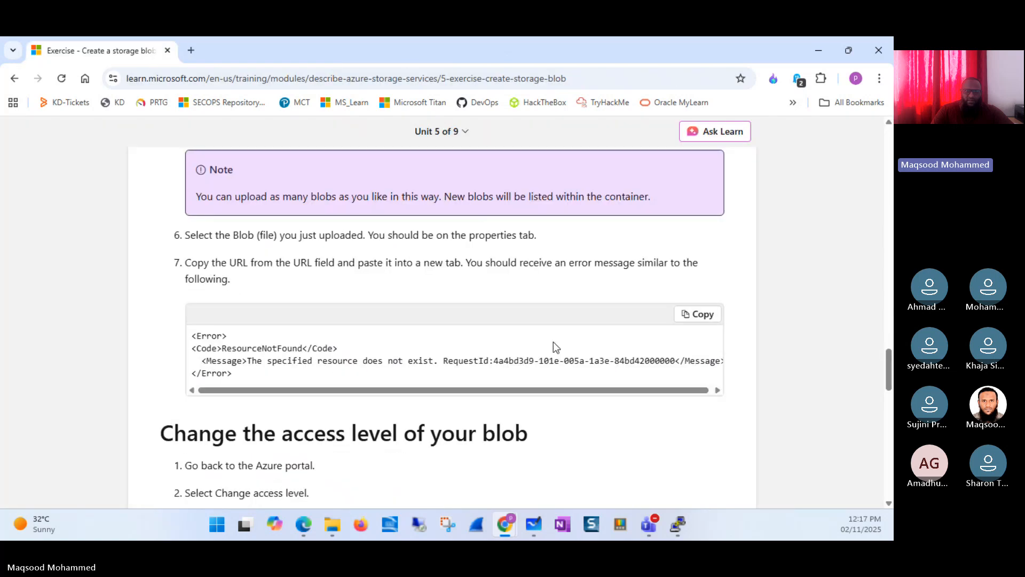
pyautogui.tripleClick(351, 363)
# - Read the exercise section on changing the blob's access level, highlighting its heading and steps 2 and 3
pyautogui.moveTo(887, 362); pyautogui.dragTo(883, 387)
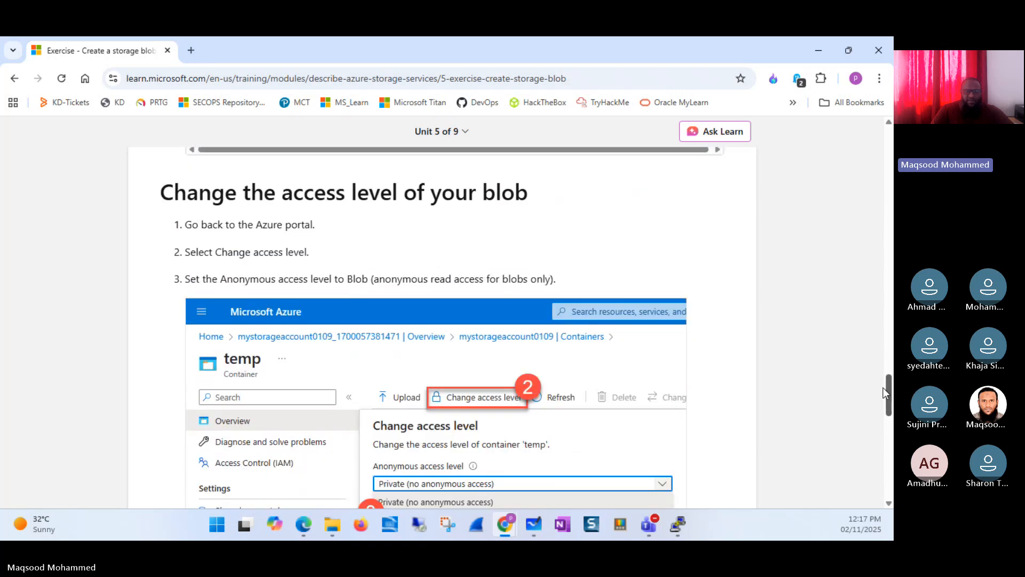
pyautogui.tripleClick(377, 175)
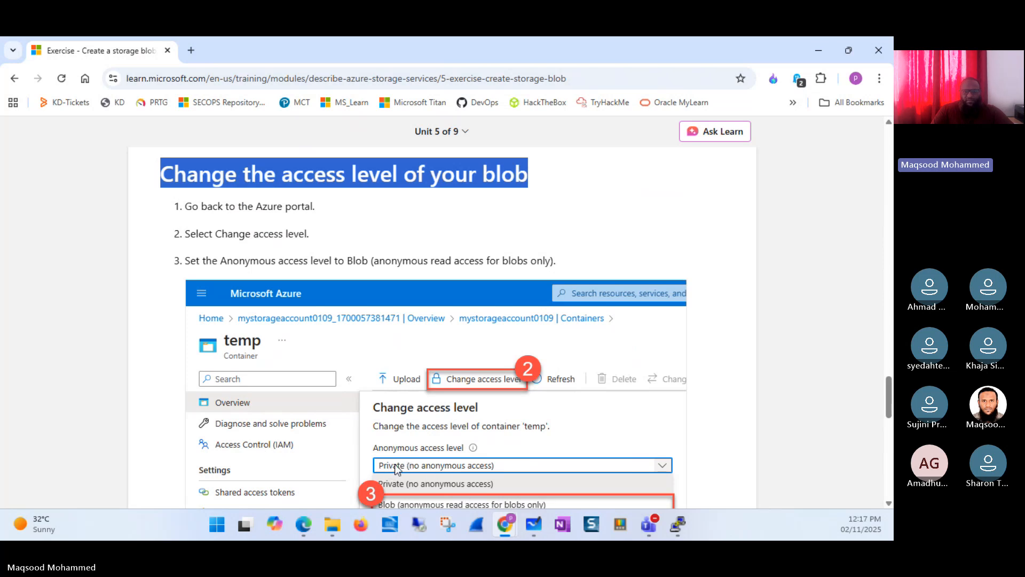
pyautogui.scroll(-2, 411, 357)
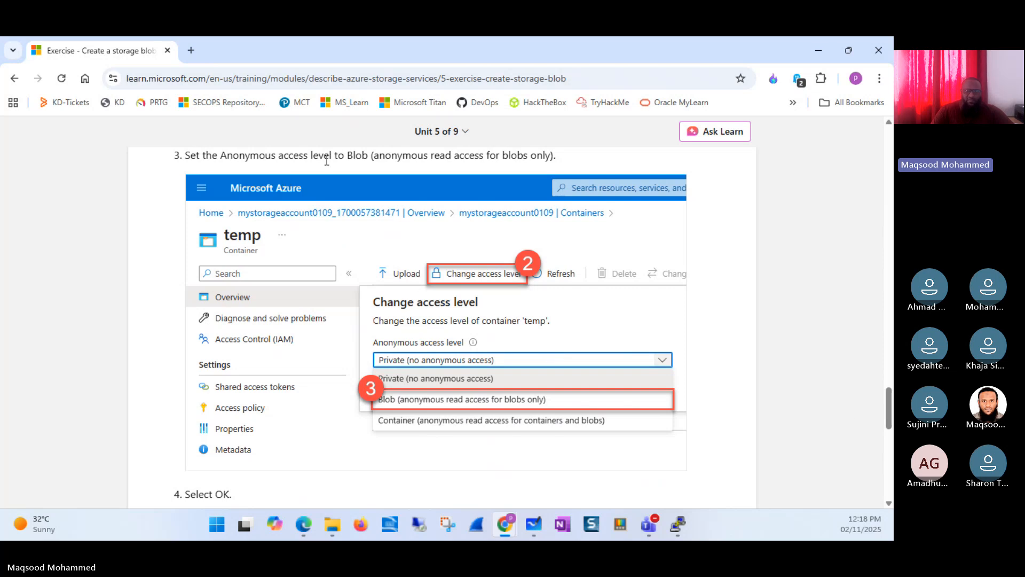
pyautogui.moveTo(210, 160); pyautogui.dragTo(341, 146)
pyautogui.scroll(3, 870, 372)
pyautogui.click(678, 332)
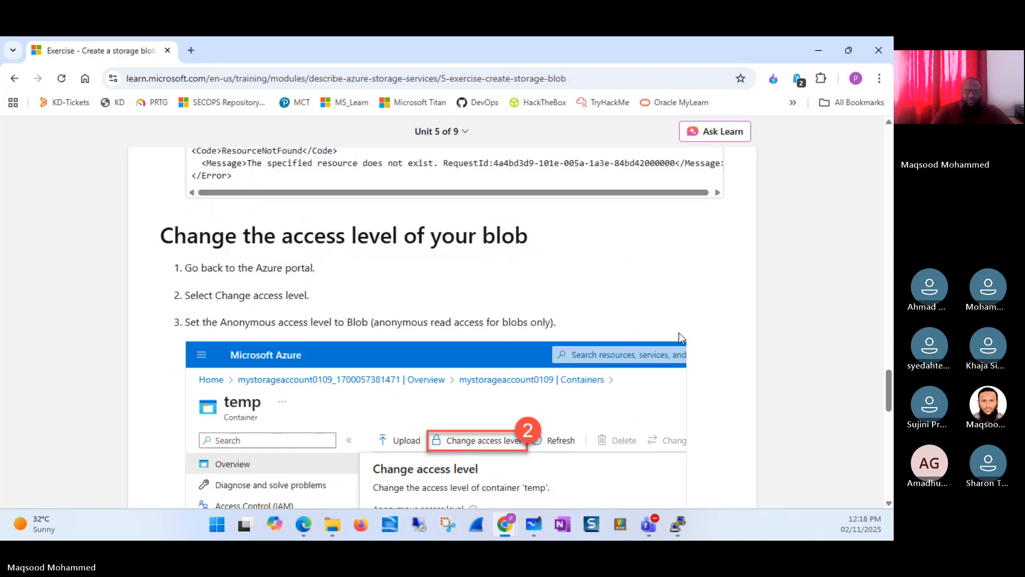
pyautogui.doubleClick(263, 298)
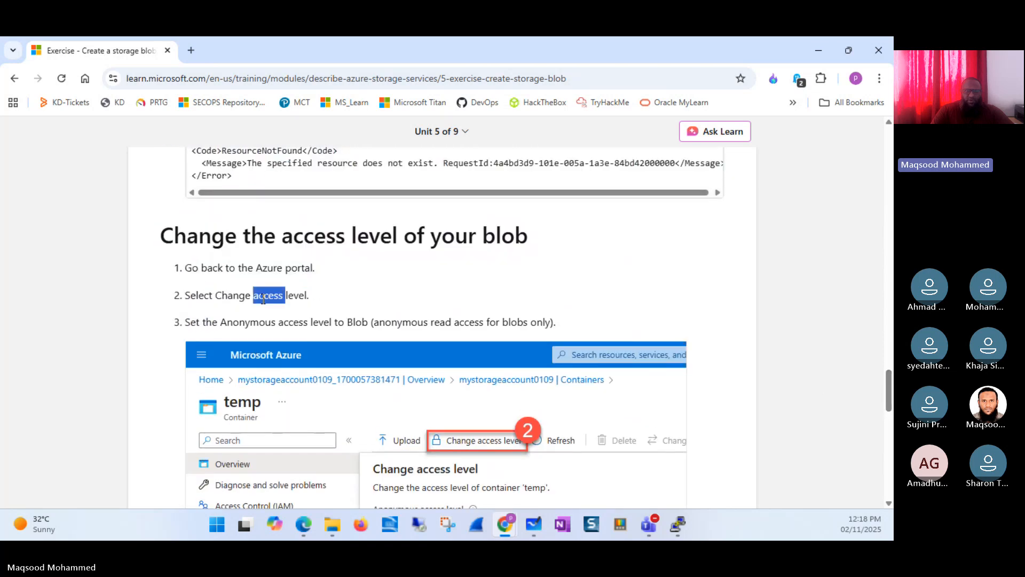
pyautogui.tripleClick(262, 297)
pyautogui.click(493, 334)
# - Close the blob's properties, return to the mystorage8019 containers list and start changing the access level of the myfileshare container
pyautogui.hotkey('alt', 'Tab')
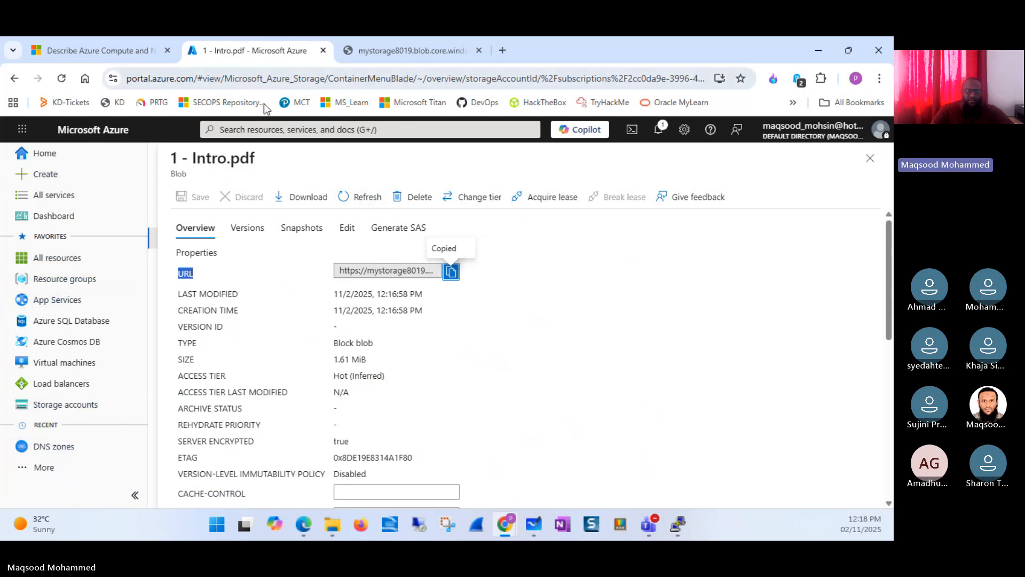
pyautogui.click(869, 160)
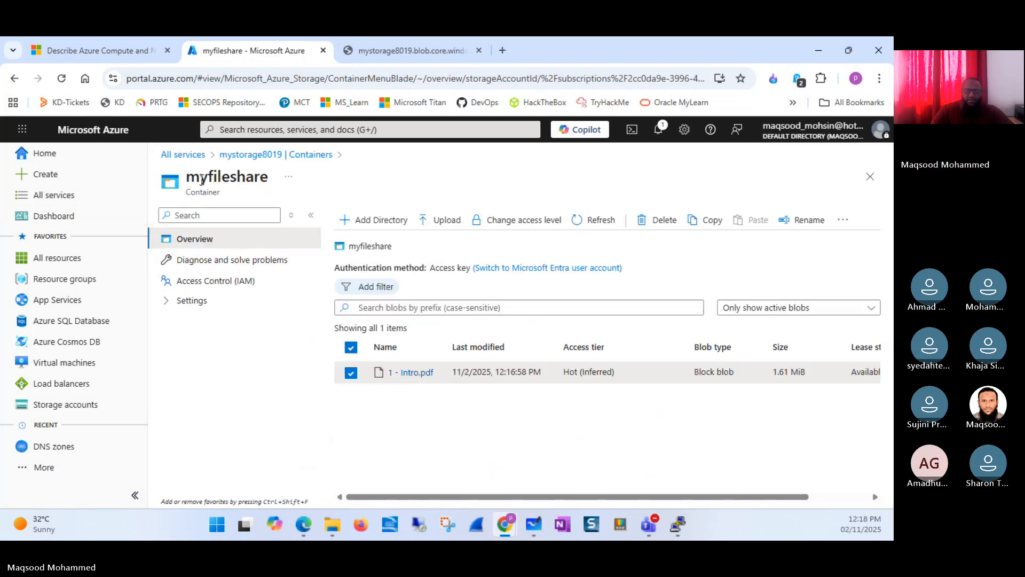
pyautogui.click(259, 154)
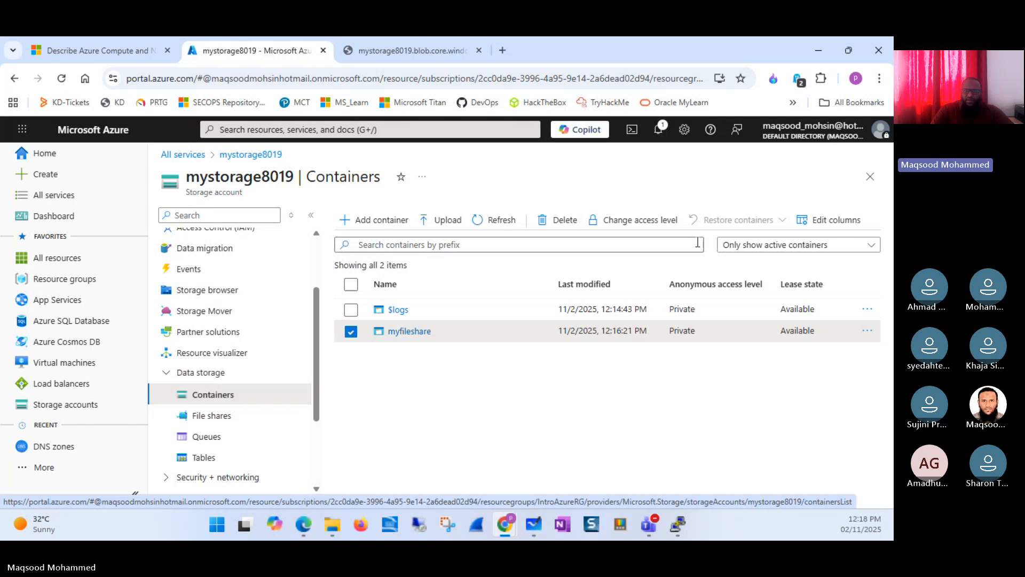
pyautogui.click(638, 220)
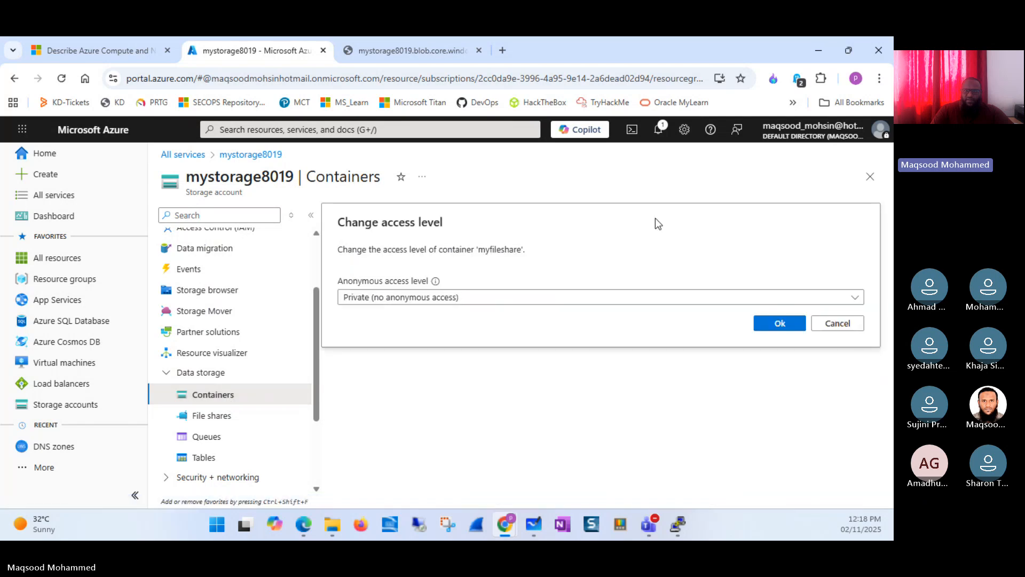
# - Check the required option in the exercise and set myfileshare's anonymous access level to Blob (anonymous read access for blobs only)
pyautogui.click(625, 299)
pyautogui.hotkey('alt', 'Tab')
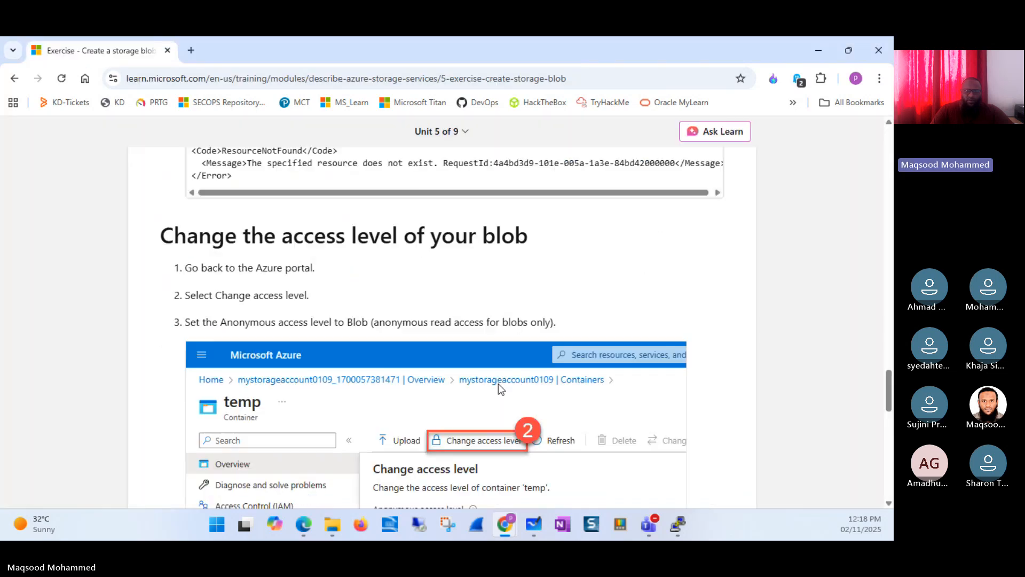
pyautogui.moveTo(886, 379); pyautogui.dragTo(887, 403)
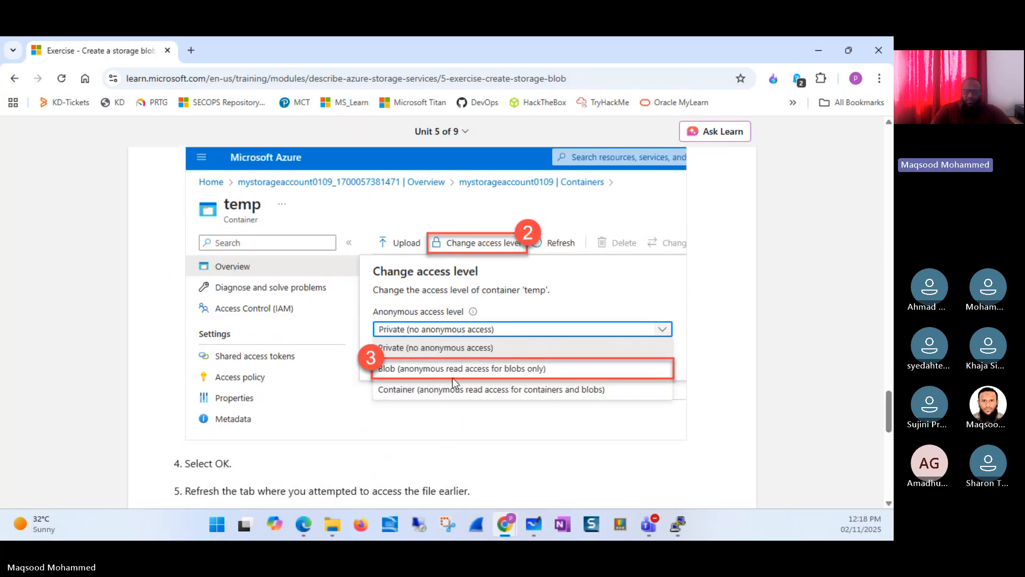
pyautogui.hotkey('alt', 'Tab')
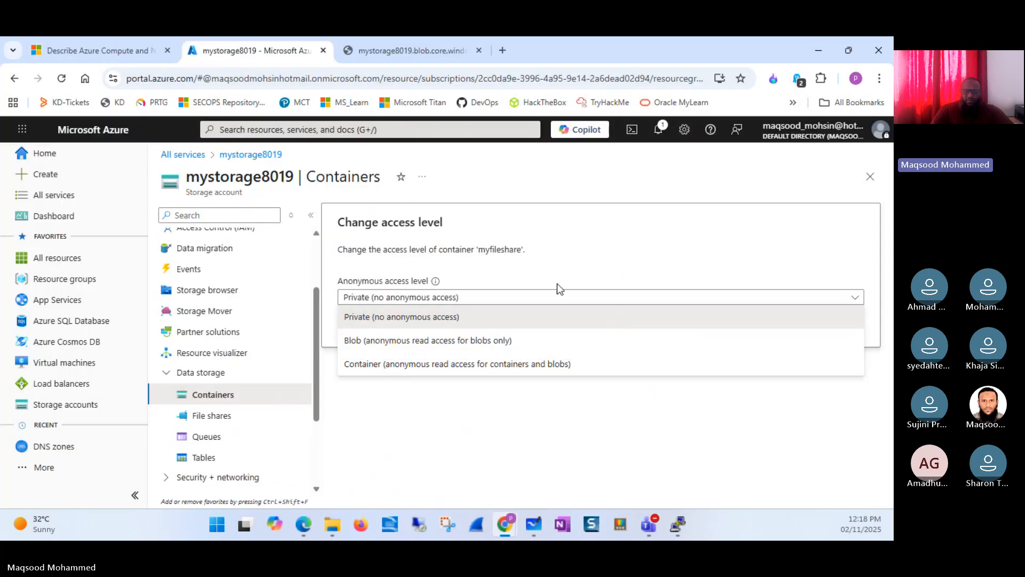
pyautogui.click(545, 298)
pyautogui.click(537, 299)
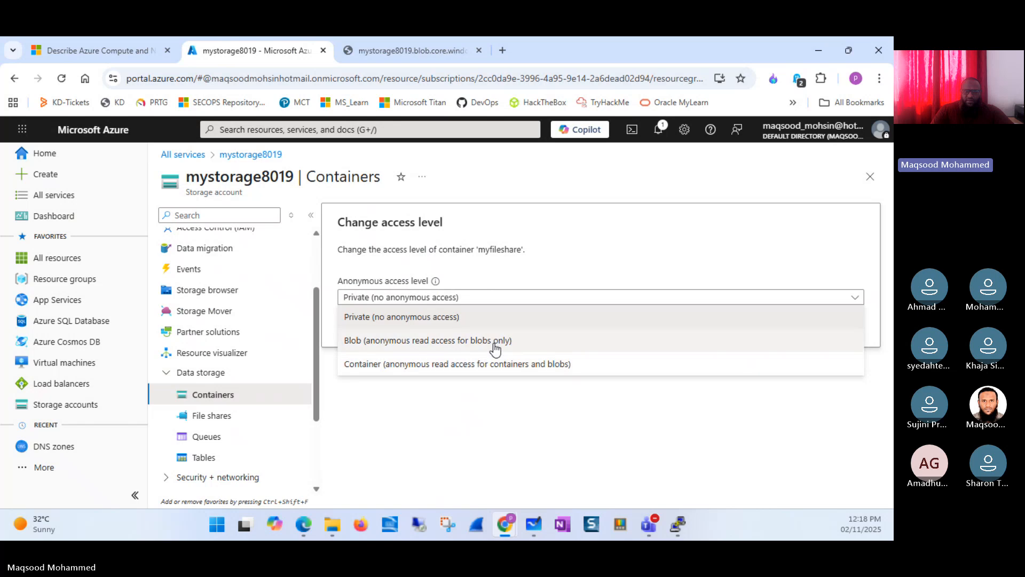
pyautogui.click(493, 343)
pyautogui.click(787, 365)
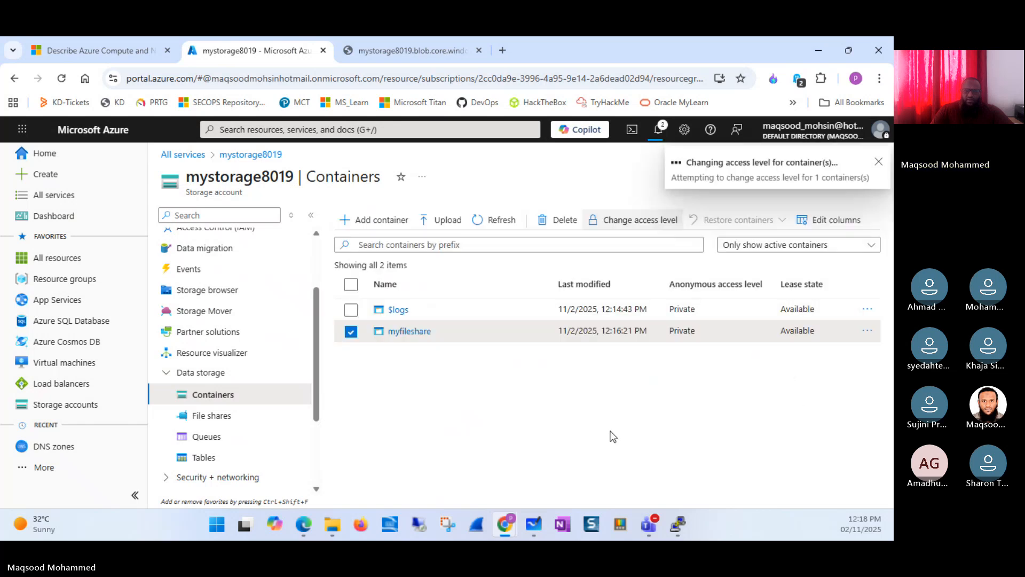
# - Read the exercise's steps 4 and 5 and reload the browser tab holding the 1 - Intro.pdf blob URL
pyautogui.hotkey('alt', 'Tab')
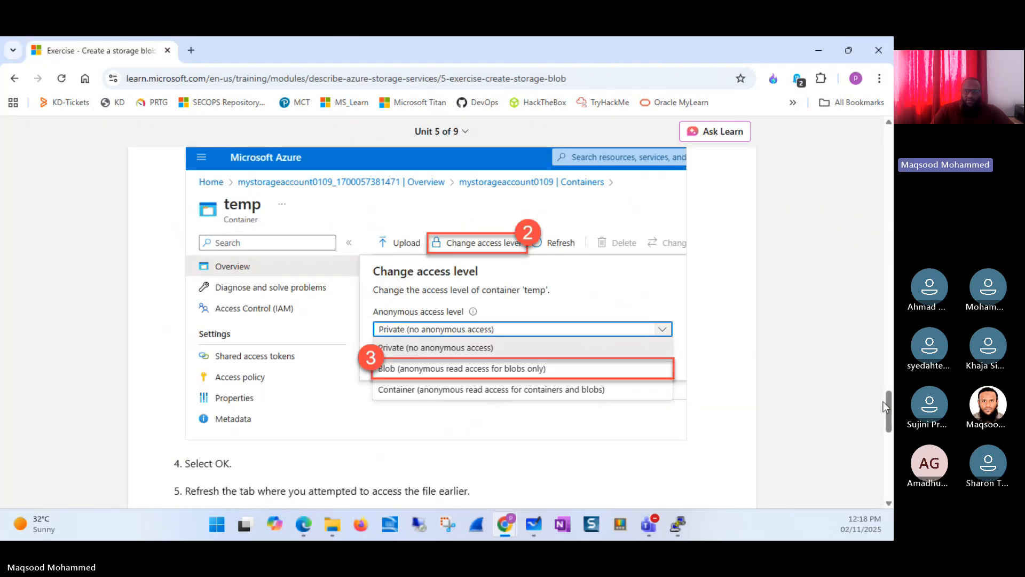
pyautogui.moveTo(886, 408); pyautogui.dragTo(883, 421)
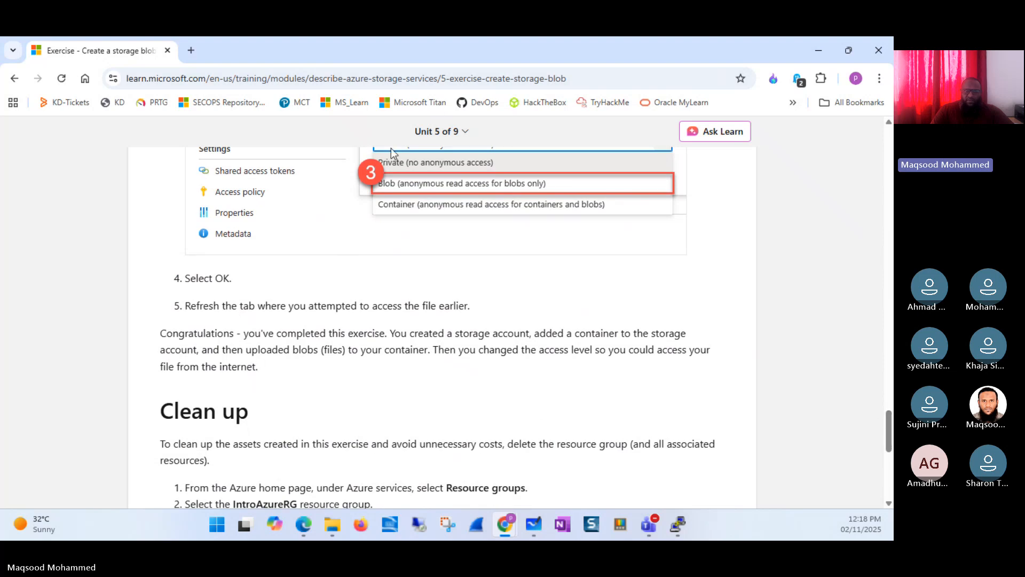
pyautogui.hotkey('alt', 'Tab')
pyautogui.click(411, 51)
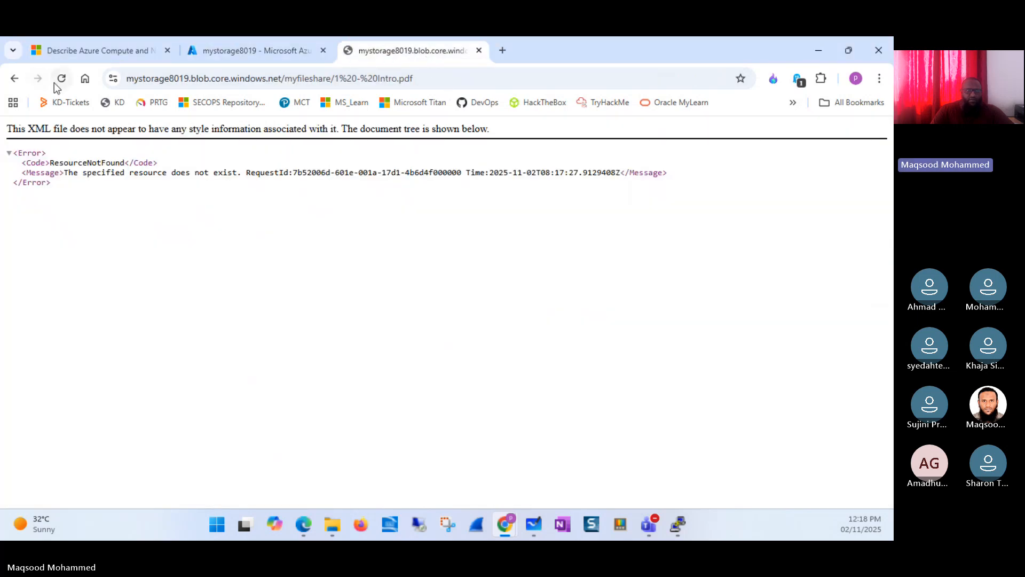
pyautogui.click(61, 78)
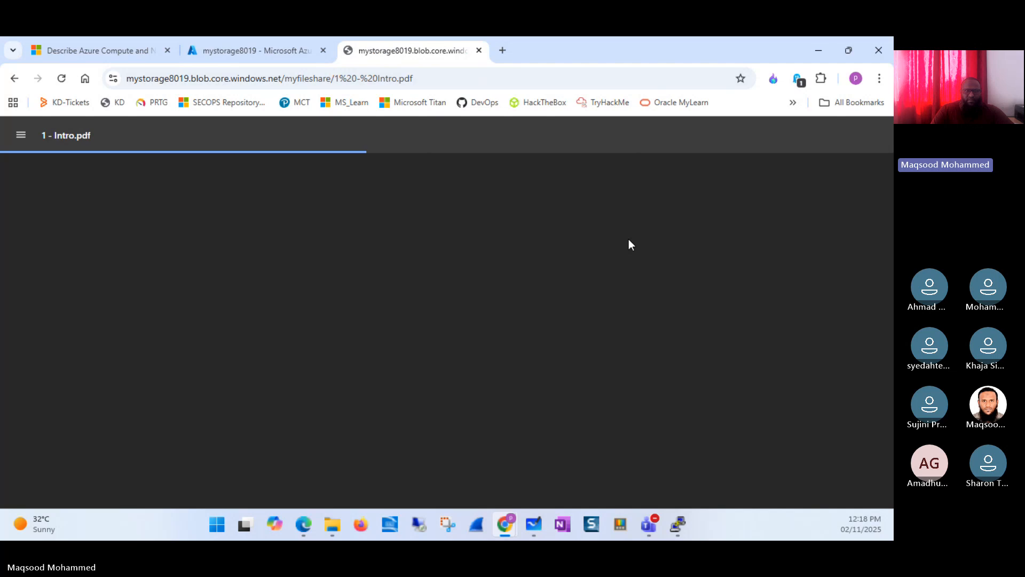